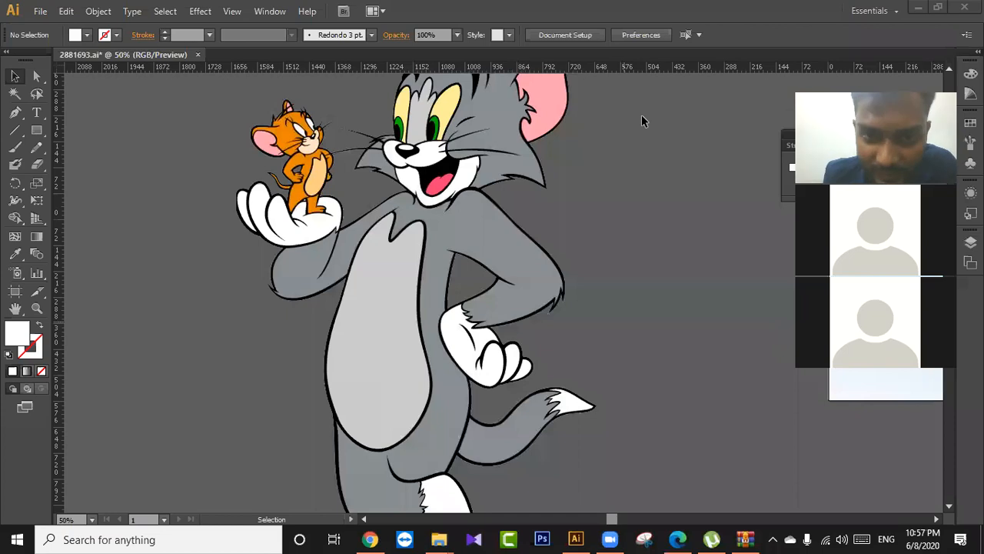
Look over the Tom and Jerry artwork from head to feet and examine Jerry standing in Tom's hand up close.
{"action": "scroll", "coordinate": [616, 388], "scroll_direction": "down", "scroll_amount": 1}
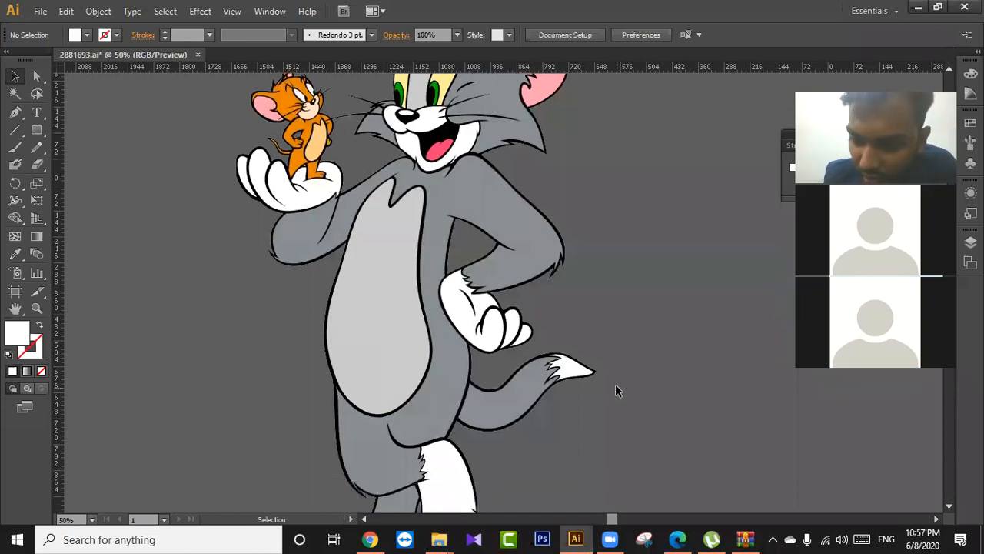
{"action": "scroll", "coordinate": [615, 387], "scroll_direction": "down", "scroll_amount": 3}
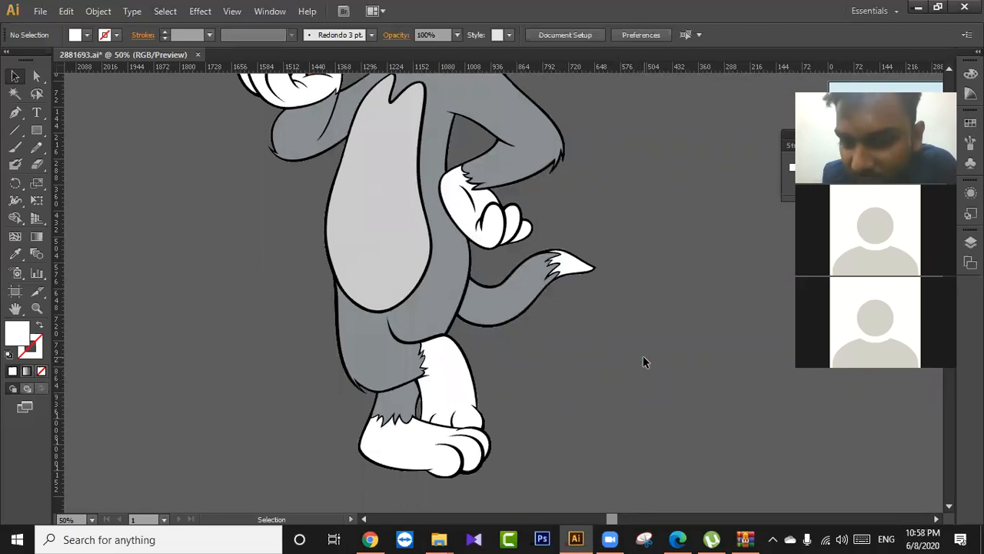
{"action": "scroll", "coordinate": [644, 362], "scroll_direction": "down", "scroll_amount": 2}
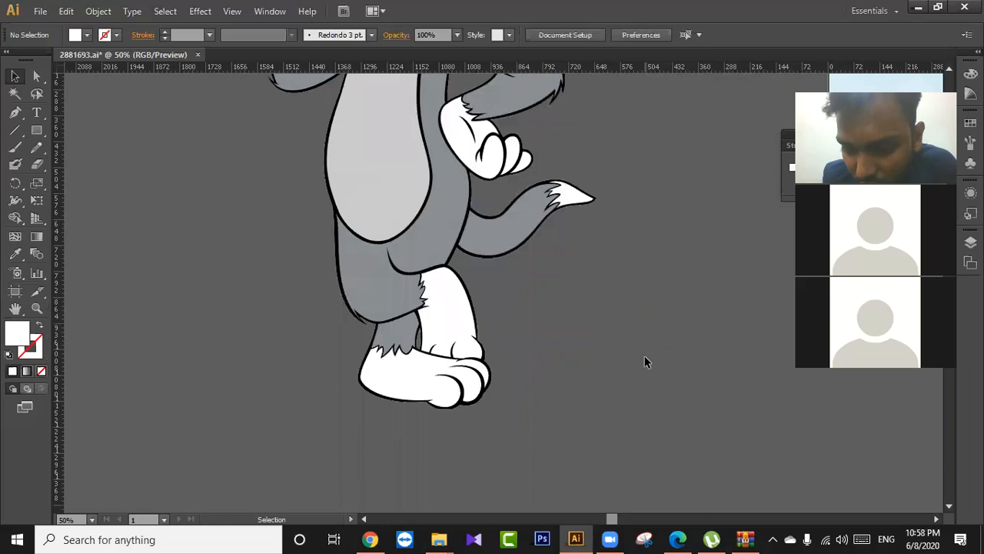
{"action": "scroll", "coordinate": [644, 361], "scroll_direction": "up", "scroll_amount": 1}
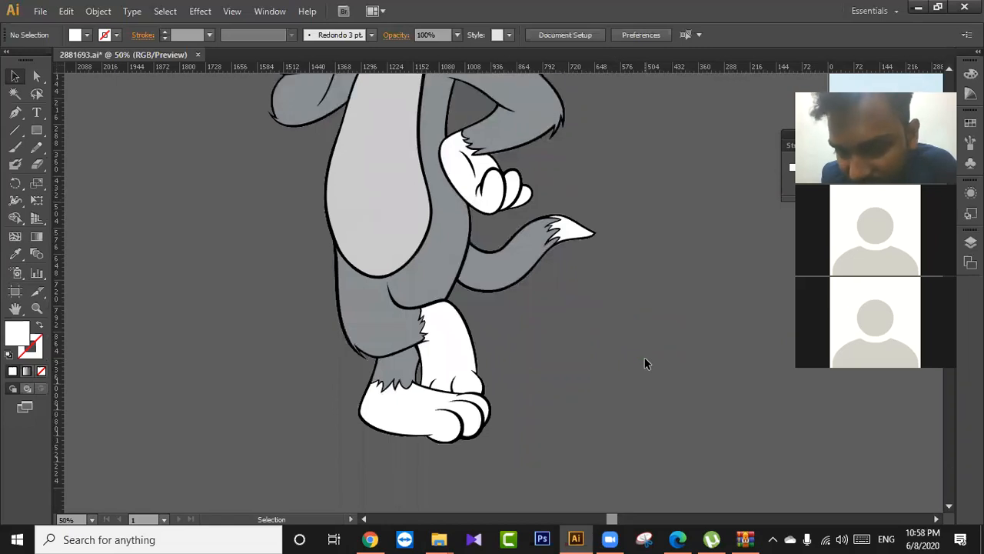
{"action": "scroll", "coordinate": [645, 363], "scroll_direction": "up", "scroll_amount": 2}
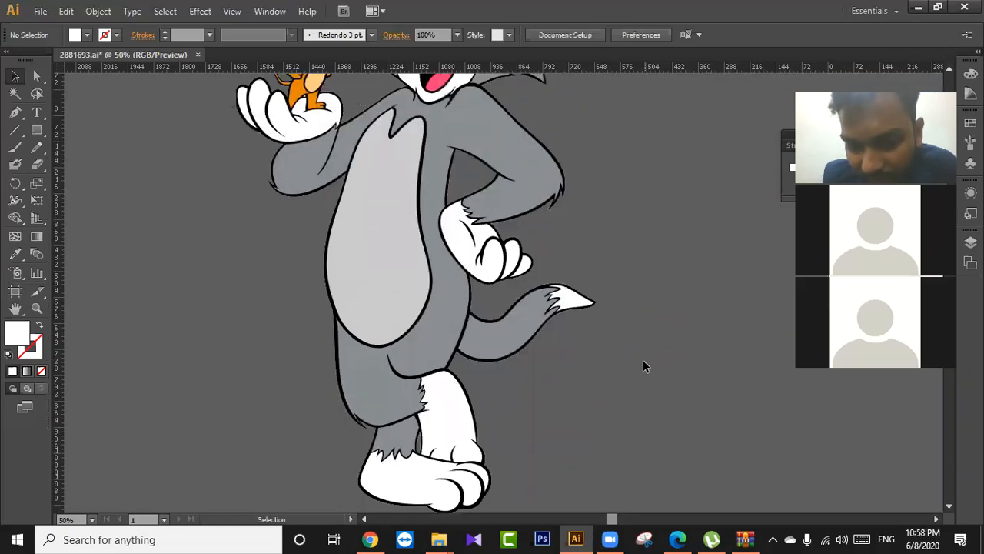
{"action": "scroll", "coordinate": [642, 365], "scroll_direction": "up", "scroll_amount": 1}
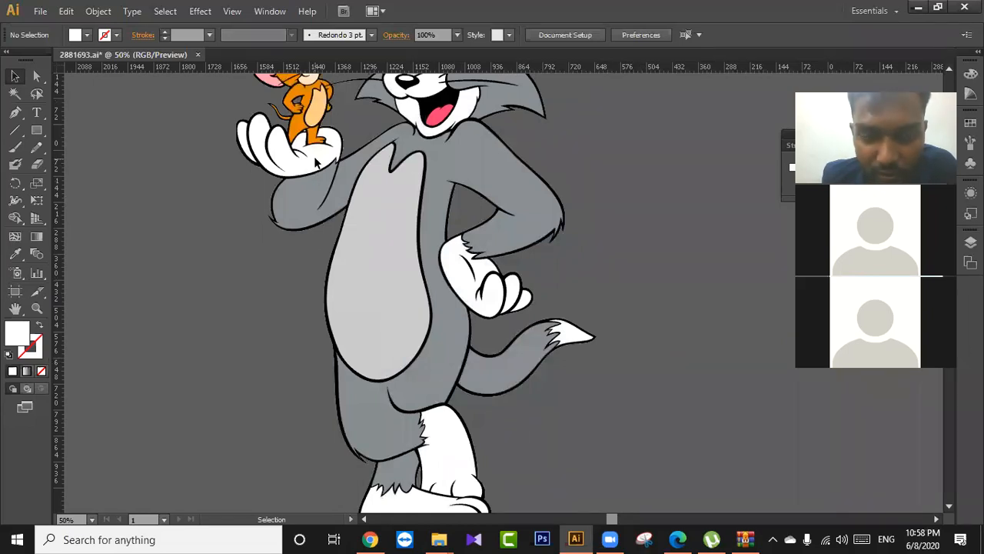
{"action": "scroll", "coordinate": [315, 162], "scroll_direction": "up", "scroll_amount": 1}
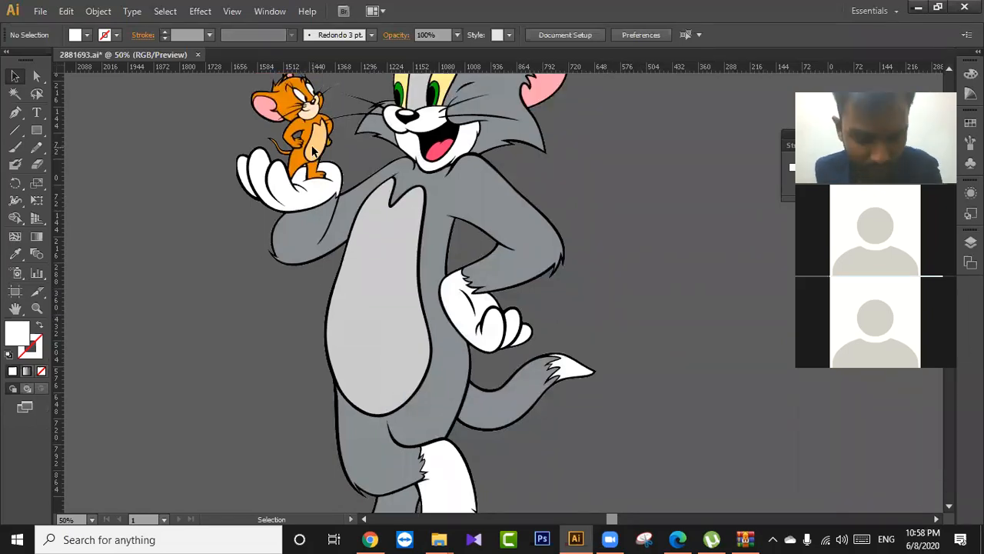
{"action": "scroll", "coordinate": [311, 144], "scroll_direction": "up", "scroll_amount": 1}
{"action": "scroll", "coordinate": [312, 142], "scroll_direction": "up", "scroll_amount": 1}
{"action": "scroll", "coordinate": [421, 241], "scroll_direction": "up", "scroll_amount": 1}
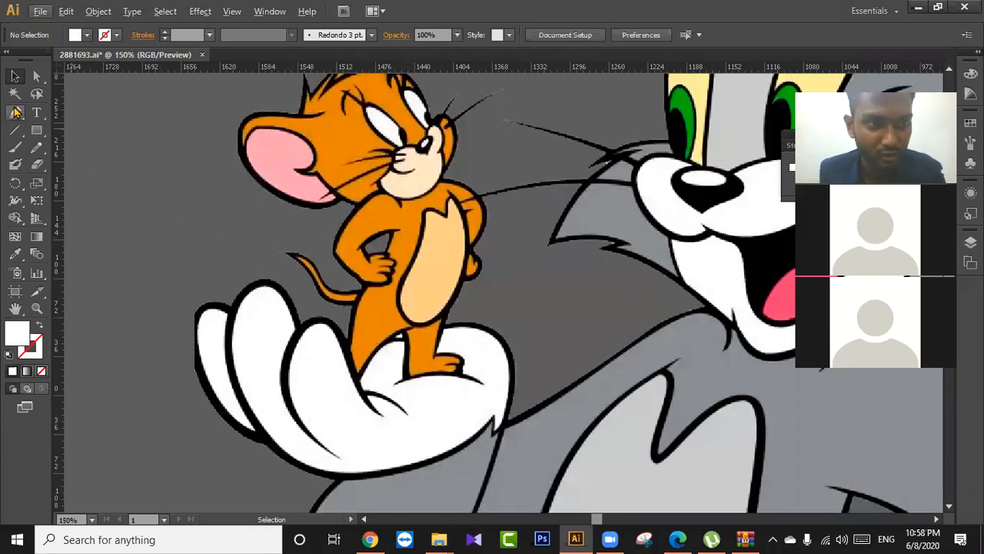
Set the fill to none for new Pen paths and return to the Selection tool.
{"action": "left_click", "coordinate": [15, 112]}
{"action": "left_click", "coordinate": [41, 372]}
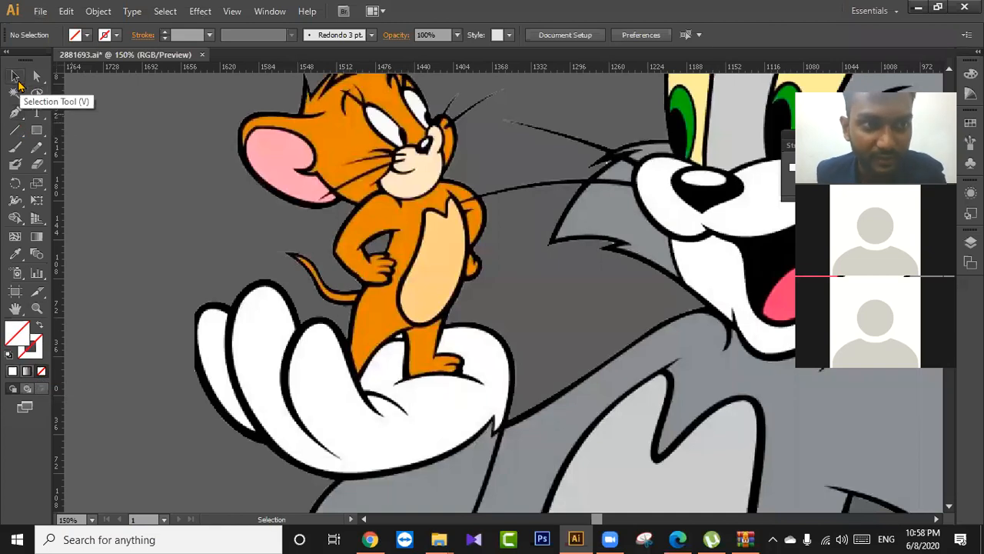
{"action": "left_click", "coordinate": [14, 76]}
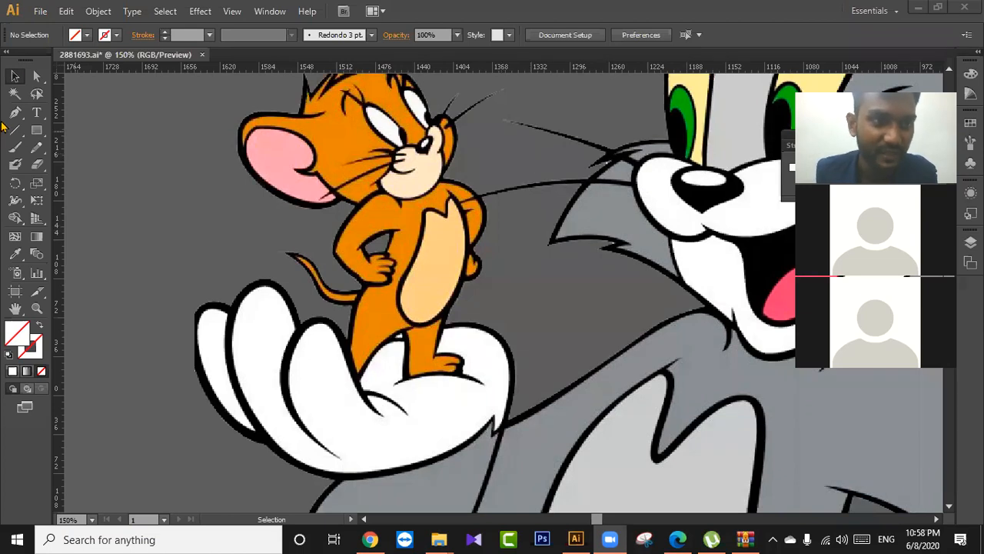
{"action": "left_click", "coordinate": [14, 76]}
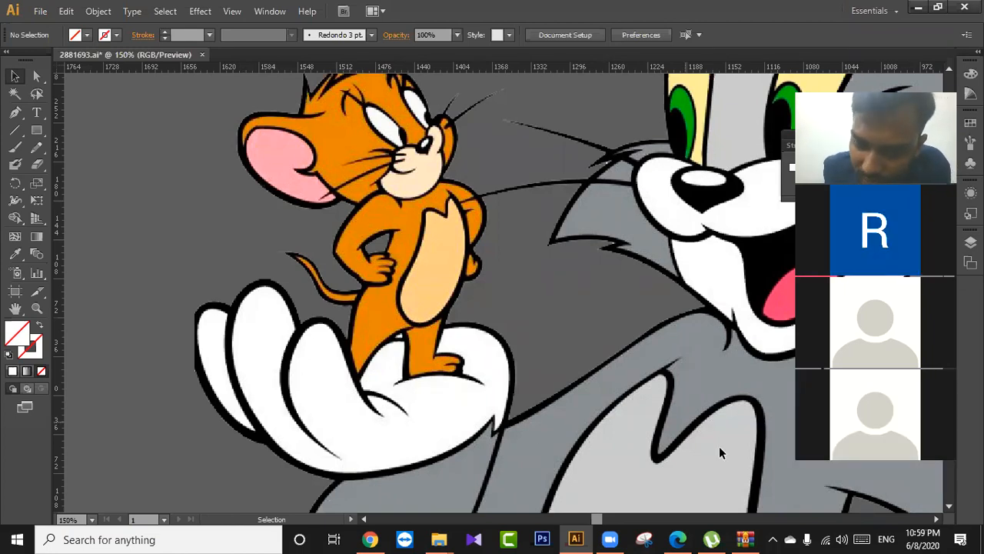
Save the file Woody-Woodpeker-HW to the desktop.
{"action": "left_click", "coordinate": [766, 353]}
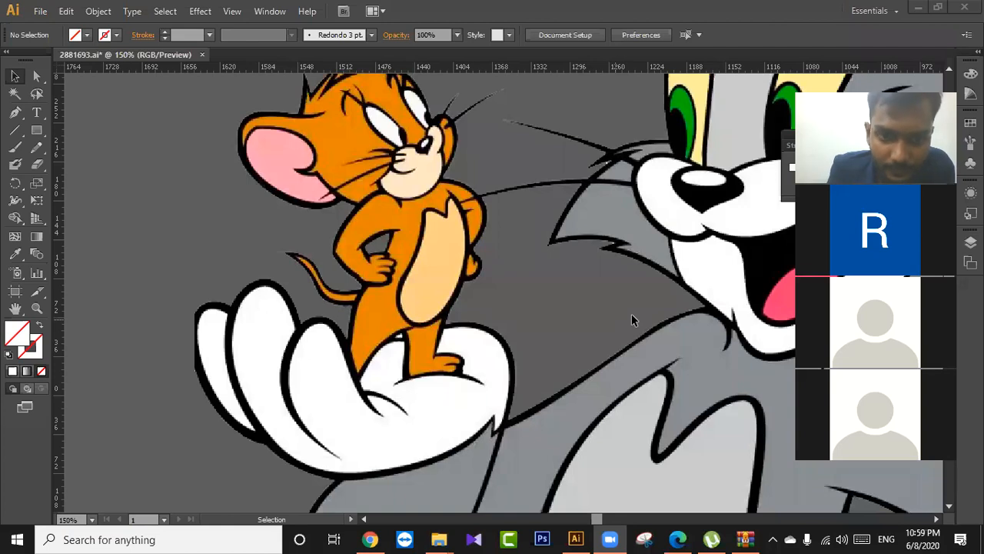
{"action": "key", "text": "ctrl+shift+s"}
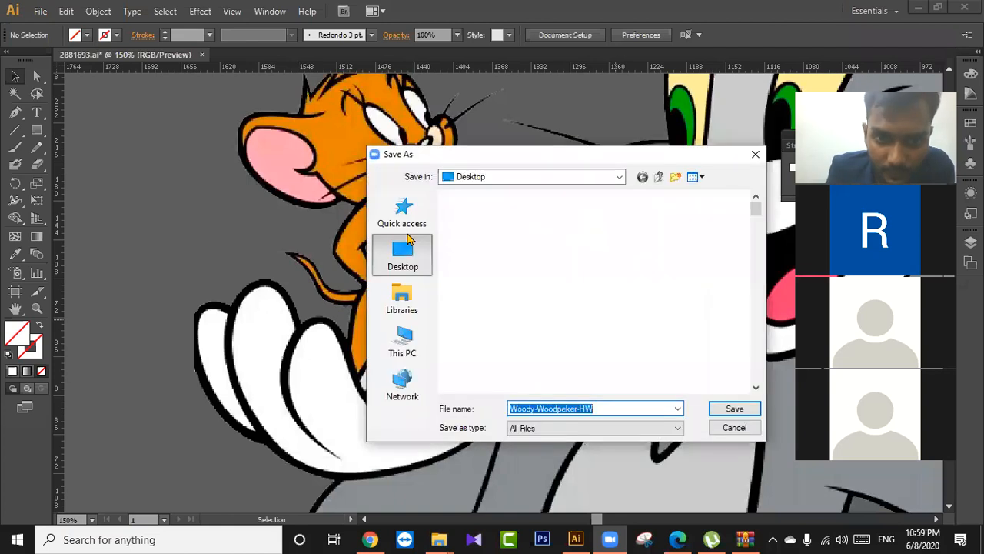
{"action": "left_click", "coordinate": [743, 409]}
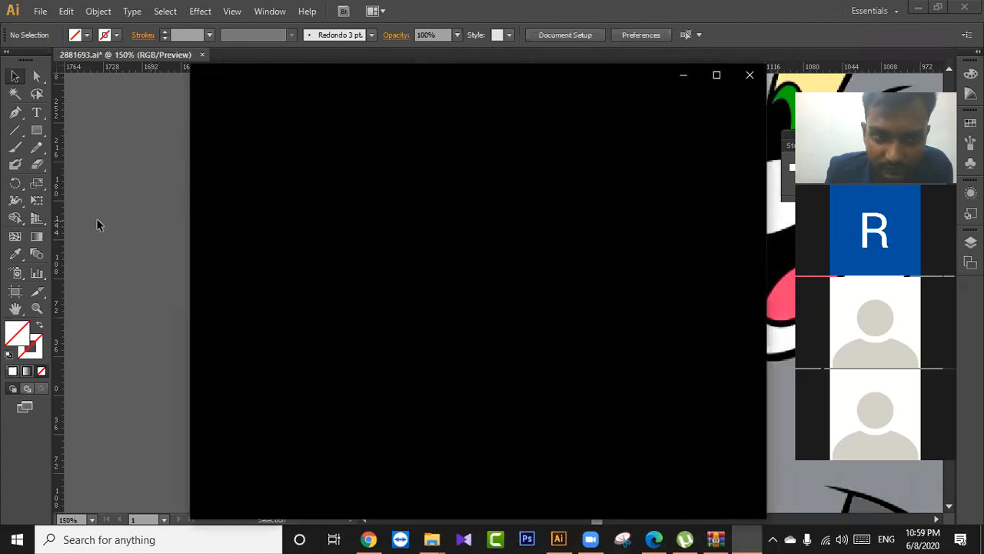
{"action": "left_click", "coordinate": [100, 220]}
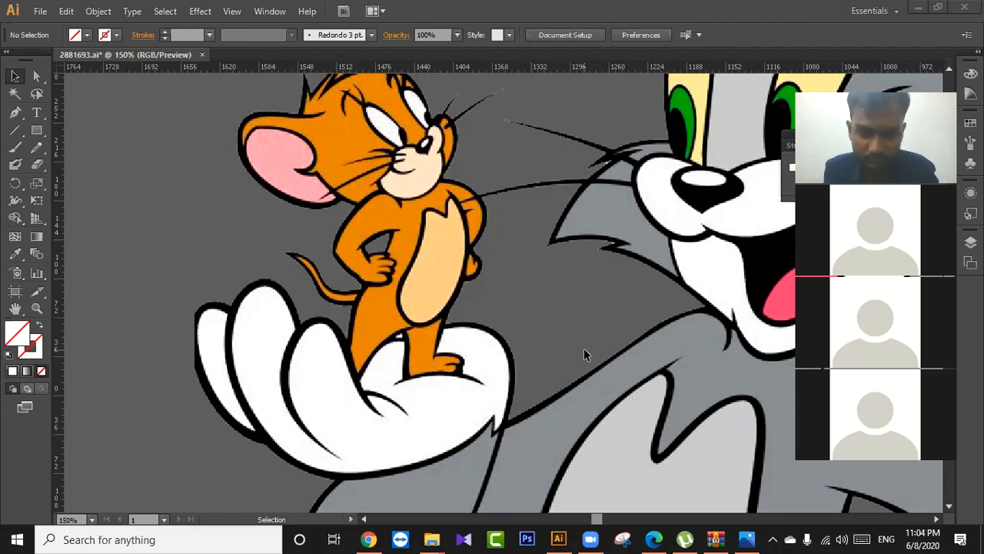
Start a Pen path where Jerry's rear leg meets Tom's finger and curve it up along the leg's underside.
{"action": "scroll", "coordinate": [582, 305], "scroll_direction": "down", "scroll_amount": 1}
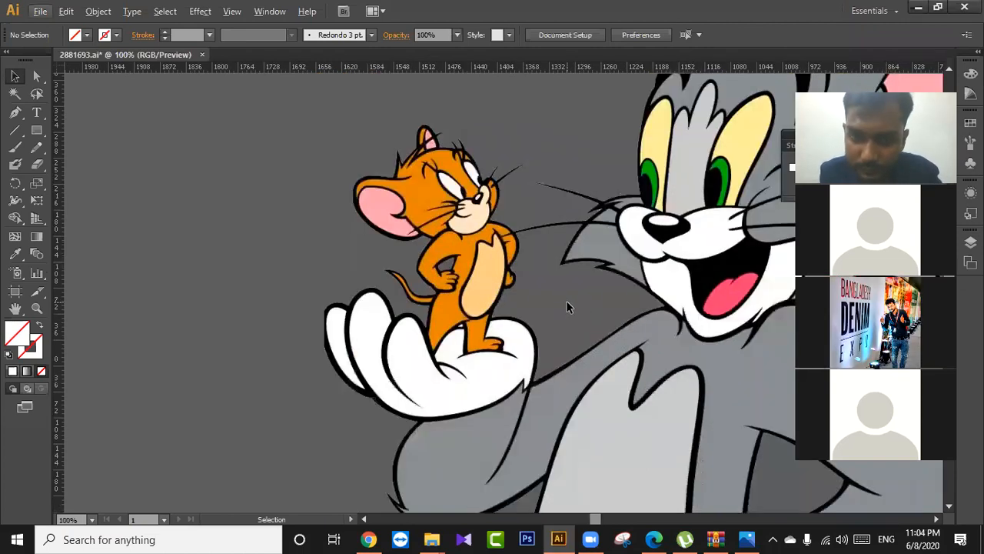
{"action": "scroll", "coordinate": [505, 294], "scroll_direction": "up", "scroll_amount": 2}
{"action": "scroll", "coordinate": [525, 279], "scroll_direction": "down", "scroll_amount": 1}
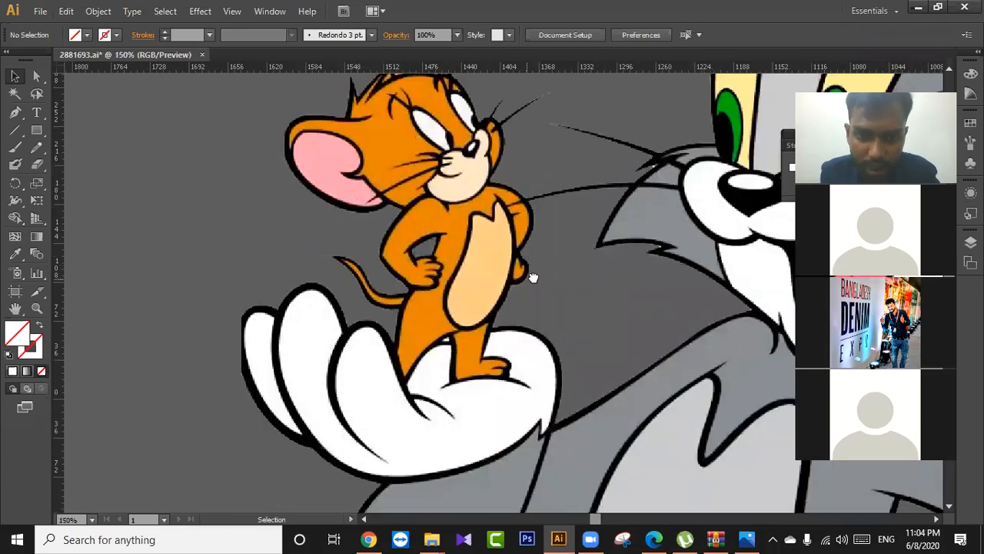
{"action": "left_click_drag", "start_coordinate": [533, 277], "coordinate": [551, 306]}
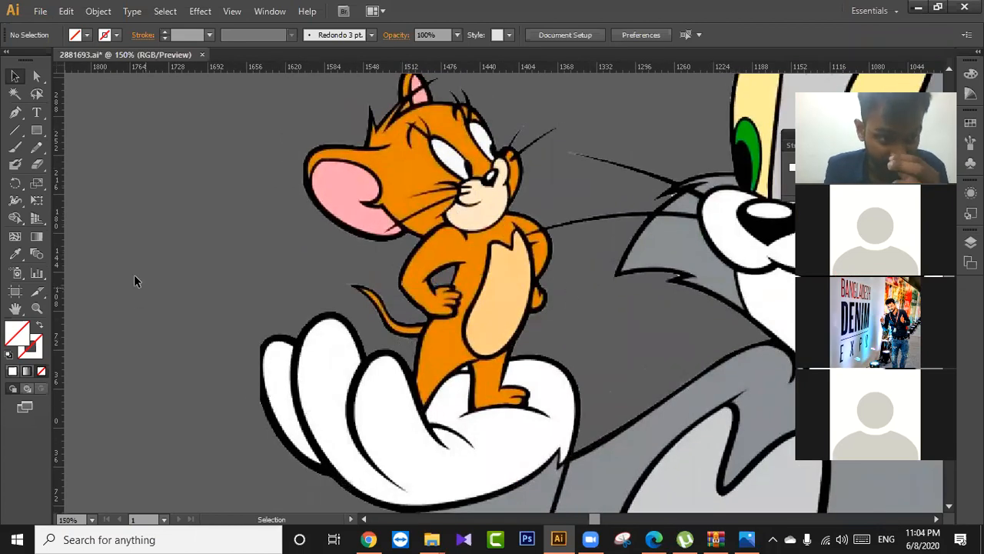
{"action": "left_click", "coordinate": [15, 112]}
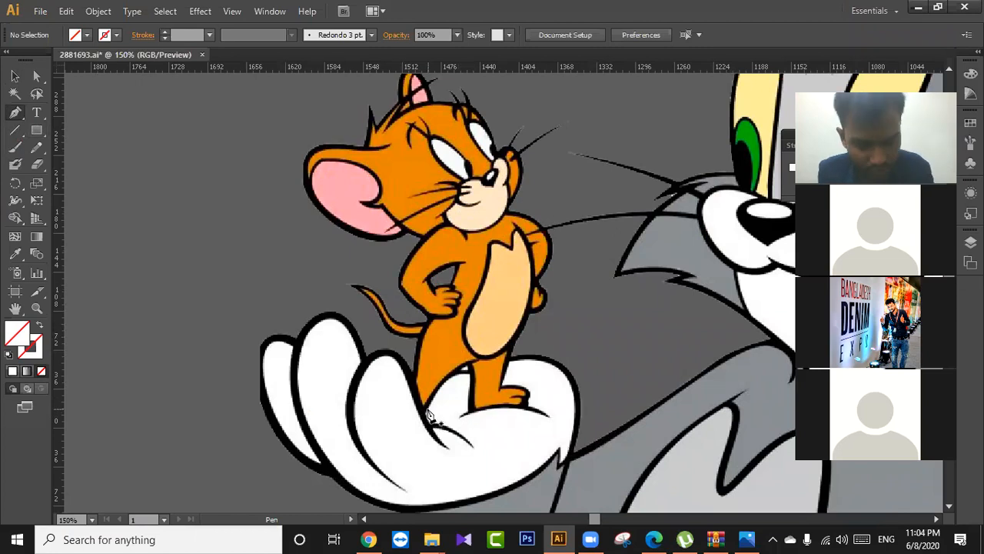
{"action": "scroll", "coordinate": [428, 415], "scroll_direction": "up", "scroll_amount": 1}
{"action": "scroll", "coordinate": [427, 417], "scroll_direction": "up", "scroll_amount": 1}
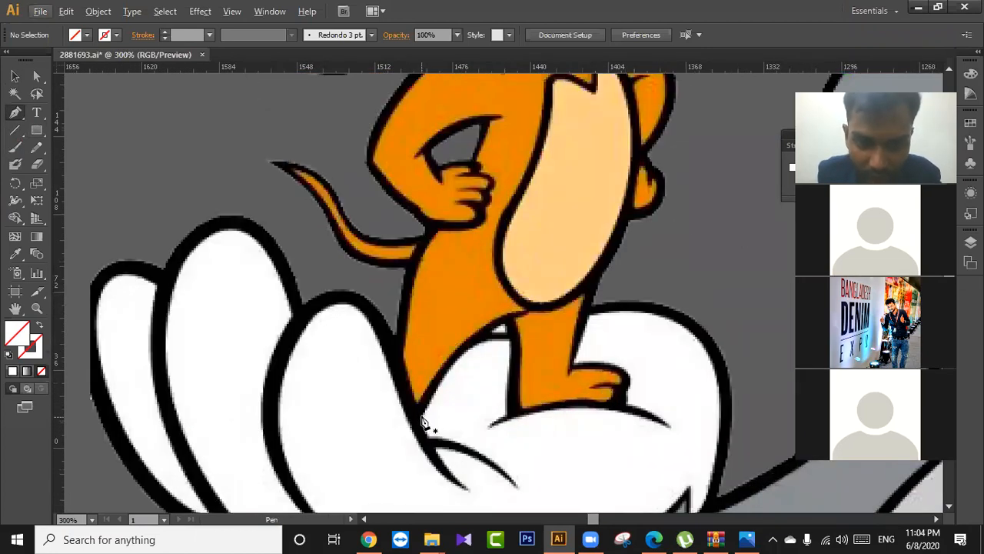
{"action": "left_click", "coordinate": [422, 416]}
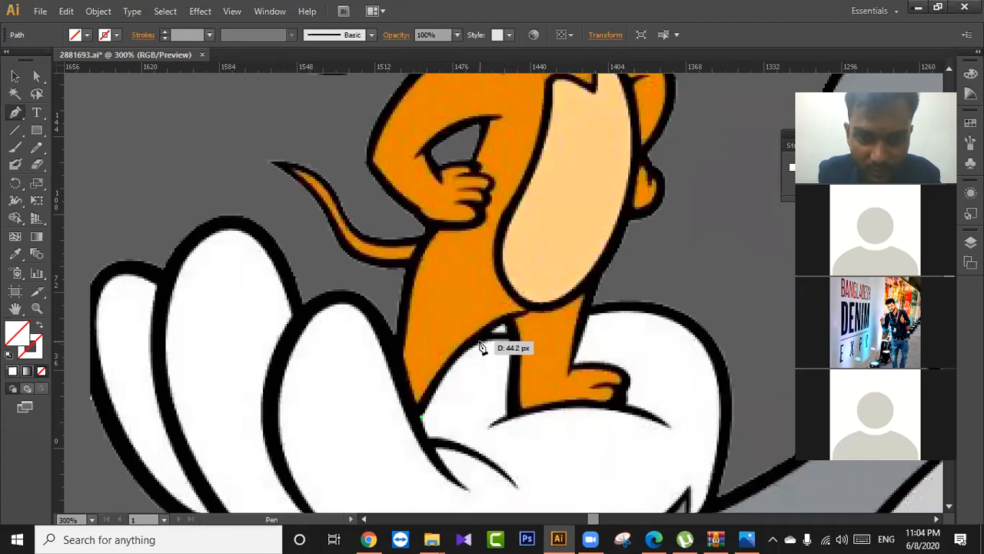
{"action": "left_click_drag", "start_coordinate": [478, 344], "coordinate": [513, 326]}
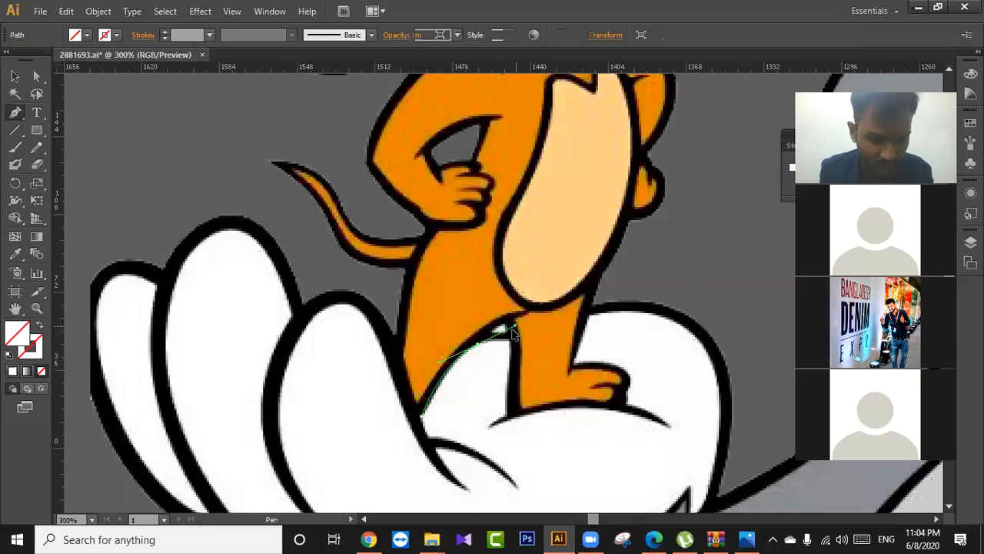
{"action": "key", "text": "ctrl+z"}
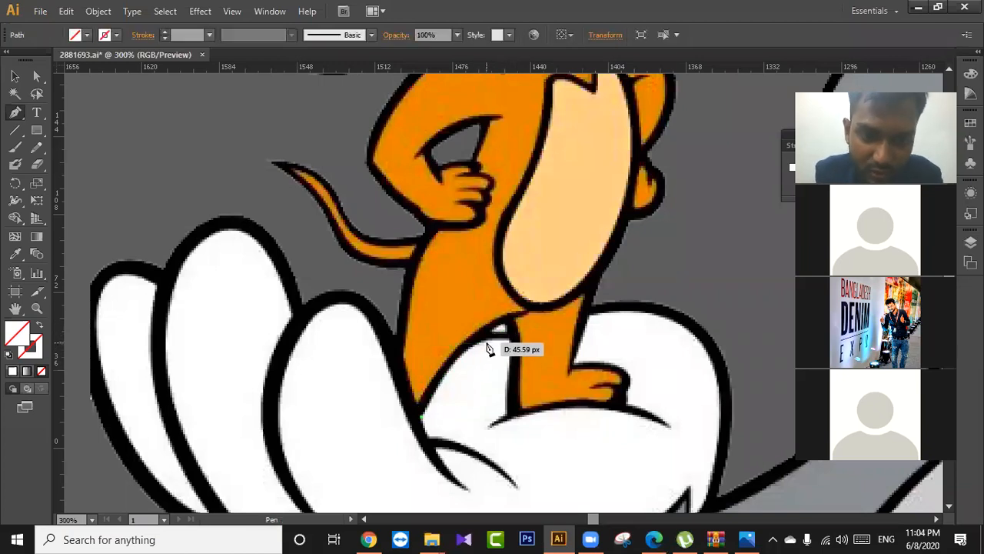
{"action": "left_click_drag", "start_coordinate": [492, 345], "coordinate": [523, 343]}
Continue the path across to Jerry's front leg, down its back edge, and out to the near tip of the palm crease.
{"action": "scroll", "coordinate": [523, 347], "scroll_direction": "up", "scroll_amount": 2}
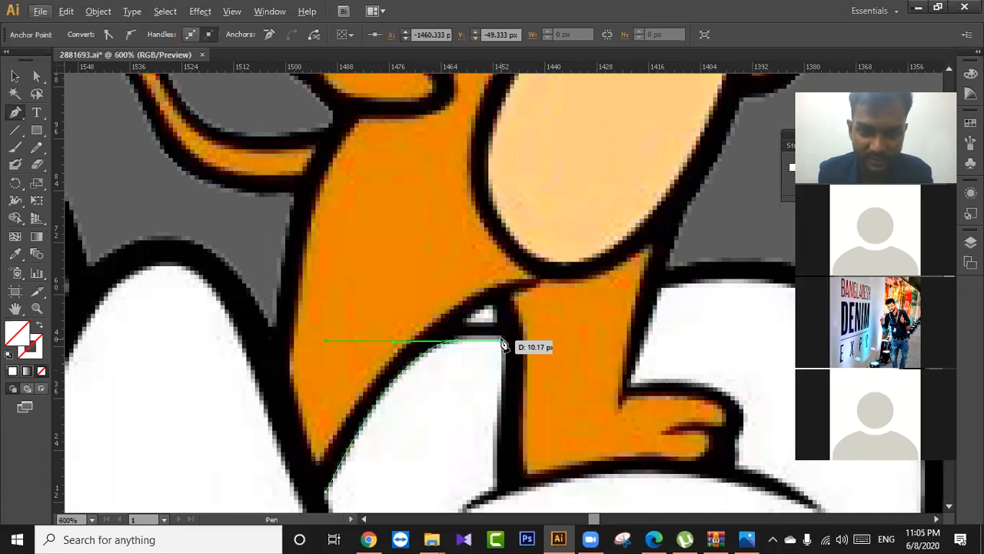
{"action": "left_click", "coordinate": [501, 340]}
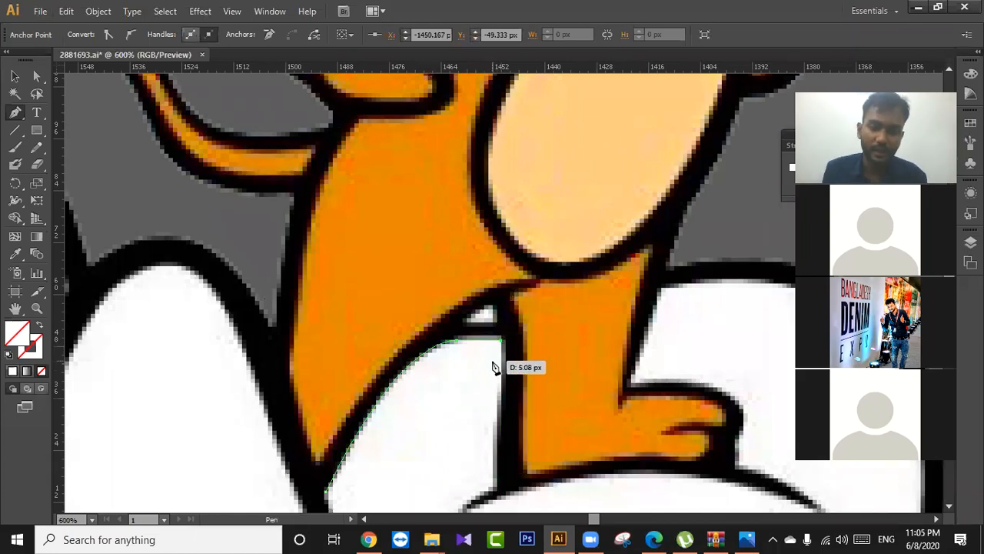
{"action": "scroll", "coordinate": [493, 367], "scroll_direction": "down", "scroll_amount": 1}
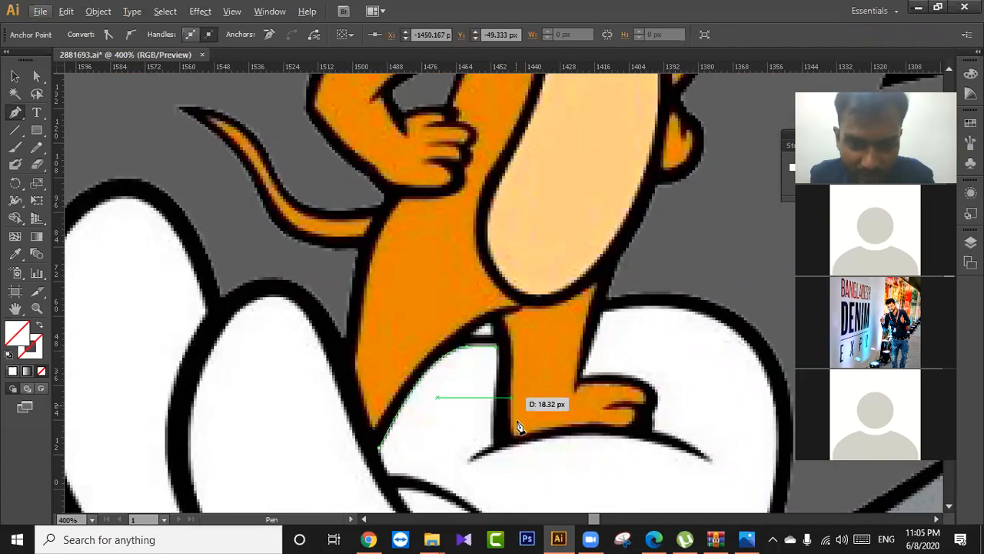
{"action": "left_click", "coordinate": [495, 449]}
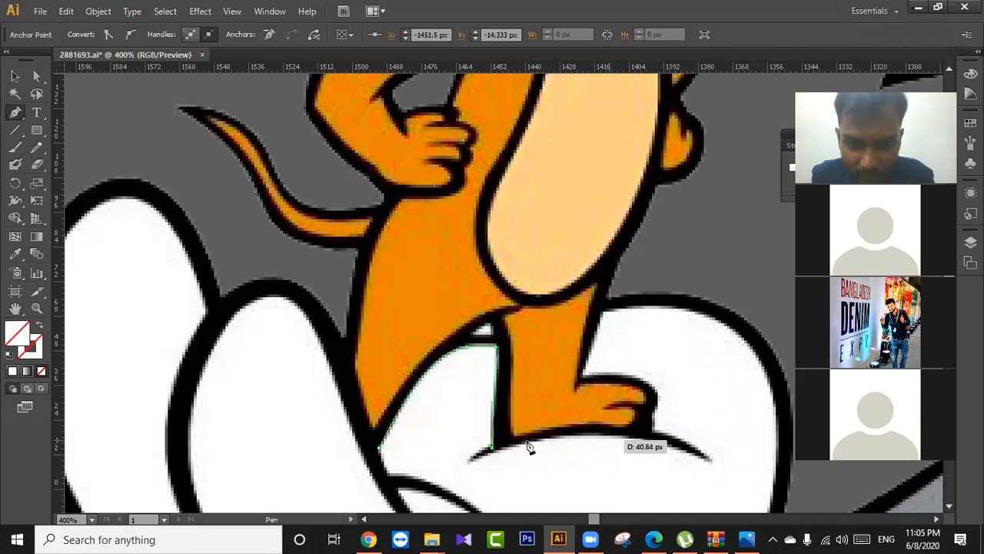
{"action": "left_click", "coordinate": [473, 458]}
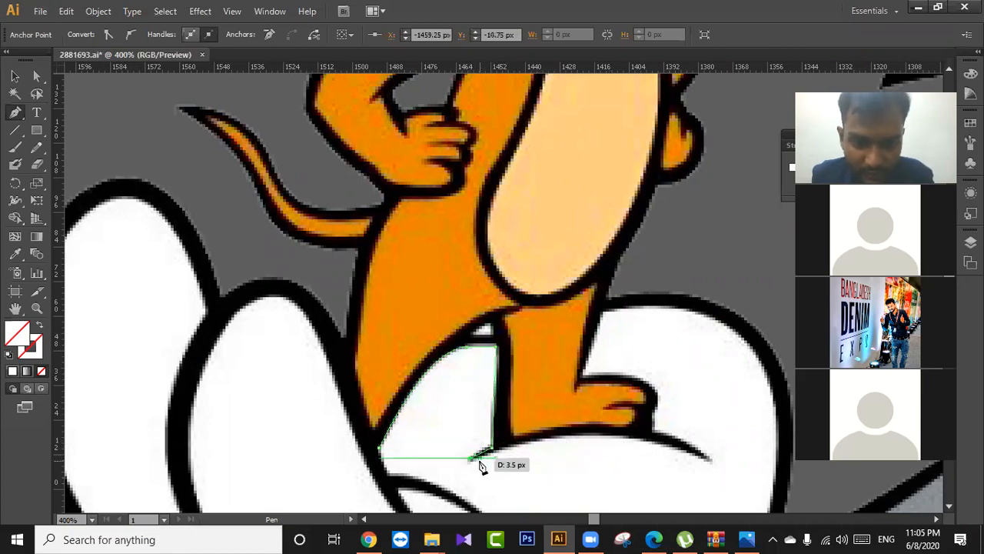
Curve the path along the palm crease beneath Jerry's foot to its far tip and bring it back to the toes.
{"action": "left_click_drag", "start_coordinate": [711, 460], "coordinate": [831, 506]}
{"action": "left_click", "coordinate": [711, 461]}
{"action": "left_click_drag", "start_coordinate": [712, 462], "coordinate": [658, 398]}
{"action": "left_click", "coordinate": [656, 434]}
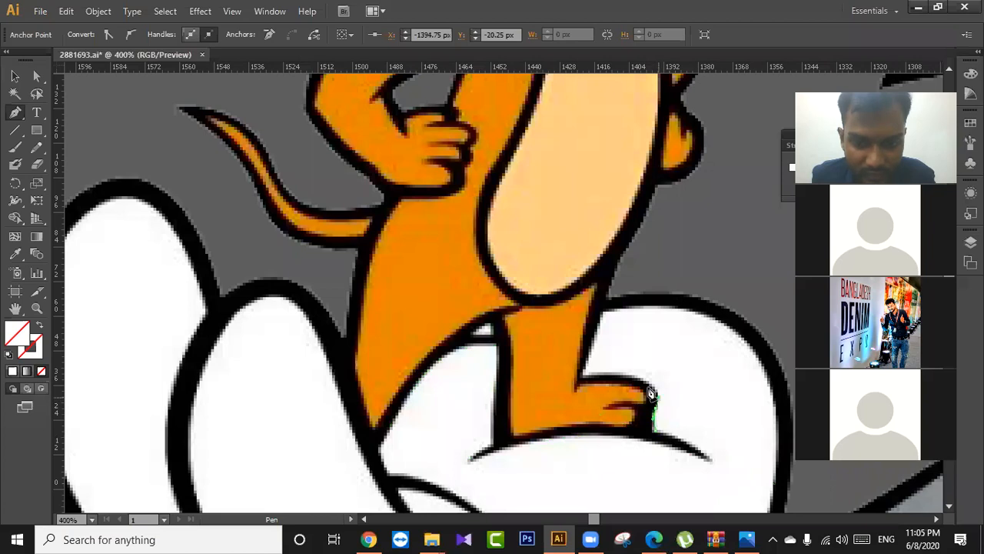
Trace the path around Jerry's toes, over the top of the foot to the ankle, and up the front of the leg.
{"action": "left_click_drag", "start_coordinate": [634, 376], "coordinate": [607, 377]}
{"action": "left_click", "coordinate": [582, 377]}
{"action": "left_click_drag", "start_coordinate": [623, 286], "coordinate": [574, 302]}
{"action": "key", "text": "ctrl+z"}
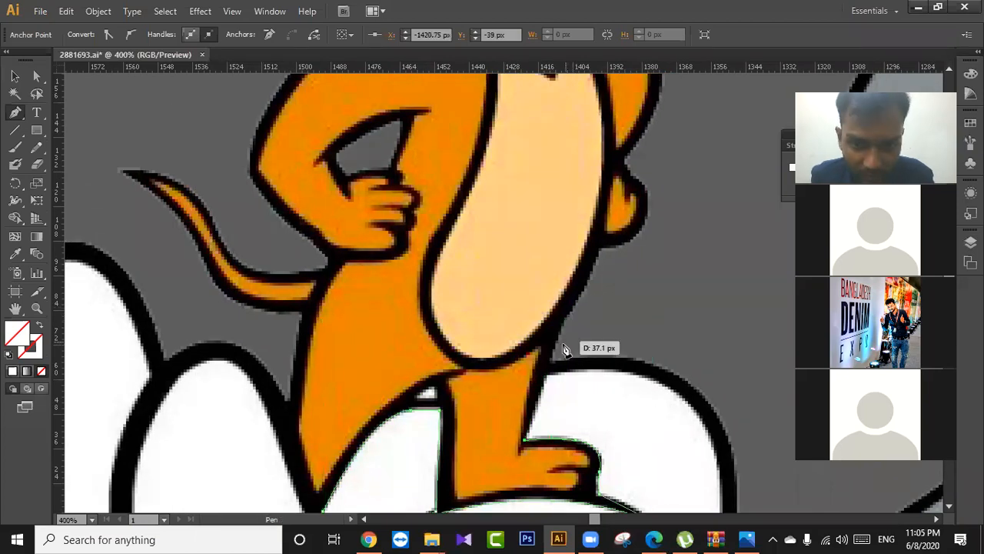
{"action": "left_click_drag", "start_coordinate": [581, 317], "coordinate": [549, 333]}
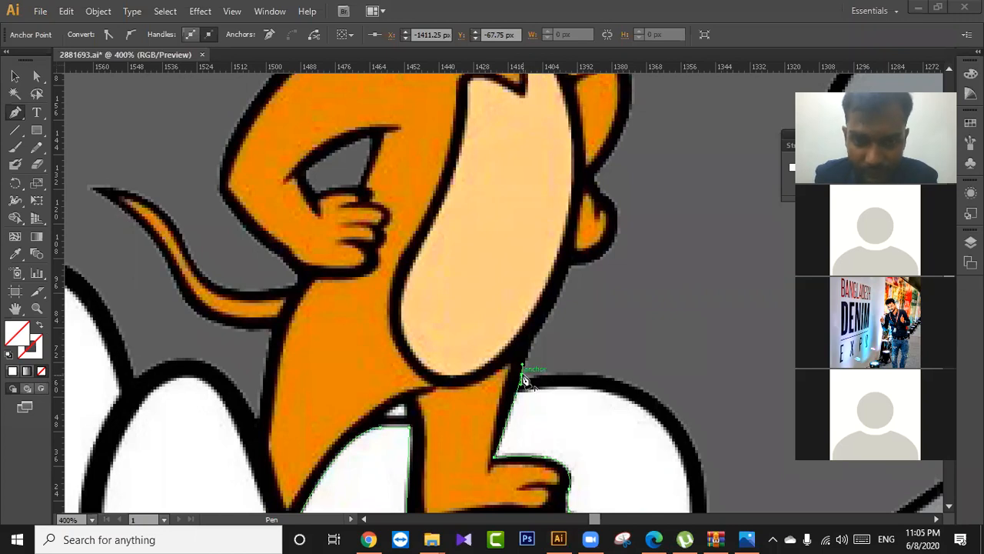
Extend the path with a short curve from Jerry's upper leg onto the lower side of his body.
{"action": "scroll", "coordinate": [531, 361], "scroll_direction": "up", "scroll_amount": 2}
{"action": "left_click", "coordinate": [549, 317]}
{"action": "left_click_drag", "start_coordinate": [551, 298], "coordinate": [569, 259]}
{"action": "key", "text": "ctrl+z"}
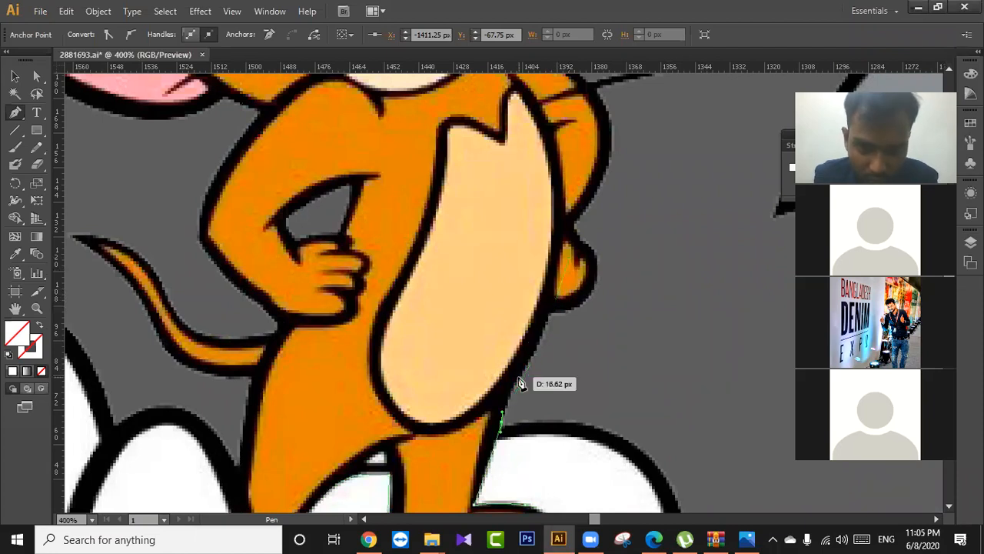
{"action": "left_click_drag", "start_coordinate": [519, 379], "coordinate": [524, 372]}
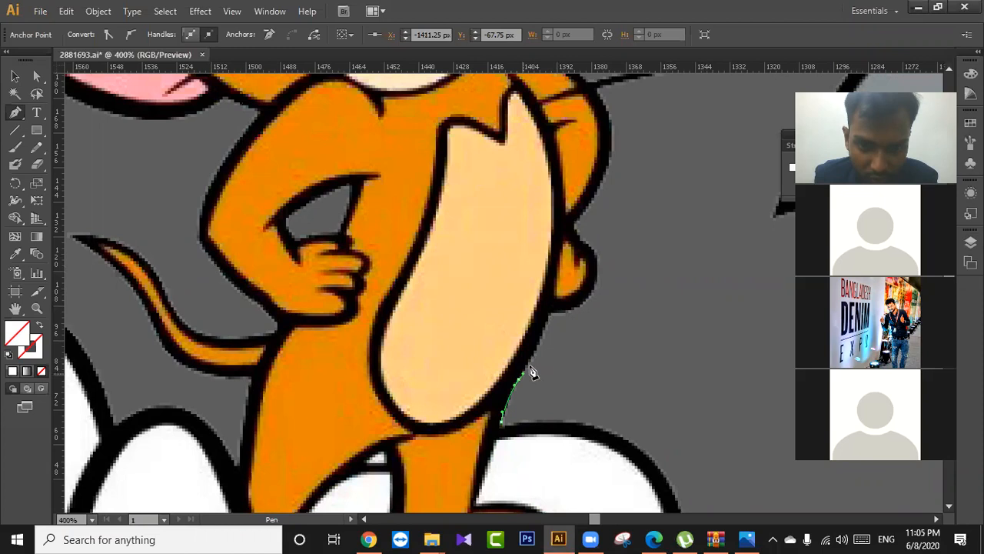
Trace the path up Jerry's side, around the hand behind his back, and along the arm to the outer edge of the elbow.
{"action": "left_click_drag", "start_coordinate": [549, 314], "coordinate": [549, 311]}
{"action": "left_click_drag", "start_coordinate": [597, 283], "coordinate": [602, 251]}
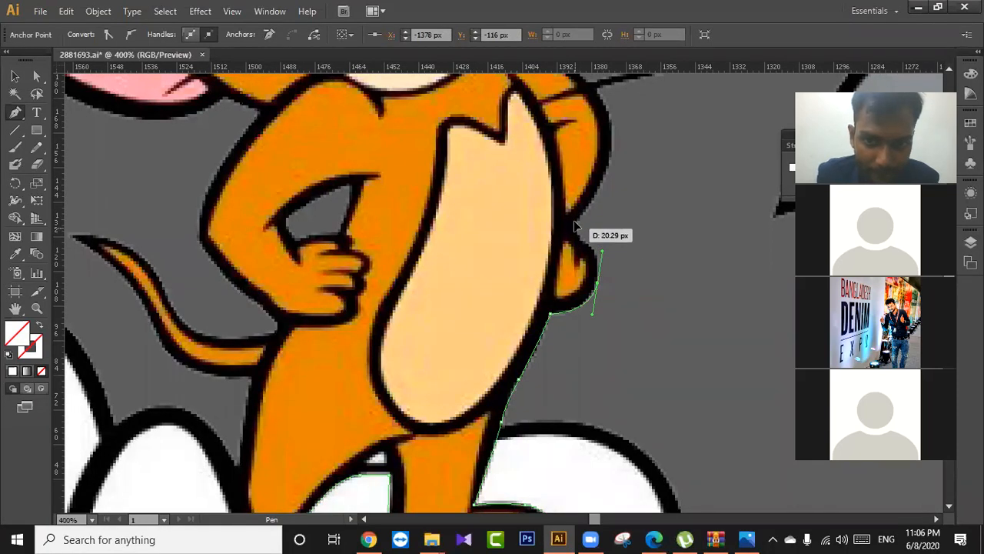
{"action": "left_click", "coordinate": [574, 221]}
{"action": "key", "text": "ctrl+z"}
{"action": "left_click", "coordinate": [596, 255]}
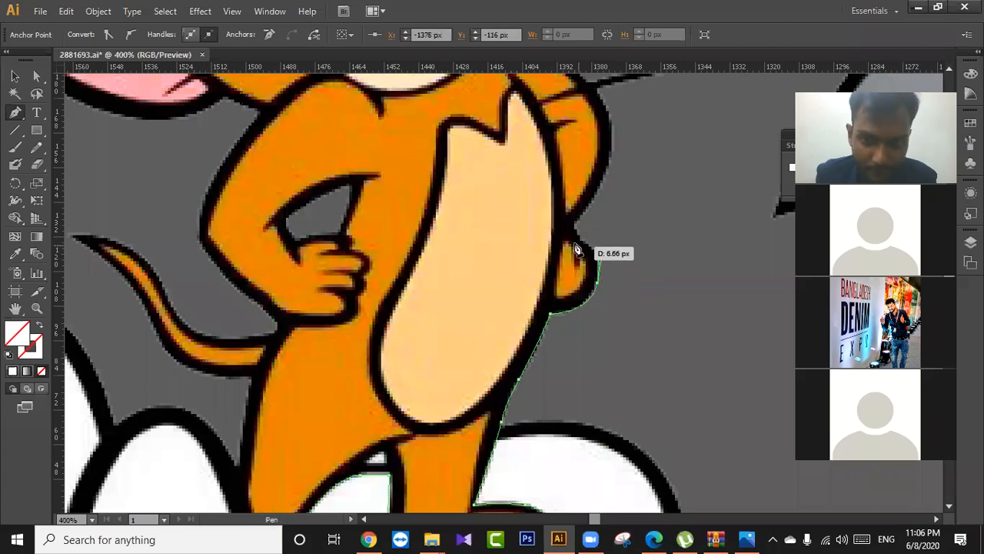
{"action": "key", "text": "ctrl+z"}
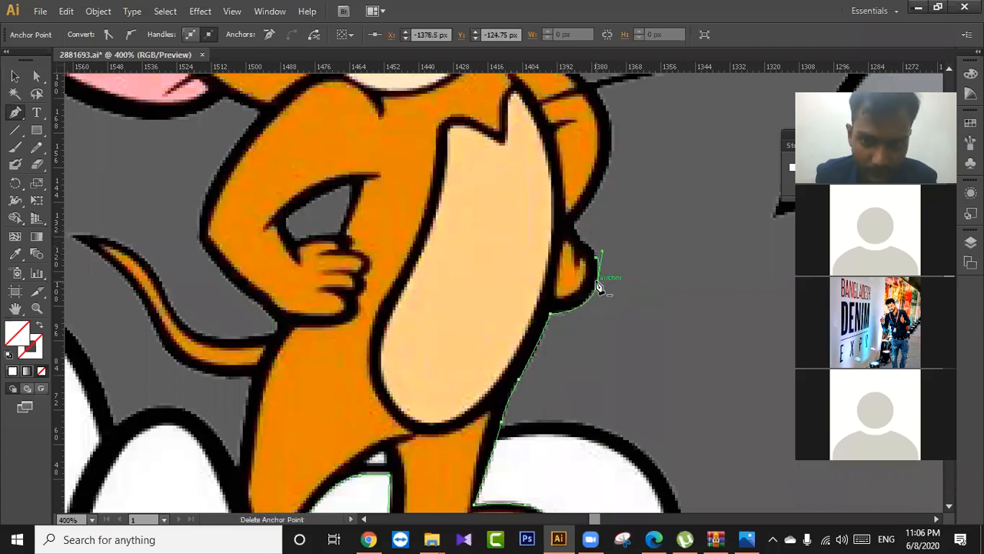
{"action": "key", "text": "ctrl+z"}
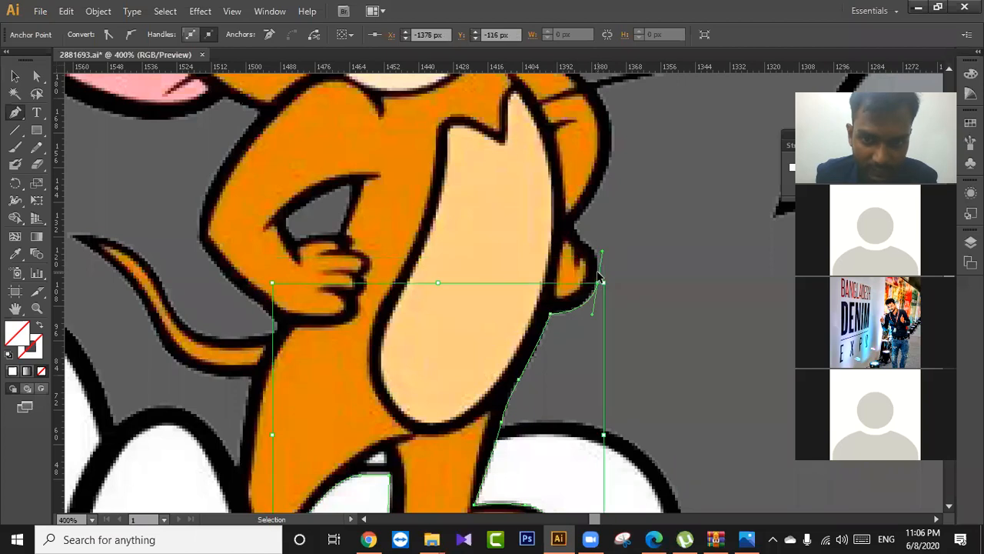
{"action": "left_click", "coordinate": [598, 285]}
{"action": "left_click", "coordinate": [598, 255]}
{"action": "left_click", "coordinate": [573, 223]}
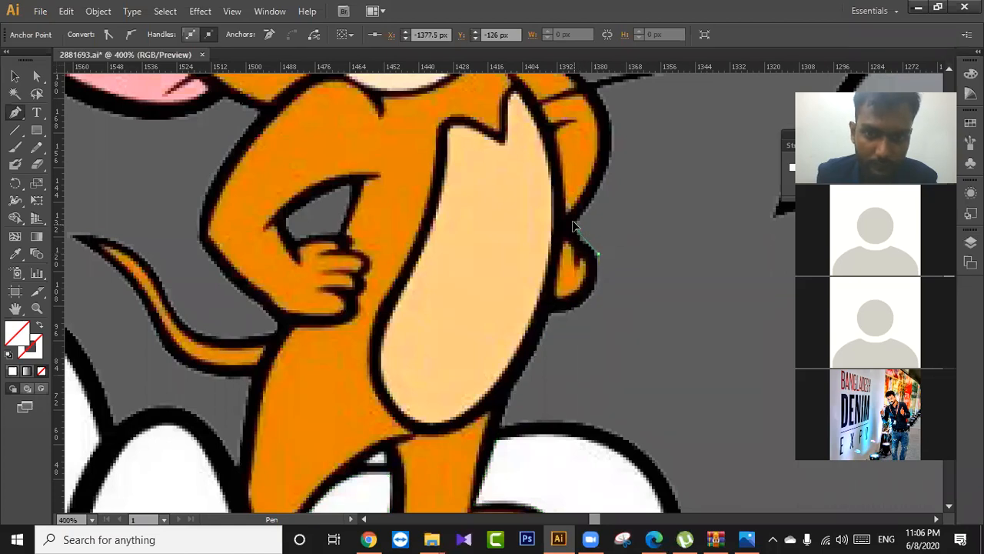
{"action": "left_click_drag", "start_coordinate": [616, 198], "coordinate": [543, 281]}
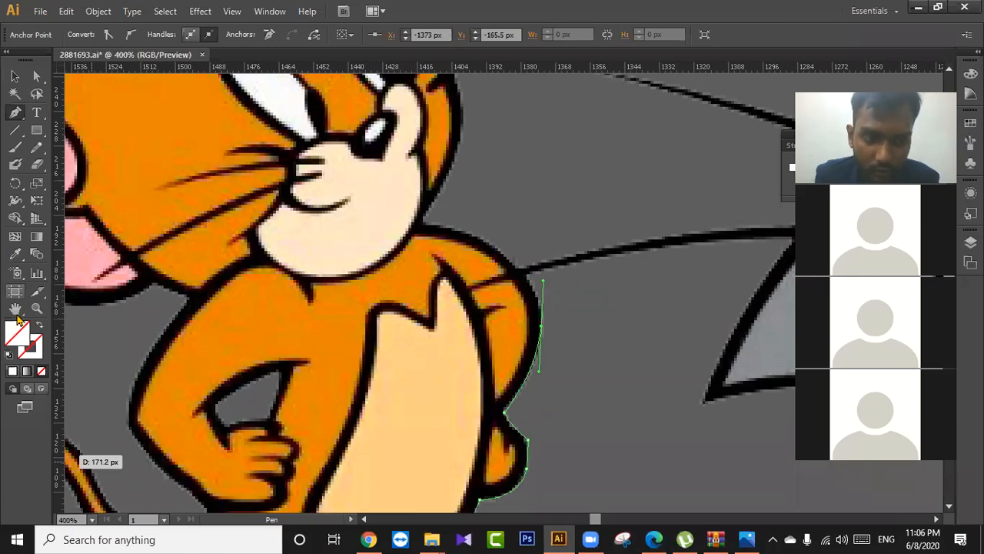
Set the fill colour of the path to bright red.
{"action": "double_click", "coordinate": [25, 331]}
{"action": "left_click_drag", "start_coordinate": [407, 213], "coordinate": [525, 159]}
{"action": "left_click", "coordinate": [650, 182]}
Continue the path around Jerry's upper arm and over the shoulder to the corner where it meets his cheek.
{"action": "key", "text": "space"}
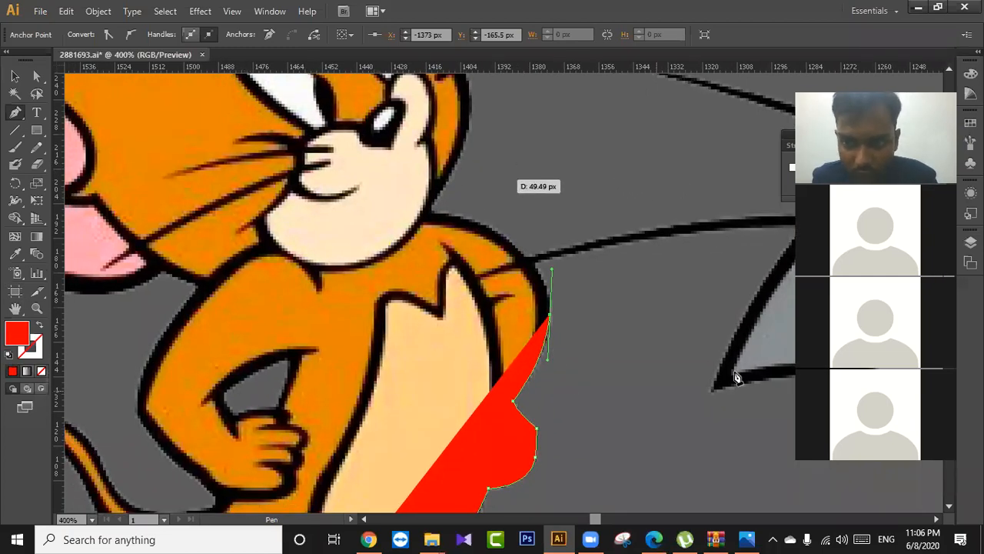
{"action": "key", "text": "space"}
{"action": "left_click_drag", "start_coordinate": [567, 338], "coordinate": [604, 261]}
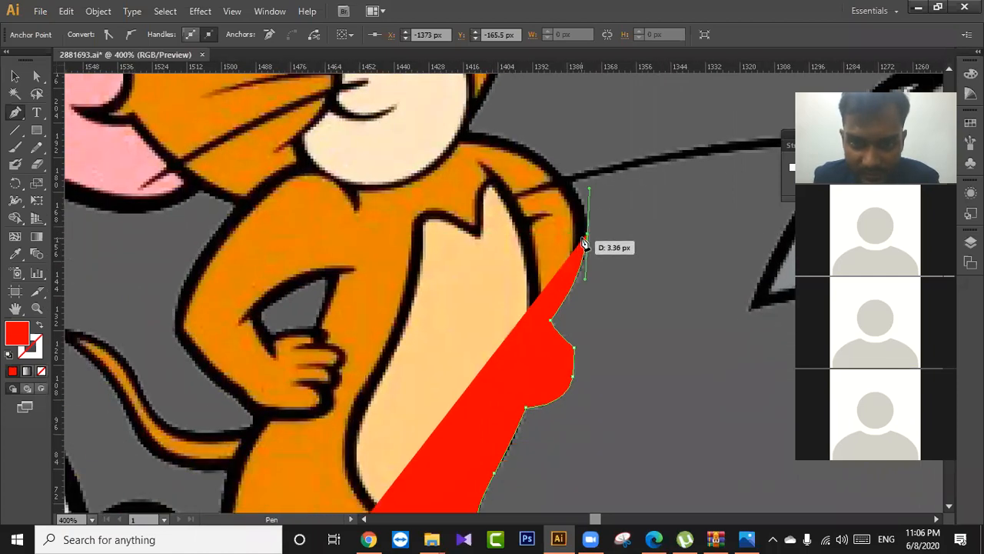
{"action": "left_click", "coordinate": [585, 237]}
{"action": "left_click_drag", "start_coordinate": [559, 172], "coordinate": [606, 266]}
{"action": "left_click", "coordinate": [543, 239]}
{"action": "left_click_drag", "start_coordinate": [541, 240], "coordinate": [481, 228]}
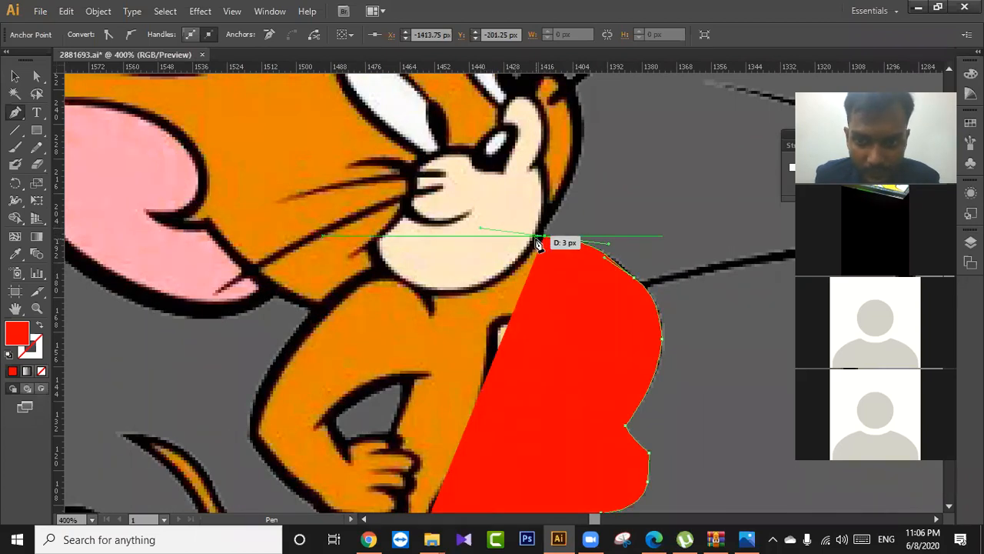
{"action": "left_click", "coordinate": [543, 239]}
{"action": "left_click_drag", "start_coordinate": [547, 238], "coordinate": [549, 256]}
{"action": "left_click", "coordinate": [547, 253]}
Curve the path up the outer edge of Jerry's far cheek to the base of the long whisker.
{"action": "left_click_drag", "start_coordinate": [587, 194], "coordinate": [532, 250]}
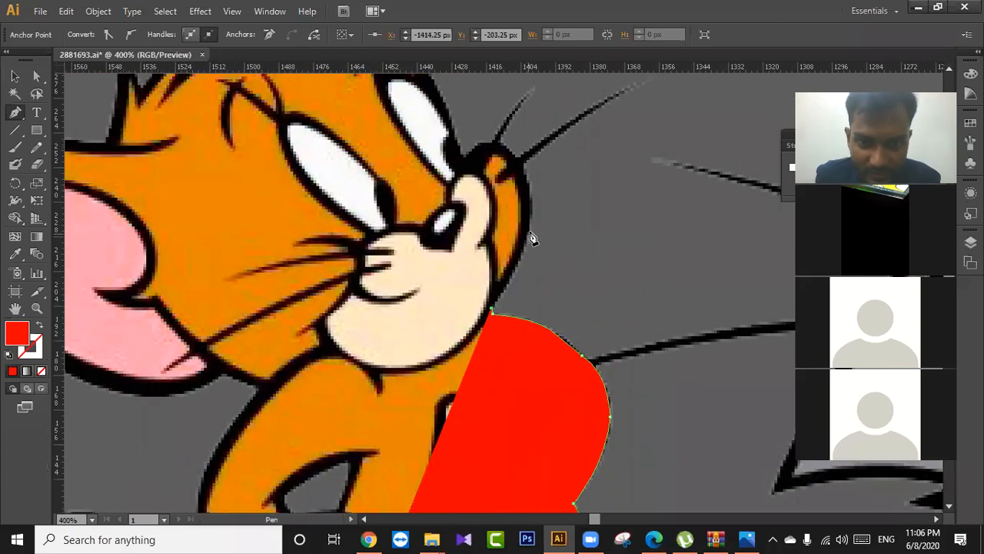
{"action": "left_click_drag", "start_coordinate": [534, 204], "coordinate": [537, 152]}
{"action": "left_click_drag", "start_coordinate": [541, 183], "coordinate": [561, 243]}
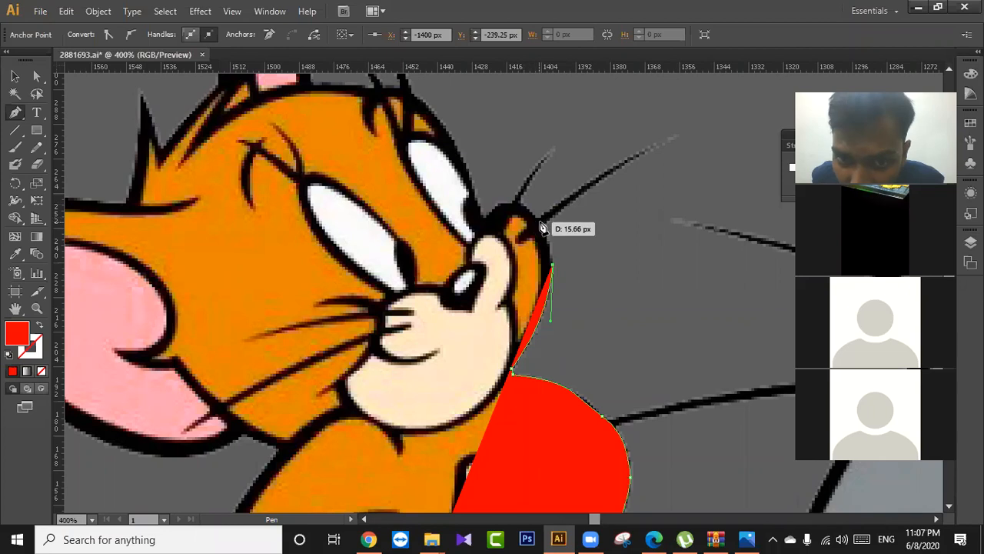
{"action": "left_click_drag", "start_coordinate": [544, 225], "coordinate": [538, 218]}
{"action": "key", "text": "ctrl+z"}
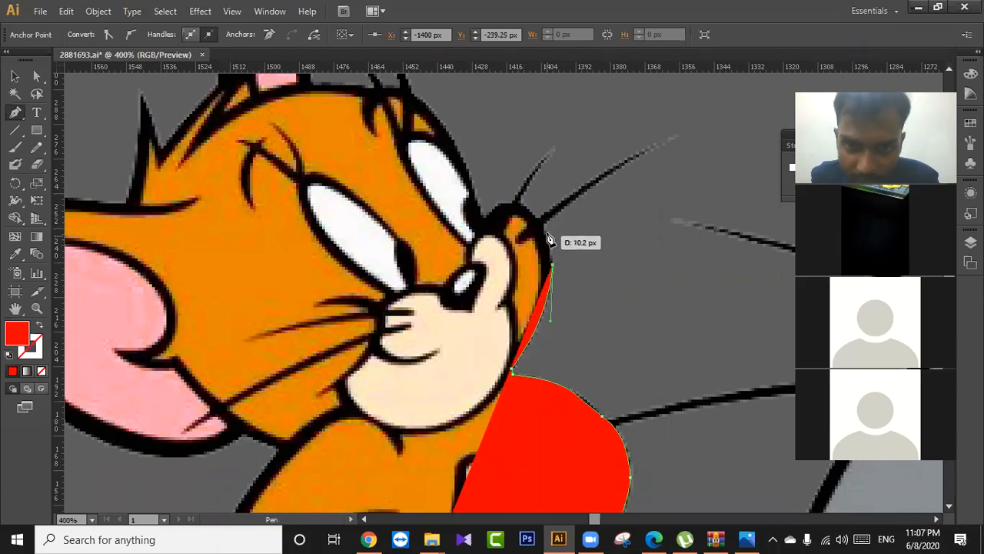
{"action": "left_click", "coordinate": [543, 225]}
{"action": "left_click_drag", "start_coordinate": [537, 221], "coordinate": [538, 221]}
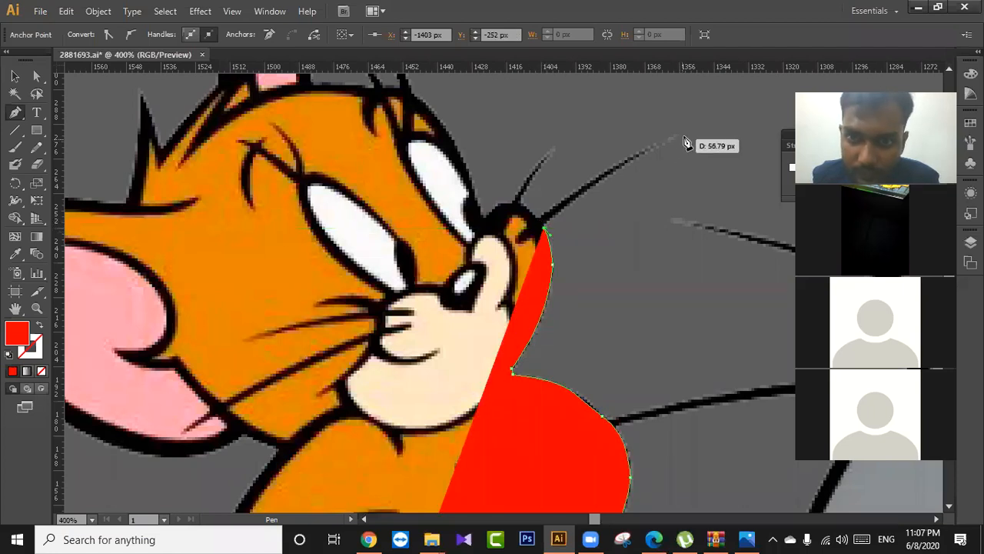
Trace the long whisker out to its tip and back to its base, and swap the red fill to the stroke.
{"action": "left_click_drag", "start_coordinate": [685, 137], "coordinate": [753, 114]}
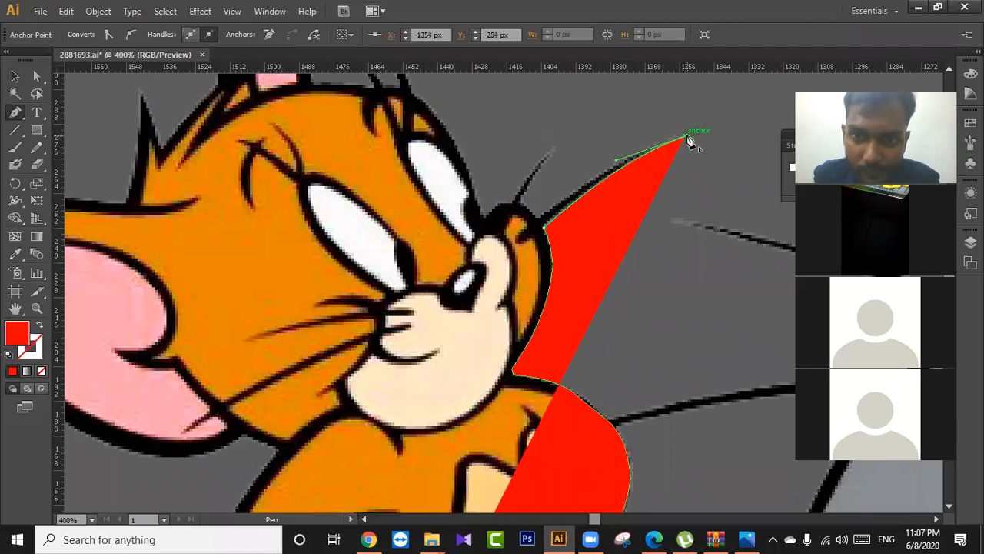
{"action": "mouse_move", "coordinate": [536, 221]}
{"action": "left_mouse_down"}
{"action": "mouse_move", "coordinate": [513, 230]}
{"action": "mouse_move", "coordinate": [504, 267]}
{"action": "mouse_move", "coordinate": [488, 263]}
{"action": "mouse_move", "coordinate": [478, 275]}
{"action": "left_mouse_up"}
{"action": "left_click", "coordinate": [538, 219]}
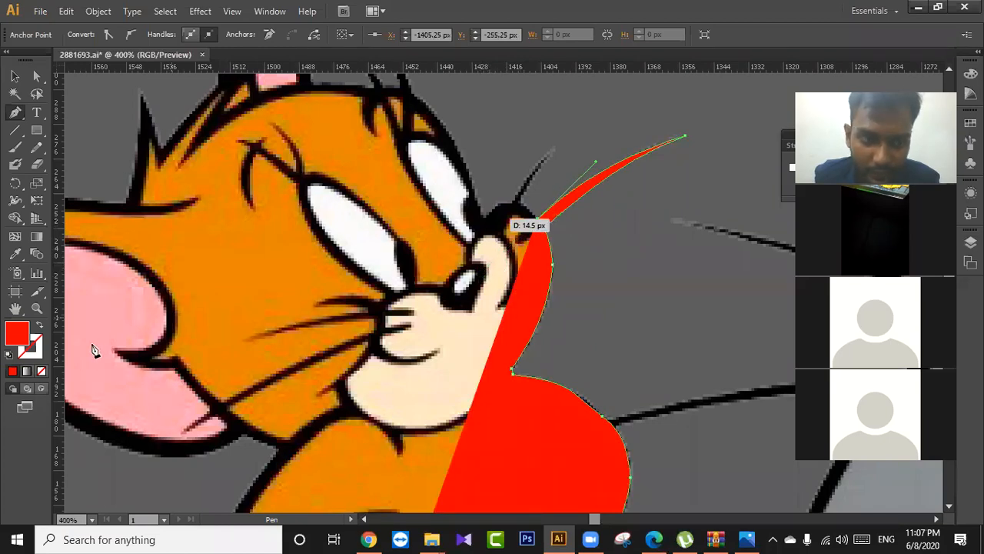
{"action": "left_click", "coordinate": [41, 326]}
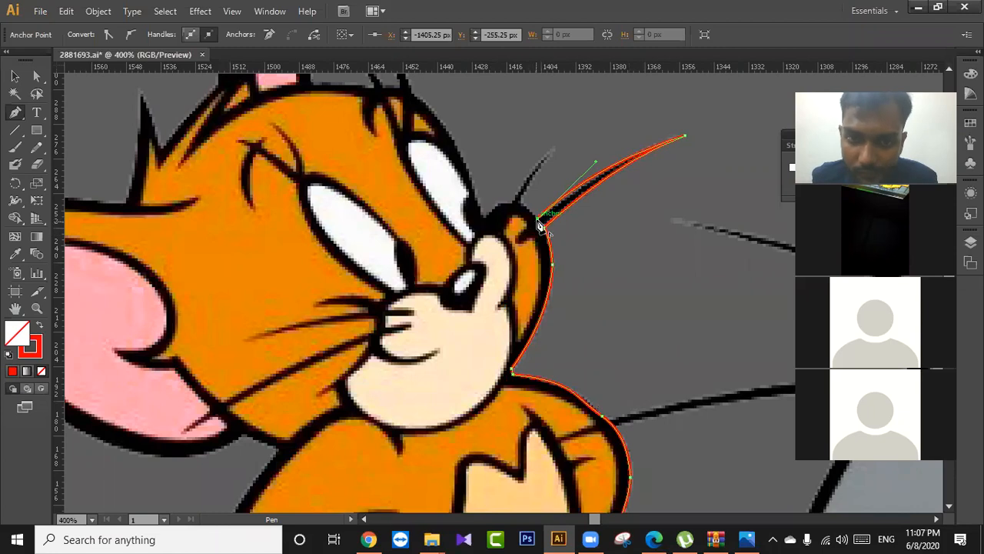
Extend the path to the short whisker, trace it to its tip and back to the cheek, and set the stroke to none.
{"action": "left_click", "coordinate": [520, 204], "text": "ctrl"}
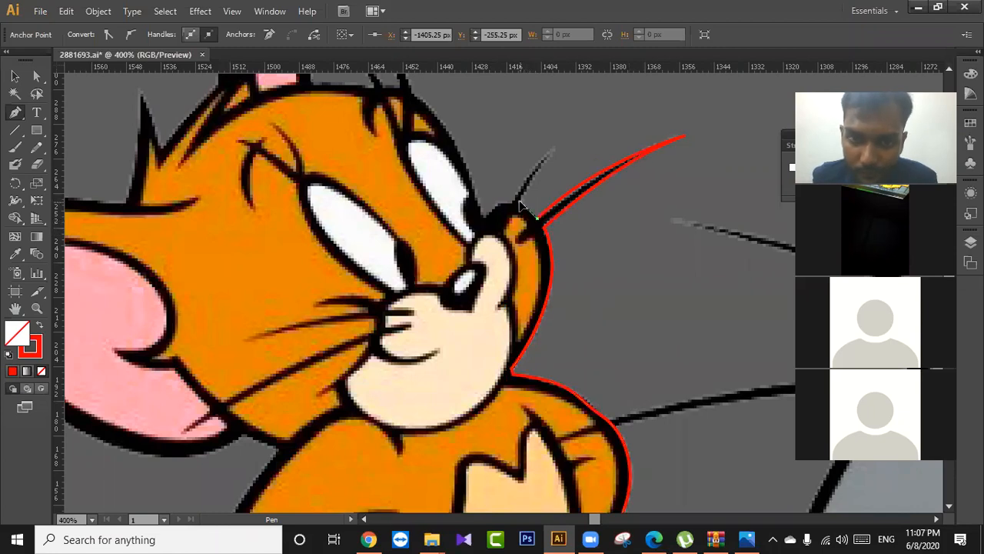
{"action": "left_click", "coordinate": [520, 204]}
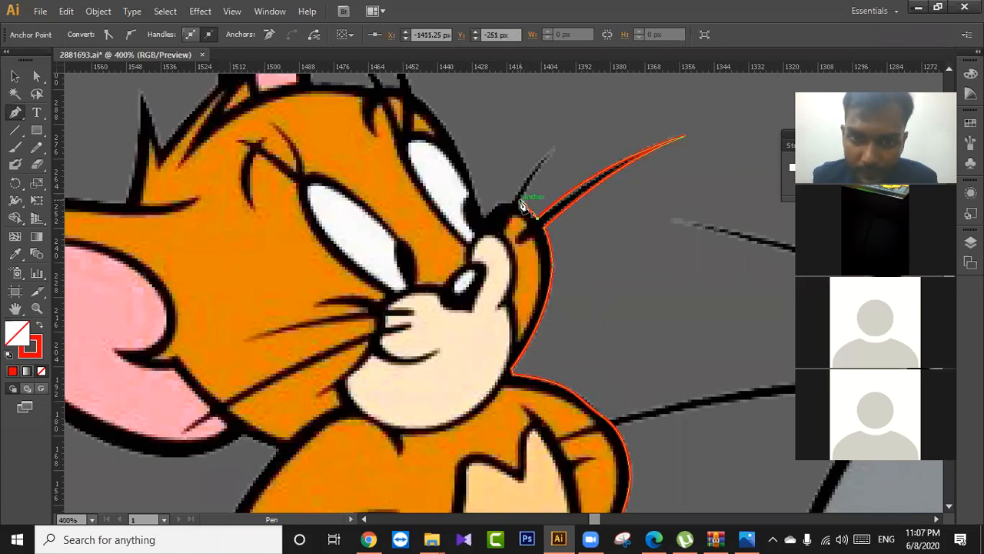
{"action": "left_click", "coordinate": [555, 148]}
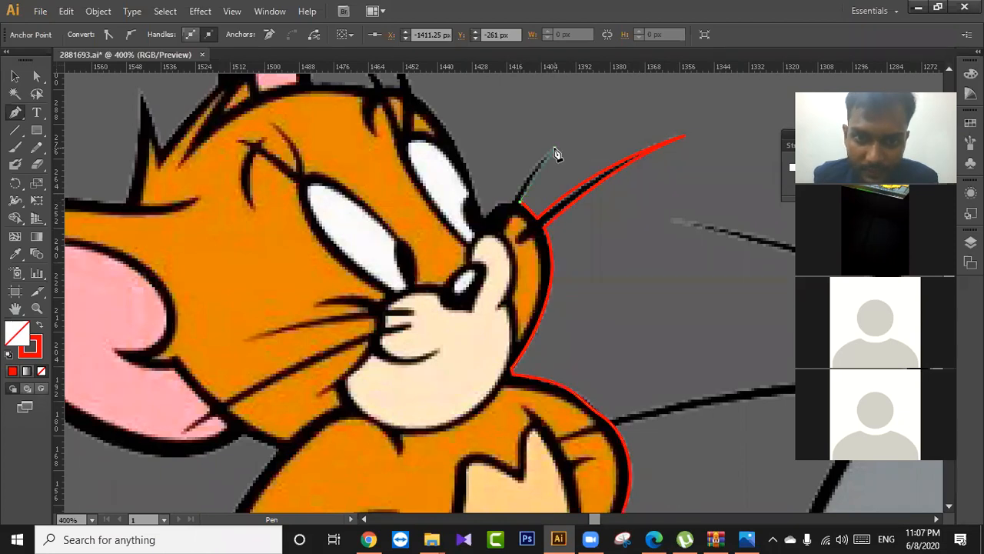
{"action": "left_click", "coordinate": [514, 200], "text": "ctrl"}
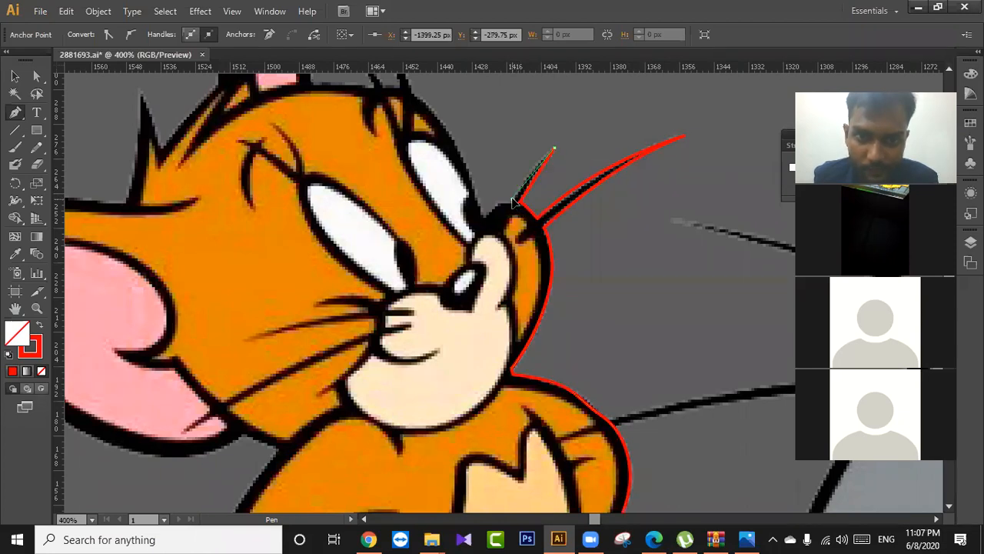
{"action": "left_click_drag", "start_coordinate": [510, 206], "coordinate": [509, 207]}
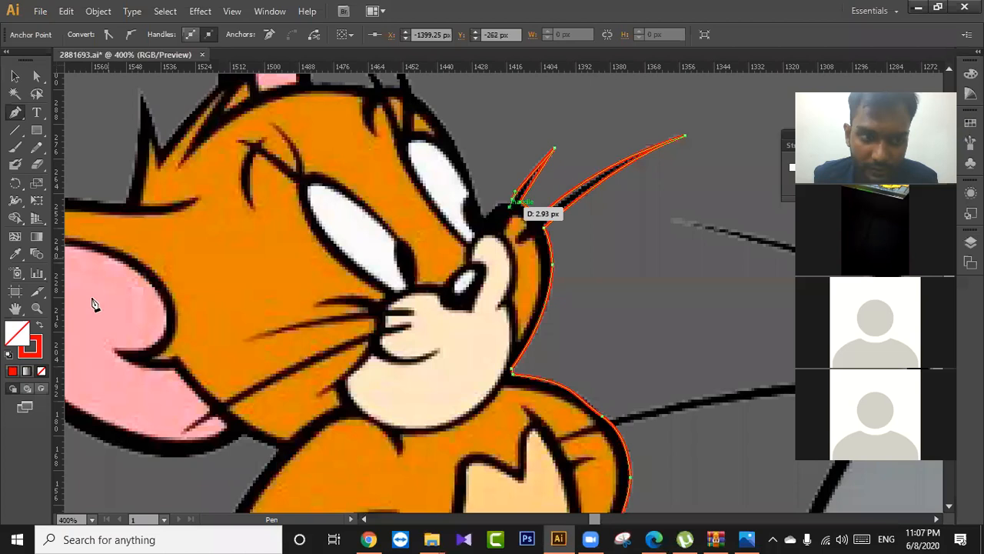
{"action": "left_click", "coordinate": [42, 370]}
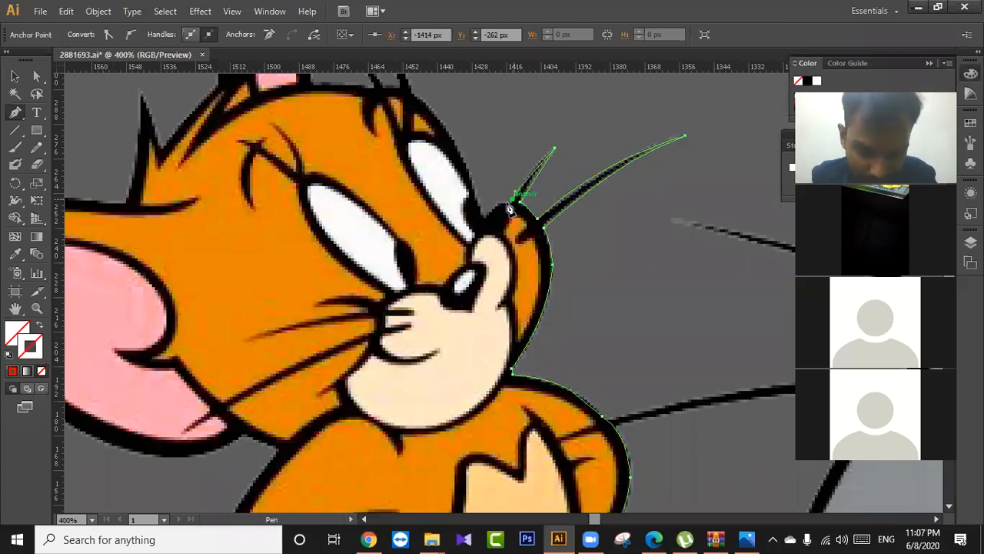
Continue the path over the top of the cheek and up the curve of the forehead to the first hair strand.
{"action": "scroll", "coordinate": [509, 208], "scroll_direction": "up", "scroll_amount": 1}
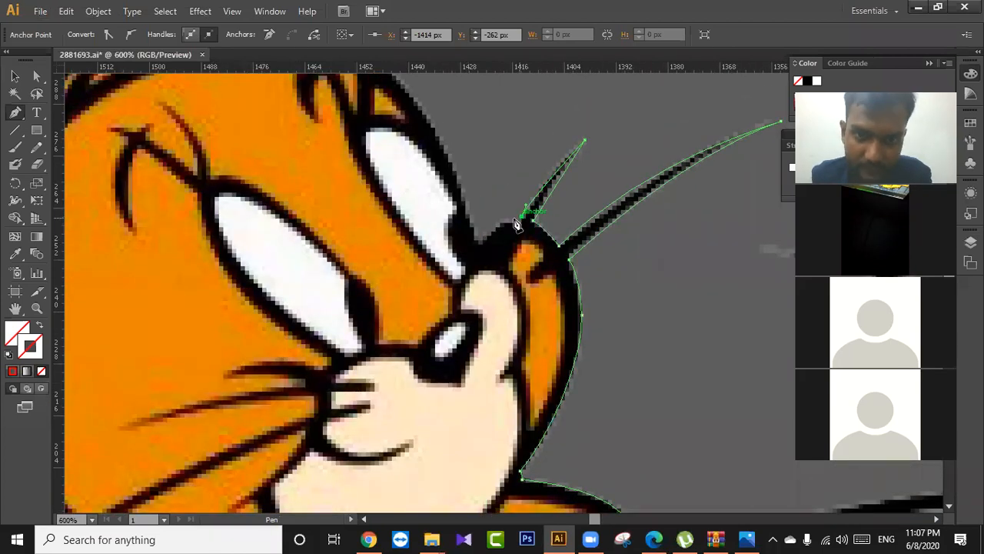
{"action": "left_click_drag", "start_coordinate": [485, 240], "coordinate": [484, 256]}
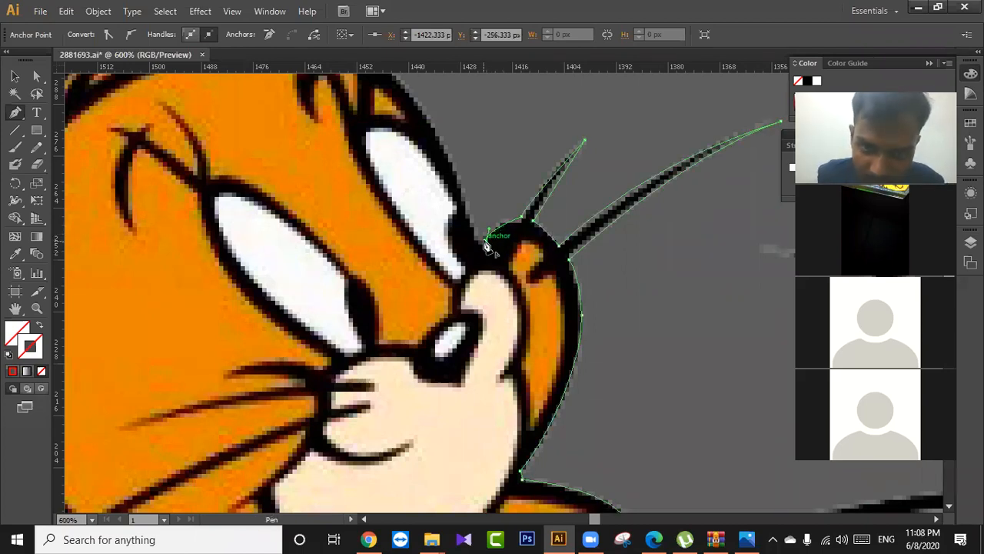
{"action": "left_click_drag", "start_coordinate": [466, 205], "coordinate": [471, 204]}
{"action": "left_click_drag", "start_coordinate": [471, 204], "coordinate": [549, 343]}
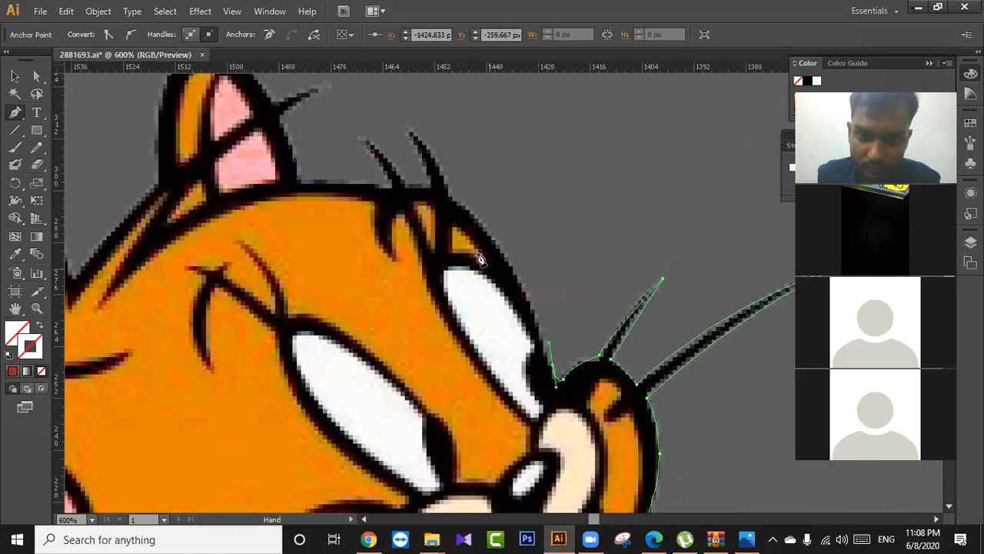
{"action": "left_click_drag", "start_coordinate": [445, 190], "coordinate": [380, 142]}
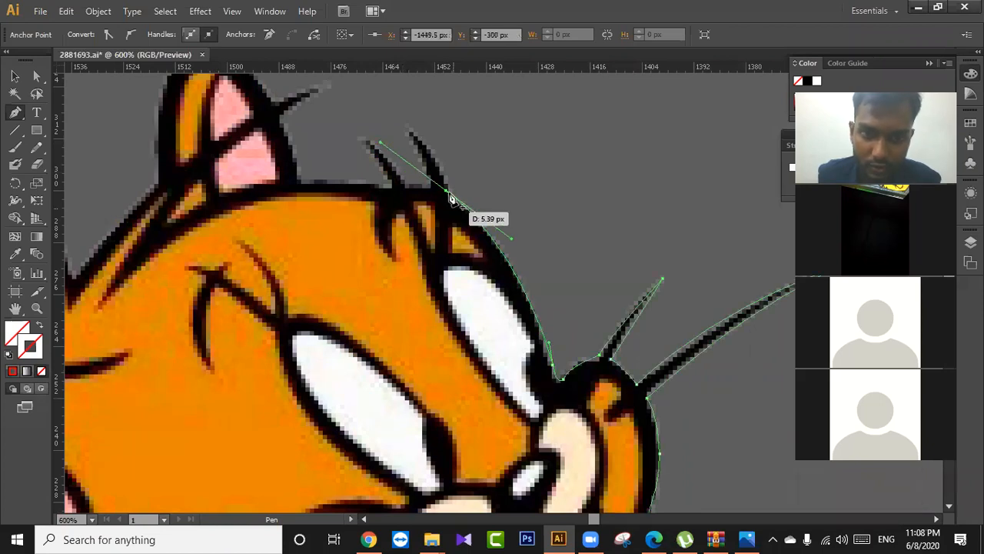
Trace the outer edge of the first hair strand to its tip and move the tip anchor slightly closer to the hair.
{"action": "left_click_drag", "start_coordinate": [414, 180], "coordinate": [473, 250]}
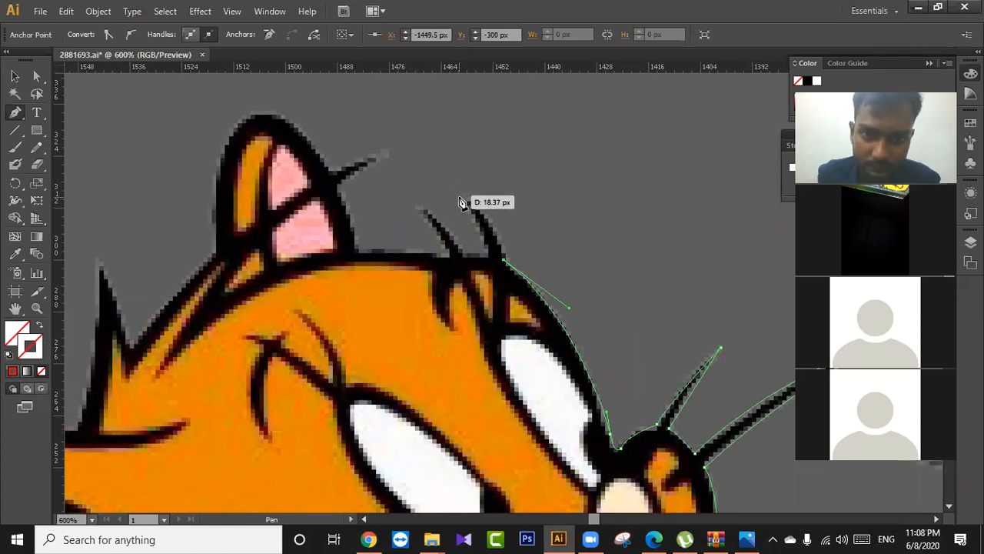
{"action": "left_click_drag", "start_coordinate": [467, 193], "coordinate": [428, 164]}
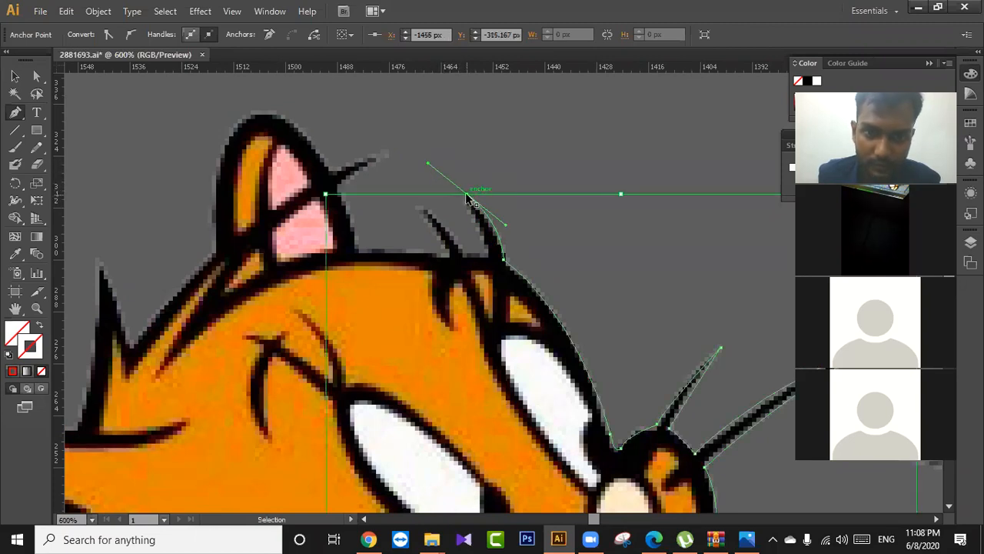
{"action": "key", "text": "v"}
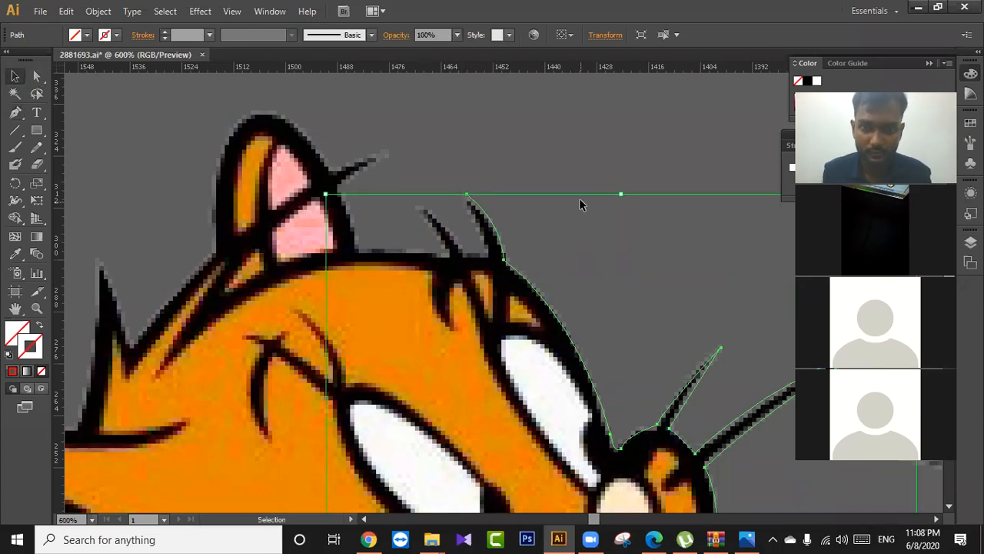
{"action": "left_click", "coordinate": [14, 112]}
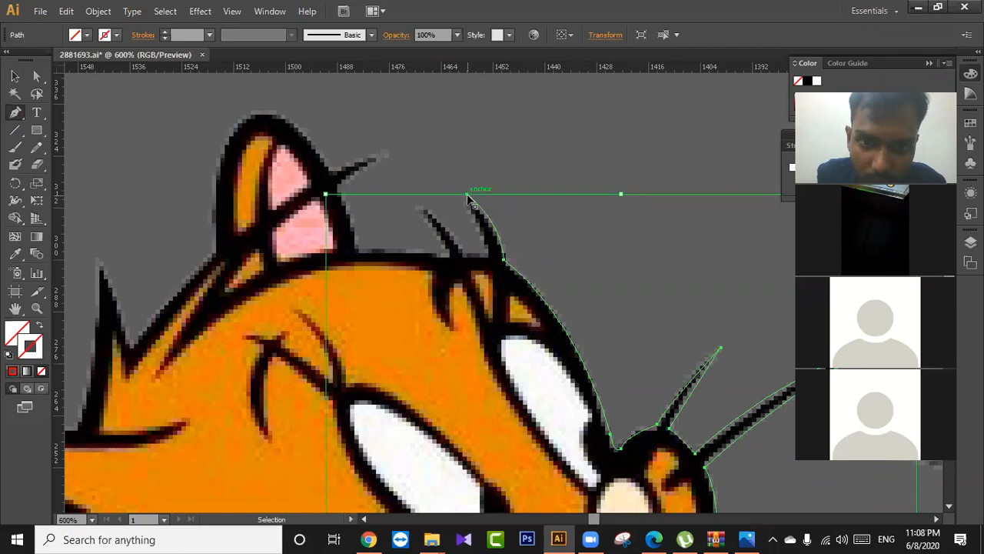
{"action": "key", "text": "a"}
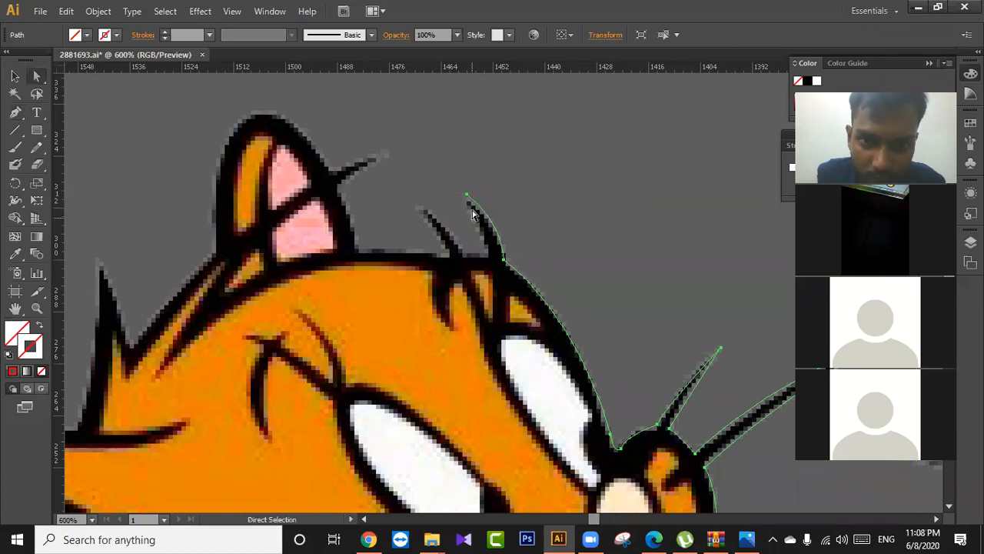
{"action": "left_click", "coordinate": [470, 197]}
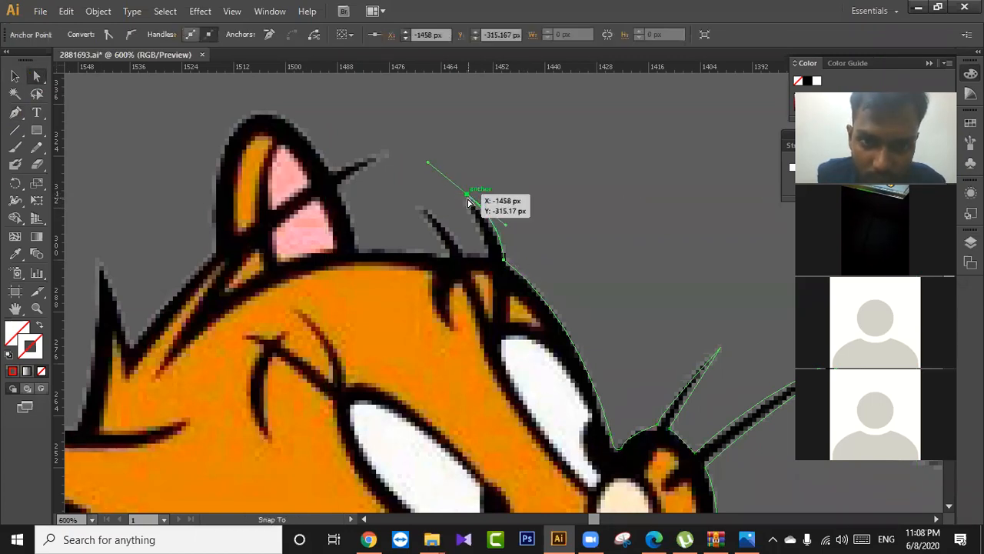
{"action": "left_click_drag", "start_coordinate": [468, 197], "coordinate": [466, 201]}
Resume the path with the Pen tool at the strand's tip and trace its inner edge down to the head.
{"action": "left_click", "coordinate": [20, 111]}
{"action": "left_click", "coordinate": [468, 200]}
{"action": "left_click_drag", "start_coordinate": [494, 253], "coordinate": [473, 276]}
{"action": "key", "text": "ctrl+z"}
{"action": "left_click", "coordinate": [484, 257]}
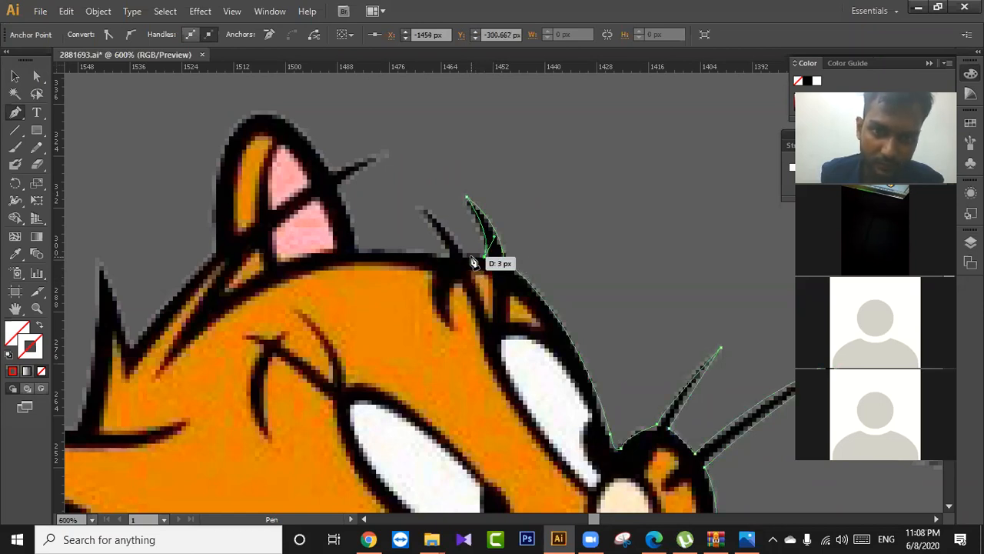
Extend the path to the base of the second hair strand and along its outer edge to a corner at the tip.
{"action": "left_click", "coordinate": [463, 255]}
{"action": "left_click", "coordinate": [419, 206]}
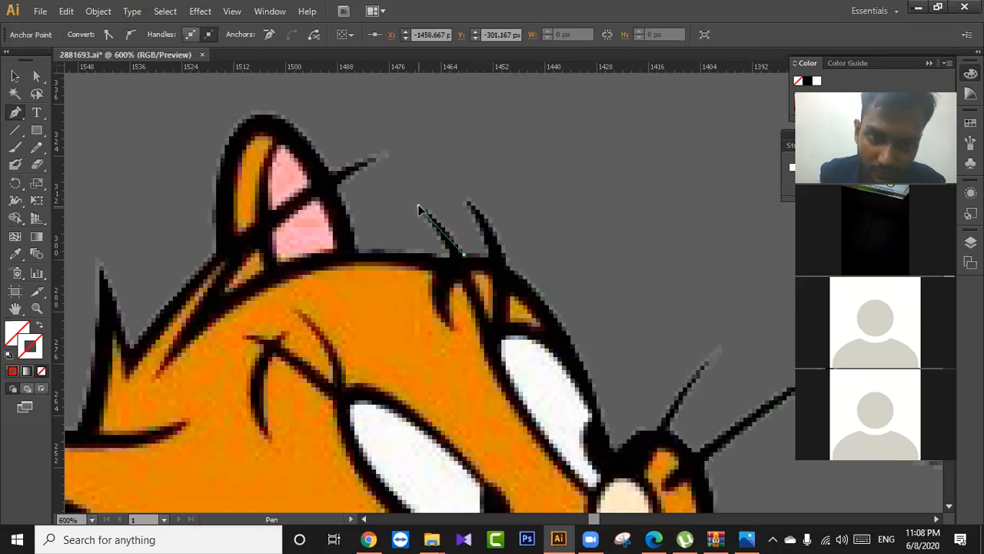
{"action": "left_click_drag", "start_coordinate": [399, 202], "coordinate": [395, 200]}
{"action": "left_click", "coordinate": [421, 207]}
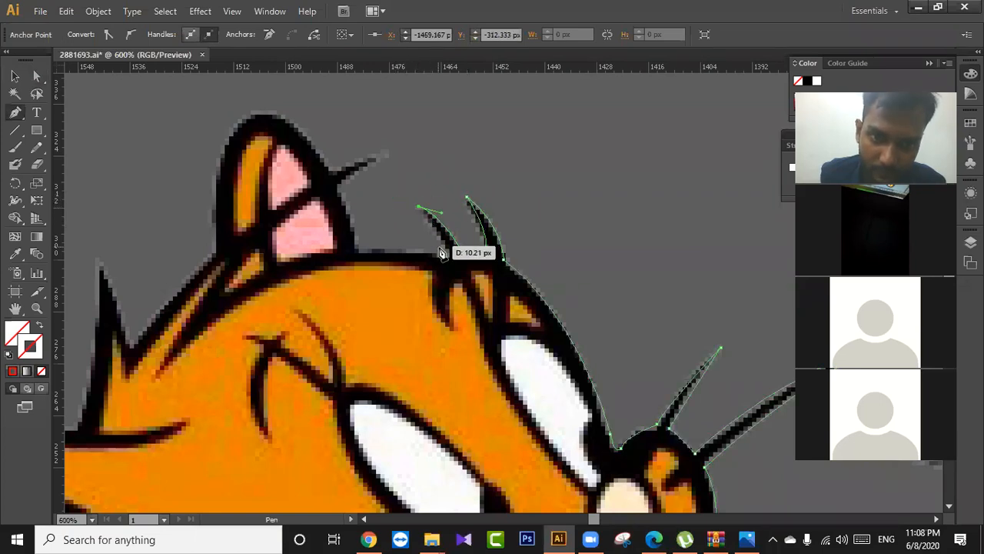
Trace the second hair strand's inner edge down to the head and make its base anchor a corner.
{"action": "left_click", "coordinate": [453, 258]}
{"action": "left_click_drag", "start_coordinate": [458, 280], "coordinate": [458, 279]}
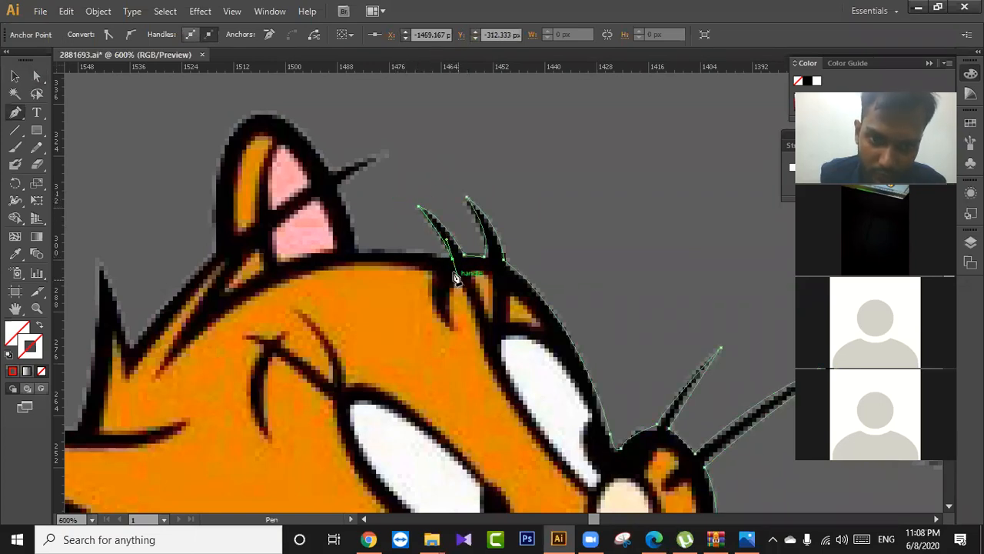
{"action": "left_click", "coordinate": [453, 260]}
Continue the path along the top of the head, up the ear's near edge and around the strand sticking out of it.
{"action": "left_click_drag", "start_coordinate": [358, 261], "coordinate": [348, 260]}
{"action": "left_click_drag", "start_coordinate": [356, 218], "coordinate": [383, 269]}
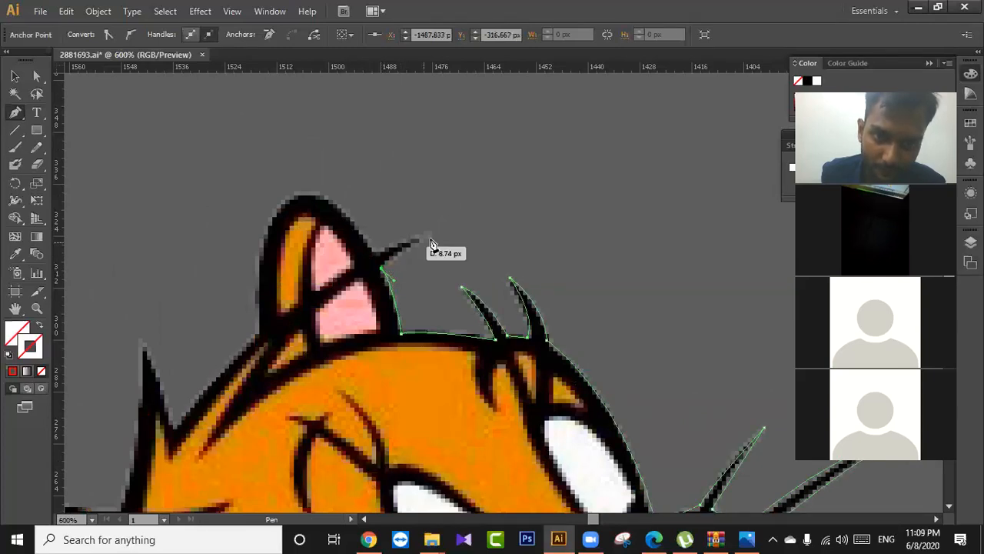
{"action": "left_click_drag", "start_coordinate": [437, 229], "coordinate": [436, 231]}
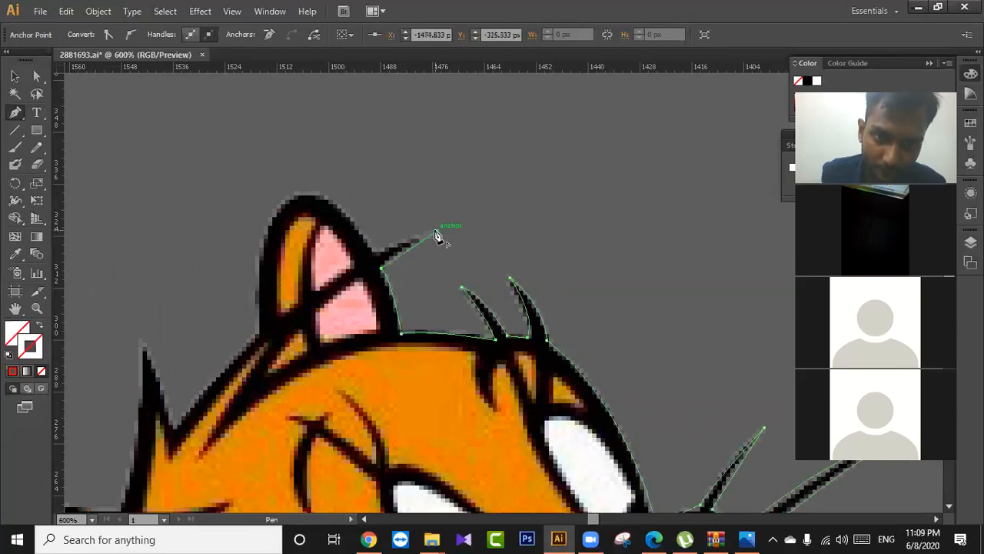
{"action": "left_click_drag", "start_coordinate": [379, 256], "coordinate": [366, 264]}
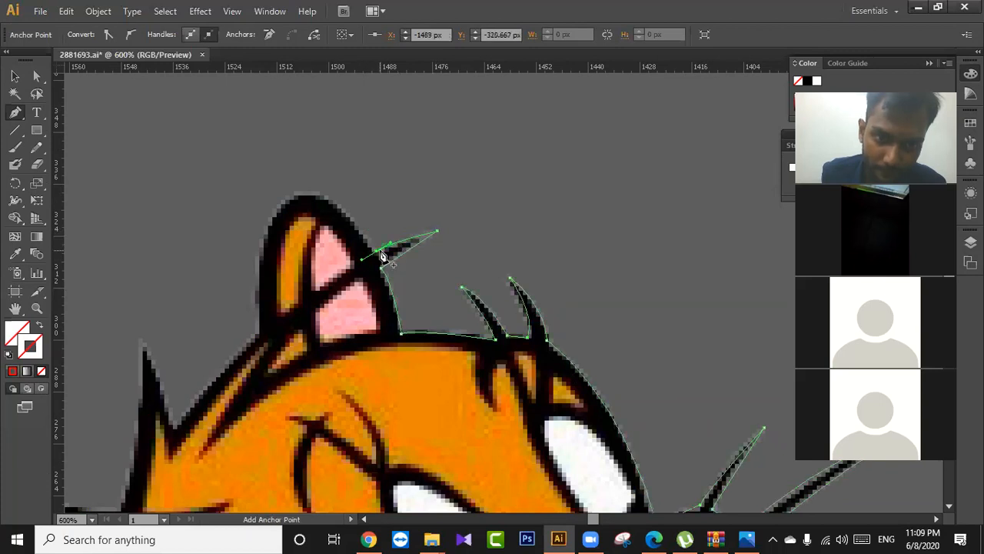
Trace over the upper ear's tip, down its far side and along the head to the notch before the pointed hair tuft.
{"action": "left_click_drag", "start_coordinate": [293, 202], "coordinate": [263, 228]}
{"action": "left_click_drag", "start_coordinate": [257, 332], "coordinate": [255, 413]}
{"action": "left_click", "coordinate": [257, 331]}
{"action": "left_click_drag", "start_coordinate": [266, 364], "coordinate": [478, 258]}
{"action": "left_click_drag", "start_coordinate": [388, 320], "coordinate": [392, 323]}
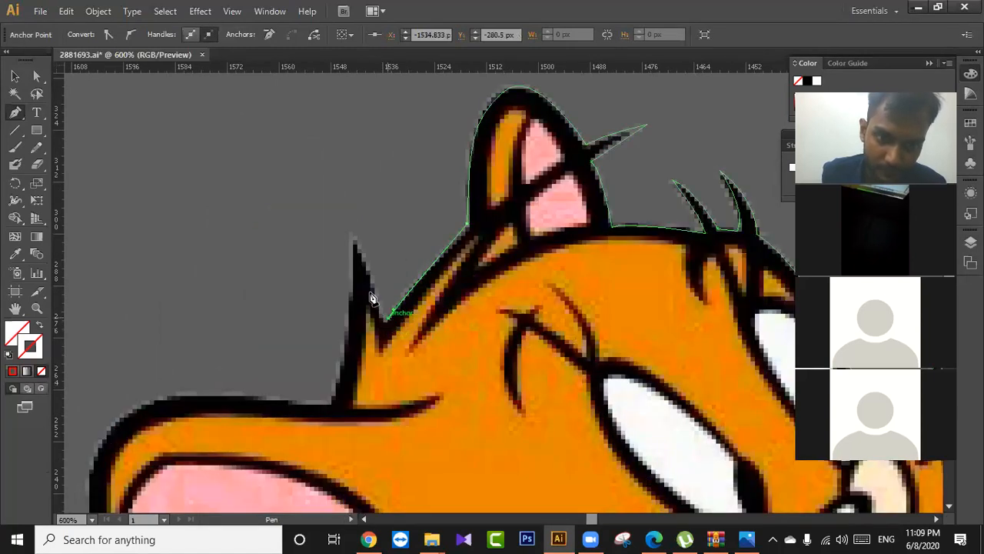
Trace both edges of the pointed hair tuft, ending in a corner where it meets the large lower ear.
{"action": "left_click_drag", "start_coordinate": [388, 315], "coordinate": [364, 265]}
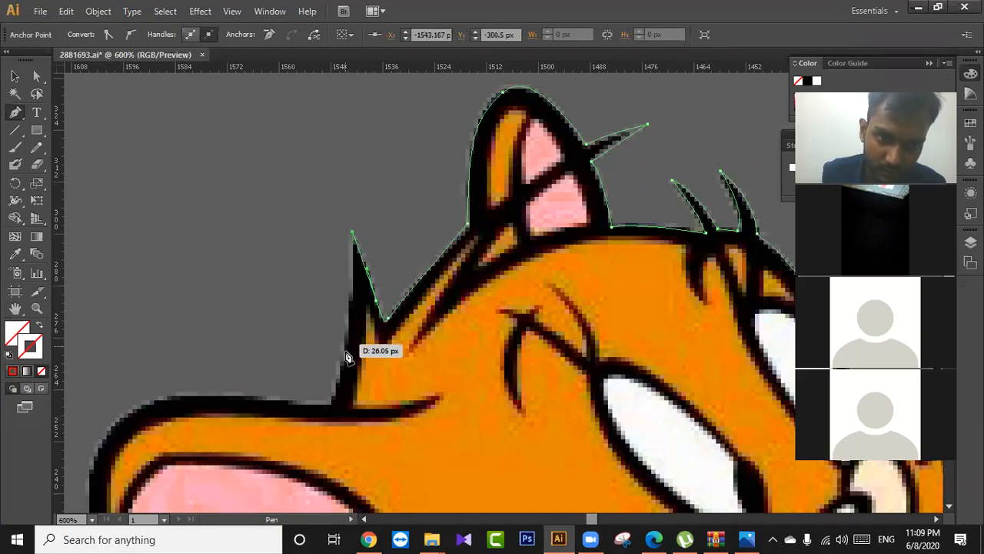
{"action": "left_click_drag", "start_coordinate": [332, 399], "coordinate": [315, 436]}
{"action": "left_click", "coordinate": [332, 398]}
Trace the large lower ear's outer contour along its upper edge, around its outer side and onto the lower curve.
{"action": "left_click_drag", "start_coordinate": [445, 362], "coordinate": [571, 322]}
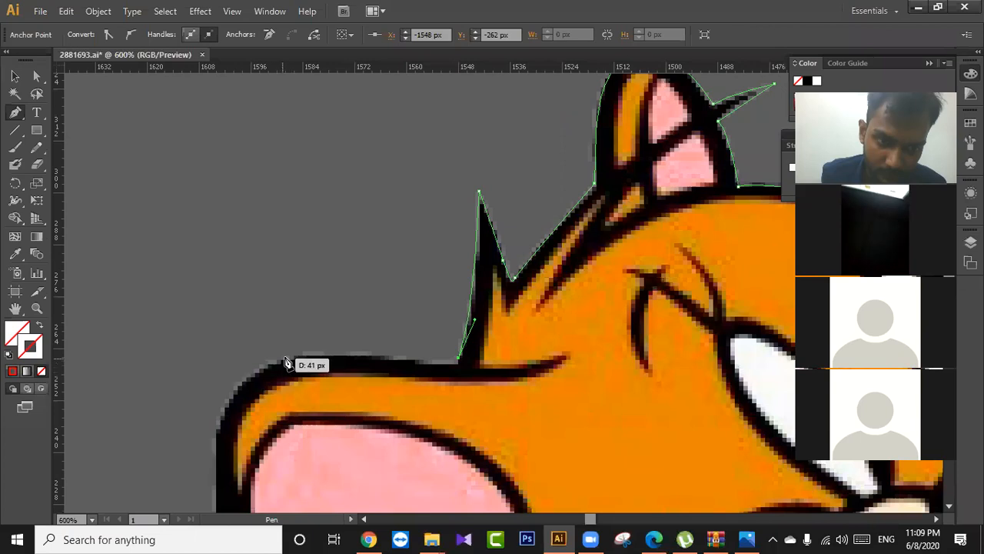
{"action": "left_click_drag", "start_coordinate": [302, 356], "coordinate": [352, 338]}
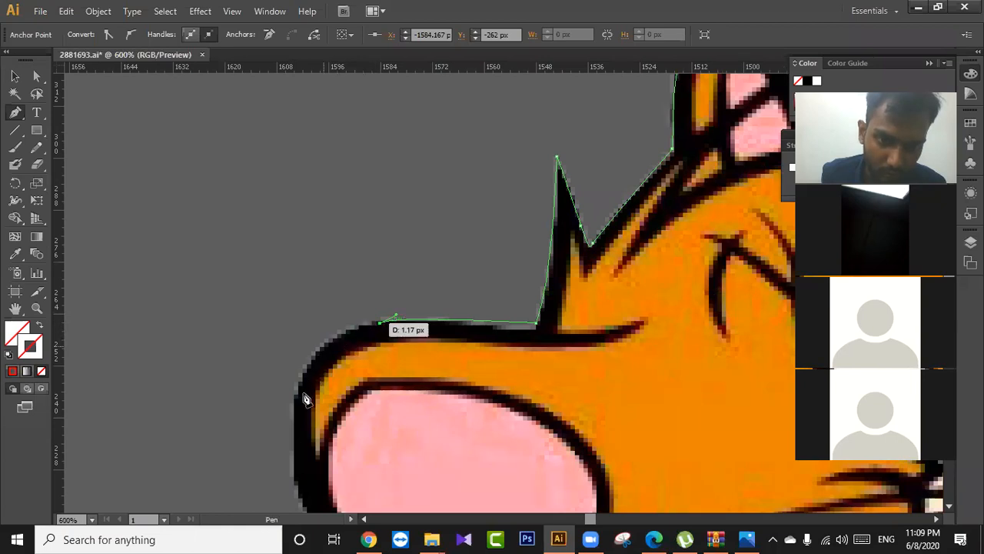
{"action": "left_click_drag", "start_coordinate": [362, 347], "coordinate": [380, 235]}
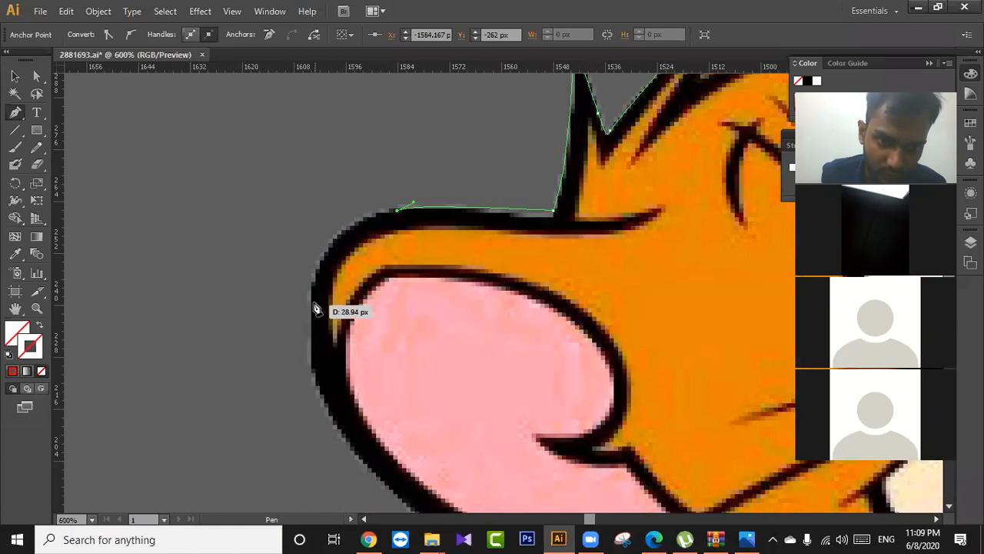
{"action": "left_click_drag", "start_coordinate": [310, 300], "coordinate": [310, 388]}
{"action": "left_click_drag", "start_coordinate": [402, 431], "coordinate": [371, 255]}
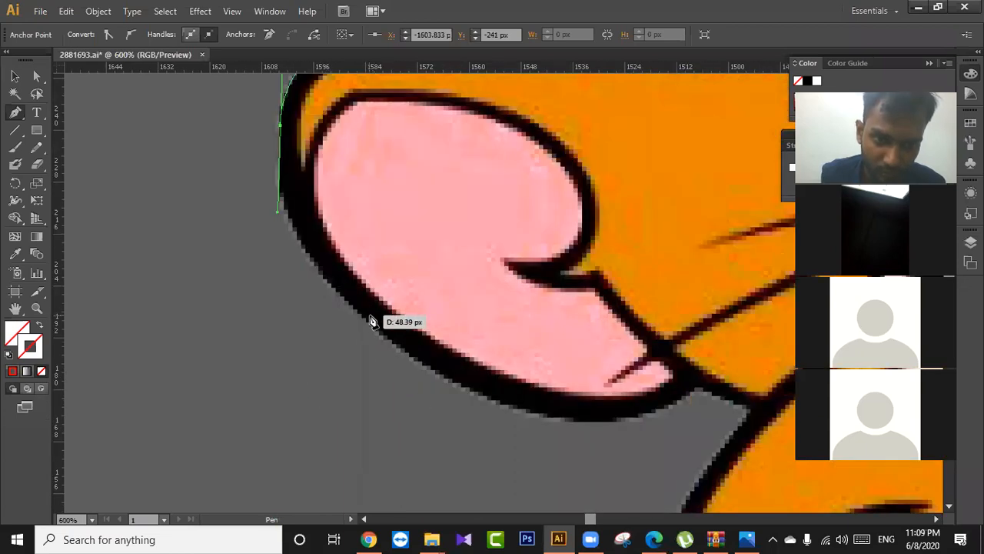
{"action": "left_click_drag", "start_coordinate": [372, 324], "coordinate": [454, 393]}
{"action": "left_click_drag", "start_coordinate": [477, 362], "coordinate": [402, 282]}
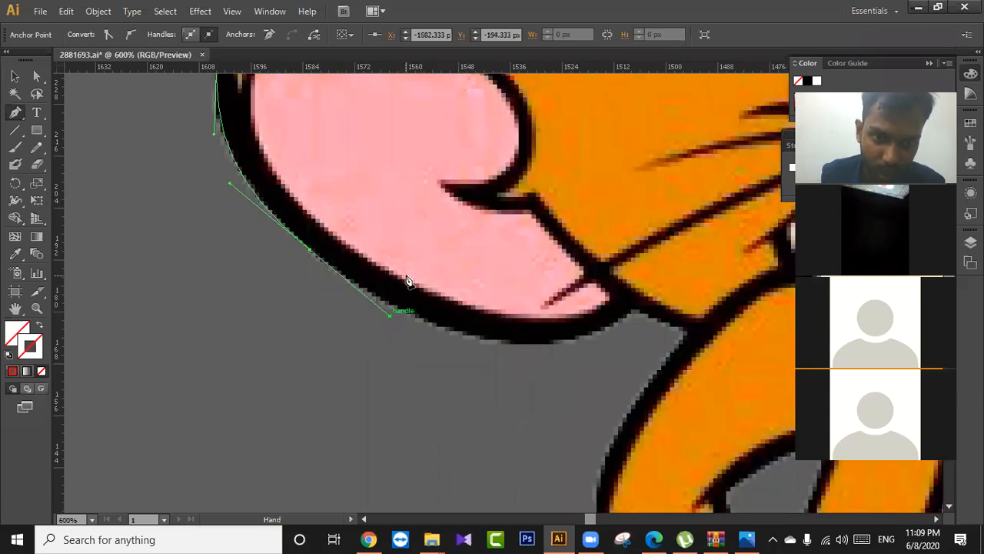
Trace the lower ear's underside, redoing the last curve from a corner anchor so it ends where the ear meets the cheek.
{"action": "mouse_move", "coordinate": [561, 341]}
{"action": "left_mouse_down"}
{"action": "mouse_move", "coordinate": [648, 330]}
{"action": "mouse_move", "coordinate": [532, 327]}
{"action": "mouse_move", "coordinate": [563, 324]}
{"action": "left_mouse_up"}
{"action": "left_click", "coordinate": [526, 313]}
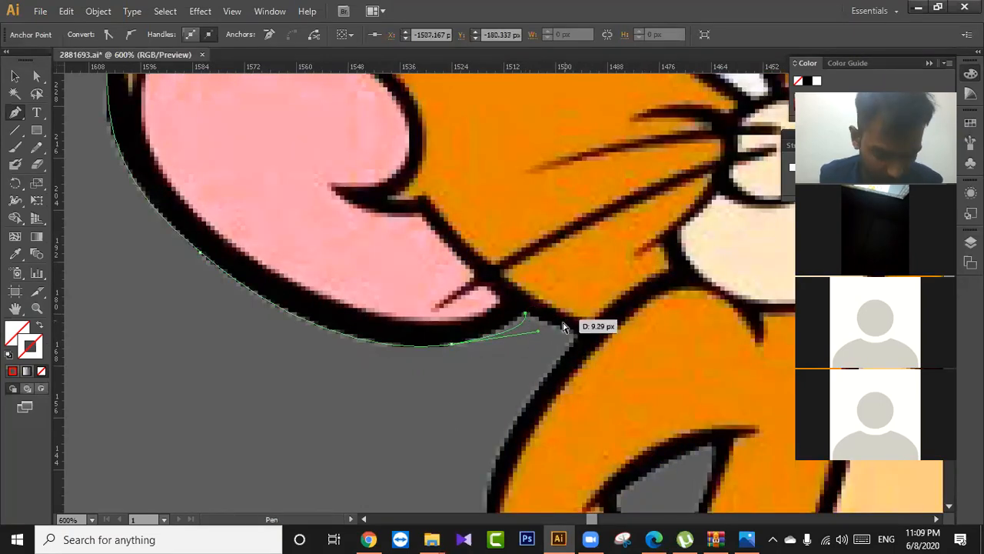
{"action": "key", "text": "ctrl+z"}
{"action": "left_click_drag", "start_coordinate": [451, 344], "coordinate": [440, 352]}
{"action": "key", "text": "ctrl+z"}
{"action": "left_click", "coordinate": [451, 344]}
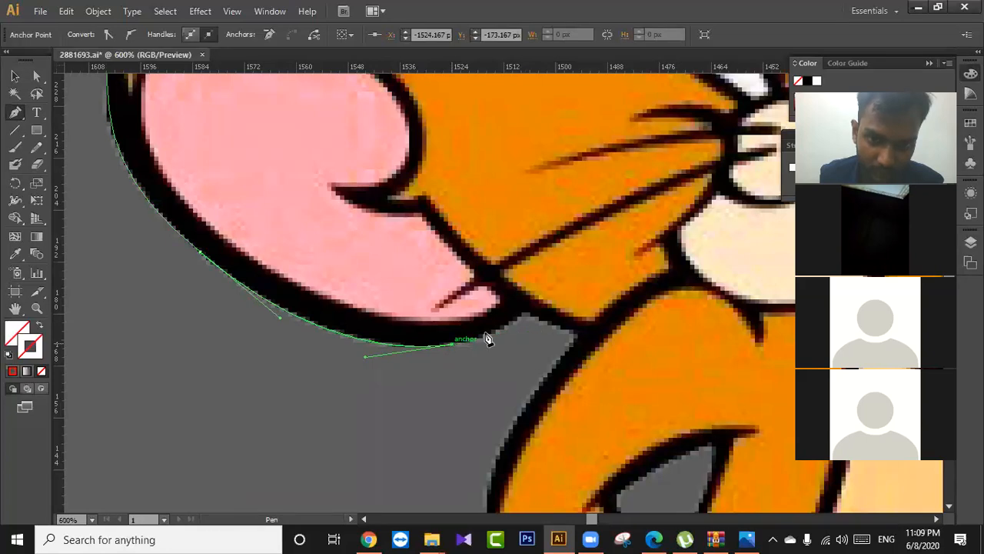
{"action": "left_click_drag", "start_coordinate": [527, 316], "coordinate": [577, 282]}
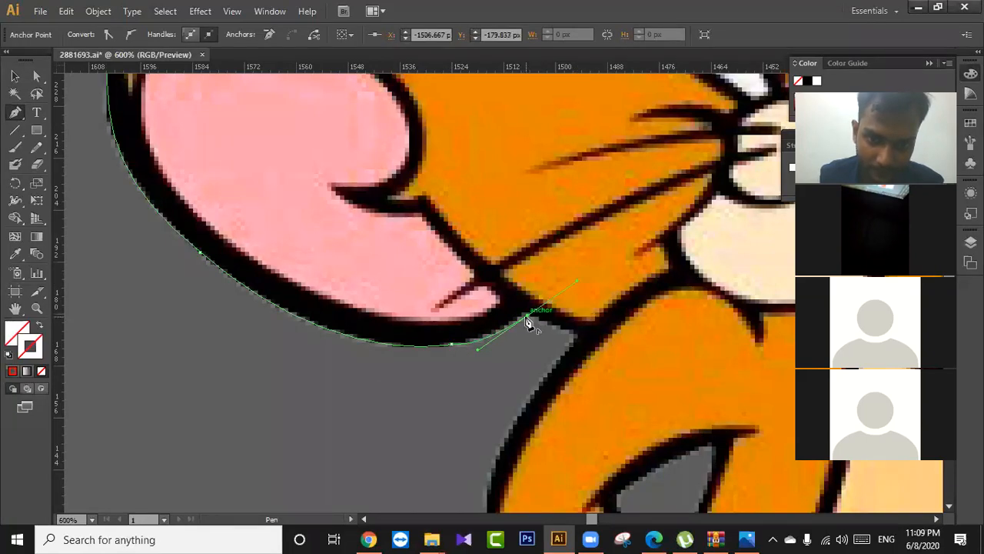
Extend the path along the cheek to the shoulder and down Jerry's arm past the elbow.
{"action": "left_click_drag", "start_coordinate": [590, 318], "coordinate": [638, 199]}
{"action": "left_click_drag", "start_coordinate": [494, 336], "coordinate": [651, 451]}
{"action": "left_click", "coordinate": [494, 335]}
{"action": "scroll", "coordinate": [567, 389], "scroll_direction": "down", "scroll_amount": 2}
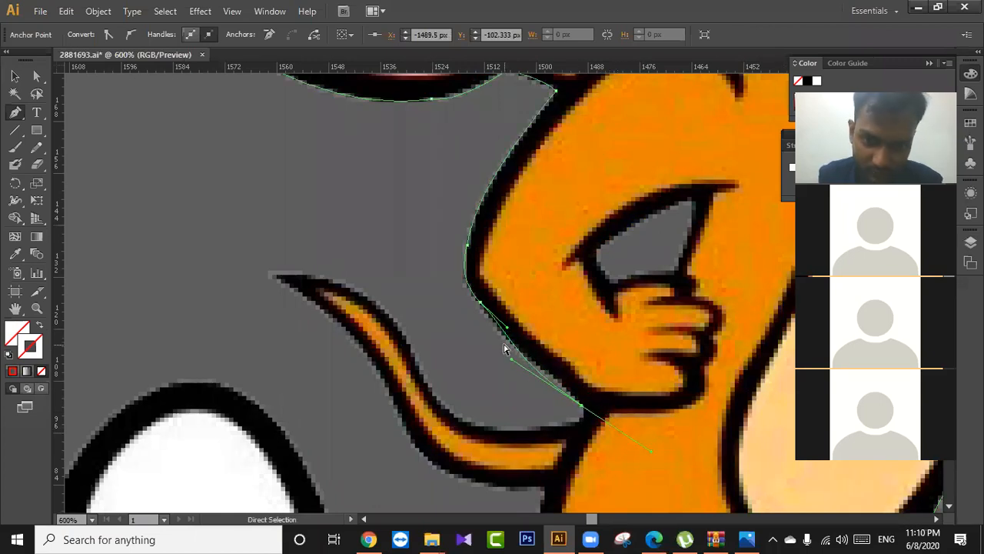
Undo the last forearm segment and retrace the arm's lower edge to a corner just above the base of the tail.
{"action": "key", "text": "ctrl+z"}
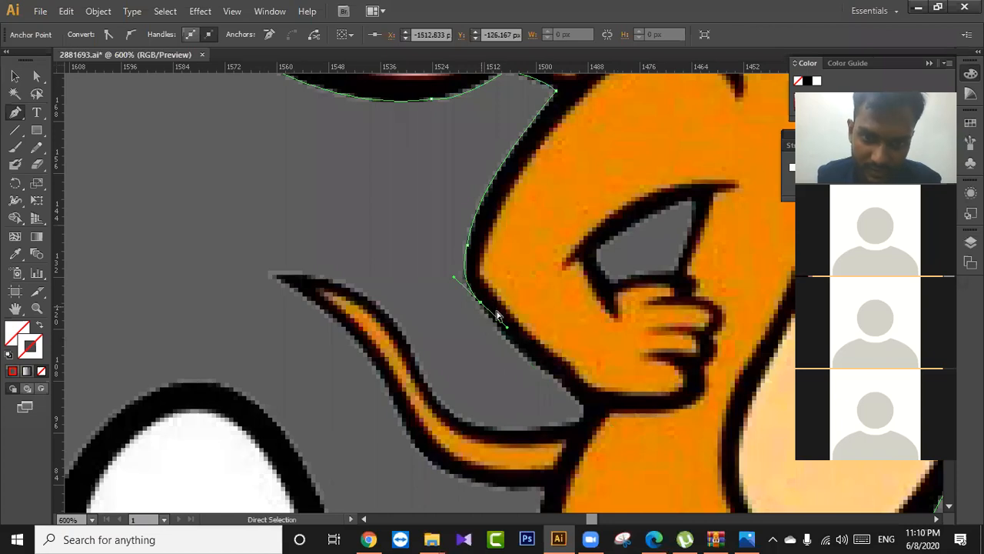
{"action": "left_click", "coordinate": [582, 406]}
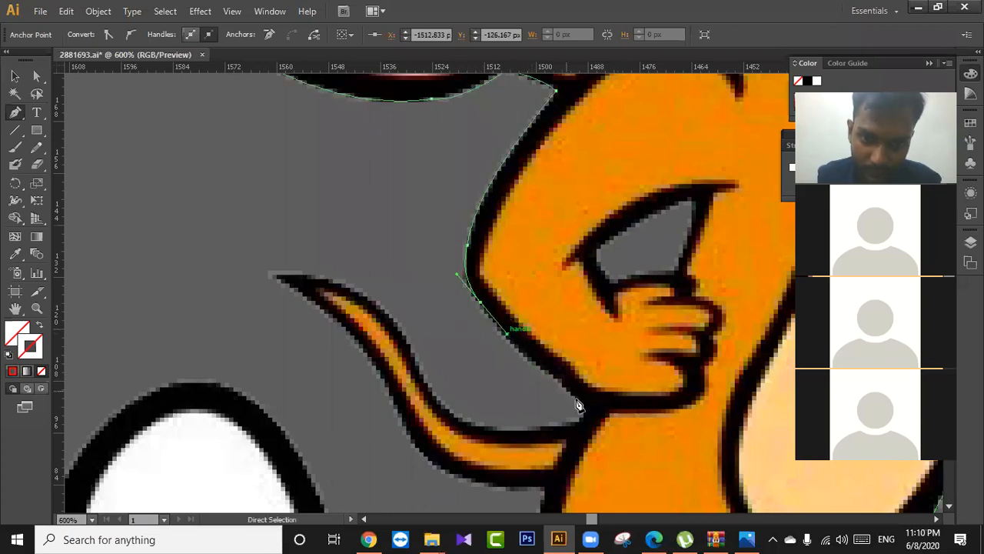
{"action": "left_click_drag", "start_coordinate": [648, 444], "coordinate": [650, 460]}
{"action": "left_click_drag", "start_coordinate": [651, 461], "coordinate": [651, 460]}
{"action": "left_click", "coordinate": [582, 404]}
{"action": "left_click", "coordinate": [583, 418]}
Trace the tail's upper edge from the body to its tip and make the tip anchor a corner.
{"action": "left_click_drag", "start_coordinate": [565, 423], "coordinate": [653, 296]}
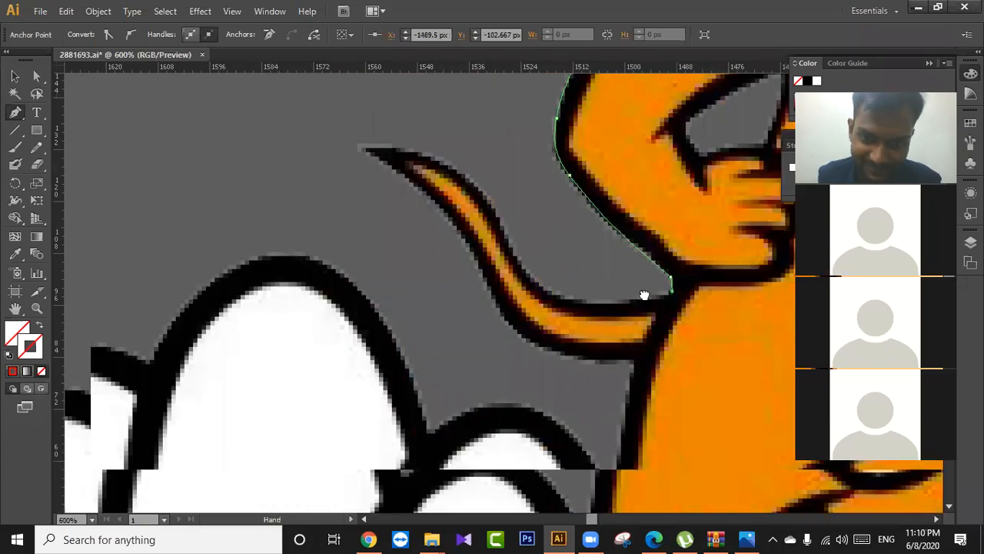
{"action": "left_click_drag", "start_coordinate": [564, 296], "coordinate": [513, 279]}
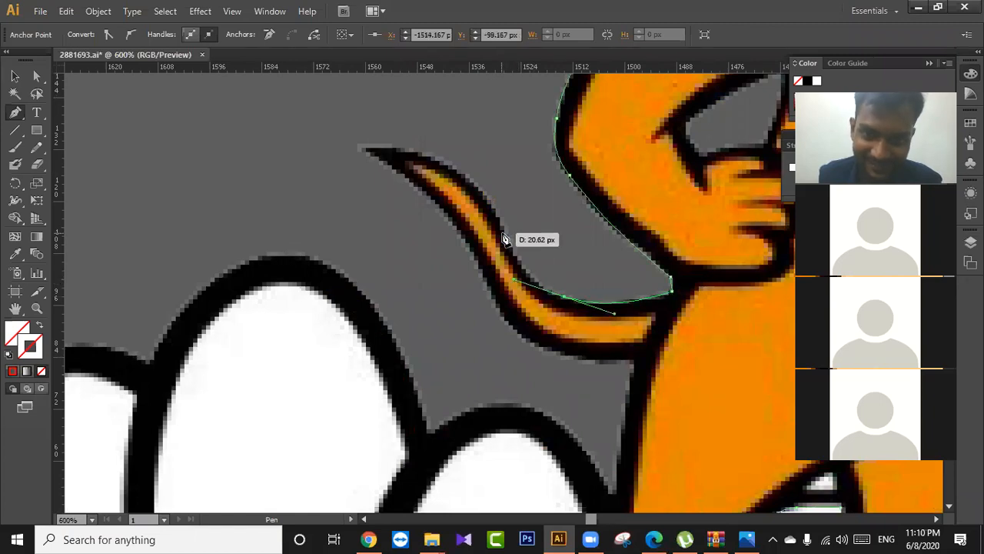
{"action": "left_click_drag", "start_coordinate": [507, 234], "coordinate": [499, 218]}
{"action": "left_click_drag", "start_coordinate": [441, 187], "coordinate": [524, 254]}
{"action": "left_click_drag", "start_coordinate": [444, 212], "coordinate": [339, 213]}
{"action": "left_click", "coordinate": [447, 214]}
Trace the tail's lower edge from the tip back to Jerry's body.
{"action": "left_click_drag", "start_coordinate": [554, 282], "coordinate": [520, 220]}
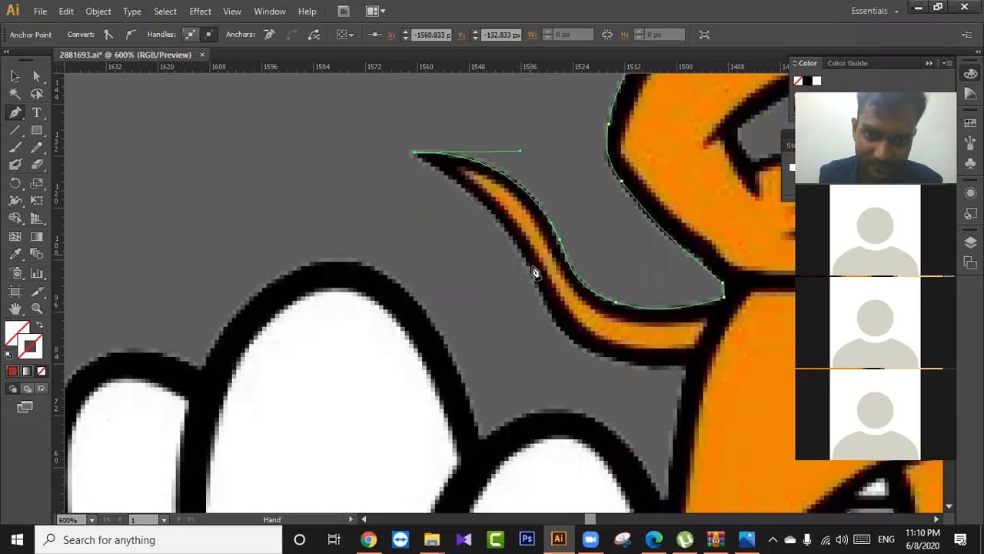
{"action": "mouse_move", "coordinate": [530, 275]}
{"action": "left_mouse_down"}
{"action": "mouse_move", "coordinate": [557, 324]}
{"action": "mouse_move", "coordinate": [561, 357]}
{"action": "left_mouse_up"}
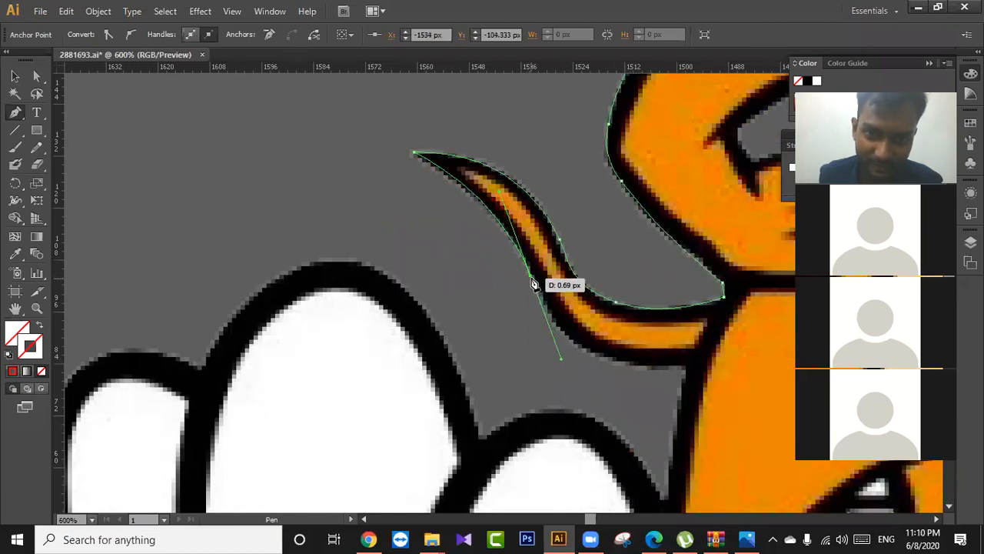
{"action": "left_click_drag", "start_coordinate": [584, 298], "coordinate": [543, 280]}
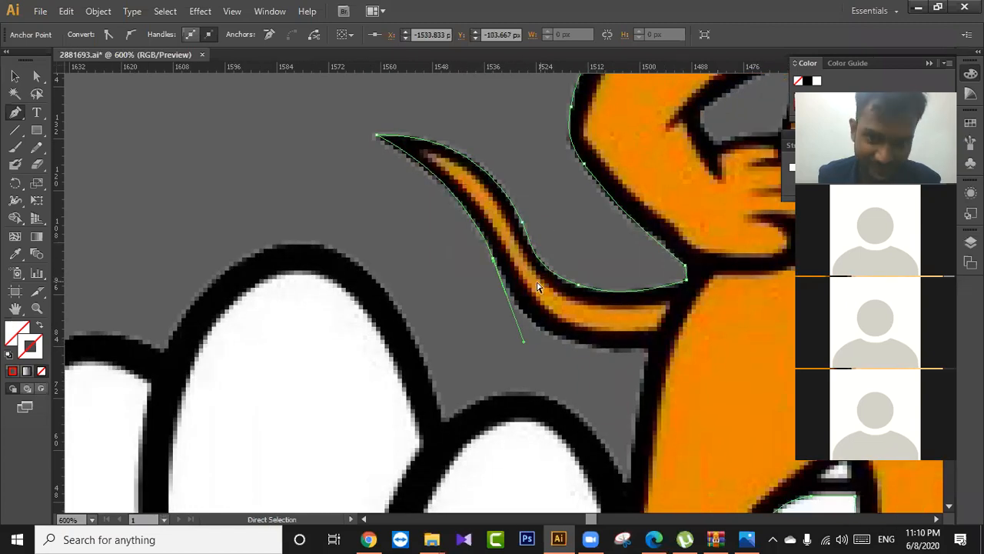
{"action": "left_click", "coordinate": [493, 258]}
{"action": "left_click_drag", "start_coordinate": [633, 341], "coordinate": [771, 336]}
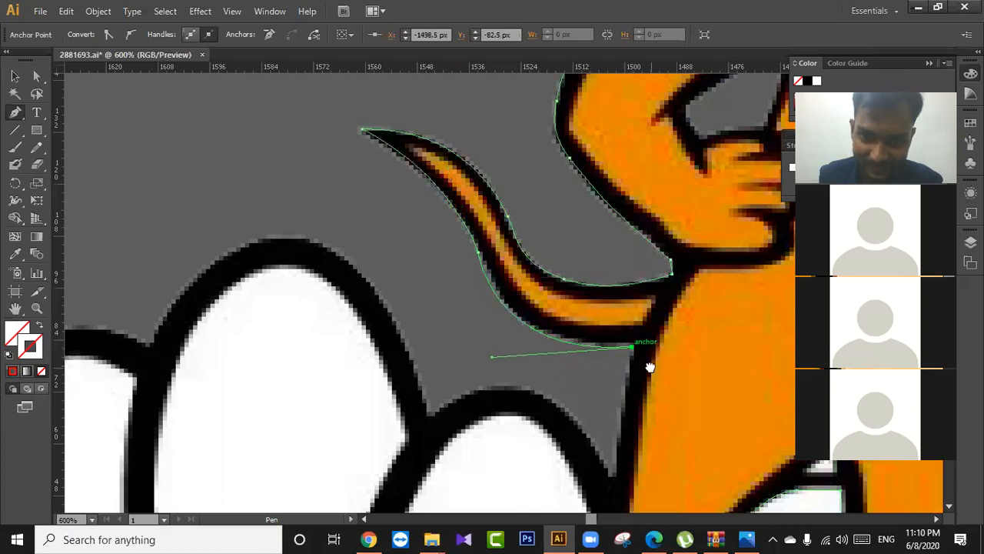
Trace down Jerry's body to Tom's hand, over the short finger and into the notch beside the tall middle finger.
{"action": "left_click_drag", "start_coordinate": [649, 367], "coordinate": [667, 294]}
{"action": "left_click_drag", "start_coordinate": [632, 403], "coordinate": [631, 437]}
{"action": "left_click", "coordinate": [632, 403]}
{"action": "left_click_drag", "start_coordinate": [613, 377], "coordinate": [611, 359]}
{"action": "left_click_drag", "start_coordinate": [640, 376], "coordinate": [732, 393]}
{"action": "left_click_drag", "start_coordinate": [545, 360], "coordinate": [456, 444]}
{"action": "left_click_drag", "start_coordinate": [544, 361], "coordinate": [529, 309]}
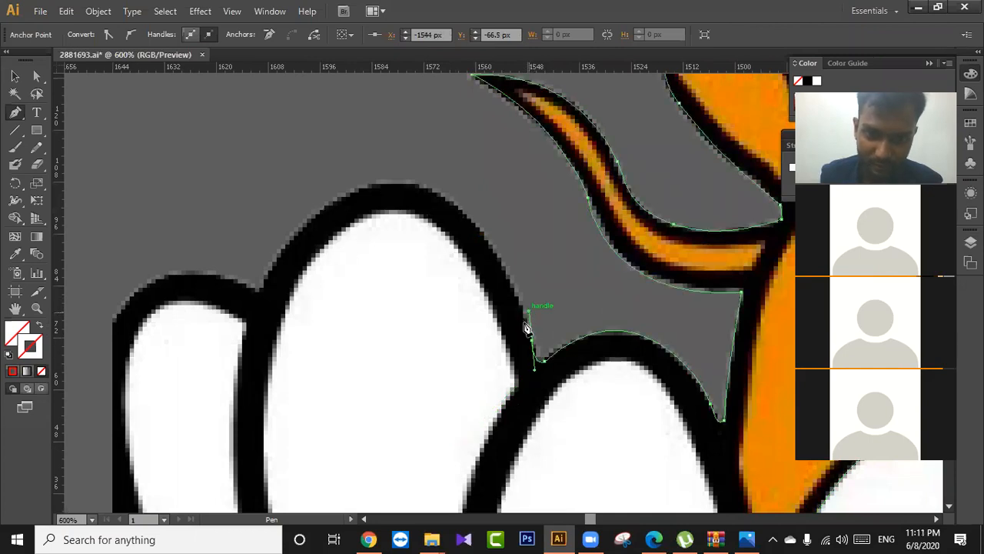
Trace over the tall middle finger to a corner in the notch beside the outermost finger.
{"action": "key", "text": "space"}
{"action": "left_click_drag", "start_coordinate": [473, 266], "coordinate": [510, 278]}
{"action": "left_click_drag", "start_coordinate": [301, 293], "coordinate": [128, 459]}
{"action": "left_click", "coordinate": [300, 217]}
Trace over the outermost finger and down the outer edge of Tom's hand.
{"action": "left_click_drag", "start_coordinate": [278, 232], "coordinate": [392, 280]}
{"action": "left_click_drag", "start_coordinate": [268, 316], "coordinate": [242, 403]}
{"action": "left_click_drag", "start_coordinate": [313, 344], "coordinate": [400, 258]}
{"action": "left_click_drag", "start_coordinate": [399, 316], "coordinate": [394, 272]}
{"action": "left_click_drag", "start_coordinate": [351, 414], "coordinate": [362, 469]}
{"action": "mouse_move", "coordinate": [391, 420]}
{"action": "left_mouse_down"}
{"action": "mouse_move", "coordinate": [353, 264]}
{"action": "mouse_move", "coordinate": [310, 176]}
{"action": "left_mouse_up"}
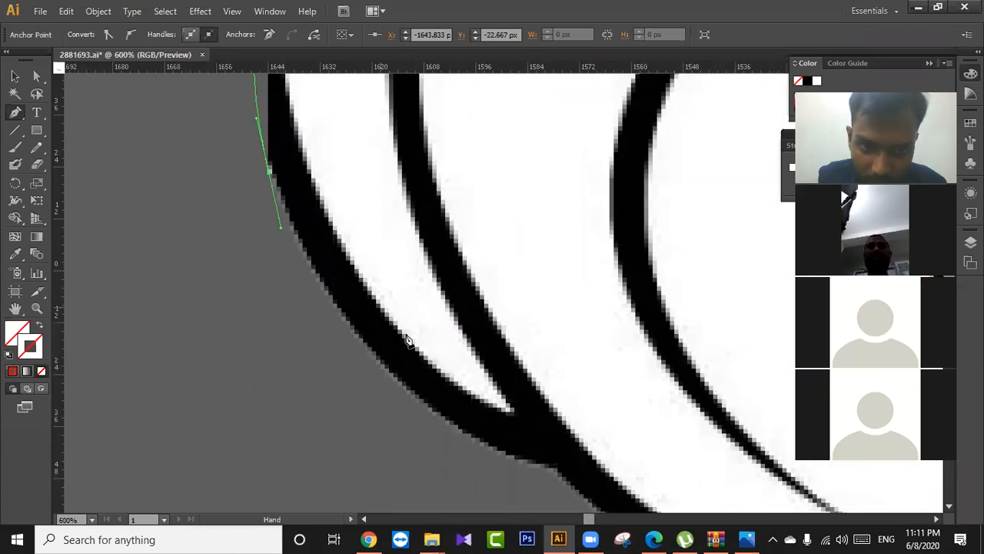
Trace the lower edge of Tom's hand, with corner anchors at the finger joint and where the glove meets the gray arm.
{"action": "left_click_drag", "start_coordinate": [487, 415], "coordinate": [426, 370]}
{"action": "left_click_drag", "start_coordinate": [483, 423], "coordinate": [387, 240]}
{"action": "key", "text": "space"}
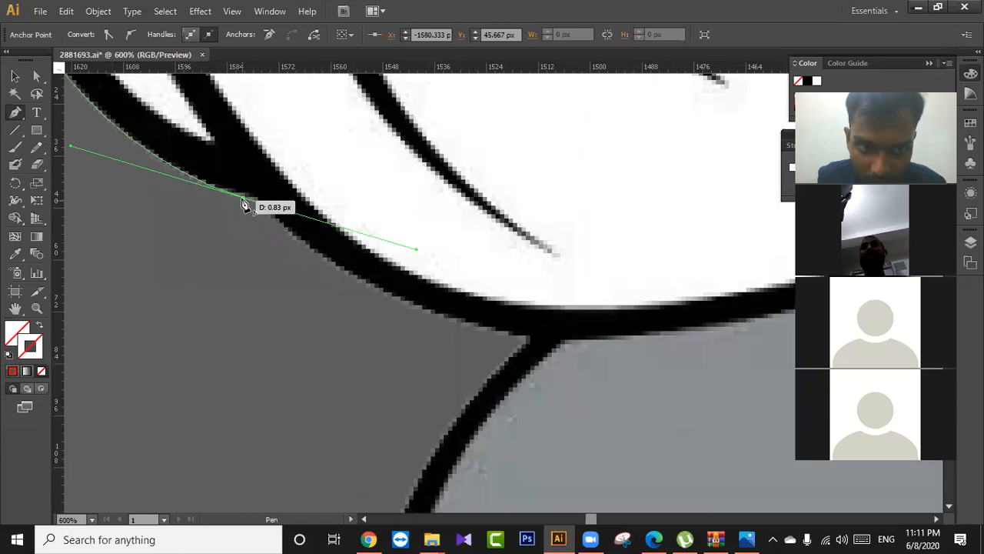
{"action": "left_click_drag", "start_coordinate": [529, 342], "coordinate": [671, 342]}
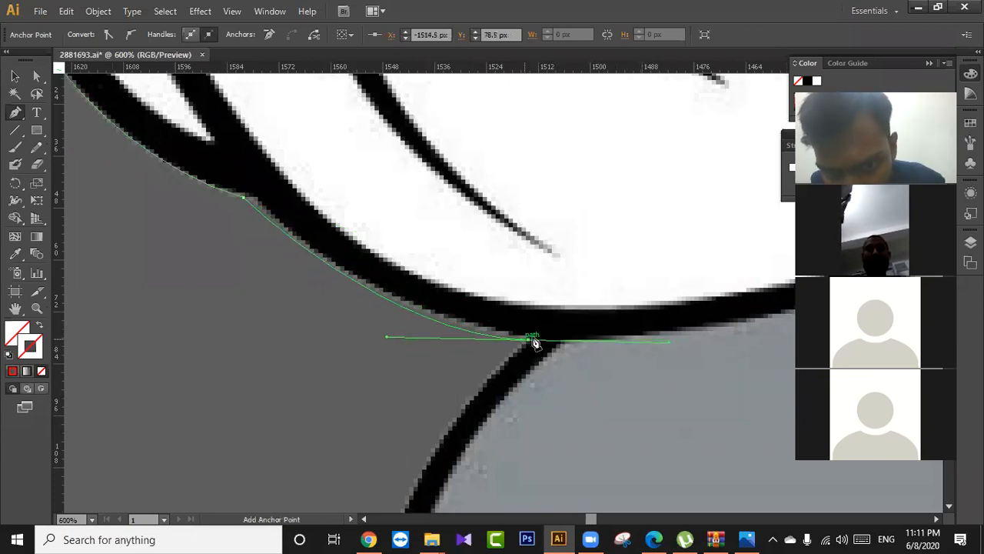
{"action": "left_click", "coordinate": [530, 343]}
Trace the gray arm's outer edge from the glove down to a corner at the base of the fur spike.
{"action": "left_click_drag", "start_coordinate": [530, 362], "coordinate": [530, 203]}
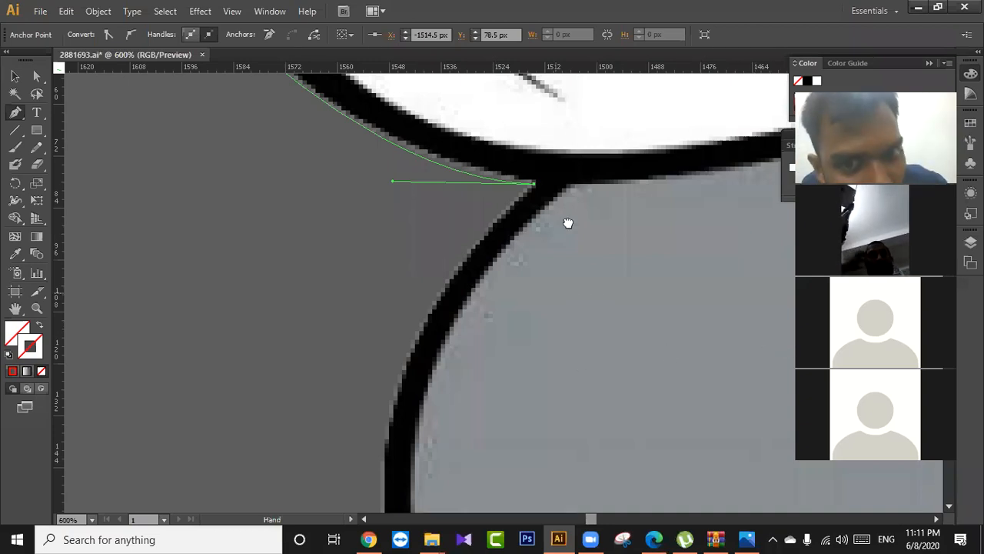
{"action": "left_click_drag", "start_coordinate": [570, 222], "coordinate": [560, 180]}
{"action": "left_click_drag", "start_coordinate": [484, 332], "coordinate": [489, 303]}
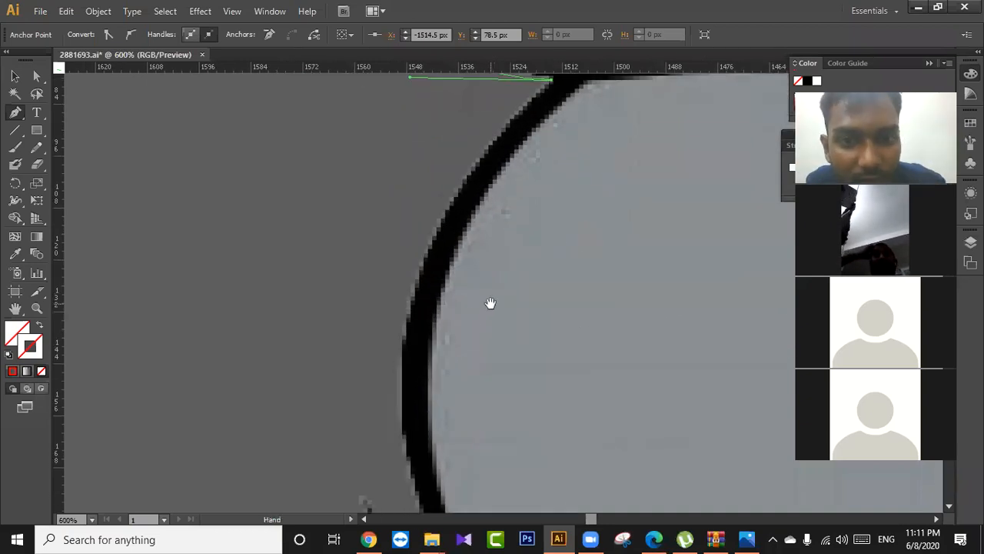
{"action": "left_click_drag", "start_coordinate": [402, 321], "coordinate": [404, 373]}
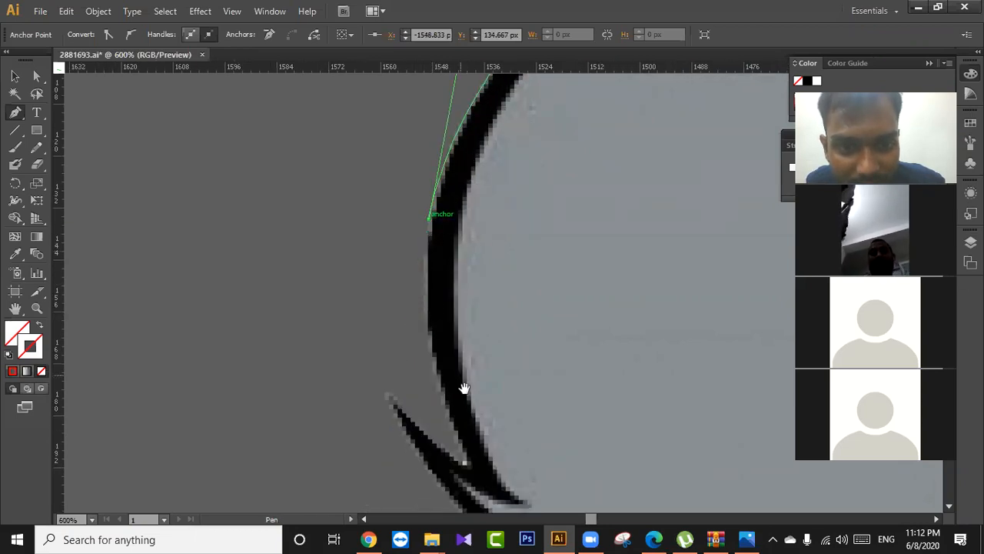
{"action": "left_click_drag", "start_coordinate": [465, 388], "coordinate": [464, 358]}
{"action": "left_click", "coordinate": [429, 300]}
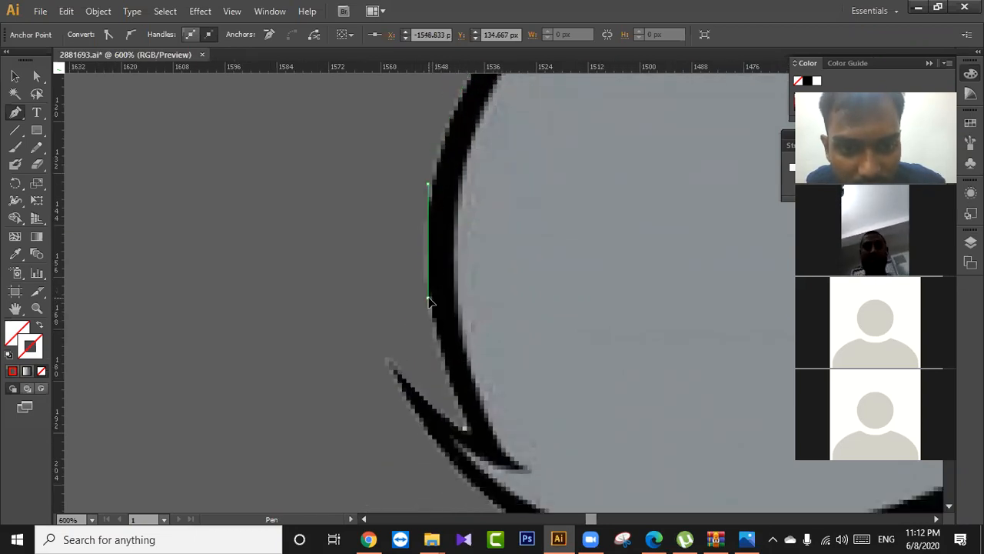
{"action": "left_click_drag", "start_coordinate": [430, 304], "coordinate": [422, 196]}
{"action": "left_click_drag", "start_coordinate": [458, 323], "coordinate": [485, 357]}
{"action": "left_click", "coordinate": [459, 325]}
Trace the fur spike's inner edge from its base up to an anchor at the tip.
{"action": "left_click_drag", "start_coordinate": [453, 326], "coordinate": [444, 321]}
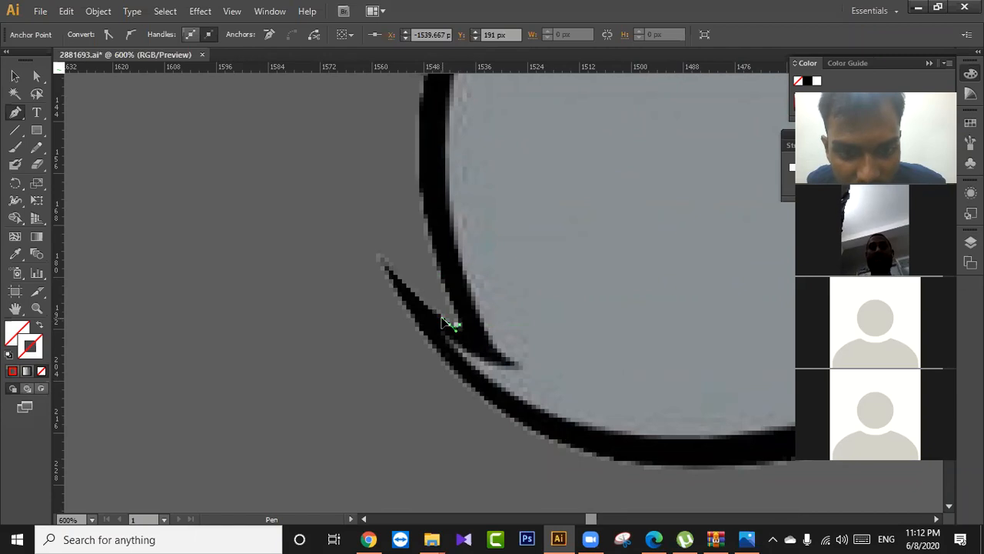
{"action": "left_click", "coordinate": [382, 257]}
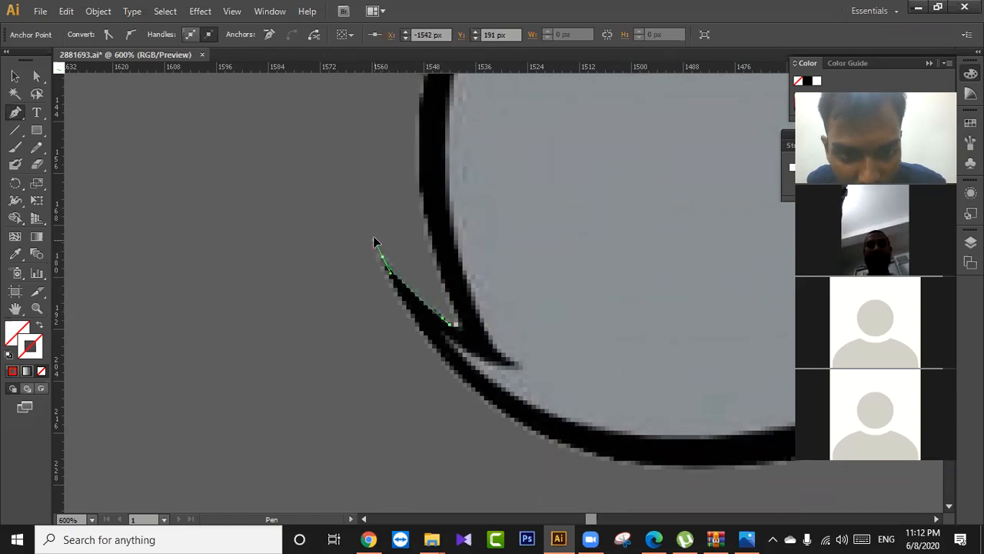
{"action": "left_click_drag", "start_coordinate": [373, 236], "coordinate": [373, 235]}
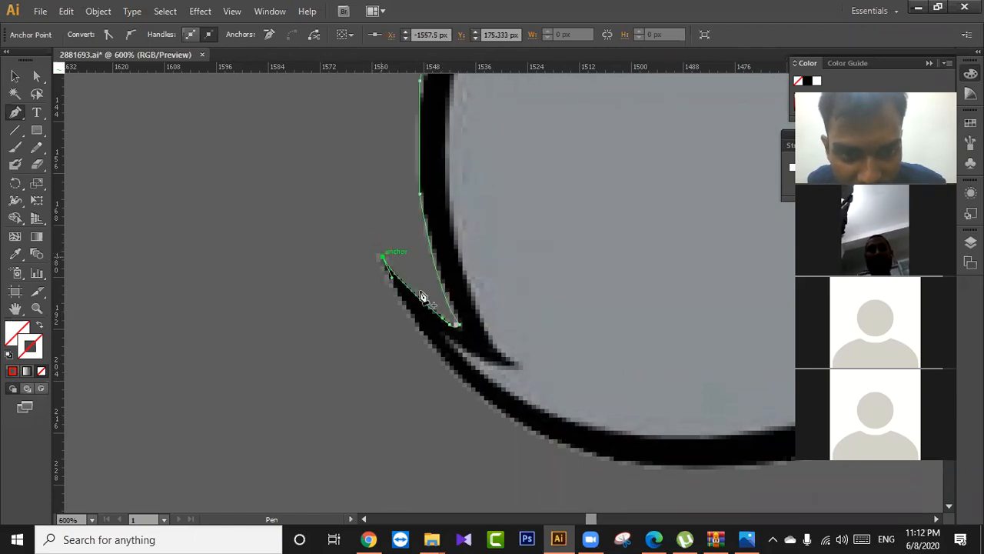
Trace around the fur spike's tip and along the outer underside of Tom's gray arm with curved Pen segments.
{"action": "left_click_drag", "start_coordinate": [460, 313], "coordinate": [436, 234]}
{"action": "left_click_drag", "start_coordinate": [554, 347], "coordinate": [477, 353]}
{"action": "left_click_drag", "start_coordinate": [523, 289], "coordinate": [405, 266]}
{"action": "left_click_drag", "start_coordinate": [464, 312], "coordinate": [408, 313]}
{"action": "left_click_drag", "start_coordinate": [502, 316], "coordinate": [529, 304]}
{"action": "left_click_drag", "start_coordinate": [602, 292], "coordinate": [488, 312]}
{"action": "left_click_drag", "start_coordinate": [582, 280], "coordinate": [494, 306]}
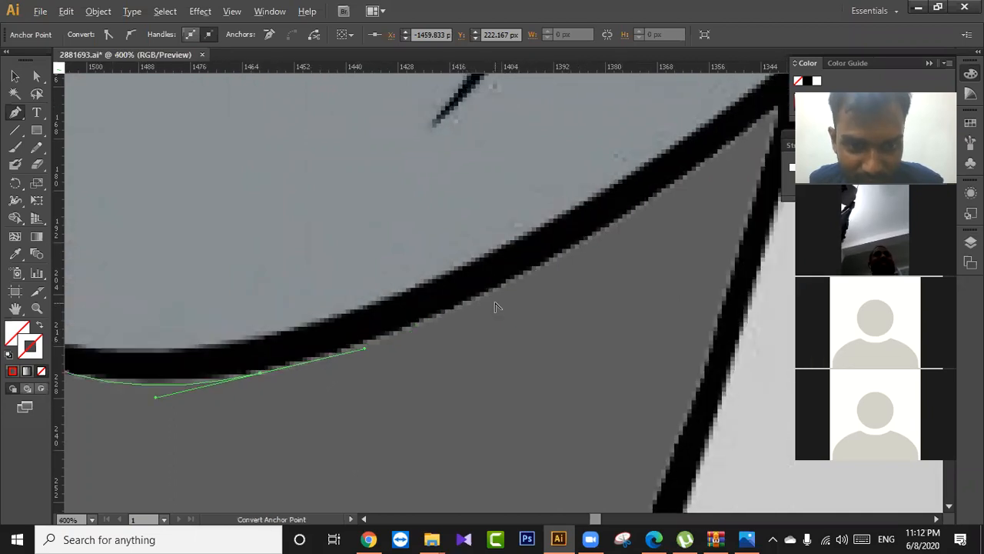
Continue the trace to a corner anchor where the arm meets the belly, adjusting its handle to fit the arm's lower edge.
{"action": "scroll", "coordinate": [497, 307], "scroll_direction": "down", "scroll_amount": 2}
{"action": "left_click_drag", "start_coordinate": [602, 258], "coordinate": [541, 283]}
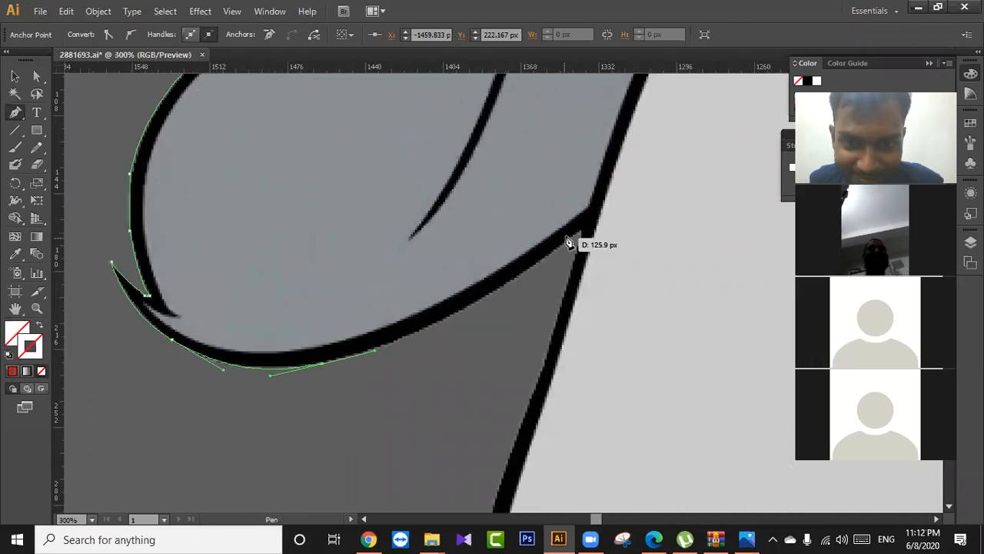
{"action": "scroll", "coordinate": [584, 229], "scroll_direction": "up", "scroll_amount": 1}
{"action": "left_click_drag", "start_coordinate": [600, 210], "coordinate": [633, 187]}
{"action": "left_click", "coordinate": [36, 77]}
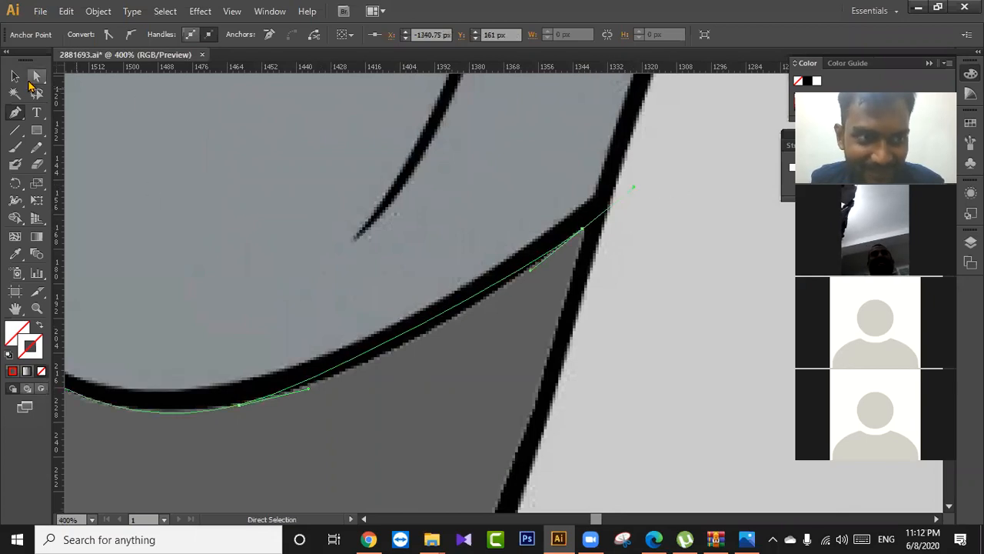
{"action": "left_click_drag", "start_coordinate": [533, 270], "coordinate": [421, 300]}
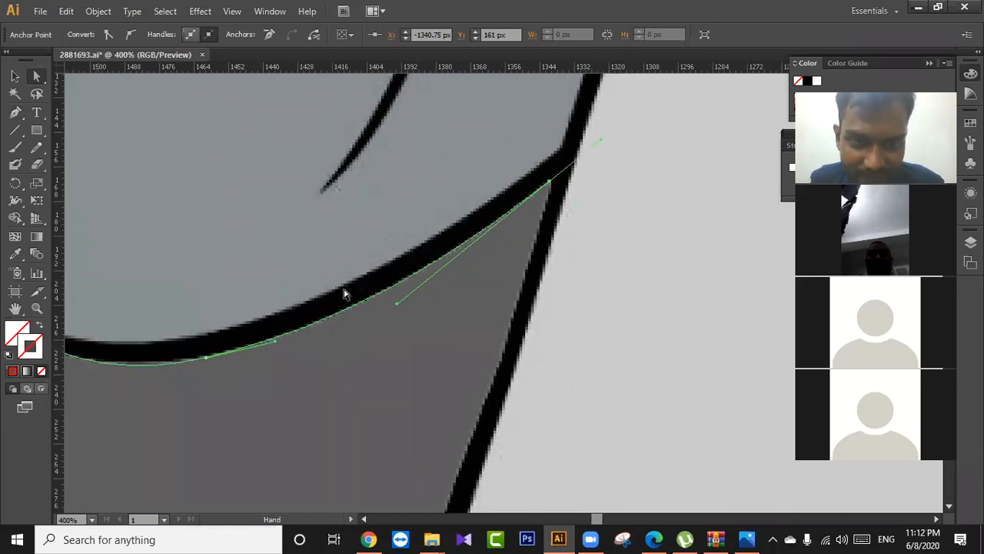
{"action": "left_click", "coordinate": [19, 117]}
{"action": "left_click", "coordinate": [549, 184]}
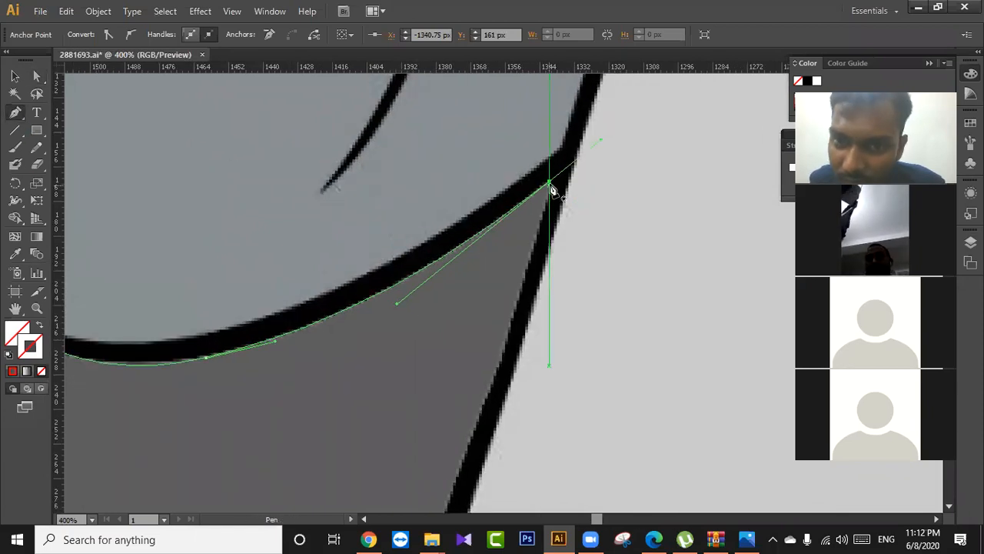
Trace the outer edge of Tom's belly downward from the arm corner with curved Pen segments.
{"action": "mouse_move", "coordinate": [516, 298]}
{"action": "left_mouse_down"}
{"action": "mouse_move", "coordinate": [554, 250]}
{"action": "mouse_move", "coordinate": [535, 301]}
{"action": "left_mouse_up"}
{"action": "left_click_drag", "start_coordinate": [554, 305], "coordinate": [579, 172]}
{"action": "left_click_drag", "start_coordinate": [505, 339], "coordinate": [589, 36]}
{"action": "left_click_drag", "start_coordinate": [533, 261], "coordinate": [532, 309]}
{"action": "left_click_drag", "start_coordinate": [532, 309], "coordinate": [554, 90]}
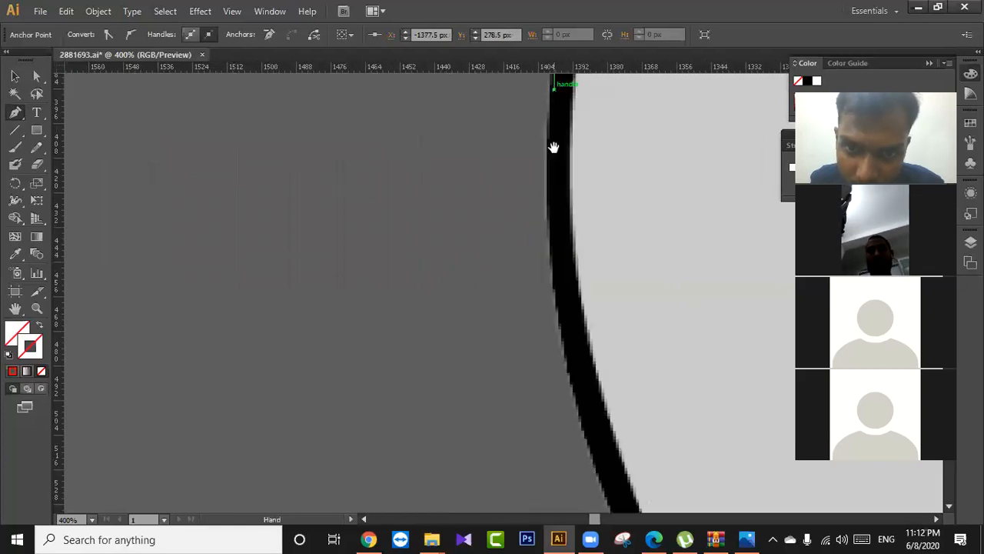
Undo the traced outline of Tom's hand, arm and belly back to the end of Jerry's outline.
{"action": "scroll", "coordinate": [564, 254], "scroll_direction": "down", "scroll_amount": 5}
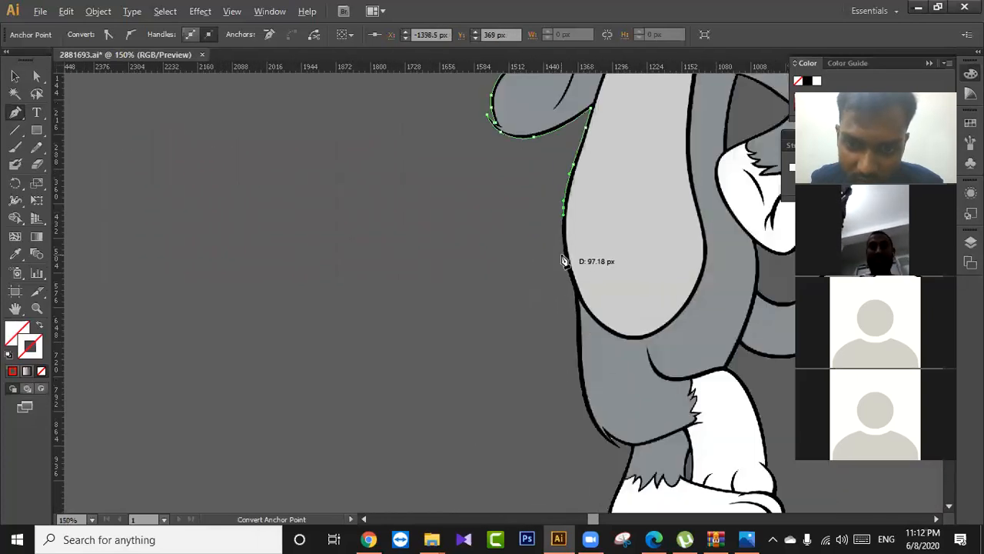
{"action": "scroll", "coordinate": [589, 260], "scroll_direction": "down", "scroll_amount": 2}
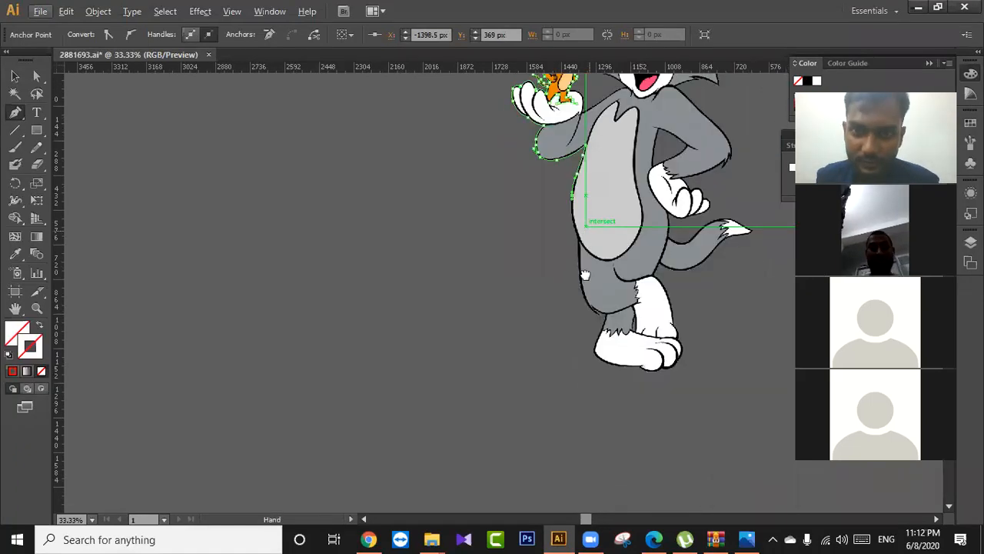
{"action": "scroll", "coordinate": [599, 231], "scroll_direction": "up", "scroll_amount": 2}
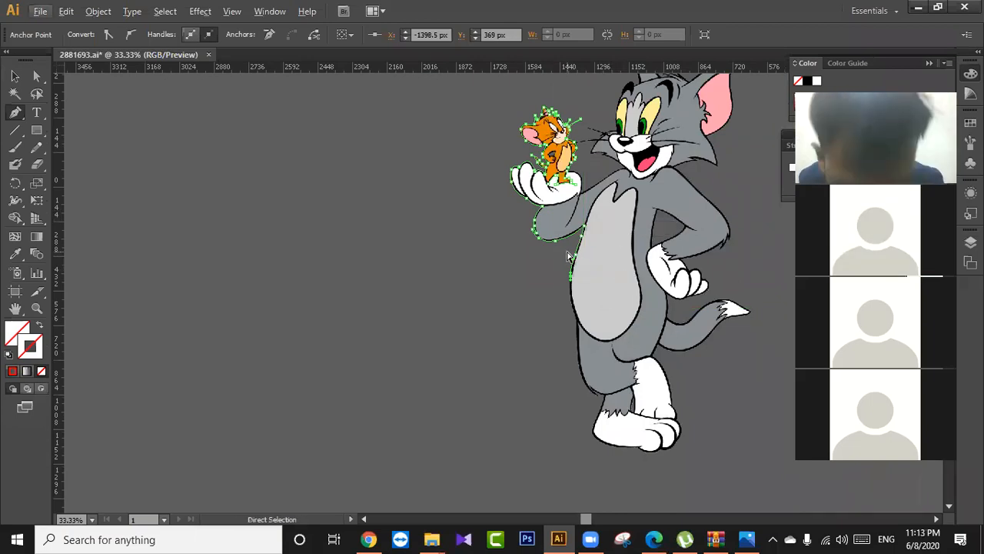
{"action": "key", "text": "ctrl+z"}
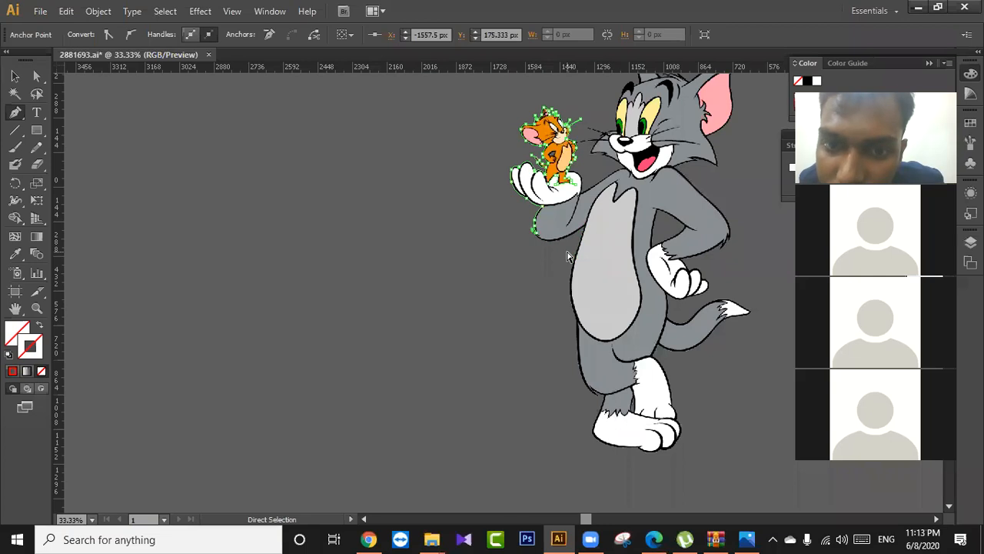
{"action": "key", "text": "ctrl+z"}
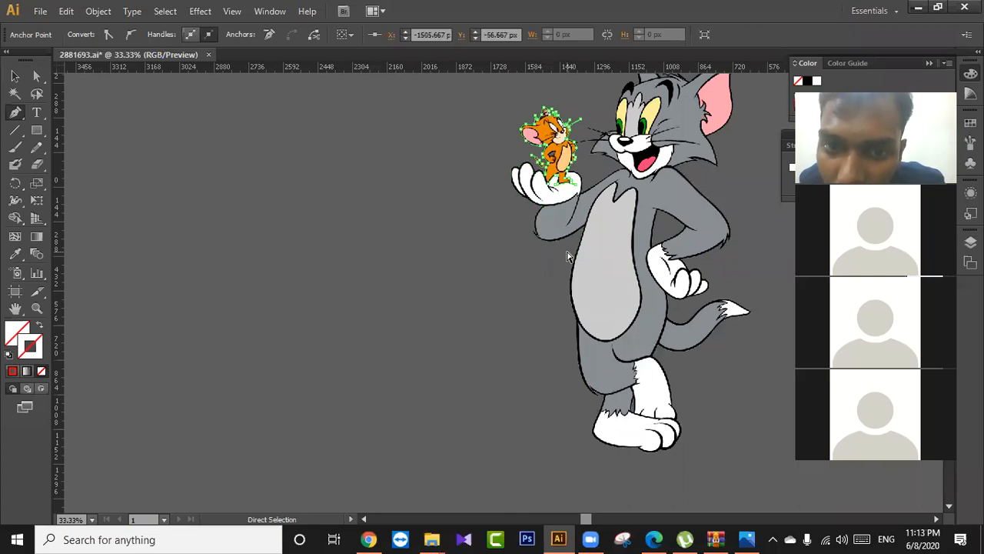
Close Jerry's outline by continuing from the end anchor on his rear leg to the anchor at the foot's tip.
{"action": "scroll", "coordinate": [562, 192], "scroll_direction": "up", "scroll_amount": 4}
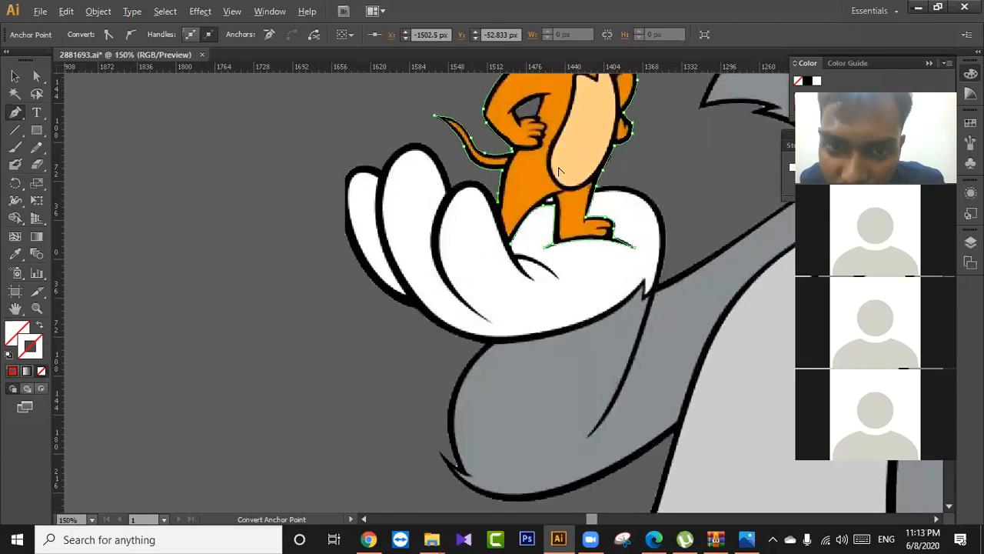
{"action": "scroll", "coordinate": [593, 165], "scroll_direction": "up", "scroll_amount": 1}
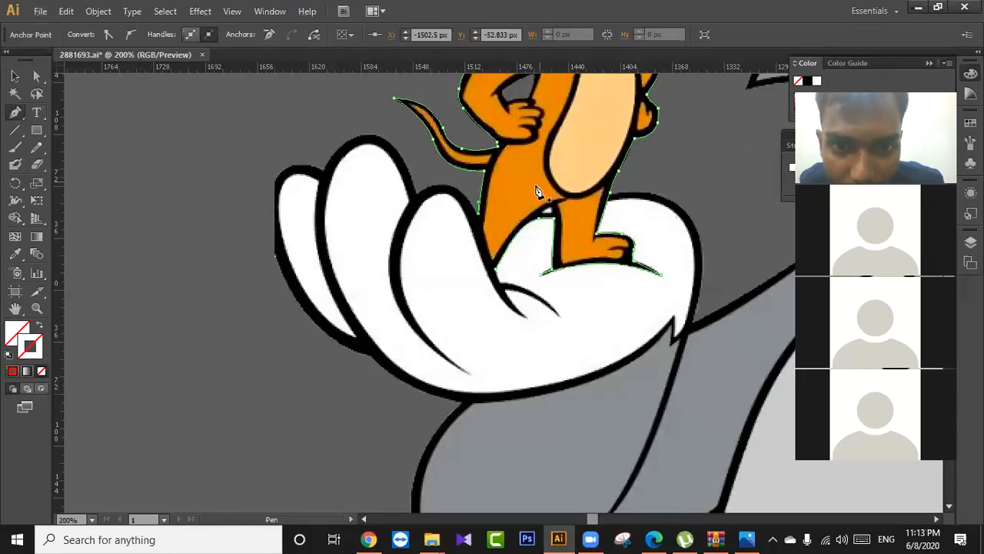
{"action": "left_click", "coordinate": [478, 214]}
{"action": "left_click_drag", "start_coordinate": [496, 270], "coordinate": [512, 291]}
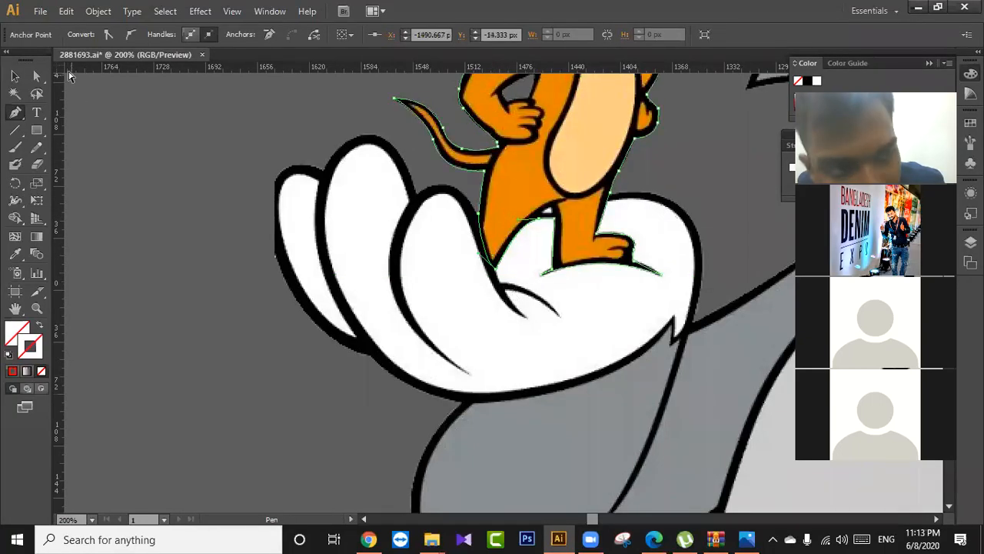
Fill Jerry's closed outline with the black sampled from the artwork's line using the Eyedropper, and deselect it.
{"action": "left_click", "coordinate": [15, 78]}
{"action": "key", "text": "i"}
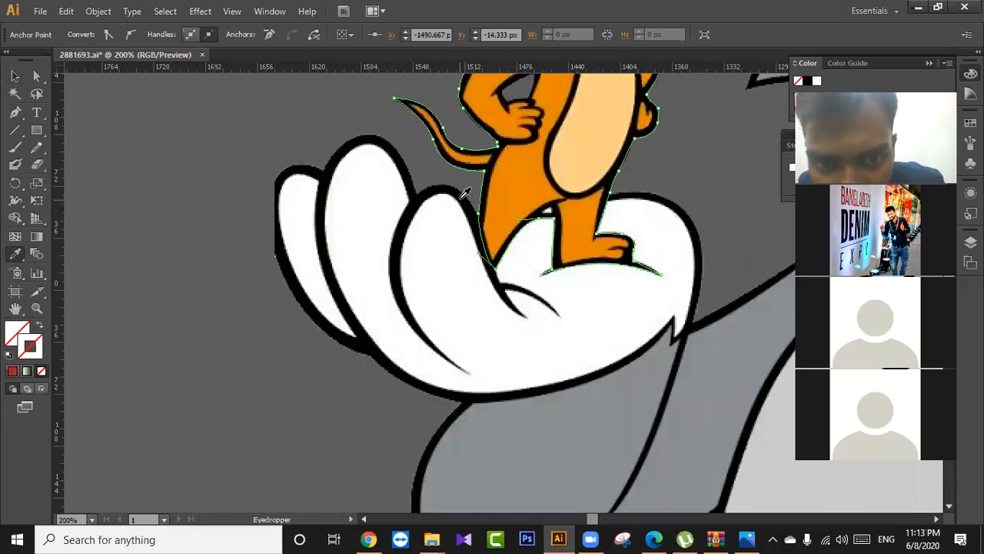
{"action": "left_click", "coordinate": [462, 197]}
{"action": "left_click", "coordinate": [170, 199]}
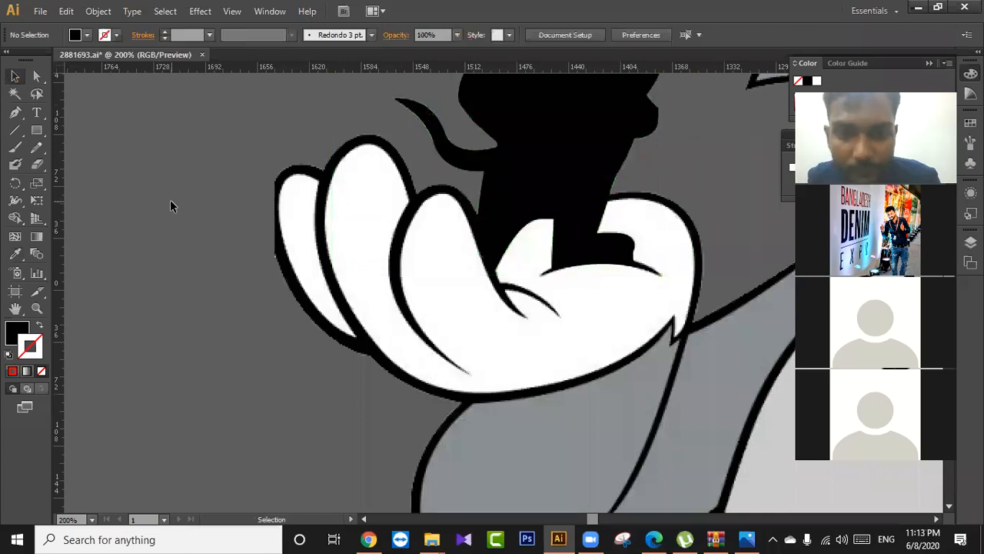
Duplicate the black Jerry silhouette into the empty area beside the artwork, level with the original.
{"action": "scroll", "coordinate": [442, 282], "scroll_direction": "up", "scroll_amount": 2}
{"action": "scroll", "coordinate": [457, 305], "scroll_direction": "up", "scroll_amount": 3}
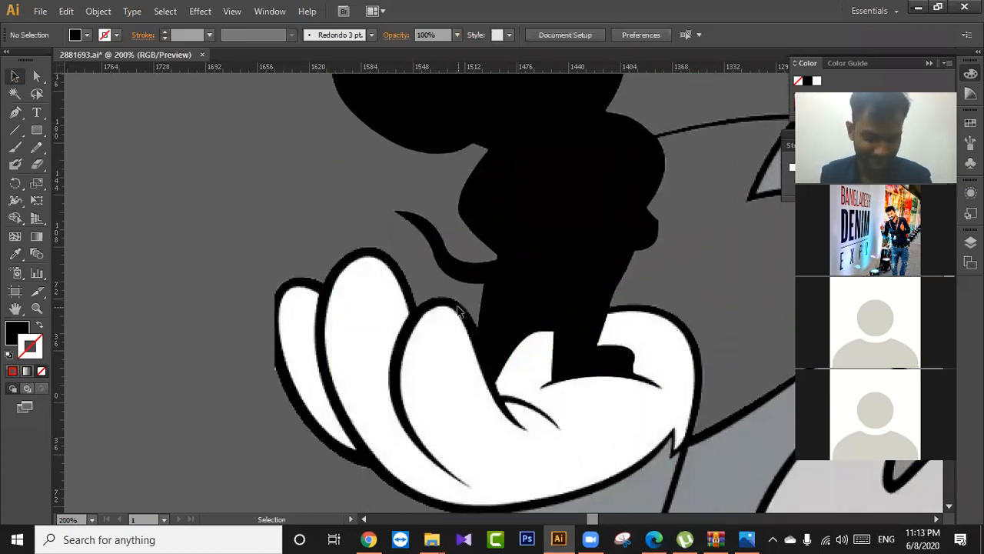
{"action": "scroll", "coordinate": [457, 307], "scroll_direction": "down", "scroll_amount": 1}
{"action": "left_click_drag", "start_coordinate": [570, 373], "coordinate": [730, 468]}
{"action": "left_click", "coordinate": [707, 336]}
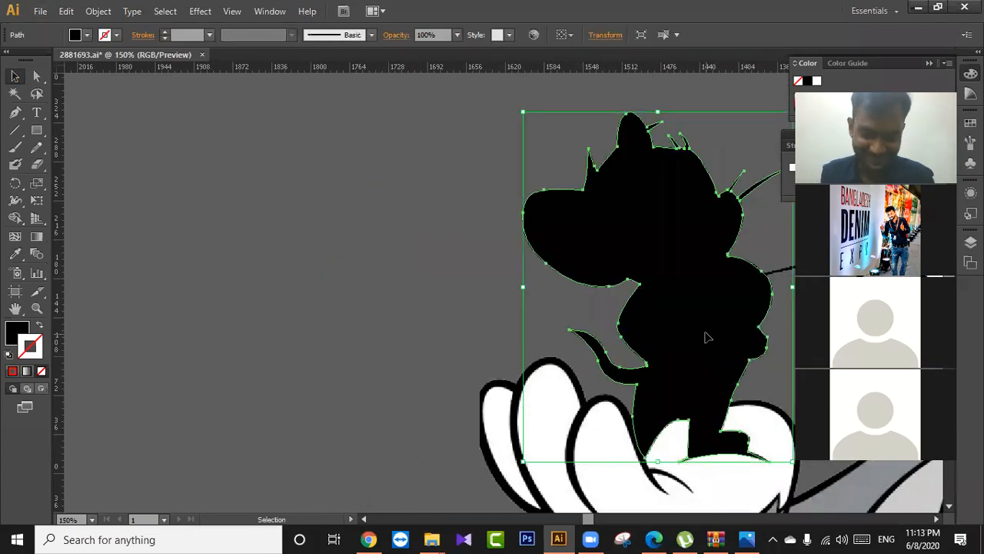
{"action": "left_click_drag", "start_coordinate": [339, 333], "coordinate": [282, 336]}
{"action": "left_click", "coordinate": [470, 322]}
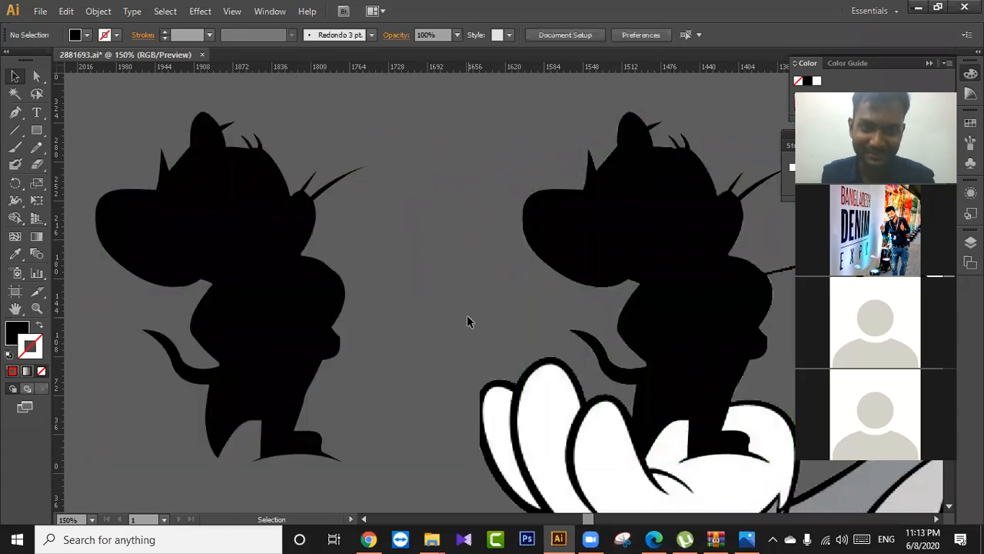
Unlock all objects to free the reference artwork, and undo its trial move.
{"action": "left_click", "coordinate": [304, 316]}
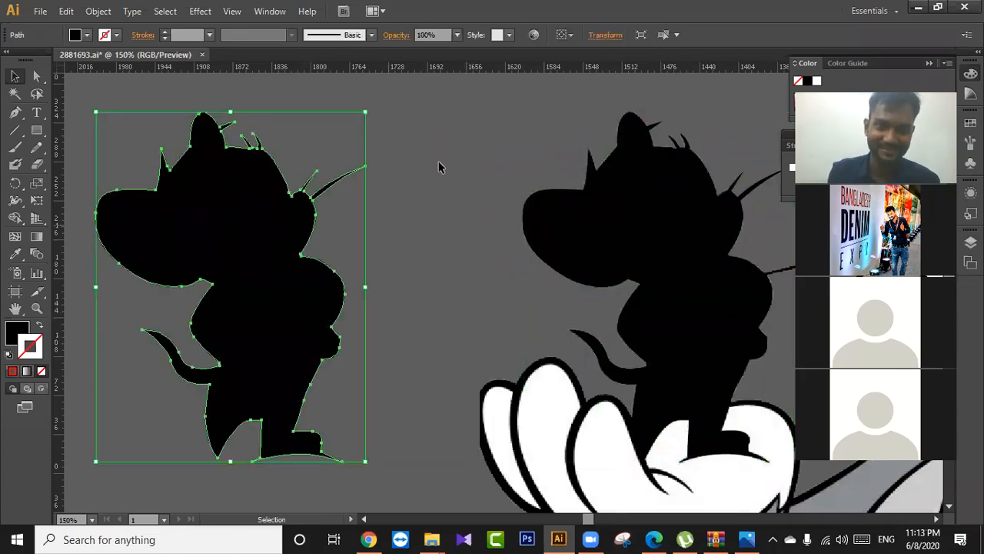
{"action": "left_click", "coordinate": [450, 251]}
{"action": "left_click", "coordinate": [695, 323]}
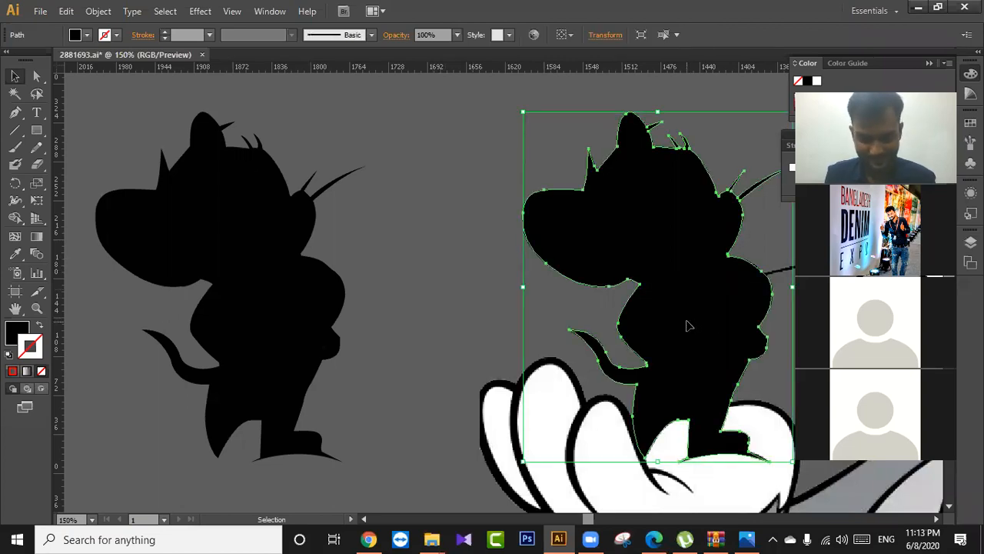
{"action": "left_click", "coordinate": [479, 333]}
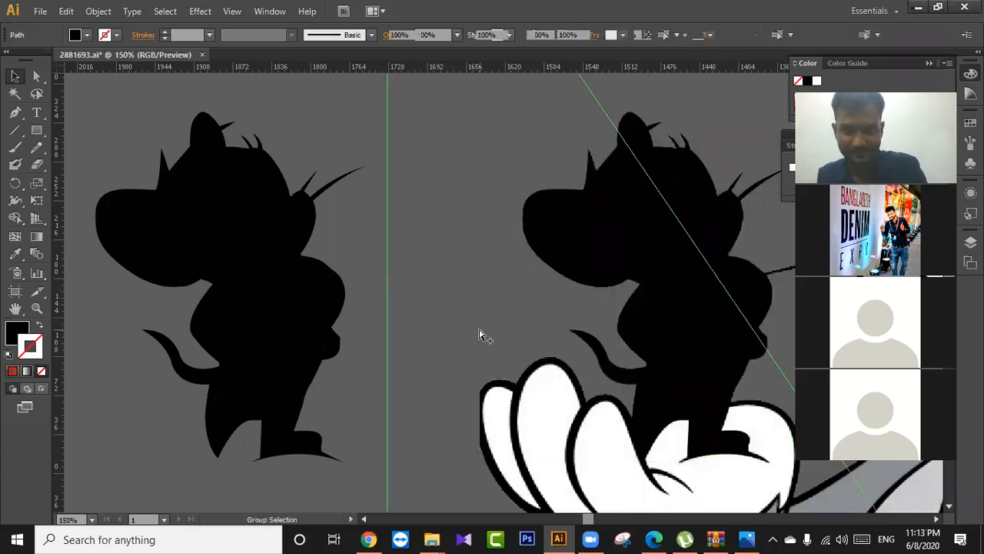
{"action": "left_click_drag", "start_coordinate": [452, 278], "coordinate": [669, 402]}
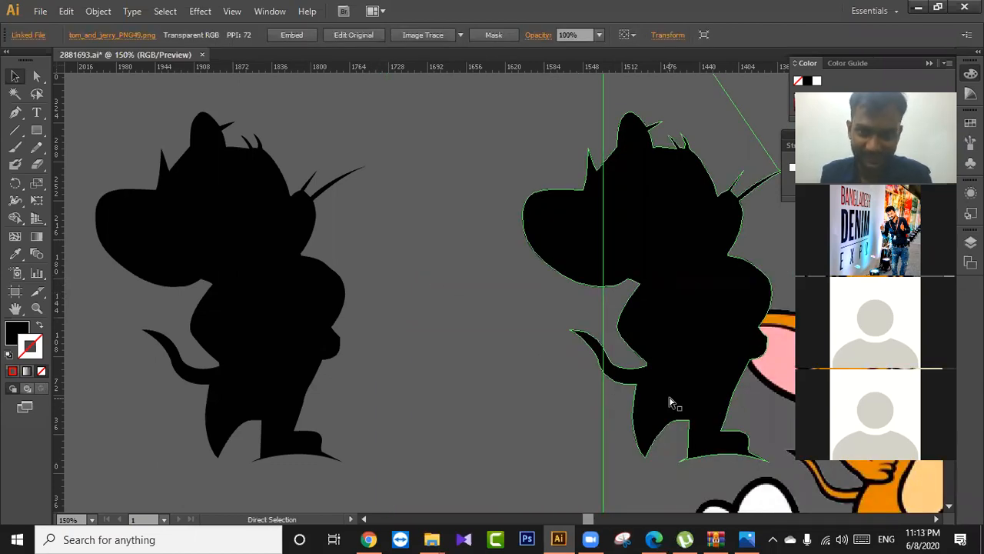
{"action": "key", "text": "ctrl+z"}
{"action": "key", "text": "ctrl+alt+2"}
Make a clipping mask from the Jerry silhouette and the reference artwork.
{"action": "right_click", "coordinate": [590, 256]}
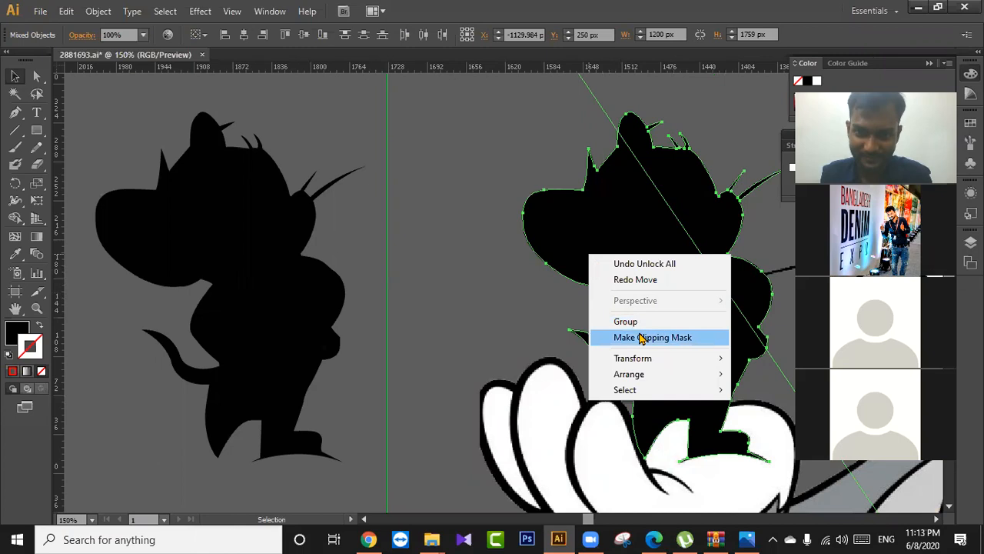
{"action": "left_click", "coordinate": [642, 340]}
{"action": "left_click_drag", "start_coordinate": [675, 271], "coordinate": [513, 250]}
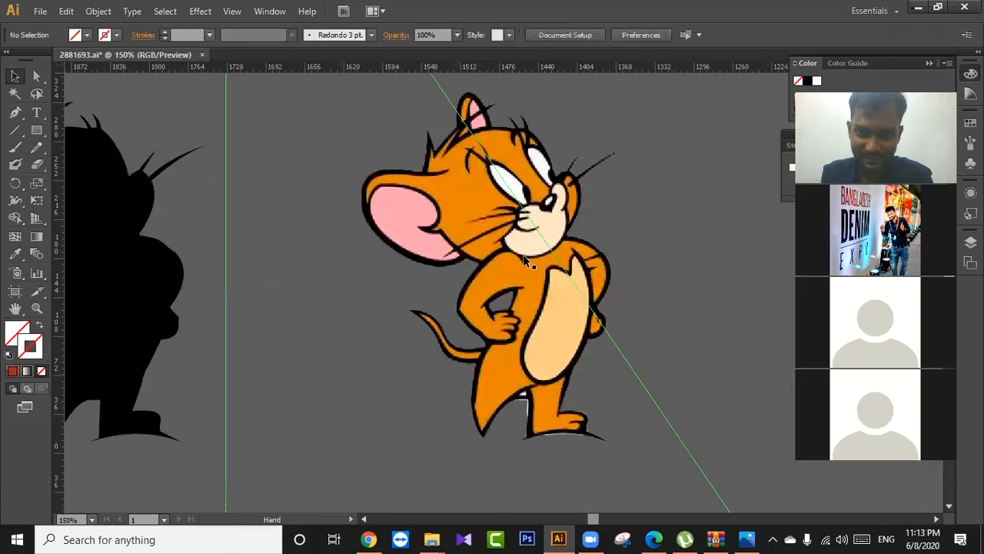
Move the black silhouette copy onto the clipped Jerry, arrange it behind him, and nudge it into a slight shadow offset.
{"action": "left_click_drag", "start_coordinate": [165, 335], "coordinate": [617, 319]}
{"action": "right_click", "coordinate": [587, 340]}
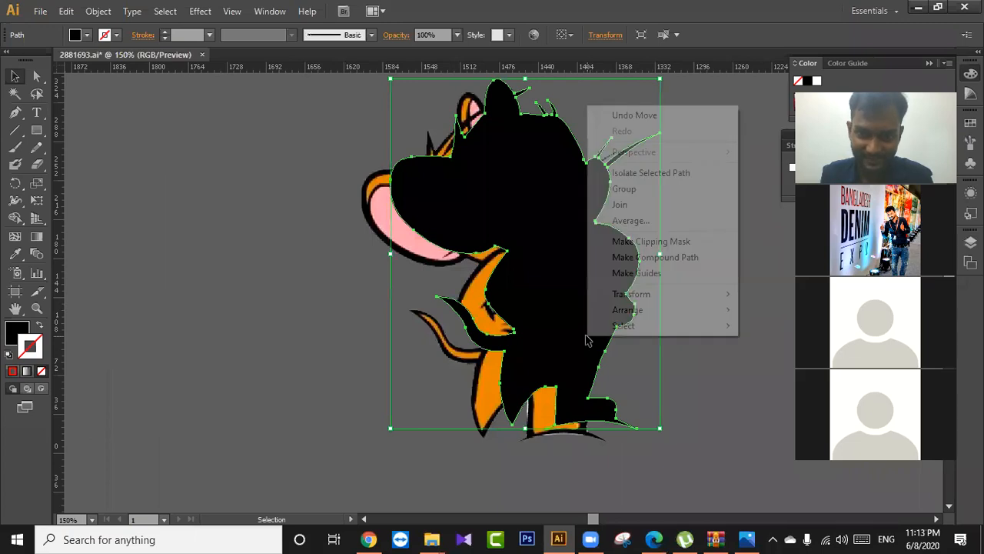
{"action": "mouse_move", "coordinate": [716, 309]}
{"action": "left_click", "coordinate": [769, 356]}
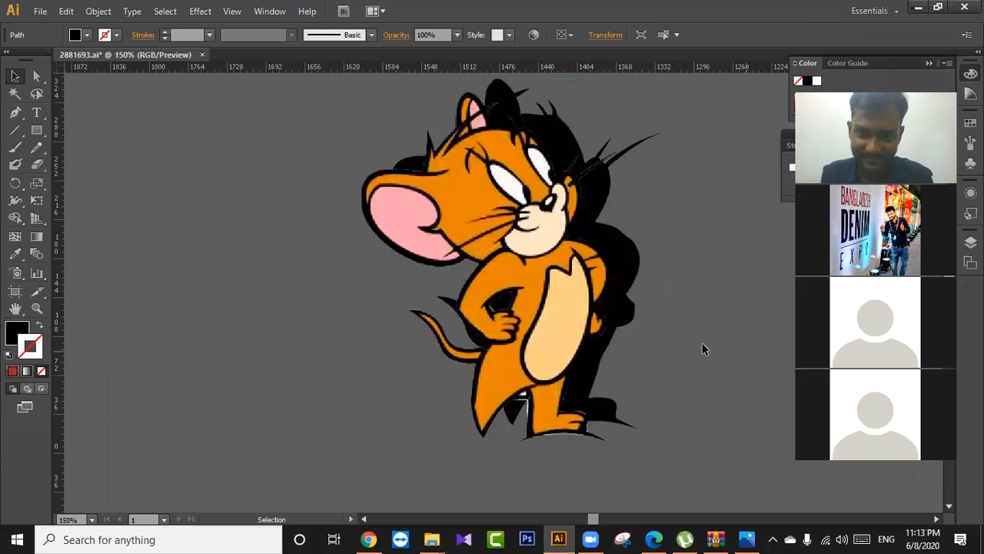
{"action": "left_click", "coordinate": [702, 342]}
{"action": "mouse_move", "coordinate": [646, 282]}
{"action": "left_mouse_down"}
{"action": "mouse_move", "coordinate": [670, 283]}
{"action": "mouse_move", "coordinate": [630, 284]}
{"action": "left_mouse_up"}
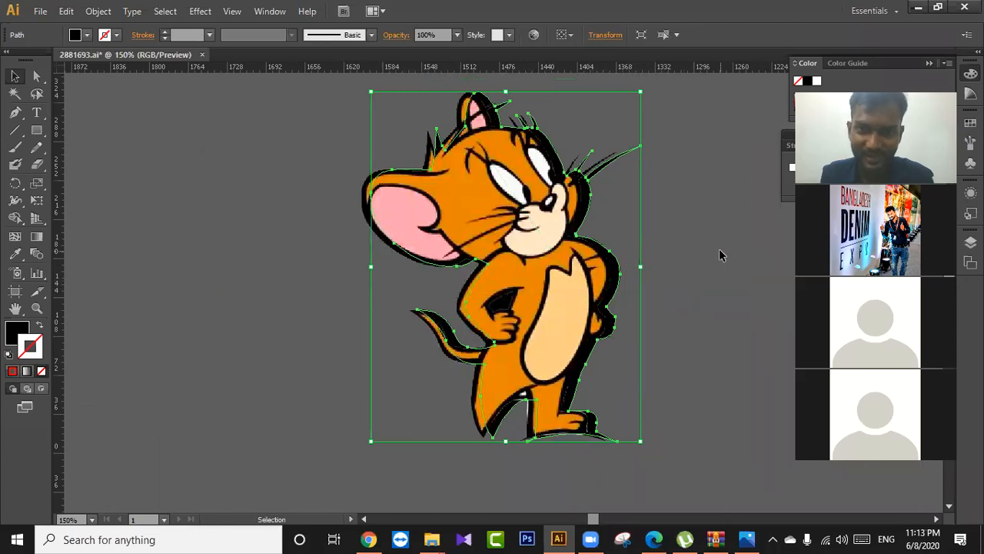
Move the black silhouette out from behind the clipped Jerry to the empty area on his ear side, and deselect it.
{"action": "left_click", "coordinate": [37, 76]}
{"action": "left_click", "coordinate": [15, 77]}
{"action": "left_click", "coordinate": [191, 212]}
{"action": "left_click_drag", "start_coordinate": [609, 275], "coordinate": [776, 297]}
{"action": "left_click", "coordinate": [347, 401]}
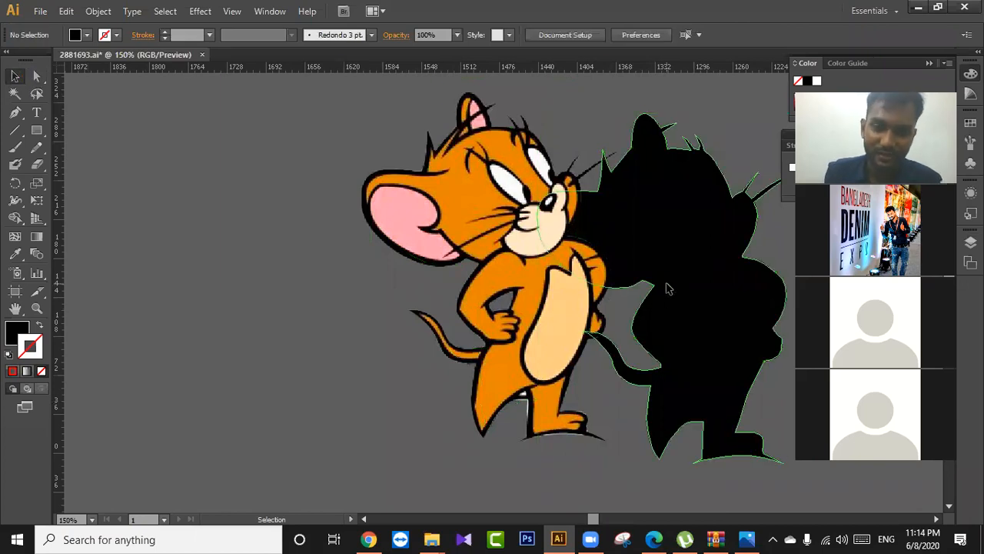
{"action": "left_click_drag", "start_coordinate": [490, 311], "coordinate": [326, 339]}
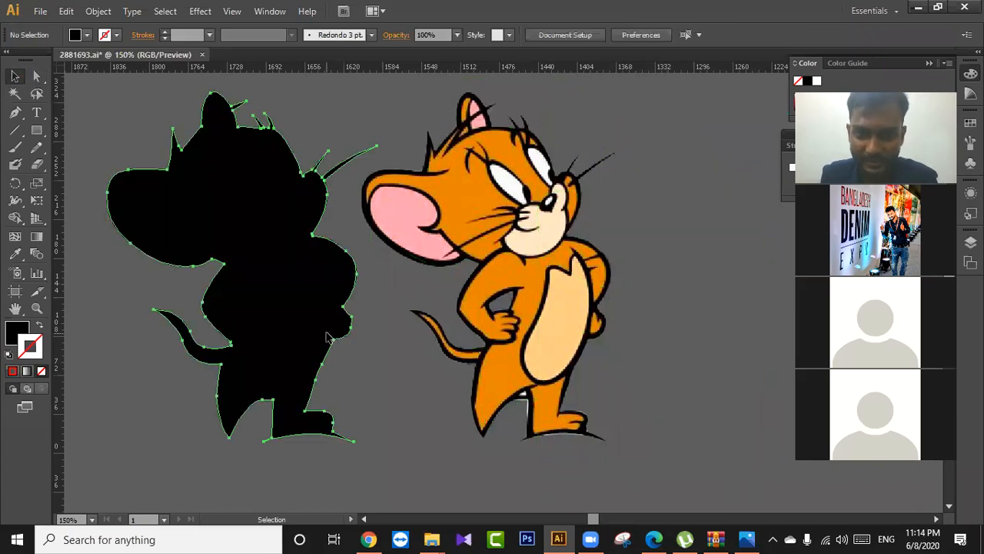
{"action": "left_click", "coordinate": [327, 338]}
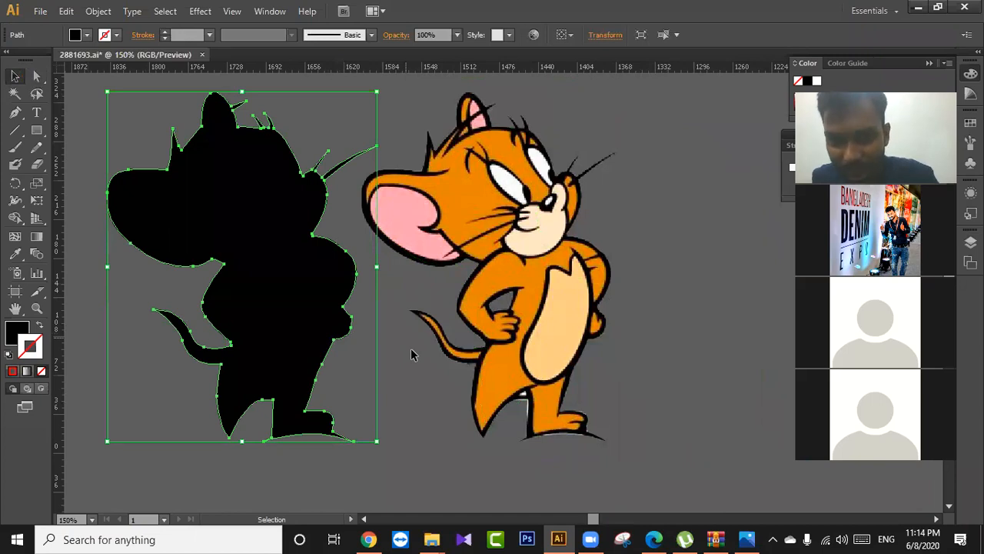
{"action": "left_click", "coordinate": [710, 319]}
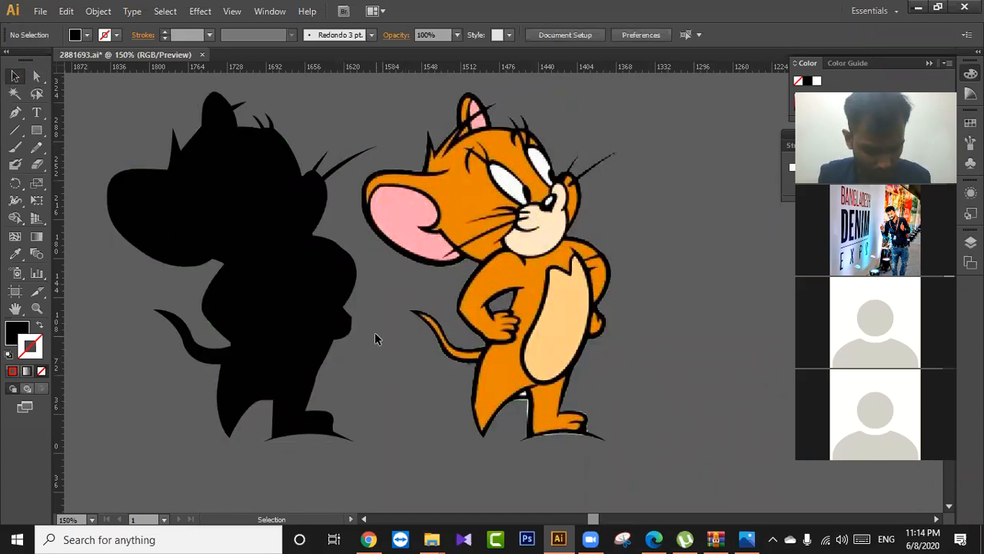
Round the upper corner anchor of the black silhouette's hand into a smooth curve with the Convert Anchor Point tool.
{"action": "scroll", "coordinate": [362, 315], "scroll_direction": "up", "scroll_amount": 3}
{"action": "scroll", "coordinate": [362, 315], "scroll_direction": "up", "scroll_amount": 1}
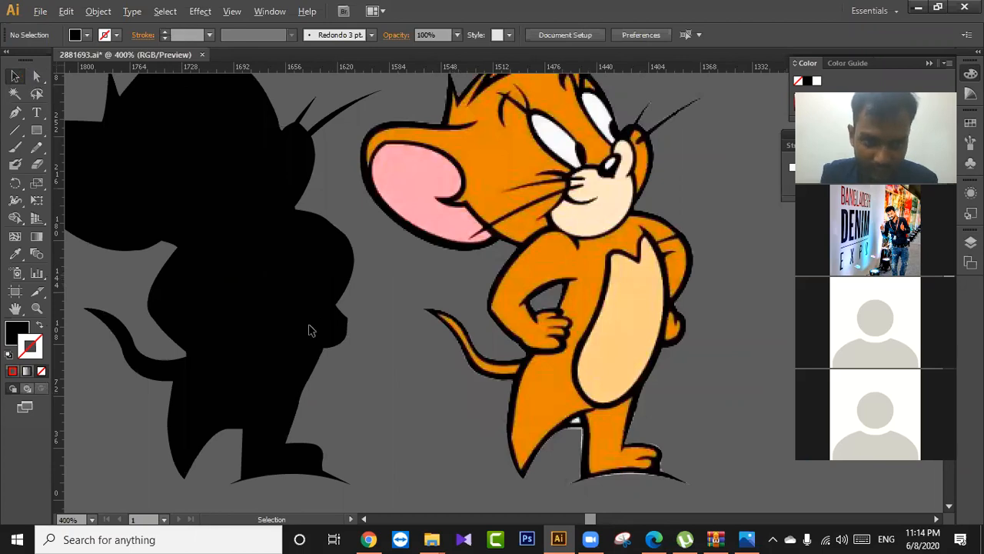
{"action": "left_click", "coordinate": [310, 328]}
{"action": "left_click", "coordinate": [36, 76]}
{"action": "scroll", "coordinate": [304, 285], "scroll_direction": "up", "scroll_amount": 3}
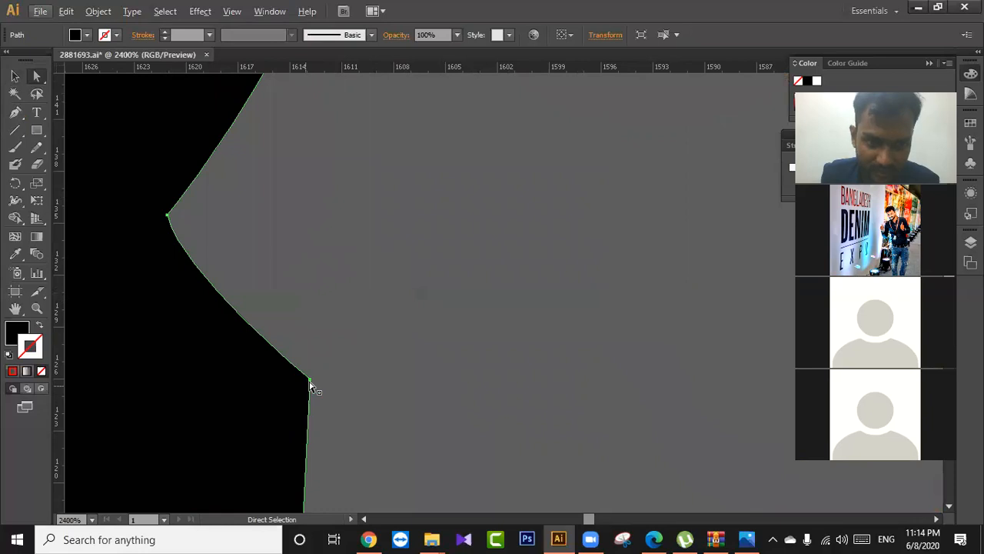
{"action": "left_click_drag", "start_coordinate": [310, 385], "coordinate": [321, 383]}
{"action": "left_click", "coordinate": [18, 113]}
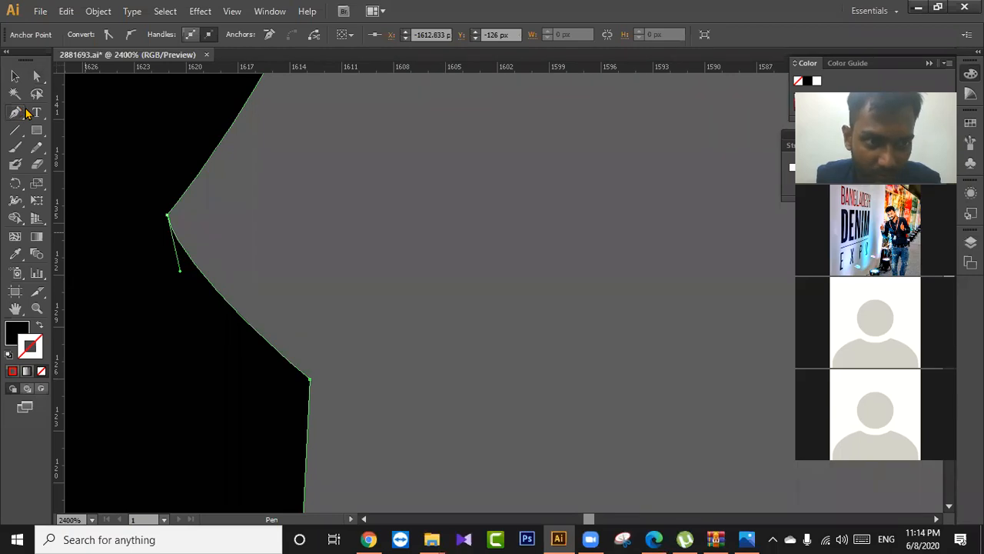
{"action": "key", "text": "shift+c"}
{"action": "left_click_drag", "start_coordinate": [311, 379], "coordinate": [299, 345]}
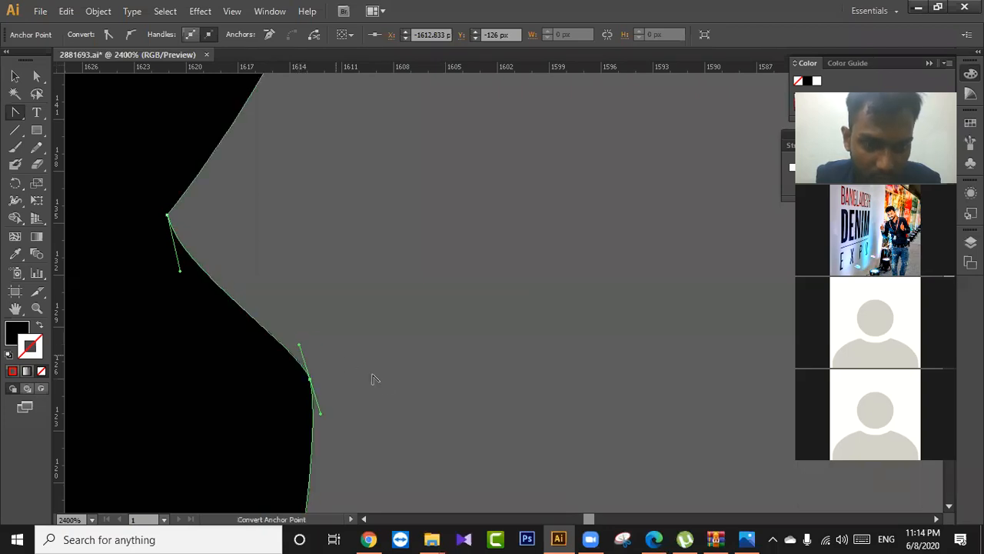
{"action": "left_click", "coordinate": [385, 384]}
{"action": "left_click", "coordinate": [623, 288]}
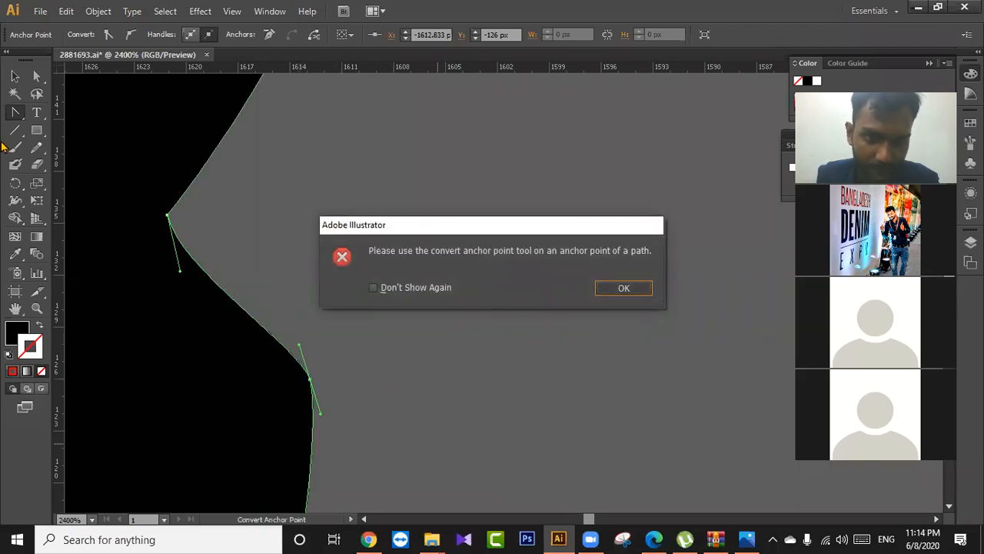
{"action": "key", "text": "v"}
{"action": "left_click", "coordinate": [437, 314]}
Examine the black silhouette's edges around the hand, tail, head, whiskers and feet.
{"action": "scroll", "coordinate": [438, 309], "scroll_direction": "down", "scroll_amount": 2}
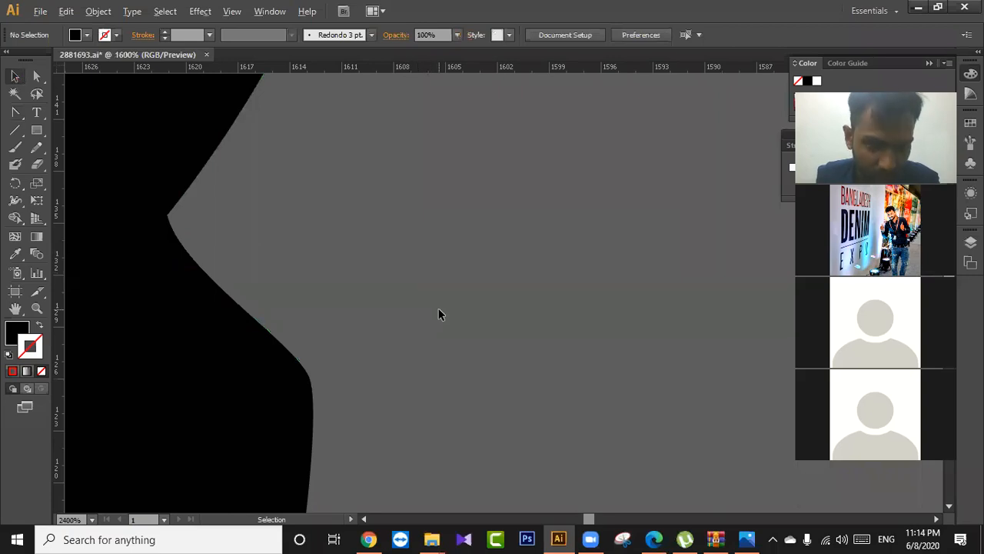
{"action": "left_click_drag", "start_coordinate": [464, 313], "coordinate": [498, 245]}
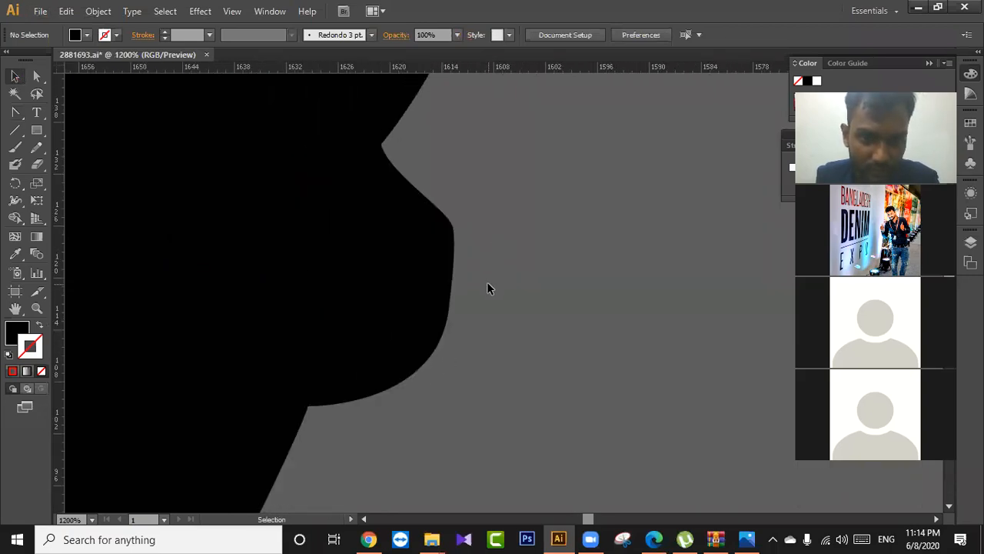
{"action": "scroll", "coordinate": [487, 283], "scroll_direction": "down", "scroll_amount": 1}
{"action": "left_click_drag", "start_coordinate": [460, 349], "coordinate": [556, 325]}
{"action": "scroll", "coordinate": [536, 323], "scroll_direction": "down", "scroll_amount": 1}
{"action": "scroll", "coordinate": [556, 325], "scroll_direction": "down", "scroll_amount": 2}
{"action": "left_click_drag", "start_coordinate": [464, 341], "coordinate": [441, 313]}
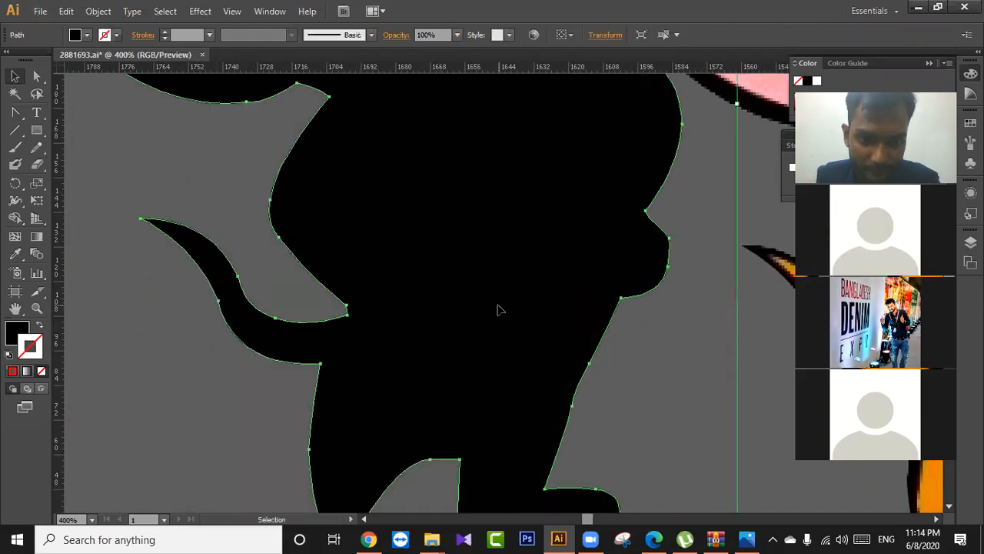
{"action": "left_click", "coordinate": [681, 340]}
{"action": "key", "text": "z"}
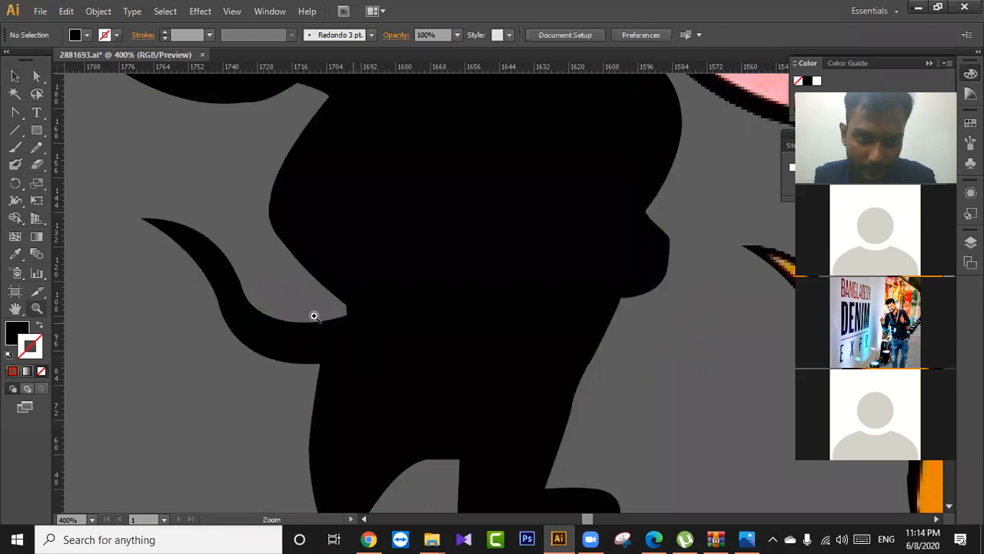
{"action": "left_click_drag", "start_coordinate": [323, 177], "coordinate": [375, 287]}
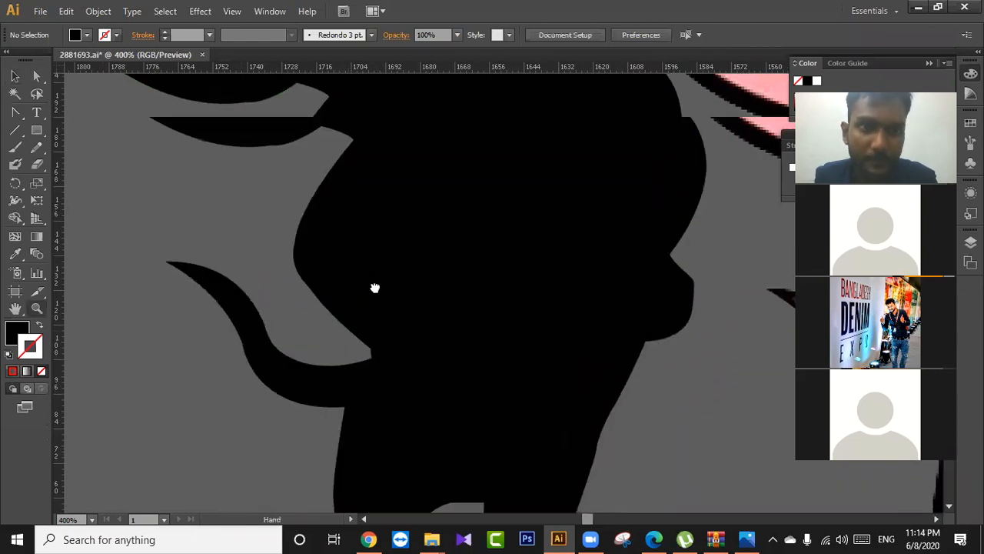
{"action": "left_click_drag", "start_coordinate": [373, 177], "coordinate": [418, 315]}
{"action": "left_click_drag", "start_coordinate": [395, 259], "coordinate": [395, 364]}
{"action": "left_click_drag", "start_coordinate": [511, 152], "coordinate": [429, 229]}
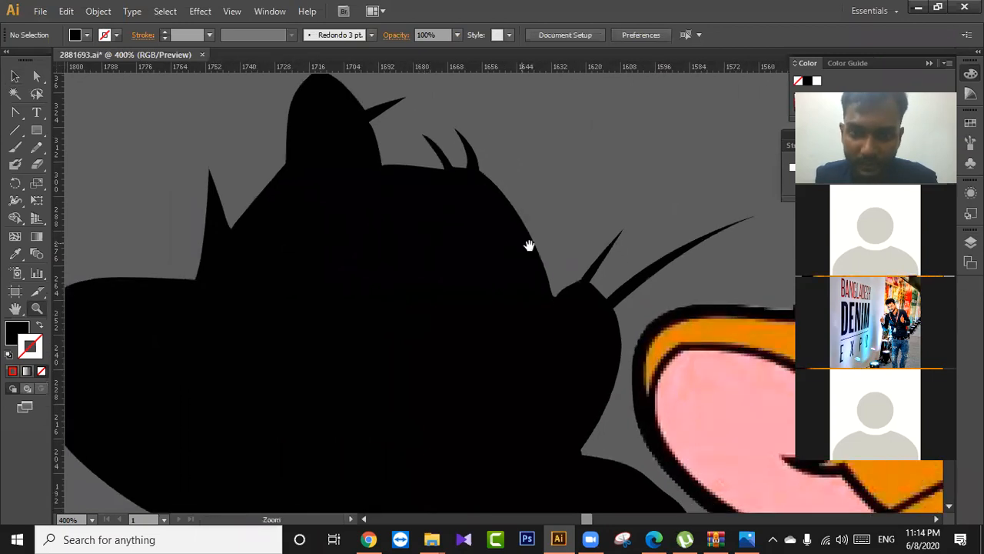
{"action": "left_click_drag", "start_coordinate": [513, 204], "coordinate": [457, 279]}
{"action": "left_click_drag", "start_coordinate": [537, 452], "coordinate": [488, 288]}
{"action": "left_click_drag", "start_coordinate": [426, 210], "coordinate": [426, 204]}
{"action": "left_click_drag", "start_coordinate": [445, 350], "coordinate": [462, 157]}
{"action": "left_click_drag", "start_coordinate": [428, 285], "coordinate": [432, 278]}
{"action": "left_click_drag", "start_coordinate": [411, 215], "coordinate": [416, 346]}
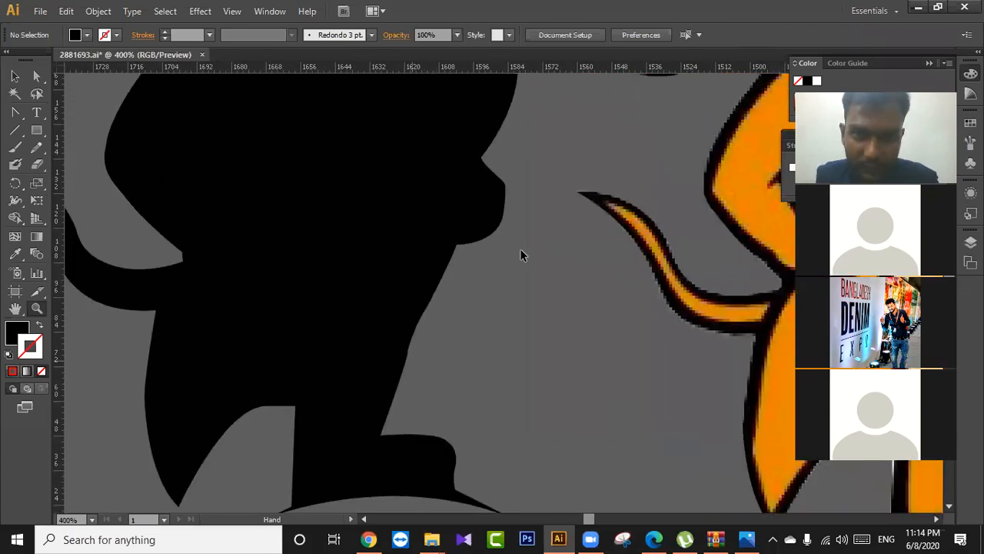
Undo the rounding of the silhouette's hand corner and deselect the shape.
{"action": "key", "text": "ctrl+z"}
{"action": "key", "text": "ctrl+z"}
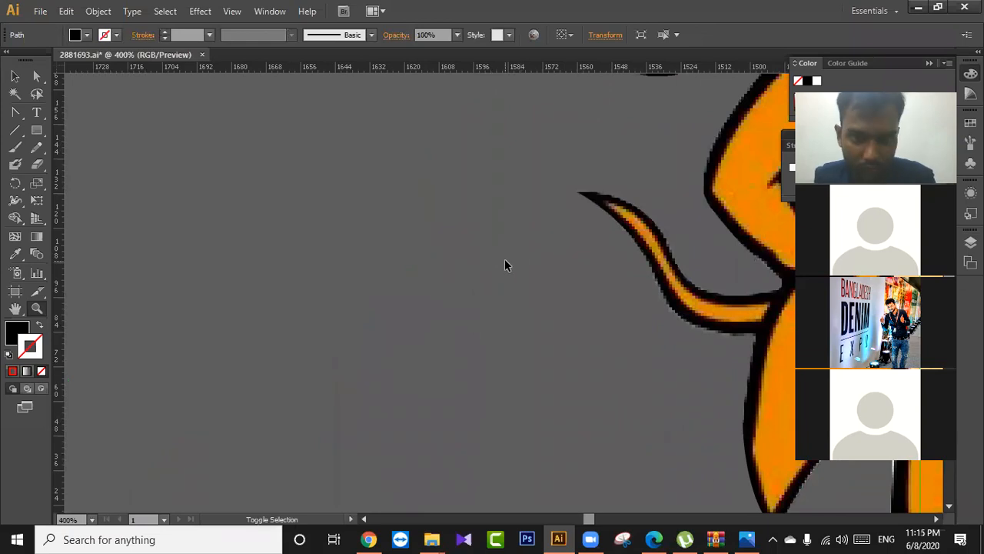
{"action": "key", "text": "ctrl+shift+z"}
{"action": "left_click", "coordinate": [439, 235]}
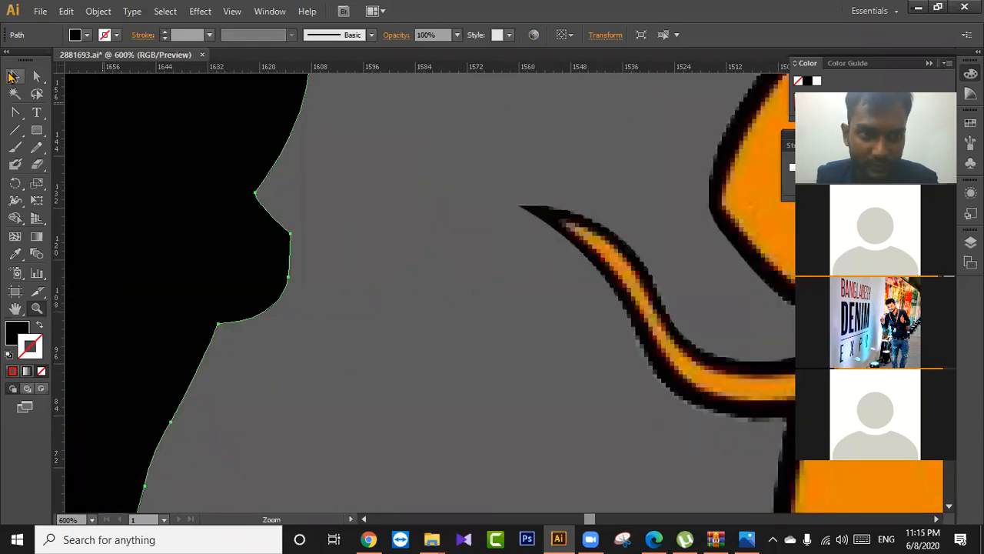
{"action": "key", "text": "ctrl+shift+a"}
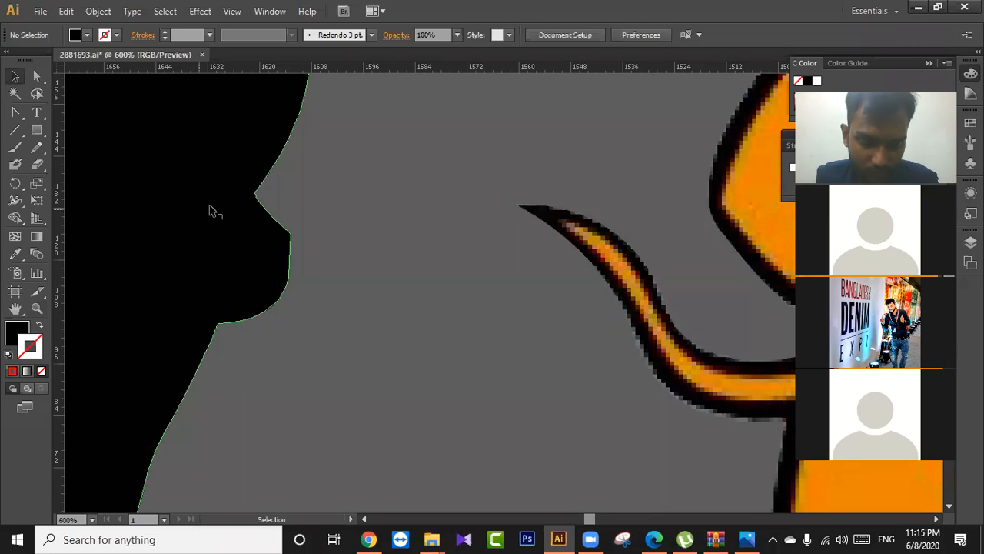
Convert the silhouette's upper hand corner to a smooth point again with short direction handles, and deselect it.
{"action": "scroll", "coordinate": [237, 218], "scroll_direction": "up", "scroll_amount": 2}
{"action": "left_click_drag", "start_coordinate": [358, 257], "coordinate": [428, 236]}
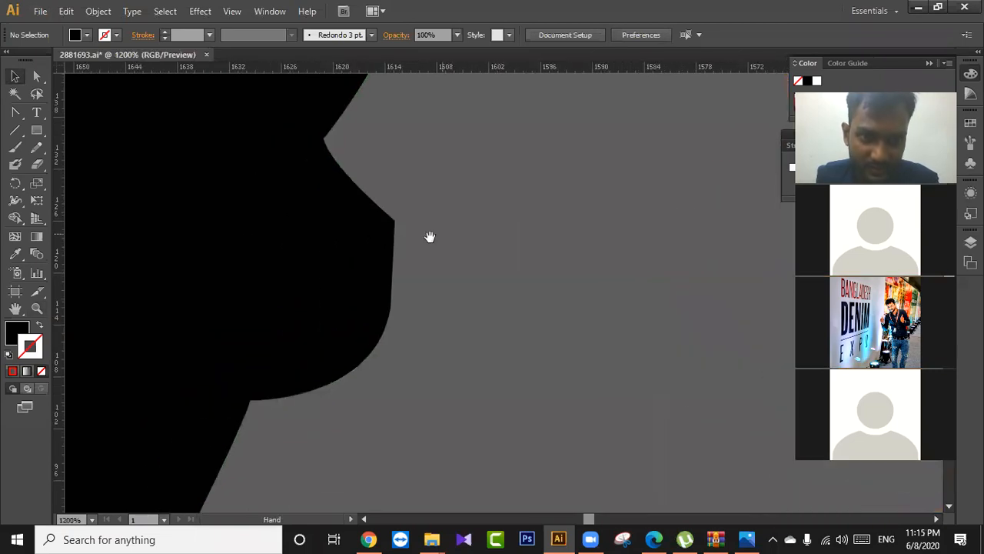
{"action": "left_click", "coordinate": [393, 237]}
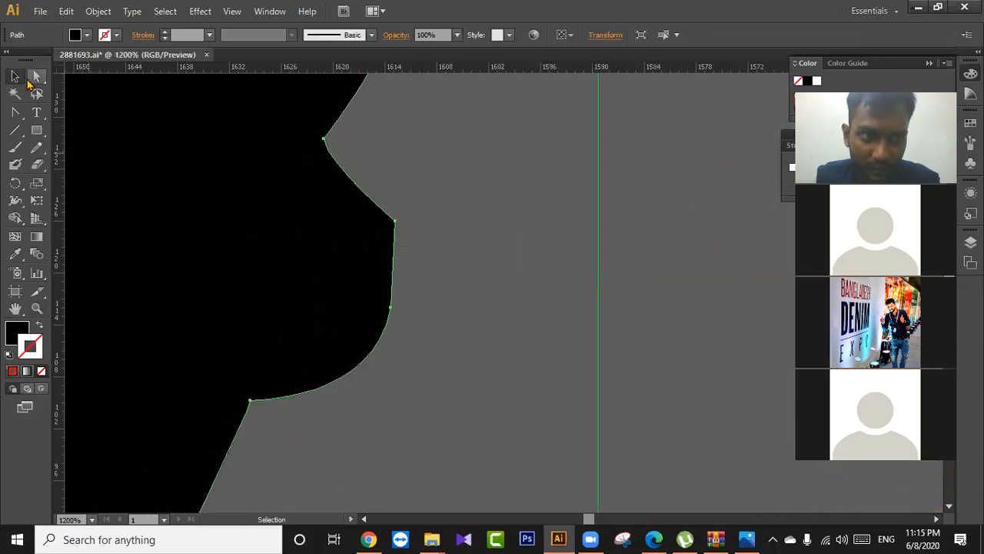
{"action": "left_click_drag", "start_coordinate": [20, 114], "coordinate": [84, 164]}
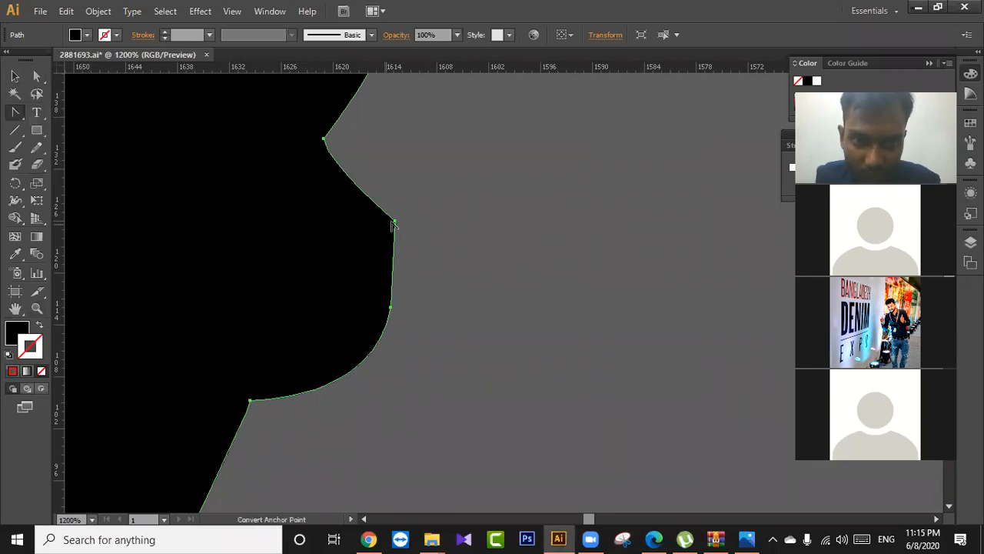
{"action": "mouse_move", "coordinate": [396, 225]}
{"action": "left_mouse_down"}
{"action": "mouse_move", "coordinate": [402, 215]}
{"action": "mouse_move", "coordinate": [389, 208]}
{"action": "mouse_move", "coordinate": [376, 150]}
{"action": "mouse_move", "coordinate": [393, 208]}
{"action": "left_mouse_up"}
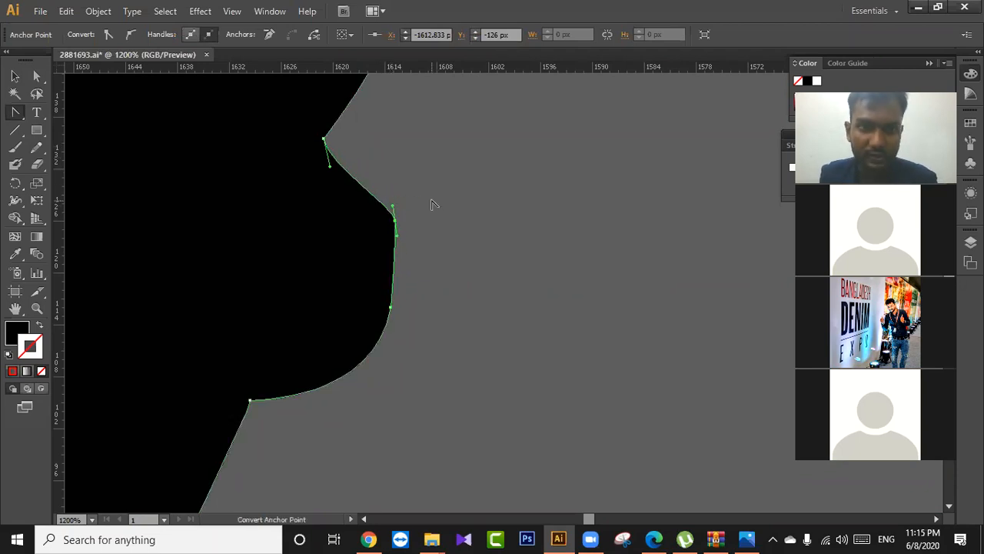
{"action": "left_click", "coordinate": [431, 204]}
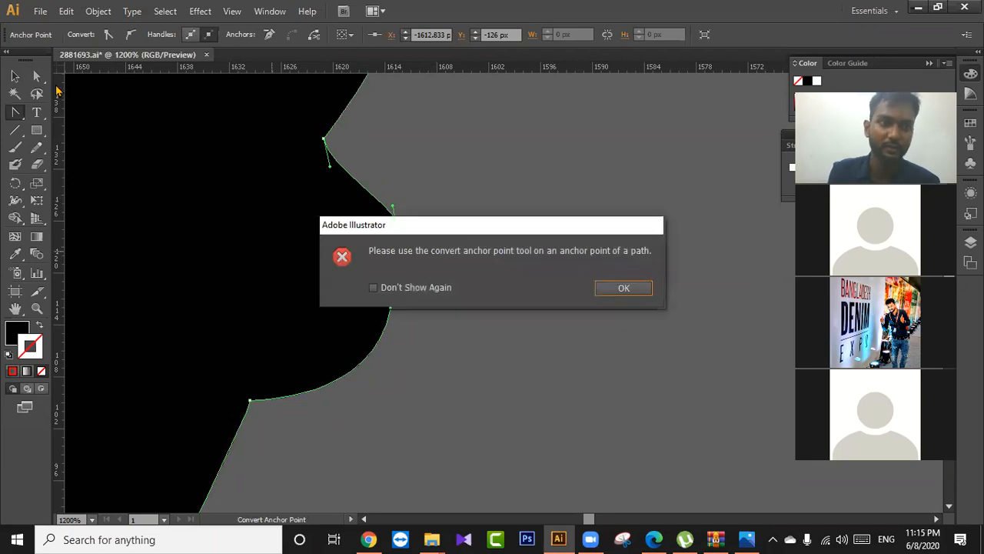
{"action": "left_click", "coordinate": [602, 288]}
{"action": "key", "text": "v"}
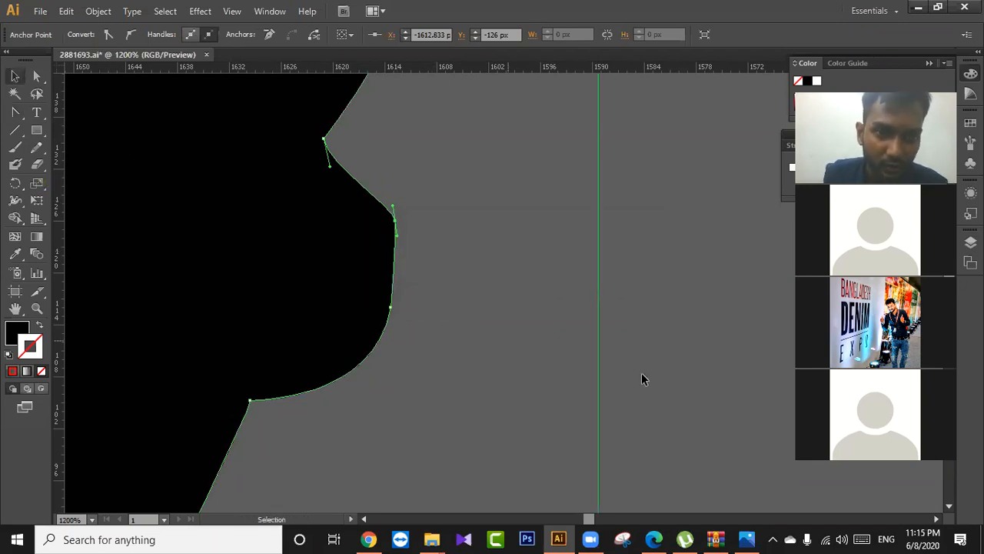
{"action": "left_click", "coordinate": [684, 377]}
Undo repeatedly, past the clipping mask and black fill, back to the unfilled, still open Jerry outline over the full artwork.
{"action": "scroll", "coordinate": [686, 377], "scroll_direction": "down", "scroll_amount": 4, "text": "alt"}
{"action": "scroll", "coordinate": [687, 377], "scroll_direction": "down", "scroll_amount": 2, "text": "alt"}
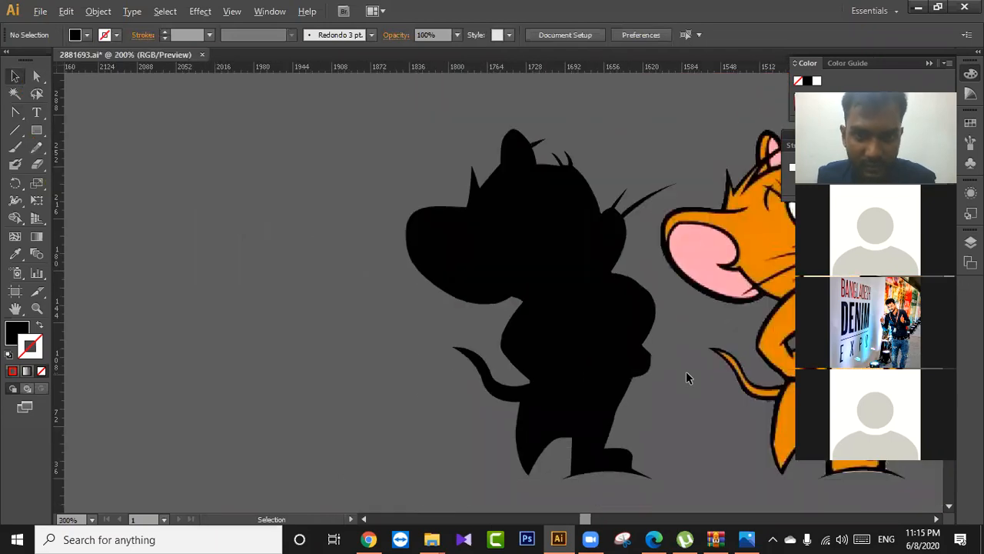
{"action": "scroll", "coordinate": [686, 374], "scroll_direction": "down", "scroll_amount": 1, "text": "alt"}
{"action": "key", "text": "ctrl+z"}
{"action": "key", "text": "ctrl+z"}
{"action": "key", "text": "ctrl+z"}
{"action": "key", "text": "ctrl+z"}
{"action": "key", "text": "ctrl+z"}
{"action": "key", "text": "ctrl+z"}
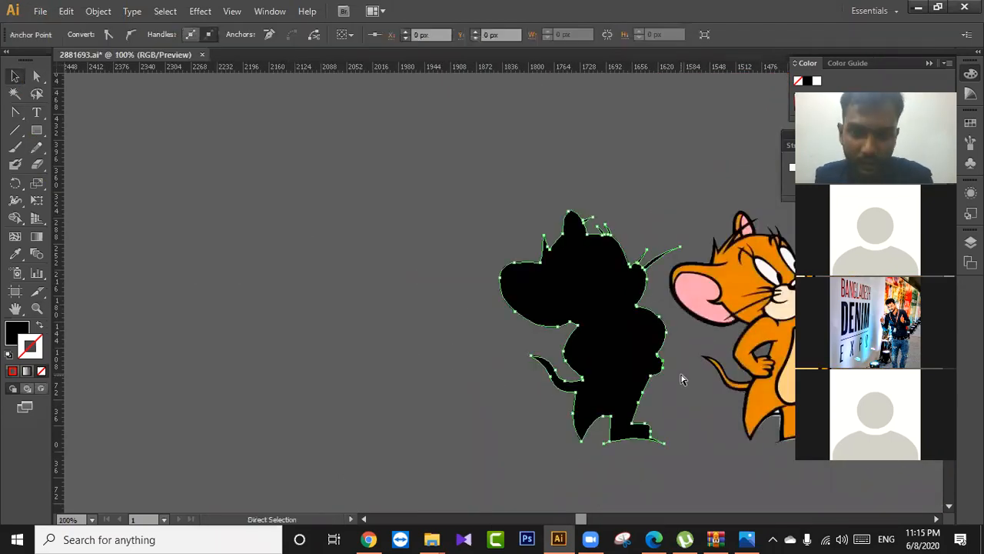
{"action": "key", "text": "ctrl+z"}
{"action": "key", "text": "ctrl+z"}
{"action": "key", "text": "ctrl+z"}
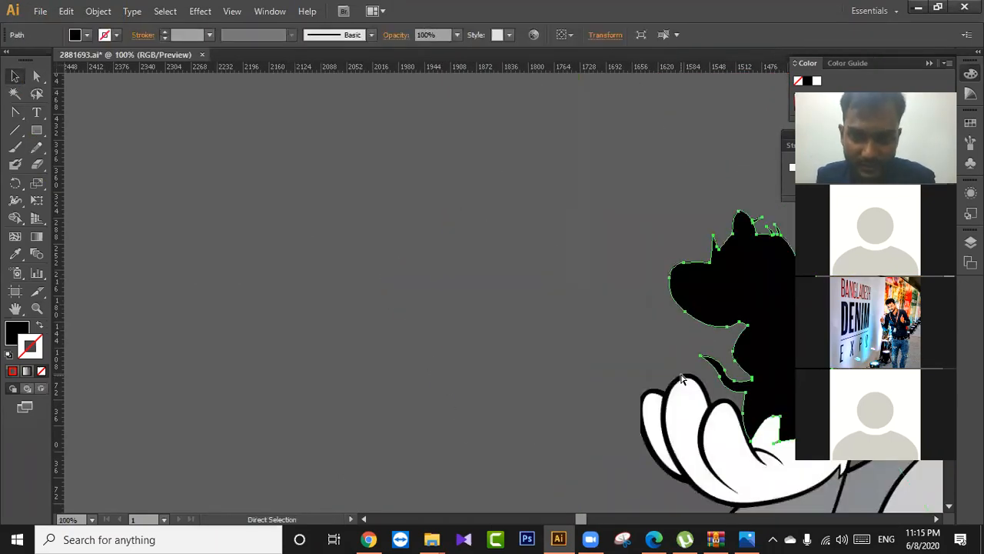
{"action": "left_click_drag", "start_coordinate": [647, 331], "coordinate": [441, 301]}
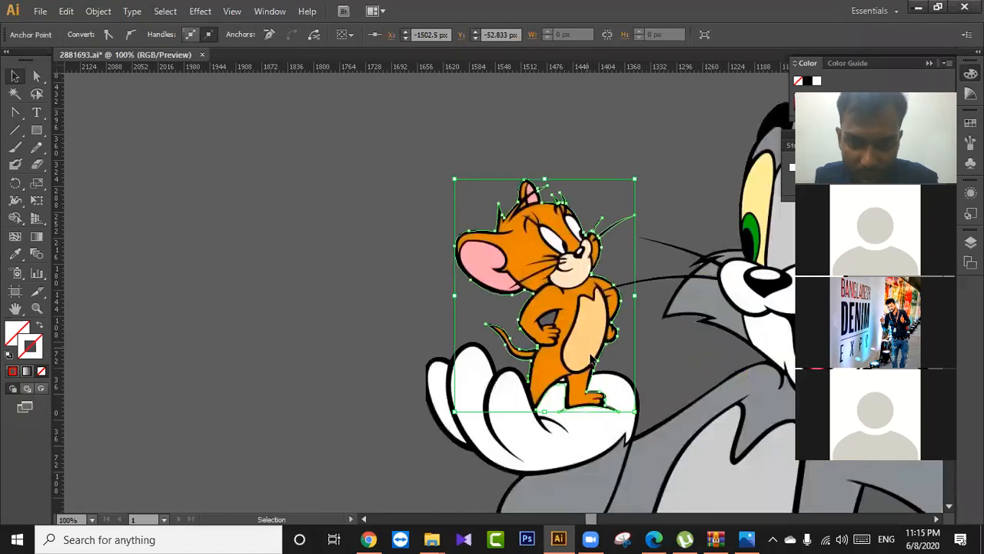
Close the Jerry outline with the Pen tool, adding a curved segment down the back of his leg to the heel tip.
{"action": "left_click_drag", "start_coordinate": [16, 113], "coordinate": [46, 115]}
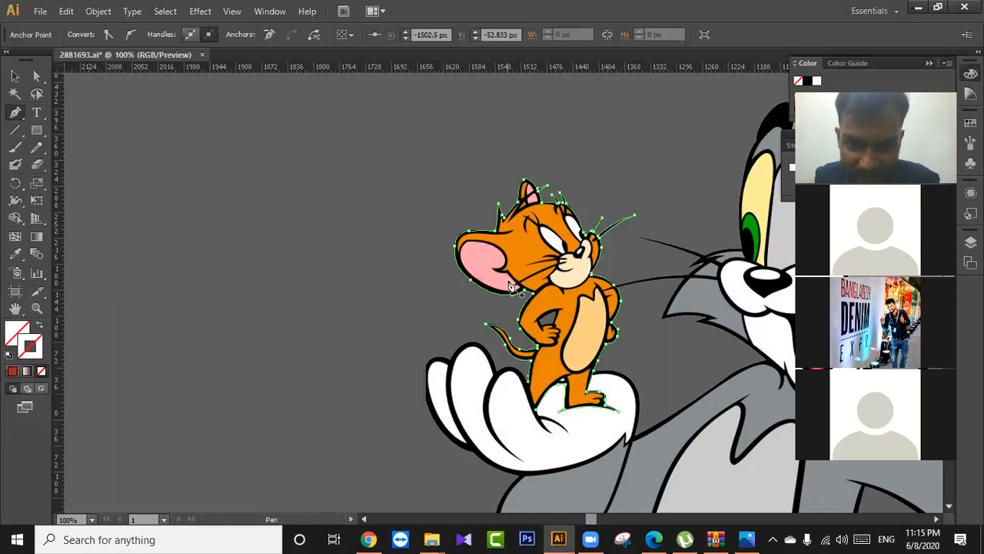
{"action": "scroll", "coordinate": [530, 385], "scroll_direction": "up", "scroll_amount": 1}
{"action": "scroll", "coordinate": [531, 385], "scroll_direction": "up", "scroll_amount": 1}
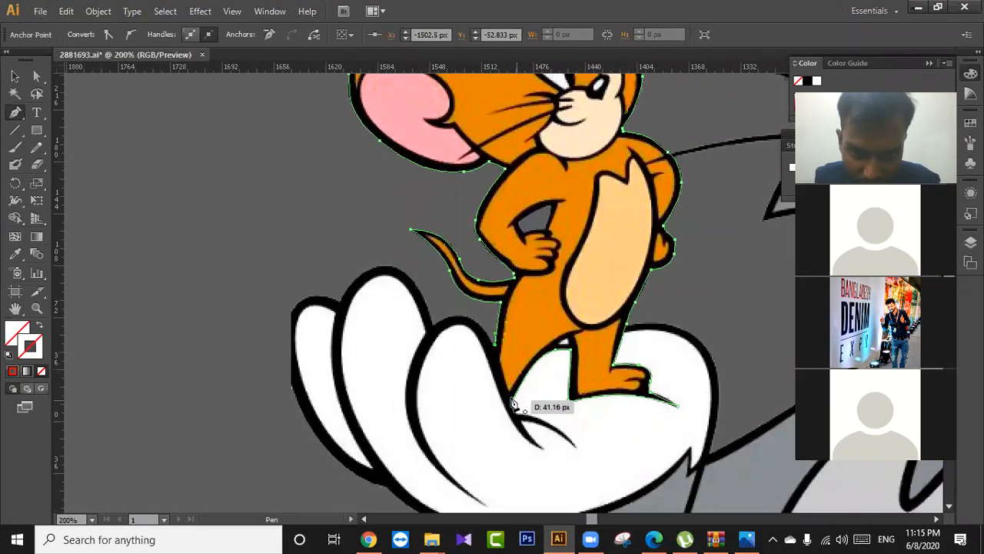
{"action": "left_click_drag", "start_coordinate": [511, 400], "coordinate": [532, 423]}
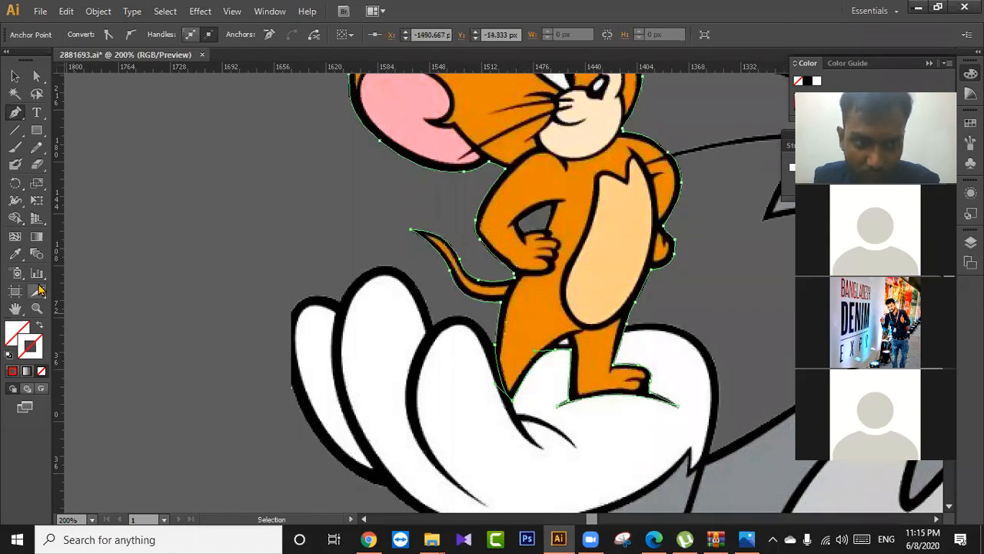
Fill the closed Jerry outline with the pink of his inner ear using the Eyedropper, and deselect it.
{"action": "left_click", "coordinate": [15, 254]}
{"action": "left_click", "coordinate": [423, 144]}
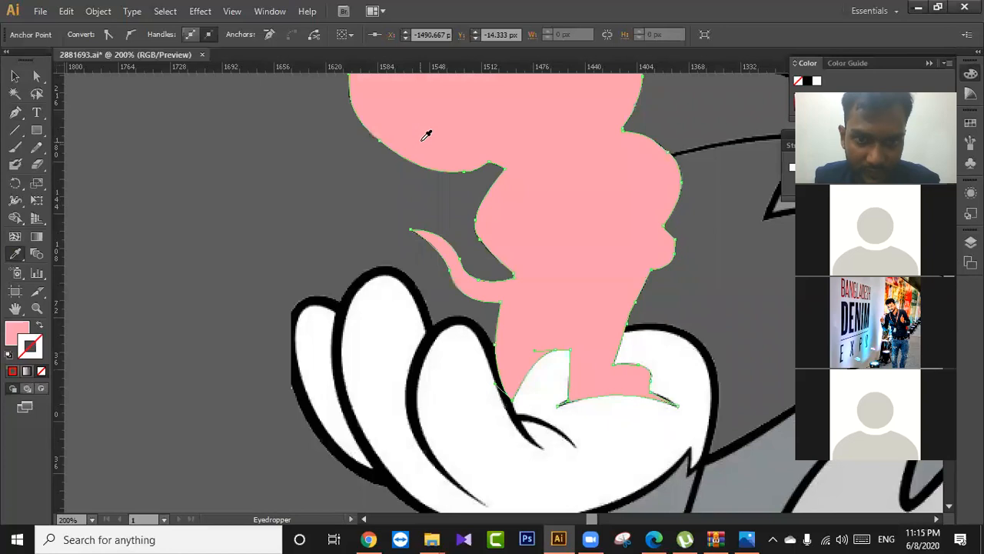
{"action": "left_click", "coordinate": [14, 76]}
{"action": "left_click", "coordinate": [221, 231]}
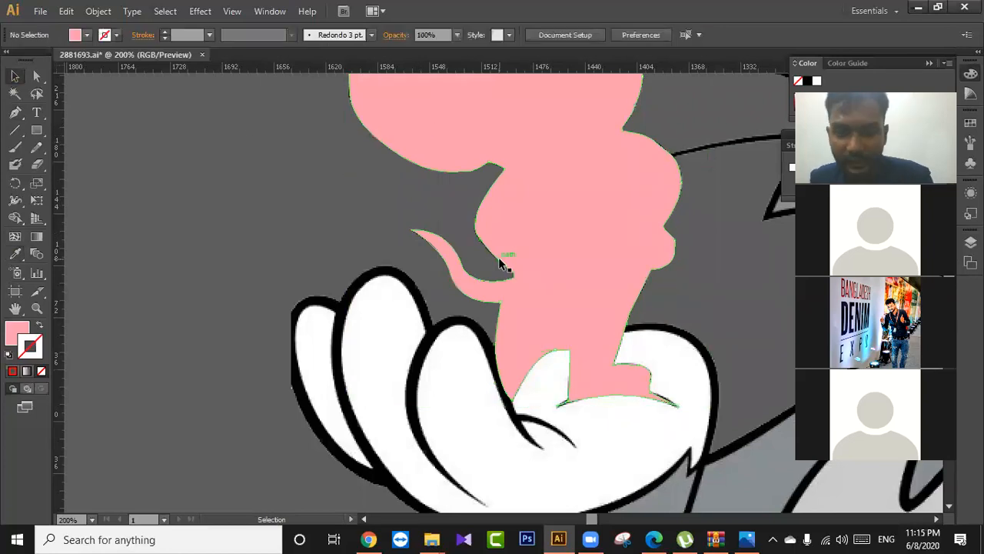
Send the pink Jerry shape to the back, behind the reference artwork, and leave it deselected.
{"action": "key", "text": "ctrl+minus"}
{"action": "key", "text": "ctrl+minus"}
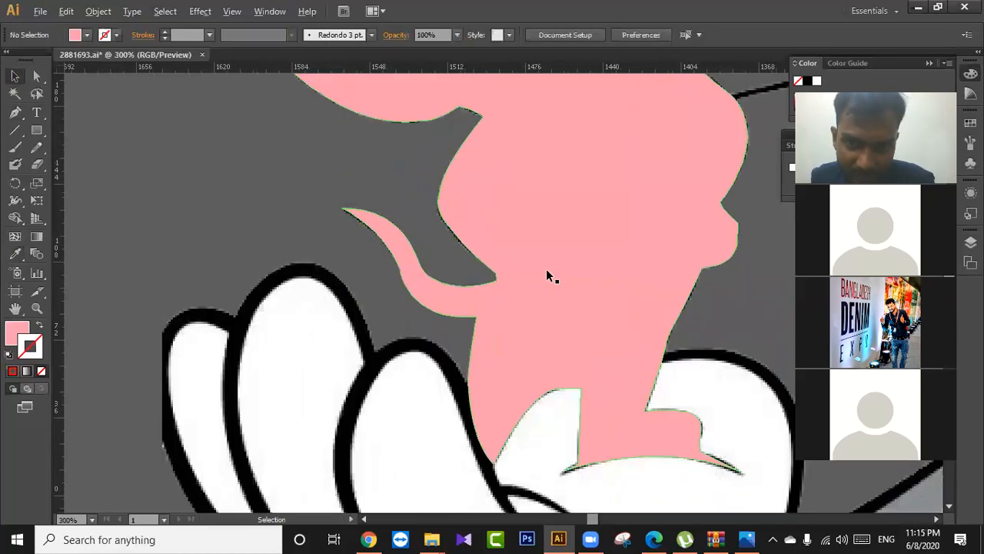
{"action": "right_click", "coordinate": [543, 206]}
{"action": "left_click", "coordinate": [537, 197]}
{"action": "left_click", "coordinate": [539, 204]}
{"action": "right_click", "coordinate": [539, 209]}
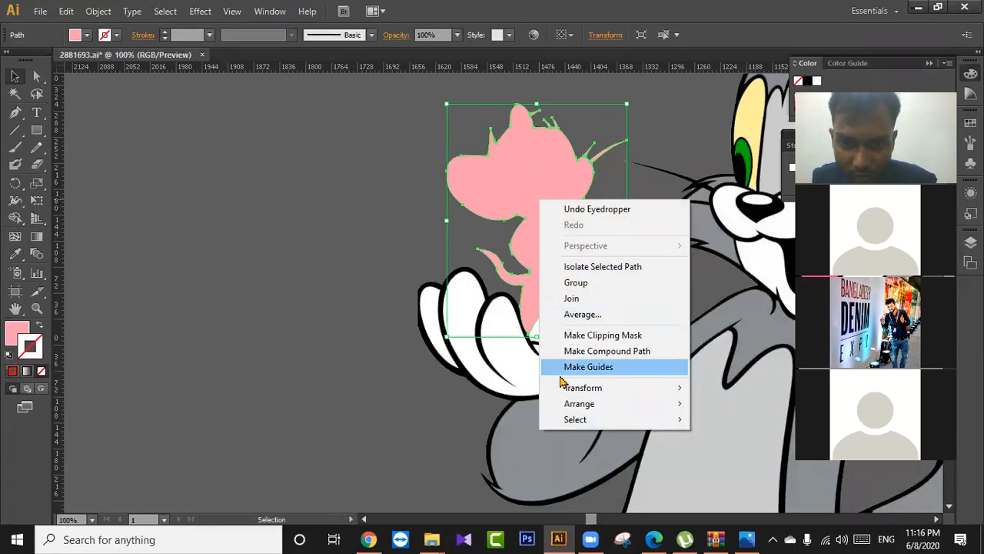
{"action": "mouse_move", "coordinate": [579, 404]}
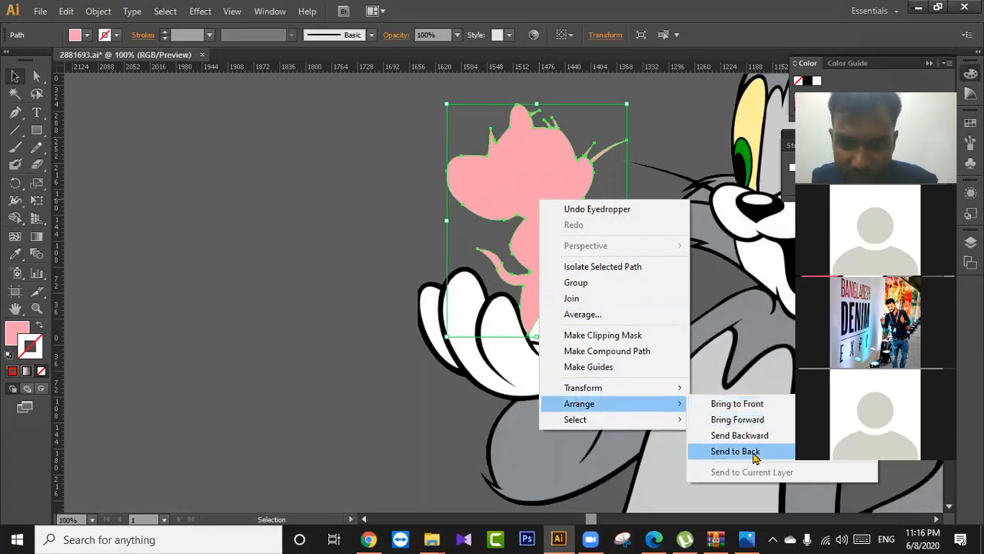
{"action": "left_click", "coordinate": [753, 454]}
{"action": "left_click", "coordinate": [435, 179]}
{"action": "left_click", "coordinate": [562, 233]}
{"action": "key", "text": "a"}
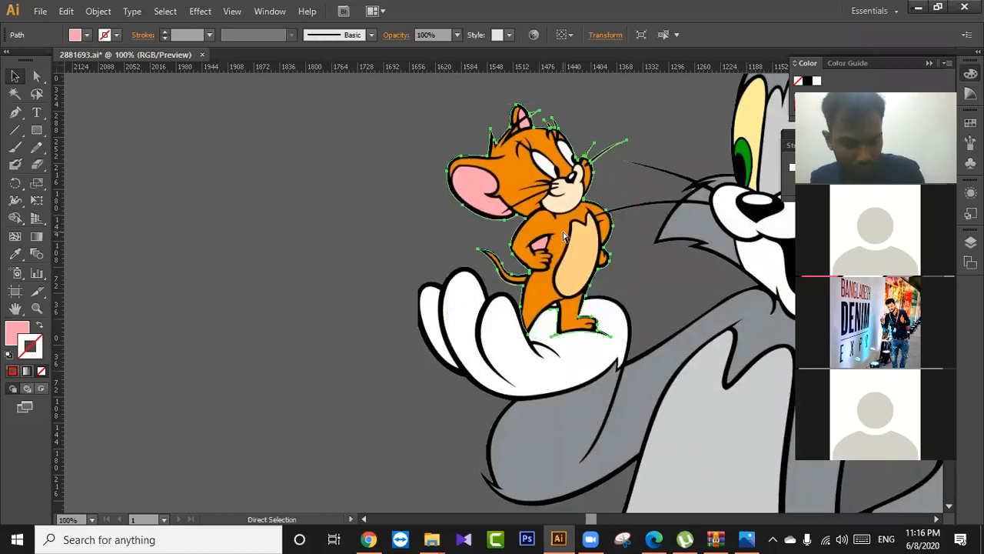
{"action": "left_click", "coordinate": [451, 200]}
{"action": "key", "text": "v"}
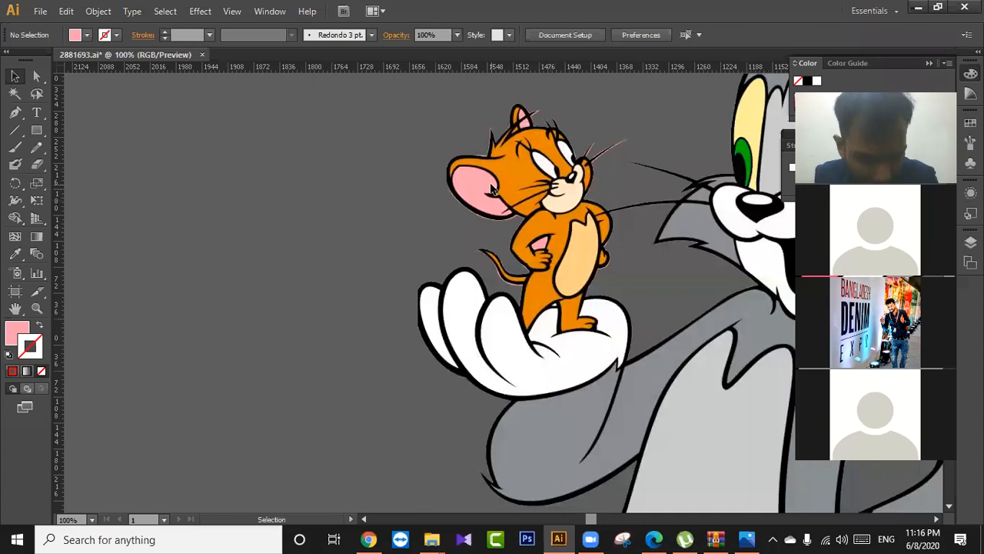
Trace the lower edge of Jerry's cream muzzle with the Pen tool, from its left corner under the chin and up to the muzzle's top.
{"action": "left_click", "coordinate": [16, 111]}
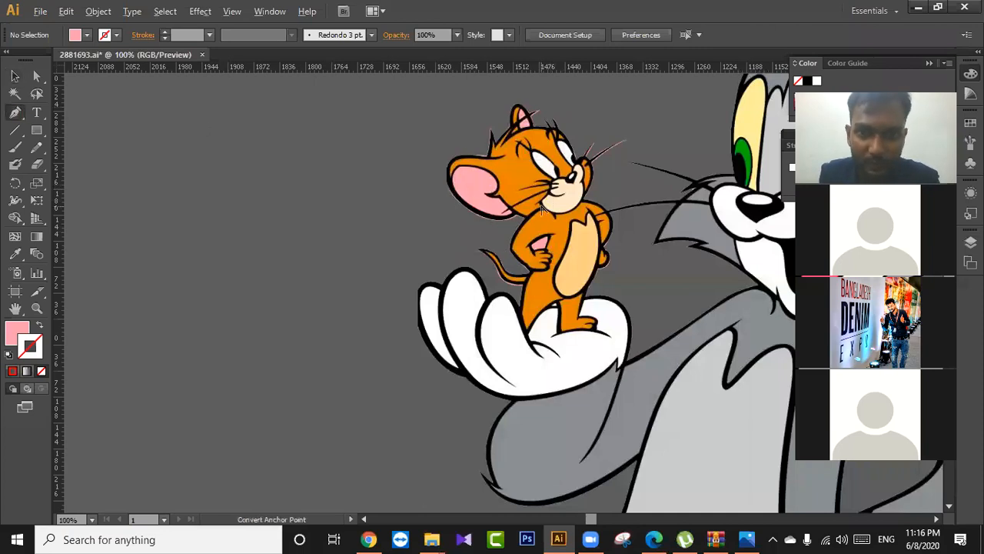
{"action": "scroll", "coordinate": [538, 201], "scroll_direction": "up", "scroll_amount": 2}
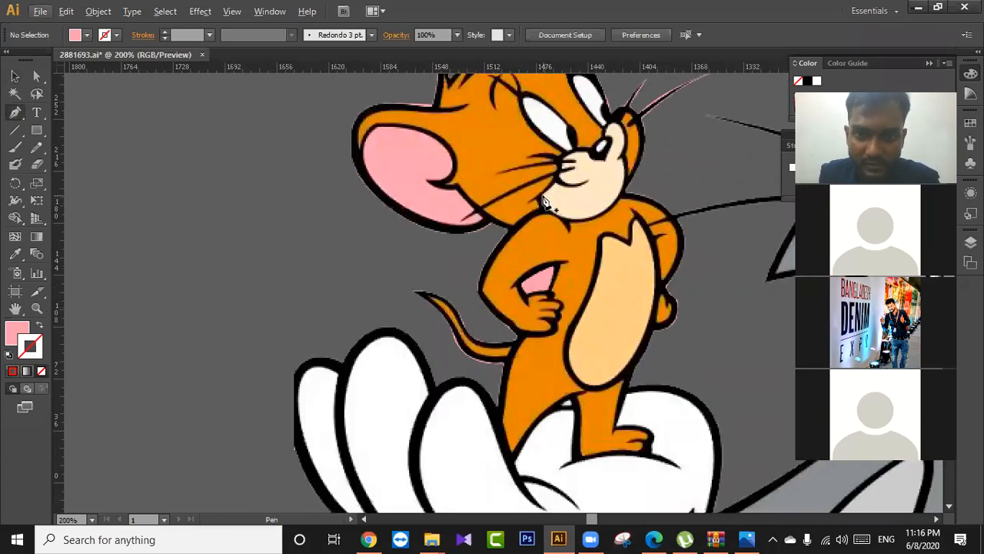
{"action": "left_click", "coordinate": [543, 195]}
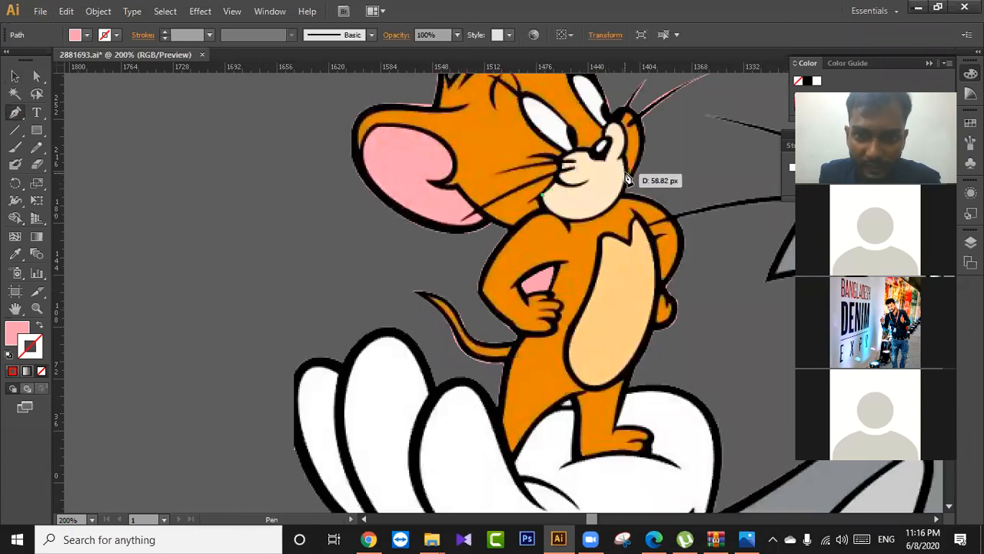
{"action": "left_click_drag", "start_coordinate": [607, 210], "coordinate": [658, 183]}
{"action": "left_click_drag", "start_coordinate": [607, 211], "coordinate": [614, 126]}
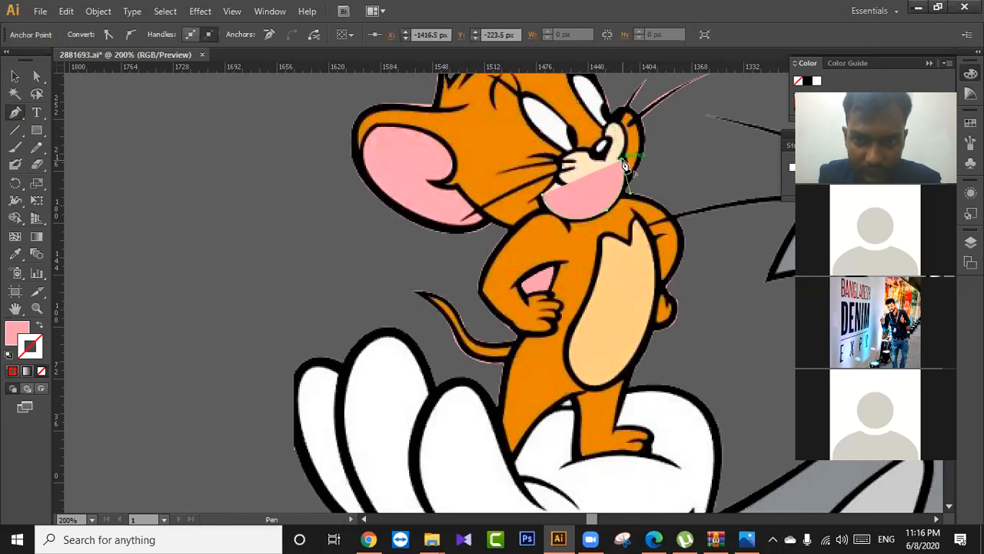
{"action": "left_click", "coordinate": [620, 161]}
{"action": "left_click_drag", "start_coordinate": [621, 159], "coordinate": [596, 117]}
{"action": "left_click", "coordinate": [615, 124]}
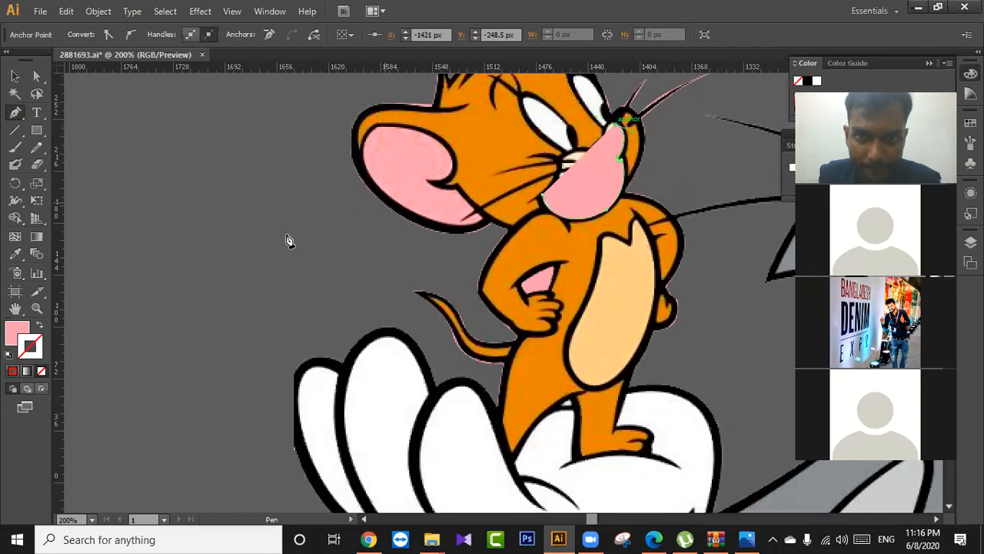
Remove the open muzzle path's fill and continue tracing around the muzzle's rounded top and down the right side of the nose.
{"action": "left_click", "coordinate": [42, 371]}
{"action": "left_click", "coordinate": [15, 112]}
{"action": "scroll", "coordinate": [623, 146], "scroll_direction": "up", "scroll_amount": 3}
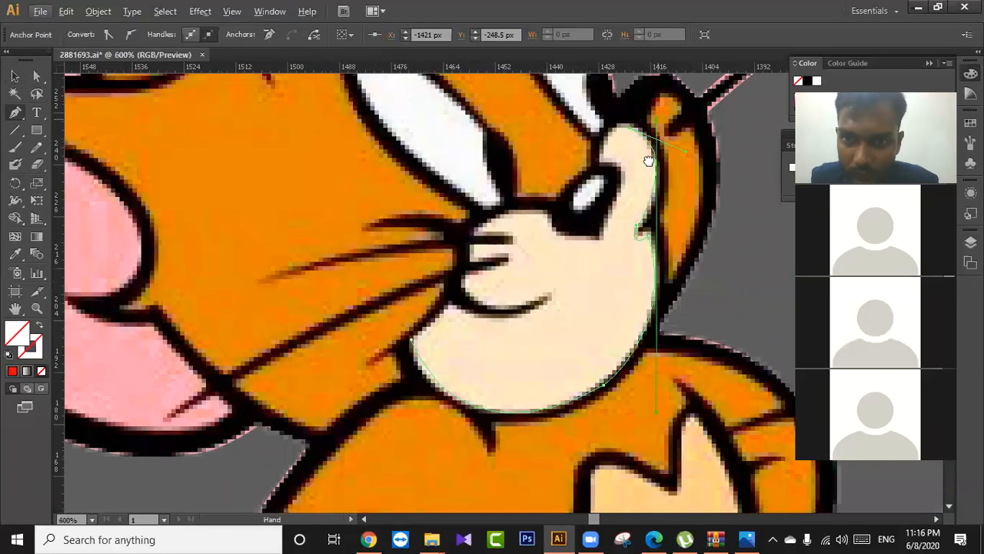
{"action": "left_click_drag", "start_coordinate": [656, 118], "coordinate": [648, 160]}
{"action": "left_click", "coordinate": [622, 171]}
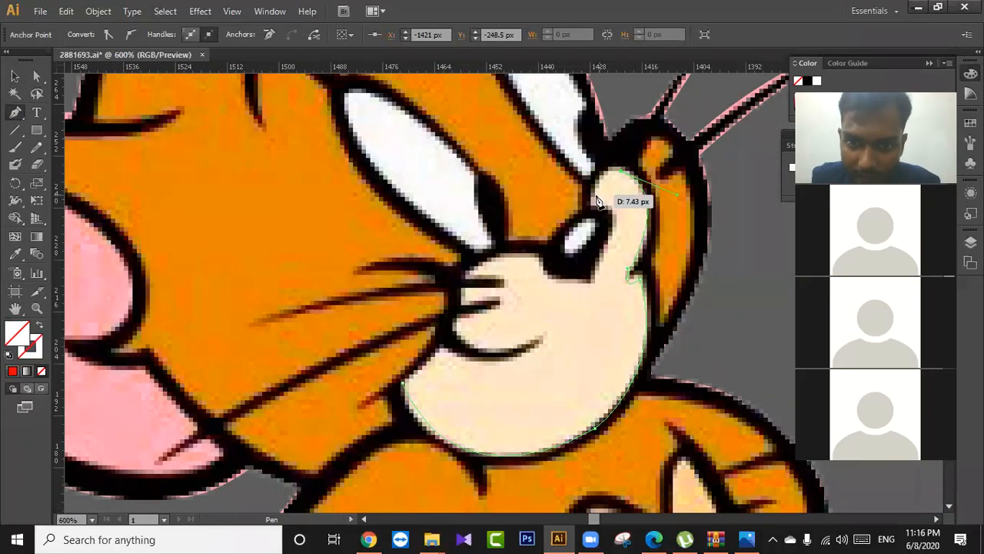
{"action": "left_click_drag", "start_coordinate": [594, 190], "coordinate": [600, 209]}
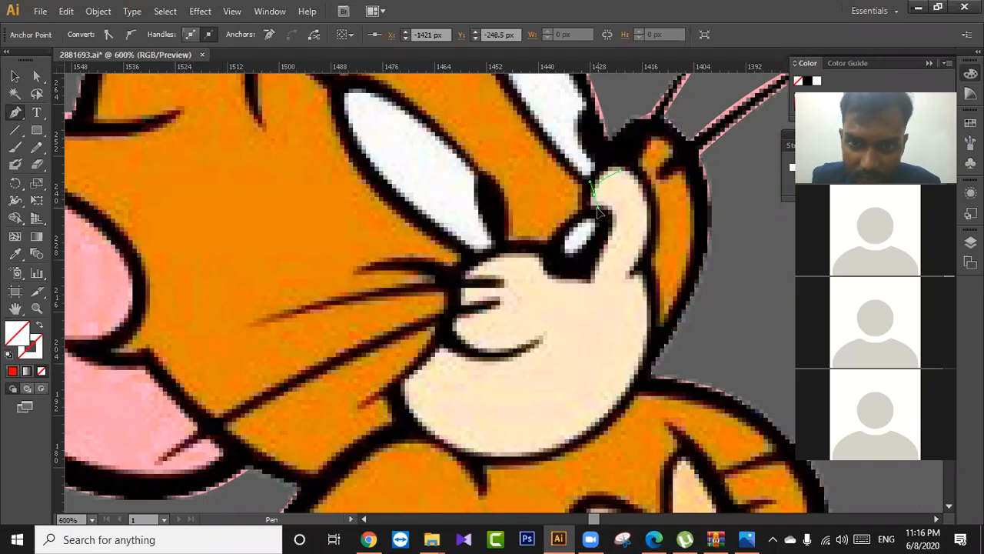
{"action": "scroll", "coordinate": [602, 214], "scroll_direction": "down", "scroll_amount": 1}
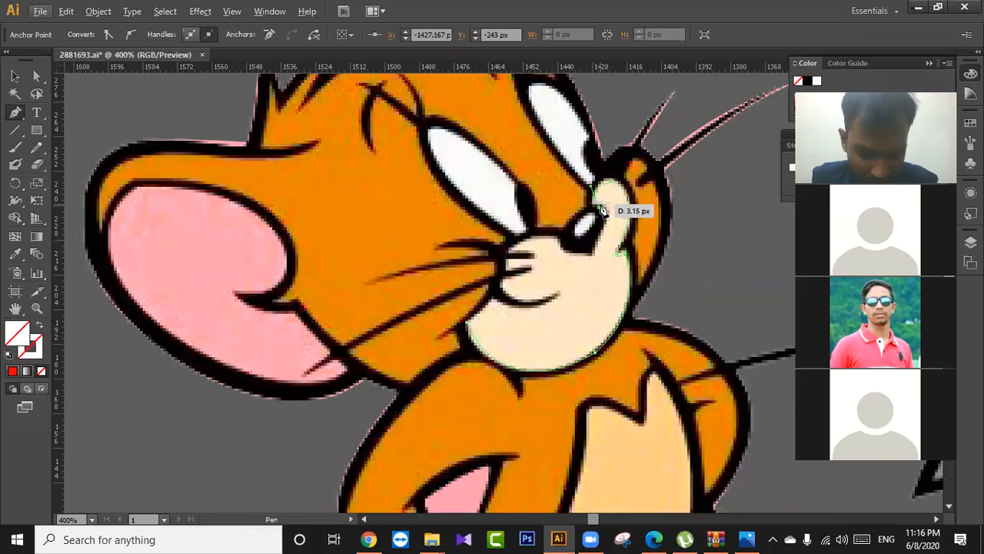
{"action": "key", "text": "ctrl+z"}
{"action": "left_click_drag", "start_coordinate": [594, 201], "coordinate": [591, 253]}
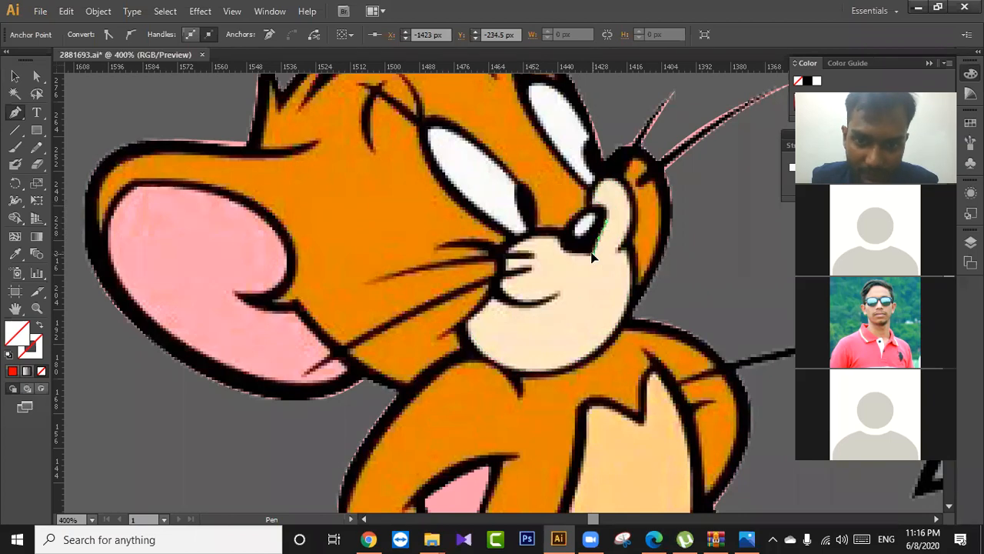
Trace the muzzle outline beneath the nose and along its upper edge to the first whisker notch.
{"action": "left_click", "coordinate": [567, 251]}
{"action": "key", "text": "ctrl+z"}
{"action": "left_click", "coordinate": [566, 249]}
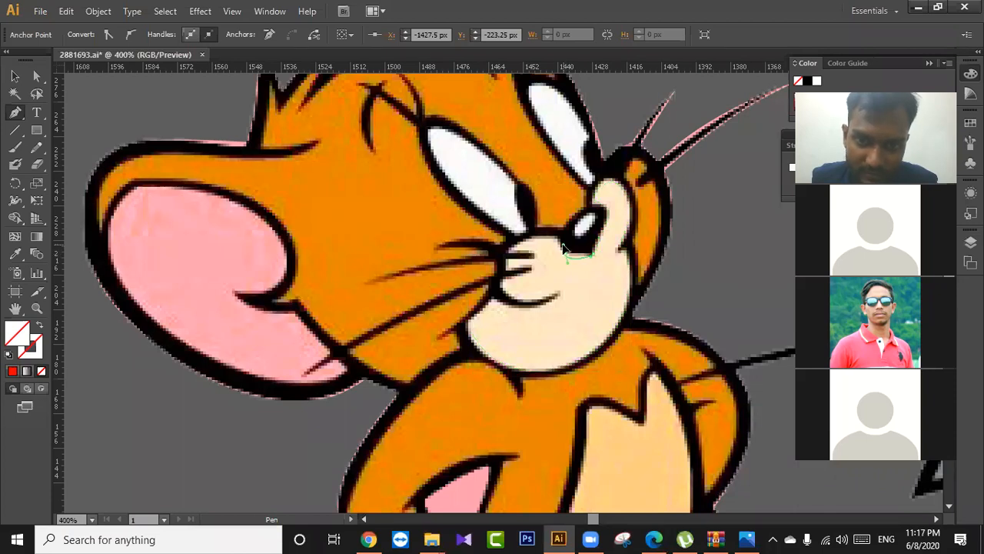
{"action": "left_click_drag", "start_coordinate": [560, 246], "coordinate": [502, 264]}
{"action": "left_click_drag", "start_coordinate": [498, 265], "coordinate": [523, 263]}
{"action": "left_click", "coordinate": [532, 257]}
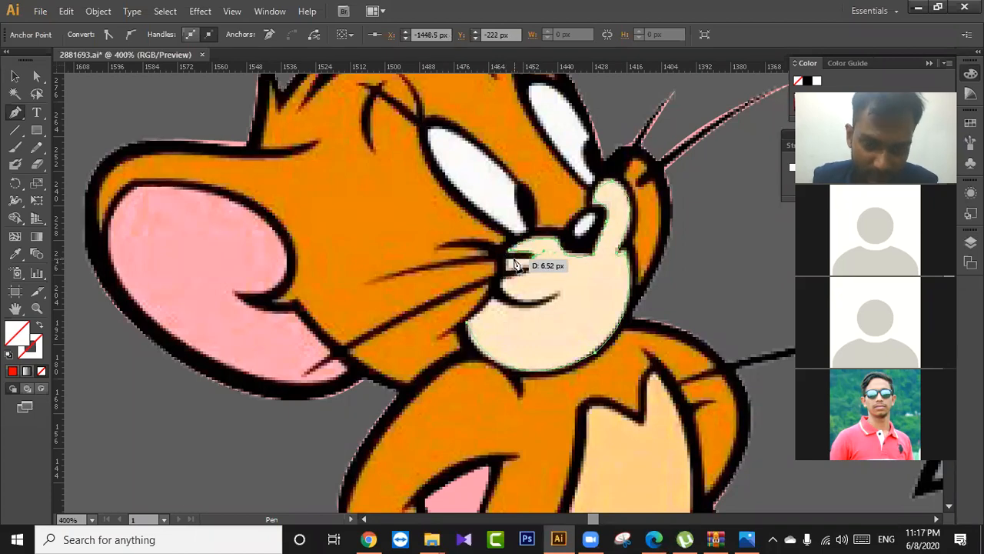
Continue the muzzle outline around the whisker notches and out along the mouth line and back.
{"action": "scroll", "coordinate": [516, 263], "scroll_direction": "down", "scroll_amount": 1, "text": "alt"}
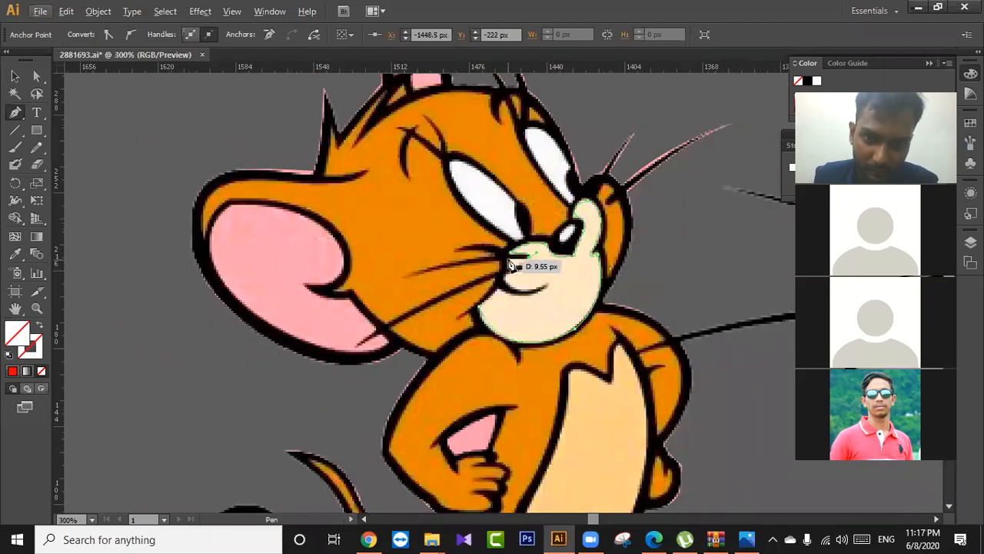
{"action": "left_click_drag", "start_coordinate": [510, 264], "coordinate": [494, 301]}
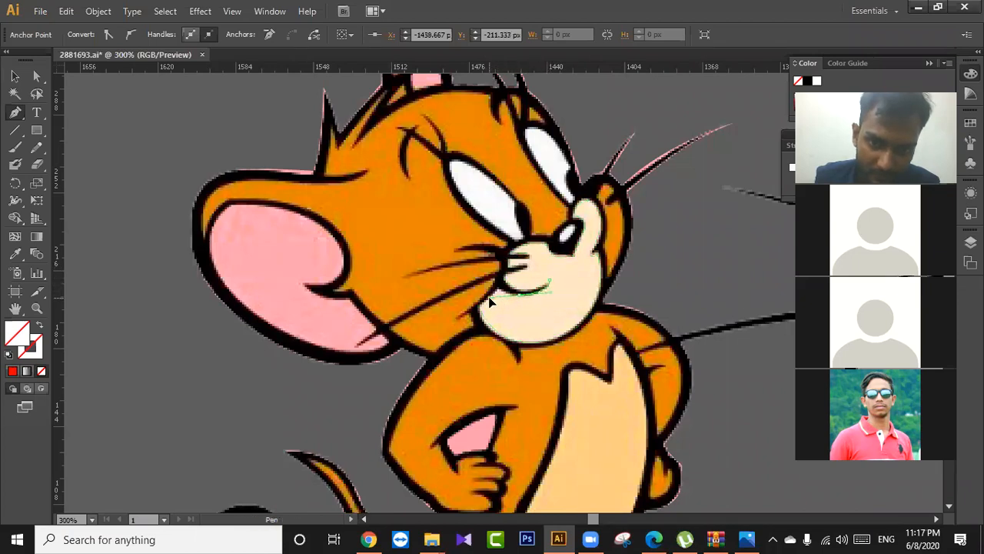
{"action": "left_click_drag", "start_coordinate": [496, 302], "coordinate": [510, 282]}
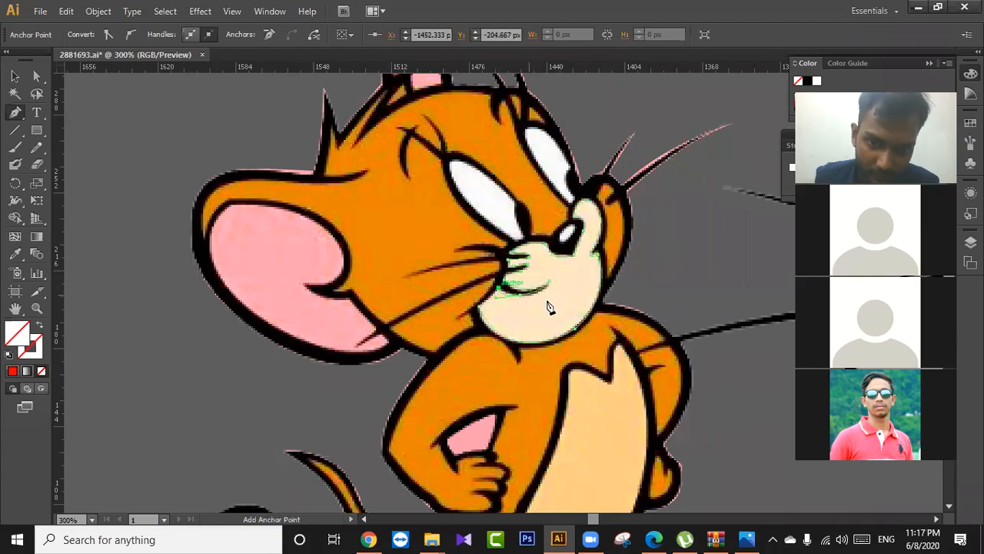
Undo the last mouth segments and redraw the mouth line as a curve out to its right tip and back.
{"action": "key", "text": "ctrl+z"}
{"action": "key", "text": "ctrl+z"}
{"action": "key", "text": "ctrl+z"}
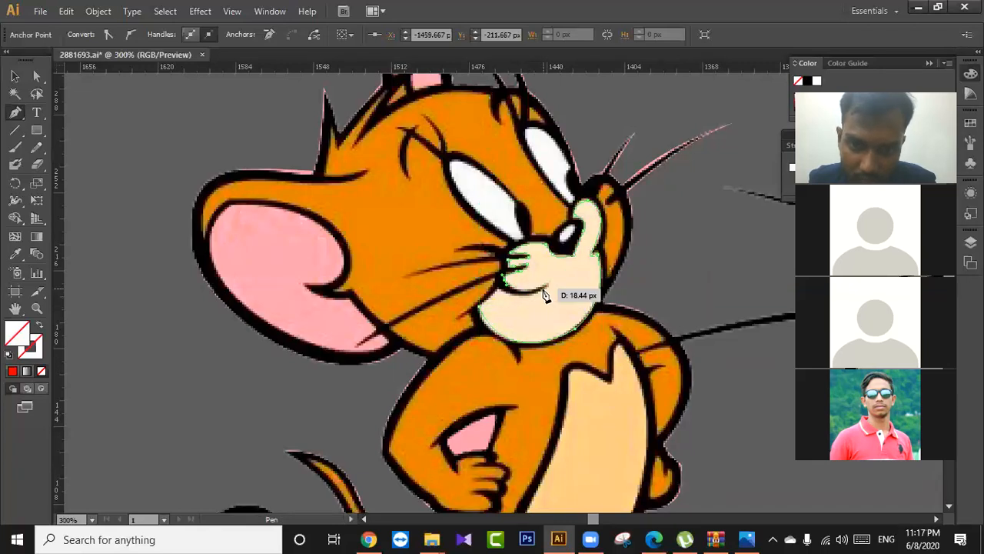
{"action": "key", "text": "ctrl+shift+z"}
{"action": "left_click_drag", "start_coordinate": [552, 286], "coordinate": [460, 265]}
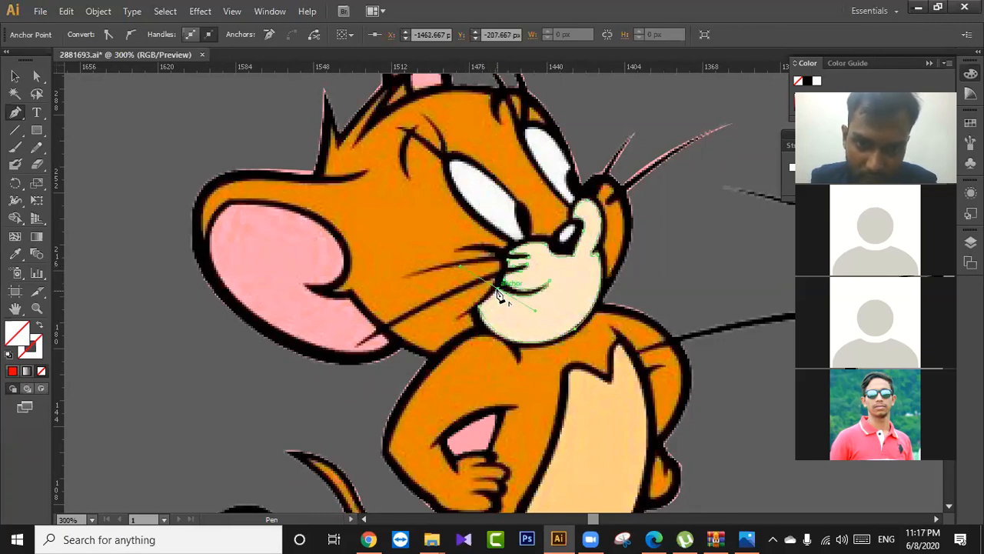
Close the muzzle outline at its left starting corner and fill it with the muzzle's cream colour using the Eyedropper.
{"action": "left_click", "coordinate": [477, 307]}
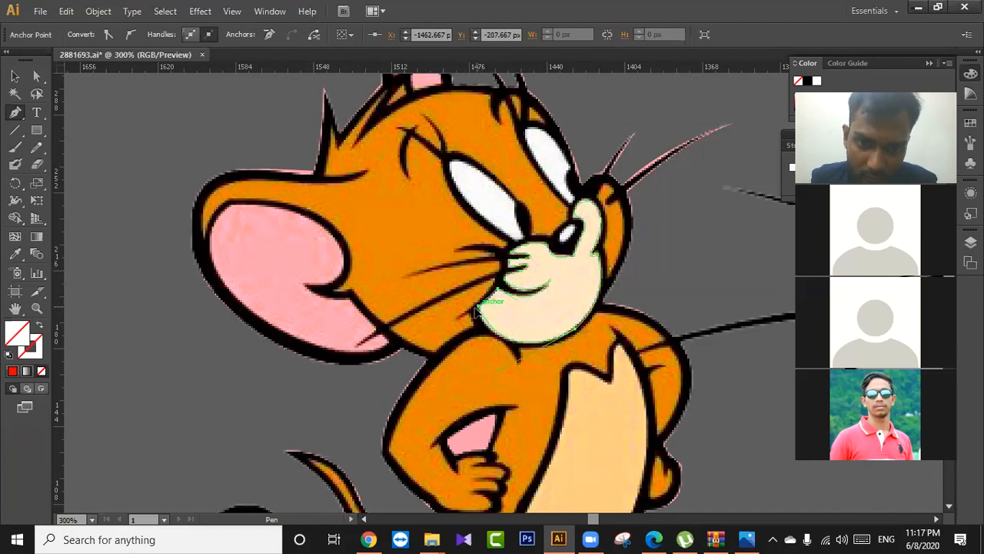
{"action": "left_click", "coordinate": [476, 308]}
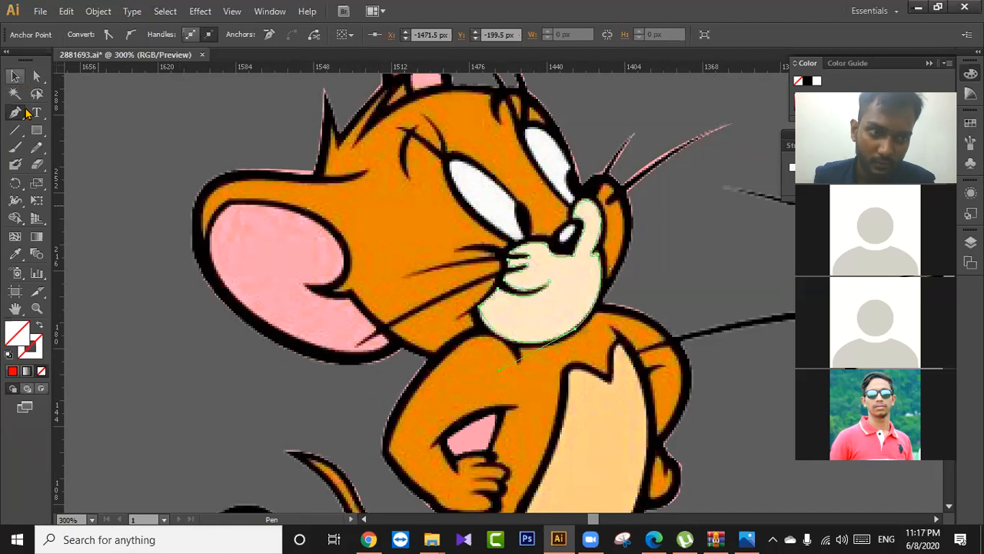
{"action": "left_click", "coordinate": [14, 253]}
{"action": "left_click", "coordinate": [577, 285]}
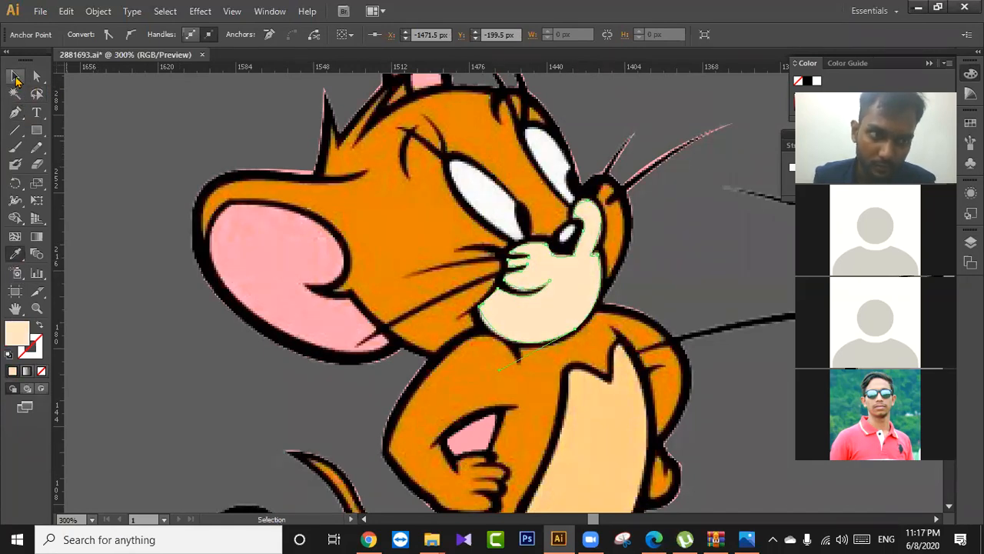
Trace the lower edge of the left eye's white from its inner corner to its outer corner with the Pen tool, and begin the upper edge.
{"action": "left_click", "coordinate": [15, 113]}
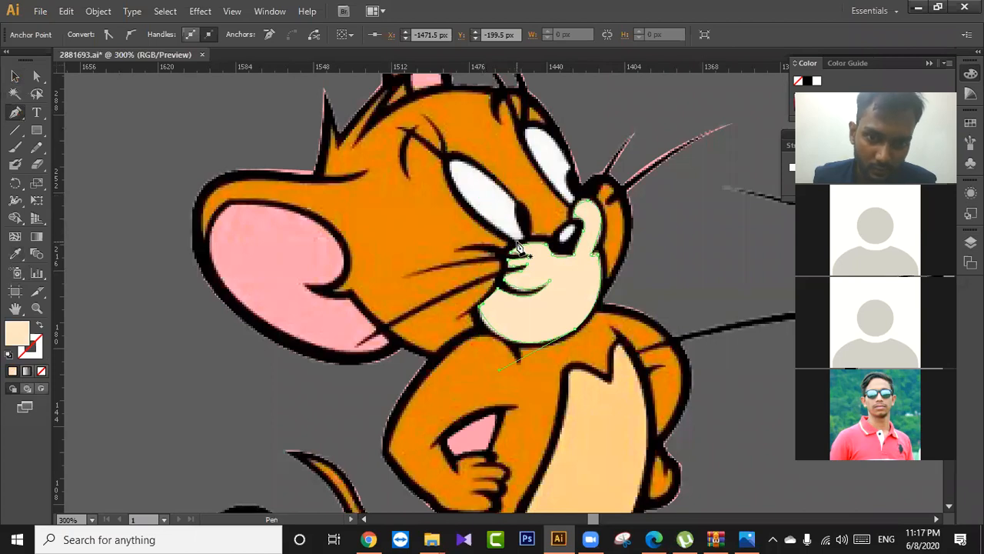
{"action": "left_click", "coordinate": [516, 241]}
{"action": "left_click_drag", "start_coordinate": [451, 162], "coordinate": [452, 123]}
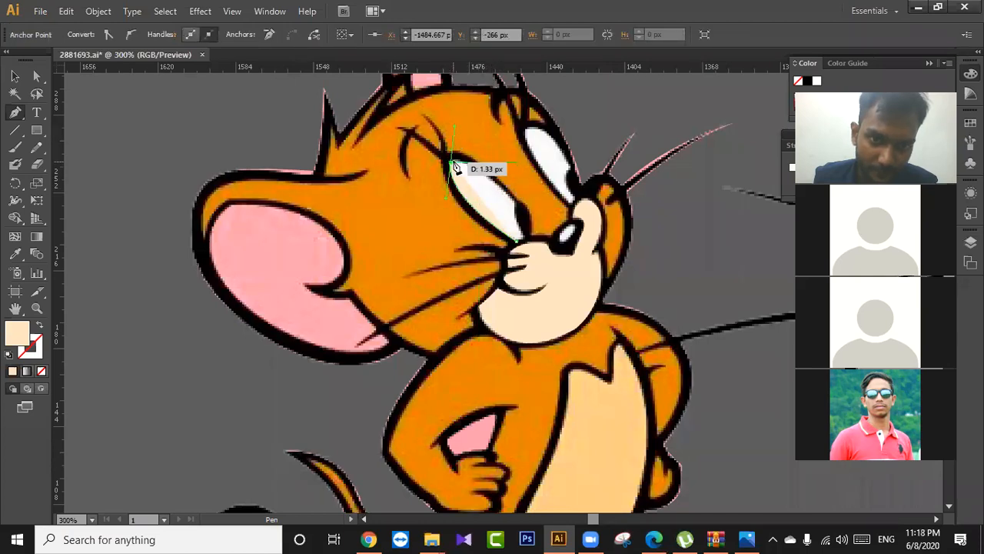
{"action": "key", "text": "ctrl"}
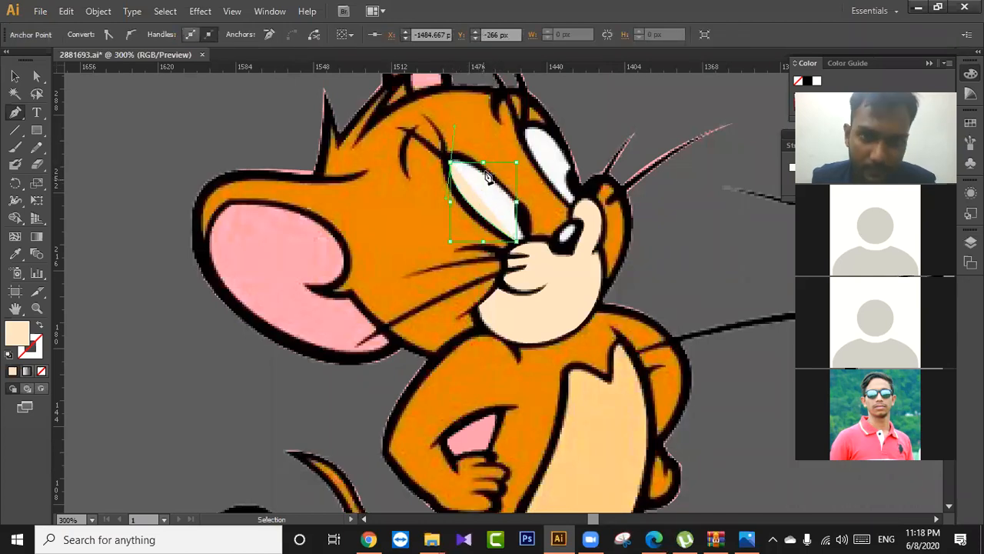
{"action": "key", "text": "ctrl"}
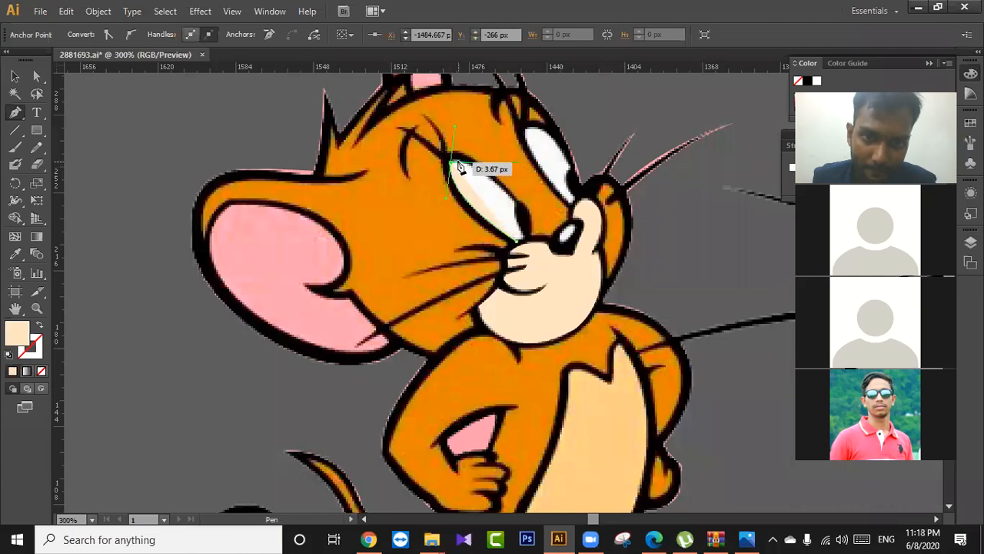
{"action": "key", "text": "ctrl"}
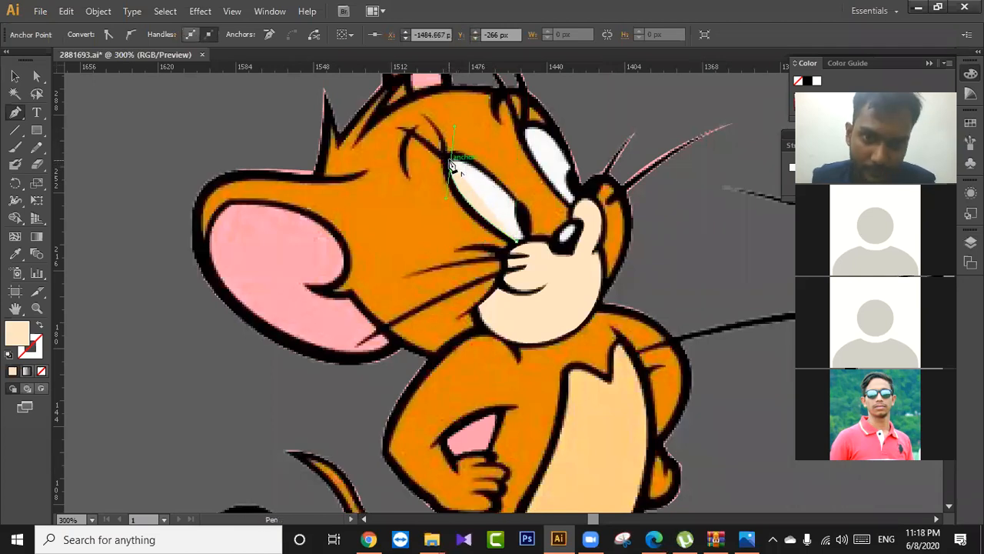
{"action": "left_click_drag", "start_coordinate": [451, 167], "coordinate": [489, 177]}
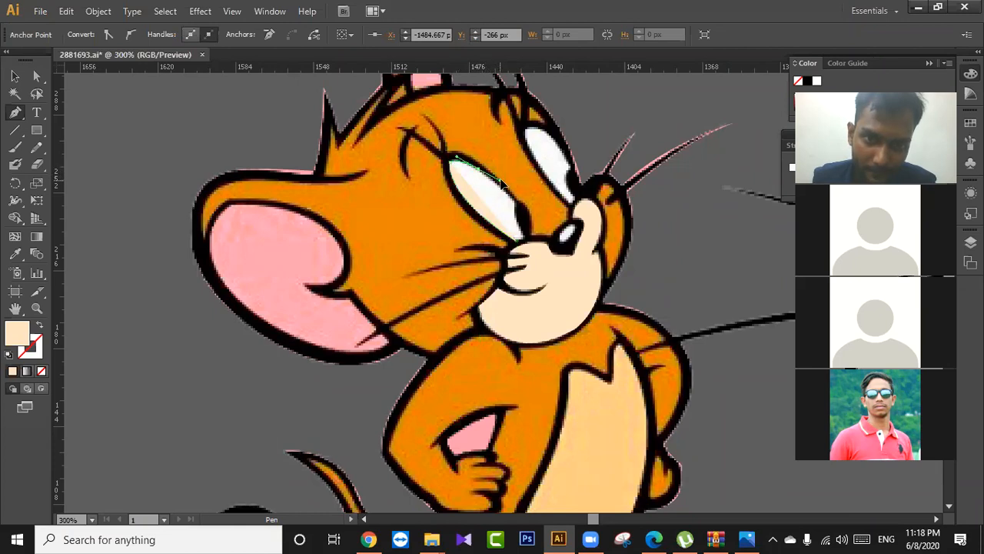
Trace the left eye's upper edge and along the pupil, close the path at the inner corner, and undo the shape's accidental move.
{"action": "left_click_drag", "start_coordinate": [500, 181], "coordinate": [517, 201]}
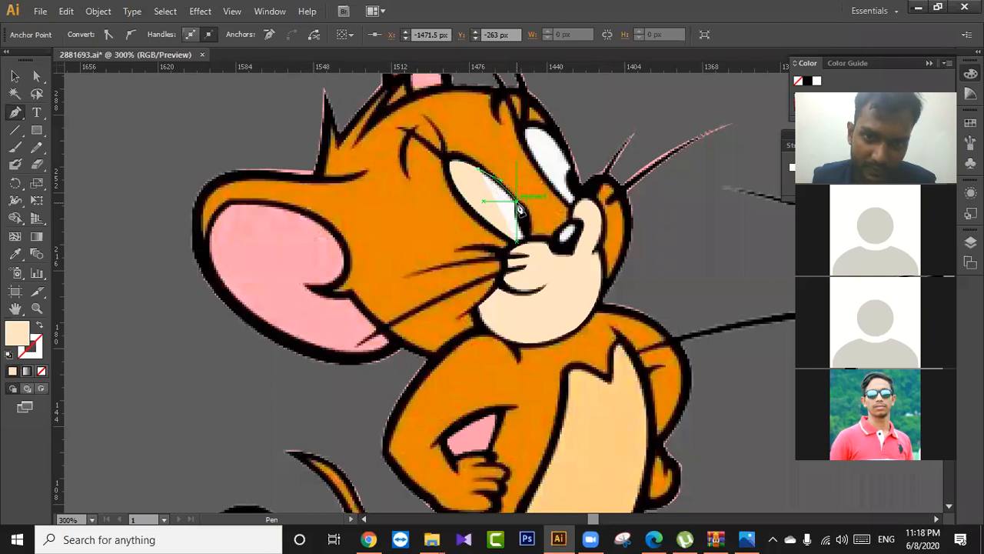
{"action": "left_click", "coordinate": [521, 235]}
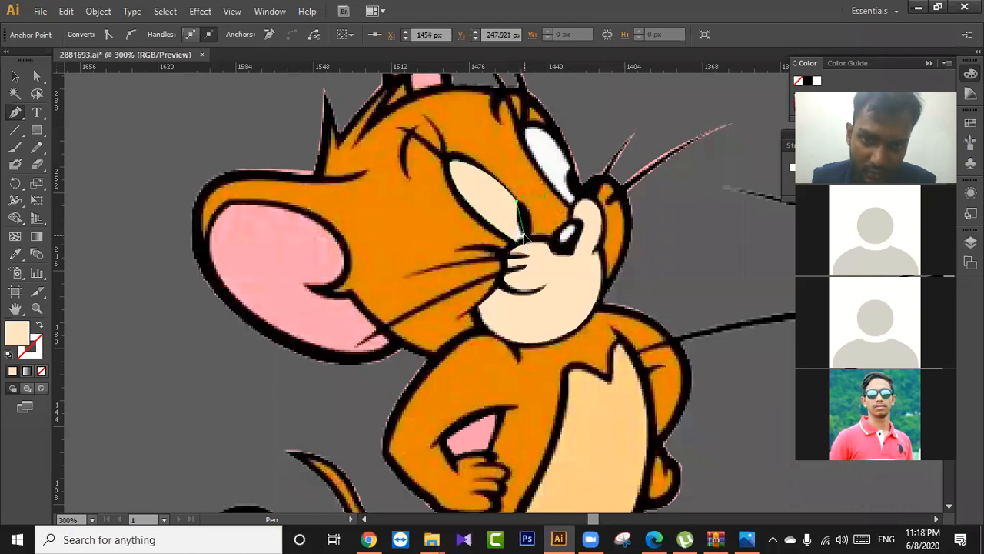
{"action": "left_click_drag", "start_coordinate": [535, 245], "coordinate": [536, 244]}
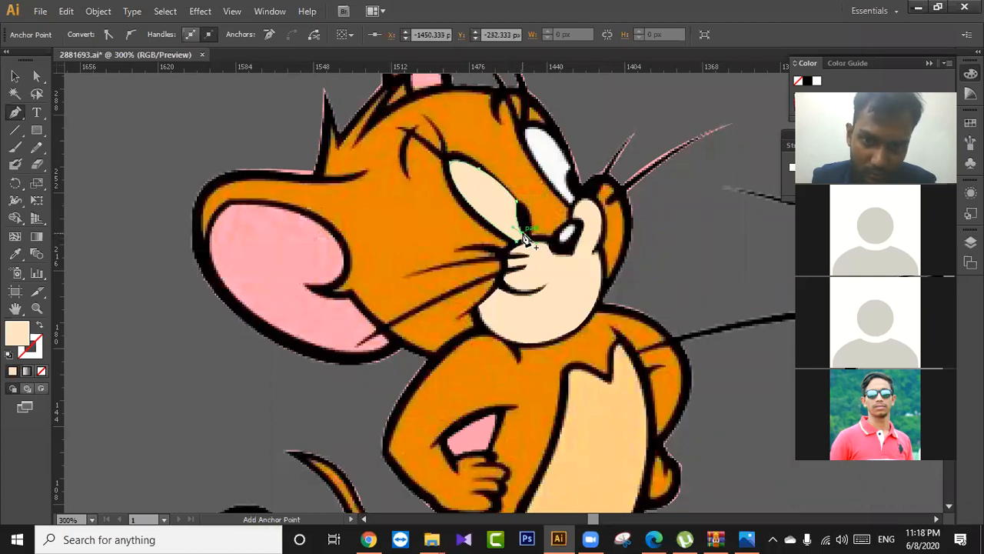
{"action": "left_click", "coordinate": [513, 242]}
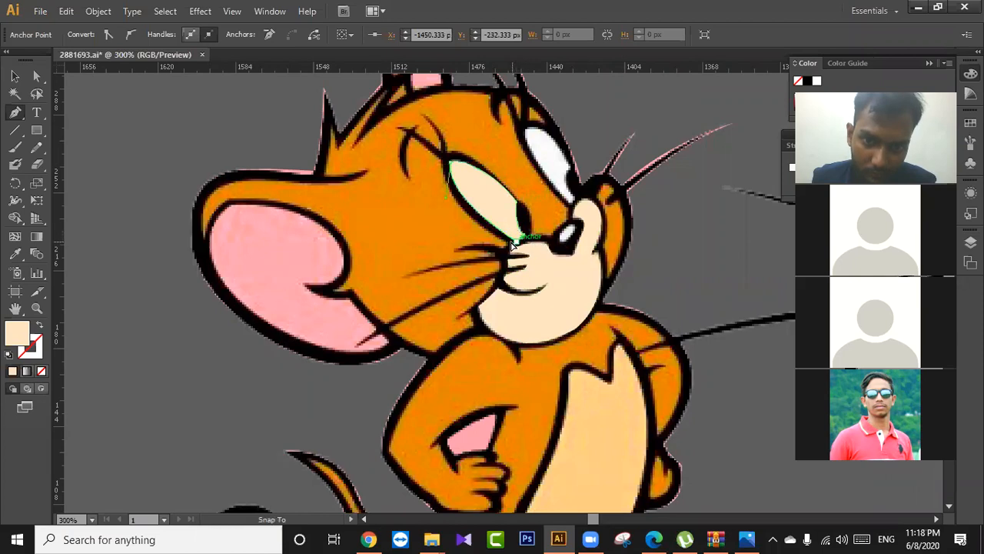
{"action": "left_click", "coordinate": [515, 242]}
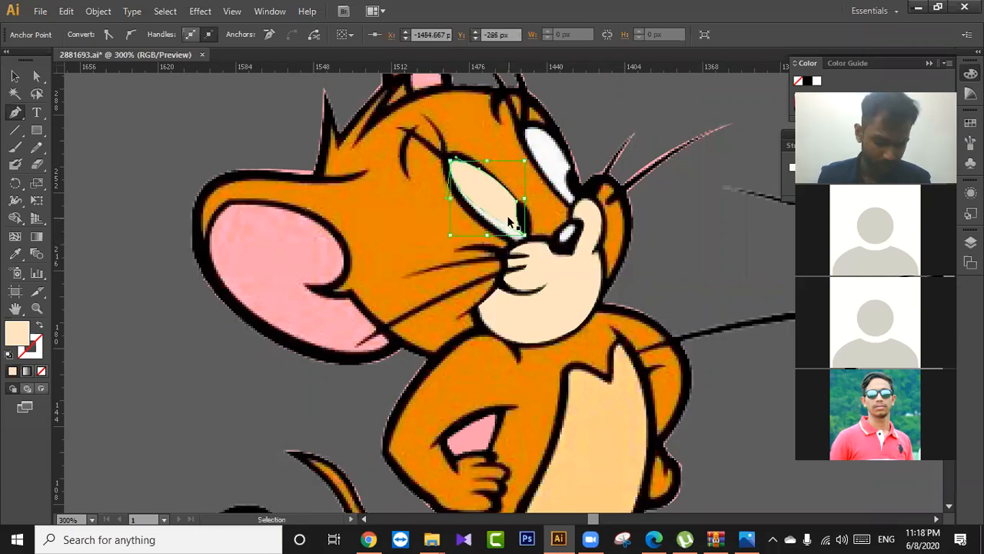
{"action": "key", "text": "ctrl+z"}
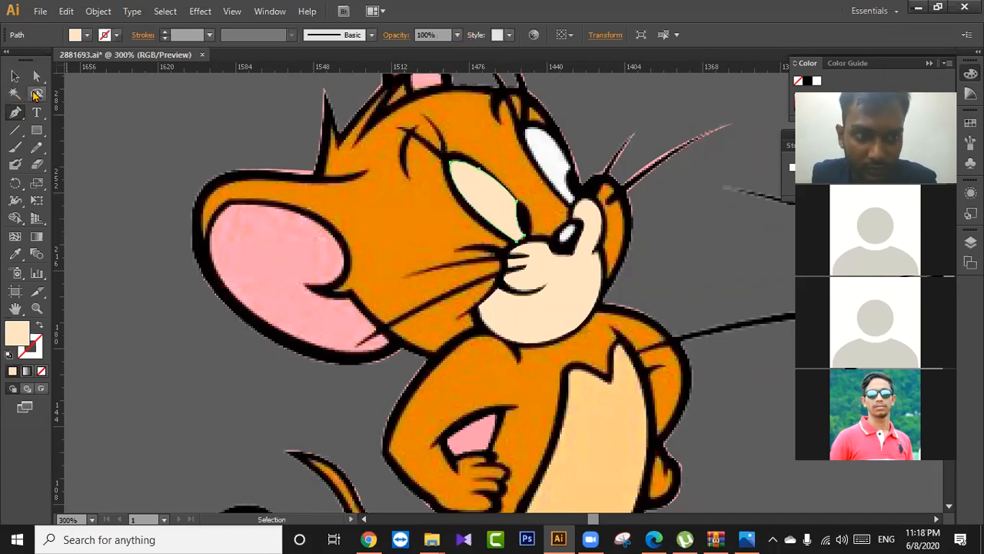
Swap the left eye shape's fill and stroke colours, leaving it unfilled, and give its outline the dark blue swatch.
{"action": "key", "text": "space"}
{"action": "left_click_drag", "start_coordinate": [488, 165], "coordinate": [416, 212]}
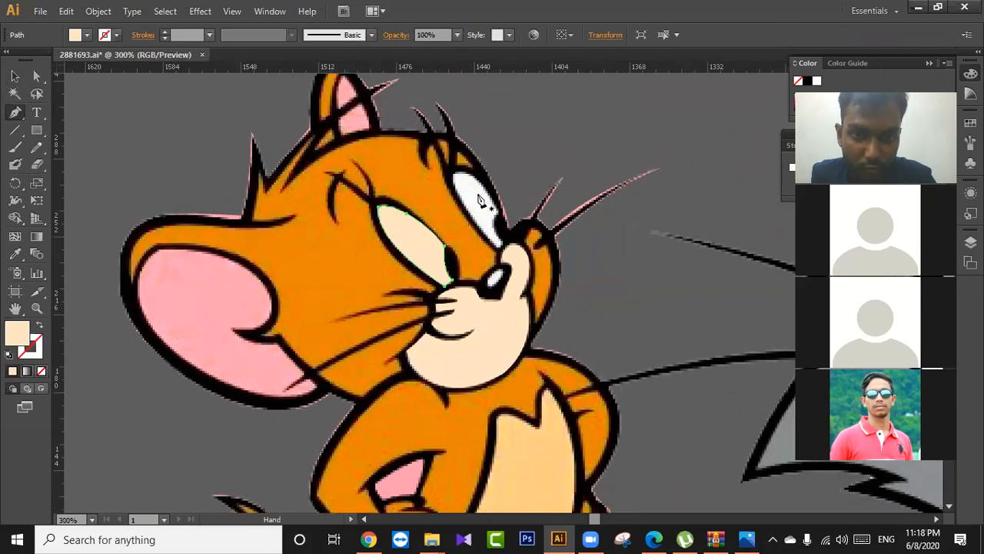
{"action": "scroll", "coordinate": [493, 199], "scroll_direction": "up", "scroll_amount": 1}
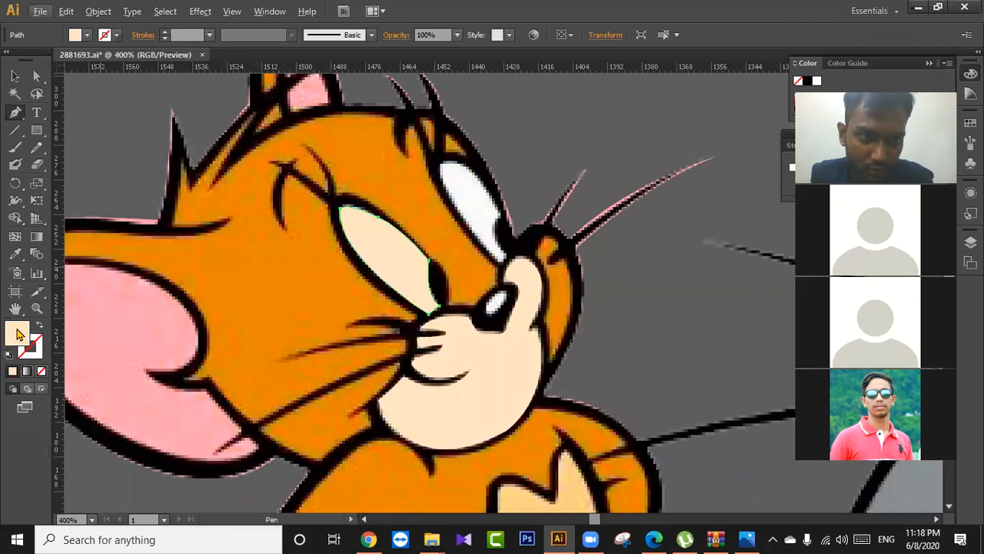
{"action": "left_click", "coordinate": [39, 326]}
{"action": "left_click", "coordinate": [41, 356]}
{"action": "left_click", "coordinate": [116, 34]}
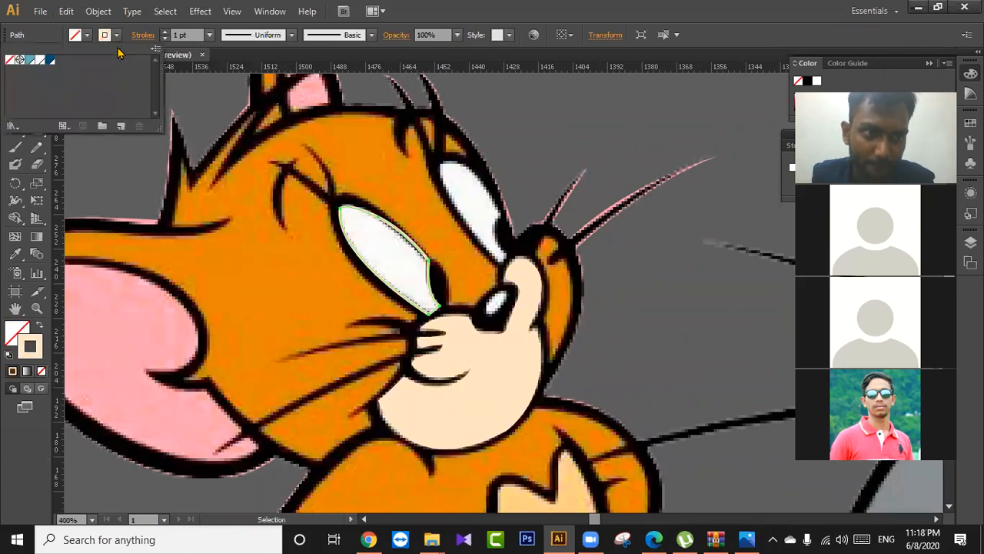
{"action": "left_click", "coordinate": [47, 61]}
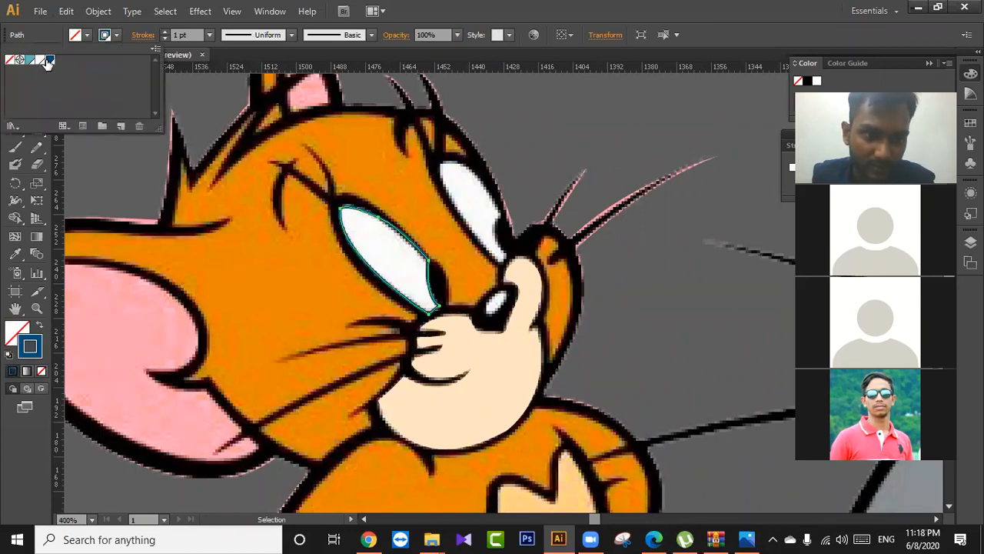
{"action": "key", "text": "p"}
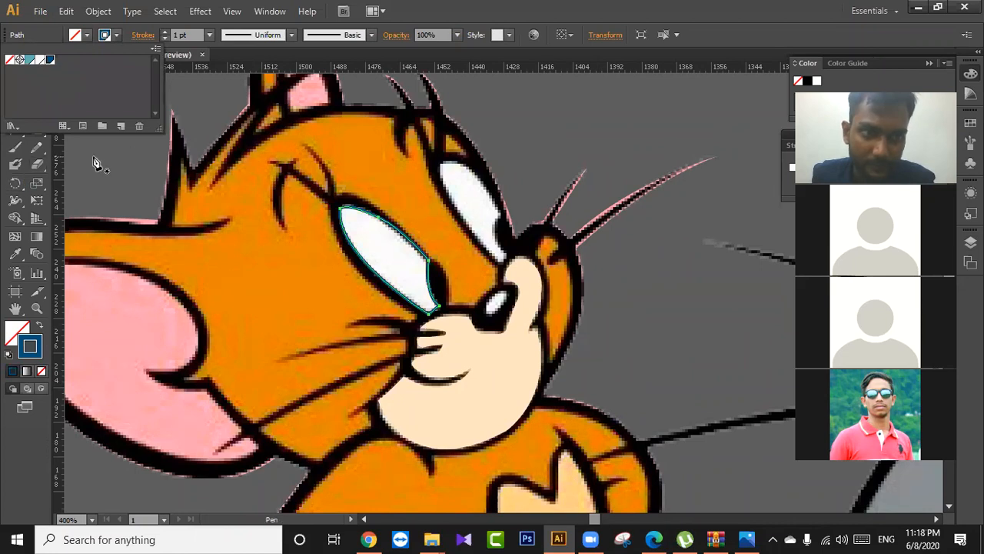
{"action": "left_click", "coordinate": [562, 7]}
{"action": "left_click", "coordinate": [503, 262]}
{"action": "left_click_drag", "start_coordinate": [467, 223], "coordinate": [433, 143]}
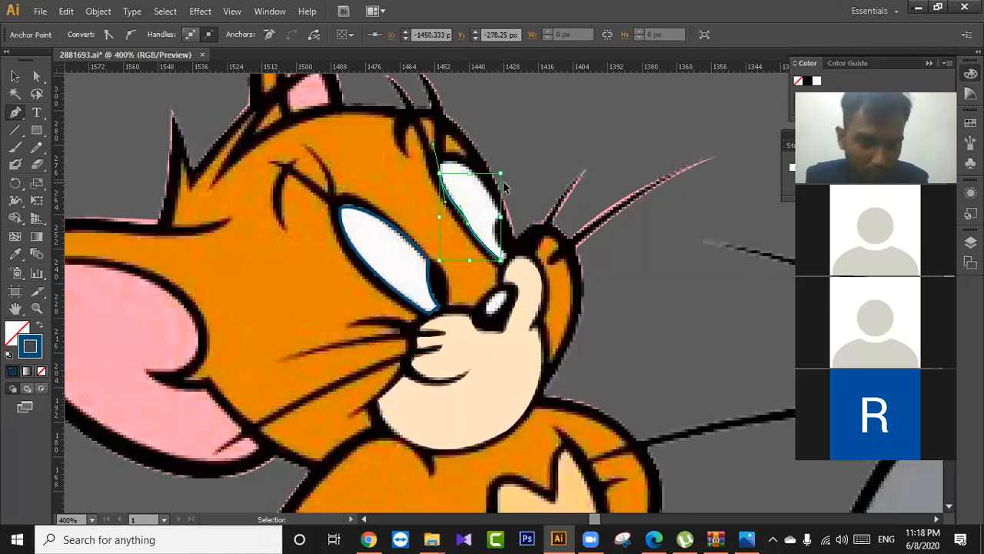
{"action": "left_click", "coordinate": [501, 261]}
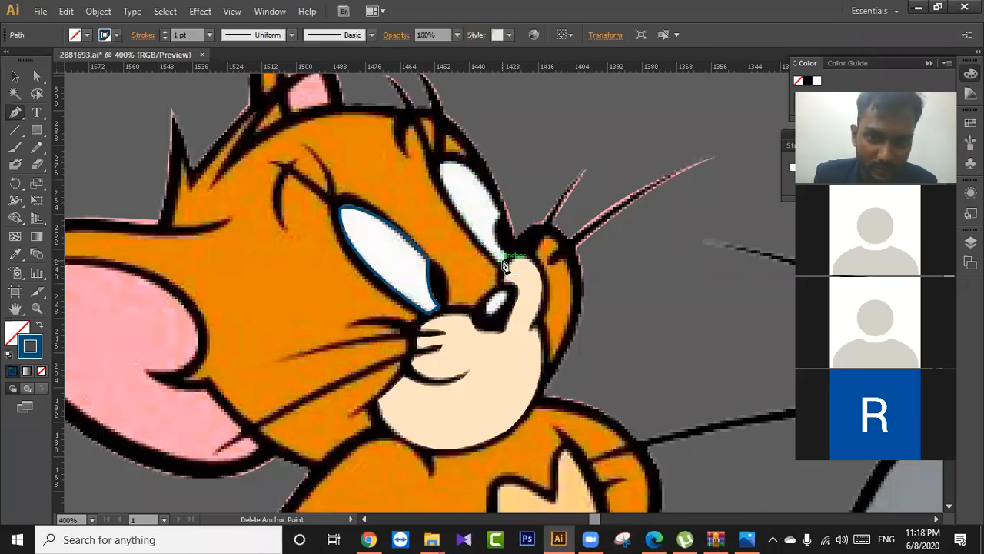
Begin the right eye's white with the Pen tool, tracing a curve from its lower inner corner up its left edge.
{"action": "scroll", "coordinate": [501, 271], "scroll_direction": "up", "scroll_amount": 1}
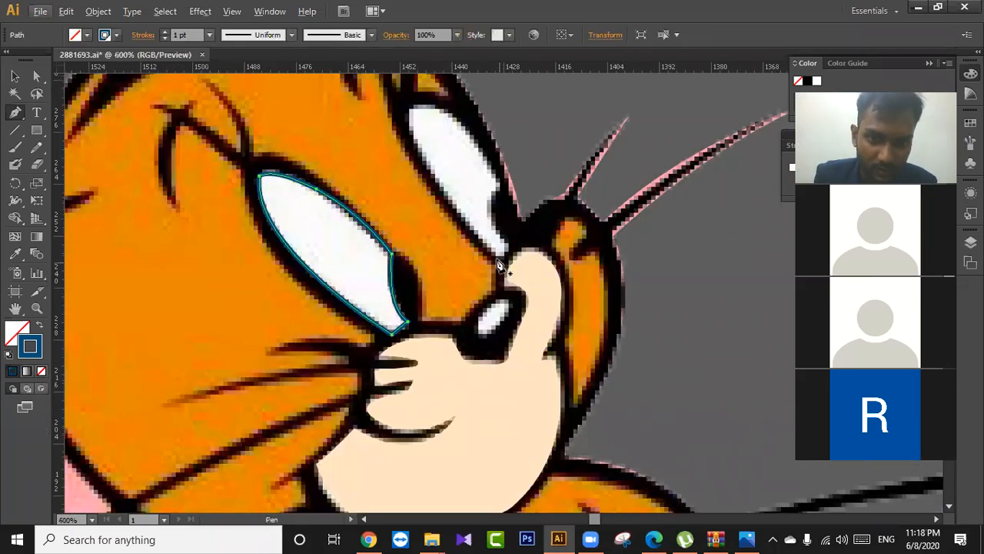
{"action": "scroll", "coordinate": [502, 273], "scroll_direction": "down", "scroll_amount": 1}
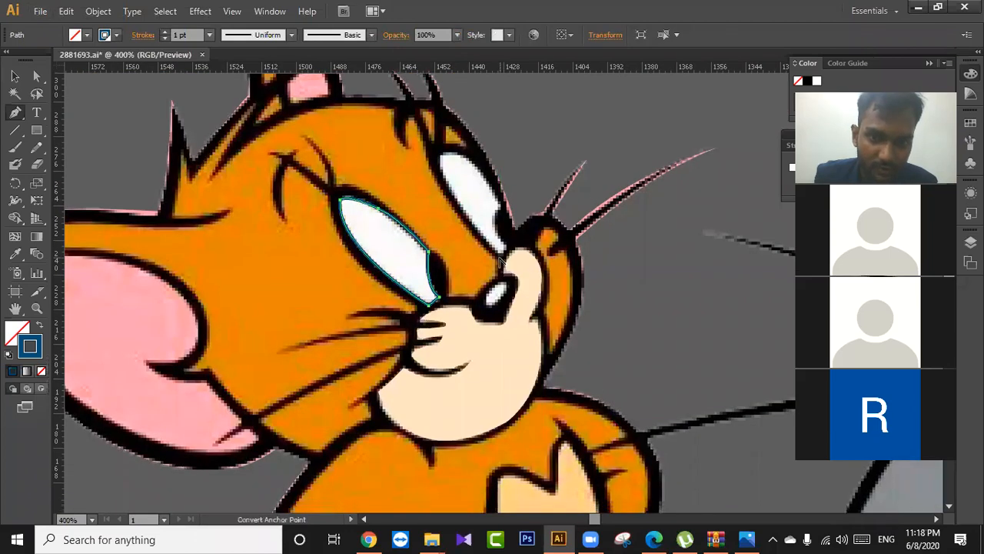
{"action": "scroll", "coordinate": [501, 269], "scroll_direction": "down", "scroll_amount": 1}
{"action": "scroll", "coordinate": [503, 263], "scroll_direction": "down", "scroll_amount": 1}
{"action": "left_click", "coordinate": [503, 254]}
{"action": "left_click_drag", "start_coordinate": [477, 224], "coordinate": [465, 204]}
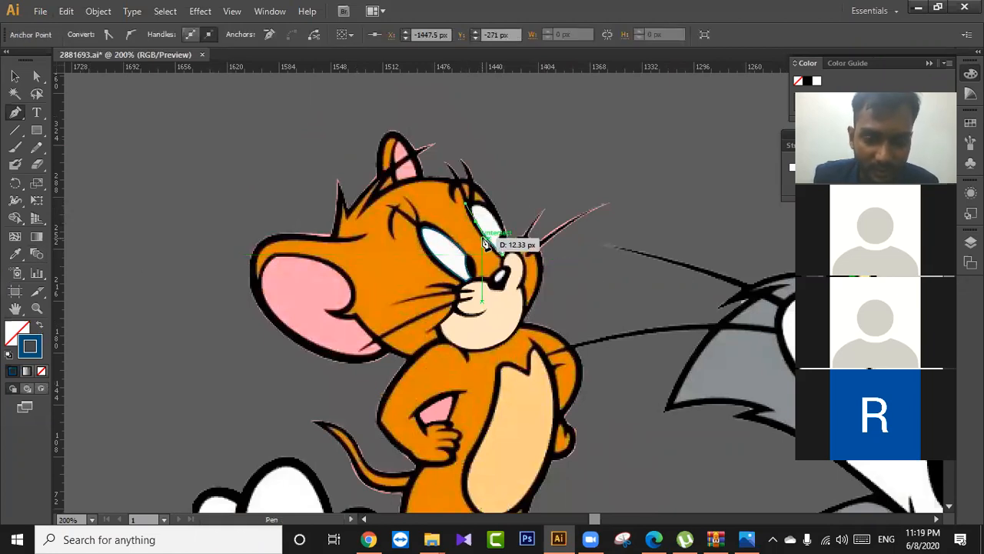
Remove the stroke, trace the right eye's upper edge and along the pupil, and close the path at the lower corner.
{"action": "left_click", "coordinate": [41, 371]}
{"action": "scroll", "coordinate": [469, 230], "scroll_direction": "up", "scroll_amount": 2}
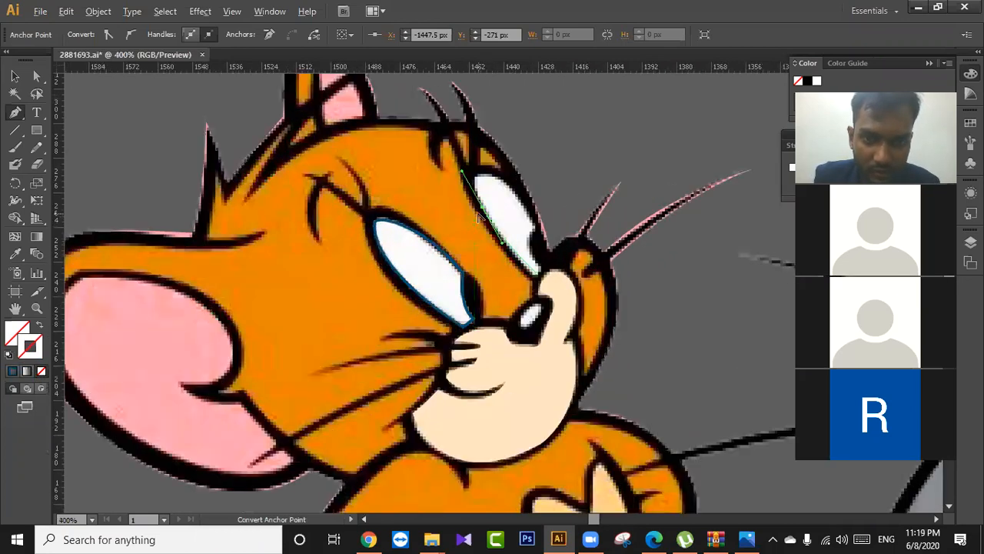
{"action": "left_click_drag", "start_coordinate": [480, 177], "coordinate": [495, 177]}
{"action": "key", "text": "ctrl+z"}
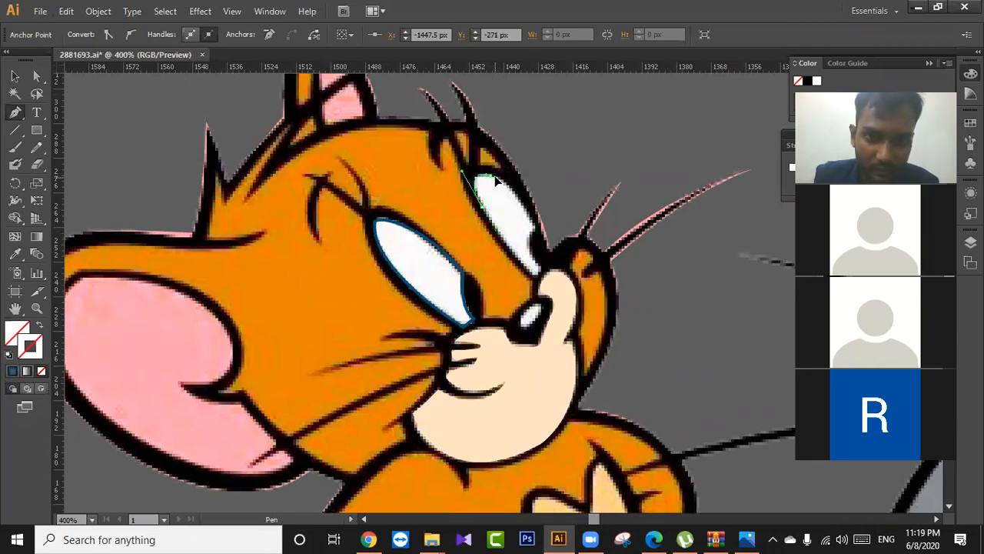
{"action": "mouse_move", "coordinate": [536, 228]}
{"action": "left_mouse_down"}
{"action": "mouse_move", "coordinate": [551, 264]}
{"action": "mouse_move", "coordinate": [533, 256]}
{"action": "mouse_move", "coordinate": [538, 271]}
{"action": "left_mouse_up"}
{"action": "left_click", "coordinate": [536, 228]}
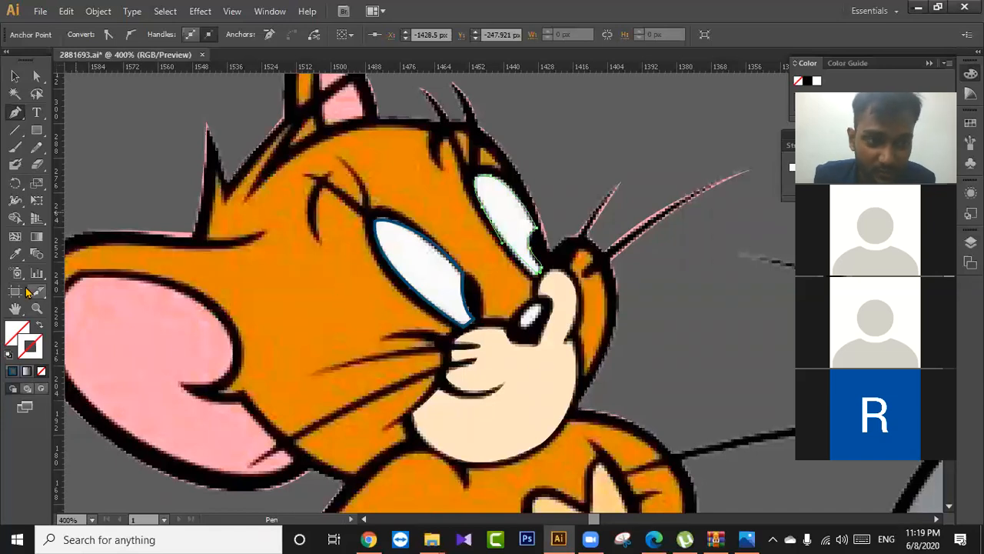
Fill the right eye shape with white sampled from the reference eye using the Eyedropper, and deselect it.
{"action": "left_click", "coordinate": [15, 254]}
{"action": "left_click", "coordinate": [499, 210]}
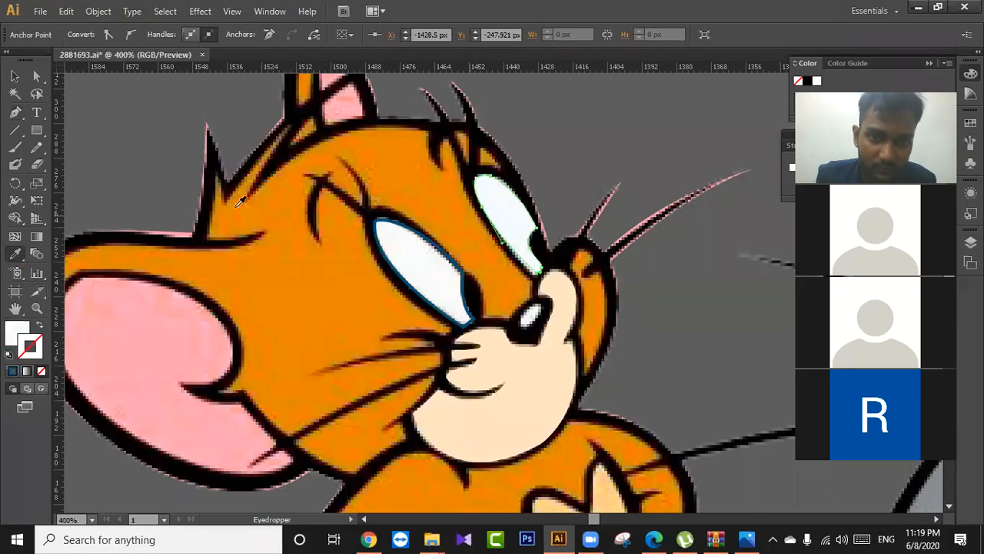
{"action": "left_click", "coordinate": [14, 75]}
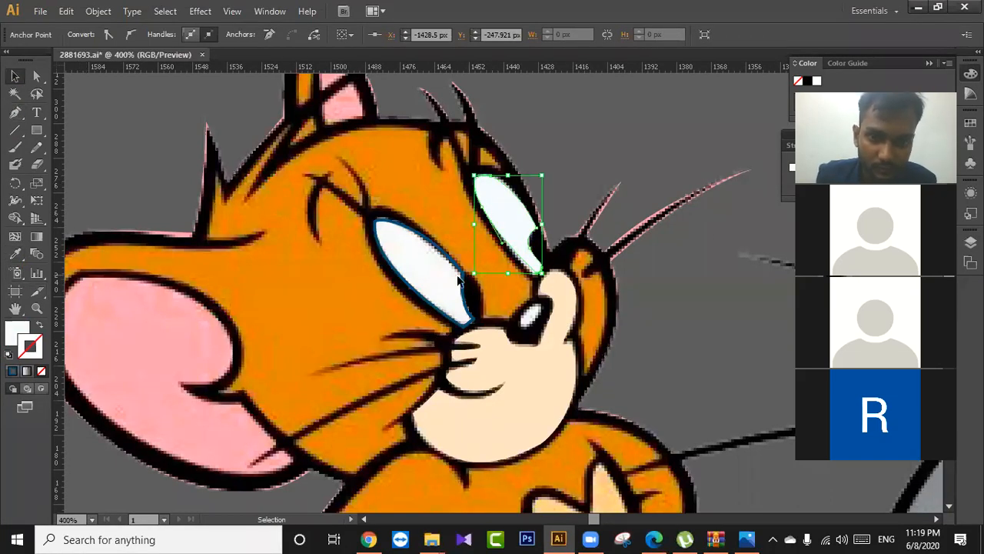
{"action": "left_click", "coordinate": [103, 136]}
{"action": "left_click", "coordinate": [513, 231]}
Remove the left eye shape's blue outline, fill it with the right eye's white using the Eyedropper, and deselect it.
{"action": "left_click", "coordinate": [418, 262]}
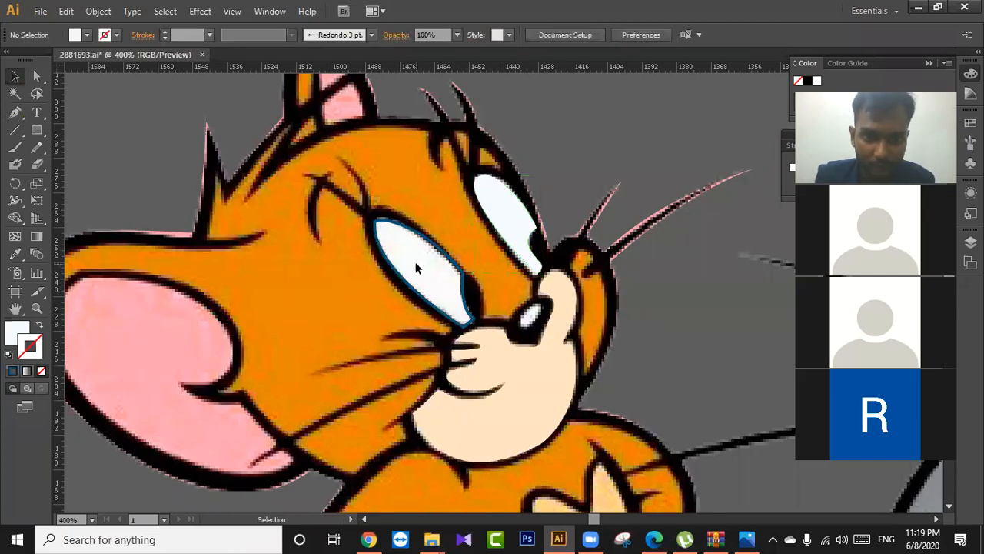
{"action": "left_click", "coordinate": [453, 259]}
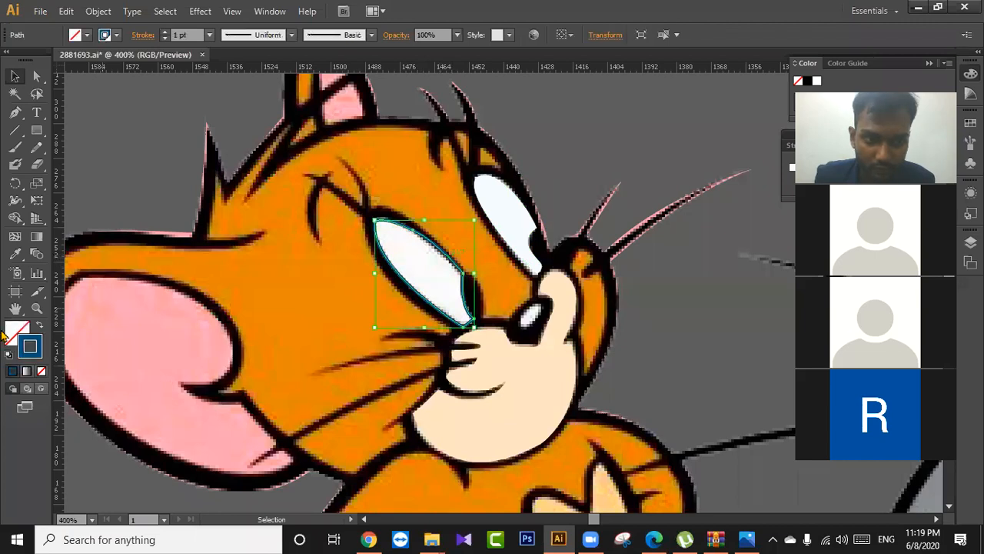
{"action": "left_click", "coordinate": [41, 326]}
{"action": "left_click", "coordinate": [14, 254]}
{"action": "left_click", "coordinate": [14, 330]}
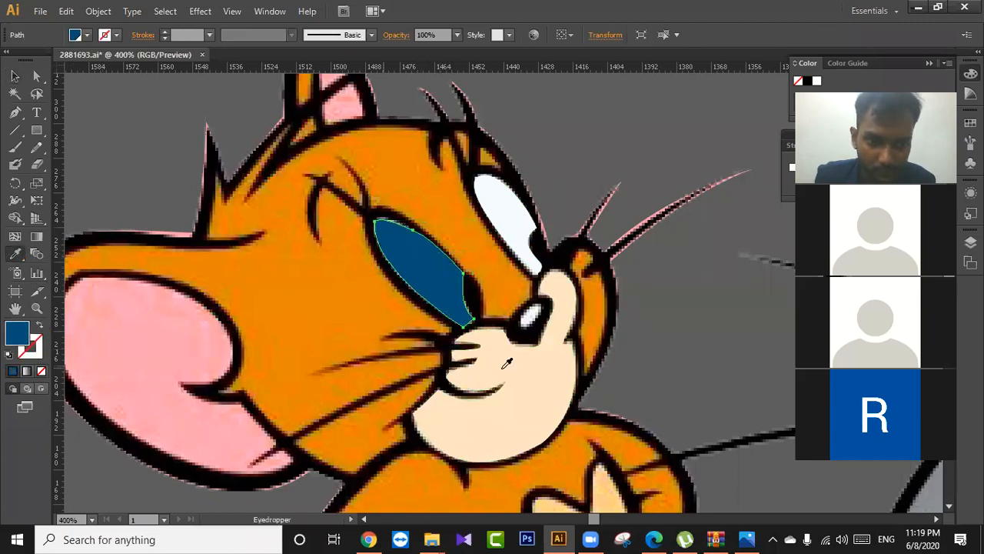
{"action": "left_click", "coordinate": [564, 363]}
{"action": "left_click", "coordinate": [501, 195]}
{"action": "key", "text": "v"}
{"action": "key", "text": "ctrl+shift+a"}
{"action": "left_click", "coordinate": [15, 112]}
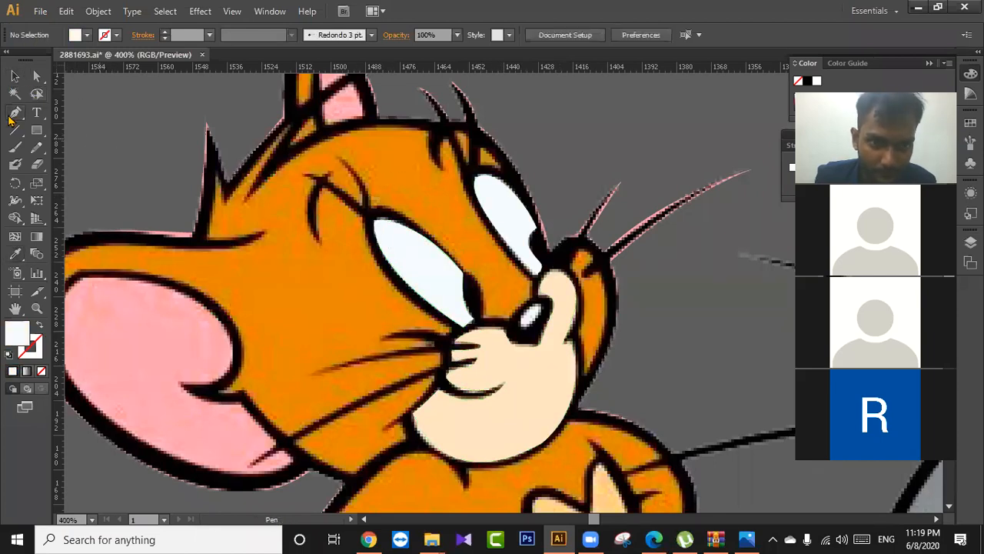
{"action": "scroll", "coordinate": [536, 293], "scroll_direction": "up", "scroll_amount": 1}
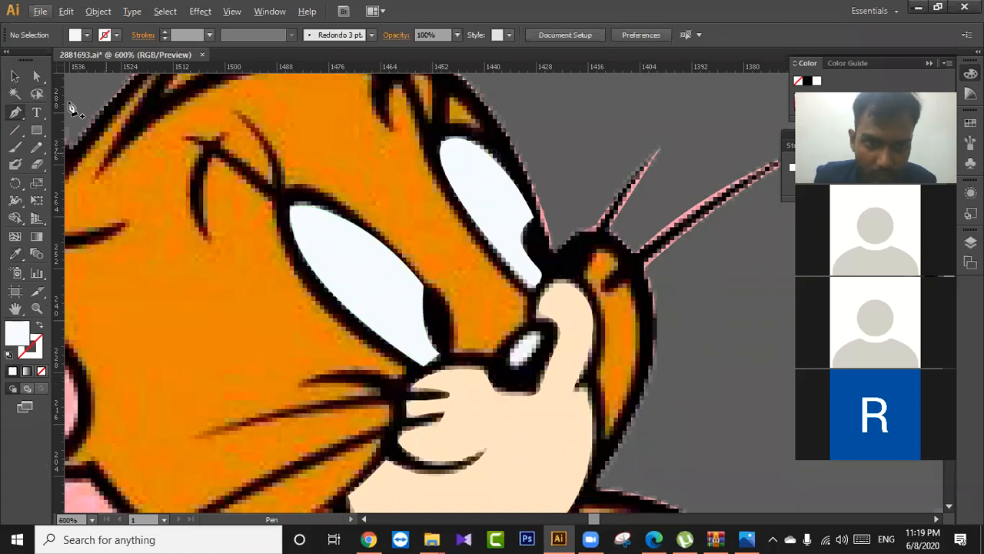
{"action": "left_click", "coordinate": [15, 76]}
{"action": "left_click", "coordinate": [336, 288]}
{"action": "left_click", "coordinate": [504, 224]}
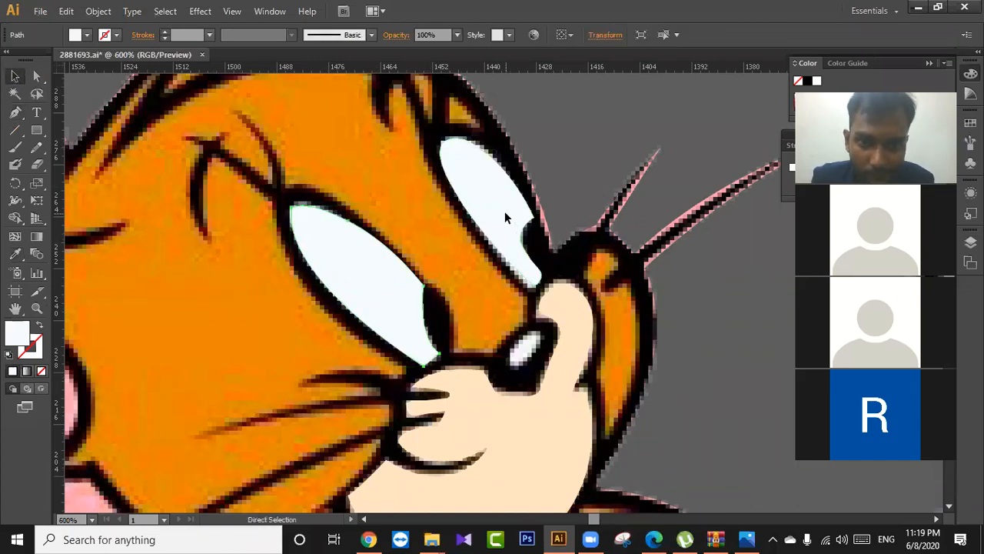
{"action": "left_click", "coordinate": [14, 112]}
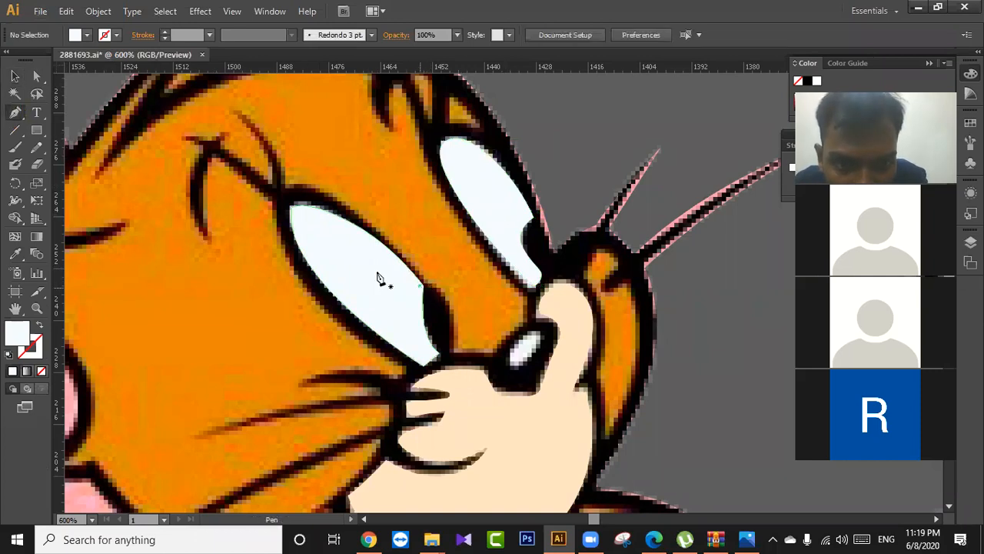
{"action": "left_click", "coordinate": [15, 75]}
{"action": "left_click", "coordinate": [334, 260]}
{"action": "left_click", "coordinate": [541, 201]}
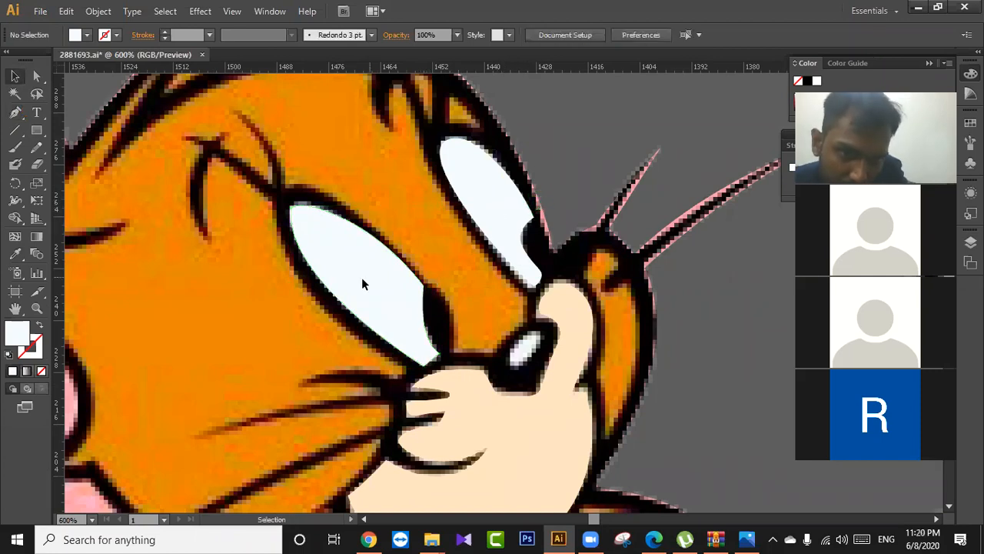
Trace the left eye's pupil with the Pen tool as a closed curved shape starting at its upper tip.
{"action": "left_click", "coordinate": [14, 112]}
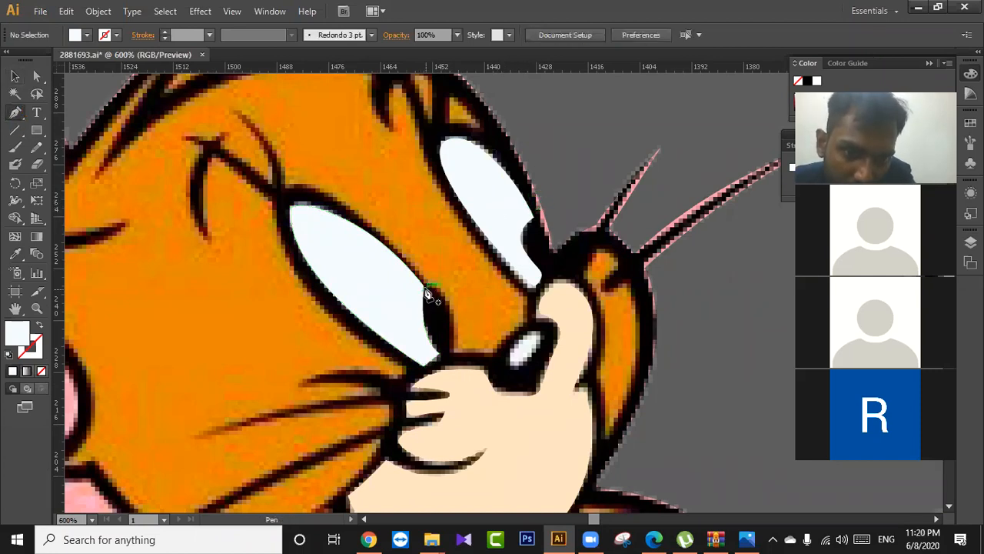
{"action": "left_click", "coordinate": [424, 287]}
{"action": "left_click_drag", "start_coordinate": [454, 344], "coordinate": [419, 348]}
{"action": "left_click", "coordinate": [454, 345]}
{"action": "left_click_drag", "start_coordinate": [424, 286], "coordinate": [433, 281]}
Fill the left pupil shape with black sampled from the reference outline using the Eyedropper, and deselect it.
{"action": "left_click", "coordinate": [16, 254]}
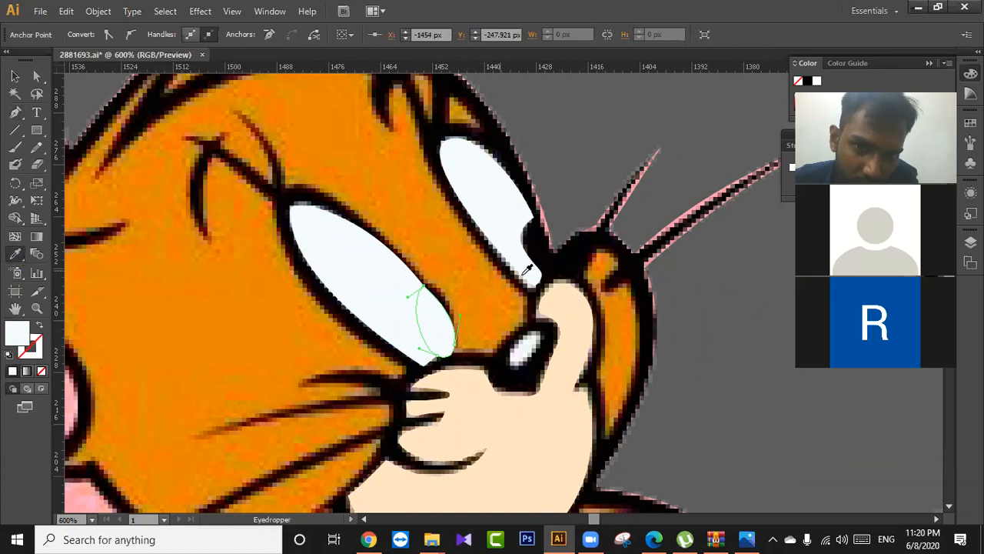
{"action": "left_click", "coordinate": [551, 260]}
{"action": "left_click", "coordinate": [15, 76]}
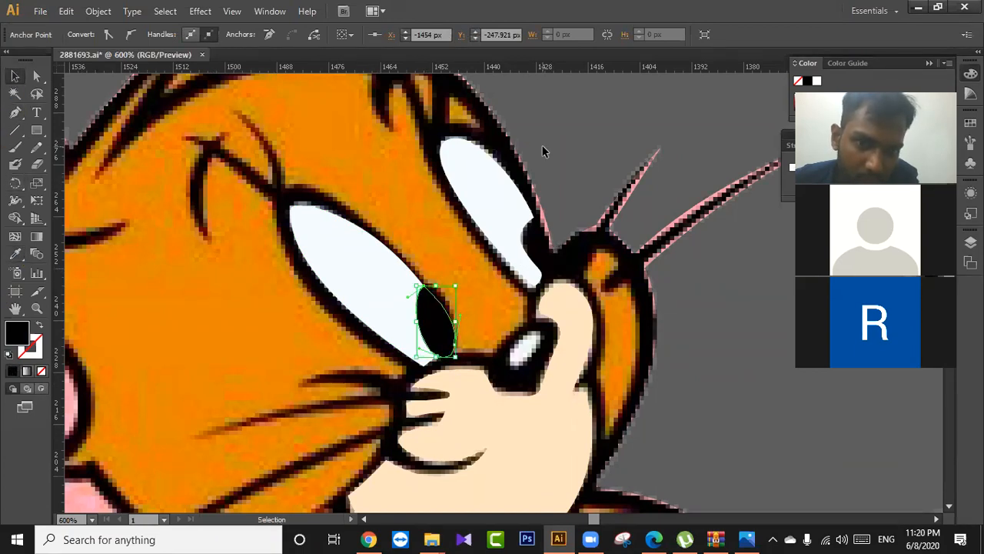
{"action": "left_click", "coordinate": [543, 149]}
Trace the right eye's pupil with the Pen tool as a closed, black-filled curved shape, redoing the misplaced second anchor.
{"action": "left_click", "coordinate": [16, 112]}
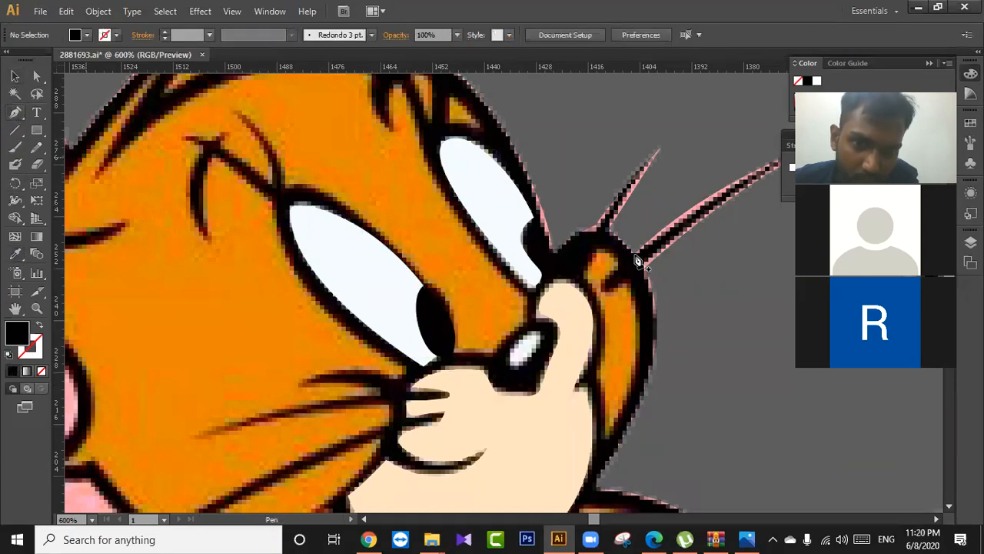
{"action": "left_click", "coordinate": [534, 219]}
{"action": "left_click", "coordinate": [550, 244]}
{"action": "key", "text": "ctrl+z"}
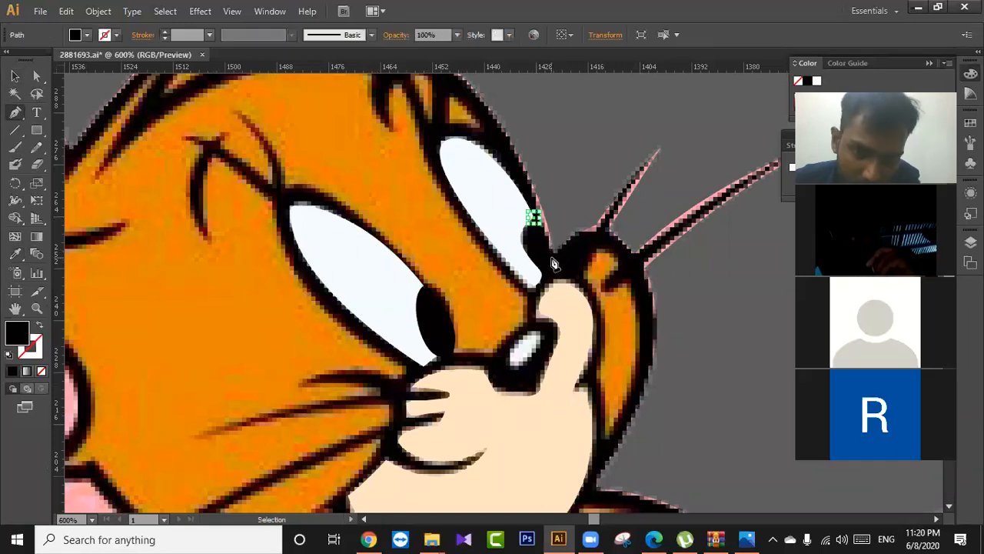
{"action": "left_click", "coordinate": [551, 250]}
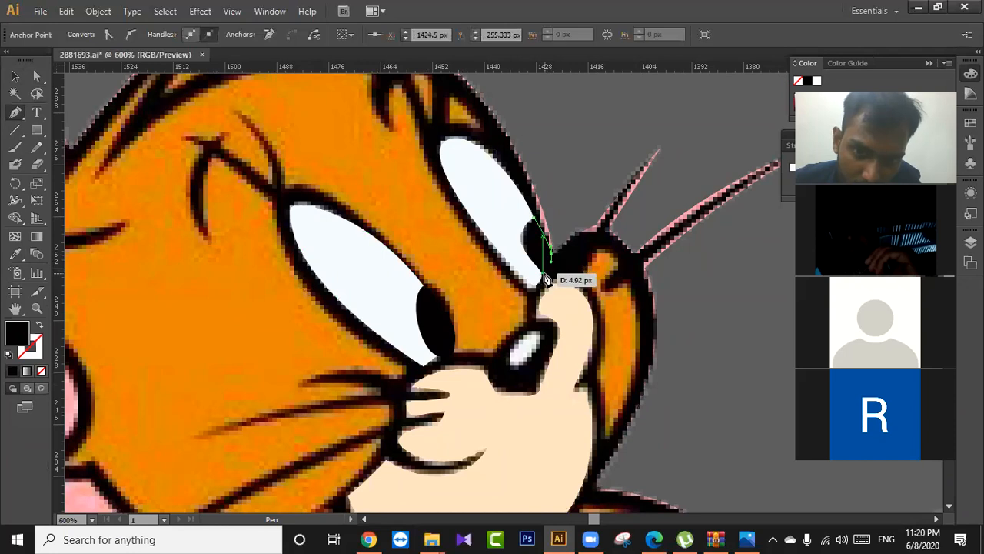
{"action": "left_click", "coordinate": [543, 281]}
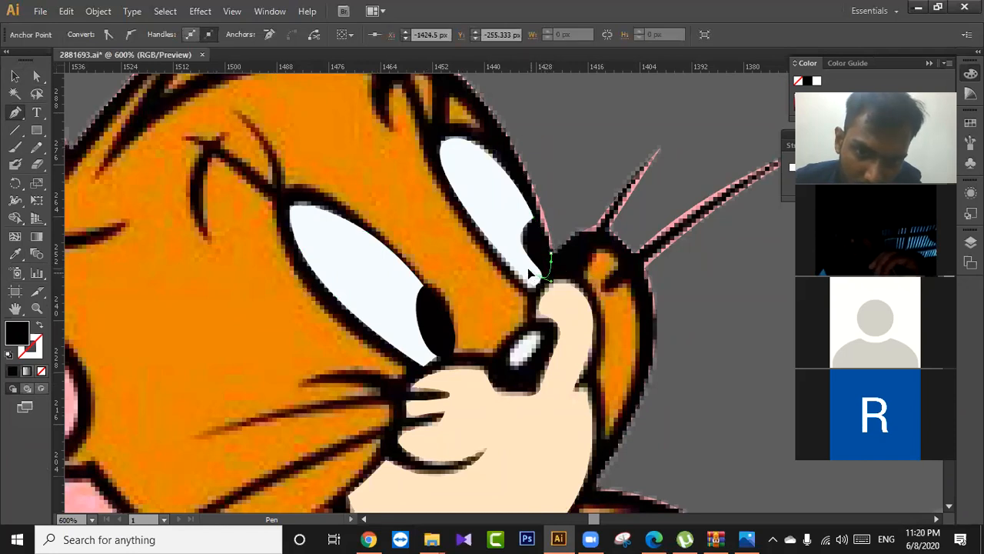
{"action": "left_click_drag", "start_coordinate": [520, 218], "coordinate": [541, 226]}
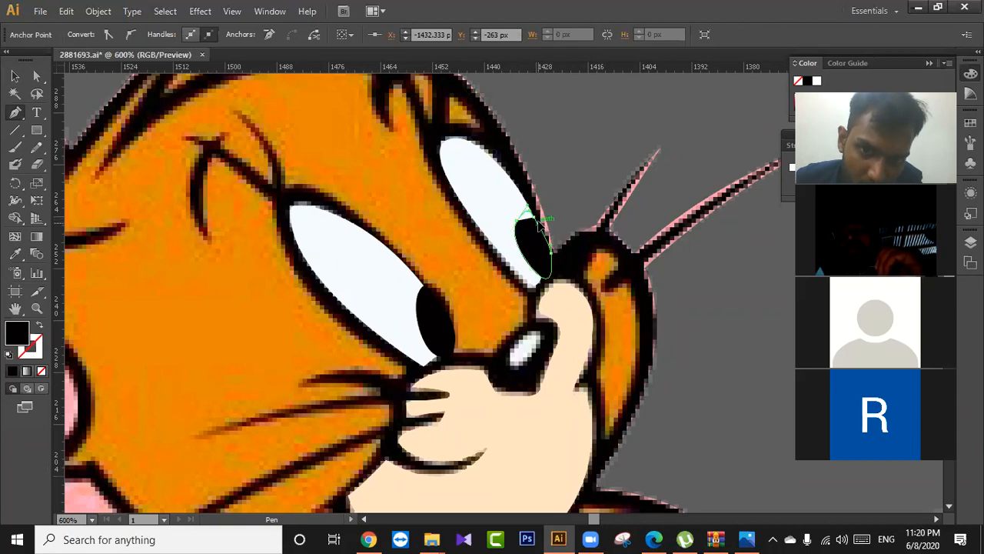
{"action": "key", "text": "v"}
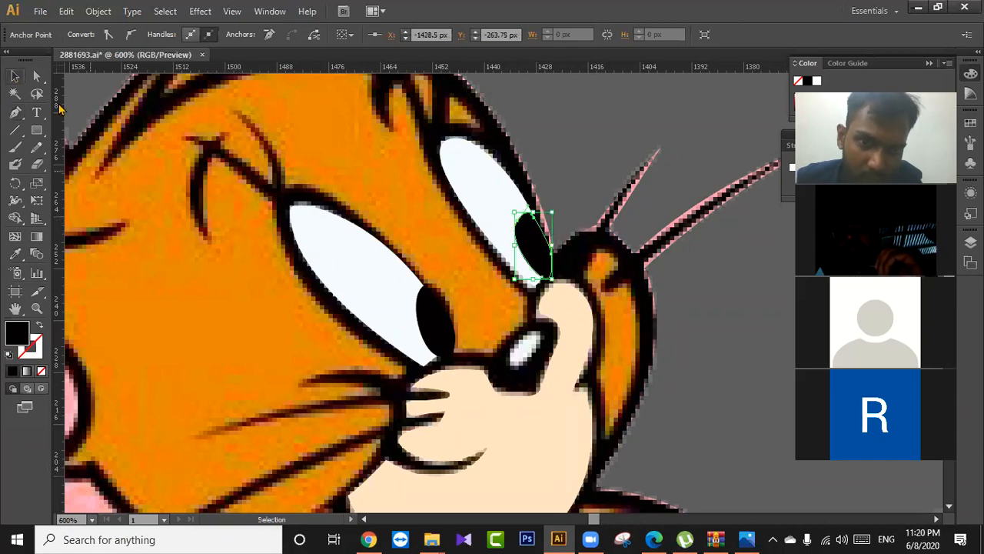
{"action": "left_click", "coordinate": [534, 243]}
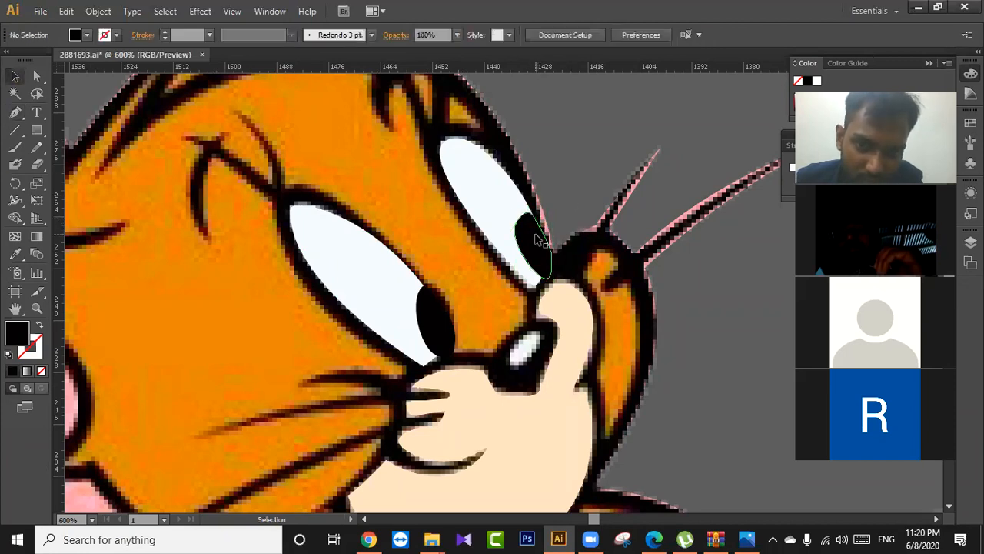
{"action": "left_click", "coordinate": [433, 339], "text": "shift"}
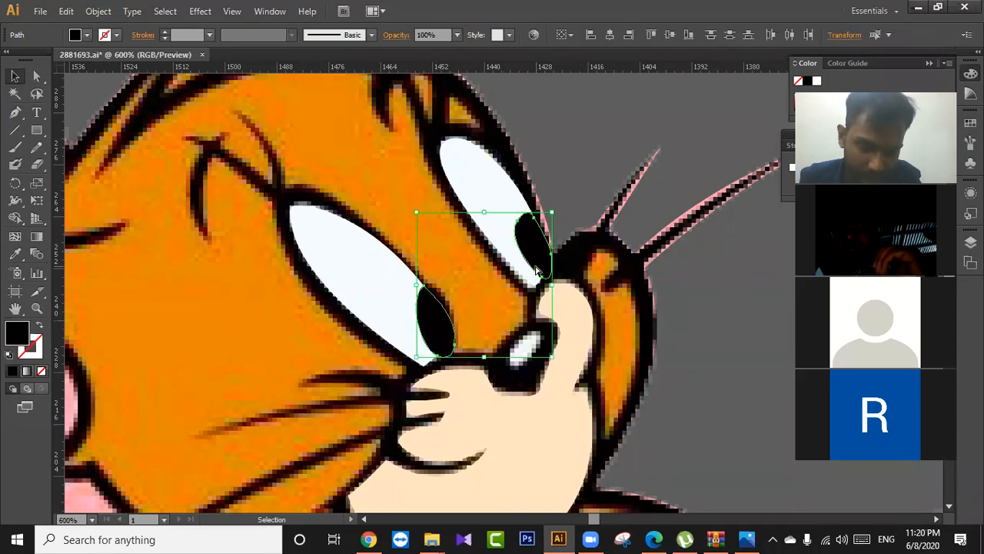
{"action": "key", "text": "a"}
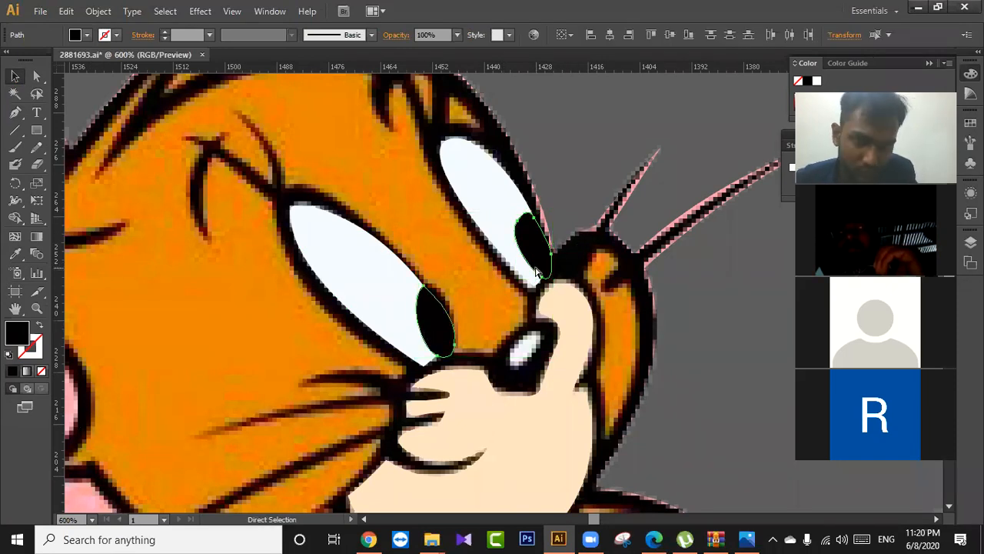
{"action": "key", "text": "v"}
{"action": "left_click", "coordinate": [586, 219]}
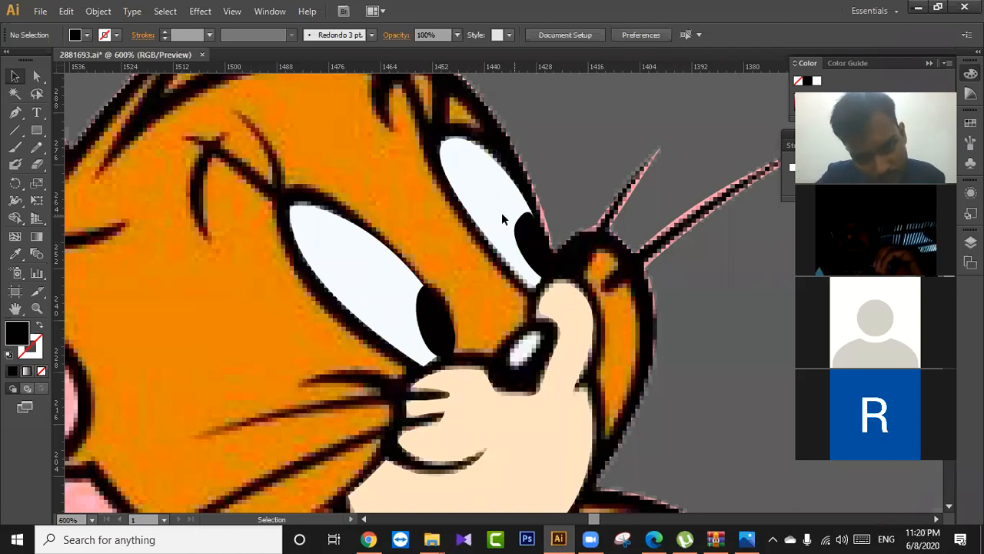
{"action": "left_click_drag", "start_coordinate": [490, 323], "coordinate": [441, 317]}
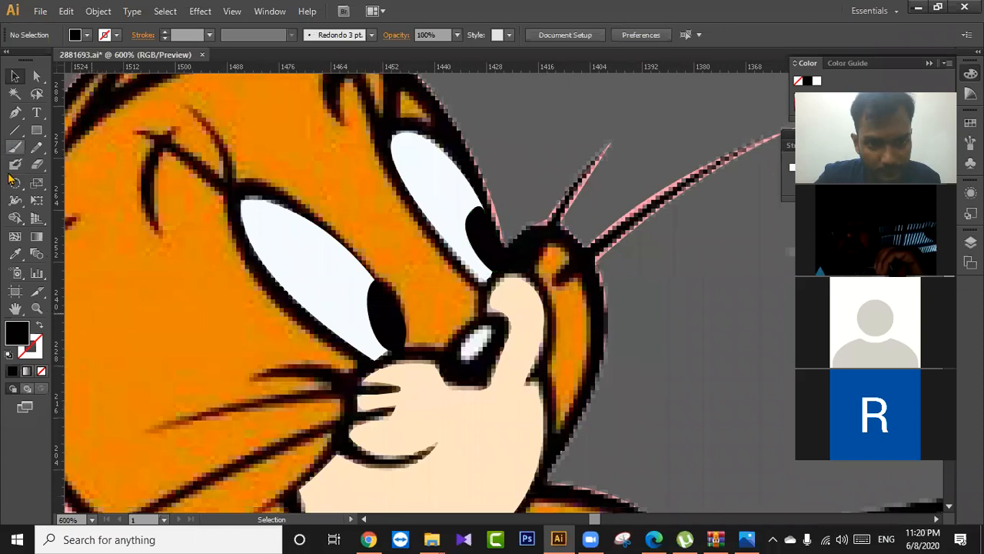
{"action": "scroll", "coordinate": [75, 285], "scroll_direction": "down", "scroll_amount": 1, "text": "alt"}
{"action": "left_click_drag", "start_coordinate": [129, 317], "coordinate": [233, 235]}
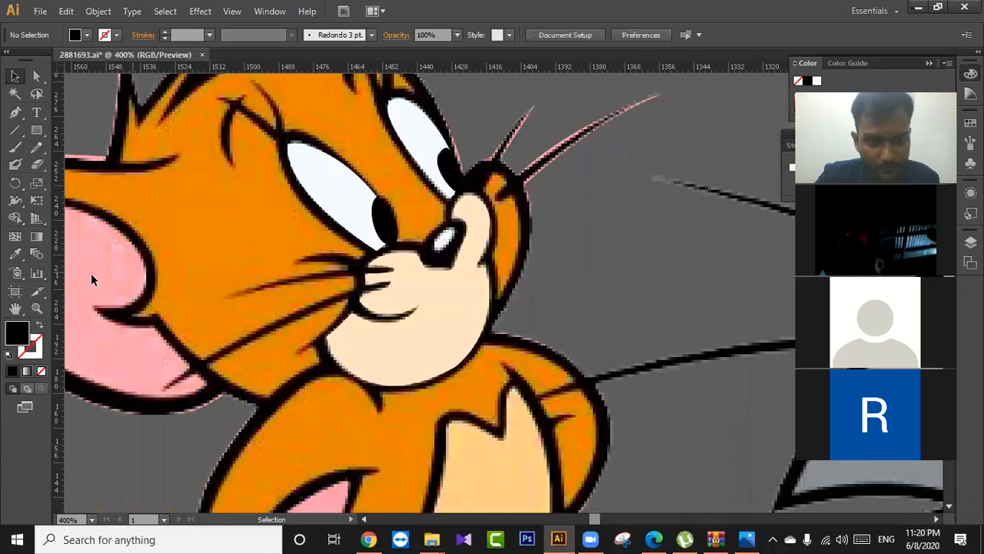
{"action": "left_click", "coordinate": [13, 114]}
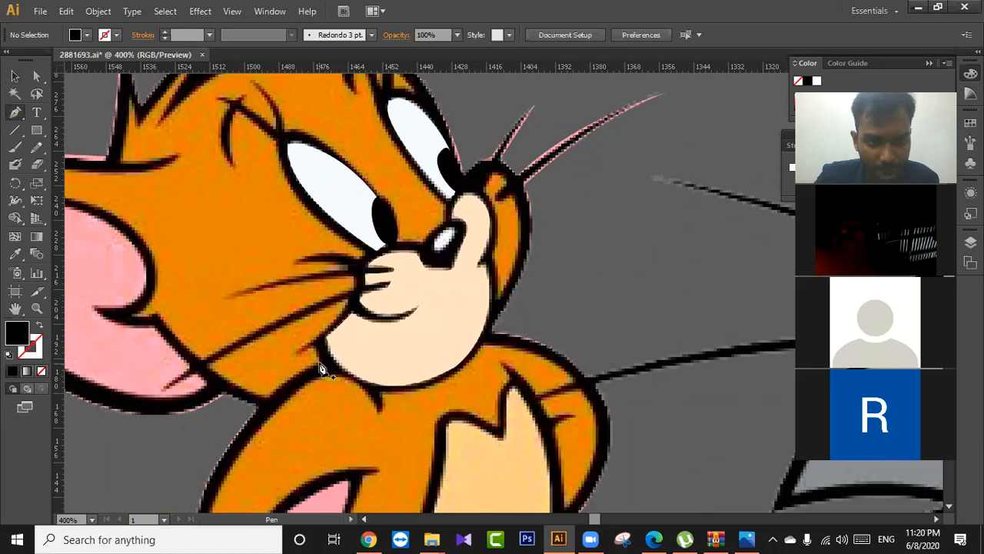
{"action": "left_click", "coordinate": [14, 76]}
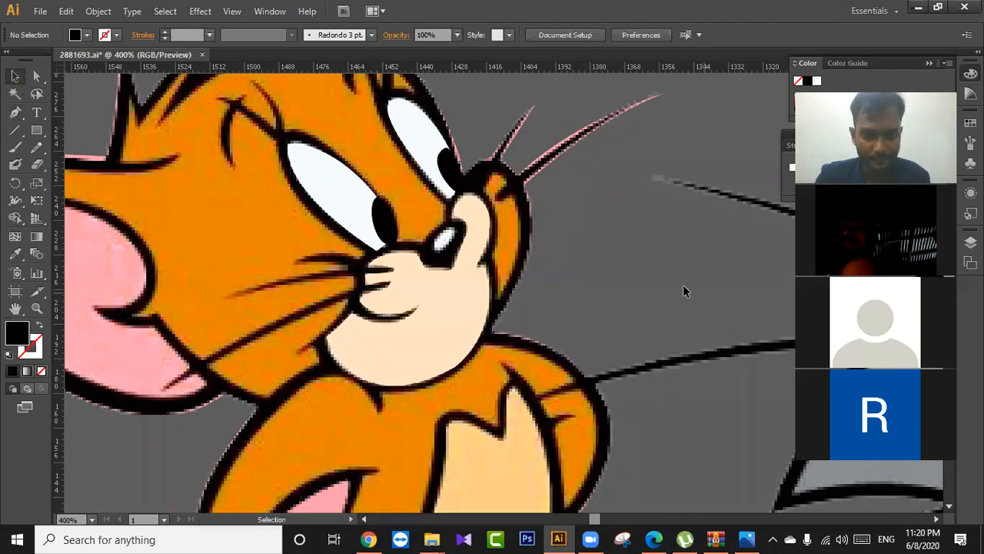
{"action": "key", "text": "ctrl+a"}
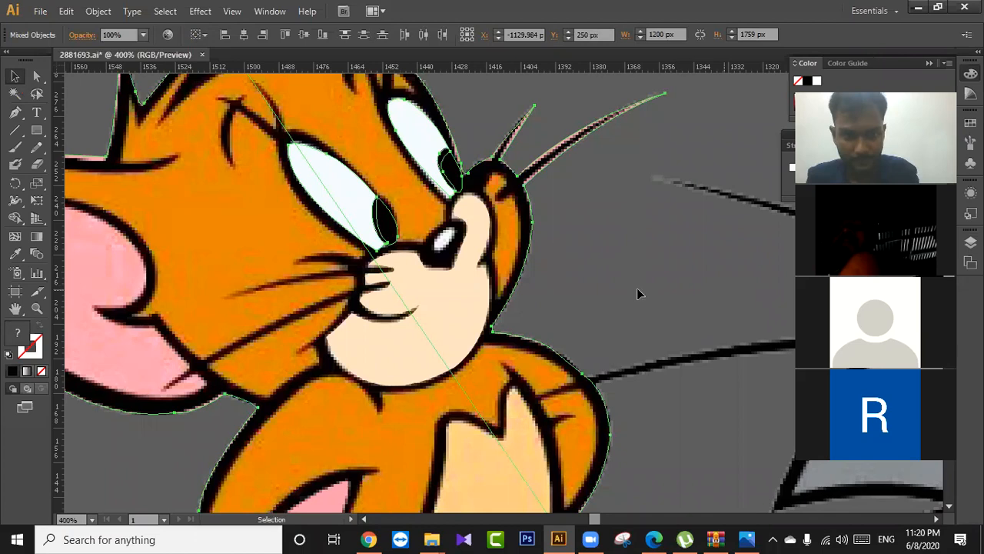
{"action": "left_click", "coordinate": [637, 290]}
{"action": "key", "text": "backslash"}
{"action": "scroll", "coordinate": [654, 286], "scroll_direction": "down", "scroll_amount": 2}
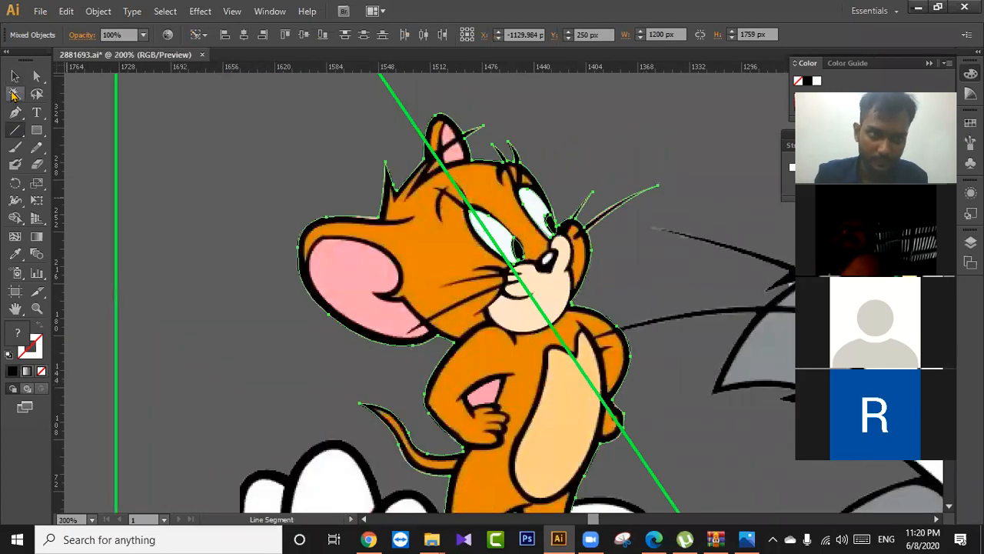
{"action": "left_click", "coordinate": [14, 77]}
{"action": "left_click", "coordinate": [116, 198]}
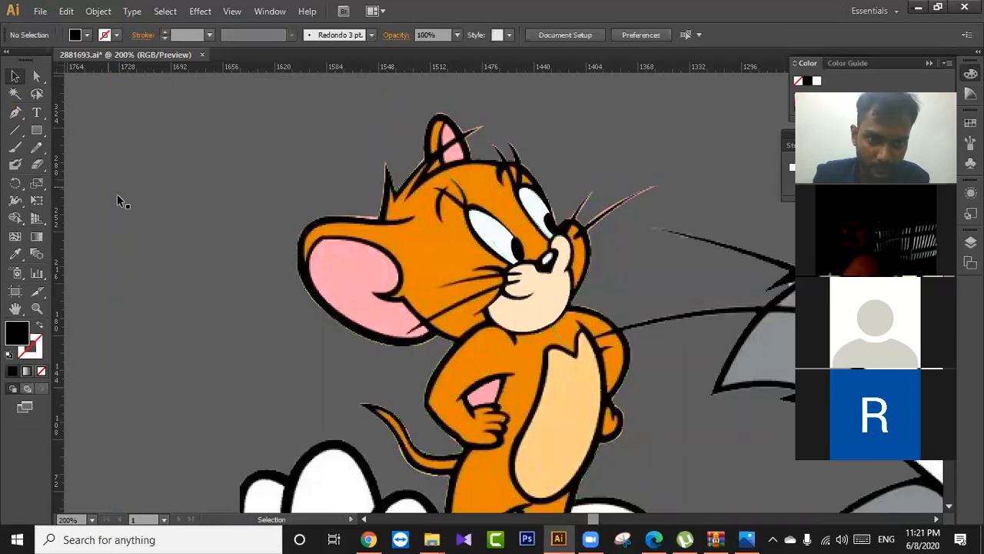
Move the linked Tom and Jerry reference image off the traced shapes into the empty area beside them.
{"action": "scroll", "coordinate": [126, 212], "scroll_direction": "down", "scroll_amount": 1}
{"action": "scroll", "coordinate": [125, 208], "scroll_direction": "down", "scroll_amount": 1}
{"action": "left_click_drag", "start_coordinate": [278, 412], "coordinate": [607, 437]}
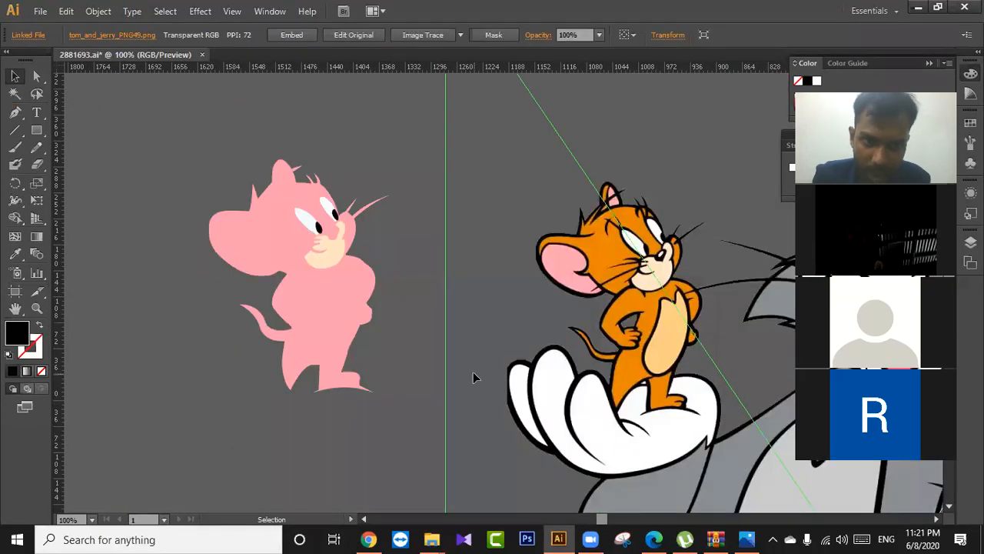
Fill Jerry's body silhouette with orange sampled from the reference Jerry using the Eyedropper, and deselect it.
{"action": "left_click", "coordinate": [339, 359]}
{"action": "left_click", "coordinate": [14, 253]}
{"action": "left_click", "coordinate": [598, 243]}
{"action": "left_click", "coordinate": [14, 76]}
{"action": "left_click", "coordinate": [395, 178]}
{"action": "key", "text": "backslash"}
{"action": "scroll", "coordinate": [396, 193], "scroll_direction": "up", "scroll_amount": 1}
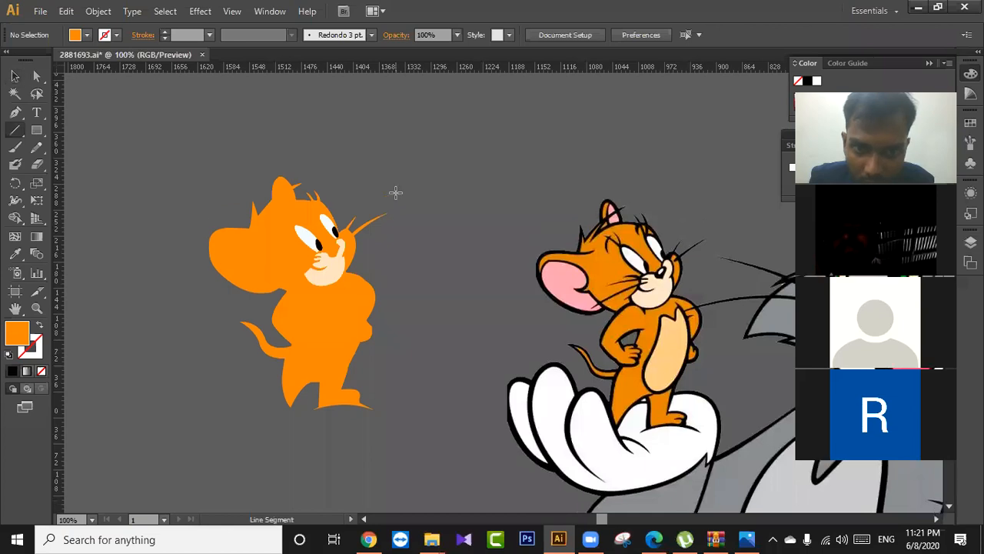
Examine the recoloured Jerry tracing up close and side by side with the reference artwork.
{"action": "left_click", "coordinate": [15, 76]}
{"action": "left_click", "coordinate": [499, 208]}
{"action": "left_click", "coordinate": [405, 262]}
{"action": "key", "text": "backslash"}
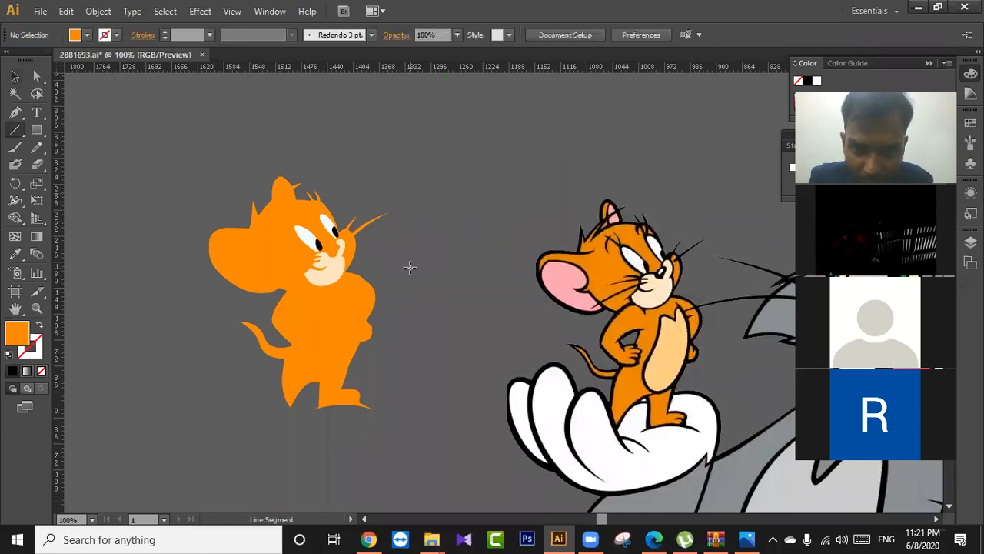
{"action": "scroll", "coordinate": [407, 266], "scroll_direction": "up", "scroll_amount": 1}
{"action": "scroll", "coordinate": [380, 286], "scroll_direction": "up", "scroll_amount": 2}
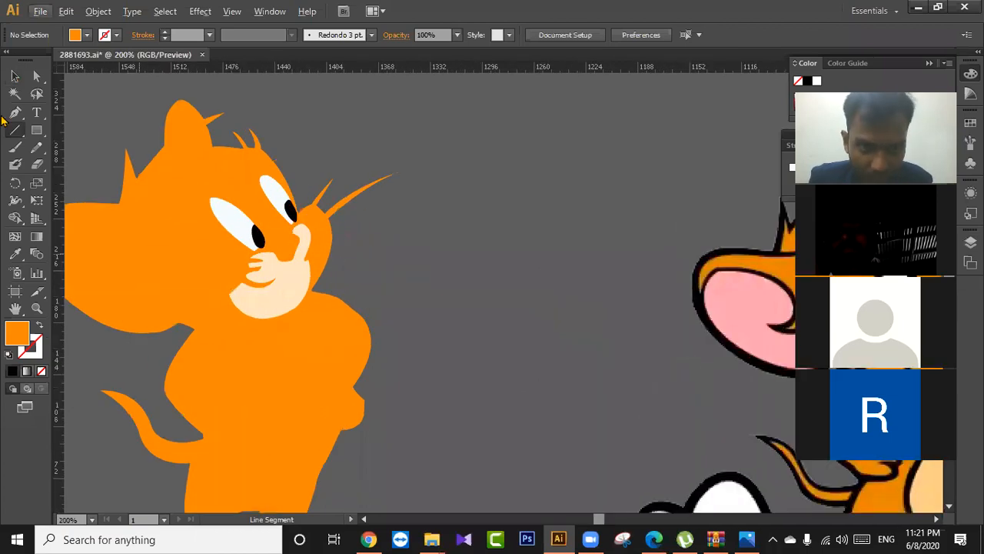
{"action": "left_click", "coordinate": [15, 76]}
{"action": "scroll", "coordinate": [257, 208], "scroll_direction": "down", "scroll_amount": 1}
{"action": "key", "text": "backslash"}
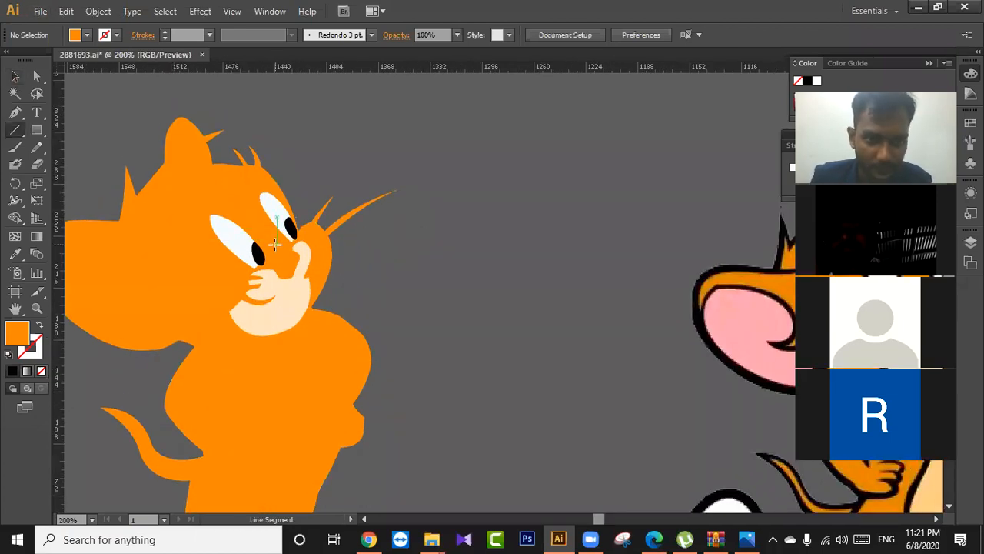
{"action": "scroll", "coordinate": [300, 248], "scroll_direction": "down", "scroll_amount": 1}
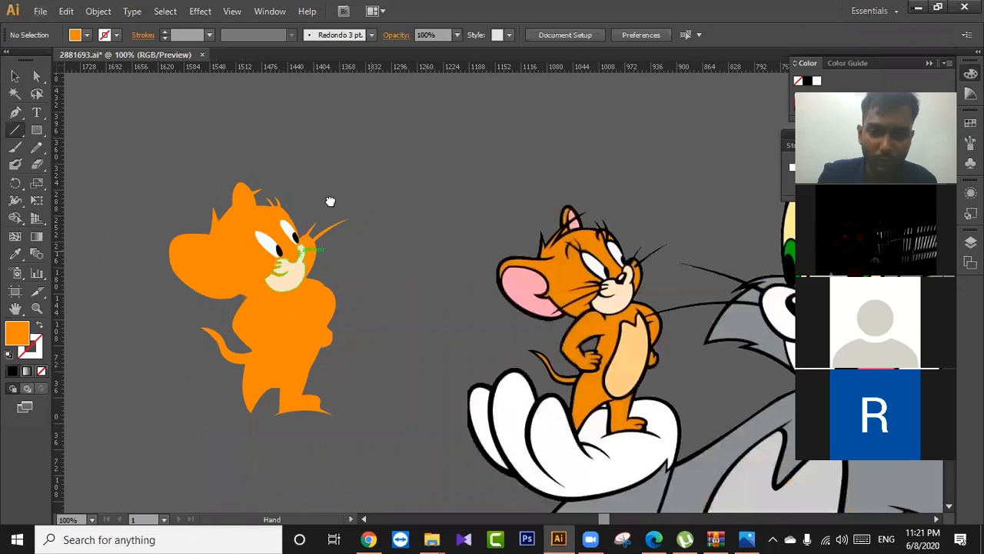
{"action": "scroll", "coordinate": [330, 202], "scroll_direction": "down", "scroll_amount": 1}
{"action": "left_click_drag", "start_coordinate": [223, 237], "coordinate": [442, 237]}
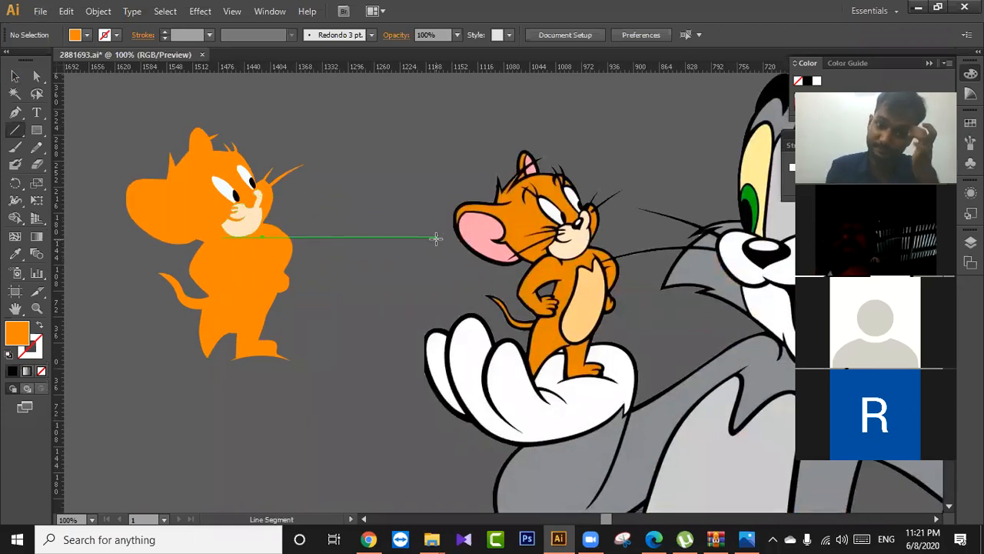
Resample the body silhouette's orange fill from the reference Jerry's face with the Eyedropper, and clear the selection.
{"action": "key", "text": "v"}
{"action": "left_click", "coordinate": [161, 190]}
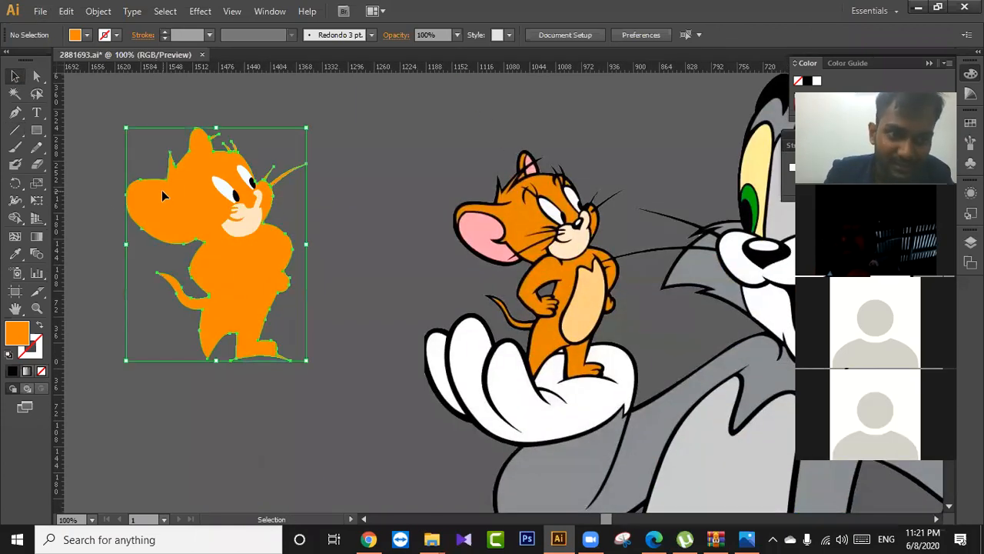
{"action": "key", "text": "i"}
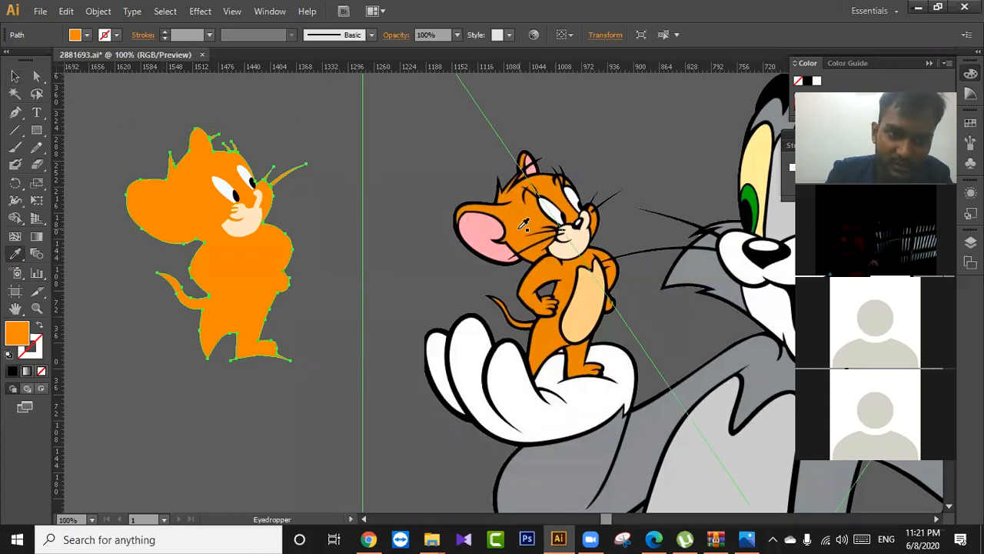
{"action": "left_click", "coordinate": [498, 226]}
{"action": "left_click", "coordinate": [510, 230]}
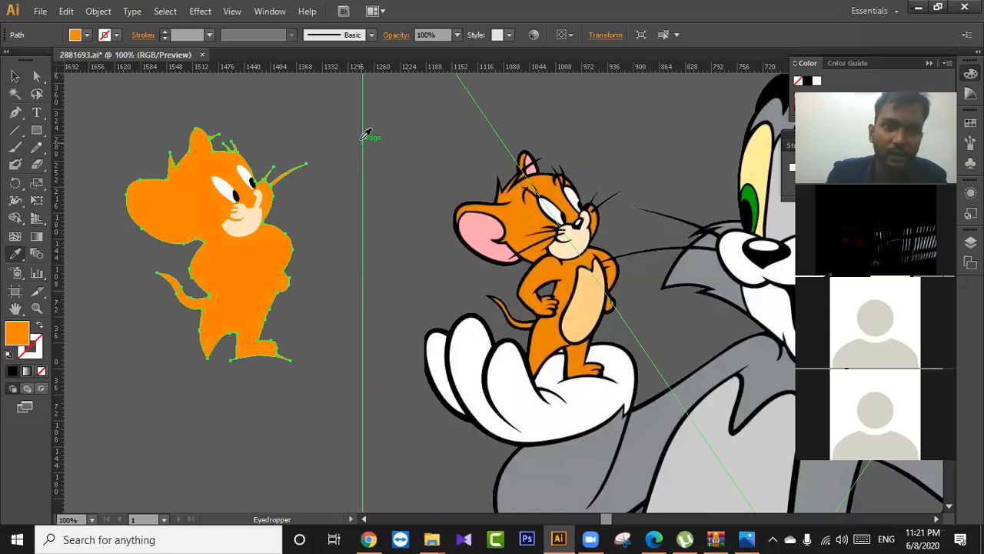
{"action": "key", "text": "v"}
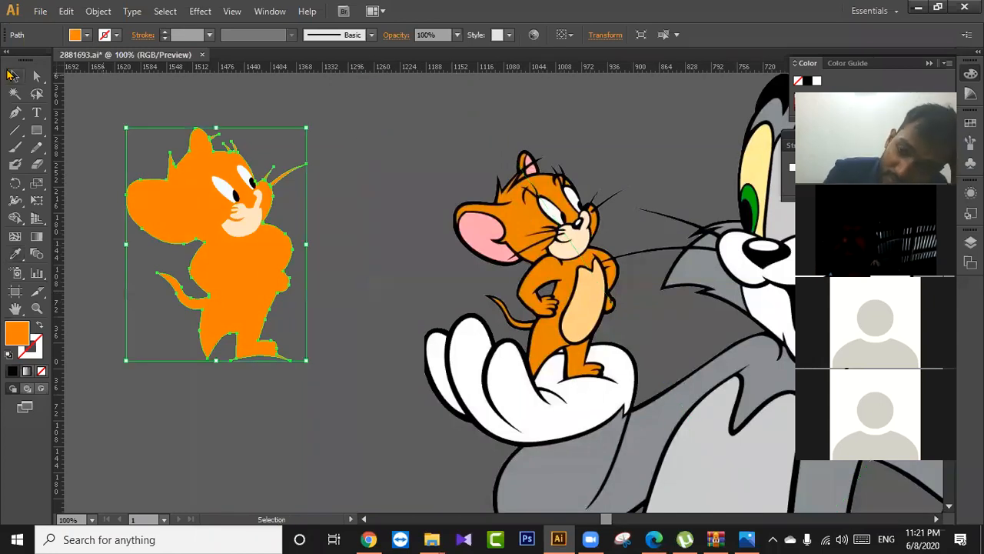
{"action": "left_click", "coordinate": [463, 193]}
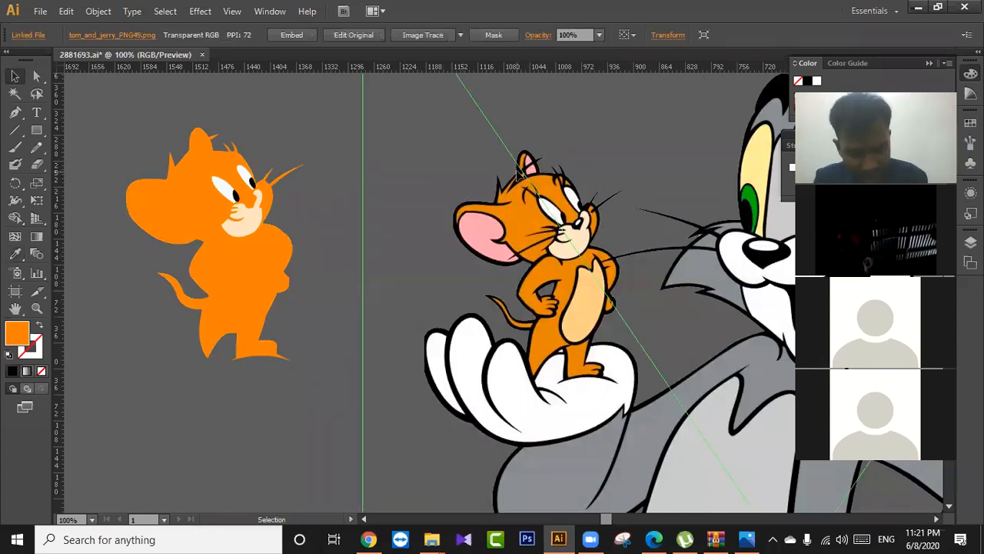
{"action": "scroll", "coordinate": [520, 174], "scroll_direction": "down", "scroll_amount": 1}
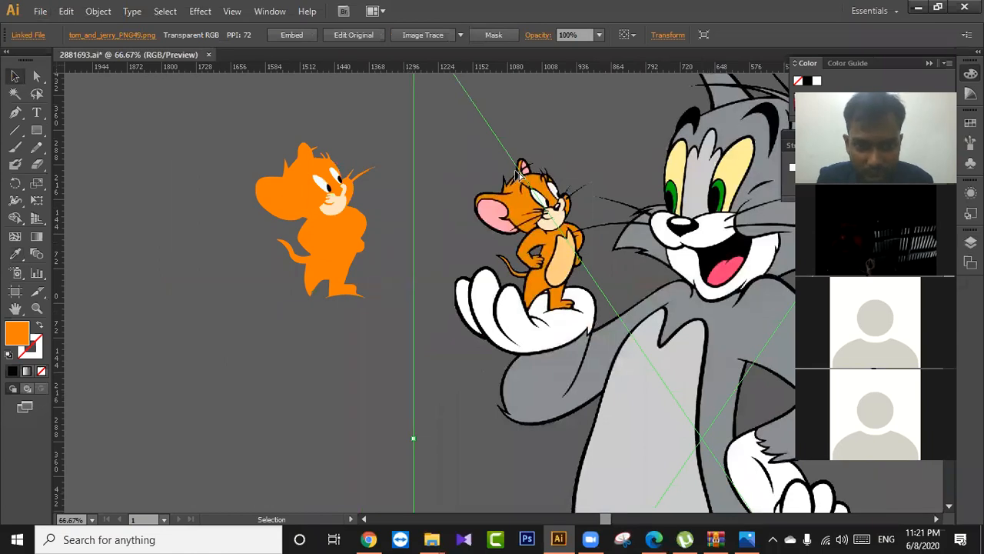
{"action": "scroll", "coordinate": [478, 194], "scroll_direction": "down", "scroll_amount": 1}
{"action": "left_click", "coordinate": [371, 275]}
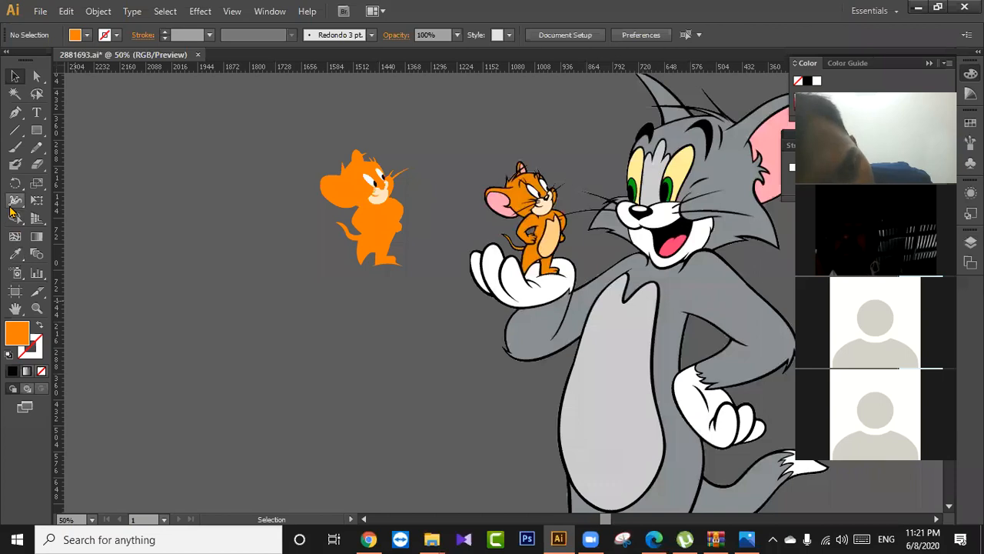
Draw a closed orange leaf shape about 524 px wide and 173 px high with the Pen tool on the empty canvas, and deselect it.
{"action": "key", "text": "p"}
{"action": "left_click_drag", "start_coordinate": [160, 167], "coordinate": [316, 210]}
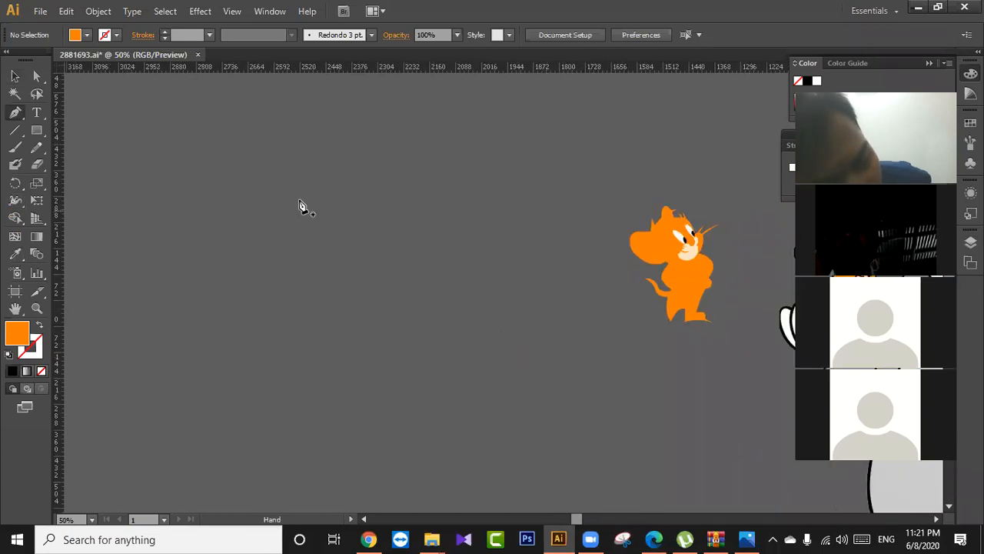
{"action": "left_click", "coordinate": [267, 181]}
{"action": "left_click_drag", "start_coordinate": [456, 188], "coordinate": [582, 274]}
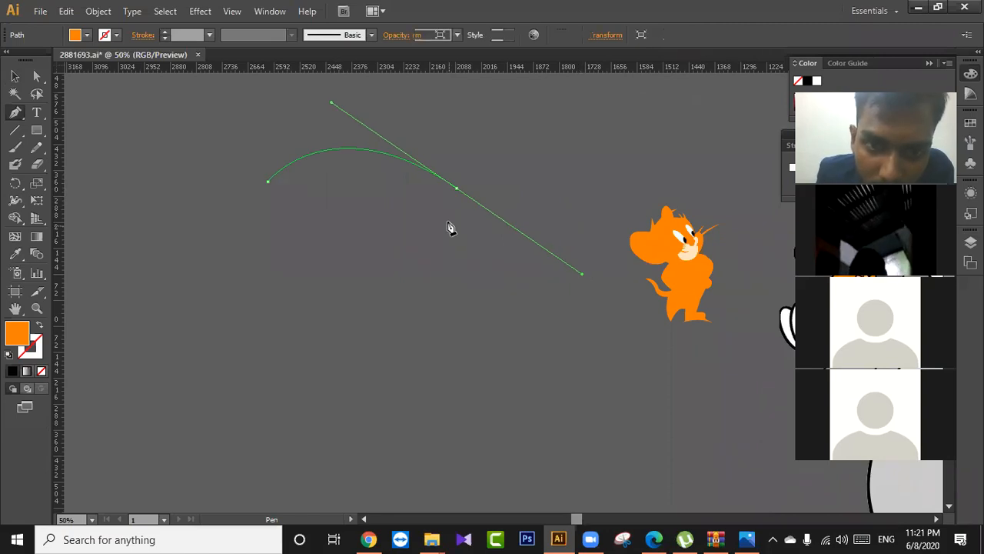
{"action": "left_click_drag", "start_coordinate": [268, 181], "coordinate": [170, 125]}
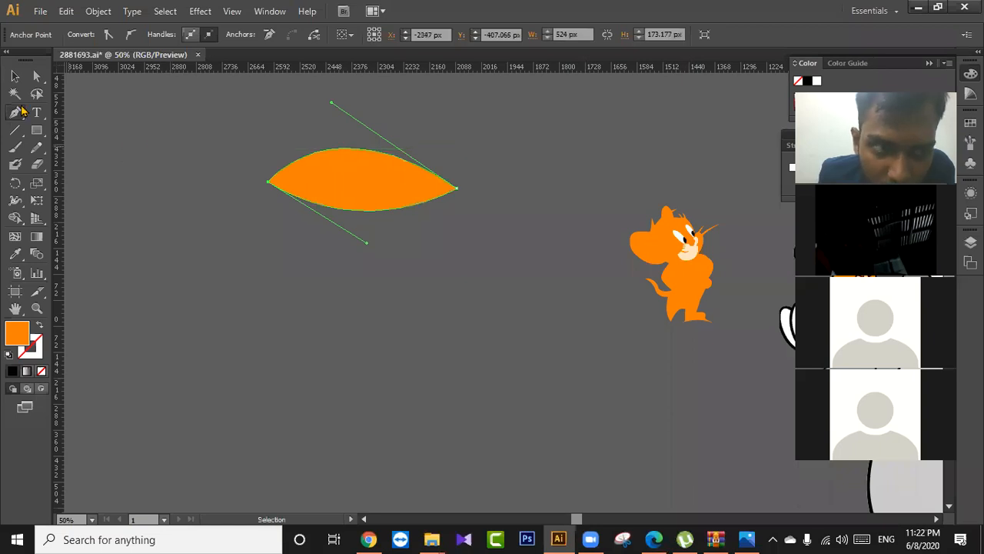
{"action": "left_click", "coordinate": [15, 77]}
{"action": "left_click", "coordinate": [81, 160]}
Draw a small closed shape about 42 px wide and 43 px high over the leaf's left tip with the Pen tool, and deselect it.
{"action": "left_click", "coordinate": [15, 112]}
{"action": "mouse_move", "coordinate": [271, 185]}
{"action": "left_mouse_down"}
{"action": "mouse_move", "coordinate": [293, 196]}
{"action": "mouse_move", "coordinate": [283, 194]}
{"action": "mouse_move", "coordinate": [271, 220]}
{"action": "mouse_move", "coordinate": [268, 185]}
{"action": "left_mouse_up"}
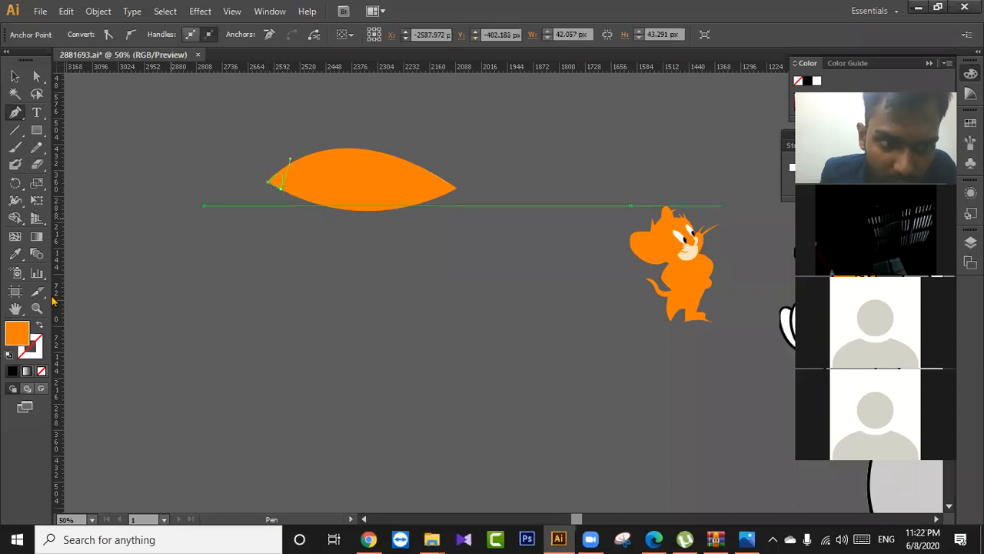
{"action": "left_click", "coordinate": [18, 74]}
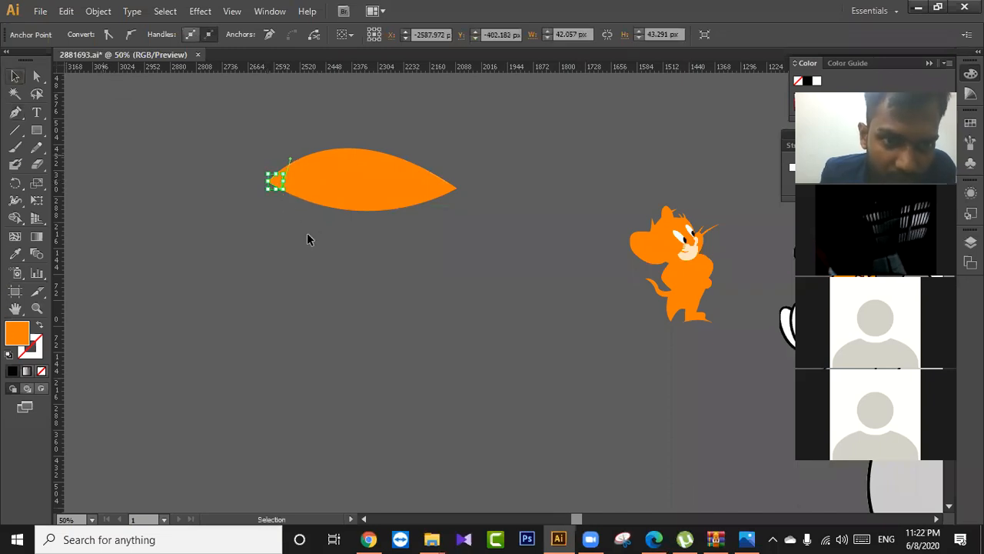
{"action": "left_click", "coordinate": [305, 234]}
Move the large leaf shape diagonally down and away from the small tip shape, and deselect it.
{"action": "left_click", "coordinate": [341, 198]}
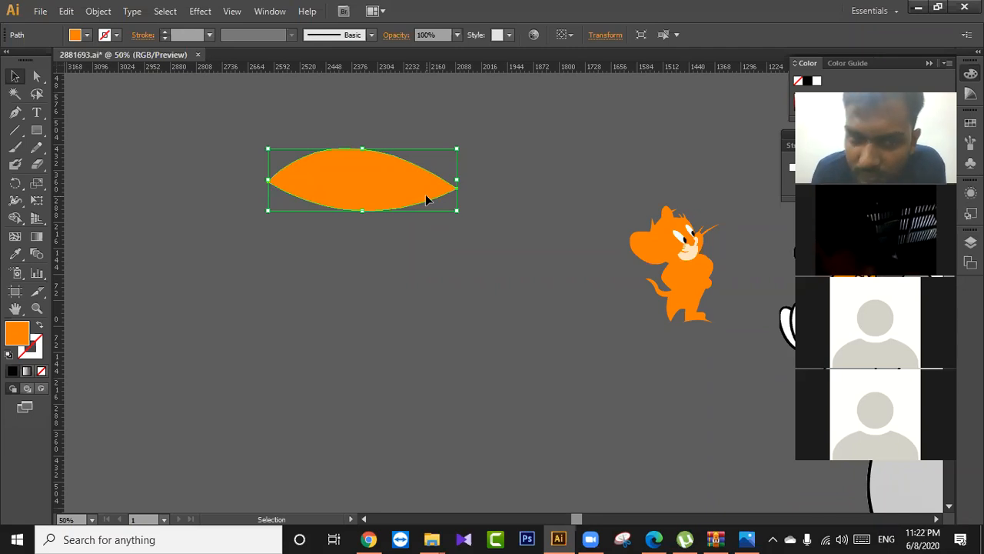
{"action": "left_click_drag", "start_coordinate": [367, 192], "coordinate": [472, 340]}
{"action": "left_click", "coordinate": [615, 417]}
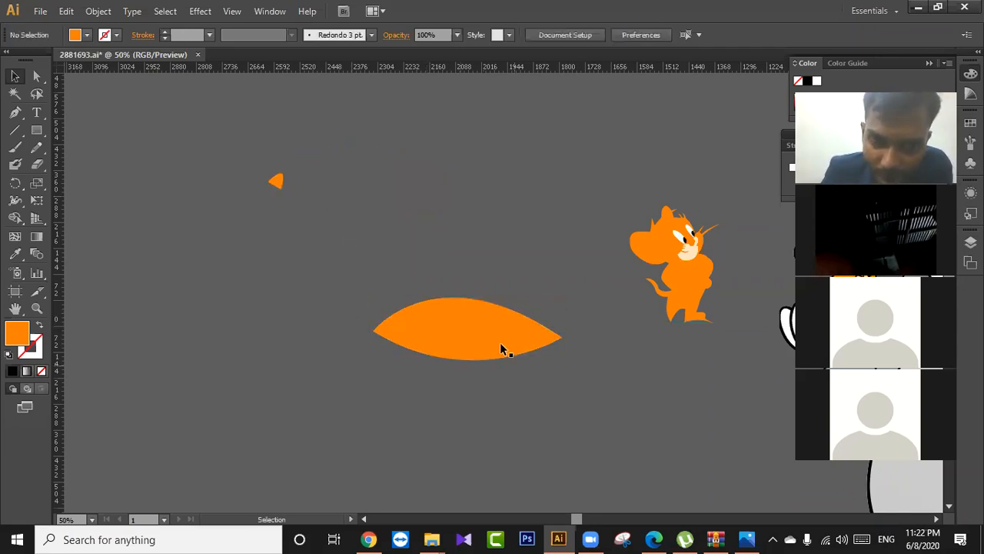
Reshape the orange leaf by moving its right tip up and its left tip down with the Direct Selection tool, and deselect it.
{"action": "left_click", "coordinate": [502, 346]}
{"action": "scroll", "coordinate": [452, 254], "scroll_direction": "down", "scroll_amount": 2}
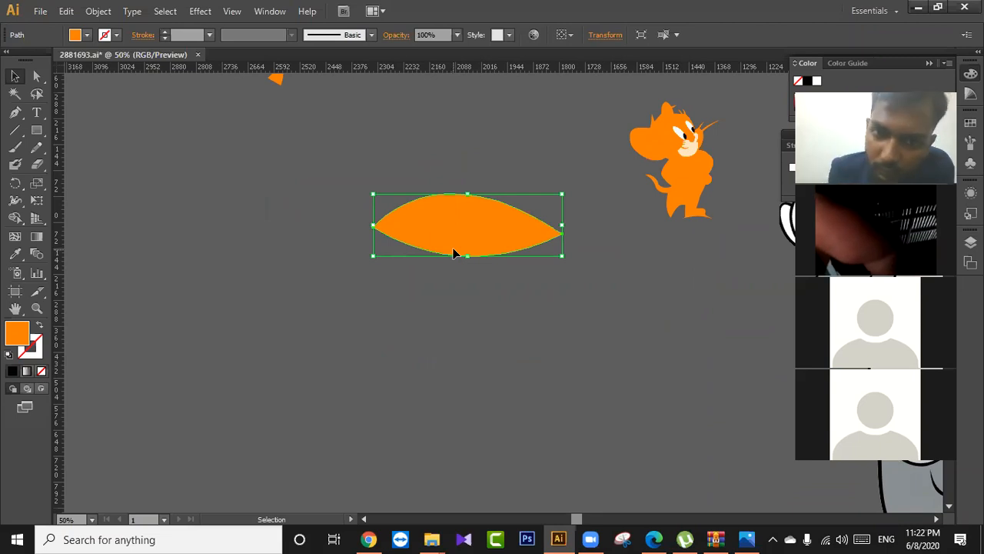
{"action": "left_click", "coordinate": [455, 292]}
{"action": "left_click", "coordinate": [474, 231]}
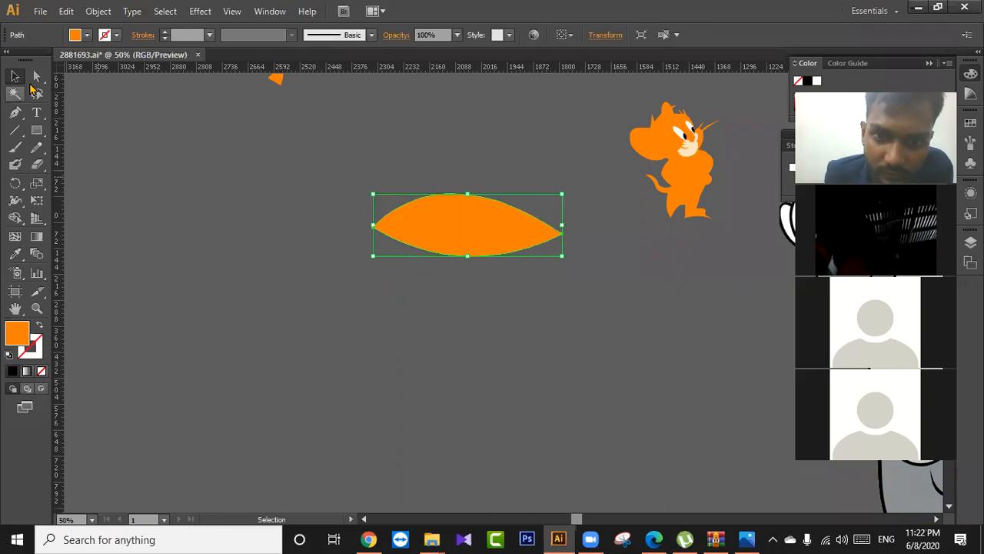
{"action": "key", "text": "a"}
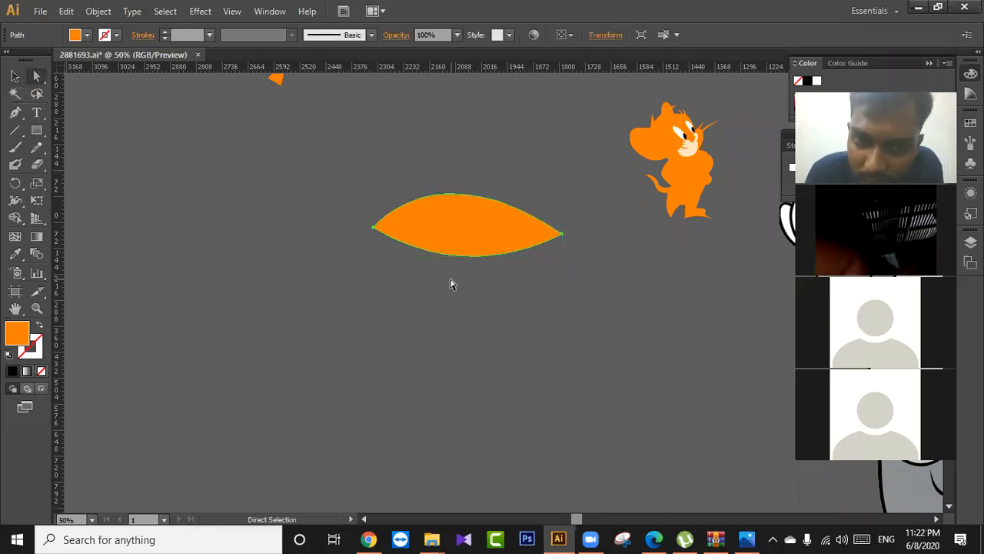
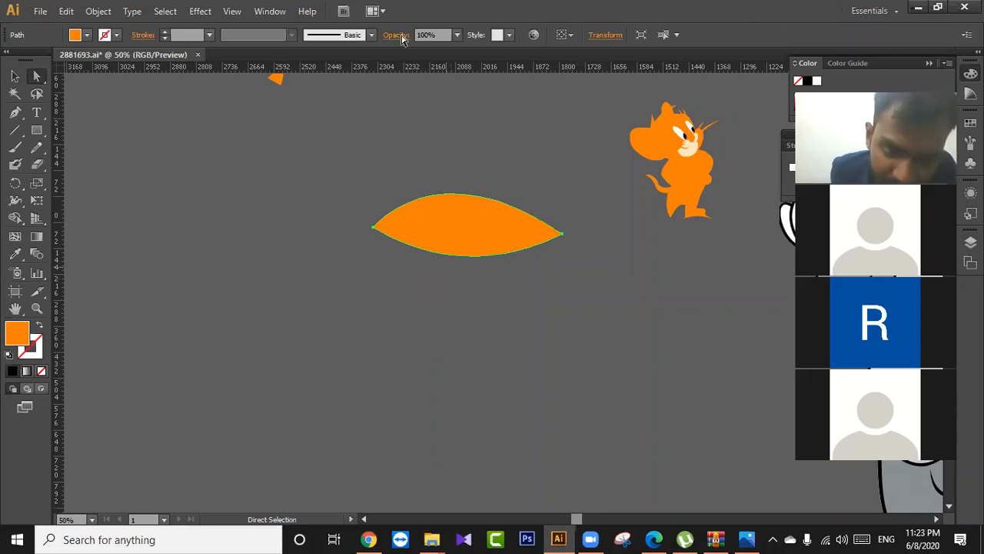
{"action": "scroll", "coordinate": [397, 8], "scroll_direction": "up", "scroll_amount": 1}
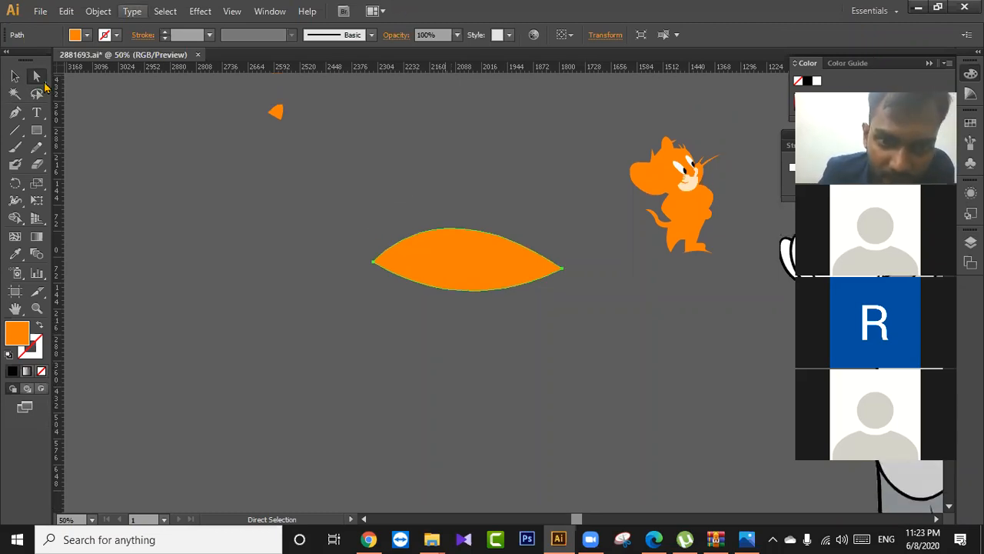
{"action": "left_click_drag", "start_coordinate": [354, 298], "coordinate": [353, 299]}
{"action": "left_click_drag", "start_coordinate": [562, 269], "coordinate": [553, 171]}
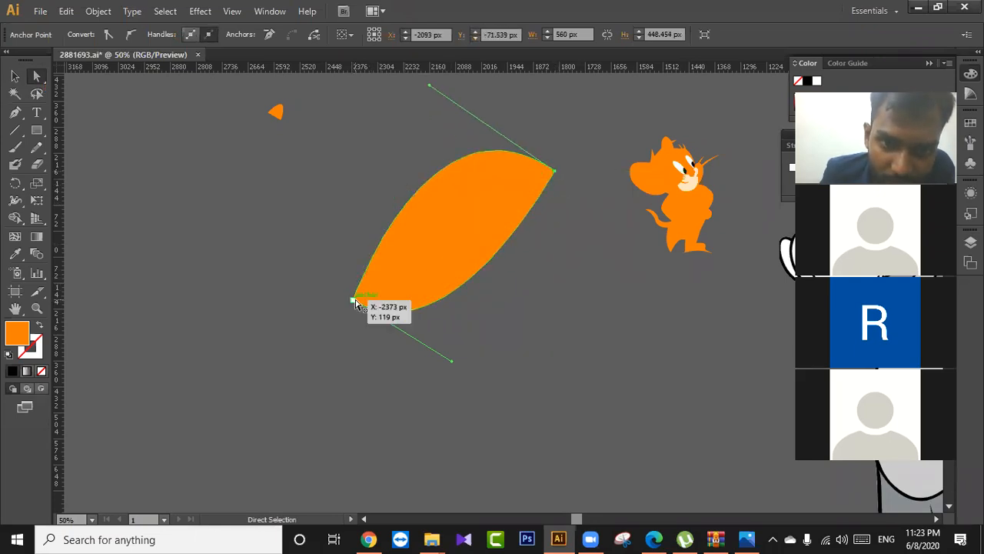
{"action": "left_click", "coordinate": [600, 341]}
{"action": "left_click", "coordinate": [14, 75]}
{"action": "left_click", "coordinate": [438, 247]}
{"action": "left_click", "coordinate": [579, 397]}
{"action": "left_click", "coordinate": [442, 311]}
{"action": "left_click", "coordinate": [12, 118]}
{"action": "left_click", "coordinate": [15, 75]}
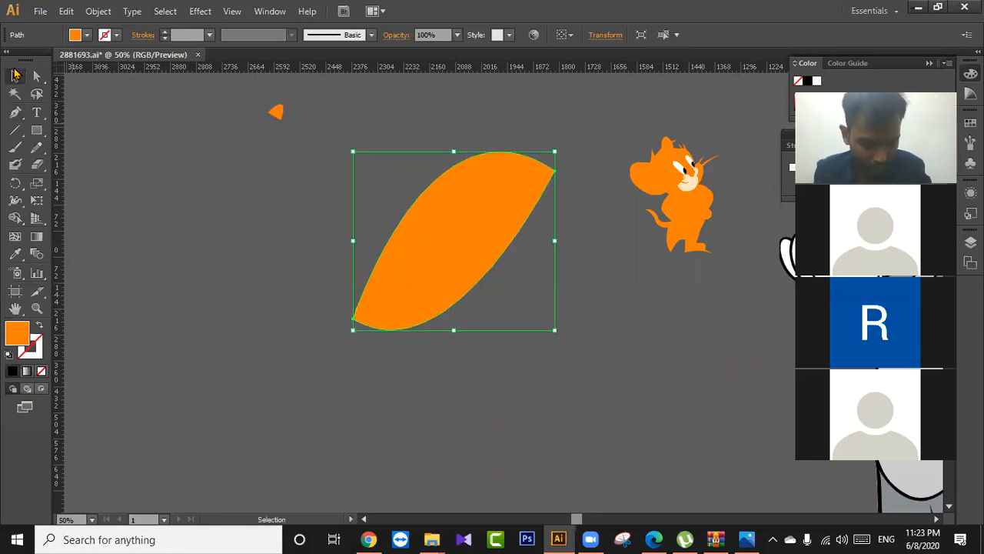
{"action": "left_click", "coordinate": [185, 162]}
Trace the leaf's upper edge with the Pen tool in many short segments, from the lower-left tip almost to the upper-right tip.
{"action": "left_click", "coordinate": [17, 113]}
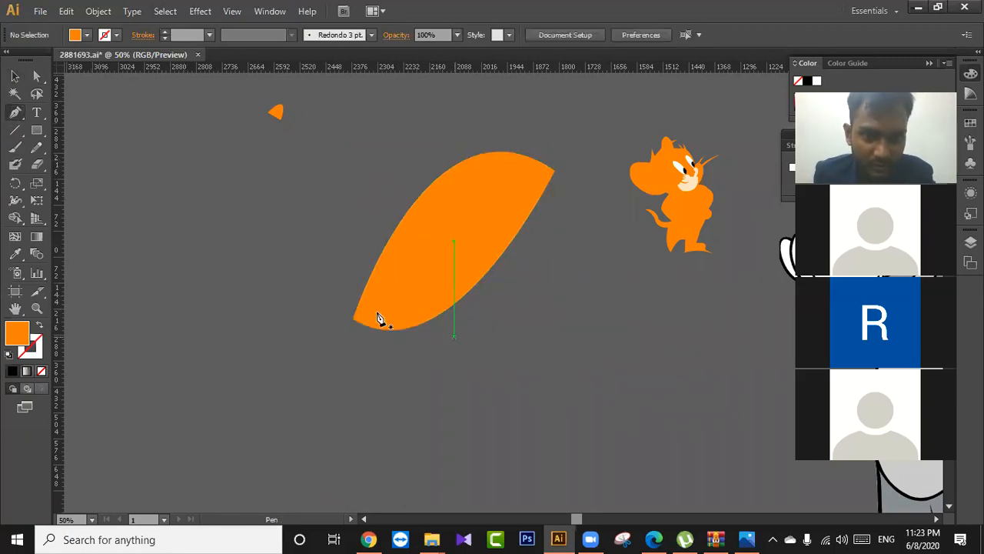
{"action": "left_click_drag", "start_coordinate": [353, 322], "coordinate": [402, 231]}
{"action": "left_click", "coordinate": [398, 223]}
{"action": "left_click", "coordinate": [414, 202]}
{"action": "left_click", "coordinate": [432, 183]}
{"action": "left_click", "coordinate": [451, 167]}
{"action": "left_click", "coordinate": [467, 157]}
{"action": "left_click", "coordinate": [489, 152]}
{"action": "left_click", "coordinate": [503, 153]}
{"action": "left_click", "coordinate": [517, 152]}
{"action": "left_click", "coordinate": [531, 158]}
{"action": "left_click", "coordinate": [544, 164]}
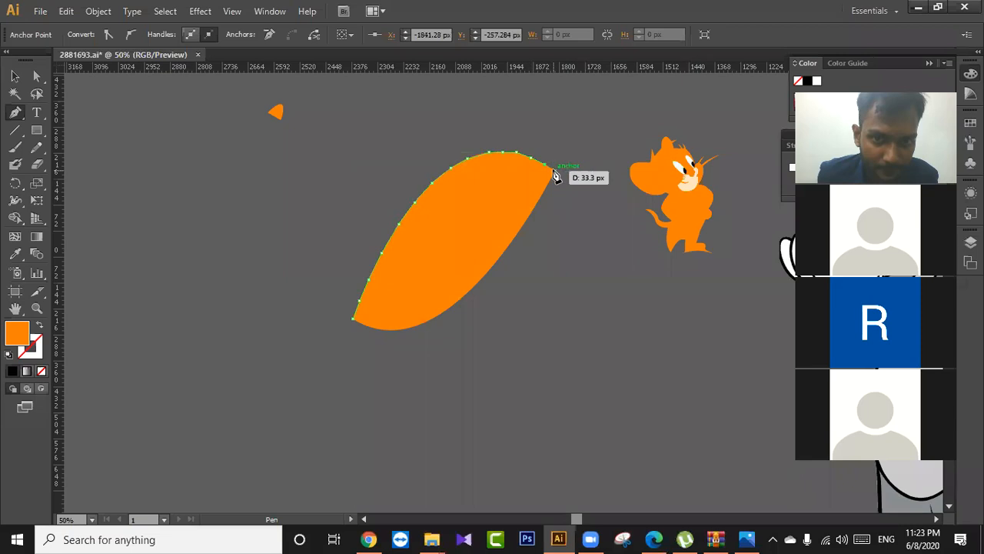
Close the traced path along the leaf's lower edge with curved Pen segments back to the lower-left tip, and deselect it.
{"action": "left_click_drag", "start_coordinate": [462, 299], "coordinate": [400, 354]}
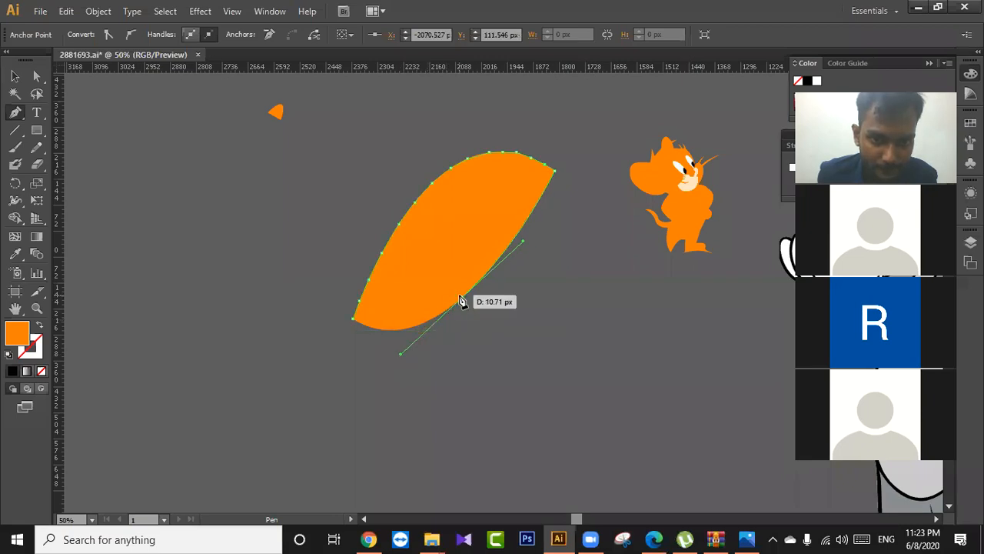
{"action": "left_click", "coordinate": [462, 299]}
{"action": "left_click_drag", "start_coordinate": [358, 330], "coordinate": [296, 284]}
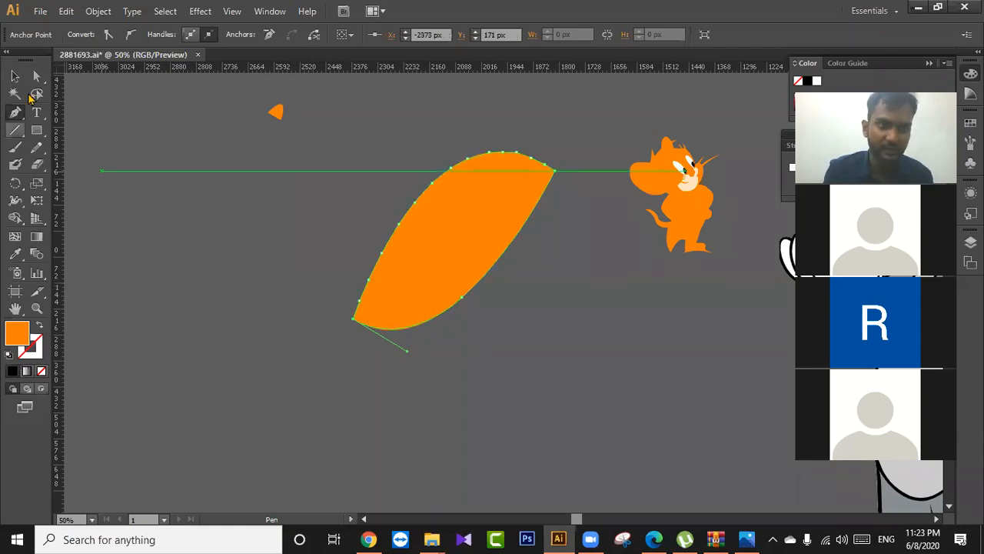
{"action": "left_click", "coordinate": [15, 76]}
{"action": "left_click", "coordinate": [139, 341]}
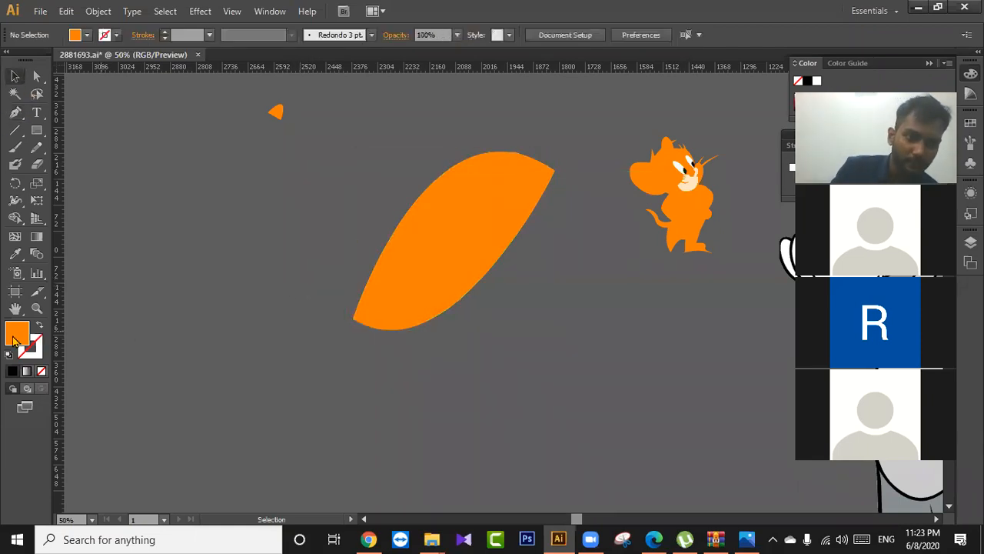
Fill the newly traced shape over the orange leaf with the dark blue swatch, and deselect it.
{"action": "left_click", "coordinate": [430, 270]}
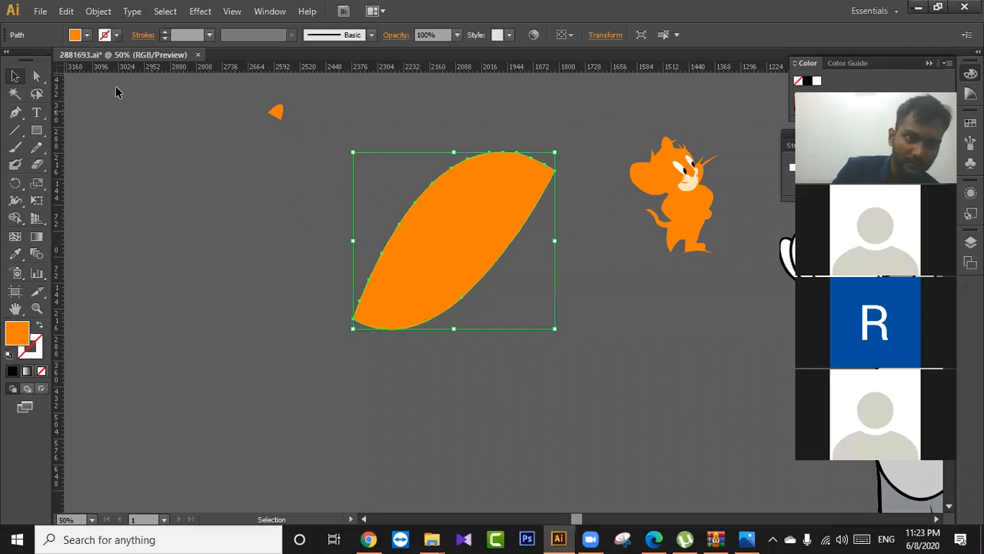
{"action": "left_click", "coordinate": [87, 36]}
{"action": "left_click", "coordinate": [50, 60]}
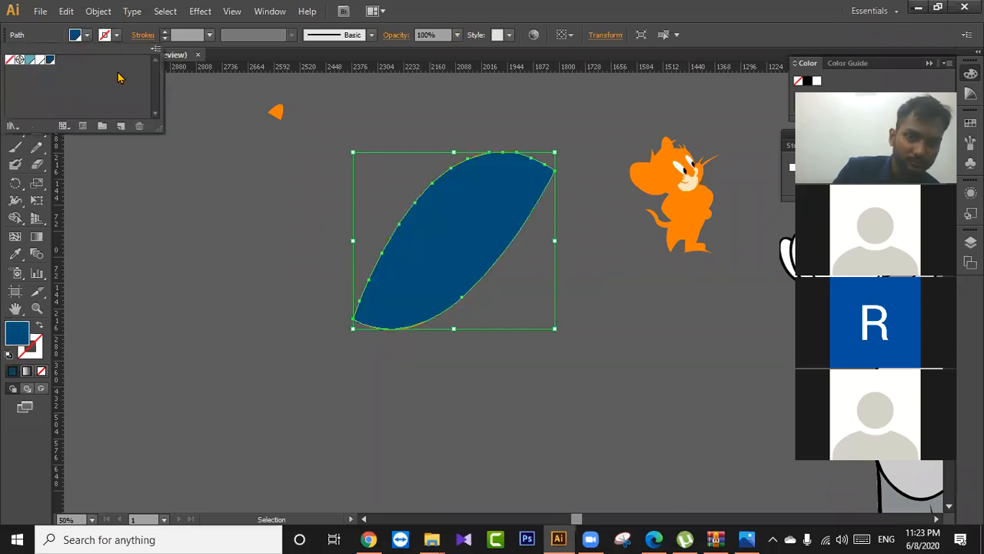
{"action": "left_click", "coordinate": [264, 267]}
Move the blue shape off the orange leaf and back over it, offset slightly down and to the right, and clear the selection.
{"action": "left_click", "coordinate": [754, 389]}
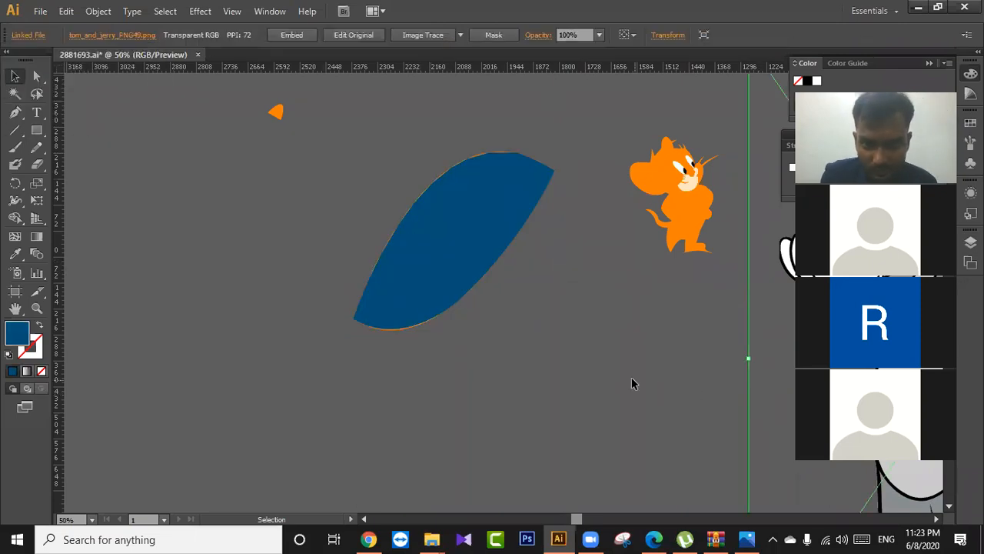
{"action": "left_click_drag", "start_coordinate": [468, 253], "coordinate": [294, 296]}
{"action": "left_click", "coordinate": [614, 296]}
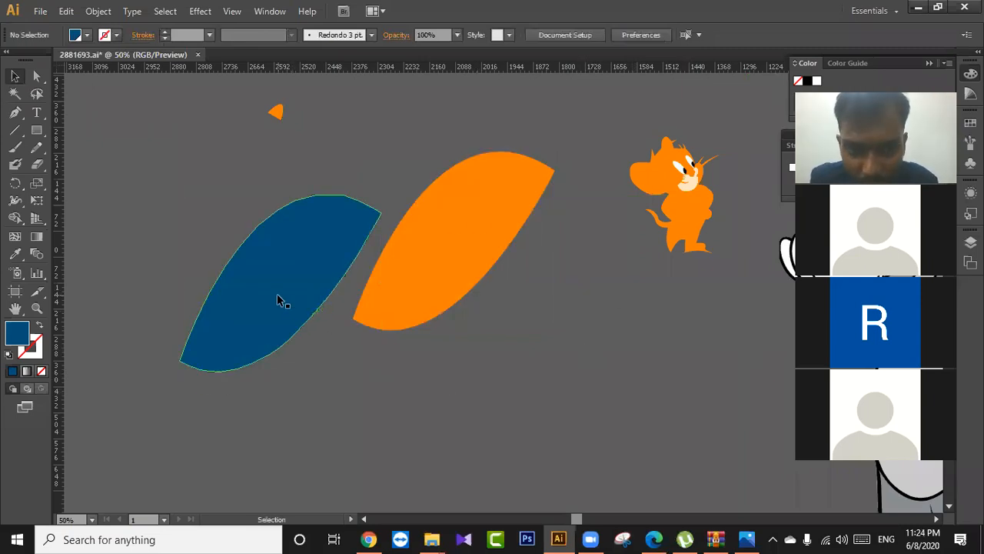
{"action": "left_click_drag", "start_coordinate": [277, 293], "coordinate": [467, 277]}
{"action": "left_click", "coordinate": [601, 327]}
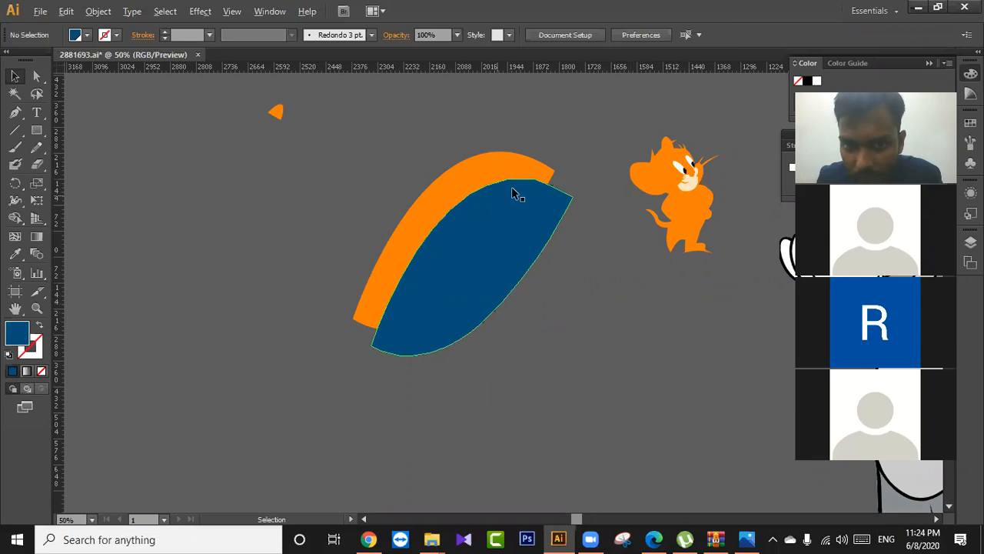
{"action": "left_click", "coordinate": [483, 248]}
{"action": "left_click", "coordinate": [682, 346]}
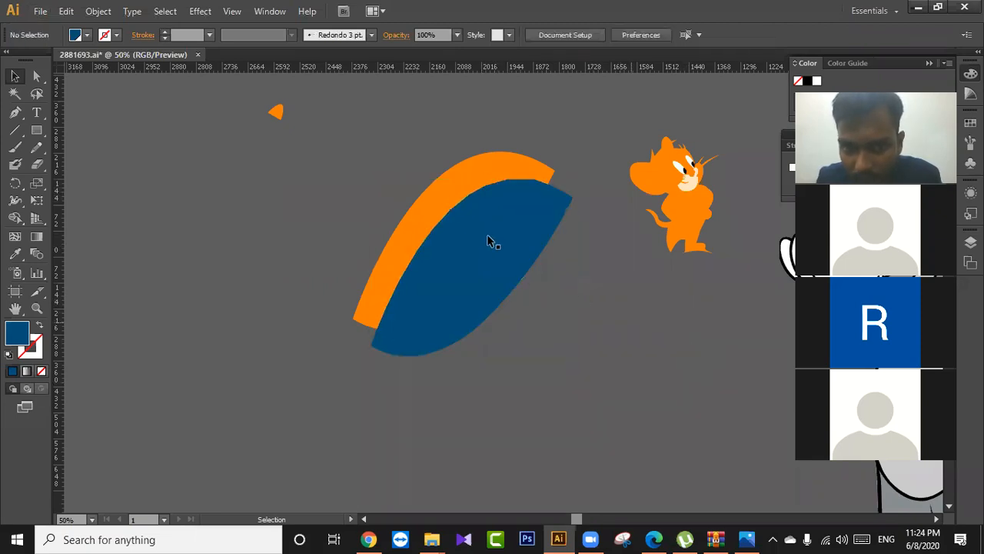
Examine the blue shape's segmented upper edge up close against the orange leaf's single-curve edge.
{"action": "scroll", "coordinate": [473, 220], "scroll_direction": "up", "scroll_amount": 3}
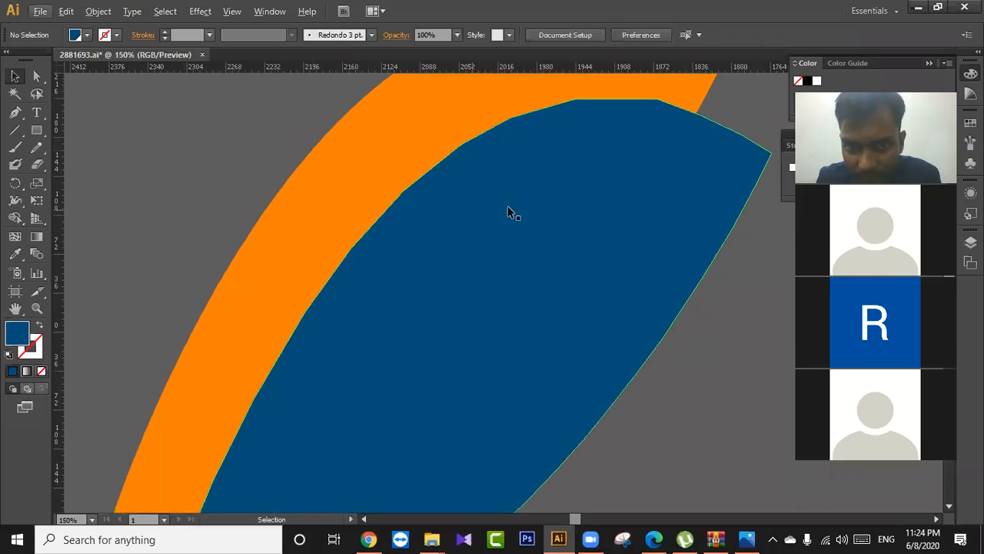
{"action": "scroll", "coordinate": [591, 204], "scroll_direction": "up", "scroll_amount": 3}
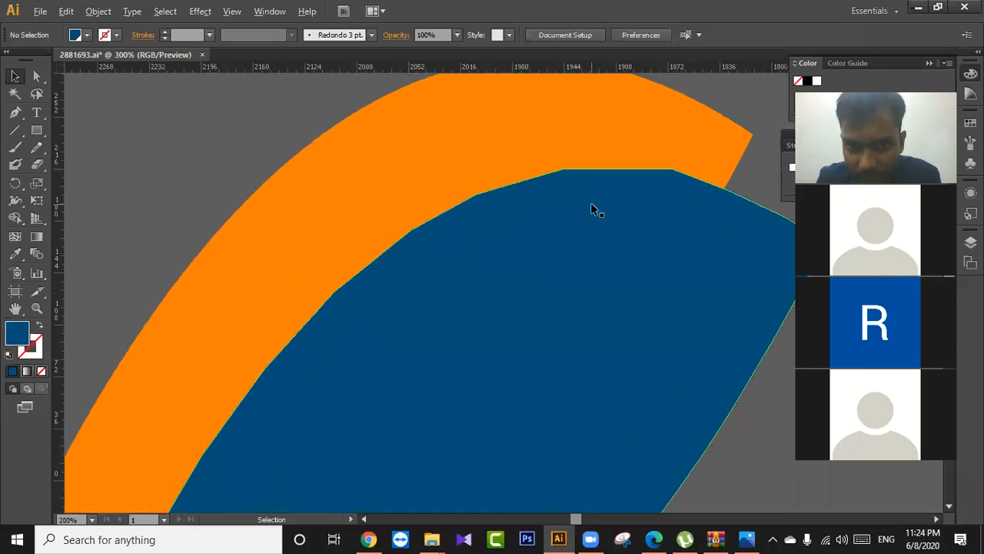
{"action": "left_click_drag", "start_coordinate": [549, 184], "coordinate": [559, 217]}
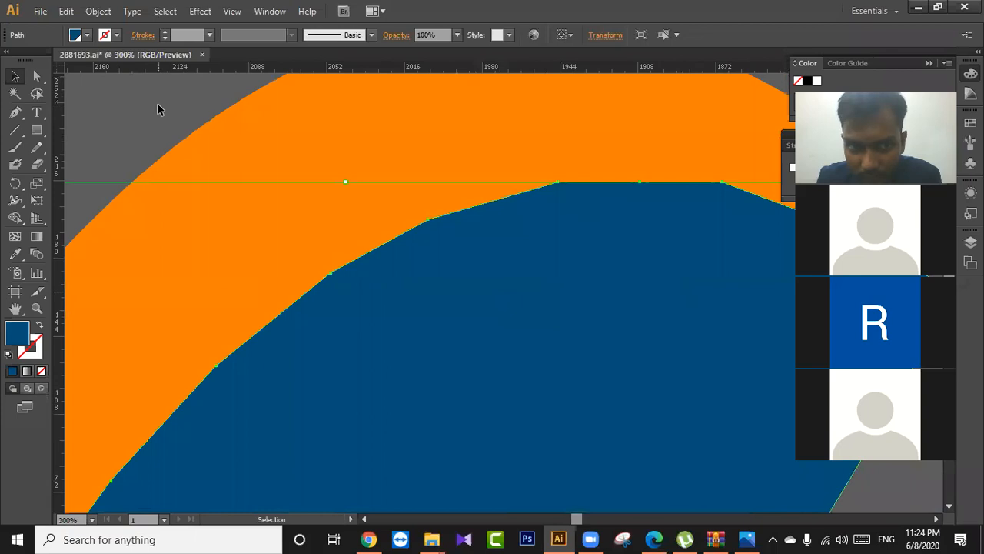
{"action": "scroll", "coordinate": [447, 288], "scroll_direction": "up", "scroll_amount": 1}
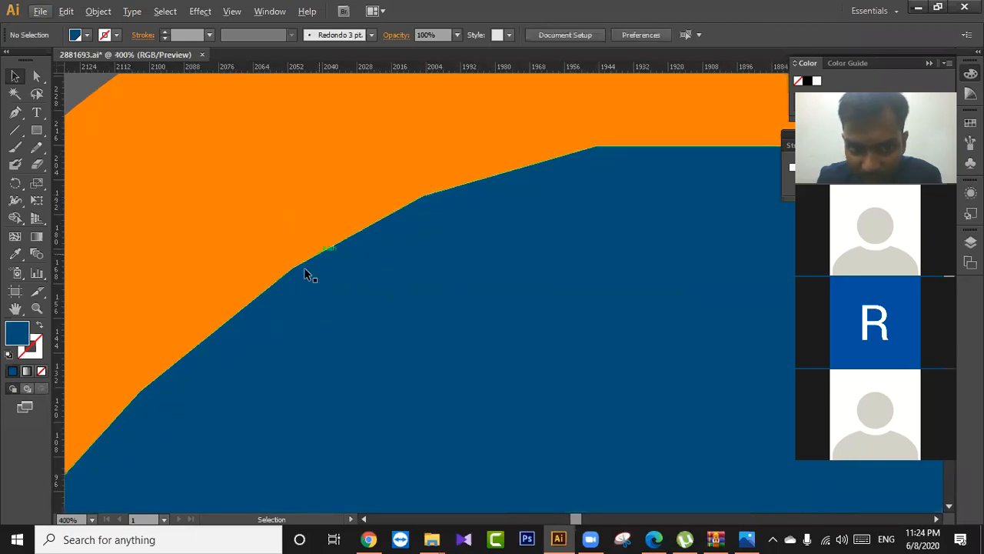
{"action": "scroll", "coordinate": [426, 194], "scroll_direction": "up", "scroll_amount": 3}
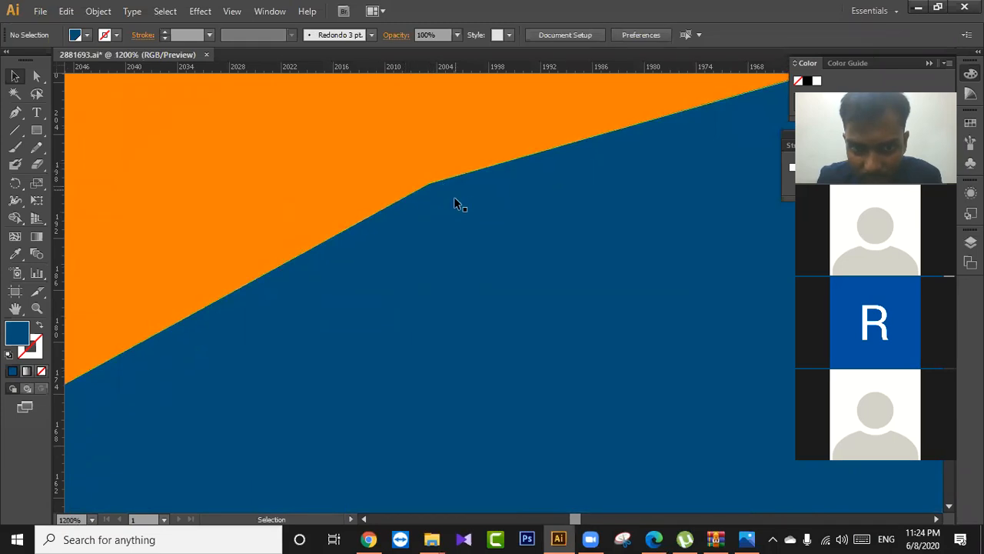
{"action": "scroll", "coordinate": [455, 202], "scroll_direction": "down", "scroll_amount": 6}
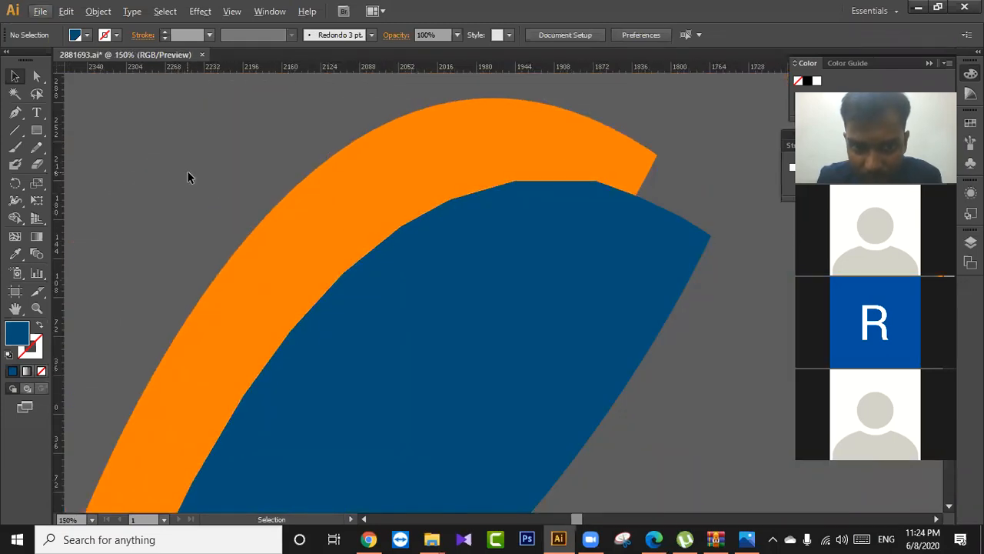
{"action": "scroll", "coordinate": [409, 269], "scroll_direction": "down", "scroll_amount": 1}
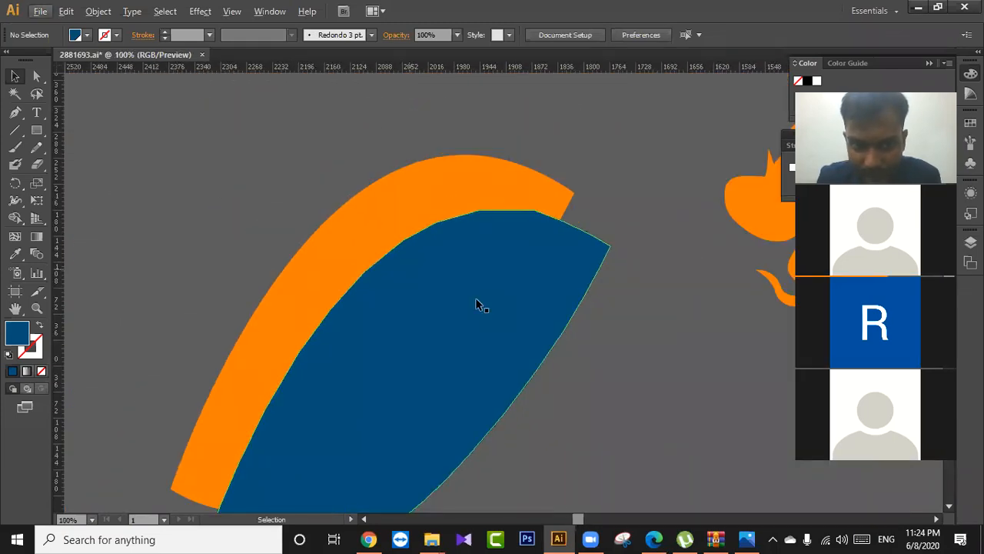
Move the blue shape down and to the right until it is clear of the orange leaf, and deselect it.
{"action": "left_click", "coordinate": [470, 380]}
{"action": "left_click", "coordinate": [353, 425]}
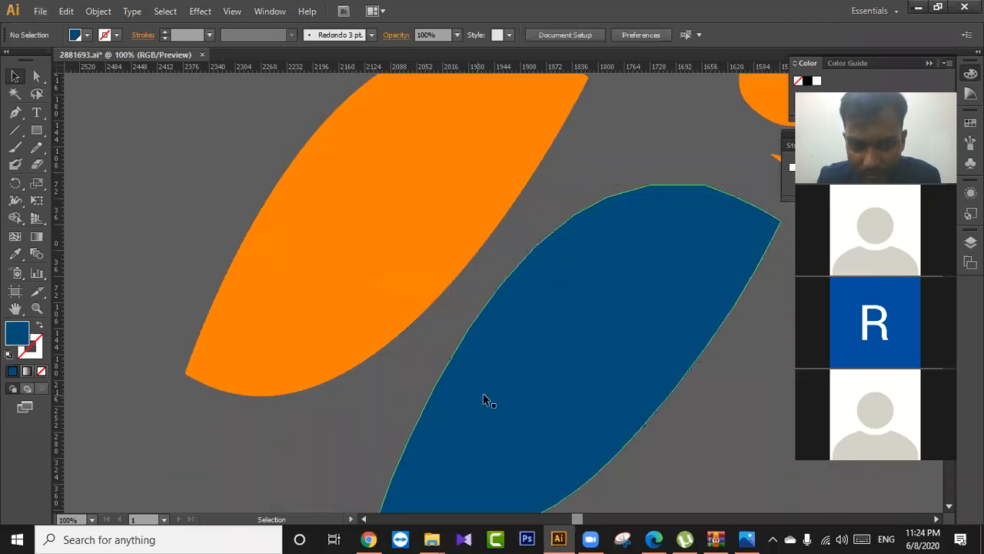
{"action": "left_click_drag", "start_coordinate": [485, 400], "coordinate": [472, 323]}
{"action": "left_click_drag", "start_coordinate": [495, 285], "coordinate": [473, 368]}
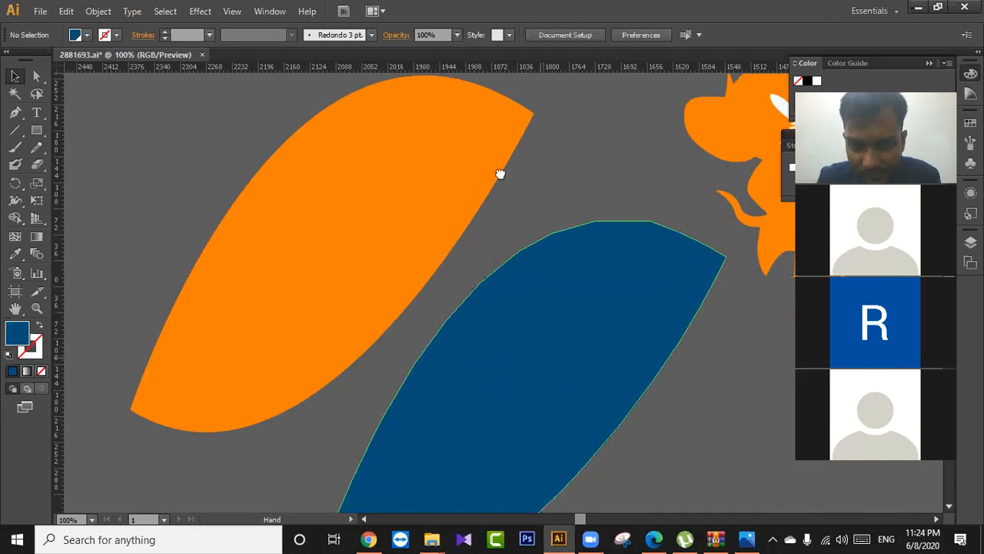
{"action": "scroll", "coordinate": [620, 340], "scroll_direction": "down", "scroll_amount": 3}
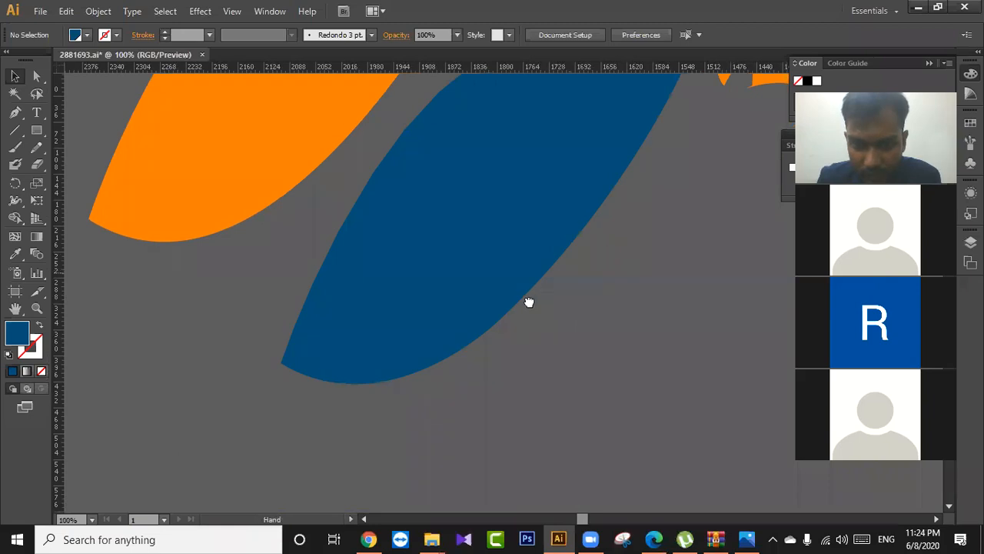
Select the blue shape with its anchor points shown, and lock it in place.
{"action": "left_click", "coordinate": [485, 303]}
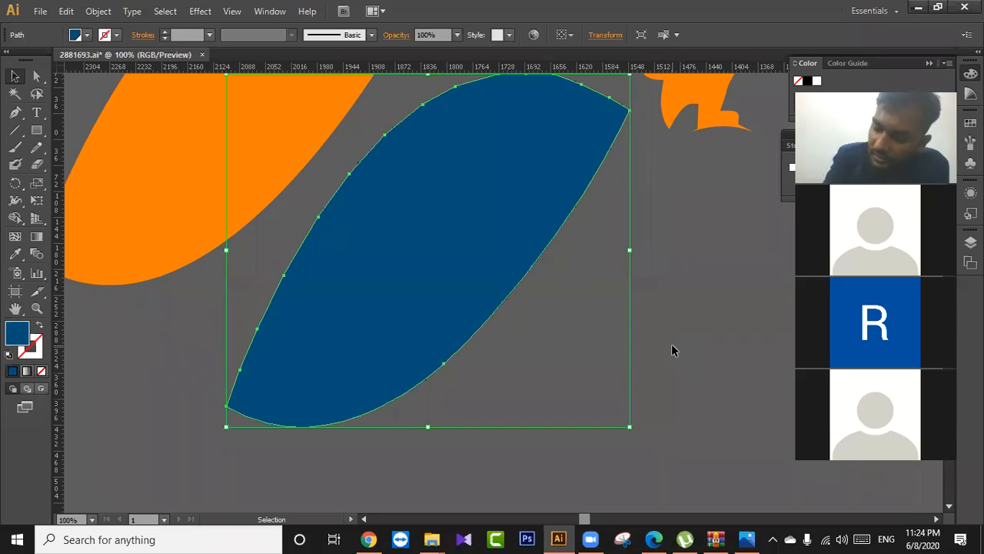
{"action": "left_click", "coordinate": [672, 331]}
{"action": "left_click", "coordinate": [527, 265]}
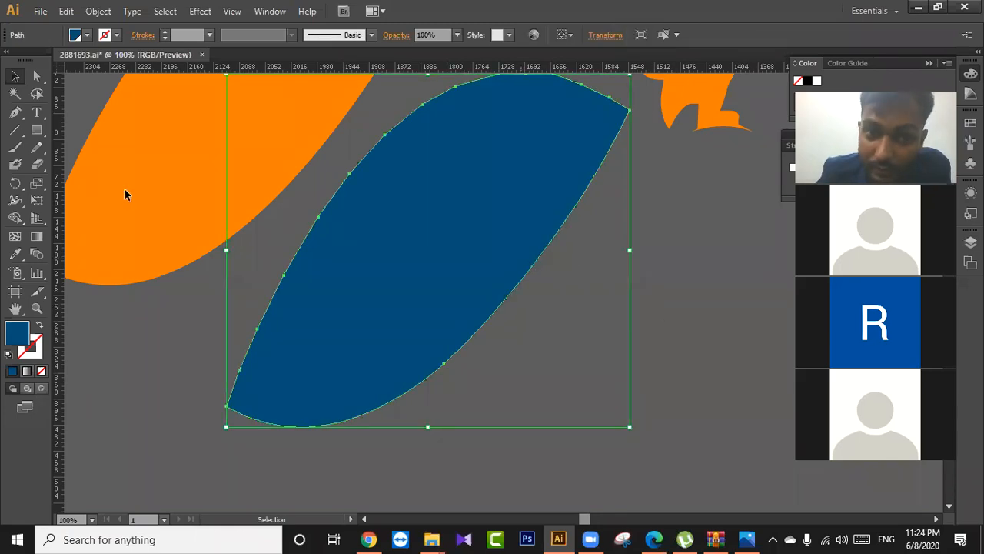
{"action": "key", "text": "a"}
{"action": "left_click_drag", "start_coordinate": [669, 273], "coordinate": [469, 162]}
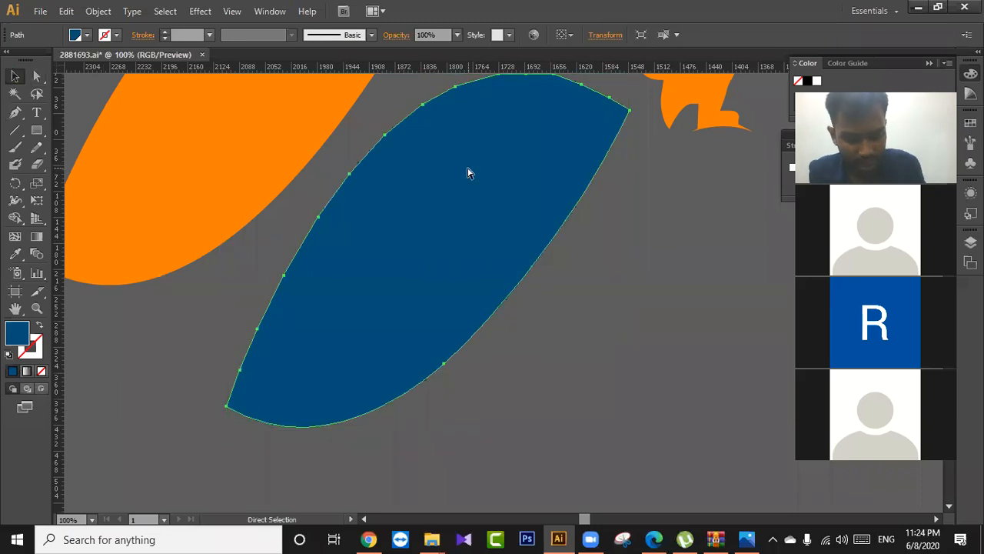
{"action": "key", "text": "ctrl+2"}
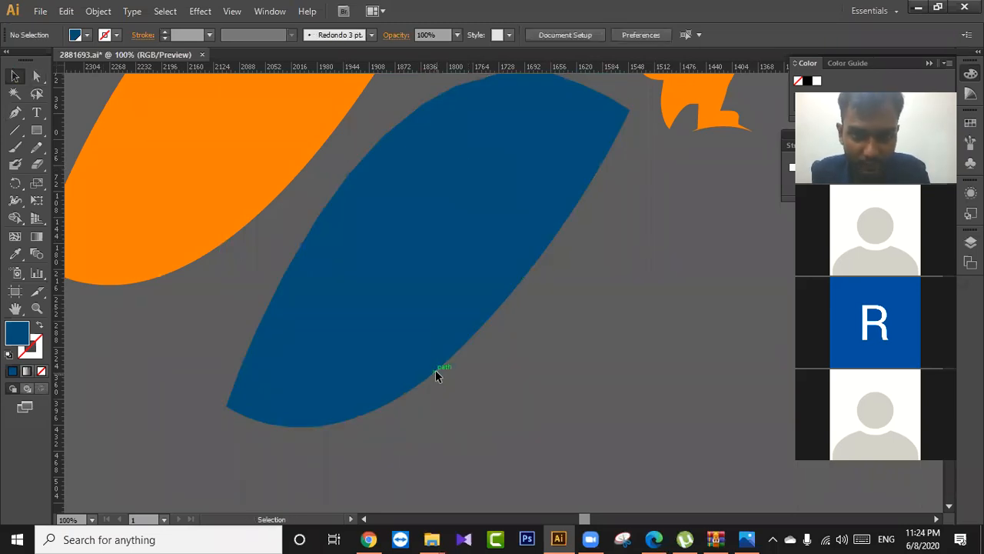
Trace the locked blue shape's lower edge with one Pen curve from the upper-right tip to the lower-left tip, and finish the path.
{"action": "key", "text": "p"}
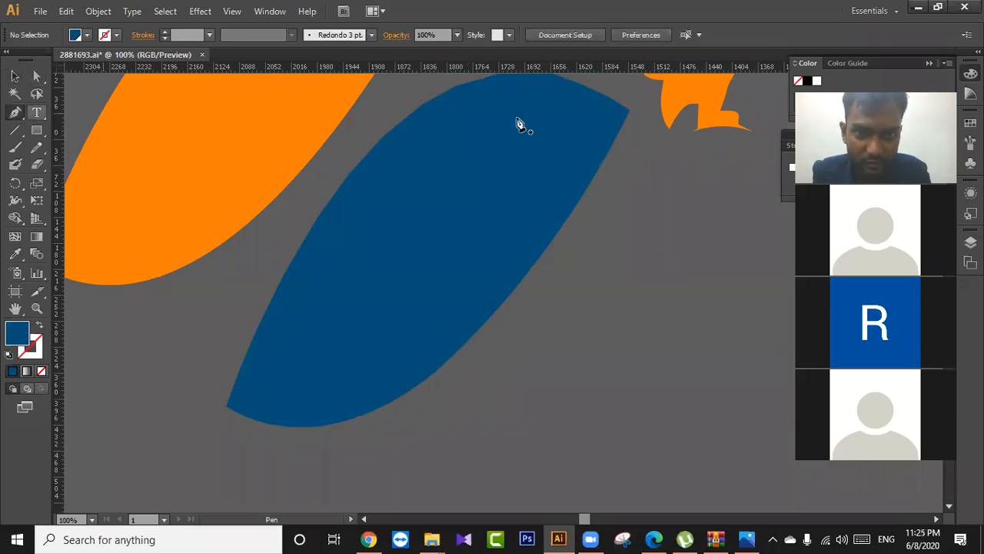
{"action": "left_click", "coordinate": [630, 112]}
{"action": "left_click_drag", "start_coordinate": [227, 406], "coordinate": [65, 284]}
{"action": "left_click_drag", "start_coordinate": [133, 328], "coordinate": [167, 286]}
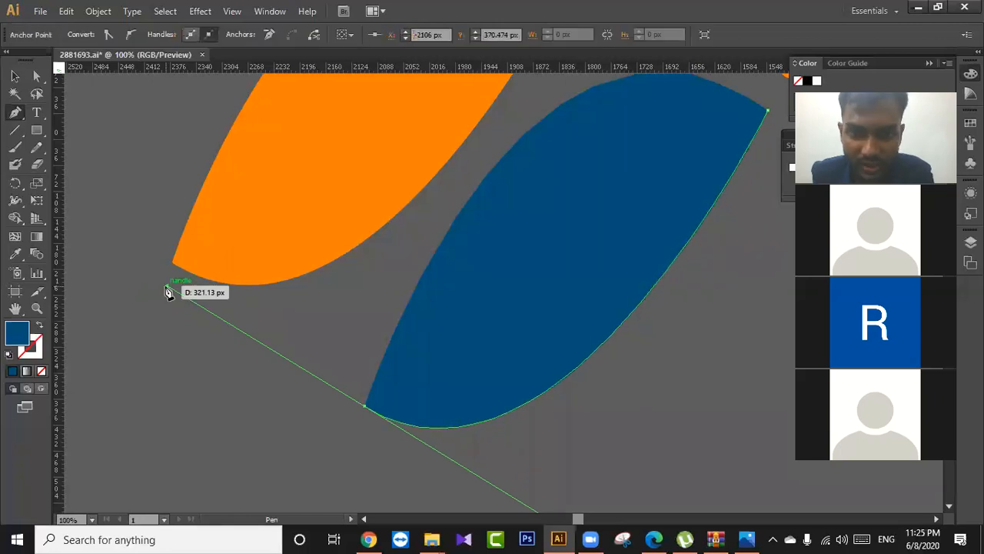
{"action": "left_click", "coordinate": [206, 318], "text": "ctrl"}
Draw a filled circle about 331 px in diameter with the Ellipse tool, in the empty area below the blue leaf shape.
{"action": "left_click_drag", "start_coordinate": [34, 132], "coordinate": [92, 164]}
{"action": "left_click_drag", "start_coordinate": [255, 255], "coordinate": [391, 43]}
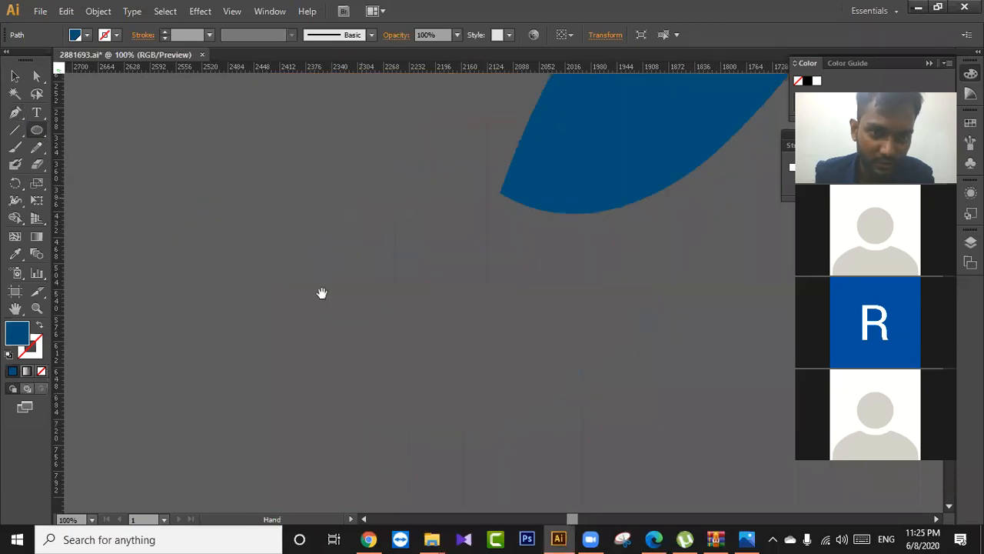
{"action": "left_click_drag", "start_coordinate": [321, 292], "coordinate": [352, 227]}
{"action": "mouse_move", "coordinate": [270, 230]}
{"action": "left_mouse_down"}
{"action": "mouse_move", "coordinate": [468, 373]}
{"action": "mouse_move", "coordinate": [509, 422]}
{"action": "left_mouse_up"}
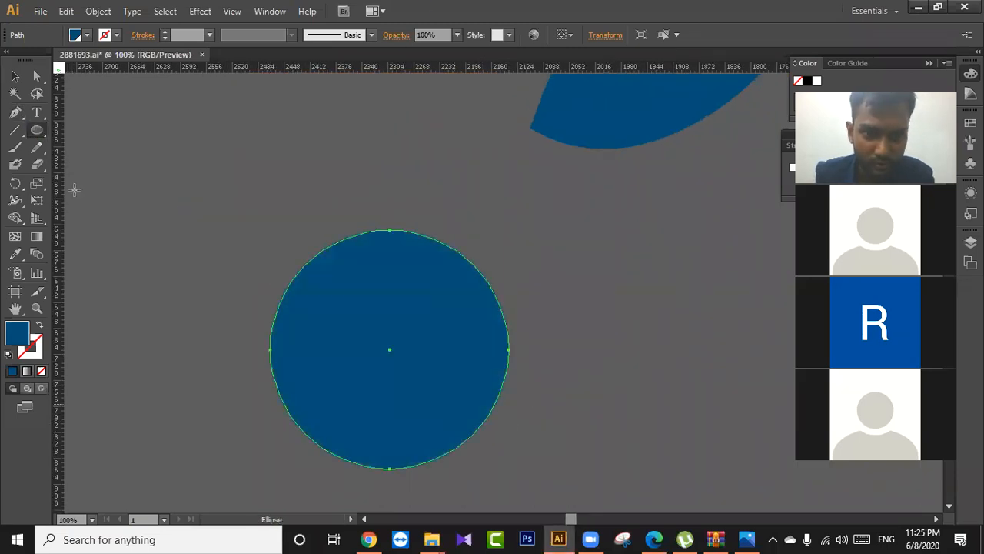
Select the circle and show its bounding box and anchor points for inspection.
{"action": "left_click", "coordinate": [15, 76]}
{"action": "left_click", "coordinate": [607, 291]}
{"action": "left_click", "coordinate": [509, 348]}
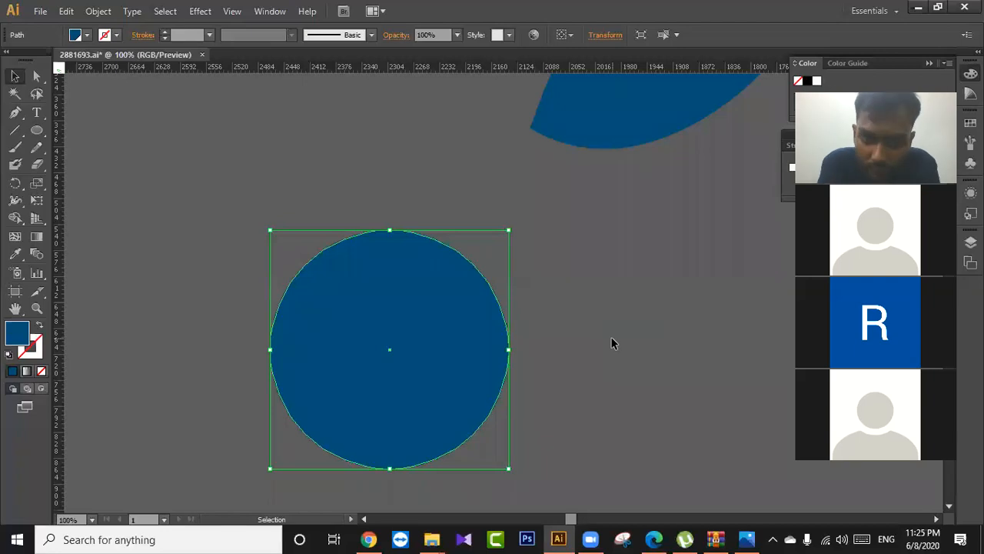
{"action": "left_click", "coordinate": [36, 75]}
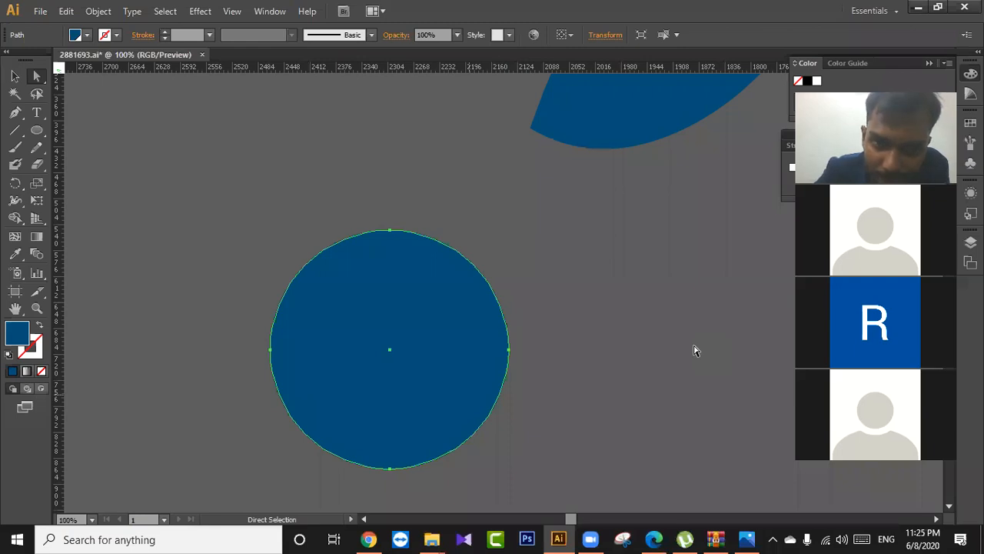
Place a vertical and a horizontal guide so that they cross at the circle's centre.
{"action": "left_click", "coordinate": [15, 75]}
{"action": "left_click_drag", "start_coordinate": [61, 223], "coordinate": [389, 336]}
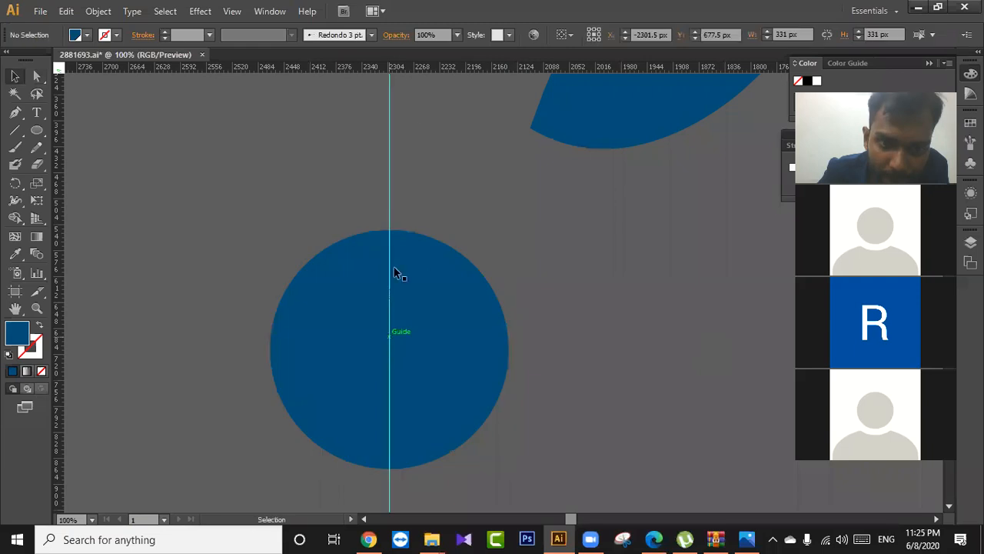
{"action": "left_click_drag", "start_coordinate": [474, 67], "coordinate": [480, 355]}
{"action": "left_click", "coordinate": [483, 382]}
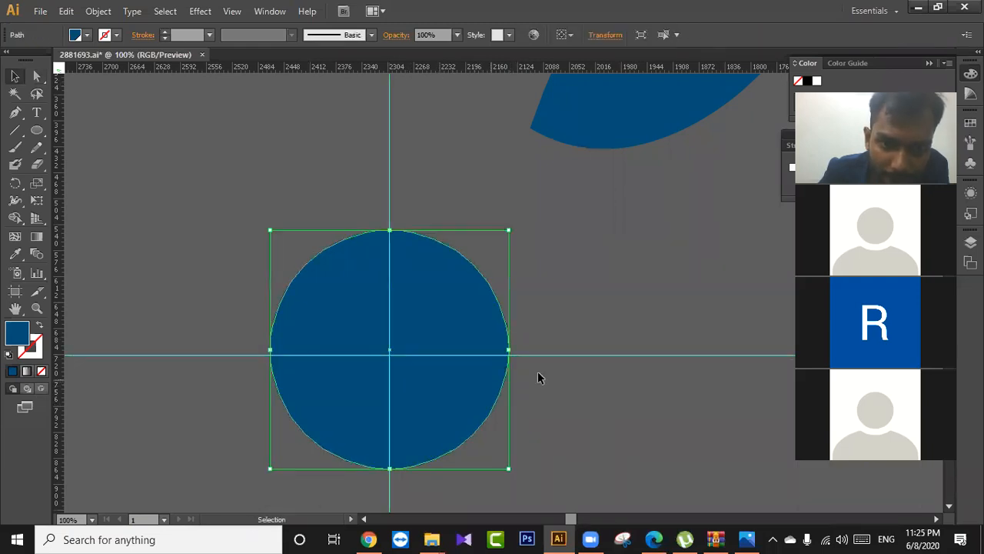
{"action": "left_click_drag", "start_coordinate": [557, 354], "coordinate": [561, 352]}
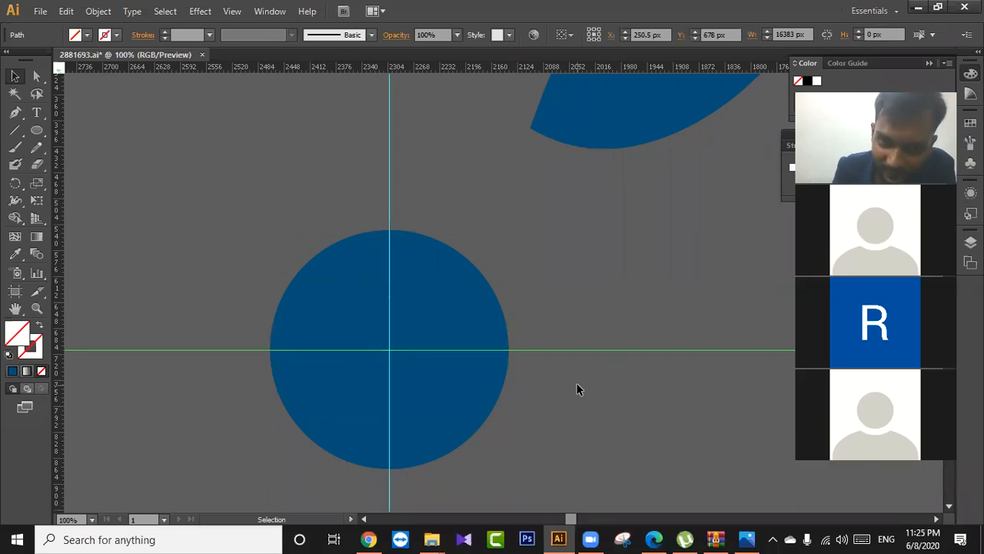
Select the circle together with both guides and lock them in place.
{"action": "left_click", "coordinate": [472, 375]}
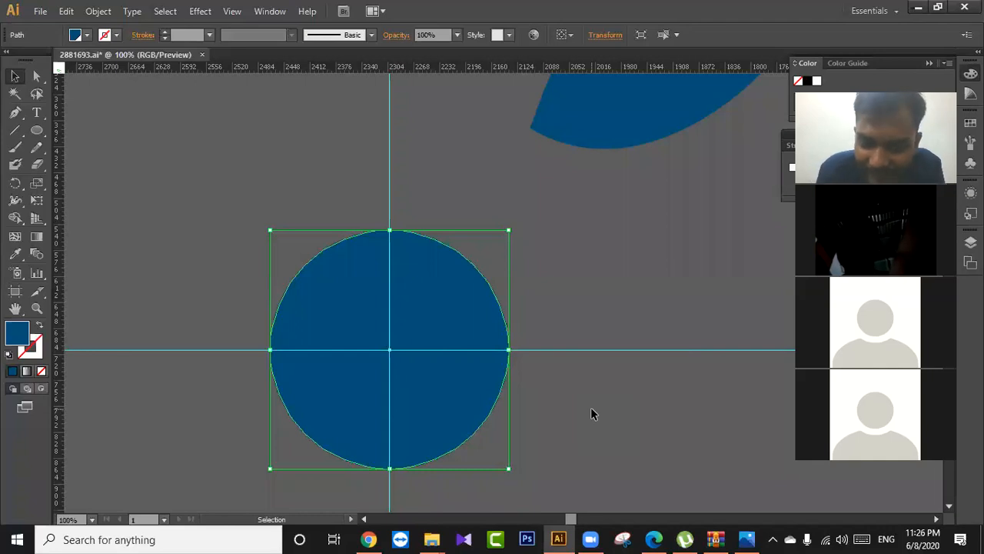
{"action": "left_click", "coordinate": [545, 283]}
{"action": "left_click_drag", "start_coordinate": [548, 419], "coordinate": [348, 247]}
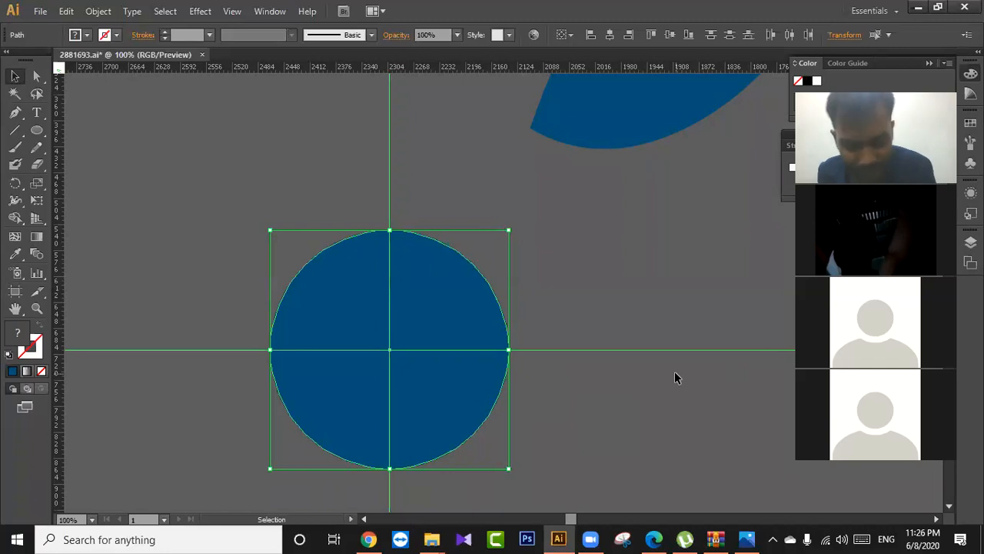
{"action": "key", "text": "ctrl+2"}
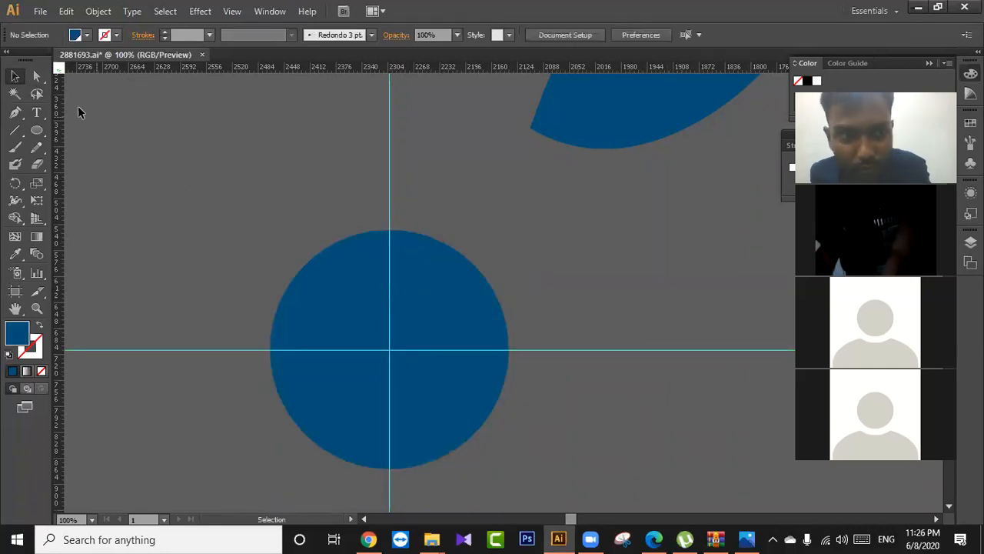
Try to trace half of the circle with one Pen curve from its right anchor to its left anchor, and undo the curve.
{"action": "left_click", "coordinate": [15, 111]}
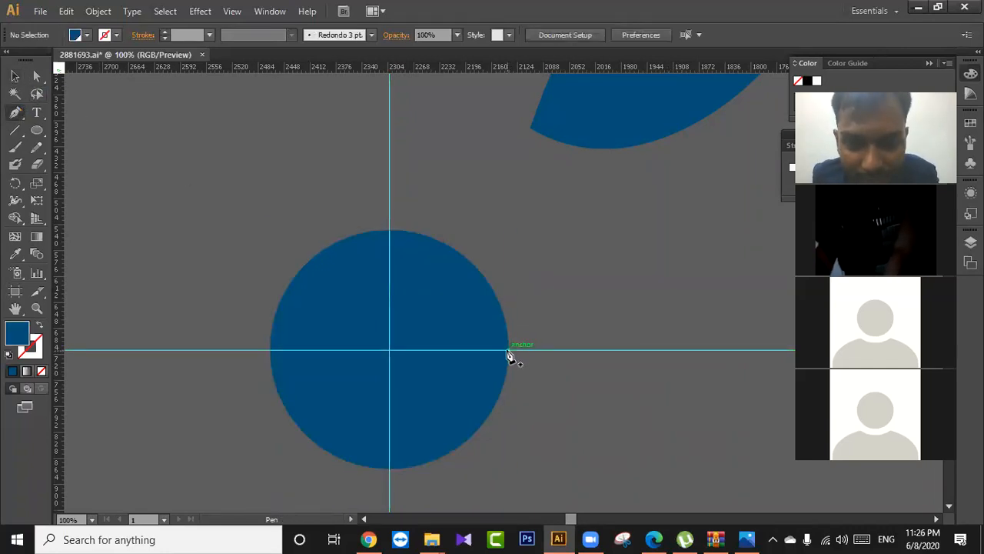
{"action": "left_click", "coordinate": [507, 351]}
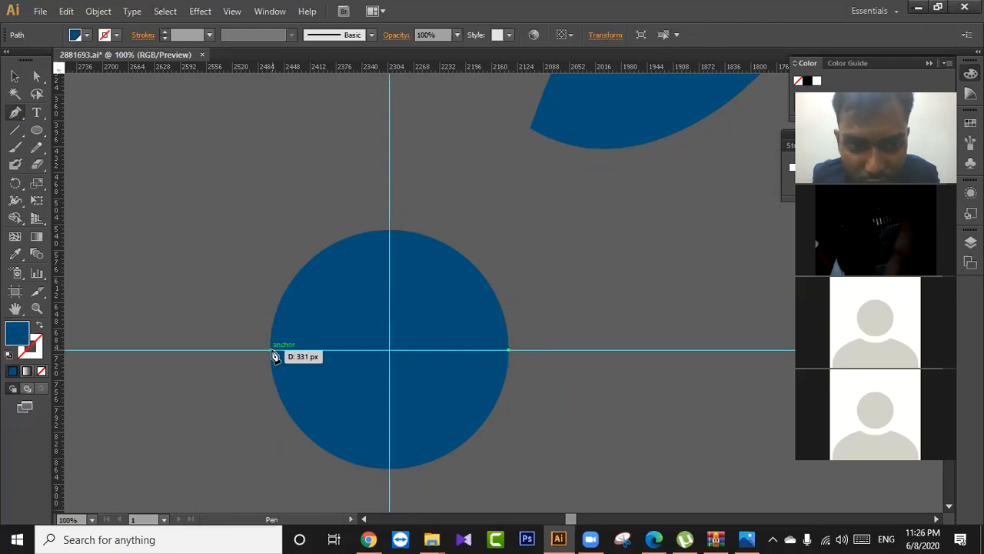
{"action": "left_click_drag", "start_coordinate": [274, 352], "coordinate": [179, 531]}
{"action": "mouse_move", "coordinate": [142, 470]}
{"action": "left_mouse_down"}
{"action": "mouse_move", "coordinate": [130, 492]}
{"action": "mouse_move", "coordinate": [136, 428]}
{"action": "mouse_move", "coordinate": [169, 459]}
{"action": "mouse_move", "coordinate": [150, 445]}
{"action": "mouse_move", "coordinate": [125, 479]}
{"action": "mouse_move", "coordinate": [146, 481]}
{"action": "mouse_move", "coordinate": [126, 481]}
{"action": "mouse_move", "coordinate": [129, 473]}
{"action": "left_mouse_up"}
{"action": "key", "text": "ctrl+z"}
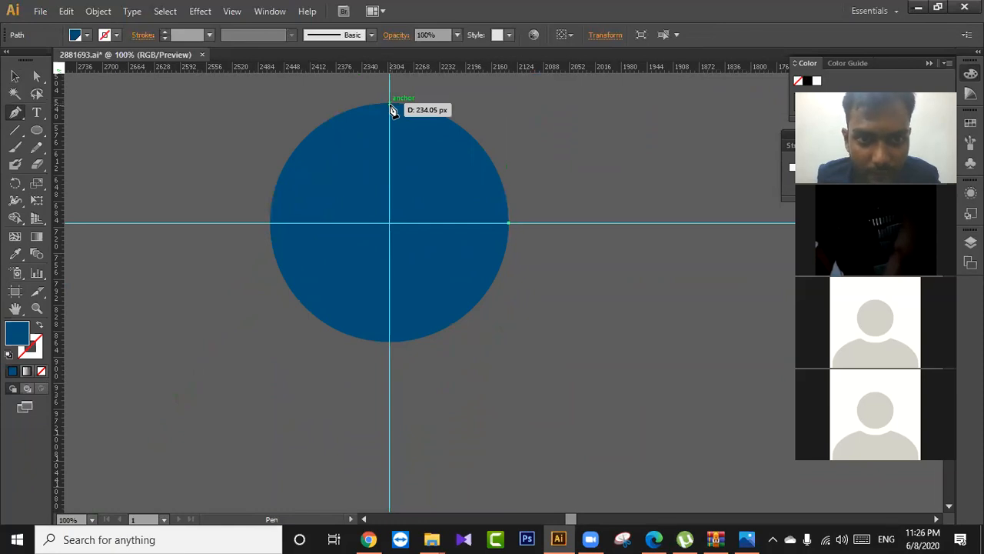
Try to trace the circle's upper-right quarter with one Pen curve ending at the top anchor, with near-horizontal handles.
{"action": "left_click_drag", "start_coordinate": [391, 110], "coordinate": [276, 102]}
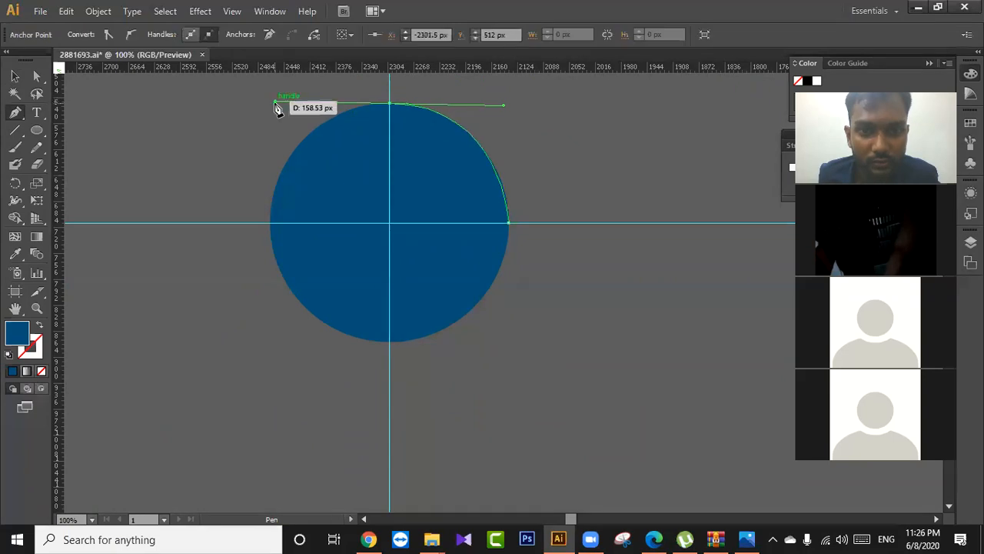
{"action": "left_click", "coordinate": [325, 107], "text": "ctrl"}
{"action": "mouse_move", "coordinate": [390, 105]}
{"action": "left_mouse_down"}
{"action": "mouse_move", "coordinate": [316, 139]}
{"action": "mouse_move", "coordinate": [287, 101]}
{"action": "mouse_move", "coordinate": [275, 100]}
{"action": "left_mouse_up"}
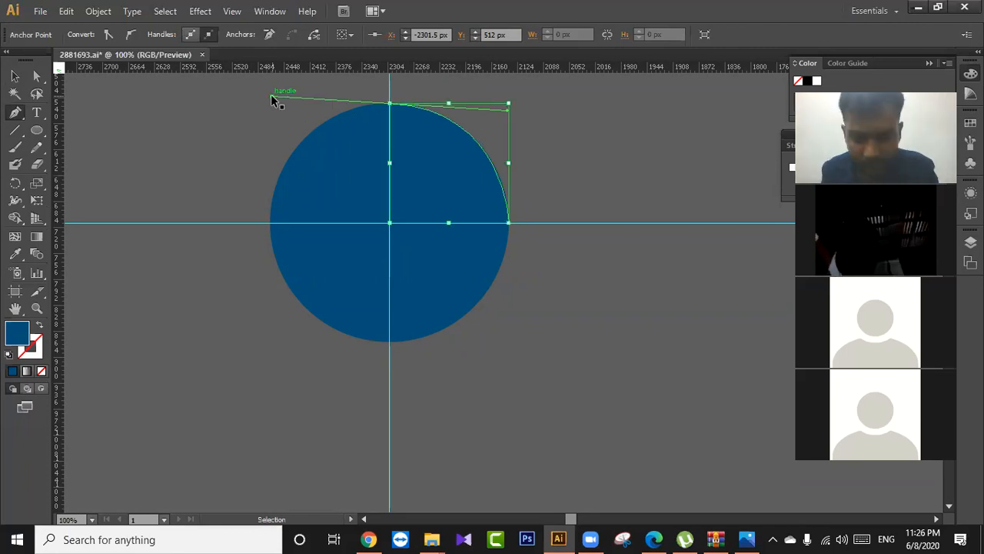
{"action": "left_click", "coordinate": [279, 104], "text": "ctrl"}
{"action": "left_click", "coordinate": [16, 77]}
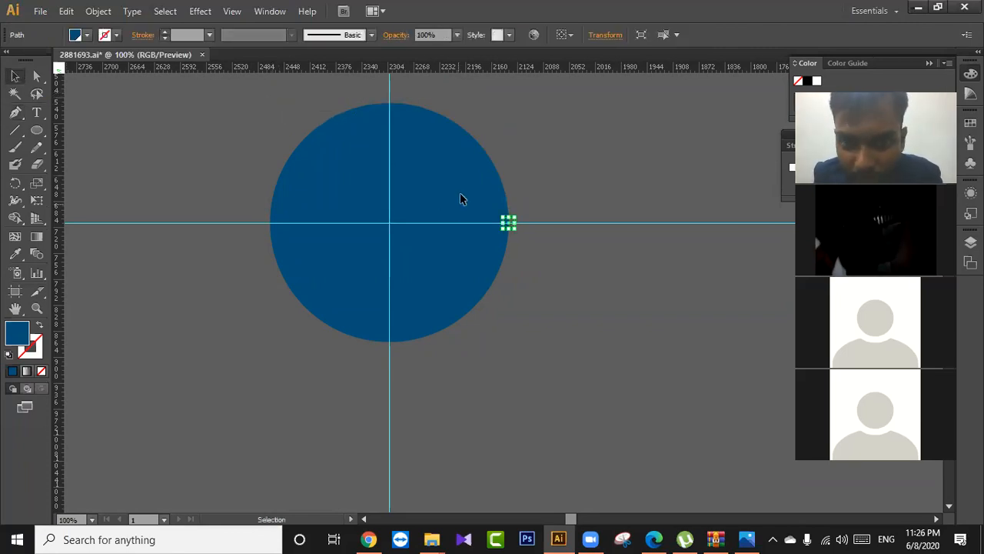
Trace the circle's upper-right edge with a chain of many short Pen segments, from near the right anchor towards the top.
{"action": "key", "text": "minus"}
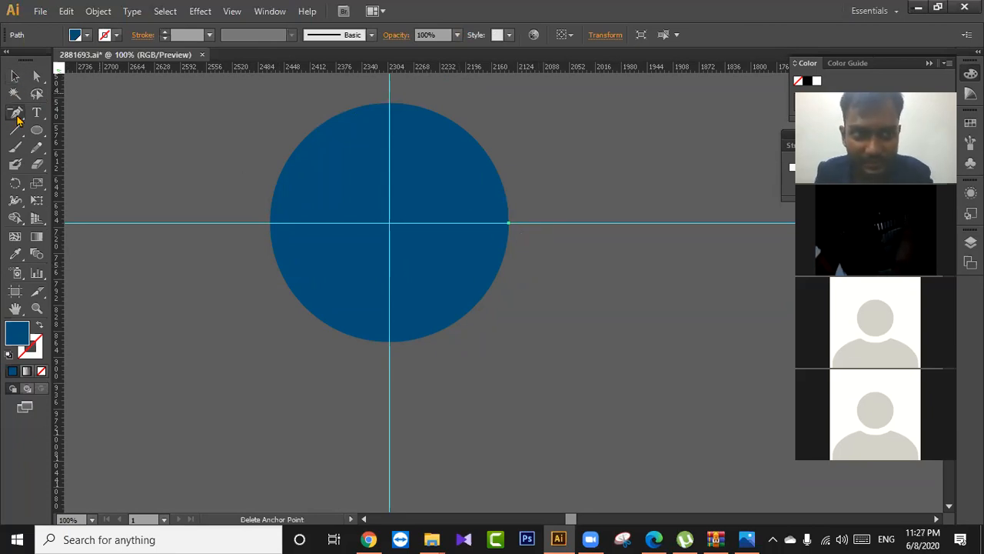
{"action": "left_click_drag", "start_coordinate": [24, 116], "coordinate": [85, 110]}
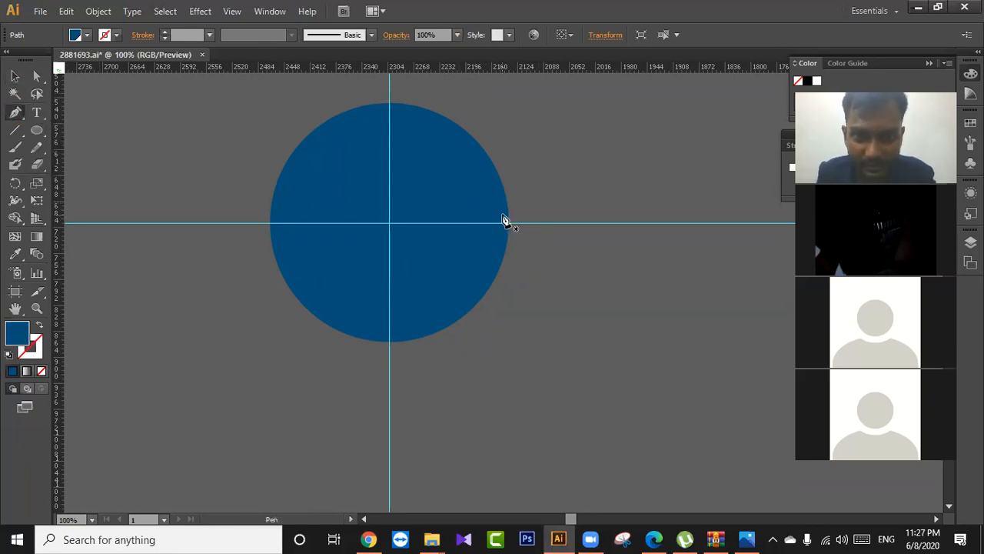
{"action": "left_click", "coordinate": [507, 204]}
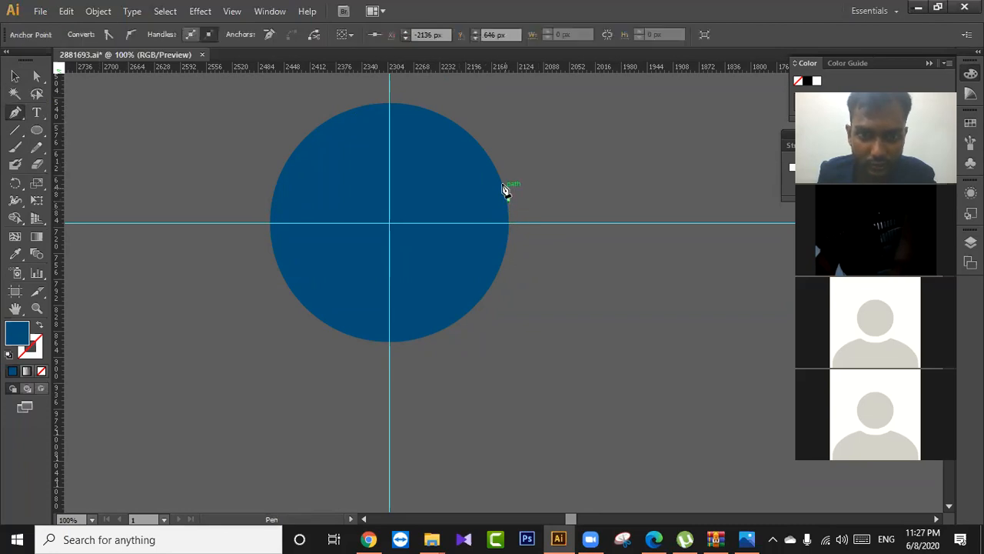
{"action": "left_click", "coordinate": [479, 144]}
{"action": "left_click", "coordinate": [472, 135]}
{"action": "left_click", "coordinate": [457, 129]}
{"action": "left_click", "coordinate": [445, 117]}
{"action": "left_click", "coordinate": [437, 117]}
{"action": "left_click", "coordinate": [430, 110]}
Delete the short-segment path and any stray points along the circle's upper-right edge.
{"action": "key", "text": "v"}
{"action": "key", "text": "Delete"}
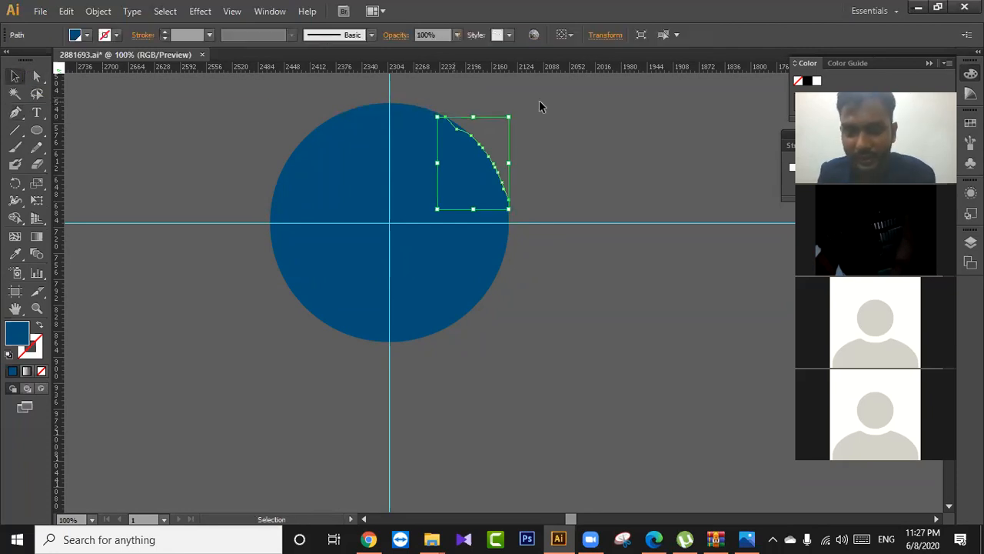
{"action": "left_click_drag", "start_coordinate": [569, 223], "coordinate": [415, 93]}
{"action": "key", "text": "Delete"}
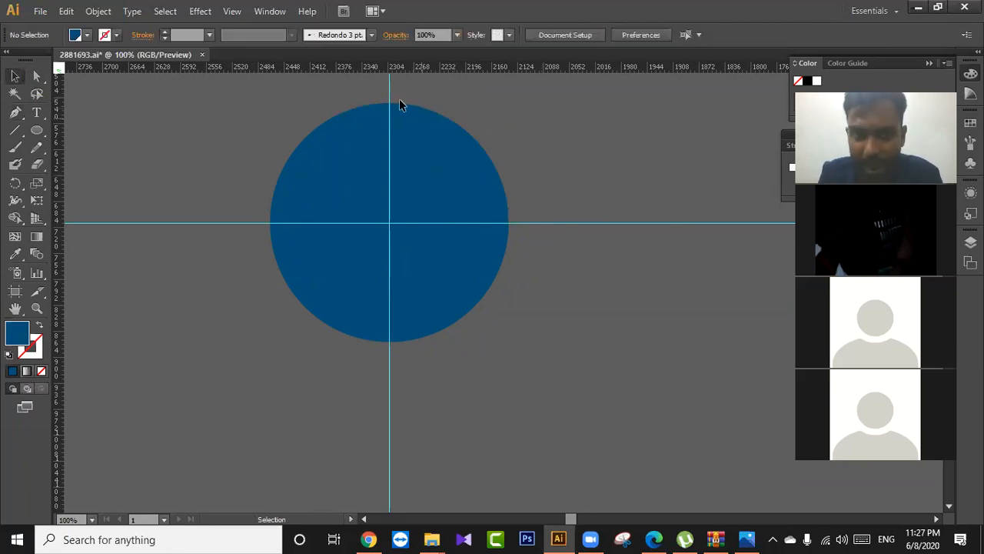
Try a Pen curve from the circle's right anchor to its top anchor with long slanted handles, and undo the path.
{"action": "left_click", "coordinate": [16, 112]}
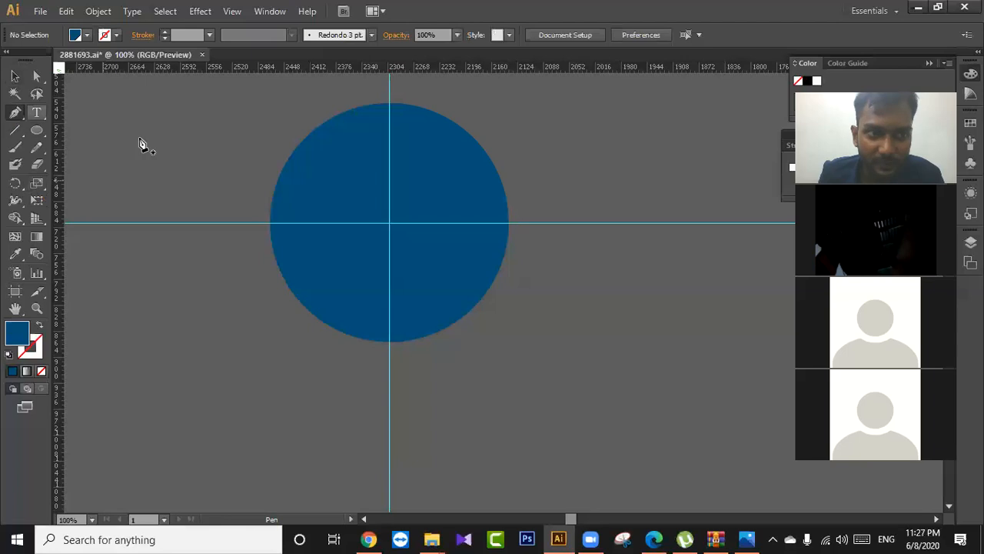
{"action": "left_click", "coordinate": [506, 223]}
{"action": "left_click_drag", "start_coordinate": [391, 103], "coordinate": [283, 151]}
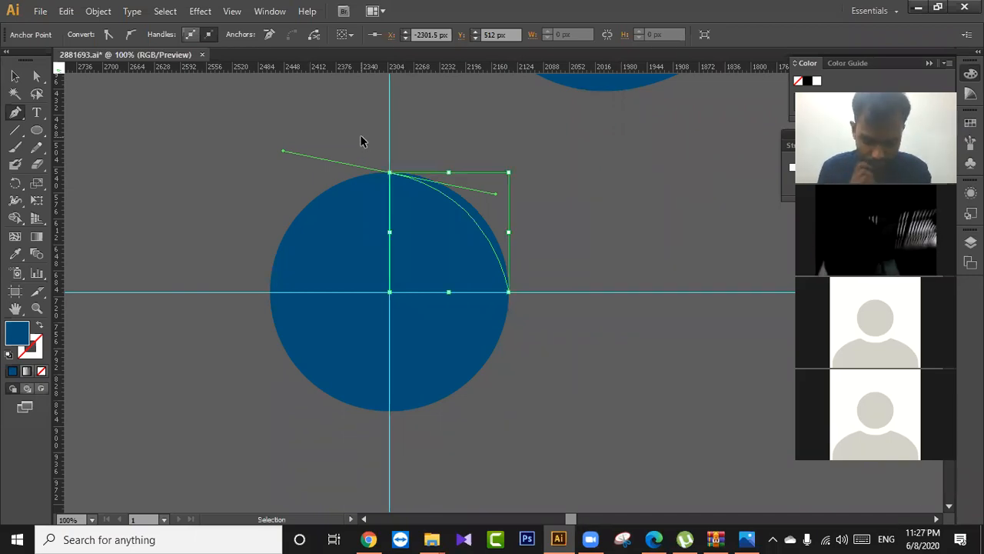
{"action": "key", "text": "ctrl+z"}
{"action": "key", "text": "ctrl+z"}
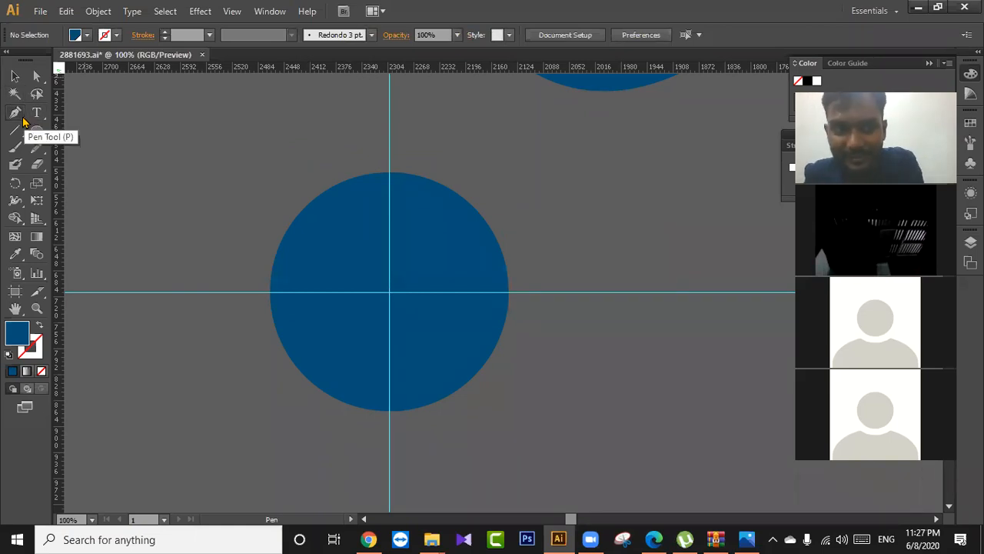
Try Pen curves from the circle's right anchor to its top anchor and to a point just beyond it, and undo both.
{"action": "left_click", "coordinate": [14, 112]}
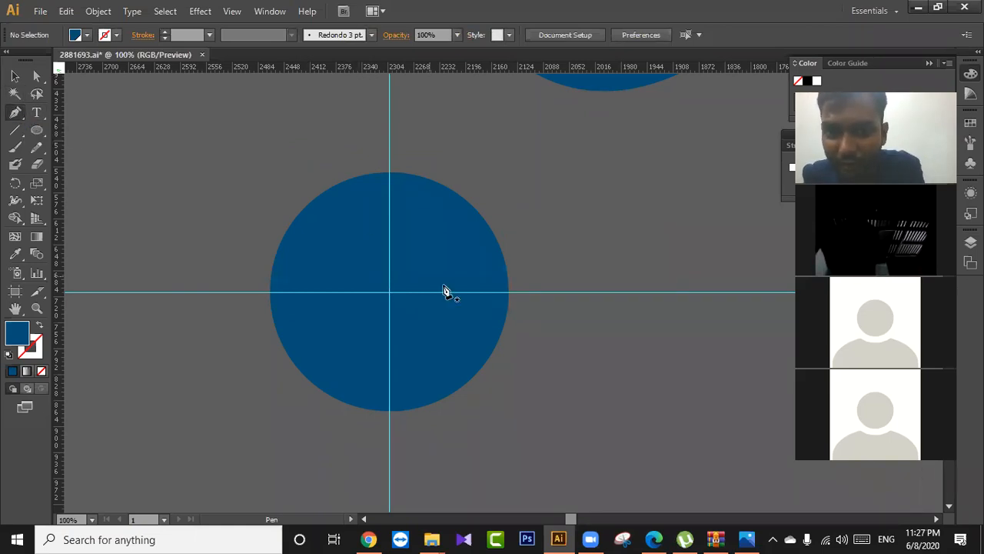
{"action": "left_click", "coordinate": [508, 292]}
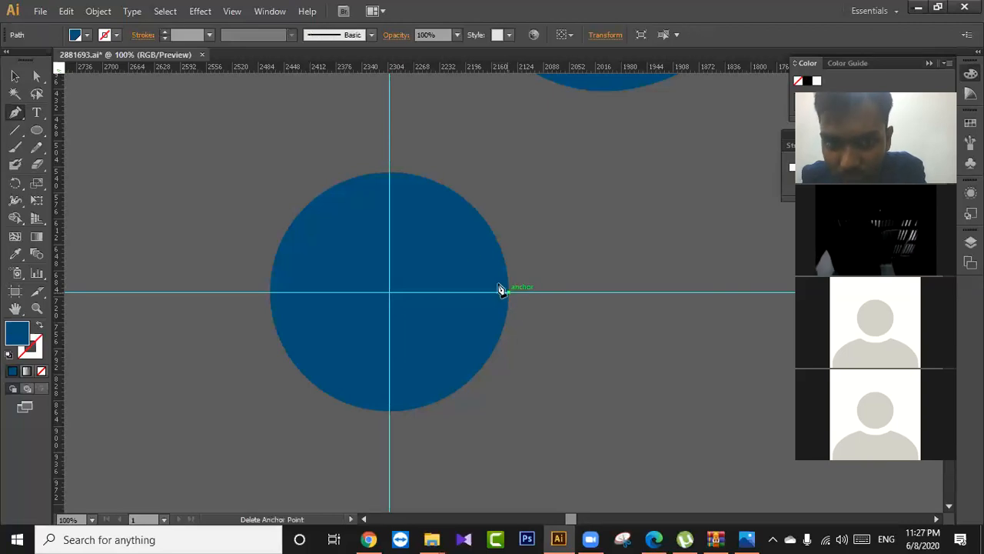
{"action": "left_click_drag", "start_coordinate": [390, 174], "coordinate": [322, 192]}
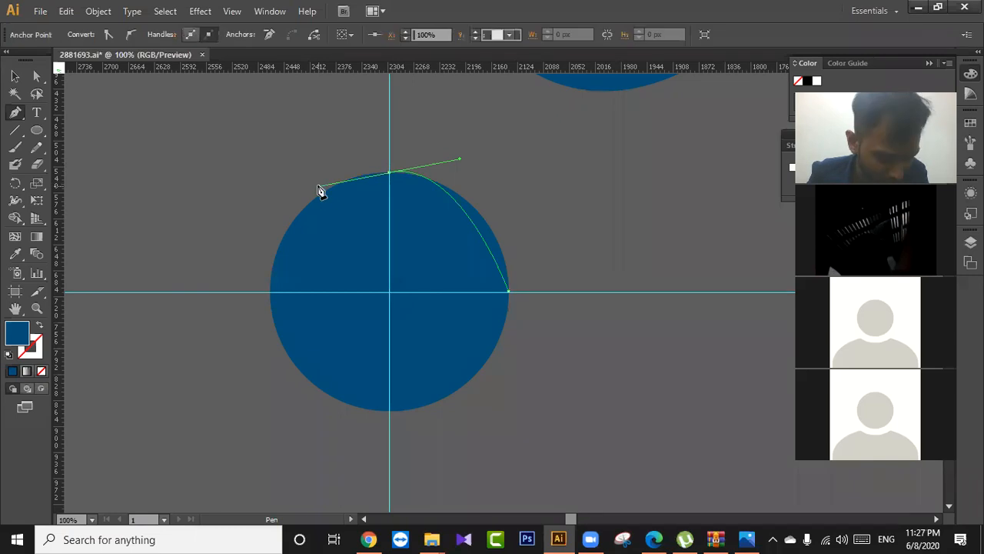
{"action": "key", "text": "ctrl+z"}
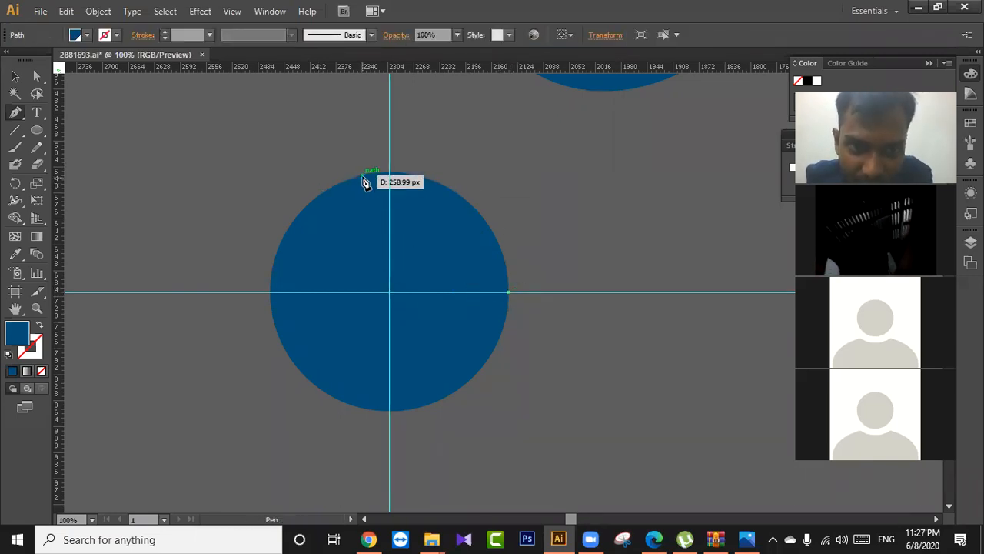
{"action": "left_click_drag", "start_coordinate": [357, 178], "coordinate": [205, 202]}
{"action": "key", "text": "ctrl+z"}
{"action": "key", "text": "ctrl+z"}
{"action": "left_click", "coordinate": [15, 77]}
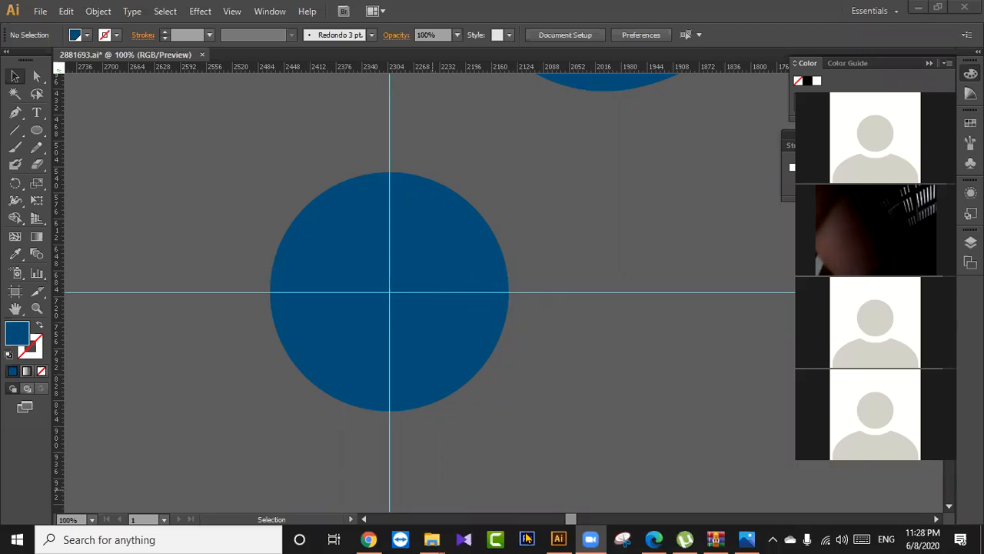
{"action": "left_click", "coordinate": [843, 538]}
{"action": "left_click", "coordinate": [707, 378]}
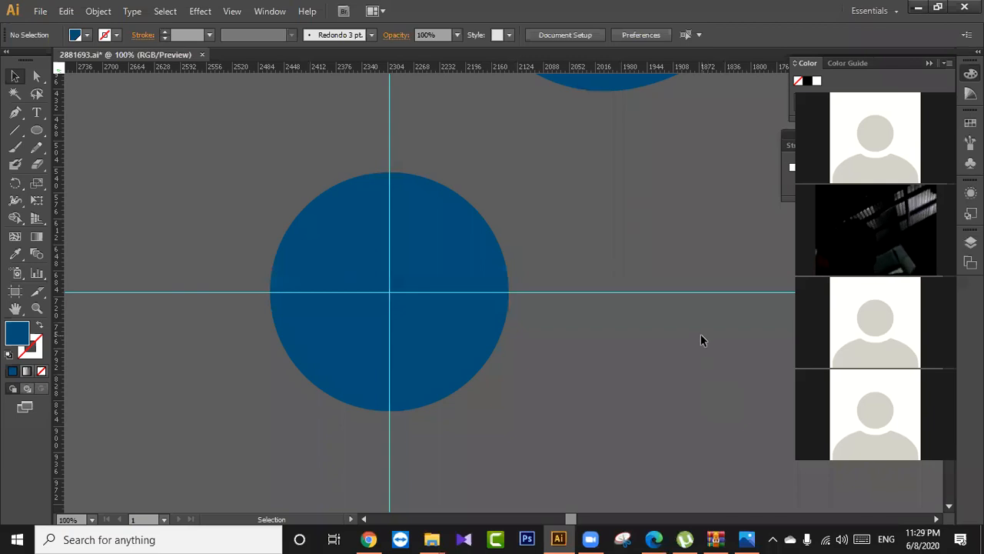
Review the circle, both leaf shapes, the traced Jerry and the Tom and Jerry reference artwork at 50% zoom.
{"action": "scroll", "coordinate": [701, 334], "scroll_direction": "down", "scroll_amount": 1}
{"action": "key", "text": "space"}
{"action": "left_click_drag", "start_coordinate": [704, 332], "coordinate": [699, 334]}
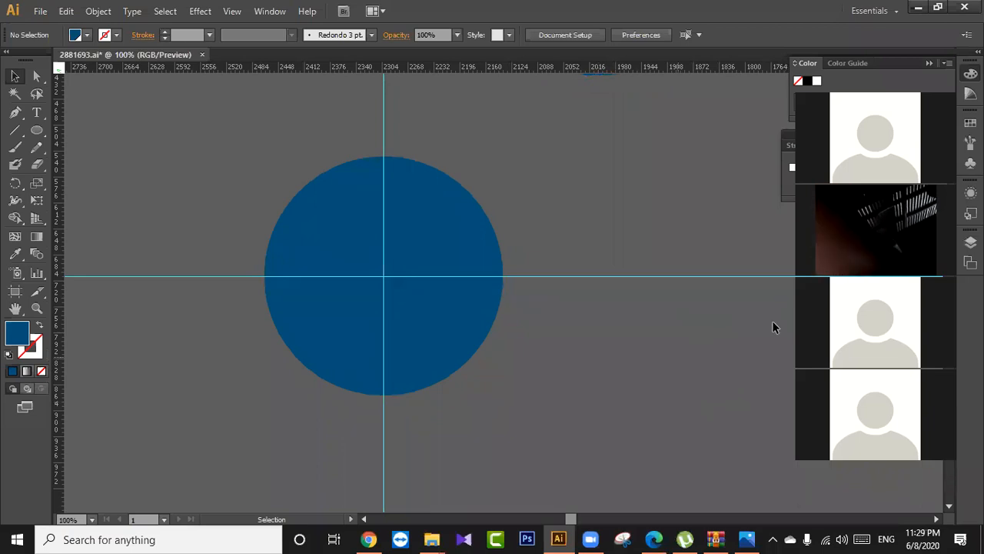
{"action": "scroll", "coordinate": [749, 290], "scroll_direction": "down", "scroll_amount": 2}
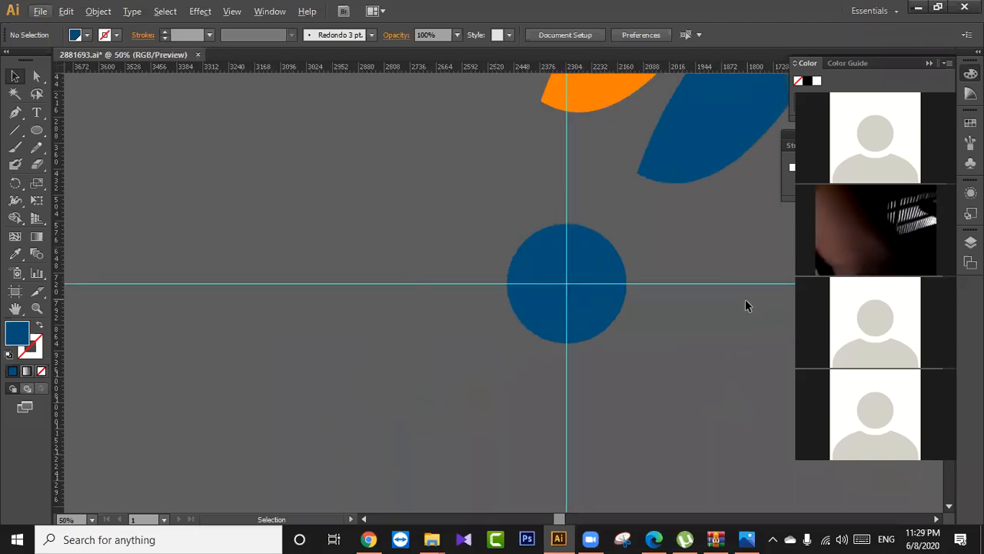
{"action": "left_click_drag", "start_coordinate": [745, 301], "coordinate": [679, 331]}
{"action": "left_click_drag", "start_coordinate": [706, 214], "coordinate": [666, 266]}
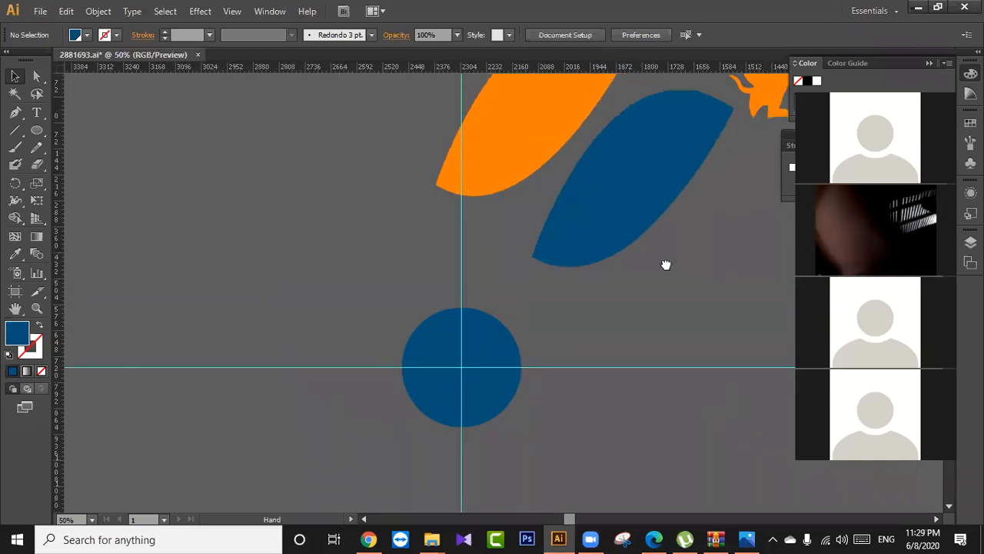
{"action": "left_click_drag", "start_coordinate": [648, 211], "coordinate": [574, 441]}
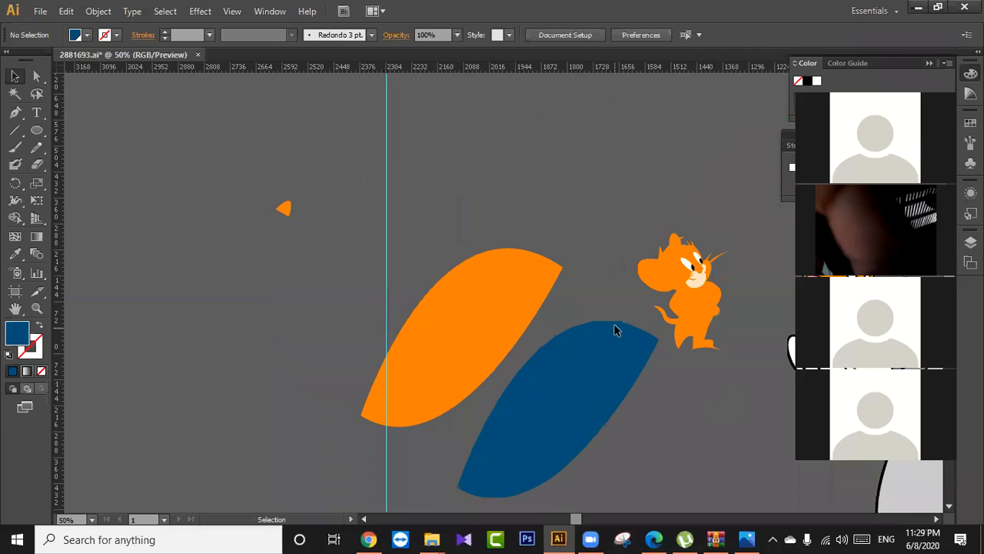
{"action": "left_click_drag", "start_coordinate": [615, 330], "coordinate": [488, 298]}
{"action": "left_click_drag", "start_coordinate": [778, 294], "coordinate": [634, 294]}
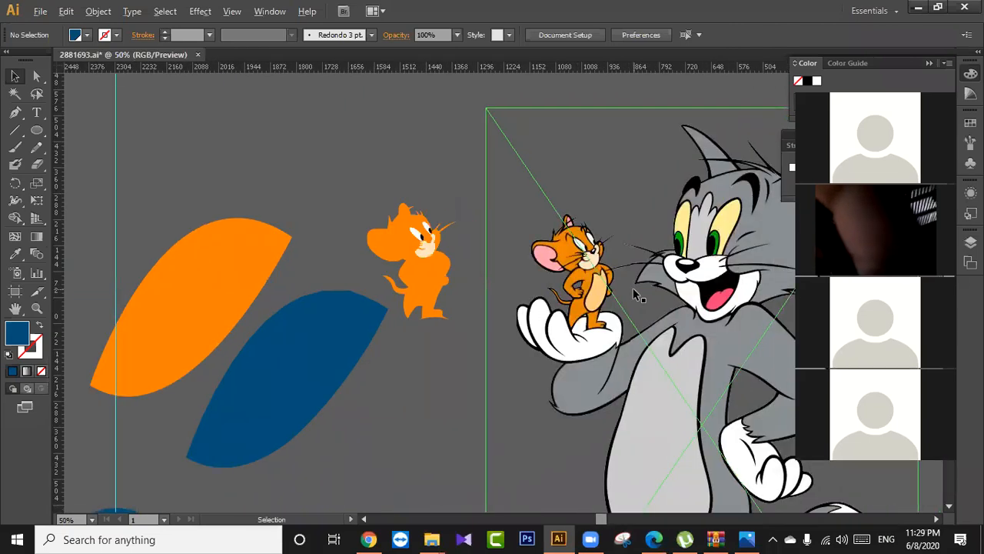
Compare the traced Jerry with the reference artwork by selecting the linked image and Jerry's orange body path in turn.
{"action": "scroll", "coordinate": [636, 295], "scroll_direction": "up", "scroll_amount": 1}
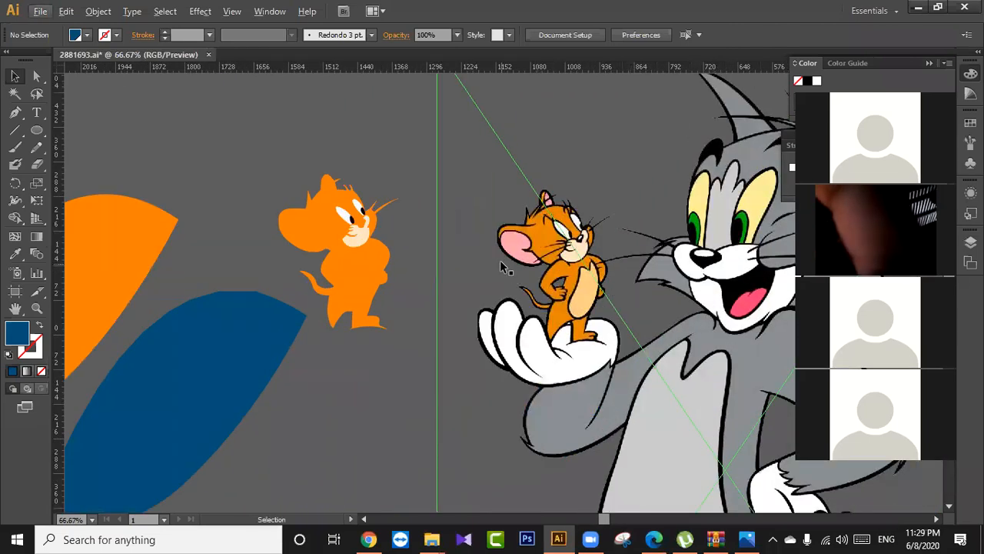
{"action": "left_click", "coordinate": [390, 224]}
{"action": "left_click", "coordinate": [454, 233]}
{"action": "left_click", "coordinate": [332, 252]}
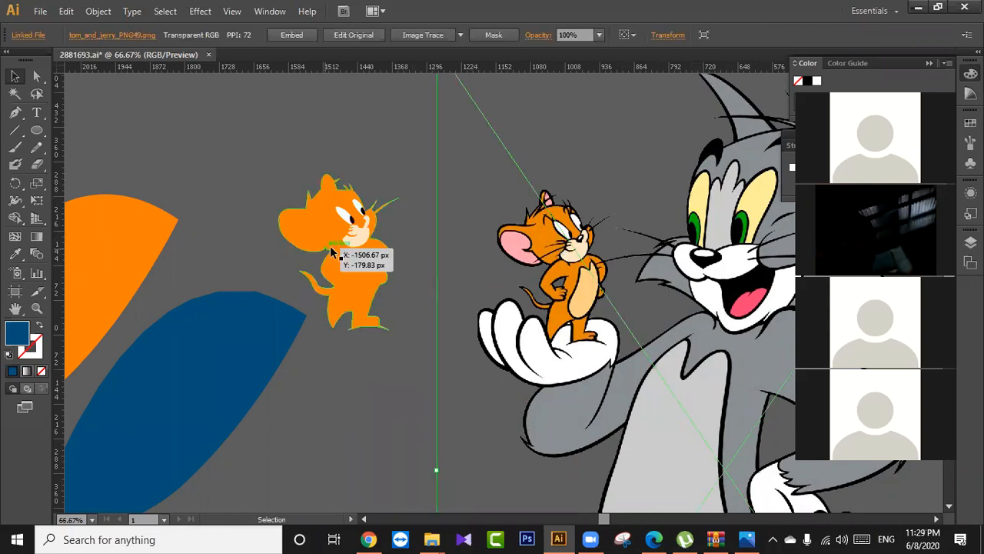
{"action": "left_click", "coordinate": [366, 262]}
{"action": "left_click", "coordinate": [439, 266]}
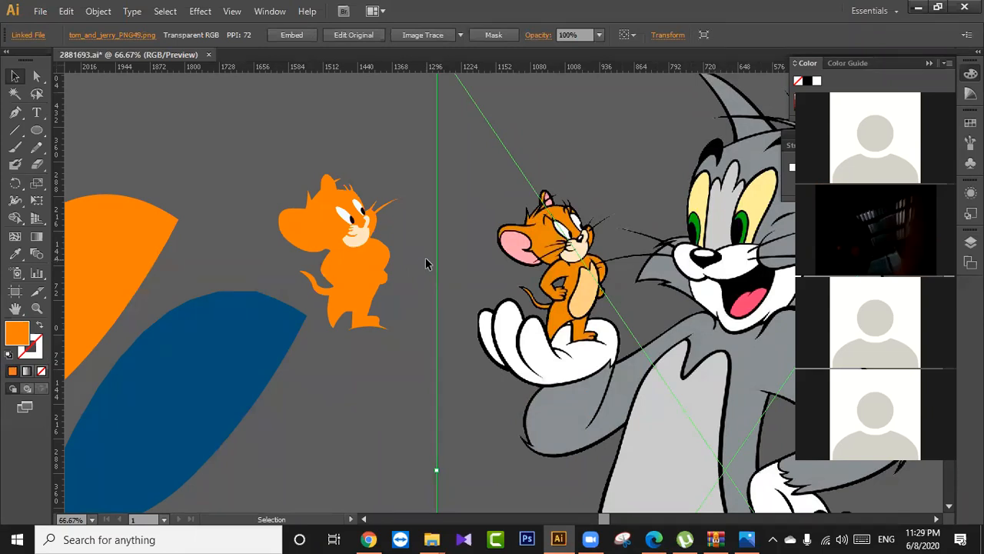
{"action": "left_click", "coordinate": [377, 307]}
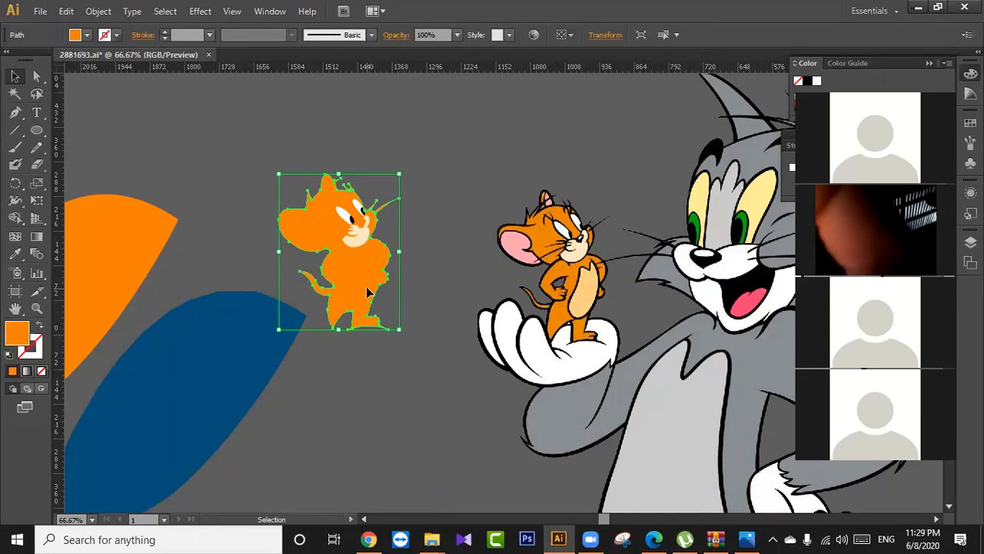
{"action": "left_click", "coordinate": [418, 279]}
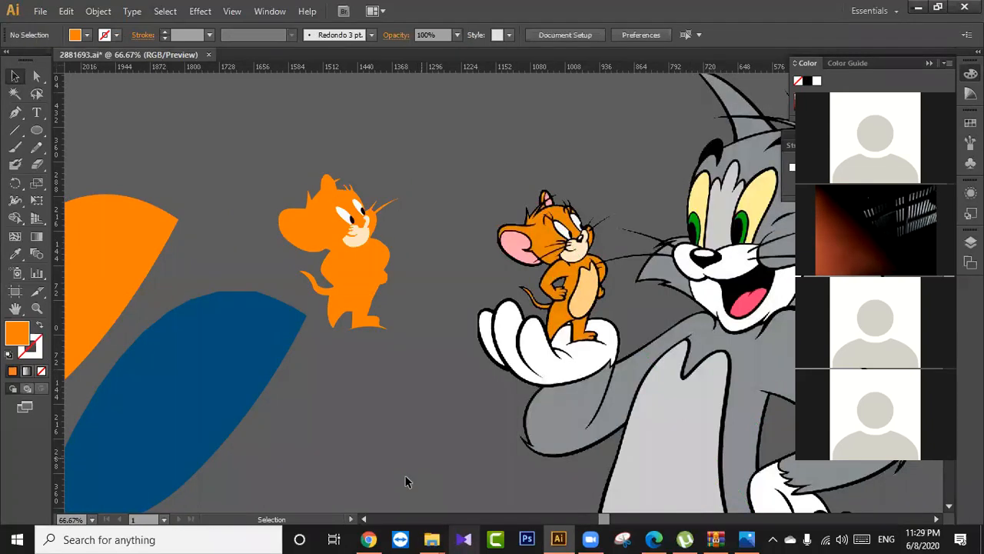
Examine the separate muzzle and eye paths on the traced Jerry's face by selecting them in turn.
{"action": "left_click_drag", "start_coordinate": [354, 302], "coordinate": [399, 353]}
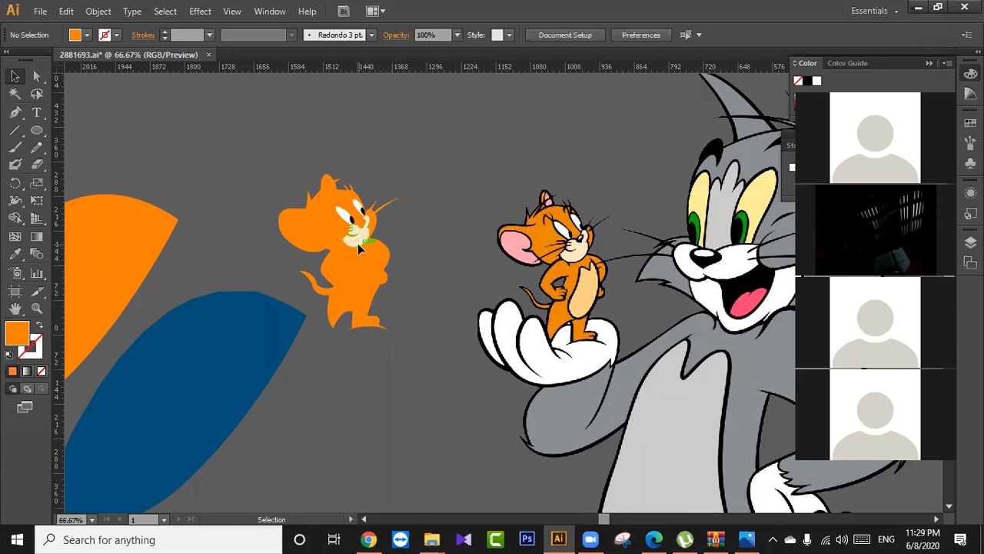
{"action": "left_click", "coordinate": [358, 241]}
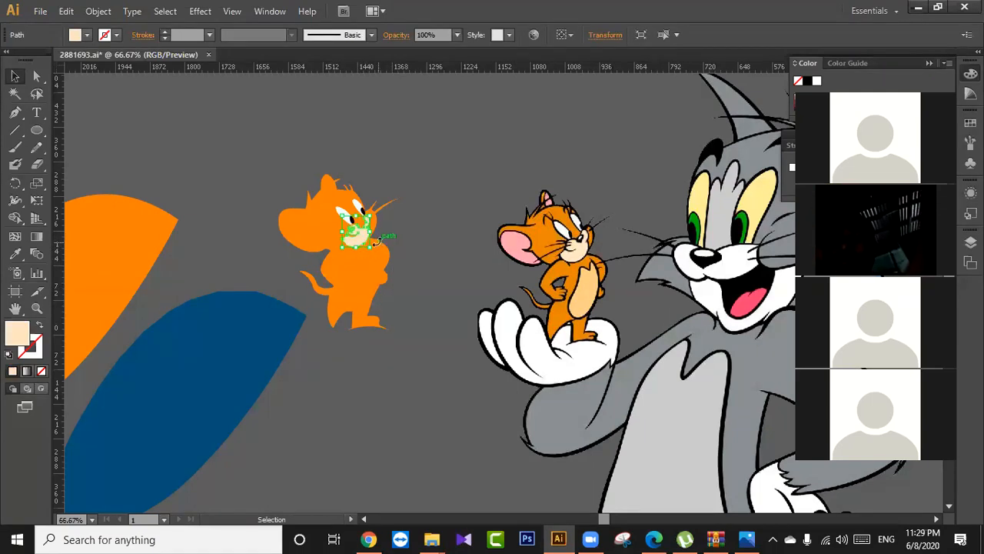
{"action": "key", "text": "ctrl+shift+a"}
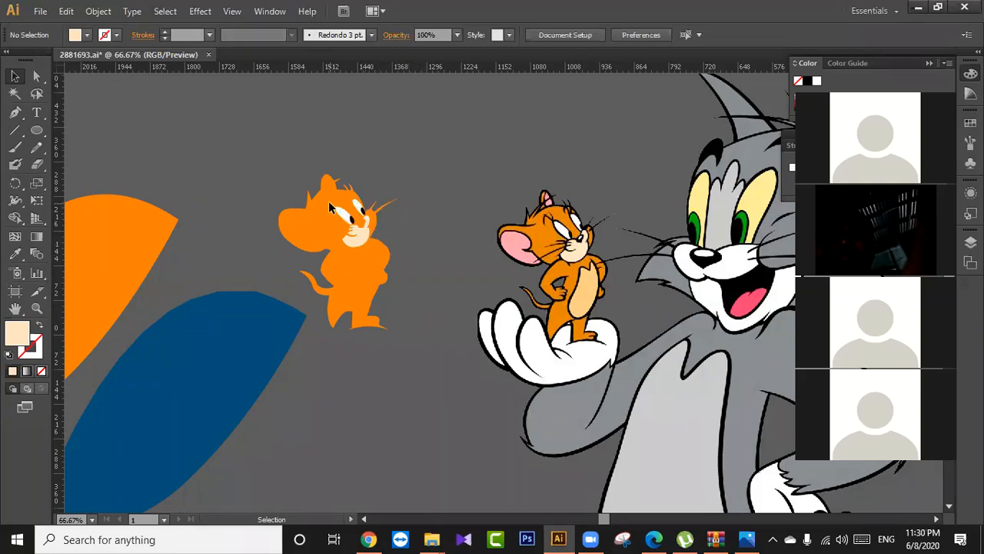
{"action": "left_click", "coordinate": [356, 232]}
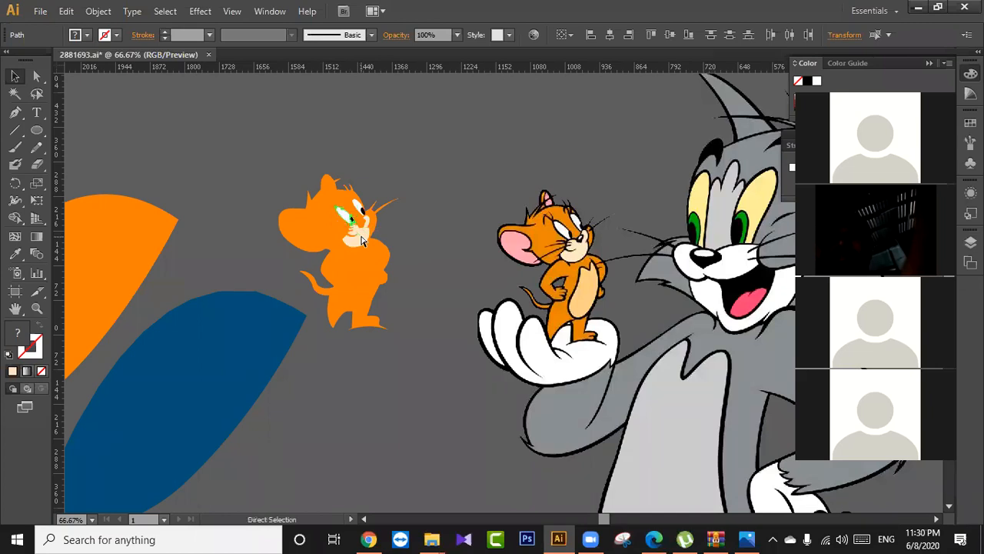
{"action": "key", "text": "ctrl+shift+a"}
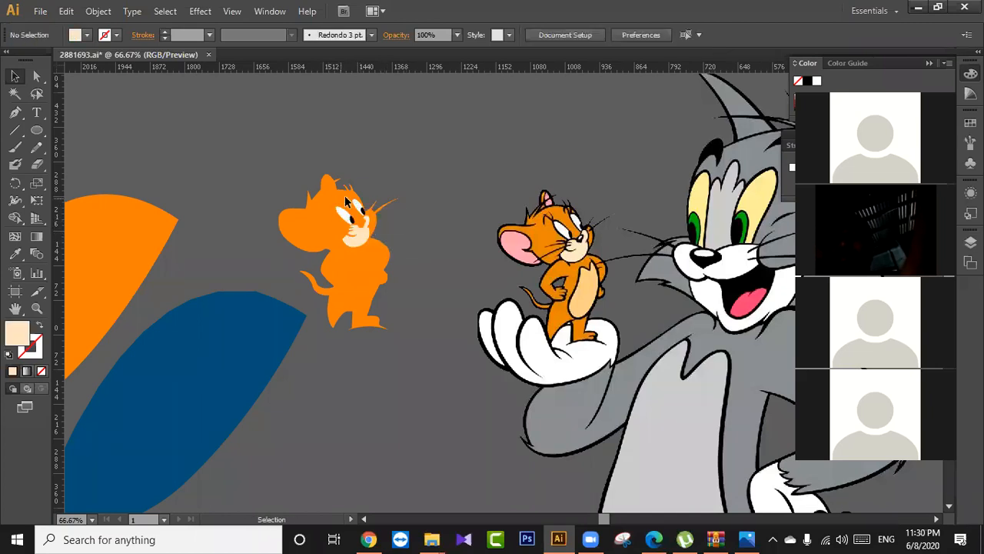
{"action": "key", "text": "ctrl+z"}
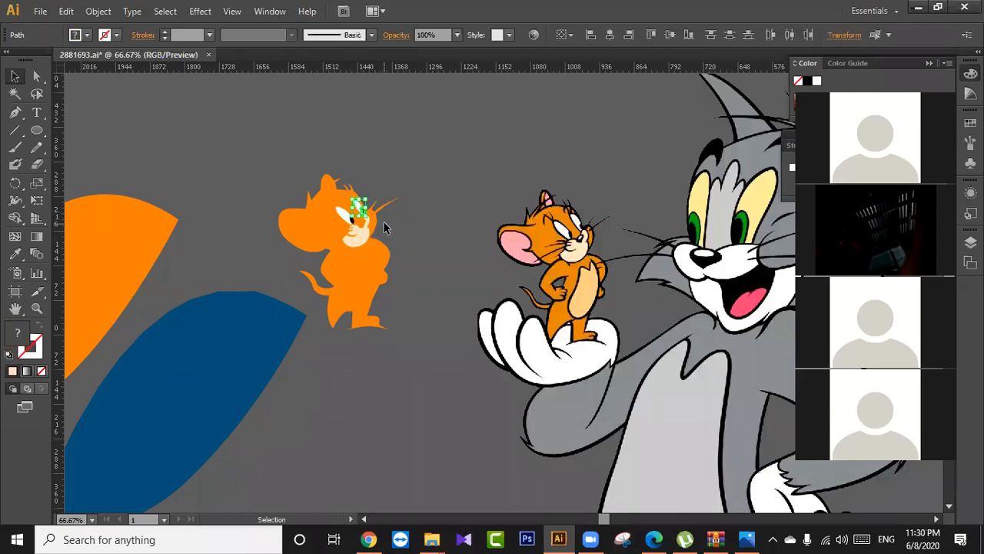
{"action": "key", "text": "ctrl+z"}
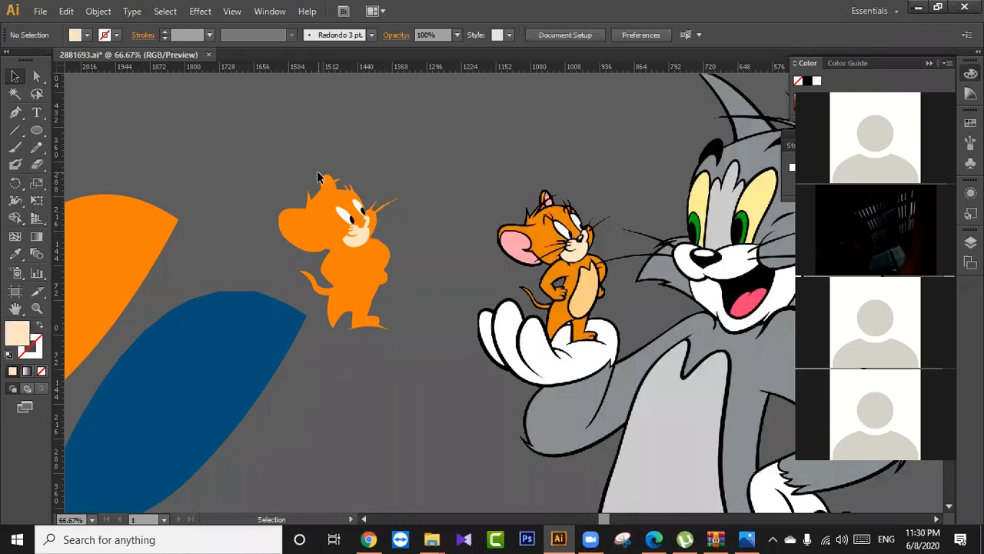
Select the traced Jerry together with both leaf shapes to inspect their anchor points, and clear the selection.
{"action": "left_click_drag", "start_coordinate": [264, 316], "coordinate": [132, 345]}
{"action": "left_click_drag", "start_coordinate": [286, 211], "coordinate": [429, 369]}
{"action": "left_click", "coordinate": [386, 339]}
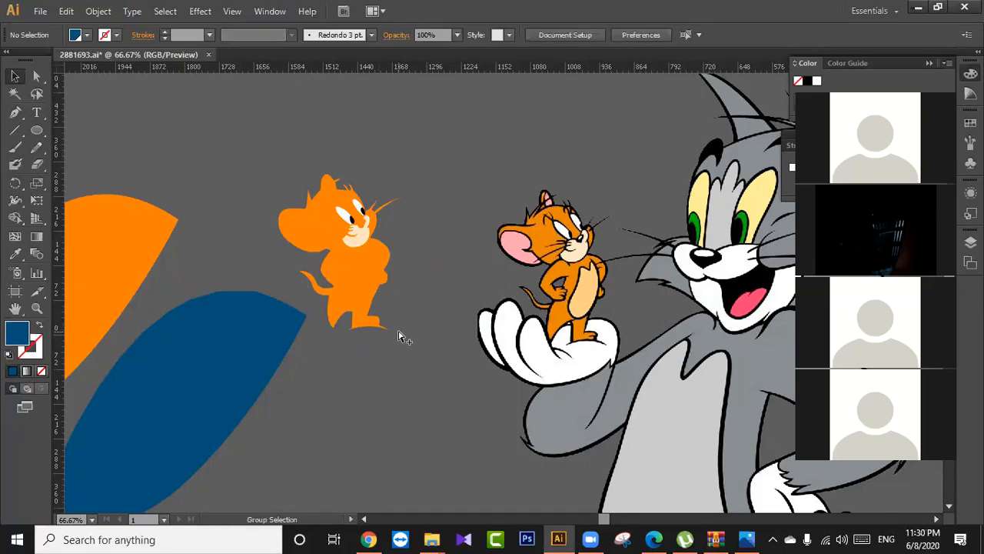
{"action": "left_click", "coordinate": [399, 336], "text": "ctrl+alt"}
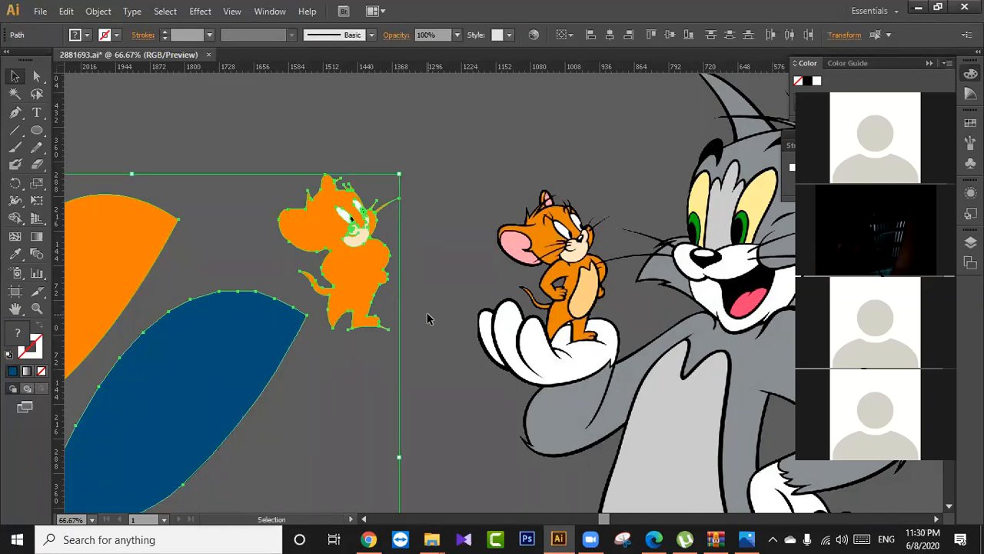
{"action": "left_click", "coordinate": [426, 319]}
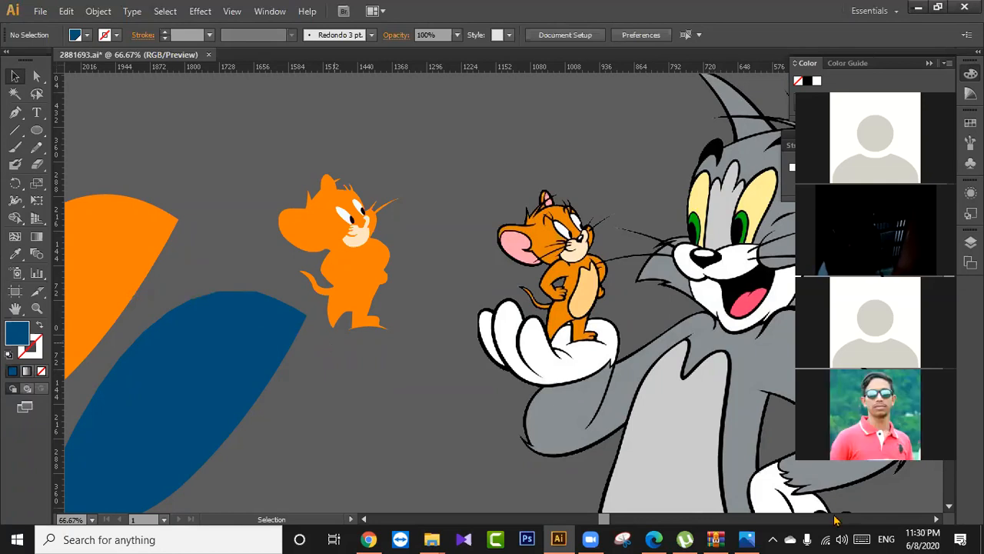
Move the blue leaf shape down and leftward so it overlaps the lower part of the orange leaf.
{"action": "left_click", "coordinate": [761, 313]}
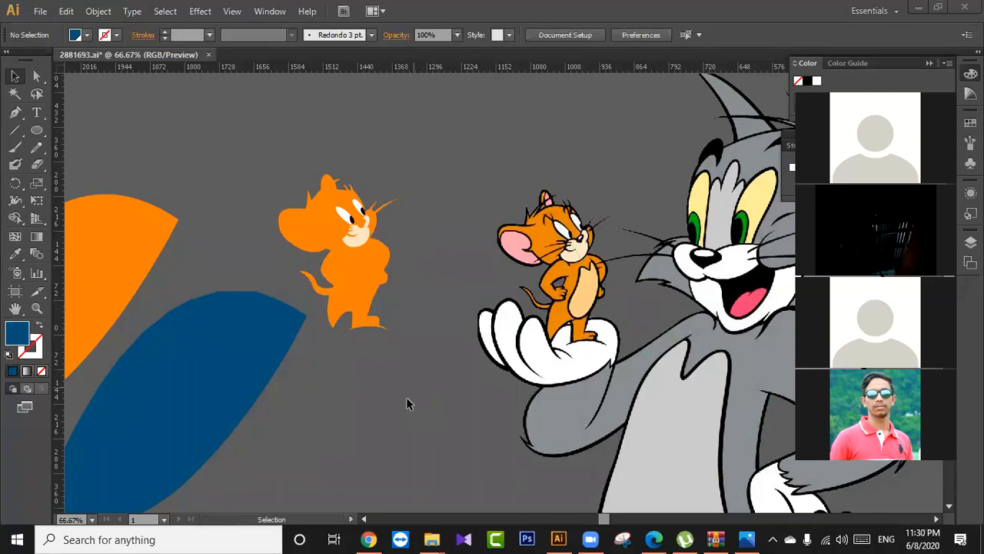
{"action": "left_click_drag", "start_coordinate": [221, 377], "coordinate": [98, 420]}
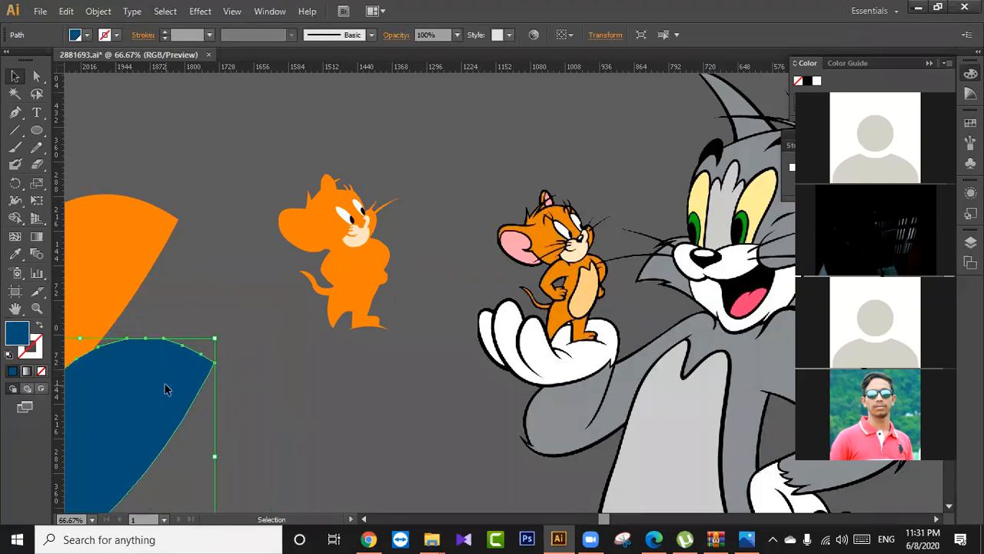
{"action": "left_click", "coordinate": [363, 374]}
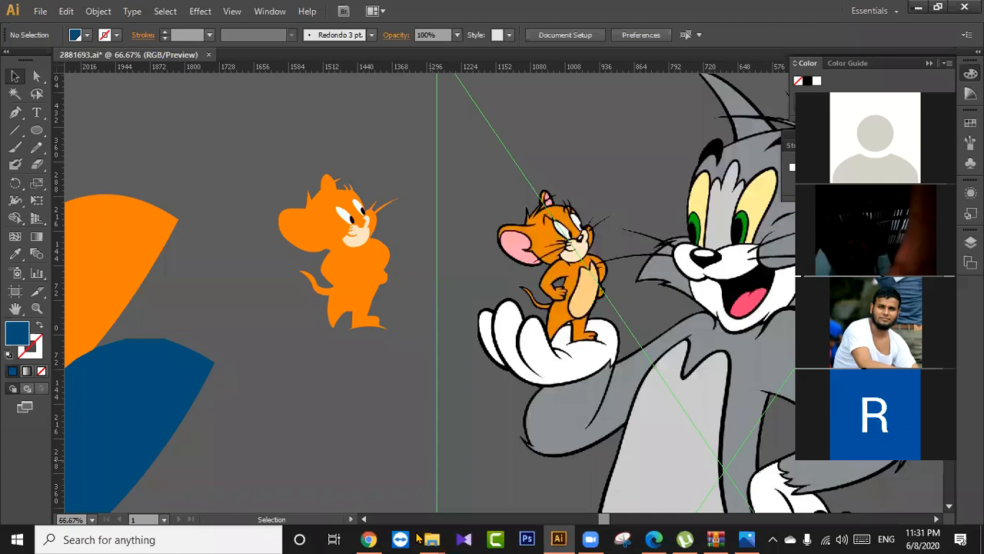
Move the traced Jerry onto the reference Jerry in Tom's palm, and shift it slightly together with the reference image.
{"action": "left_click_drag", "start_coordinate": [350, 282], "coordinate": [567, 300]}
{"action": "left_click_drag", "start_coordinate": [463, 298], "coordinate": [463, 300]}
{"action": "left_click", "coordinate": [395, 334]}
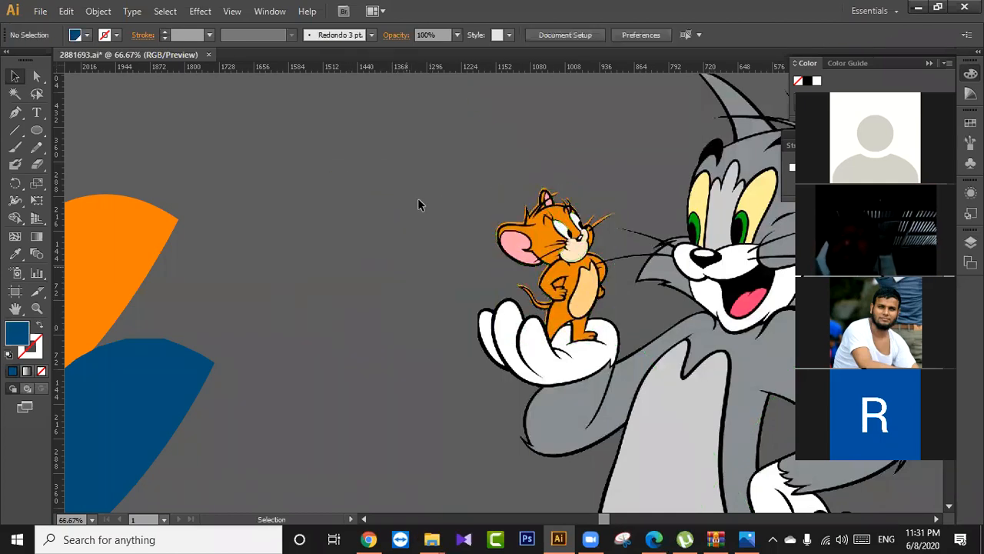
{"action": "left_click_drag", "start_coordinate": [456, 163], "coordinate": [613, 336]}
{"action": "left_click_drag", "start_coordinate": [393, 188], "coordinate": [613, 366]}
{"action": "mouse_move", "coordinate": [613, 365]}
{"action": "left_mouse_down"}
{"action": "mouse_move", "coordinate": [549, 319]}
{"action": "mouse_move", "coordinate": [484, 356]}
{"action": "mouse_move", "coordinate": [601, 356]}
{"action": "left_mouse_up"}
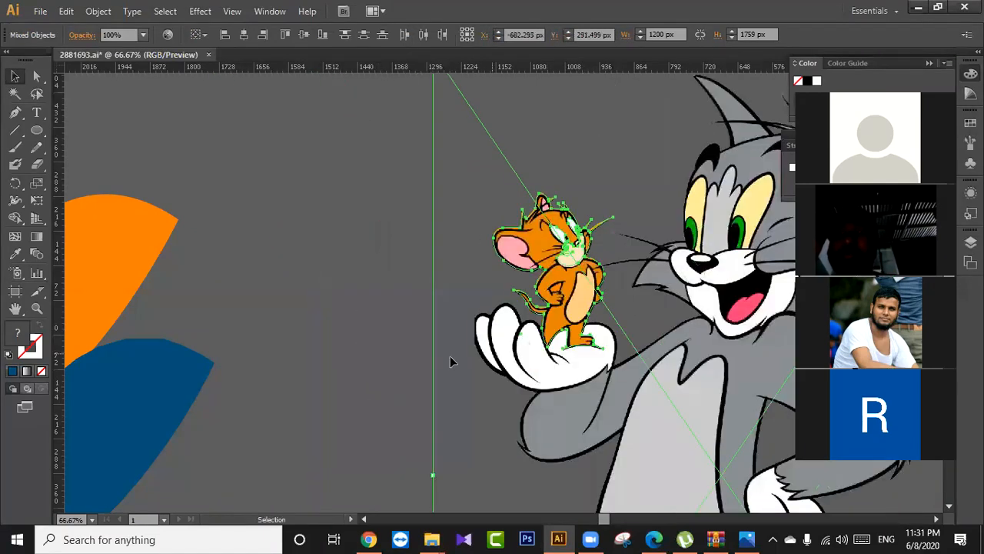
Move the traced Jerry off the reference Jerry to the empty canvas above and beside Tom's raised hand.
{"action": "left_click", "coordinate": [348, 276]}
{"action": "key", "text": "space"}
{"action": "left_click_drag", "start_coordinate": [349, 279], "coordinate": [190, 268]}
{"action": "key", "text": "space"}
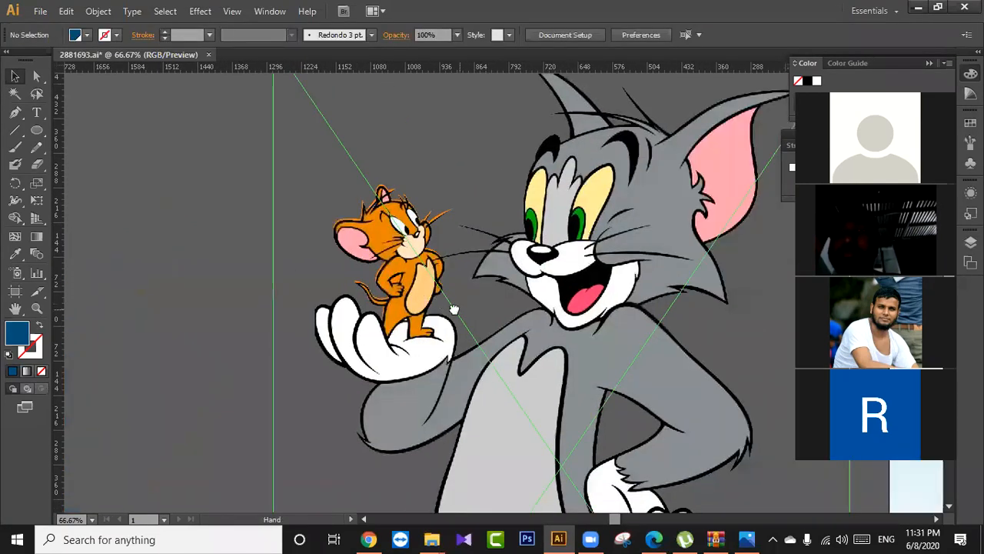
{"action": "left_click_drag", "start_coordinate": [454, 310], "coordinate": [403, 309]}
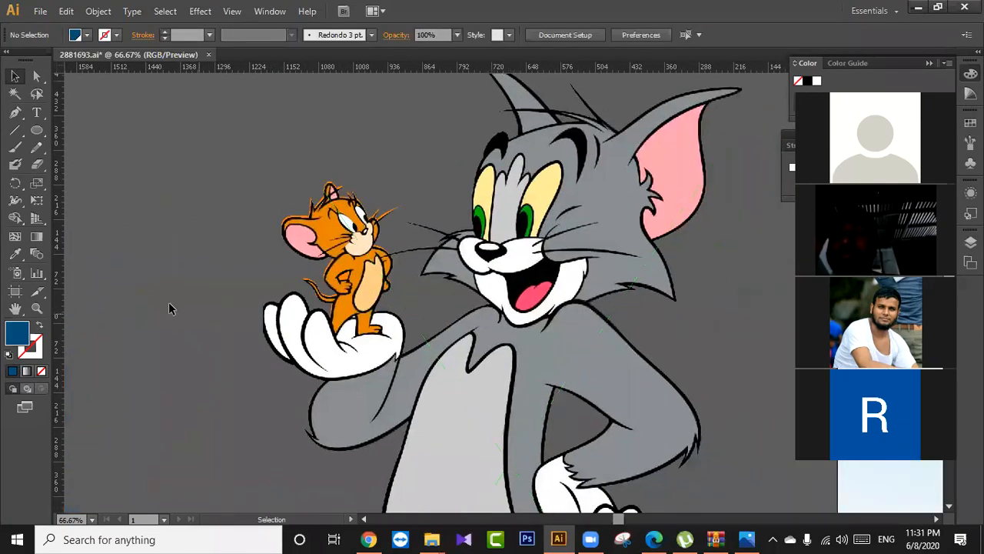
{"action": "left_click", "coordinate": [523, 379]}
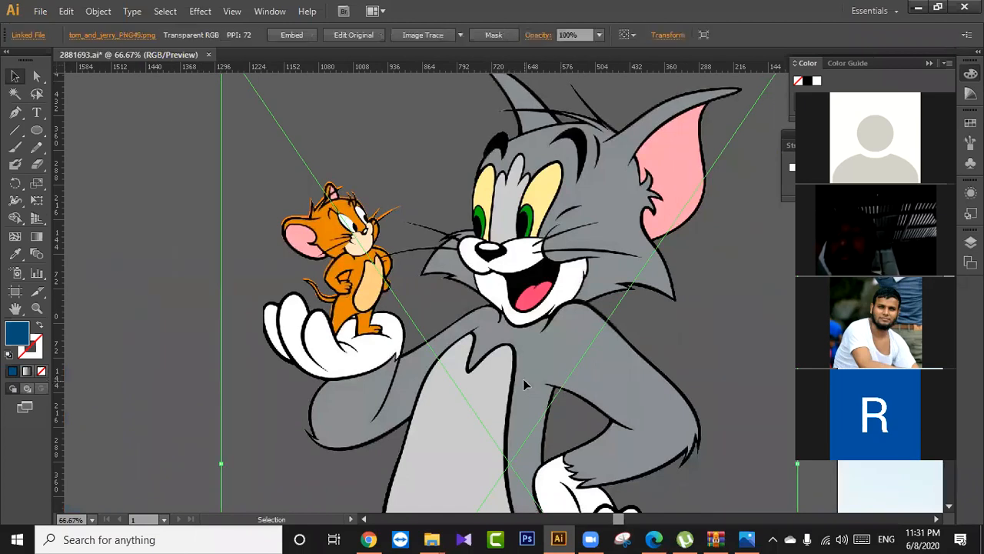
{"action": "key", "text": "ctrl+shift+a"}
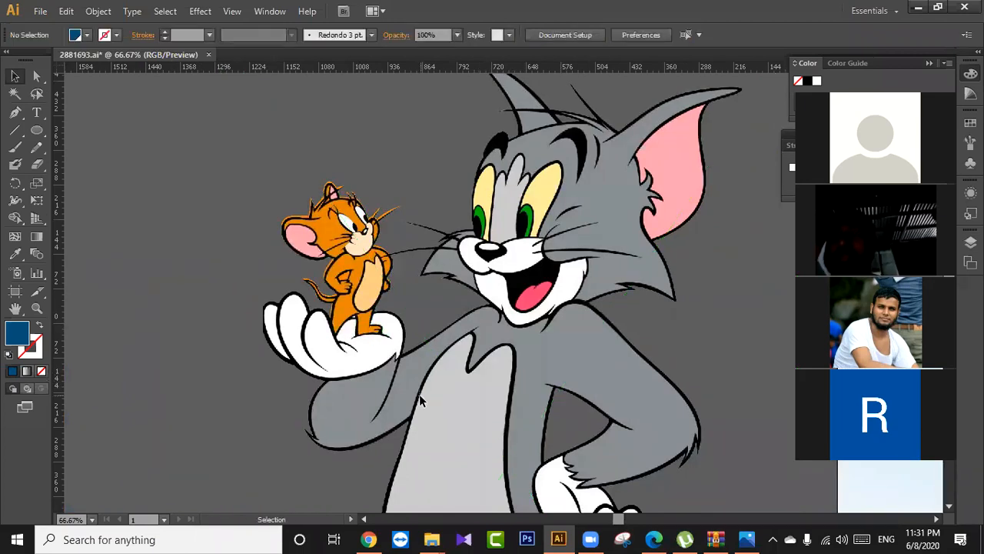
{"action": "left_click_drag", "start_coordinate": [224, 110], "coordinate": [252, 236]}
{"action": "left_click", "coordinate": [418, 316]}
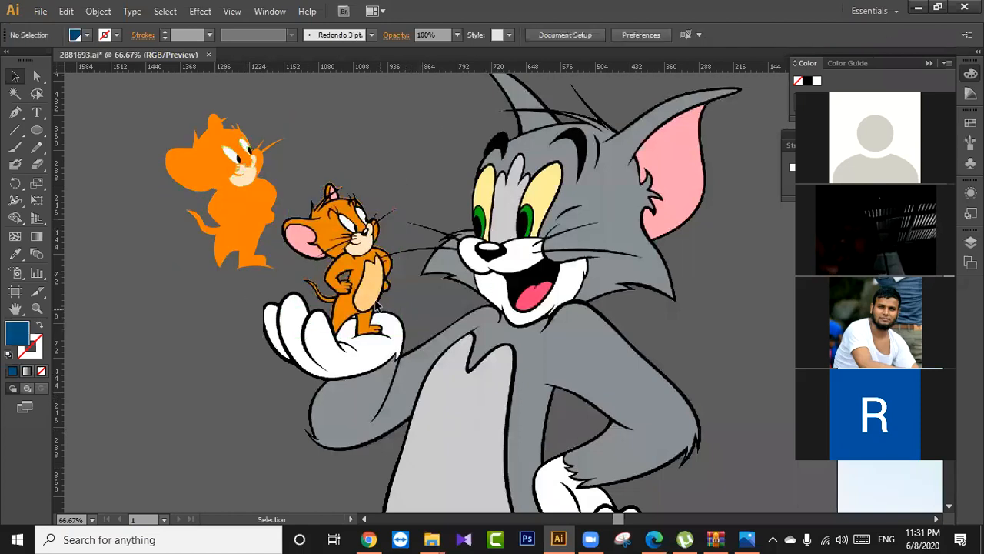
{"action": "key", "text": "space"}
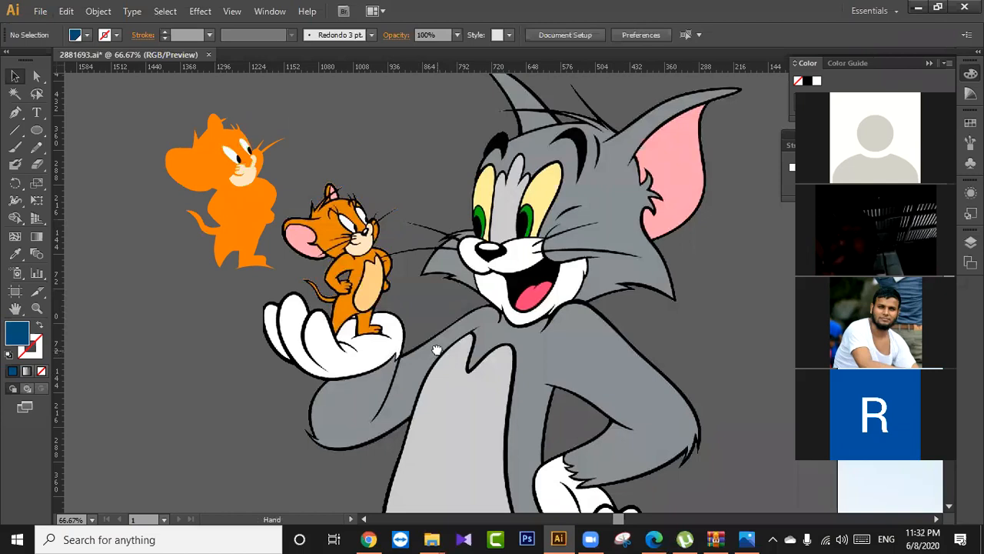
Recolour the orange mouse silhouette beside the original mouse black, sampling the colour from the artwork with the Eyedropper, then deselect it.
{"action": "left_click_drag", "start_coordinate": [436, 349], "coordinate": [488, 354]}
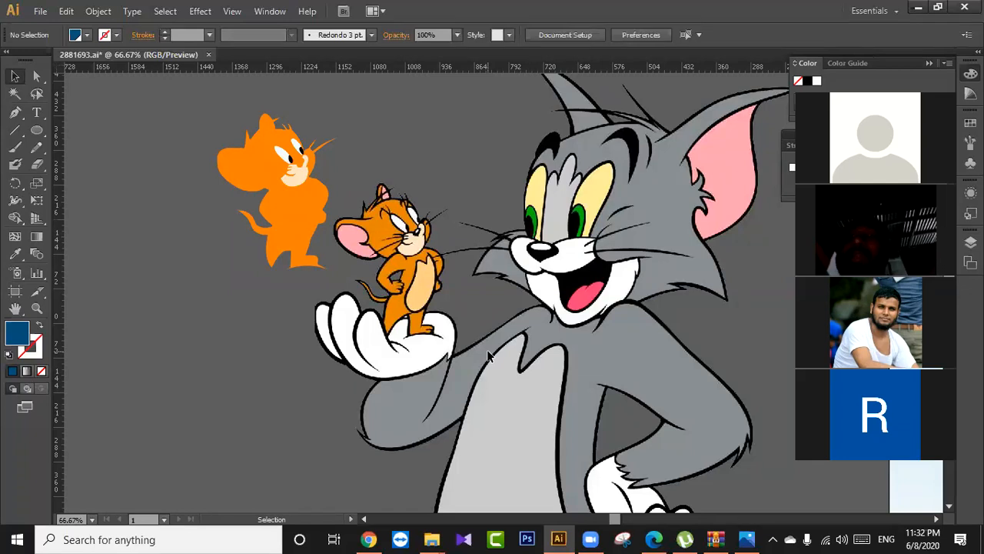
{"action": "left_click", "coordinate": [284, 230]}
{"action": "key", "text": "i"}
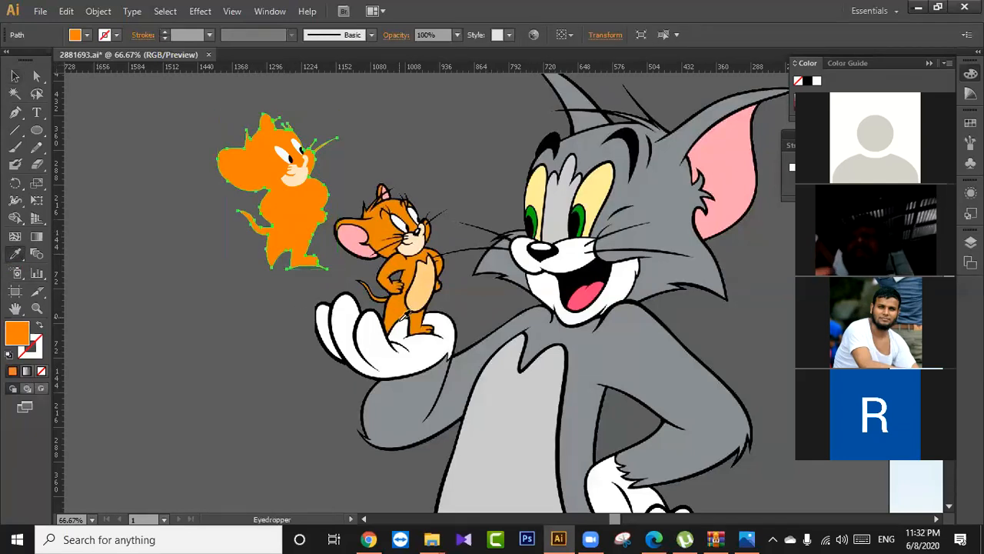
{"action": "left_click", "coordinate": [387, 322]}
{"action": "left_click", "coordinate": [14, 76]}
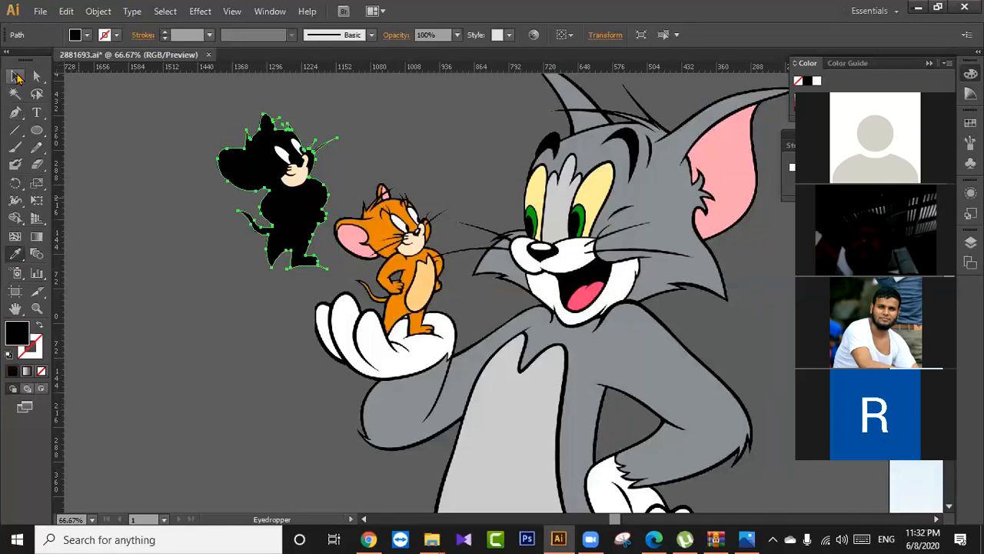
{"action": "left_click", "coordinate": [186, 238]}
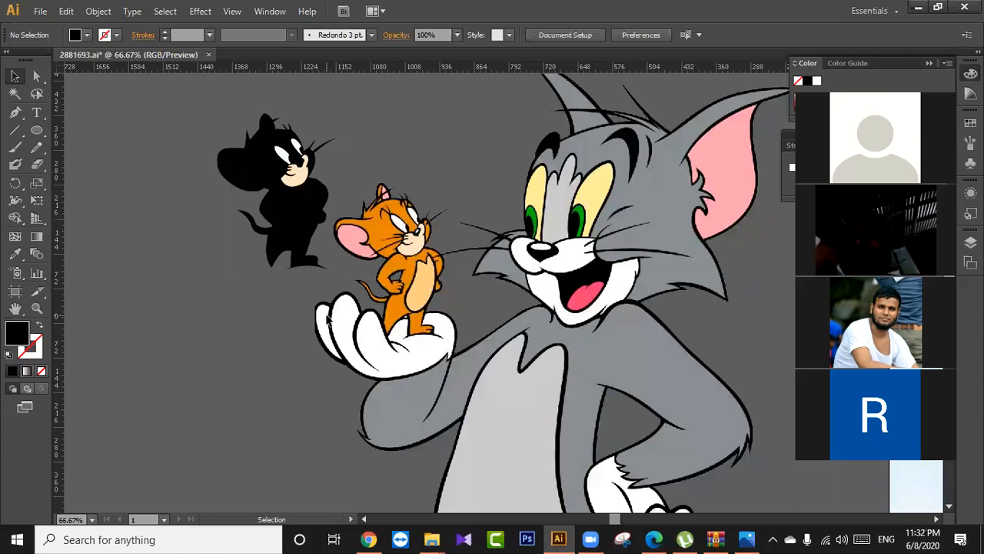
Look over the black mouse silhouette, the full Tom and Jerry artwork and the orange and blue shapes around it.
{"action": "left_click", "coordinate": [15, 307]}
{"action": "left_click_drag", "start_coordinate": [540, 385], "coordinate": [586, 394]}
{"action": "left_click_drag", "start_coordinate": [385, 373], "coordinate": [708, 418]}
{"action": "left_click_drag", "start_coordinate": [333, 312], "coordinate": [595, 408]}
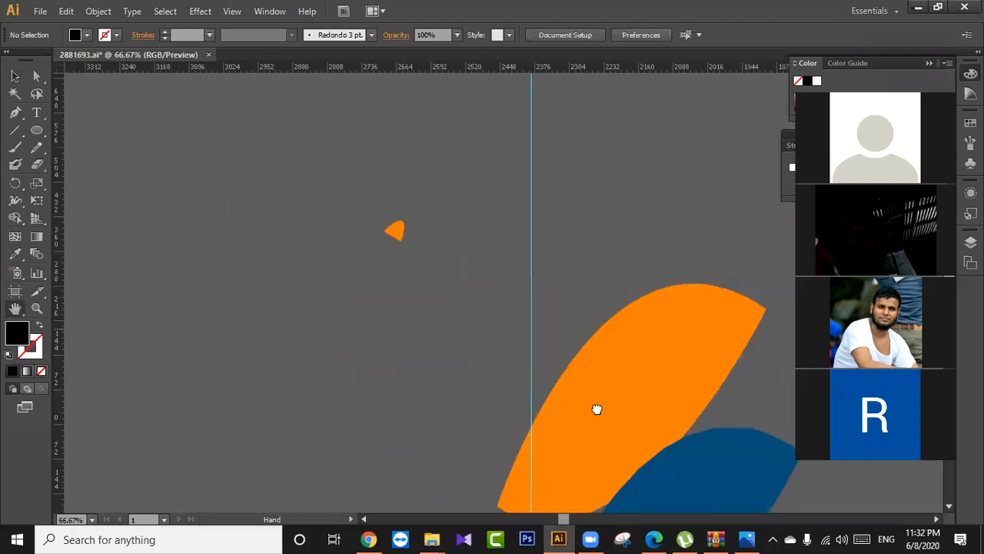
{"action": "left_click_drag", "start_coordinate": [402, 330], "coordinate": [479, 307]}
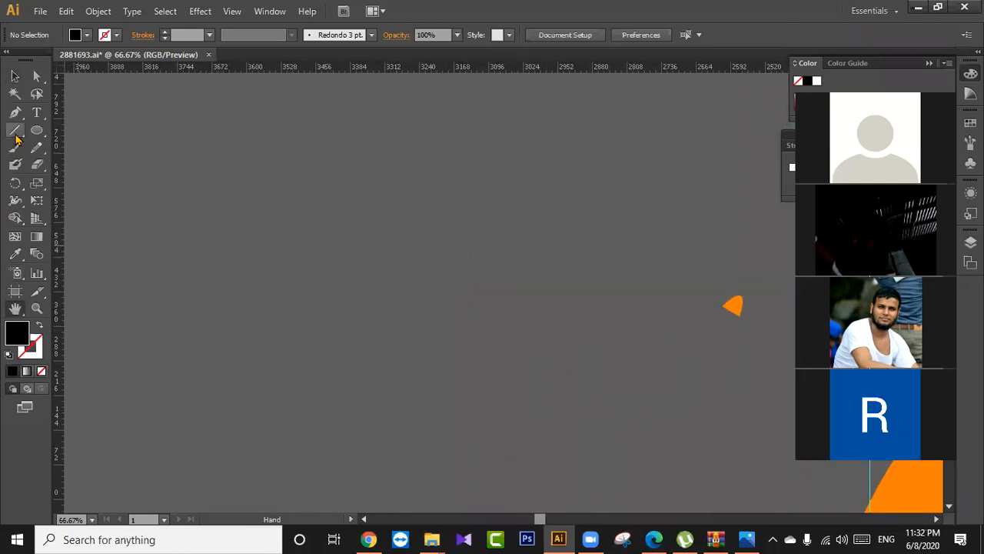
{"action": "left_click_drag", "start_coordinate": [451, 366], "coordinate": [261, 355]}
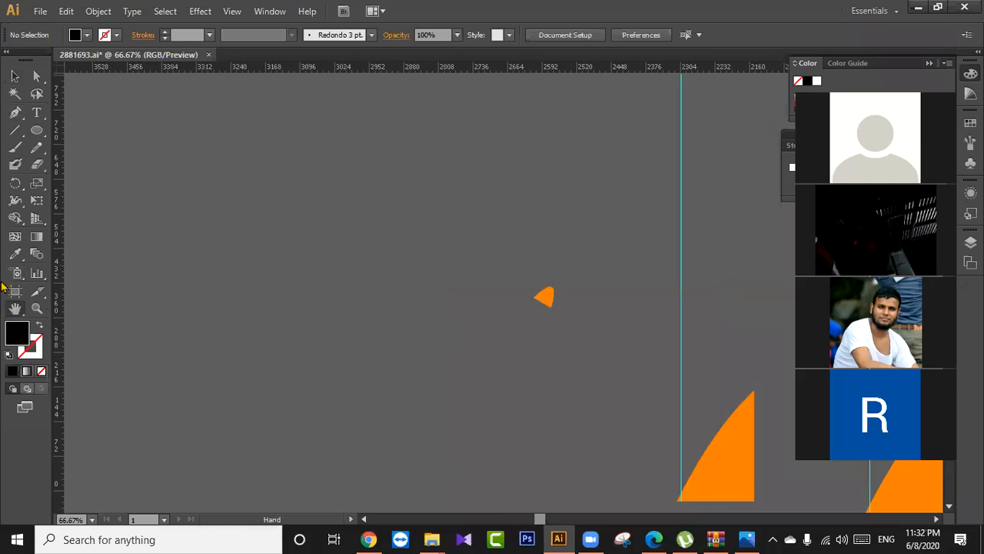
{"action": "left_click_drag", "start_coordinate": [420, 342], "coordinate": [283, 327]}
{"action": "left_click_drag", "start_coordinate": [644, 307], "coordinate": [257, 300]}
{"action": "left_click_drag", "start_coordinate": [438, 275], "coordinate": [200, 253]}
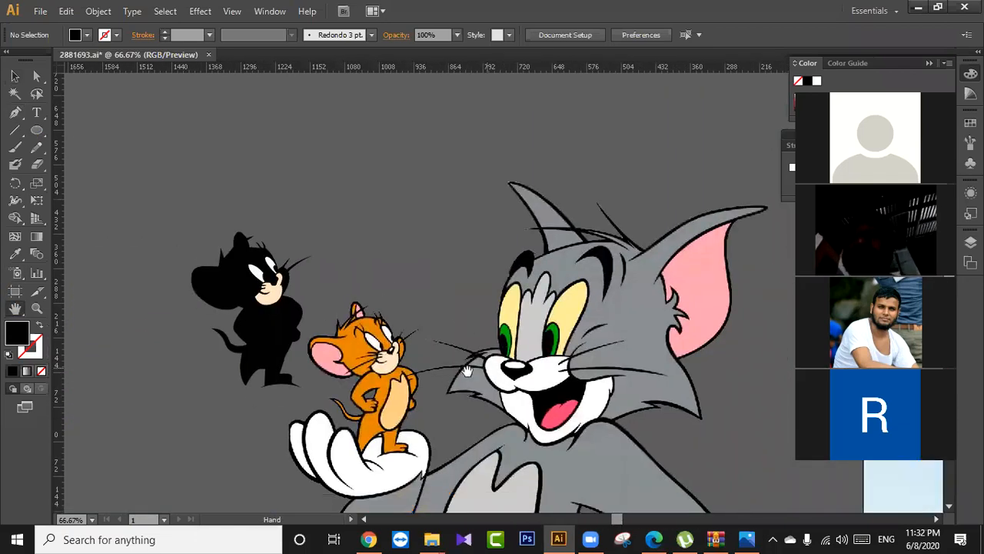
{"action": "left_click_drag", "start_coordinate": [466, 371], "coordinate": [447, 374]}
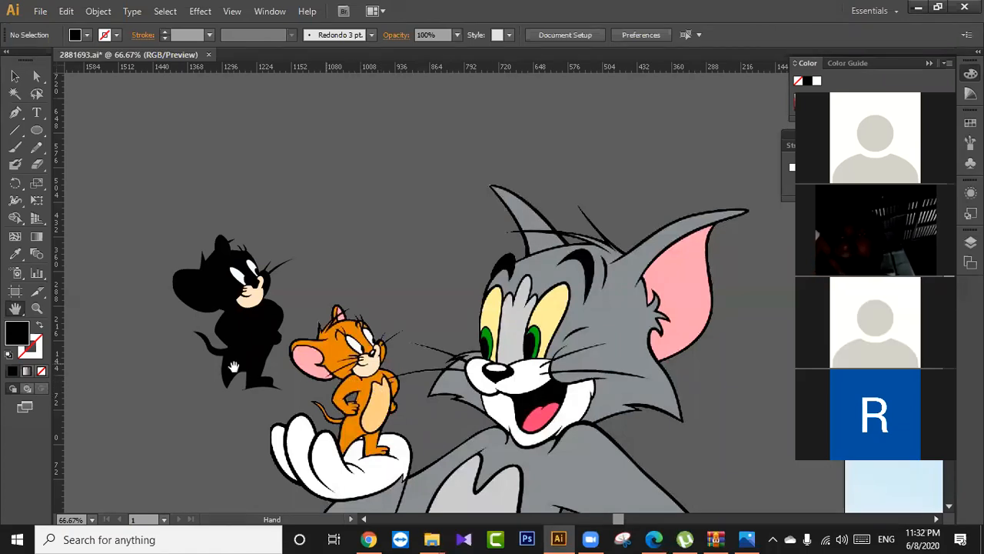
{"action": "left_click_drag", "start_coordinate": [181, 321], "coordinate": [350, 315]}
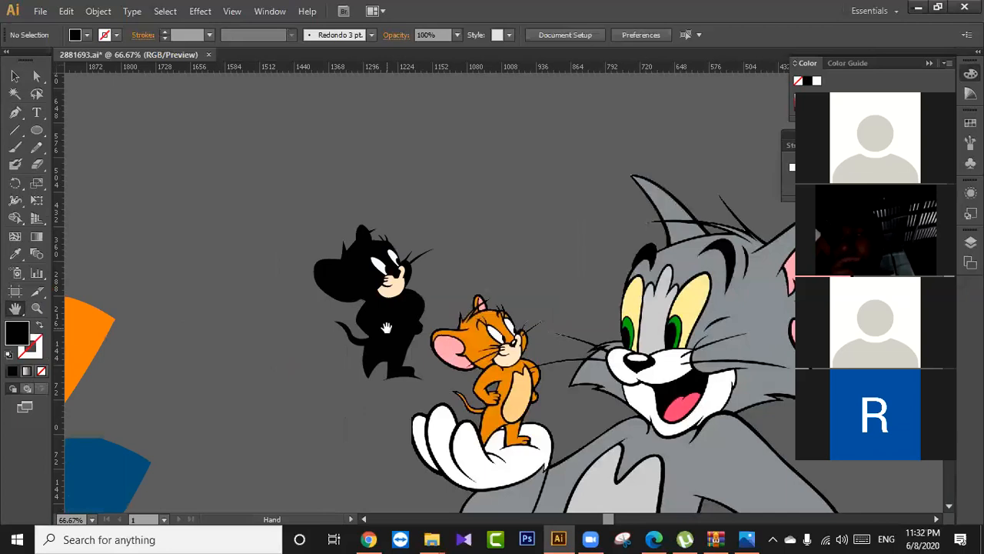
{"action": "left_click_drag", "start_coordinate": [450, 363], "coordinate": [394, 351]}
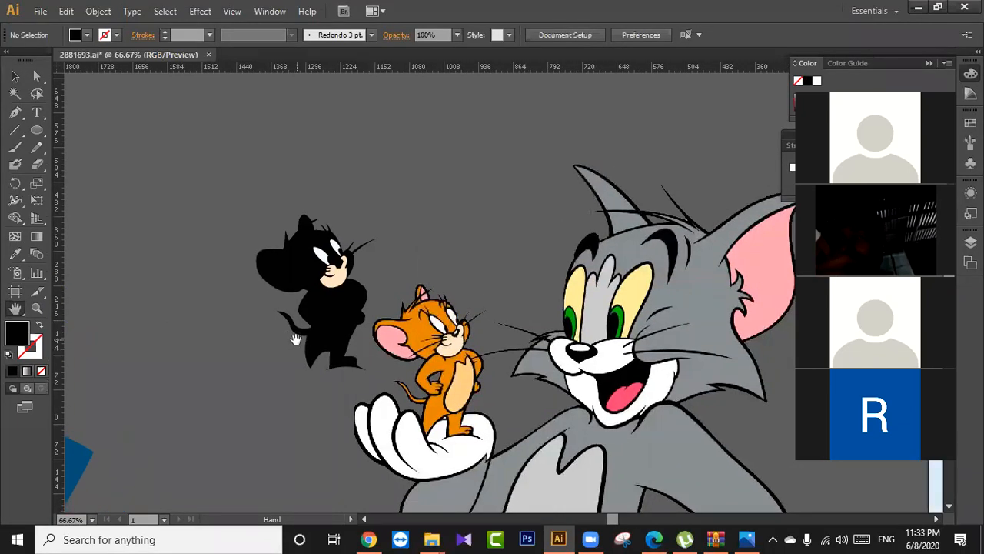
{"action": "left_click", "coordinate": [15, 77]}
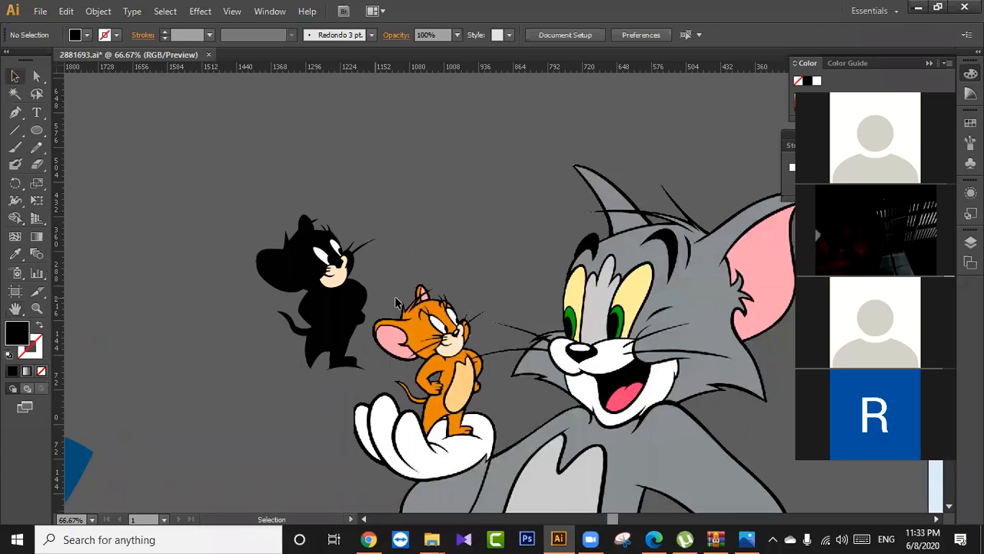
{"action": "scroll", "coordinate": [428, 345], "scroll_direction": "down", "scroll_amount": 5}
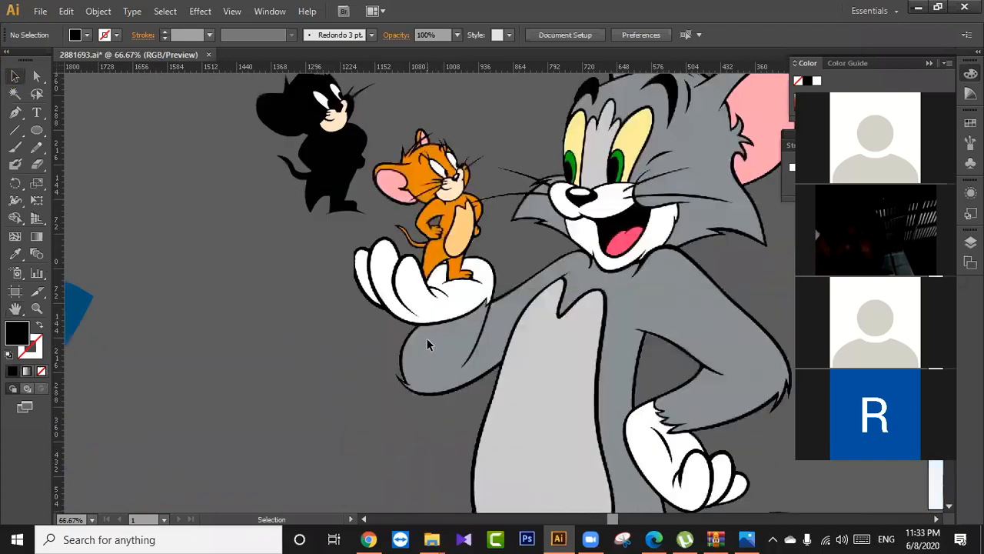
{"action": "scroll", "coordinate": [428, 345], "scroll_direction": "down", "scroll_amount": 10}
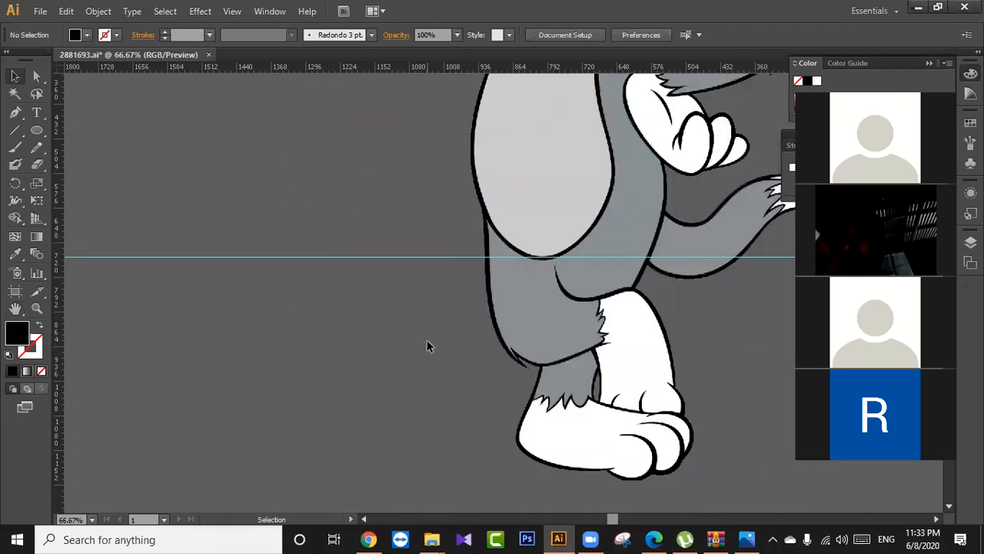
{"action": "scroll", "coordinate": [429, 345], "scroll_direction": "up", "scroll_amount": 15}
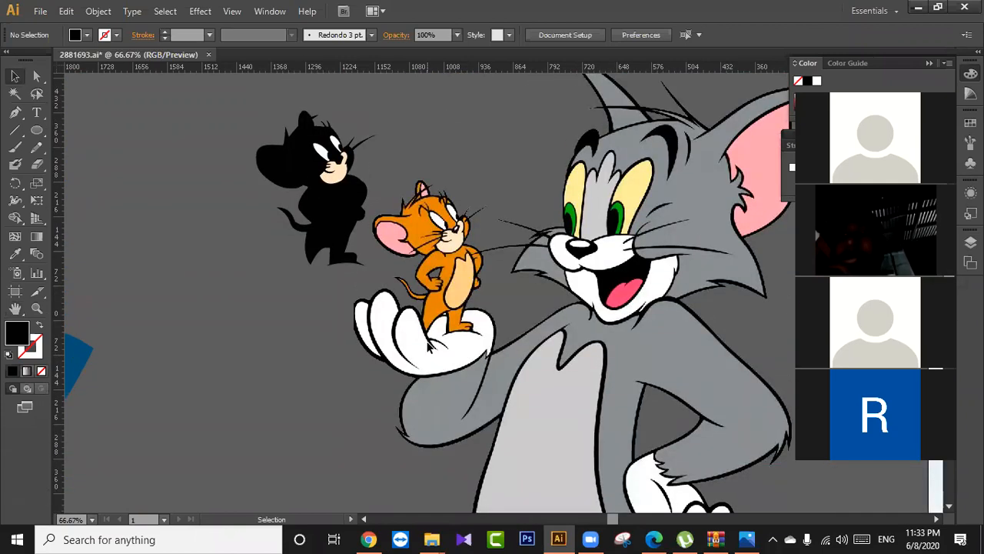
{"action": "scroll", "coordinate": [429, 345], "scroll_direction": "down", "scroll_amount": 3}
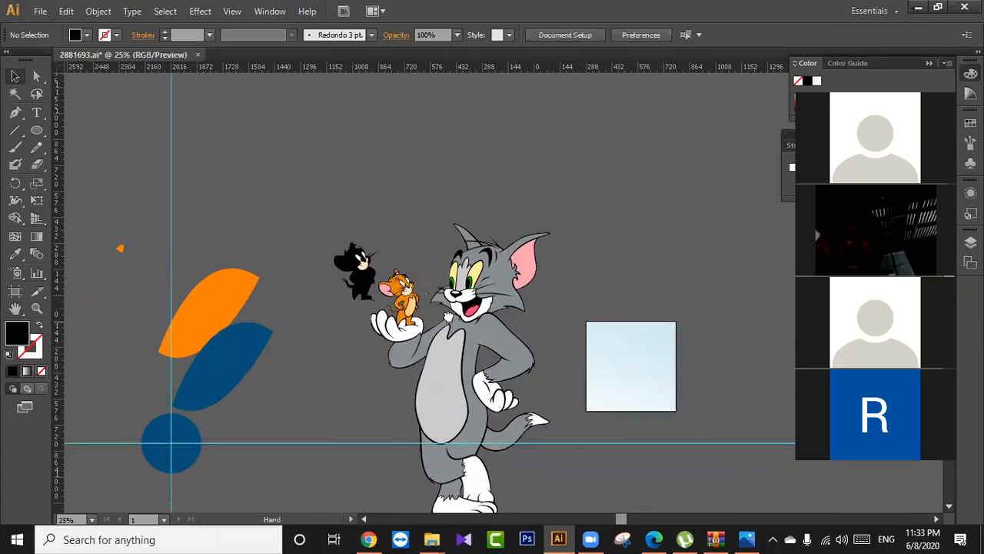
{"action": "left_click_drag", "start_coordinate": [448, 317], "coordinate": [392, 263]}
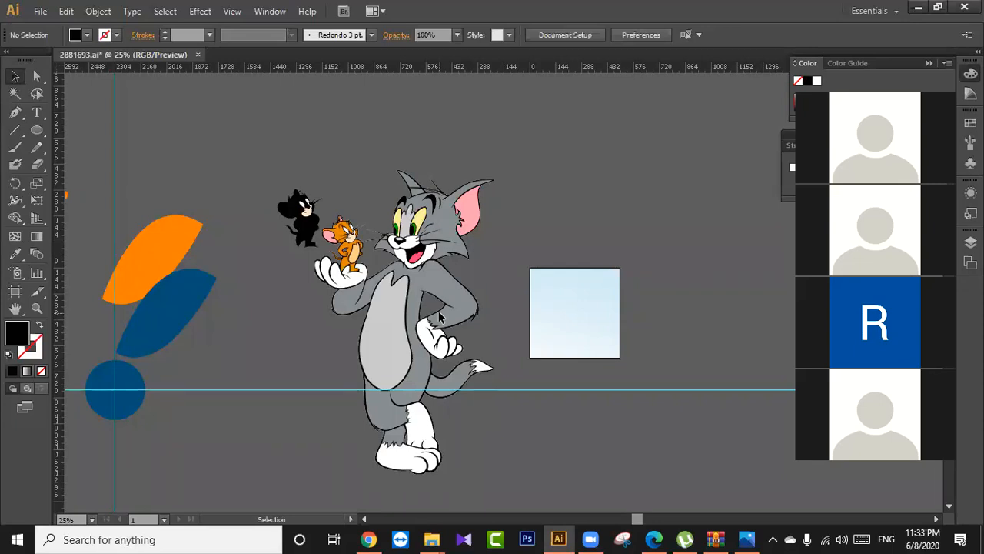
Enlarge the orange leaf shape to several times its width and move it over the Tom and Jerry artwork.
{"action": "left_click", "coordinate": [204, 292]}
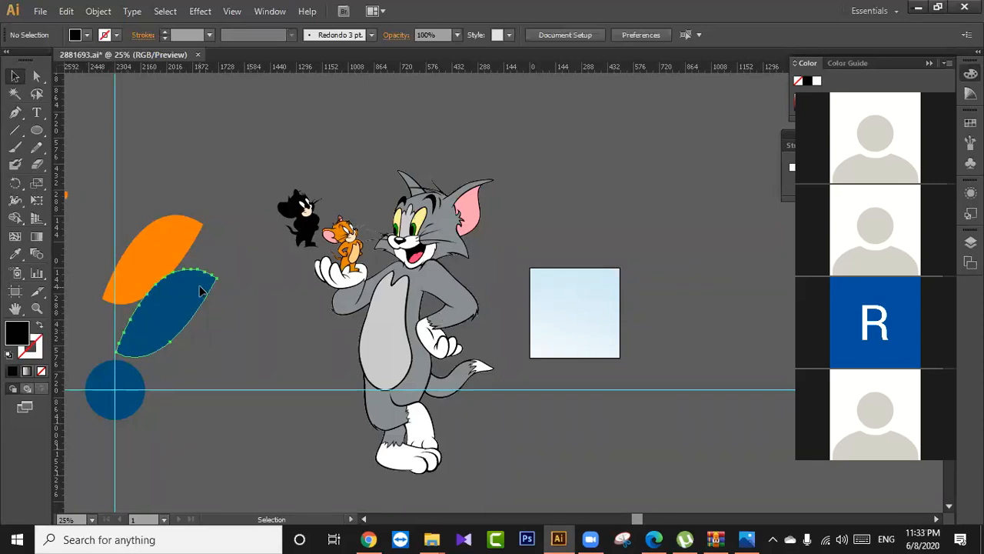
{"action": "left_click", "coordinate": [177, 252]}
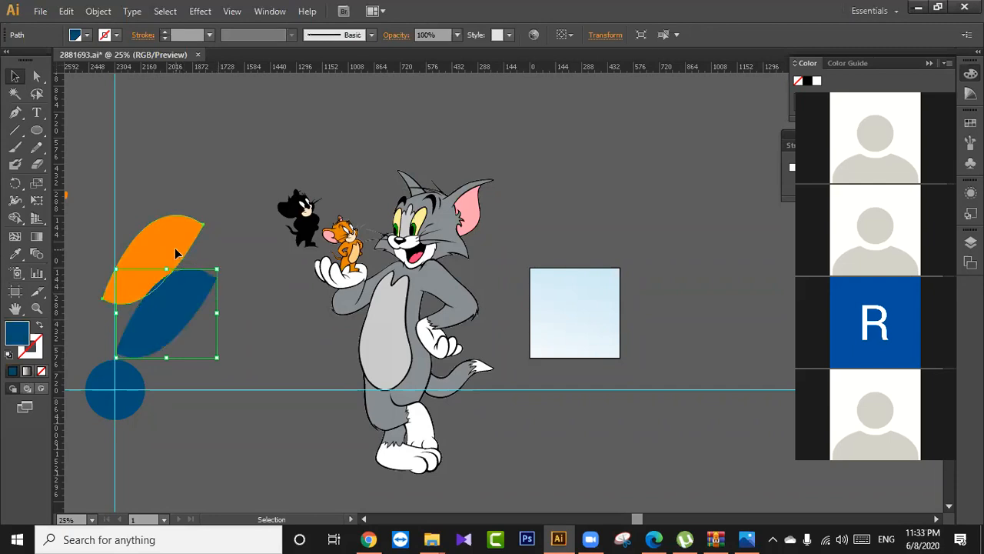
{"action": "left_click_drag", "start_coordinate": [203, 224], "coordinate": [628, 112]}
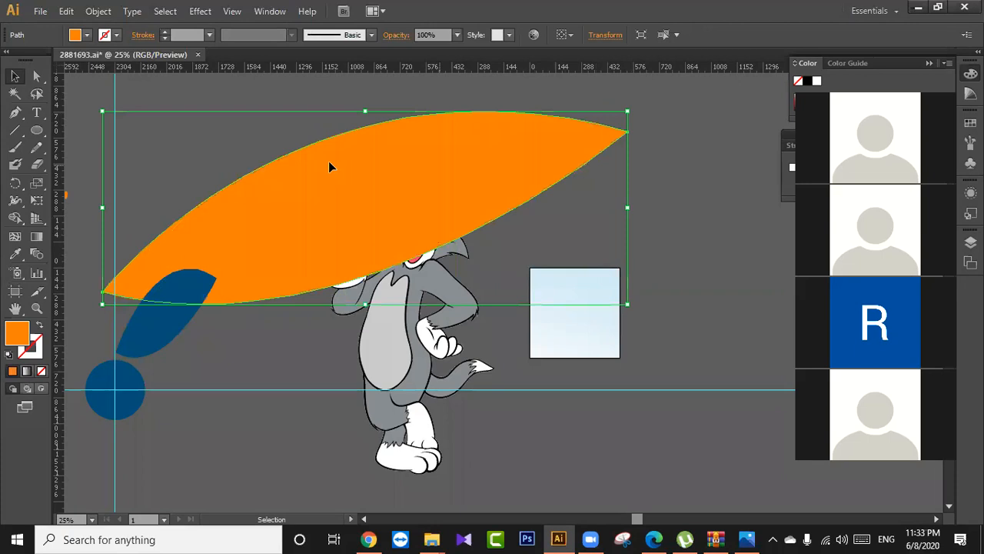
{"action": "left_click_drag", "start_coordinate": [345, 185], "coordinate": [418, 275]}
Send the enlarged orange leaf shape to the back and shift it lower behind the Tom and Jerry artwork.
{"action": "right_click", "coordinate": [418, 272]}
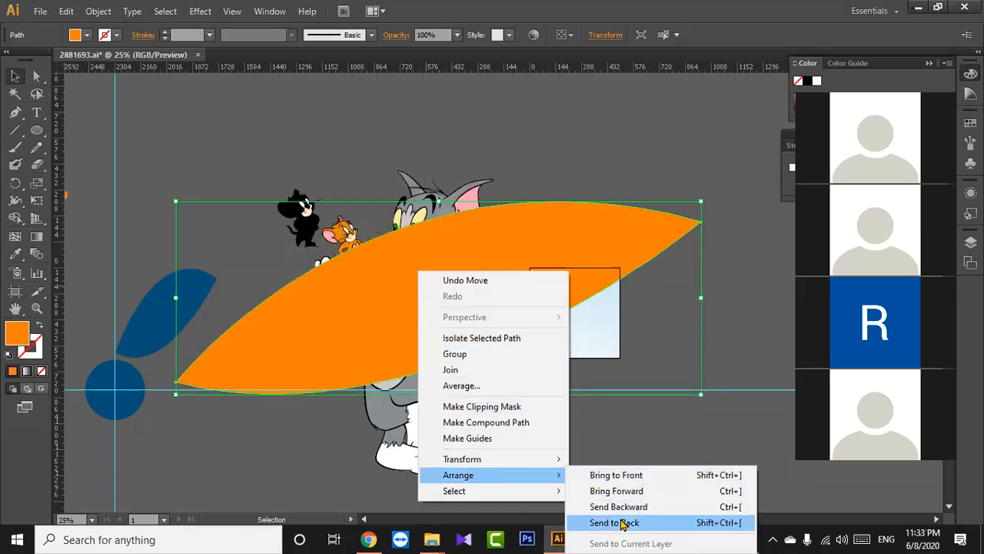
{"action": "left_click", "coordinate": [622, 523]}
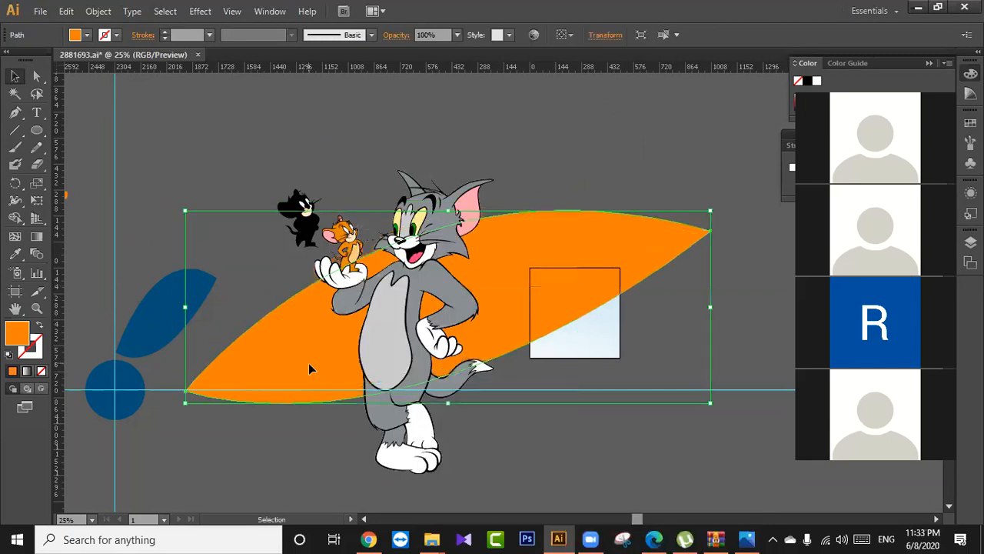
{"action": "left_click_drag", "start_coordinate": [307, 385], "coordinate": [335, 419]}
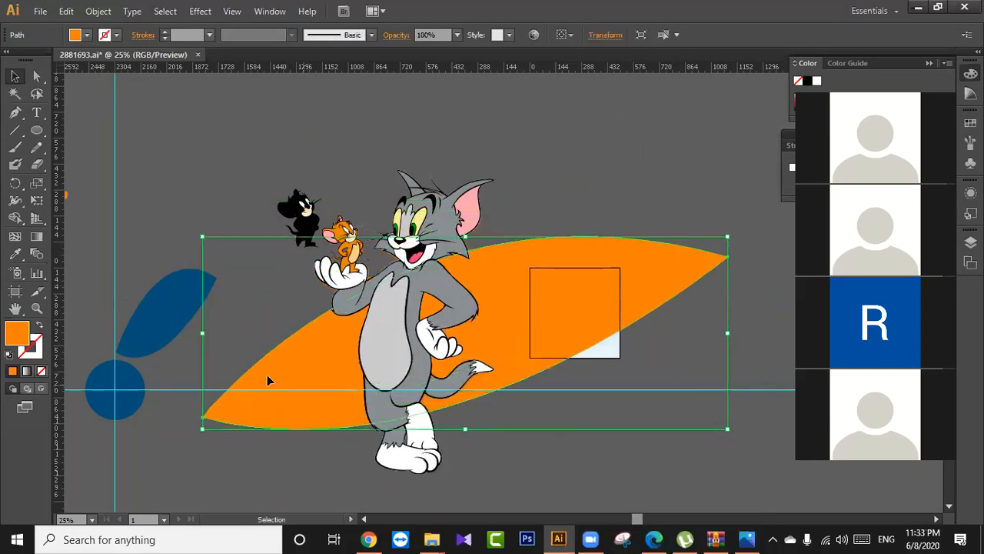
{"action": "left_click", "coordinate": [545, 452]}
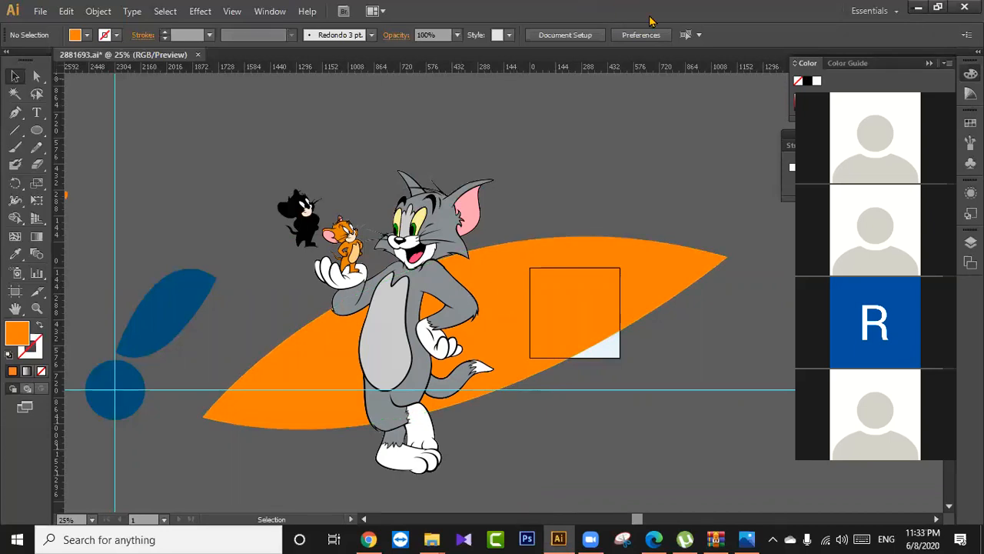
Switch to Chrome and copy the previewed Tom and Jerry PNG image from the Google image results.
{"action": "left_click_drag", "start_coordinate": [559, 176], "coordinate": [152, 193]}
{"action": "scroll", "coordinate": [415, 323], "scroll_direction": "right", "scroll_amount": 5}
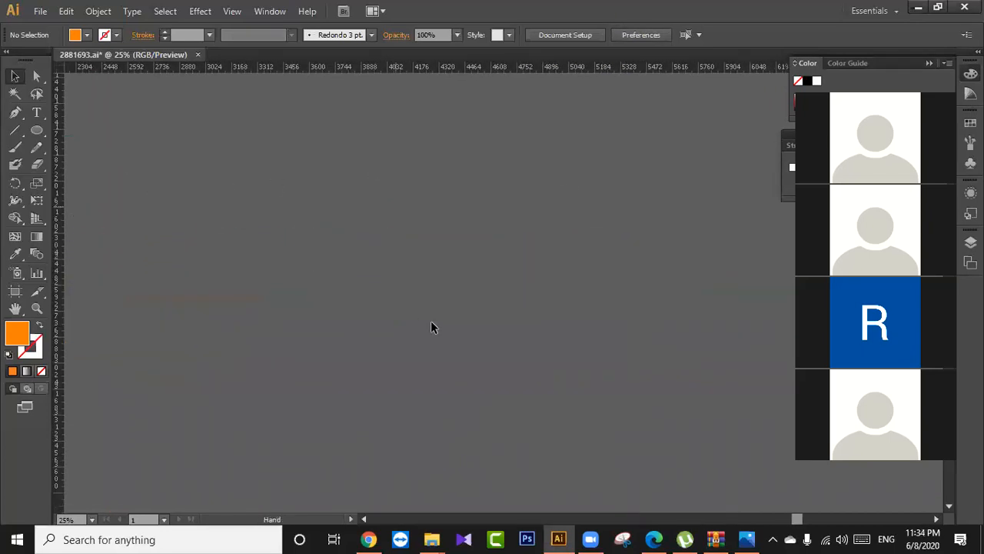
{"action": "double_click", "coordinate": [692, 15]}
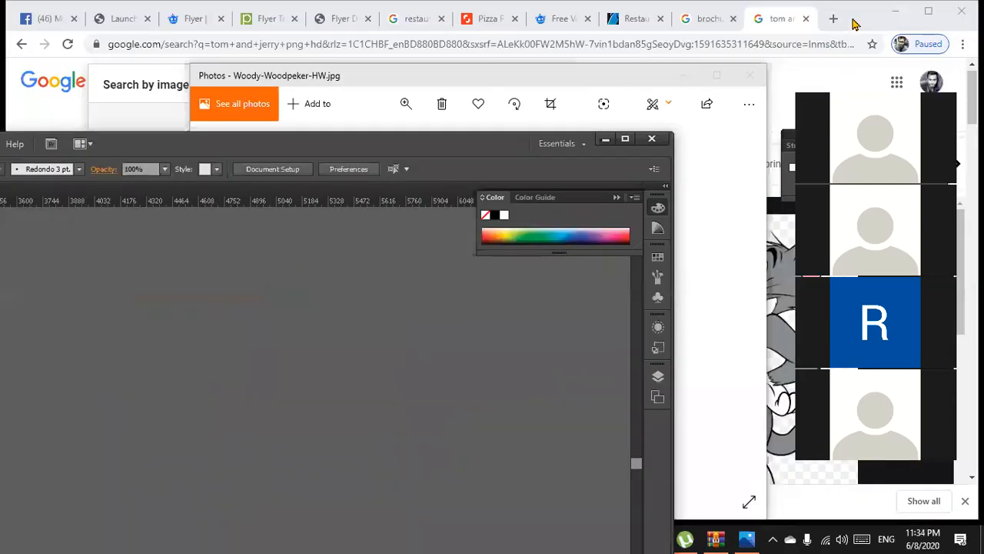
{"action": "left_click", "coordinate": [853, 25]}
{"action": "right_click", "coordinate": [729, 445]}
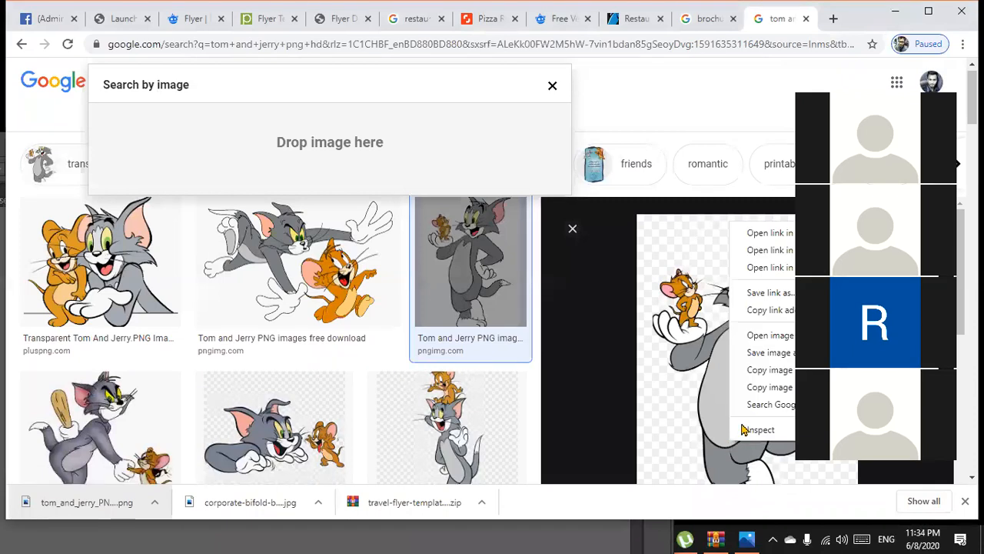
{"action": "left_click", "coordinate": [771, 370]}
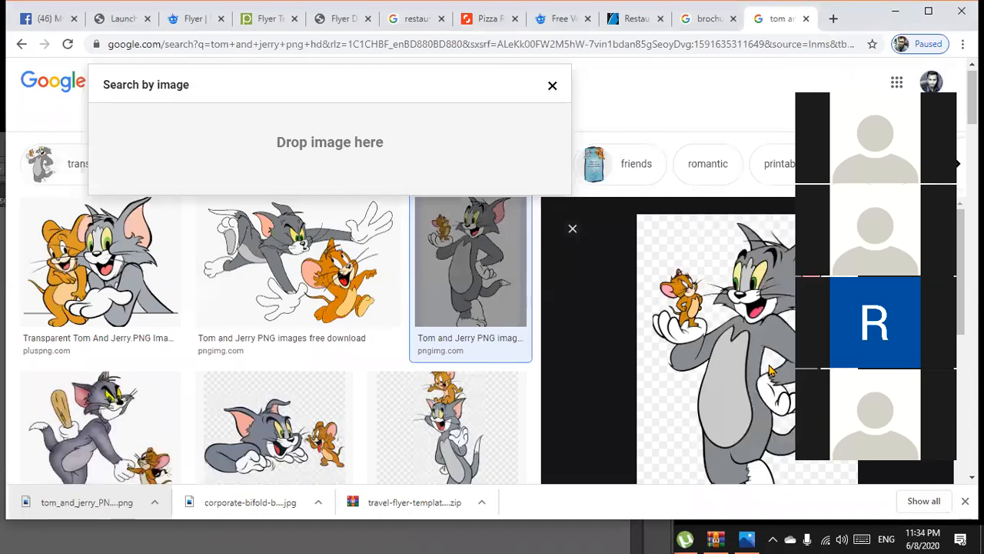
Return to Illustrator, paste the copied image onto the empty canvas and place it at about X 3997 px, Y 2430 px.
{"action": "left_click", "coordinate": [412, 536]}
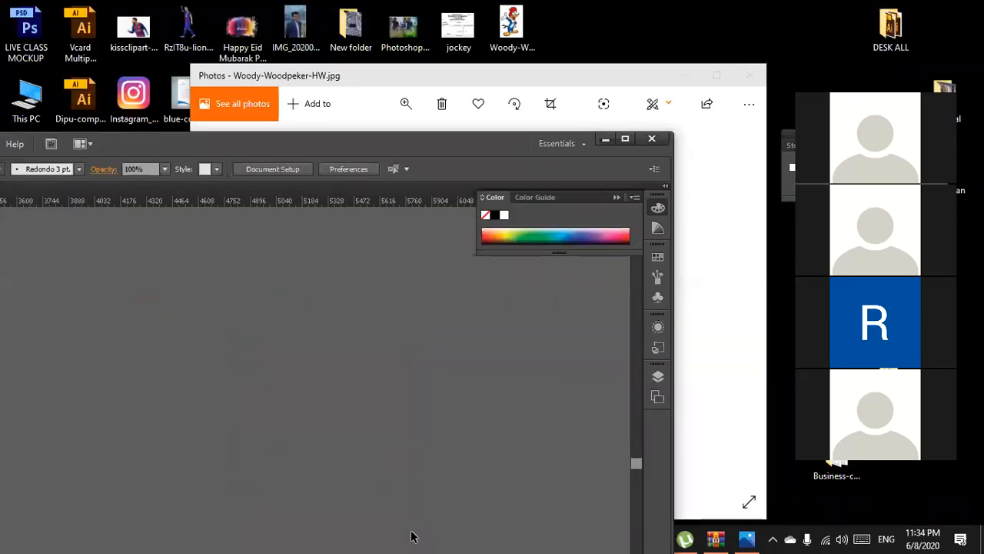
{"action": "double_click", "coordinate": [448, 151]}
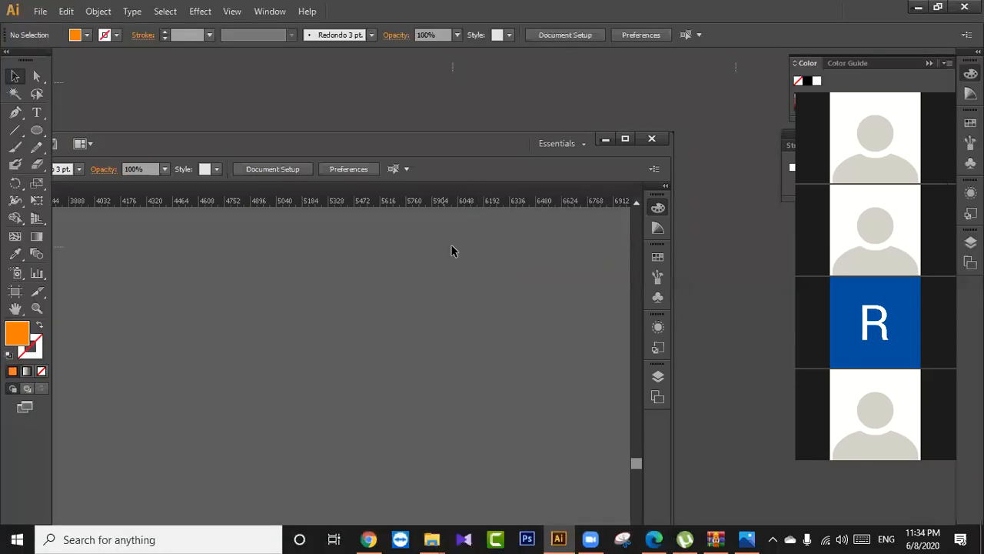
{"action": "double_click", "coordinate": [465, 139]}
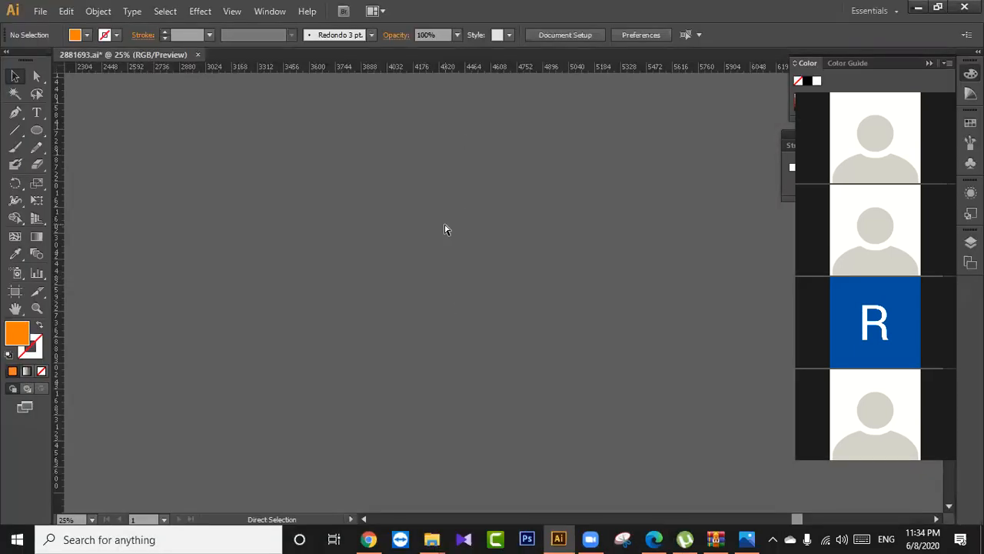
{"action": "key", "text": "ctrl+v"}
{"action": "left_click_drag", "start_coordinate": [499, 305], "coordinate": [319, 258]}
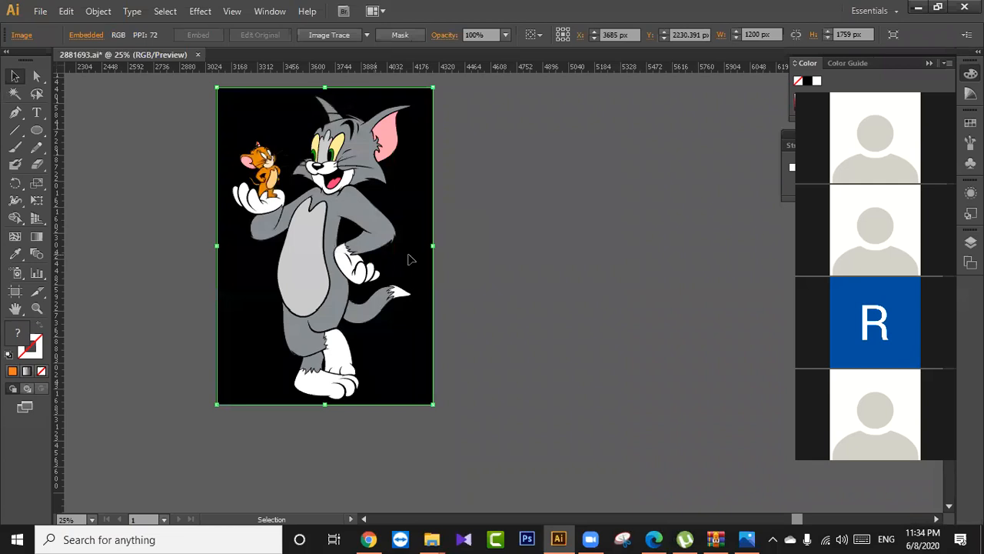
{"action": "left_click_drag", "start_coordinate": [410, 260], "coordinate": [465, 296]}
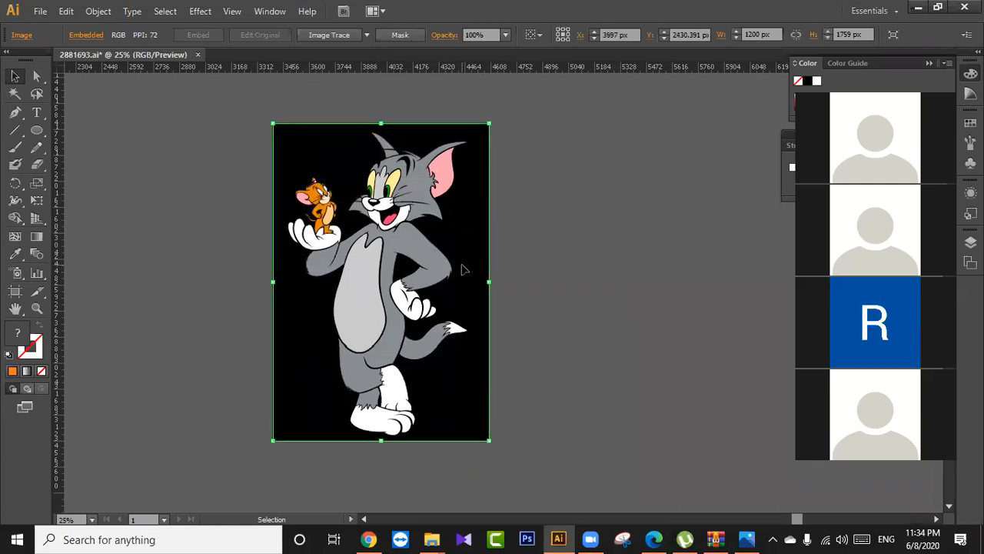
{"action": "left_click", "coordinate": [583, 300]}
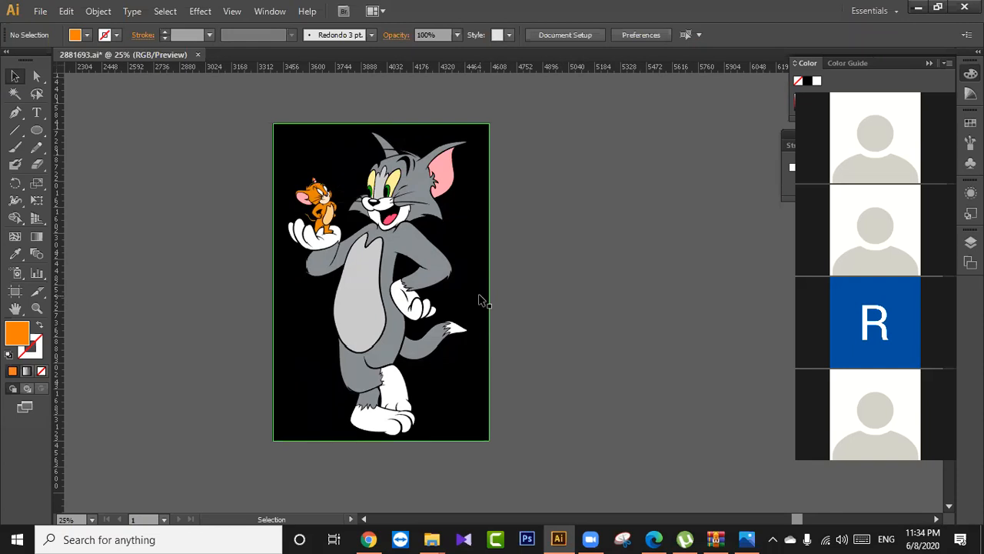
Move the pasted Tom and Jerry image to about X 4073 px, Y 2382 px.
{"action": "left_click_drag", "start_coordinate": [478, 300], "coordinate": [484, 300]}
{"action": "left_click", "coordinate": [515, 296]}
{"action": "left_click_drag", "start_coordinate": [290, 259], "coordinate": [368, 297]}
{"action": "left_click_drag", "start_coordinate": [394, 308], "coordinate": [350, 269]}
{"action": "mouse_move", "coordinate": [407, 286]}
{"action": "left_mouse_down"}
{"action": "mouse_move", "coordinate": [364, 291]}
{"action": "mouse_move", "coordinate": [467, 295]}
{"action": "mouse_move", "coordinate": [319, 260]}
{"action": "mouse_move", "coordinate": [376, 259]}
{"action": "mouse_move", "coordinate": [334, 262]}
{"action": "mouse_move", "coordinate": [394, 274]}
{"action": "left_mouse_up"}
{"action": "left_click_drag", "start_coordinate": [549, 305], "coordinate": [307, 246]}
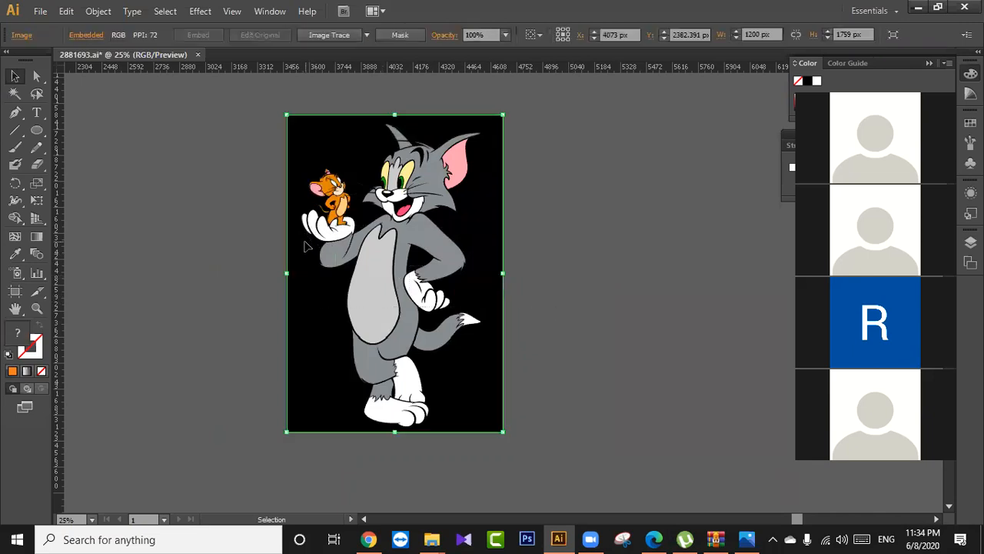
Deselect the pasted Tom and Jerry image and examine its edges and details up close and as a whole.
{"action": "key", "text": "ctrl+shift+a"}
{"action": "scroll", "coordinate": [336, 215], "scroll_direction": "up", "scroll_amount": 1}
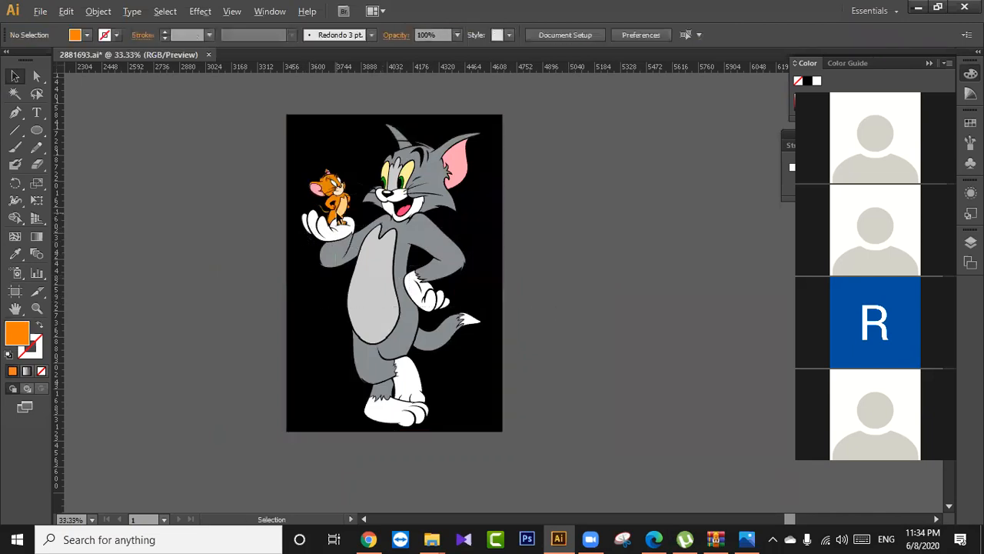
{"action": "scroll", "coordinate": [337, 223], "scroll_direction": "up", "scroll_amount": 3}
{"action": "left_click_drag", "start_coordinate": [330, 176], "coordinate": [341, 236]}
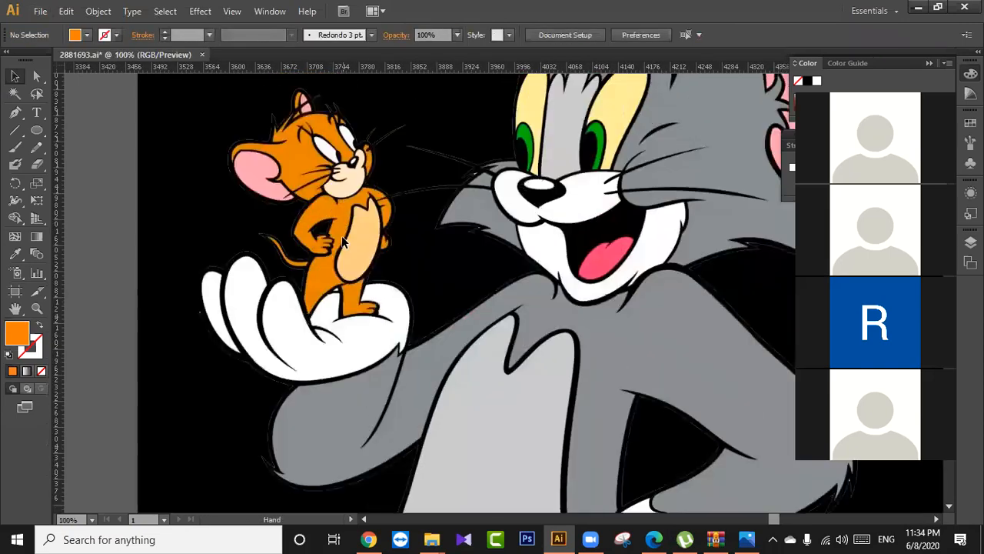
{"action": "key", "text": "alt"}
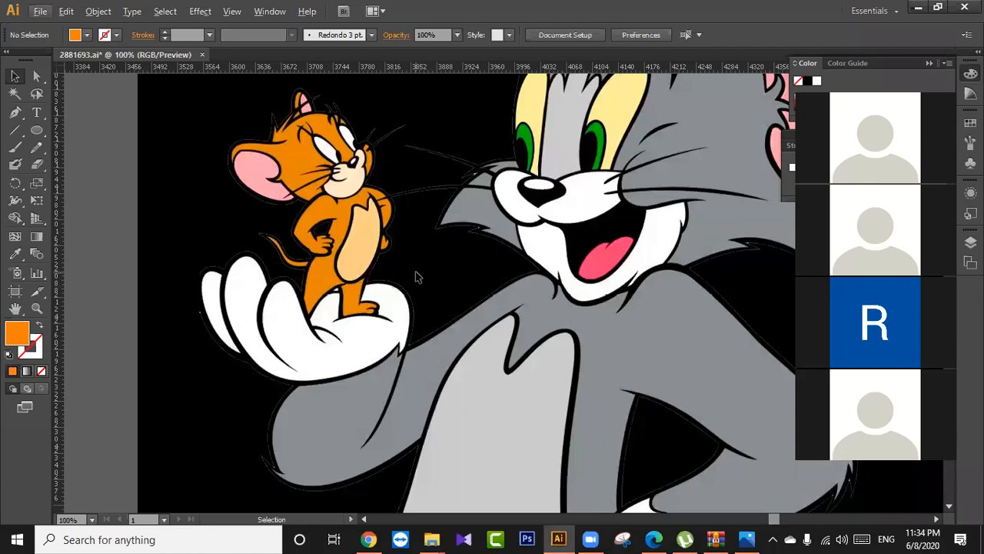
{"action": "scroll", "coordinate": [416, 277], "scroll_direction": "down", "scroll_amount": 1}
{"action": "scroll", "coordinate": [415, 277], "scroll_direction": "down", "scroll_amount": 1}
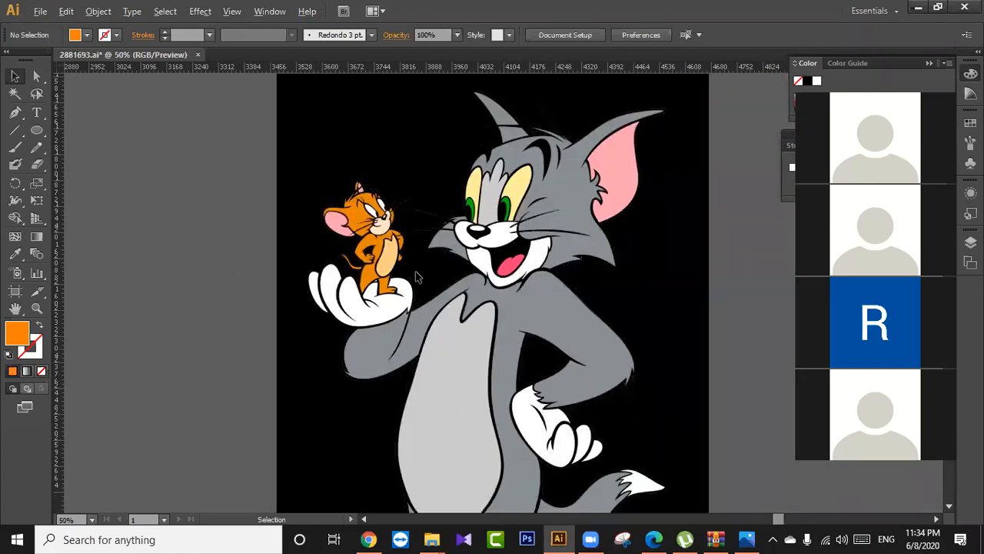
{"action": "scroll", "coordinate": [415, 276], "scroll_direction": "down", "scroll_amount": 1}
{"action": "scroll", "coordinate": [417, 277], "scroll_direction": "down", "scroll_amount": 1}
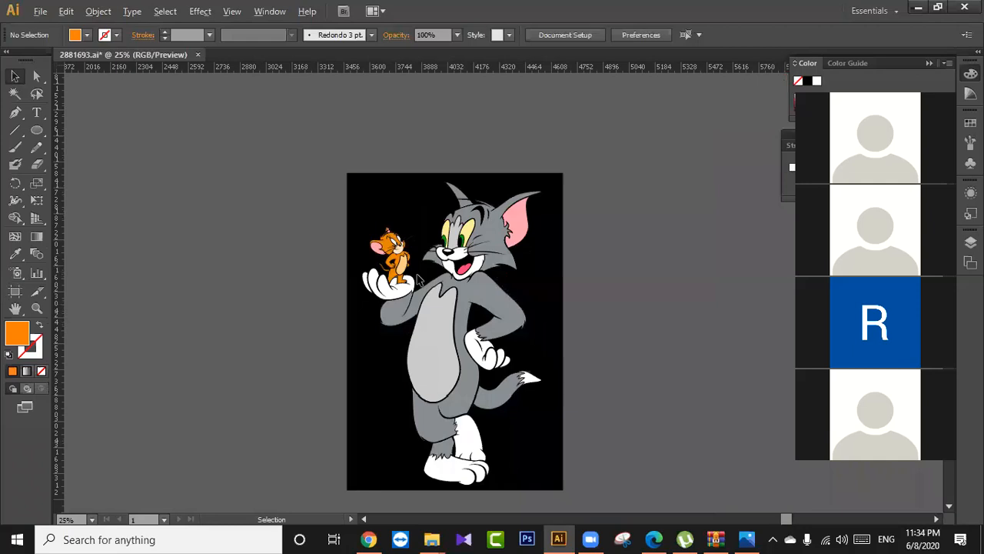
{"action": "scroll", "coordinate": [417, 279], "scroll_direction": "up", "scroll_amount": 4}
{"action": "scroll", "coordinate": [418, 280], "scroll_direction": "down", "scroll_amount": 2}
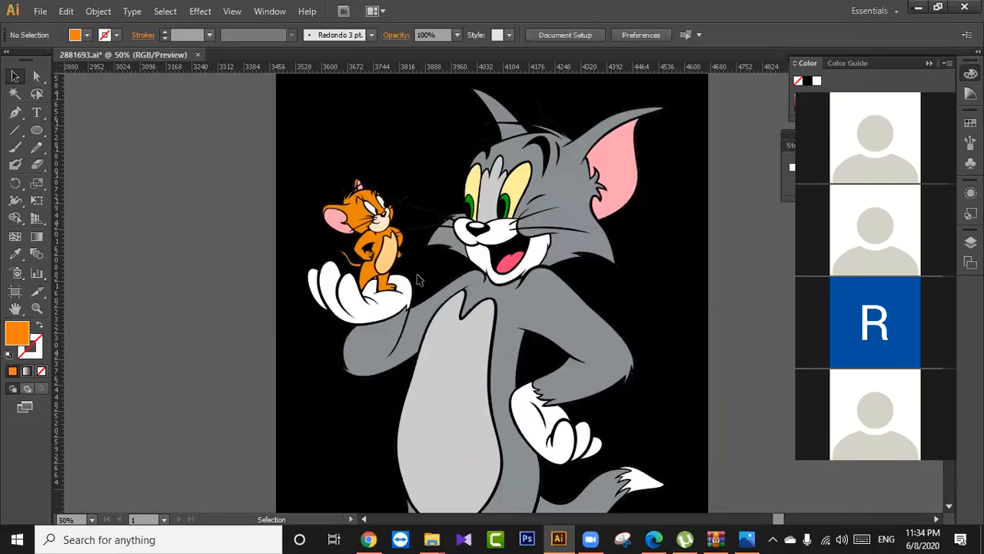
{"action": "scroll", "coordinate": [419, 280], "scroll_direction": "down", "scroll_amount": 1}
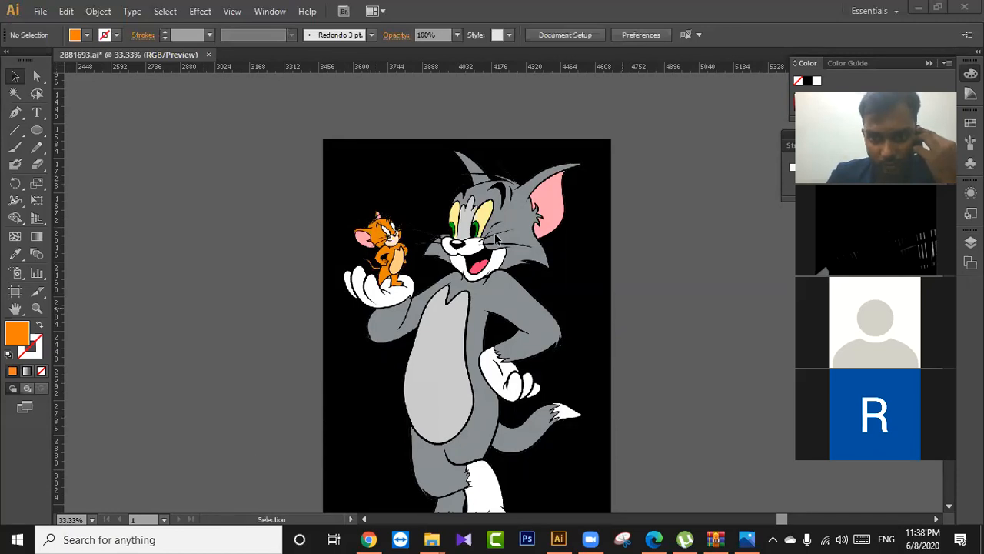
Lock the pasted Tom and Jerry image so that it cannot be selected or moved.
{"action": "left_click", "coordinate": [554, 291]}
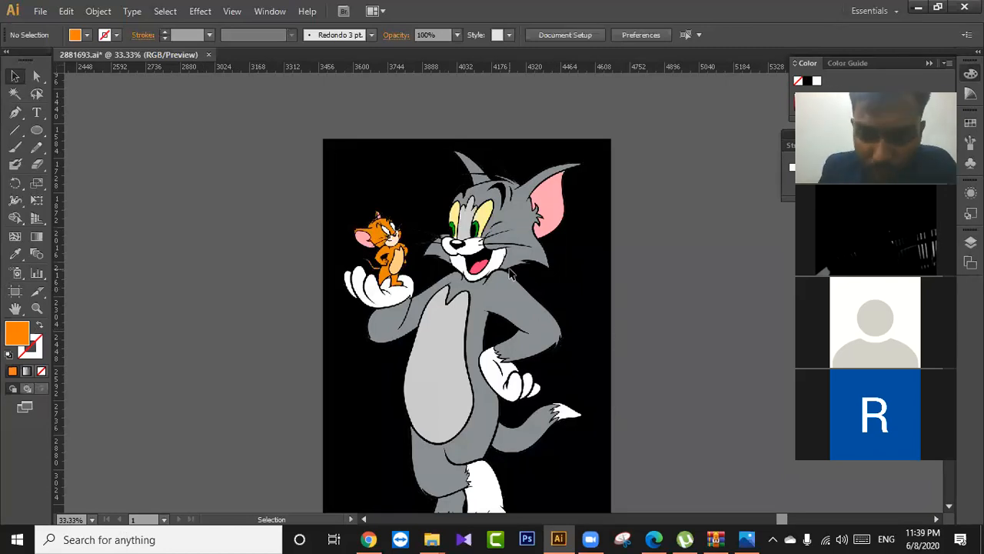
{"action": "scroll", "coordinate": [406, 379], "scroll_direction": "down", "scroll_amount": 3}
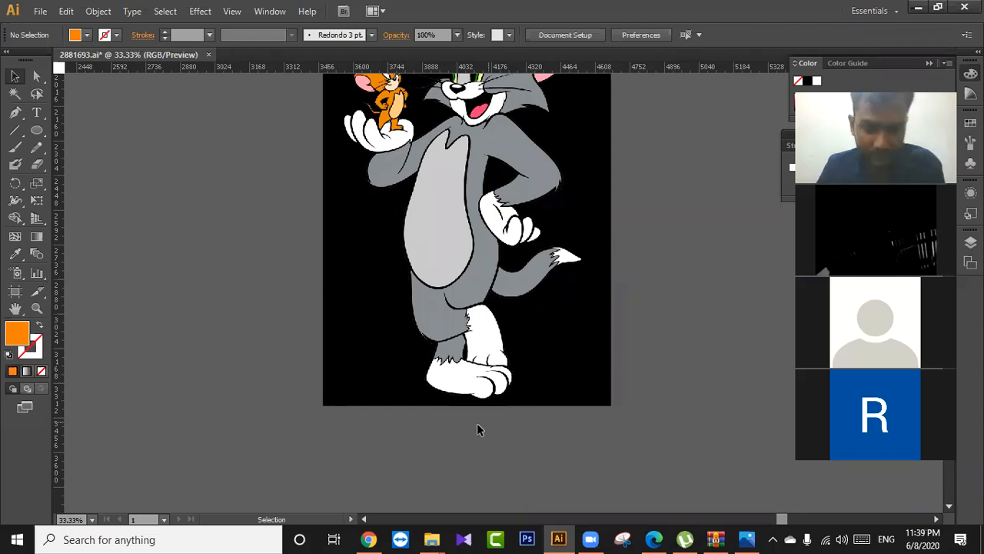
{"action": "left_click_drag", "start_coordinate": [488, 420], "coordinate": [530, 369]}
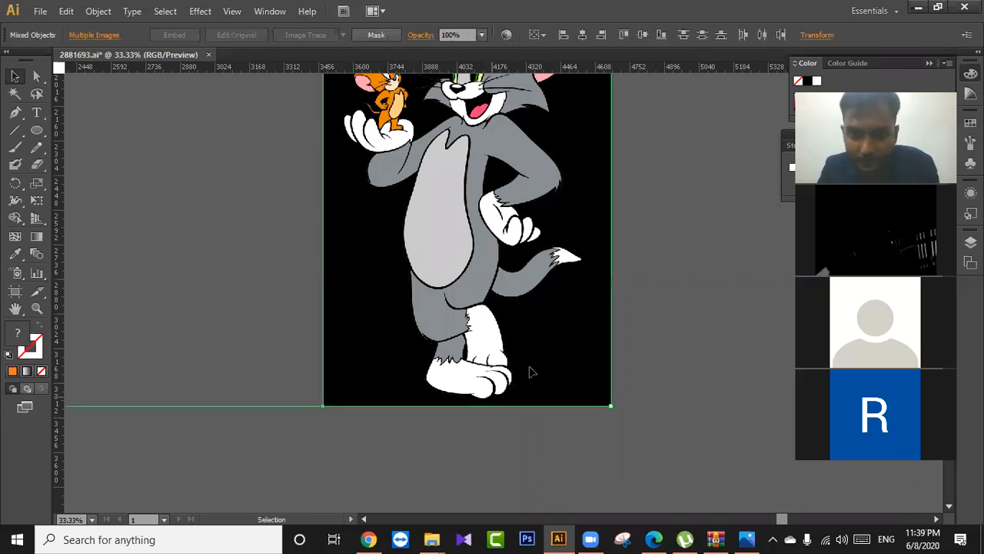
{"action": "left_click", "coordinate": [625, 358]}
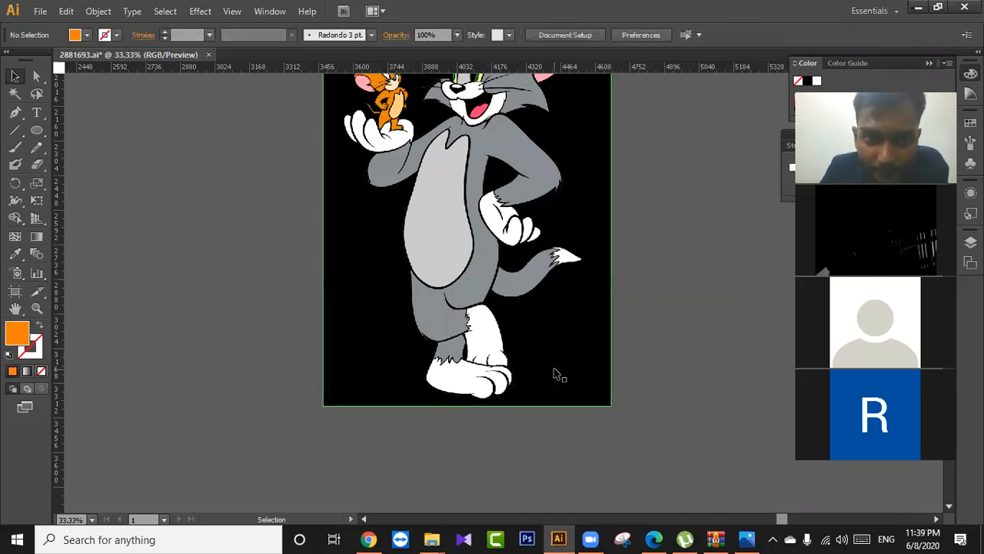
{"action": "left_click", "coordinate": [486, 260], "text": "ctrl"}
{"action": "key", "text": "ctrl+2"}
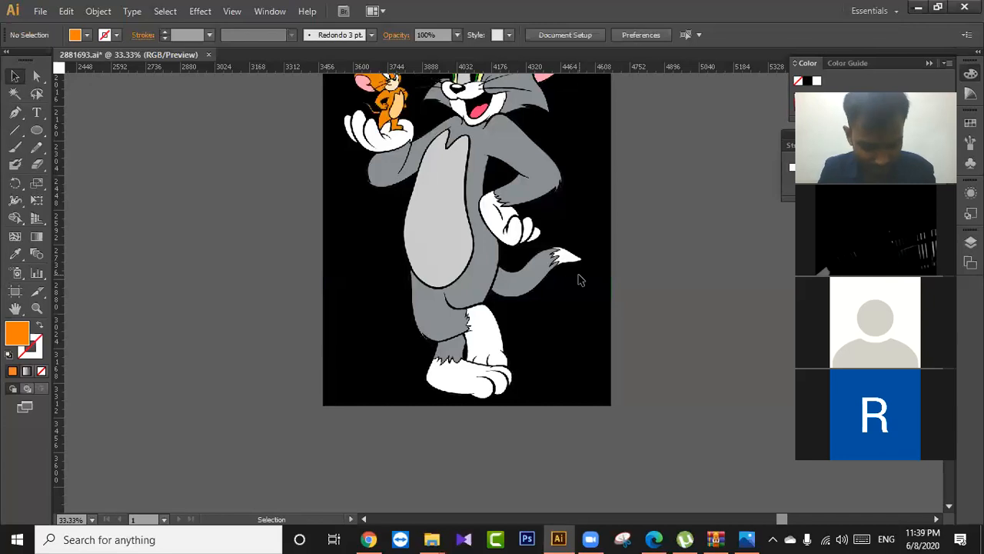
Start a Pen tool path at the base of Tom's raised palm and curve it along the lower edge to the outermost finger, ending in a corner point.
{"action": "scroll", "coordinate": [540, 293], "scroll_direction": "up", "scroll_amount": 1}
{"action": "left_click_drag", "start_coordinate": [536, 239], "coordinate": [519, 314]}
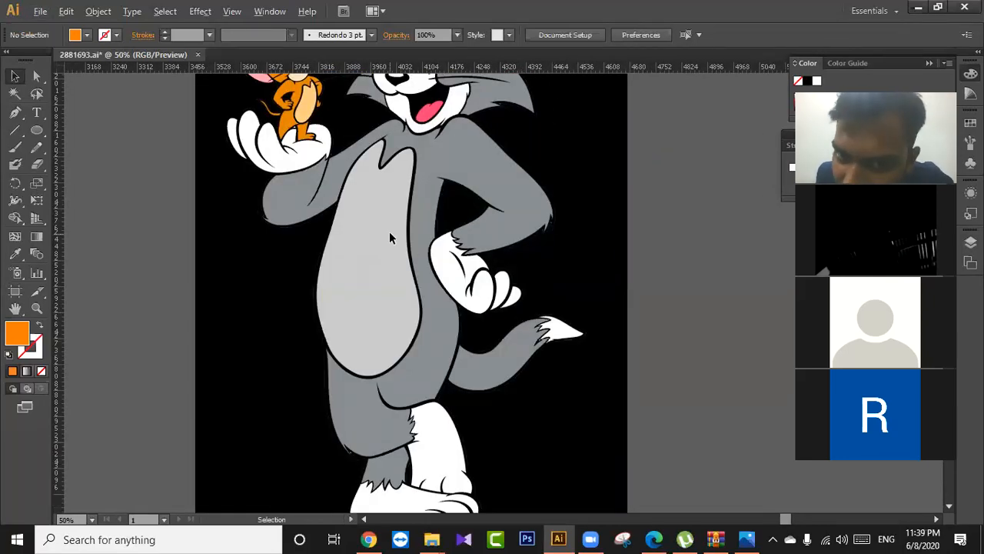
{"action": "scroll", "coordinate": [389, 239], "scroll_direction": "up", "scroll_amount": 1}
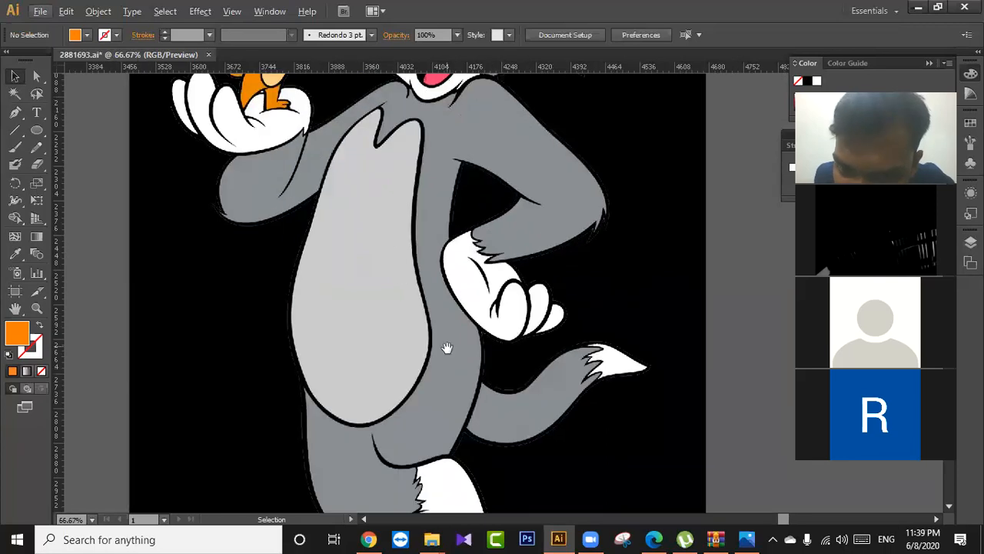
{"action": "left_click_drag", "start_coordinate": [383, 327], "coordinate": [399, 296]}
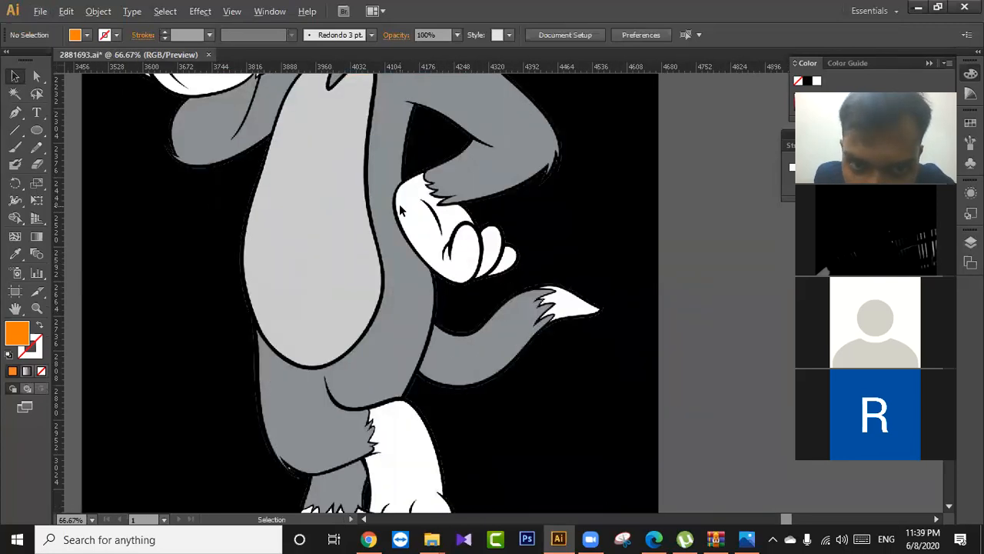
{"action": "left_click_drag", "start_coordinate": [400, 200], "coordinate": [535, 408]}
{"action": "left_click_drag", "start_coordinate": [386, 259], "coordinate": [413, 303]}
{"action": "scroll", "coordinate": [421, 323], "scroll_direction": "up", "scroll_amount": 1}
{"action": "scroll", "coordinate": [423, 324], "scroll_direction": "up", "scroll_amount": 1}
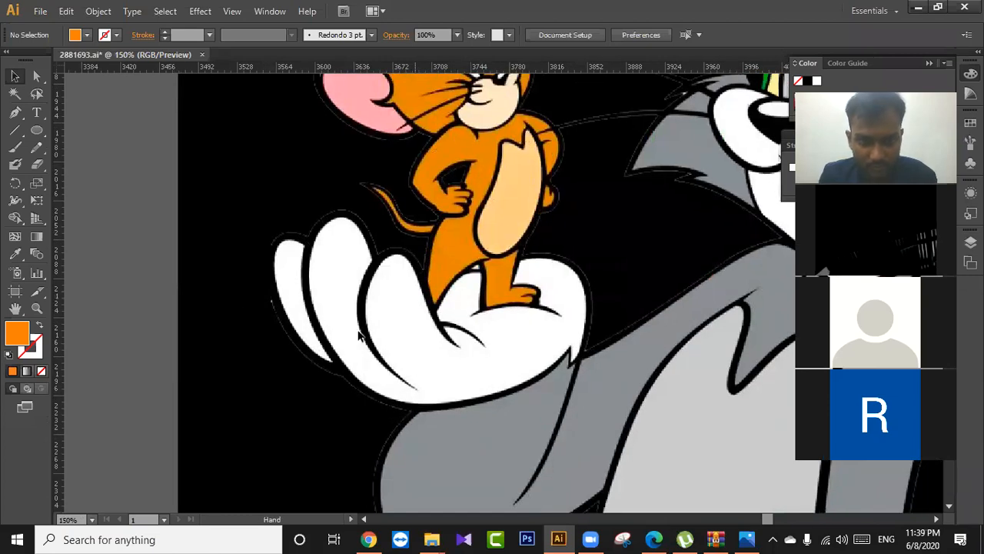
{"action": "left_click", "coordinate": [15, 112]}
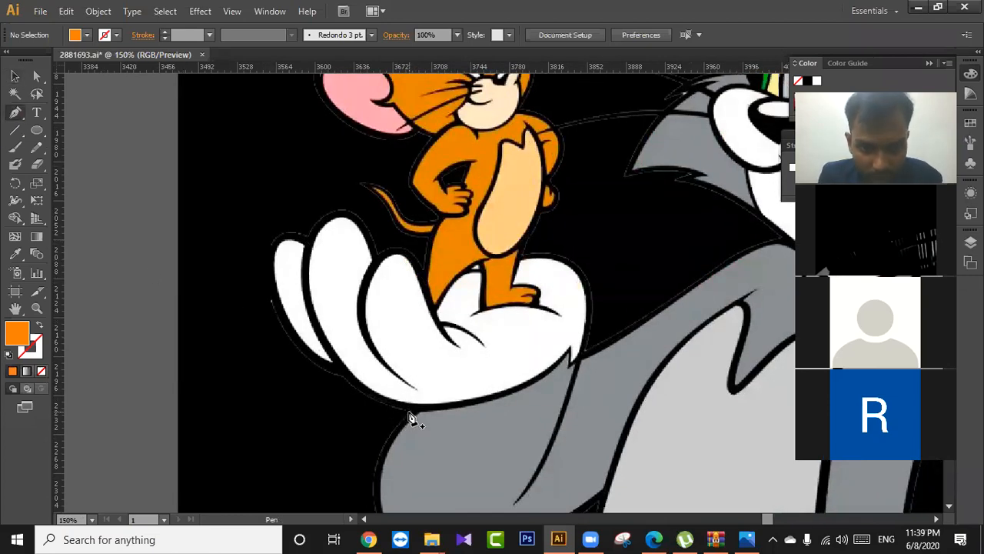
{"action": "left_click", "coordinate": [410, 410]}
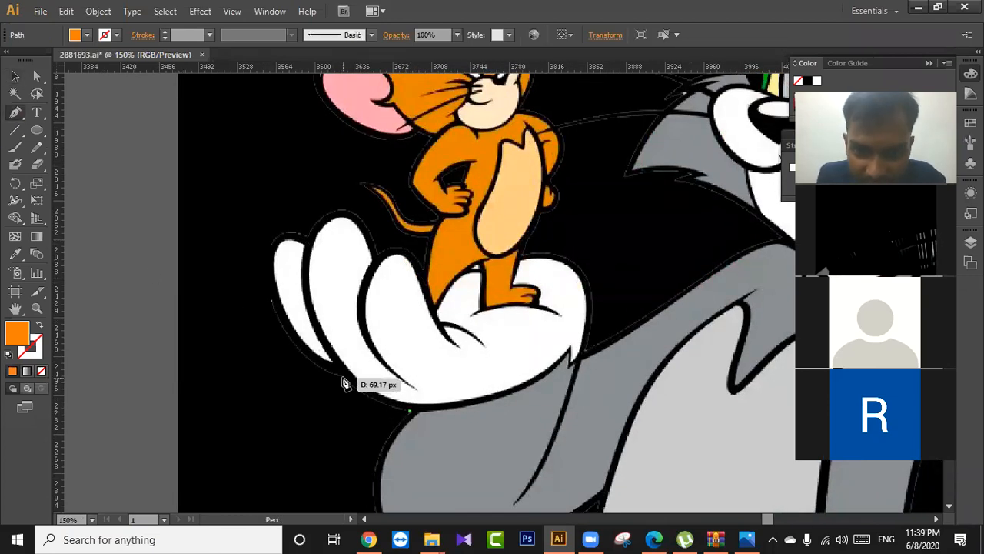
{"action": "left_click_drag", "start_coordinate": [341, 378], "coordinate": [316, 349]}
{"action": "left_click", "coordinate": [342, 377]}
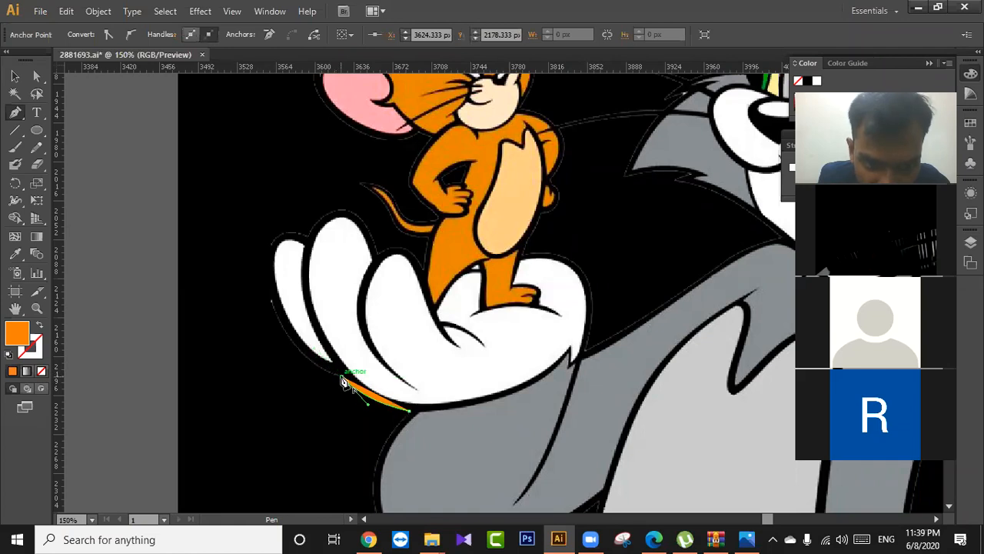
Continue the path around Tom's outermost finger and the finger beside it, with corner points in the gap after each.
{"action": "left_click_drag", "start_coordinate": [264, 247], "coordinate": [266, 136]}
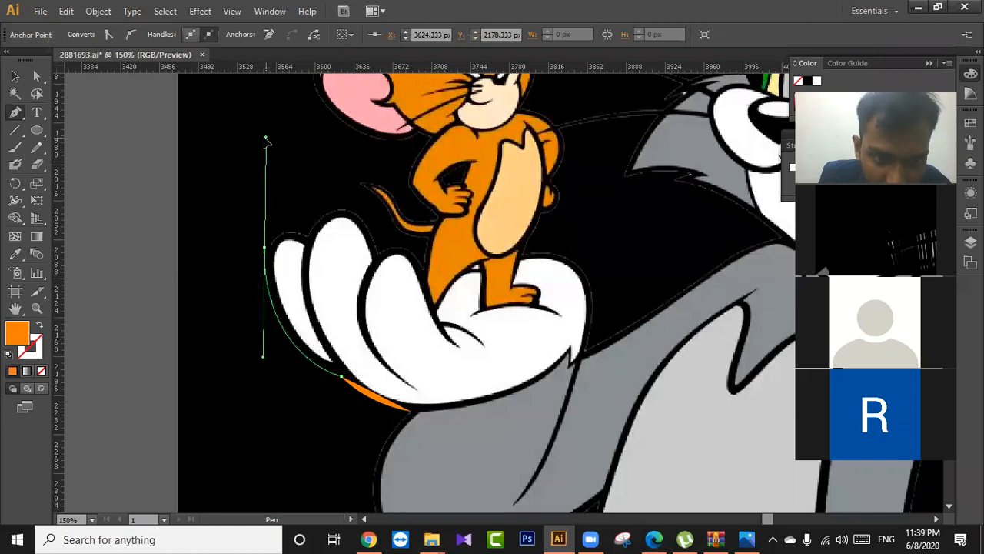
{"action": "left_click", "coordinate": [264, 248]}
{"action": "left_click", "coordinate": [265, 248]}
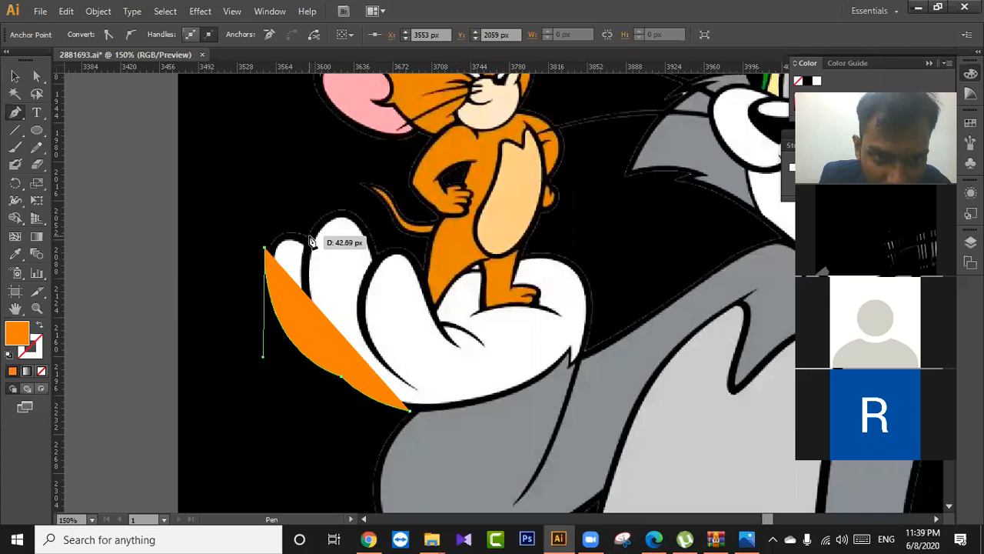
{"action": "mouse_move", "coordinate": [309, 236]}
{"action": "left_mouse_down"}
{"action": "mouse_move", "coordinate": [347, 267]}
{"action": "mouse_move", "coordinate": [311, 243]}
{"action": "left_mouse_up"}
{"action": "left_click_drag", "start_coordinate": [377, 253], "coordinate": [383, 290]}
{"action": "left_click", "coordinate": [378, 254]}
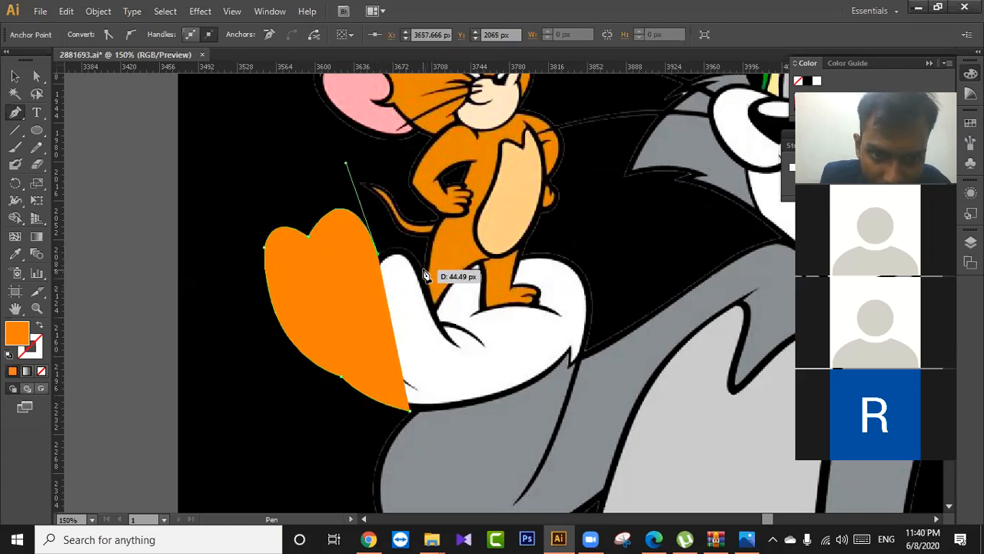
Extend the hand path over the third finger and down its inner side to where it meets Jerry's leg, at about X 3709 px, Y 2109 px.
{"action": "left_click_drag", "start_coordinate": [423, 270], "coordinate": [442, 312]}
{"action": "left_click", "coordinate": [424, 270]}
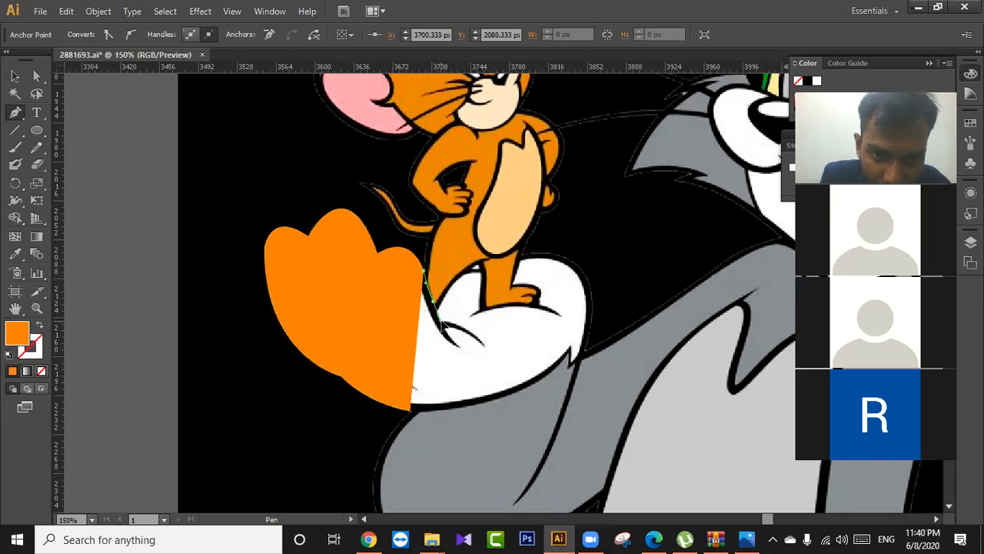
{"action": "left_click", "coordinate": [432, 300]}
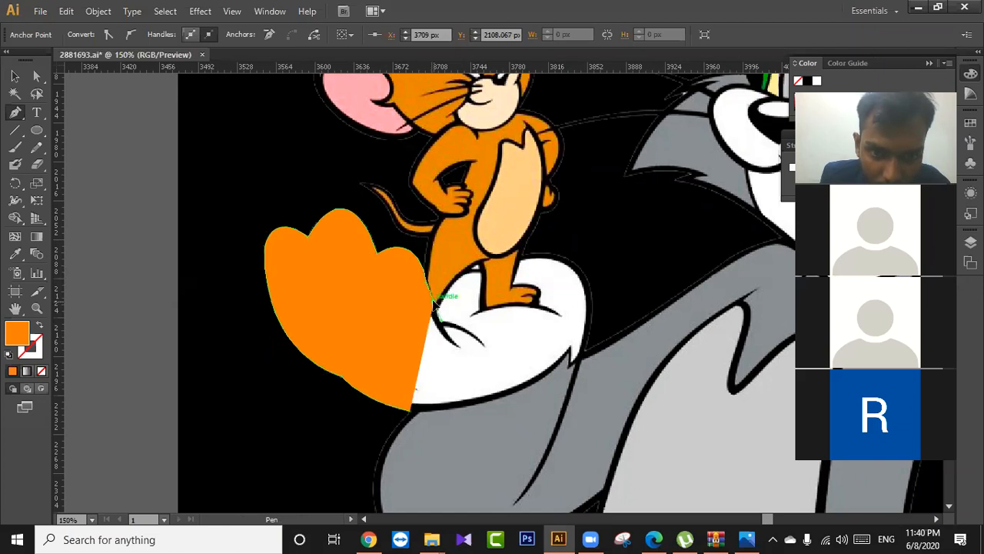
{"action": "left_click_drag", "start_coordinate": [450, 287], "coordinate": [447, 291]}
{"action": "left_click_drag", "start_coordinate": [459, 362], "coordinate": [457, 358]}
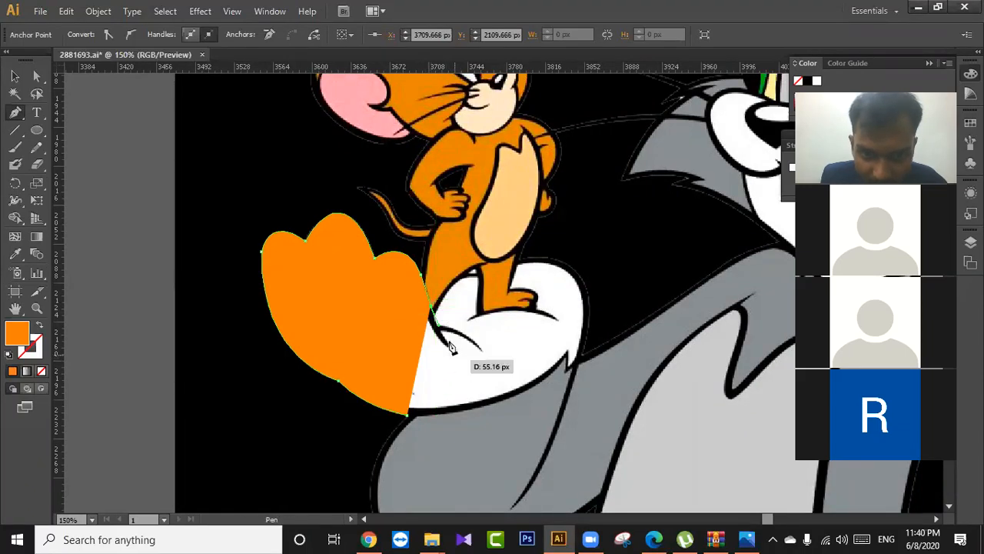
{"action": "scroll", "coordinate": [417, 326], "scroll_direction": "up", "scroll_amount": 5}
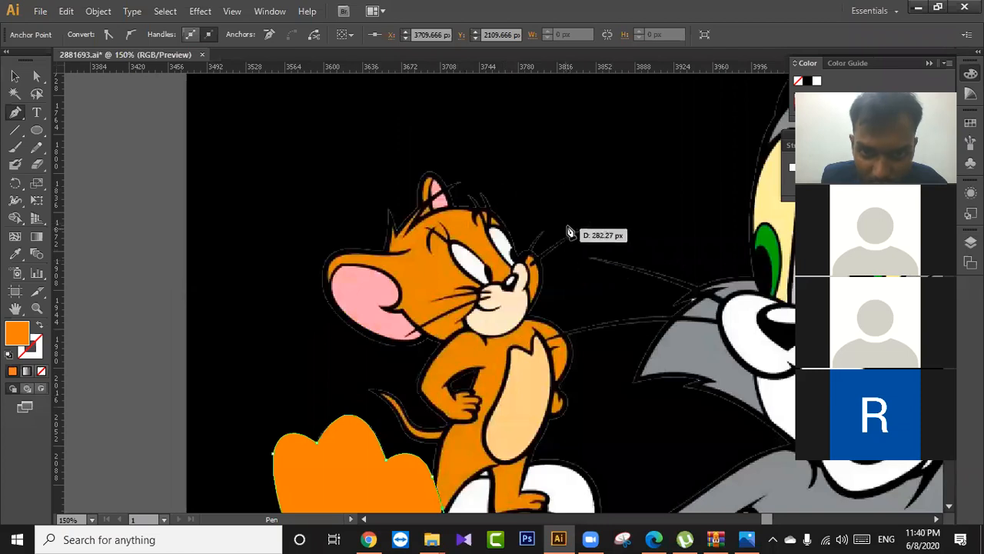
{"action": "scroll", "coordinate": [569, 225], "scroll_direction": "up", "scroll_amount": 3}
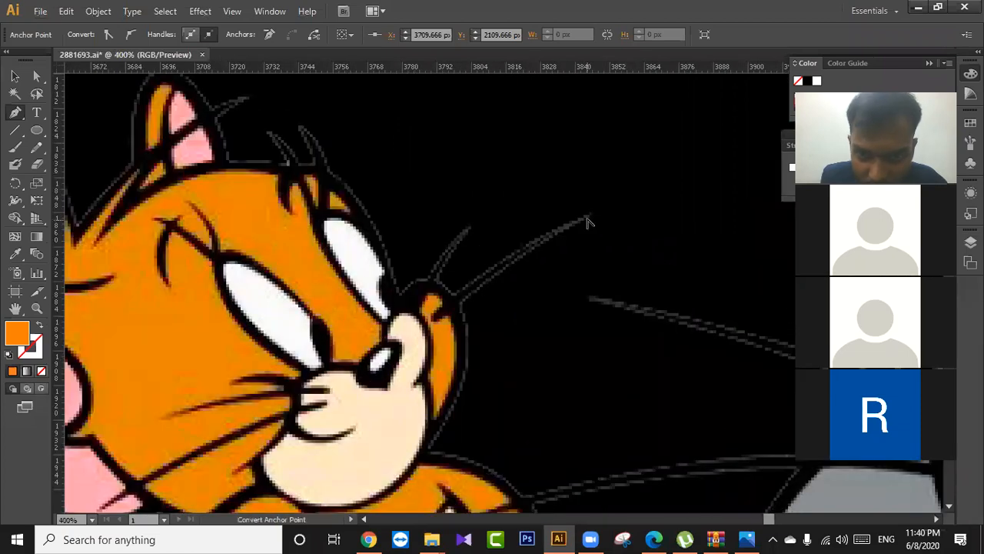
{"action": "scroll", "coordinate": [576, 226], "scroll_direction": "down", "scroll_amount": 2}
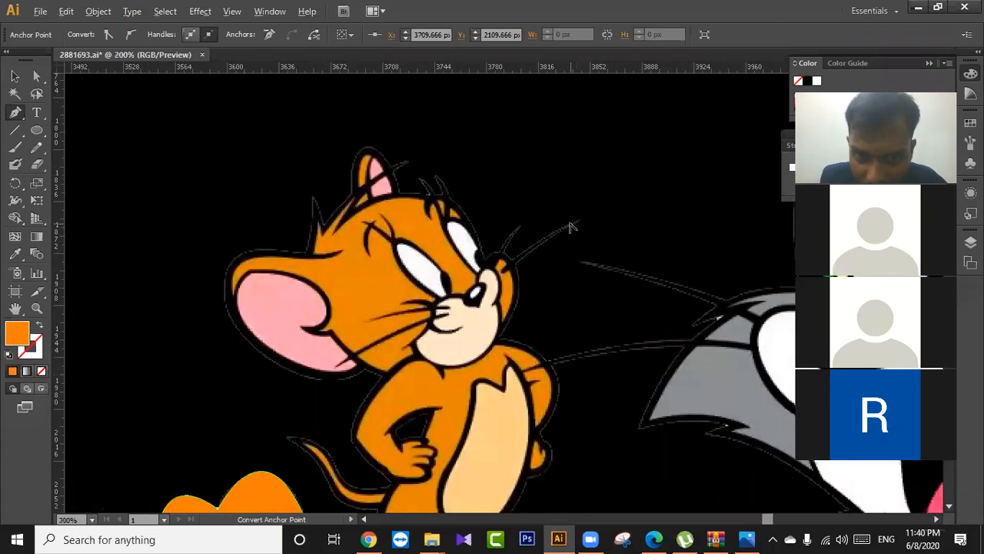
{"action": "scroll", "coordinate": [573, 226], "scroll_direction": "down", "scroll_amount": 1}
{"action": "left_click_drag", "start_coordinate": [492, 387], "coordinate": [453, 237]}
{"action": "left_click", "coordinate": [392, 351]}
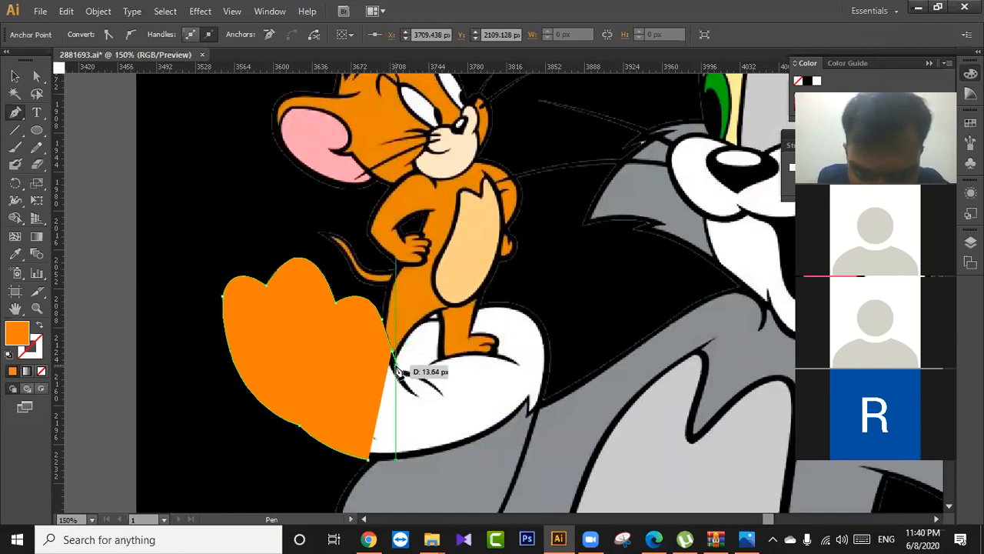
{"action": "scroll", "coordinate": [390, 344], "scroll_direction": "up", "scroll_amount": 3}
{"action": "scroll", "coordinate": [387, 327], "scroll_direction": "up", "scroll_amount": 2}
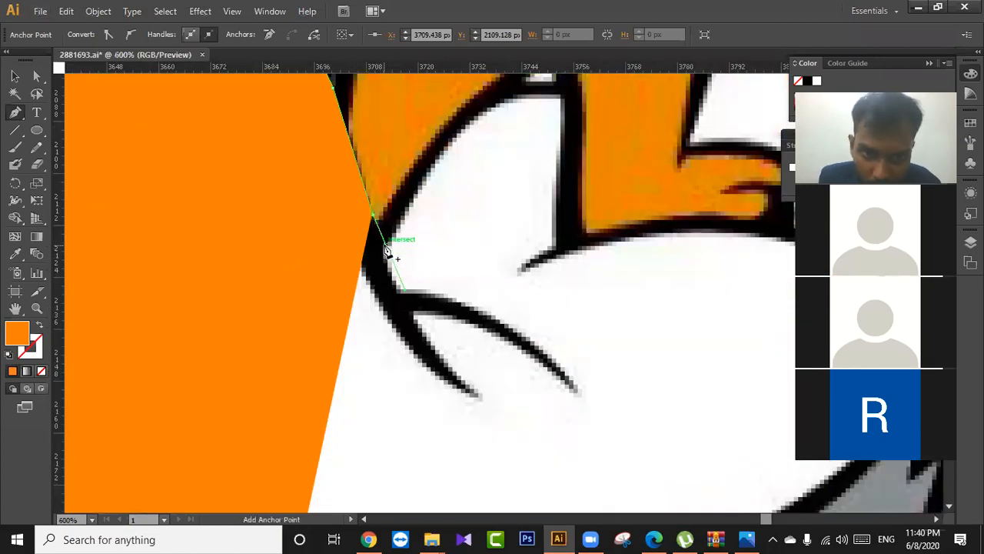
{"action": "left_click_drag", "start_coordinate": [436, 185], "coordinate": [407, 208]}
{"action": "left_click_drag", "start_coordinate": [453, 142], "coordinate": [509, 106]}
{"action": "key", "text": "ctrl+z"}
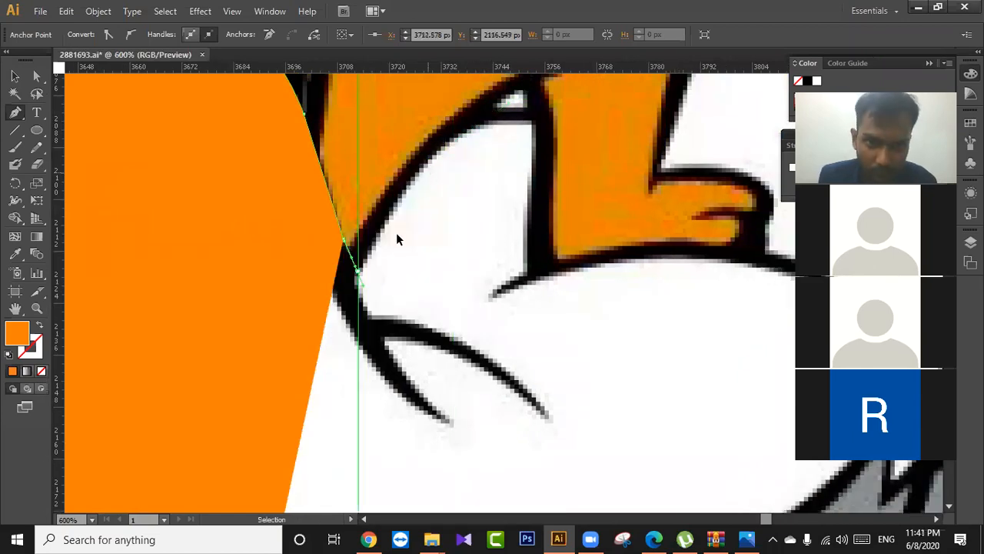
{"action": "key", "text": "ctrl+z"}
Extend the hand path to a new corner point below Jerry's leg at about X 3712 px, Y 2117 px.
{"action": "left_click", "coordinate": [344, 240]}
{"action": "left_click_drag", "start_coordinate": [344, 239], "coordinate": [360, 282]}
{"action": "left_click", "coordinate": [345, 242]}
{"action": "left_click", "coordinate": [356, 273]}
{"action": "left_click_drag", "start_coordinate": [420, 206], "coordinate": [371, 227]}
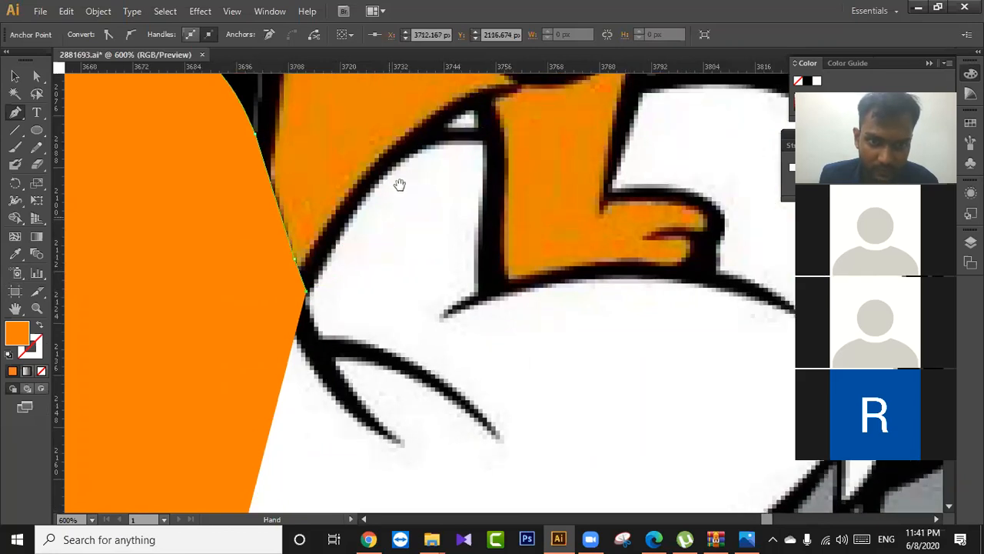
{"action": "left_click_drag", "start_coordinate": [394, 167], "coordinate": [348, 194]}
{"action": "left_click_drag", "start_coordinate": [428, 136], "coordinate": [500, 117]}
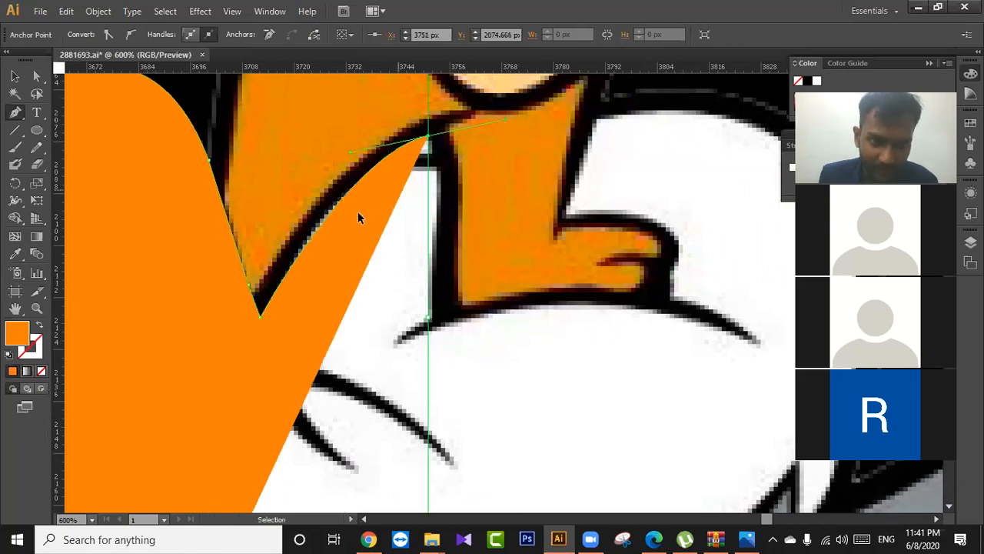
{"action": "key", "text": "ctrl+z"}
Lower the hand path's last anchor point to Y 2118 px and return to the Pen tool.
{"action": "left_click", "coordinate": [41, 82]}
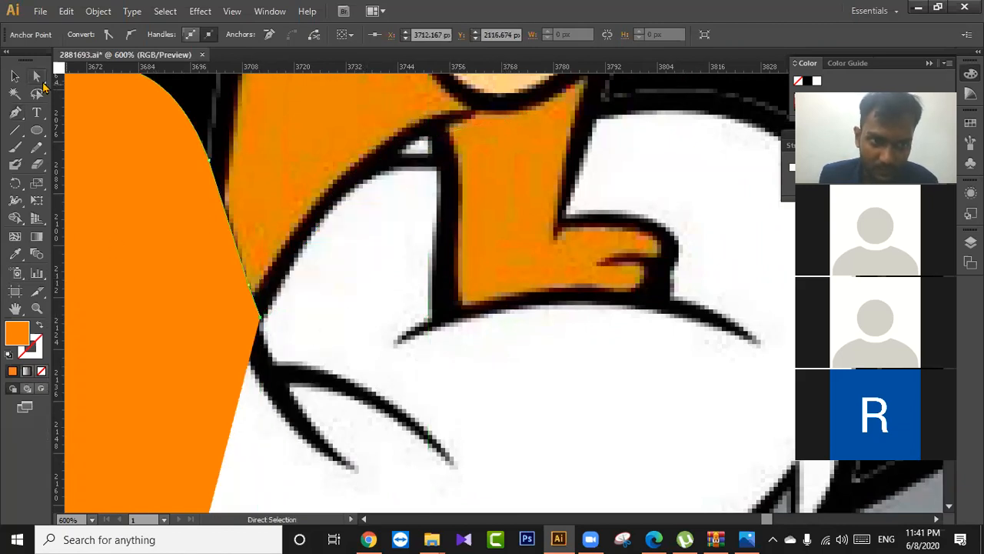
{"action": "left_click_drag", "start_coordinate": [262, 322], "coordinate": [262, 324]}
{"action": "left_click", "coordinate": [16, 113]}
{"action": "left_click_drag", "start_coordinate": [364, 236], "coordinate": [320, 305]}
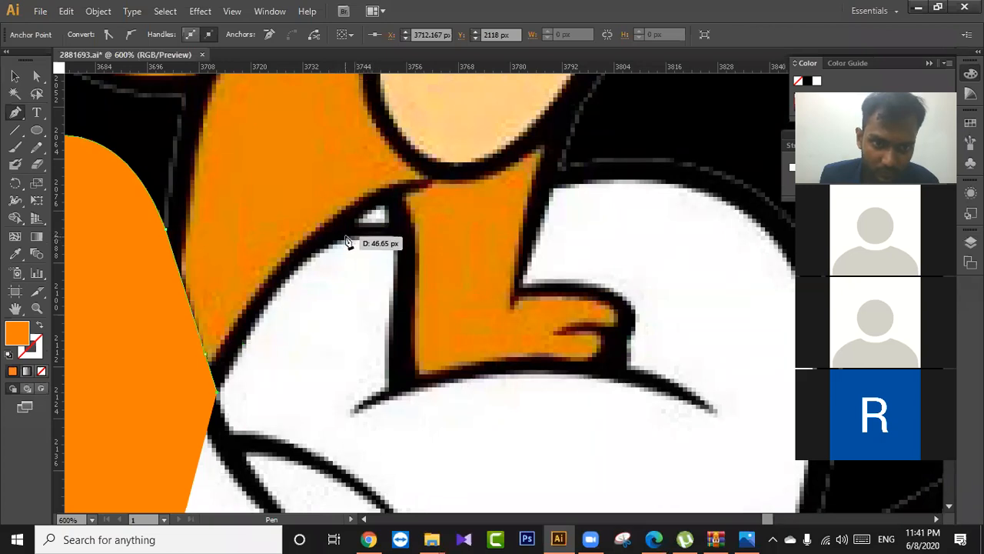
Extend the hand path along Jerry's leg to a corner point at about X 3750 px, Y 2075 px.
{"action": "left_click_drag", "start_coordinate": [381, 205], "coordinate": [488, 170]}
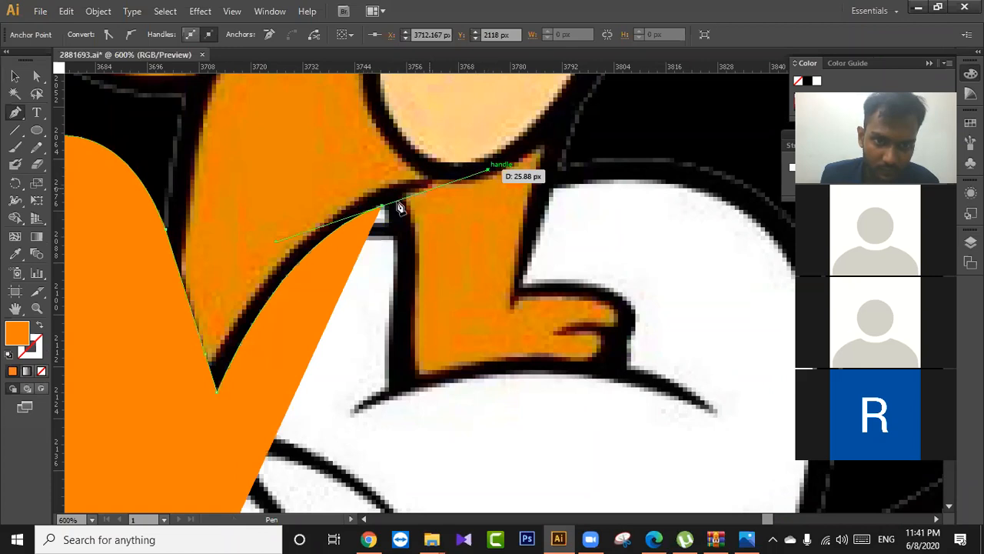
{"action": "left_click", "coordinate": [382, 206]}
{"action": "left_click_drag", "start_coordinate": [390, 215], "coordinate": [387, 230]}
{"action": "key", "text": "ctrl+z"}
{"action": "key", "text": "ctrl+shift+z"}
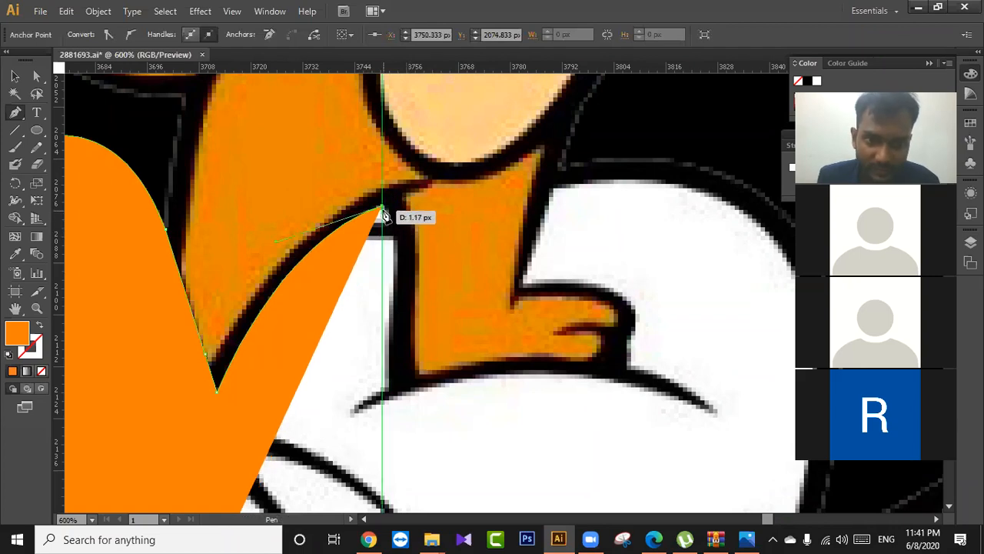
Extend the hand path over the thumb through about X 3825 px, Y 2066 px, and down its outer edge to X 3856 px, Y 2119 px.
{"action": "left_click_drag", "start_coordinate": [499, 198], "coordinate": [352, 241]}
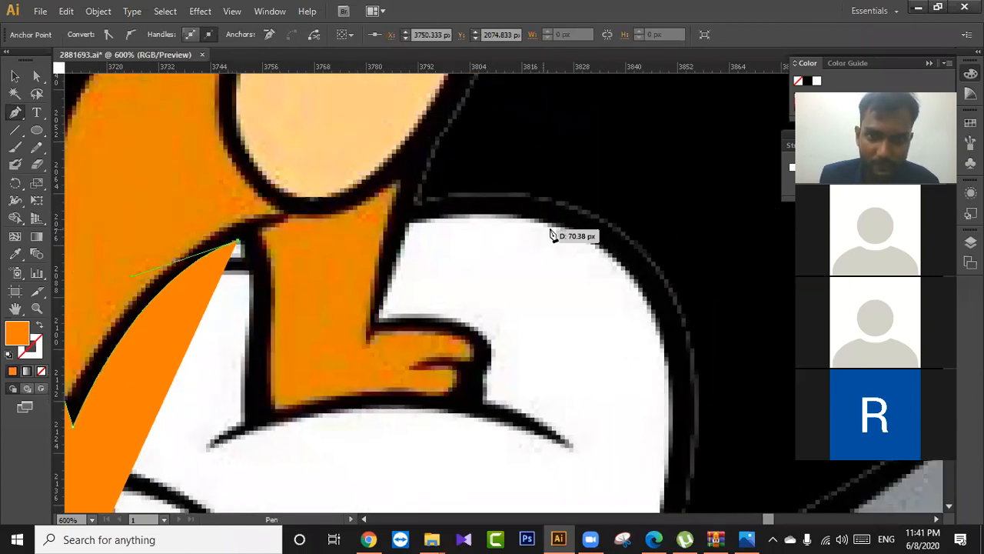
{"action": "left_click_drag", "start_coordinate": [560, 201], "coordinate": [689, 229]}
{"action": "left_click_drag", "start_coordinate": [673, 307], "coordinate": [477, 188]}
{"action": "scroll", "coordinate": [492, 302], "scroll_direction": "down", "scroll_amount": 1}
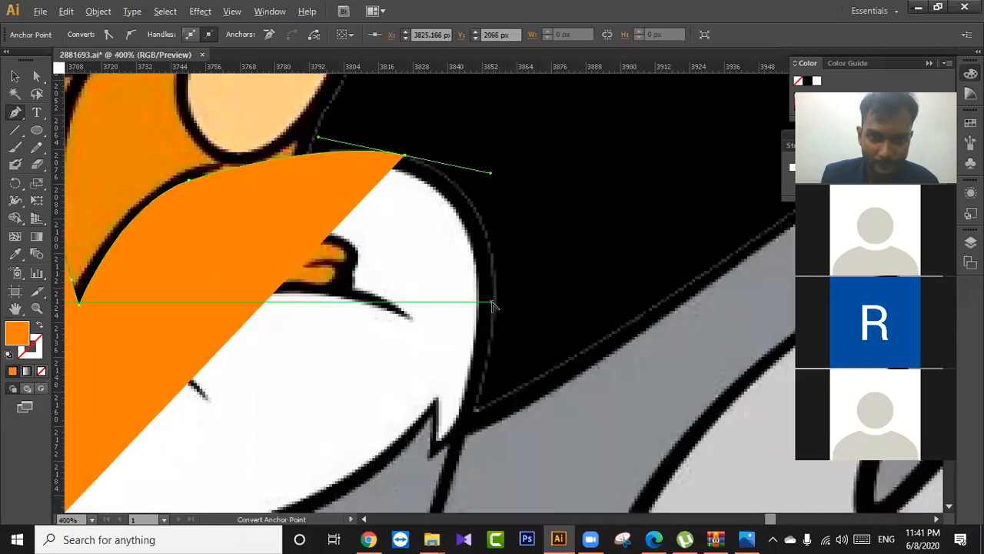
{"action": "left_click_drag", "start_coordinate": [446, 323], "coordinate": [464, 242]}
{"action": "scroll", "coordinate": [508, 254], "scroll_direction": "up", "scroll_amount": 1}
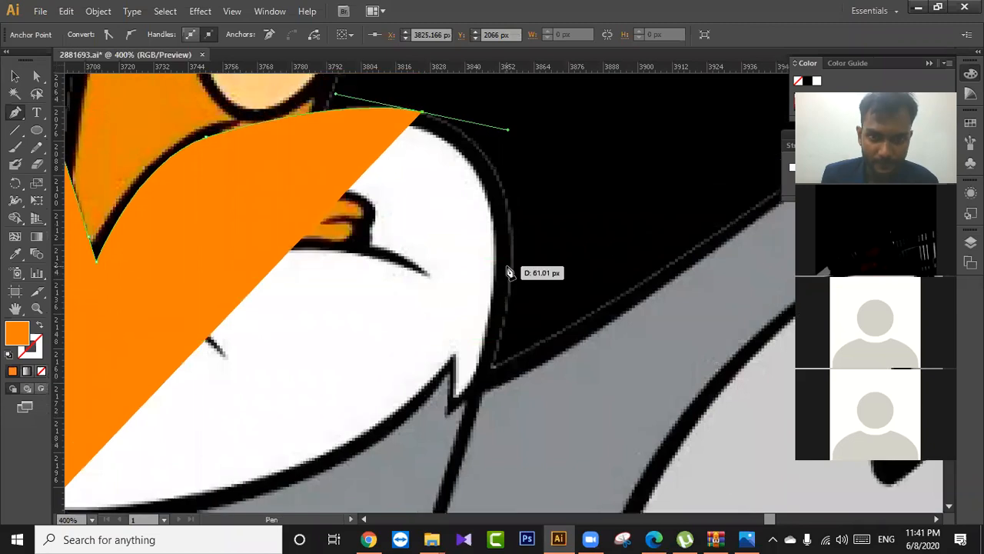
{"action": "left_click_drag", "start_coordinate": [511, 267], "coordinate": [508, 291]}
Extend the hand path down to the lower tip of the wrist notch with a corner point at about X 3834.5 px, Y 2171 px.
{"action": "left_click_drag", "start_coordinate": [502, 351], "coordinate": [493, 295]}
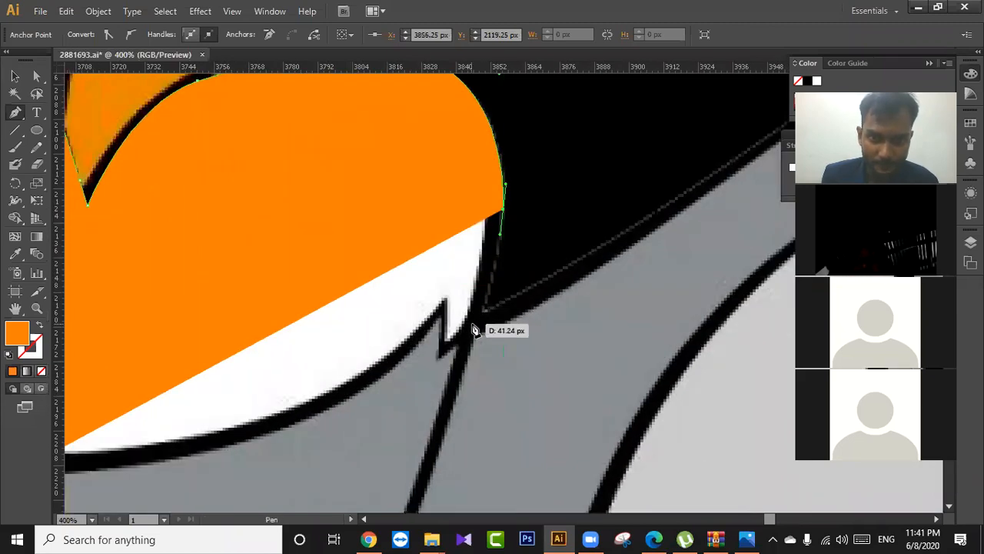
{"action": "left_click_drag", "start_coordinate": [442, 358], "coordinate": [377, 414]}
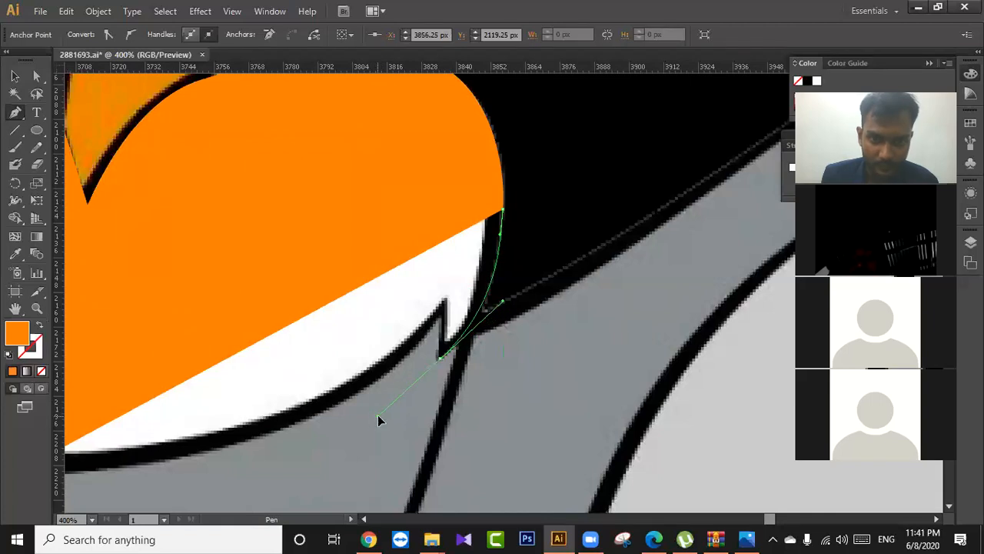
{"action": "left_click", "coordinate": [444, 363]}
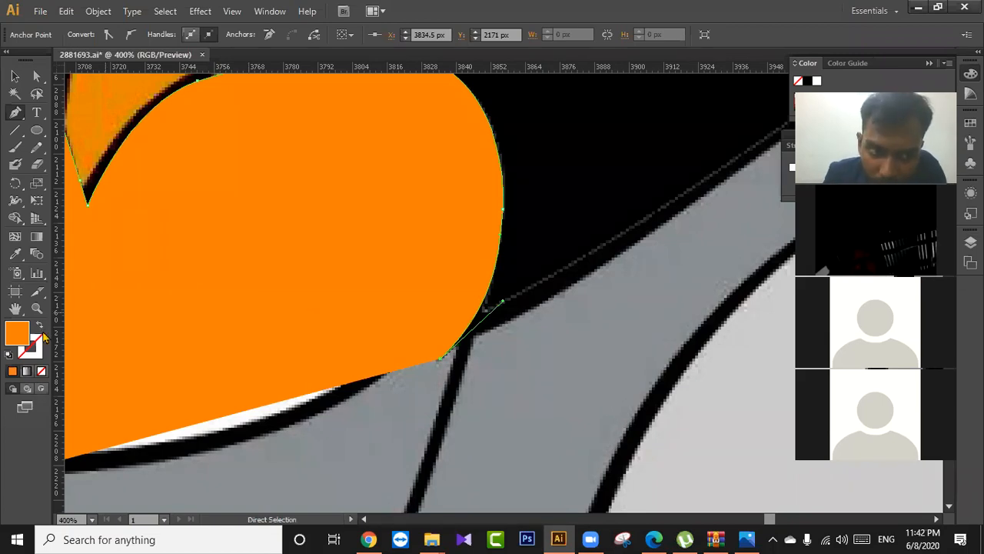
Remove the hand path's fill and add a corner point up inside the wrist notch at about X 3835 px, Y 2156.5 px.
{"action": "left_click", "coordinate": [42, 371]}
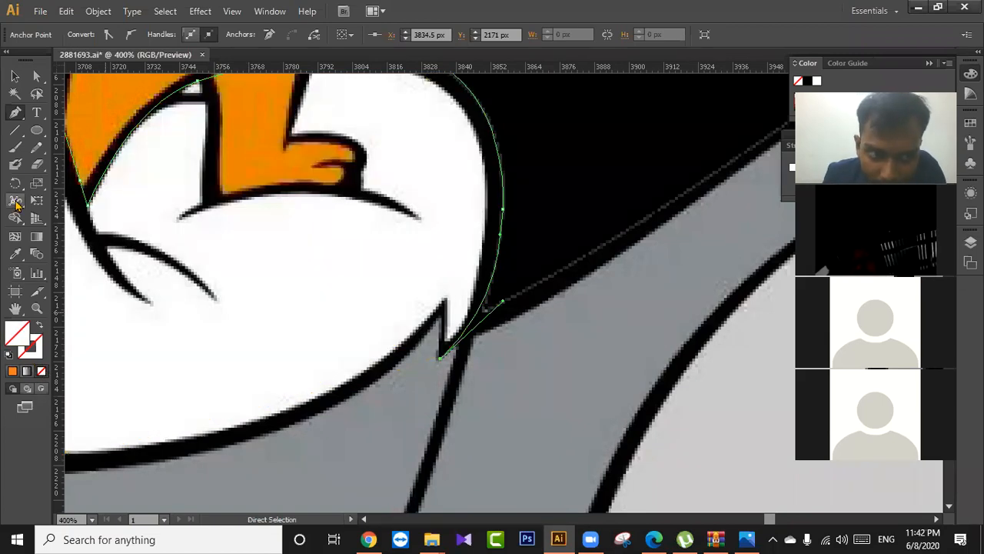
{"action": "left_click", "coordinate": [15, 112]}
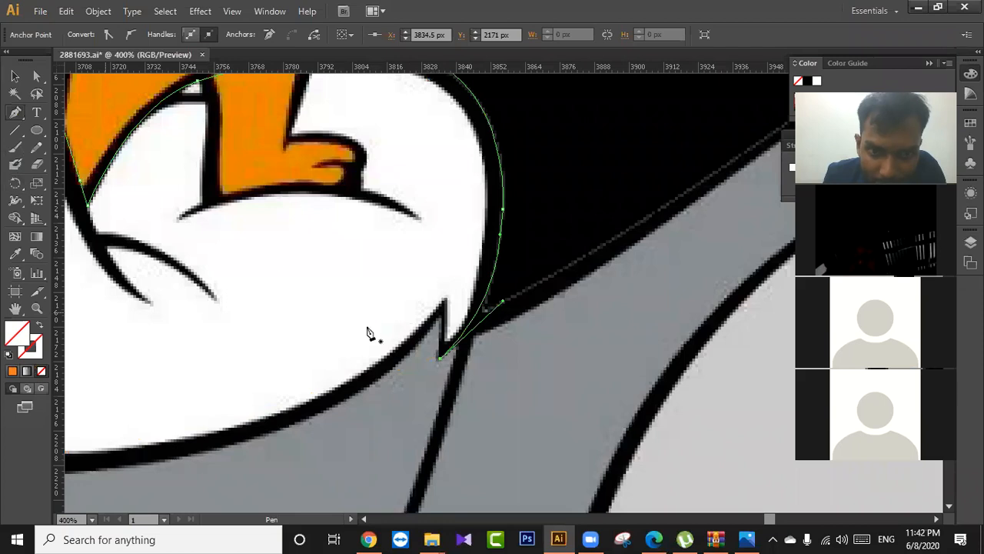
{"action": "left_click", "coordinate": [443, 322]}
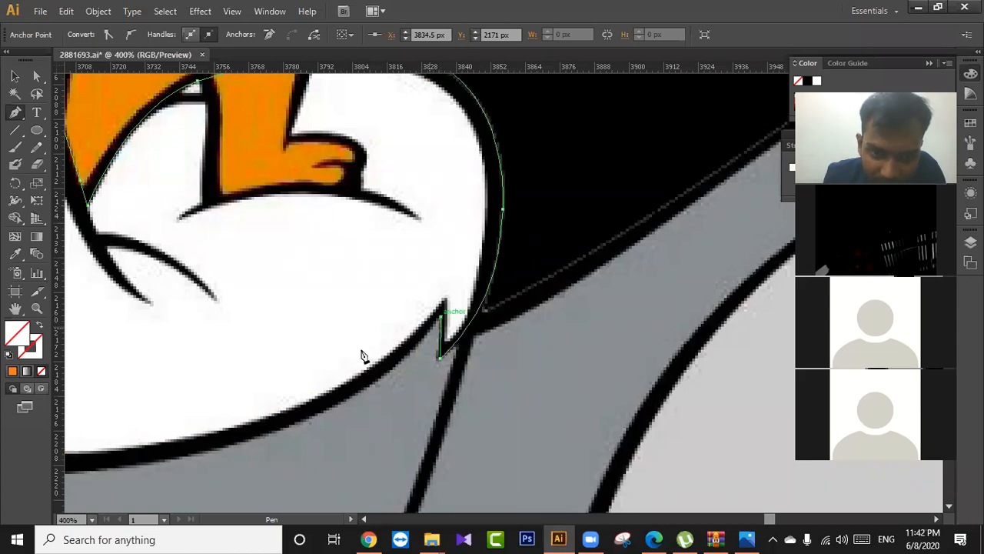
Trace the underside of the palm through a corner point at about X 3728 px, Y 2208.5 px, and close the path at its starting anchor.
{"action": "left_click_drag", "start_coordinate": [420, 246], "coordinate": [485, 156]}
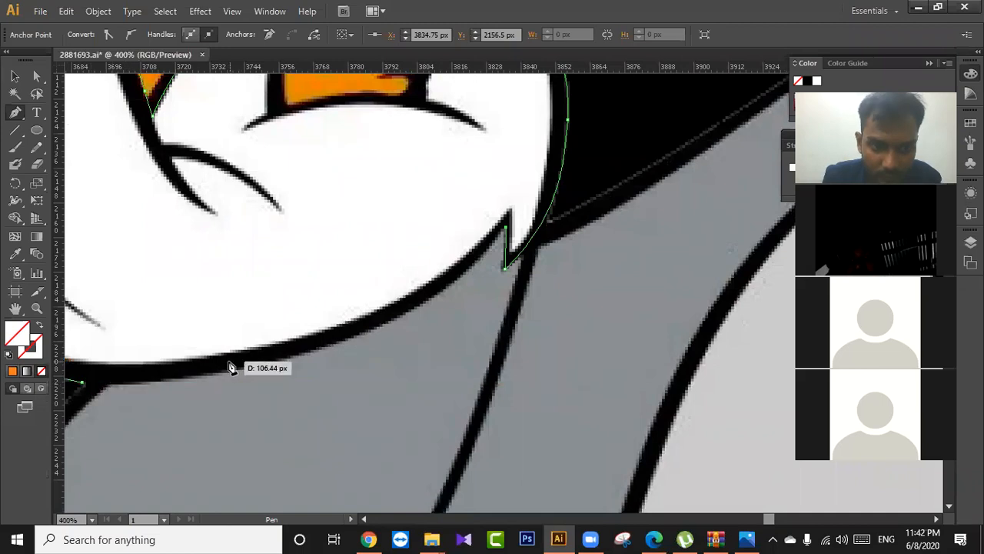
{"action": "left_click_drag", "start_coordinate": [231, 366], "coordinate": [281, 325]}
{"action": "left_click", "coordinate": [251, 346]}
{"action": "left_click_drag", "start_coordinate": [215, 355], "coordinate": [280, 380]}
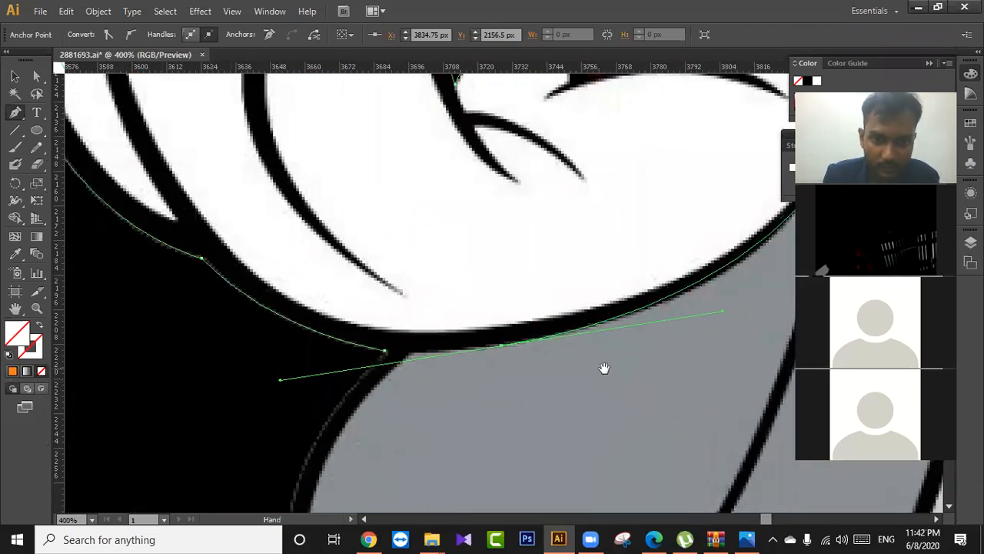
{"action": "left_click_drag", "start_coordinate": [604, 368], "coordinate": [450, 370]}
{"action": "left_click_drag", "start_coordinate": [574, 311], "coordinate": [605, 303]}
{"action": "left_click", "coordinate": [346, 345]}
{"action": "left_click", "coordinate": [228, 353]}
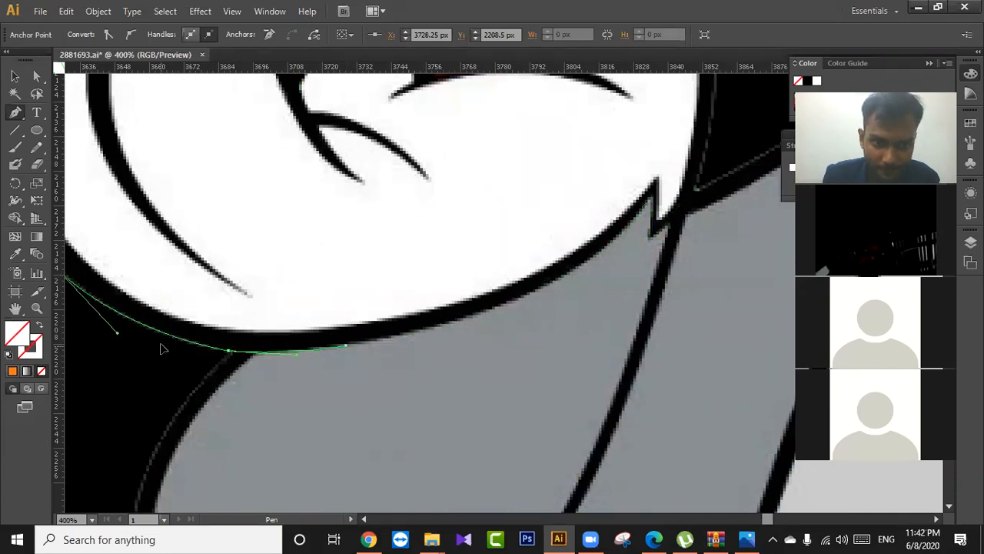
Fill the closed hand shape with black sampled from the image using the Eyedropper.
{"action": "key", "text": "v"}
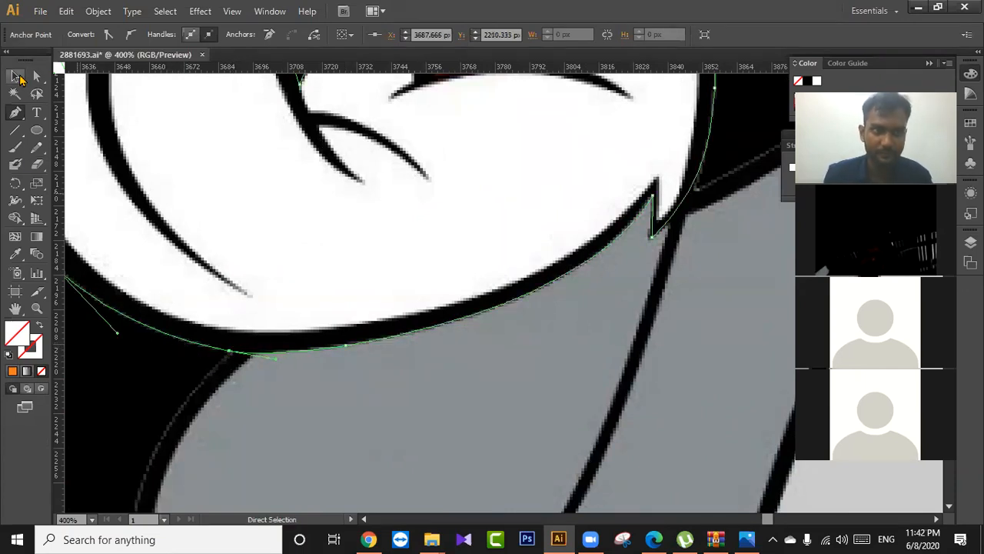
{"action": "left_click", "coordinate": [304, 215]}
{"action": "left_click", "coordinate": [234, 346]}
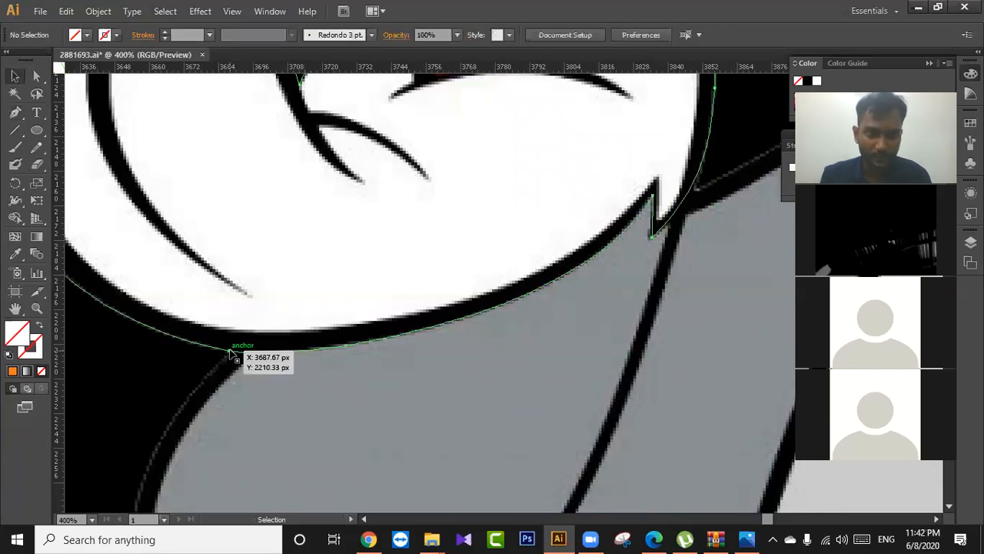
{"action": "key", "text": "i"}
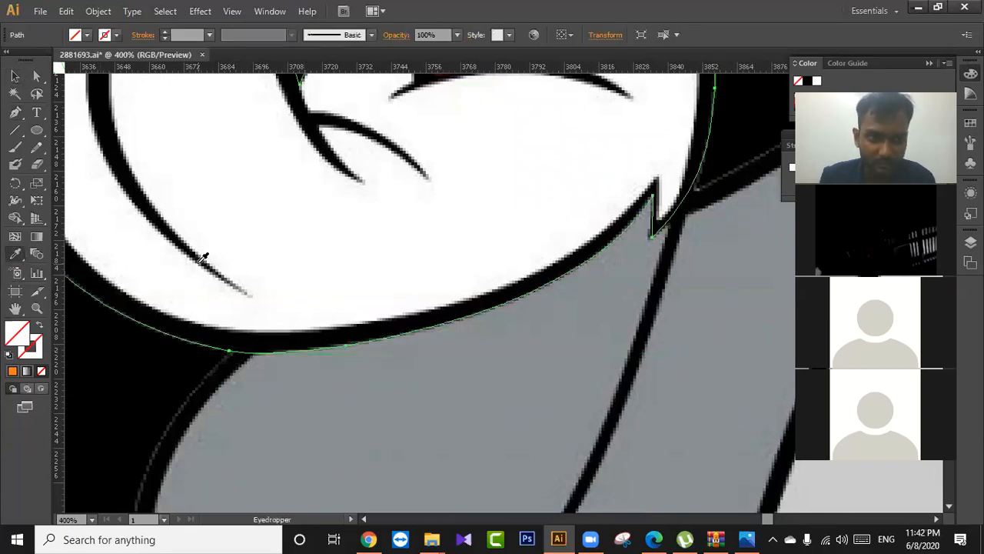
{"action": "left_click", "coordinate": [202, 259]}
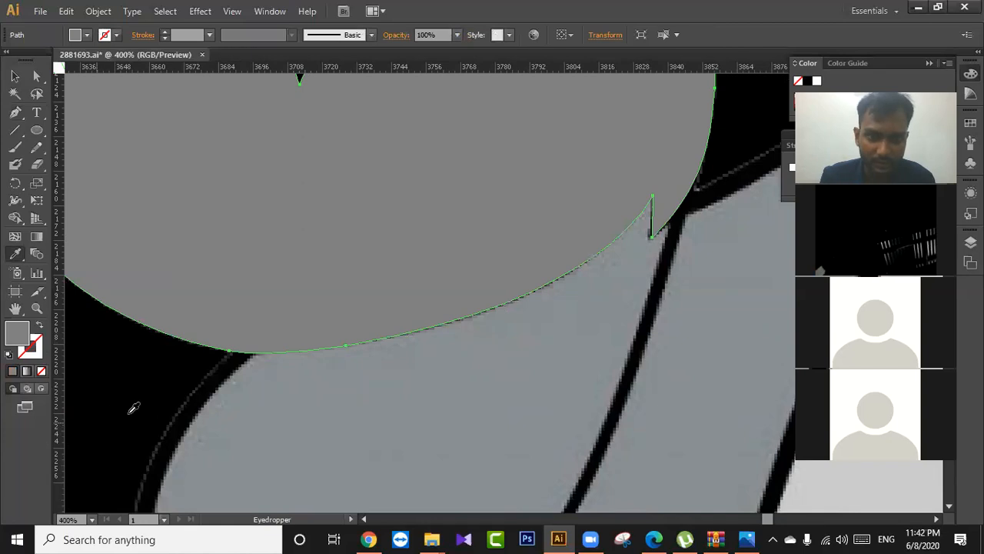
{"action": "left_click", "coordinate": [189, 405]}
{"action": "scroll", "coordinate": [652, 318], "scroll_direction": "down", "scroll_amount": 3}
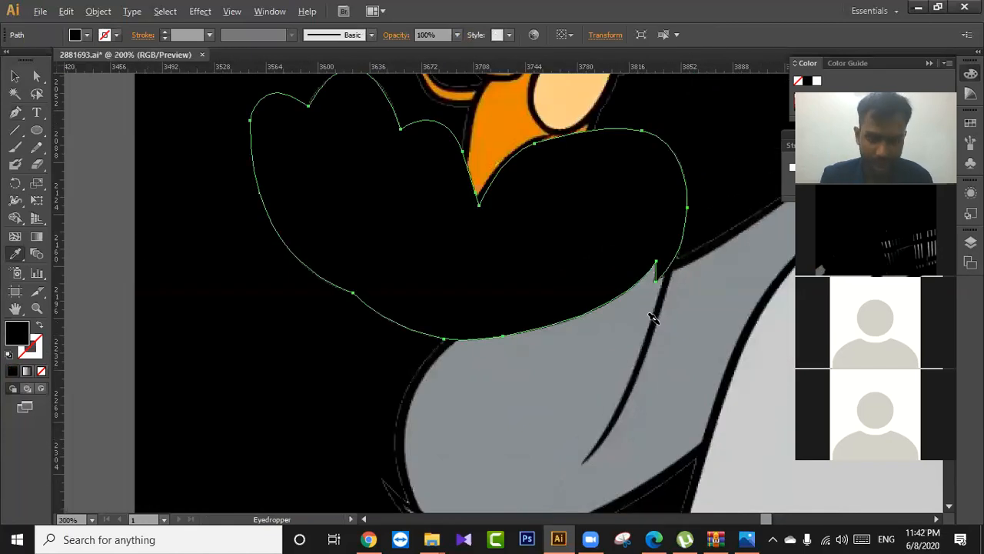
Try the hand shape beside the image with a sampled white fill, and undo both the recolouring and the move.
{"action": "left_click", "coordinate": [15, 76]}
{"action": "left_click", "coordinate": [144, 253]}
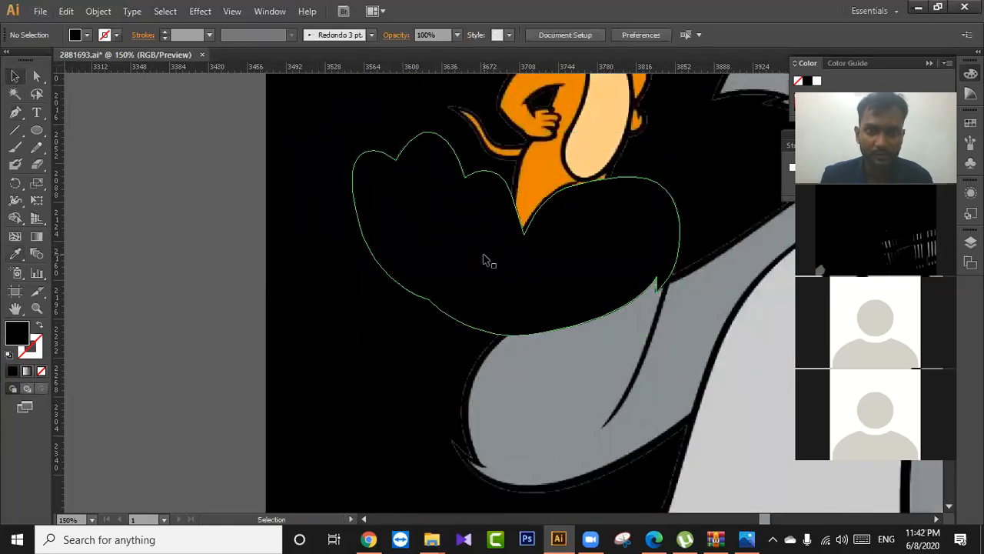
{"action": "scroll", "coordinate": [491, 262], "scroll_direction": "down", "scroll_amount": 2}
{"action": "left_click_drag", "start_coordinate": [501, 260], "coordinate": [267, 265]}
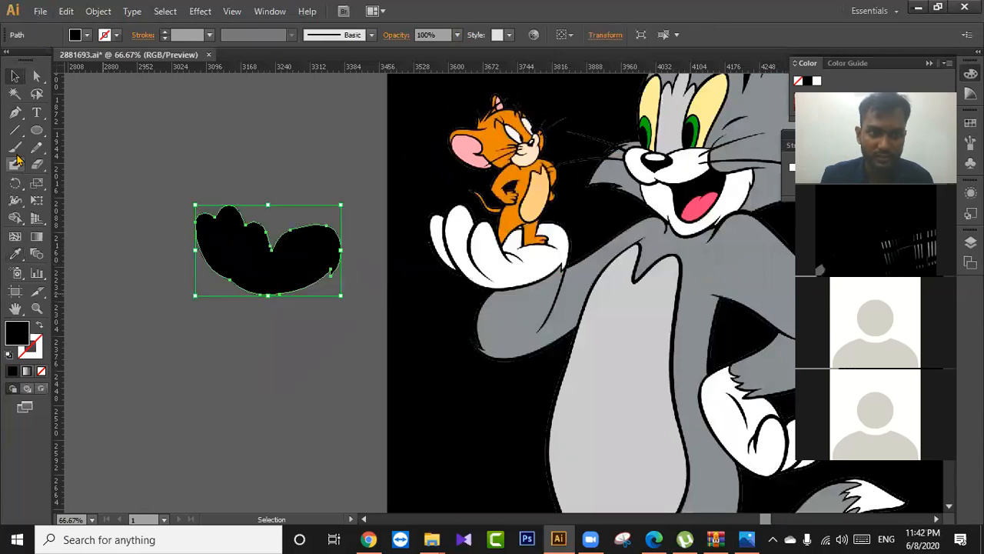
{"action": "left_click", "coordinate": [15, 254]}
{"action": "left_click", "coordinate": [483, 260]}
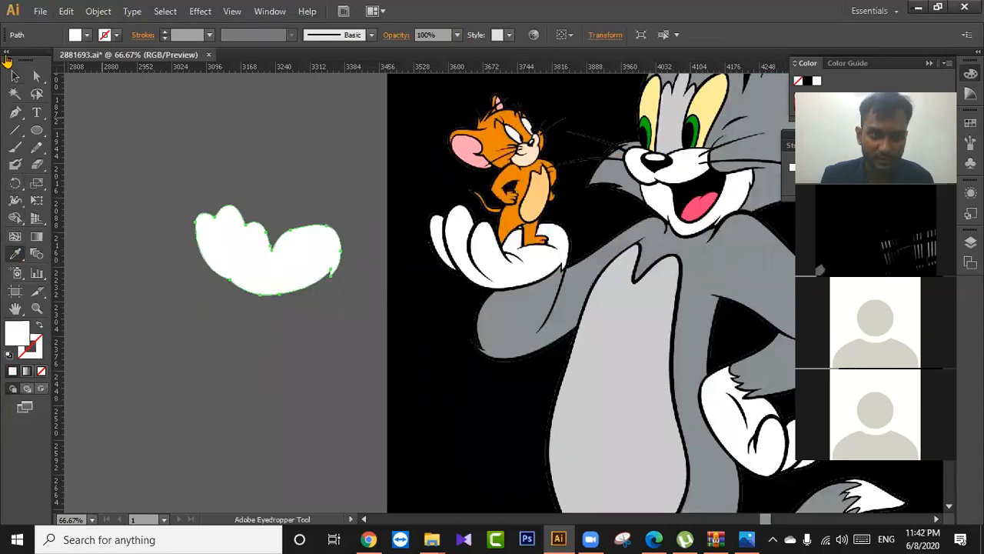
{"action": "left_click", "coordinate": [15, 76]}
{"action": "left_click", "coordinate": [342, 159]}
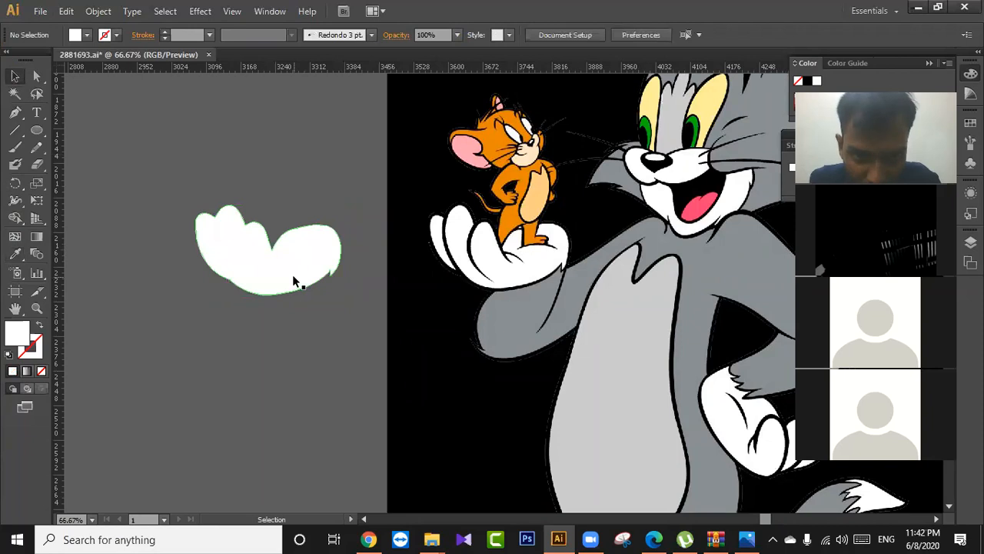
{"action": "key", "text": "ctrl+z"}
{"action": "key", "text": "ctrl+z"}
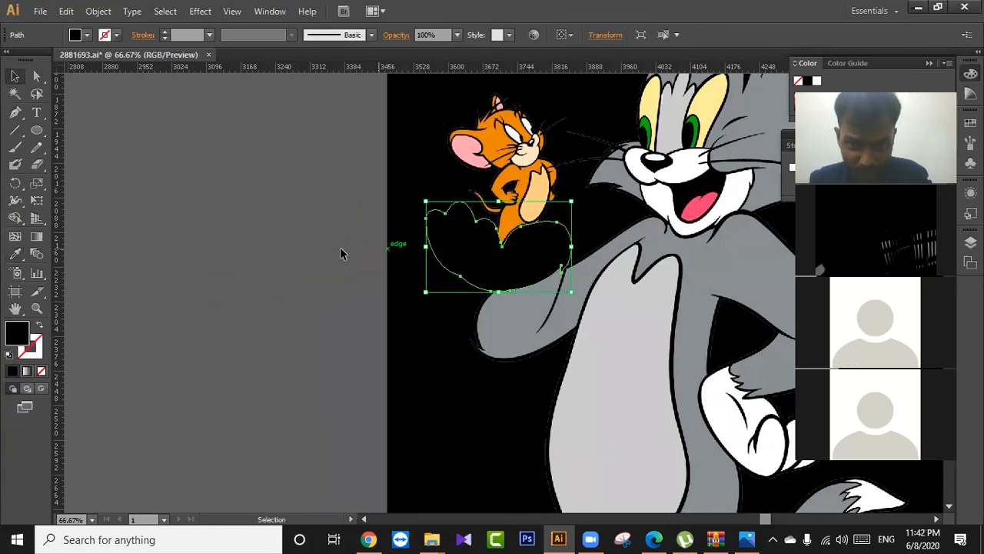
Fill the hand shape with grey sampled from Tom's arm, send it to the back and deselect it.
{"action": "left_click", "coordinate": [14, 254]}
{"action": "left_click", "coordinate": [494, 311]}
{"action": "left_click", "coordinate": [14, 76]}
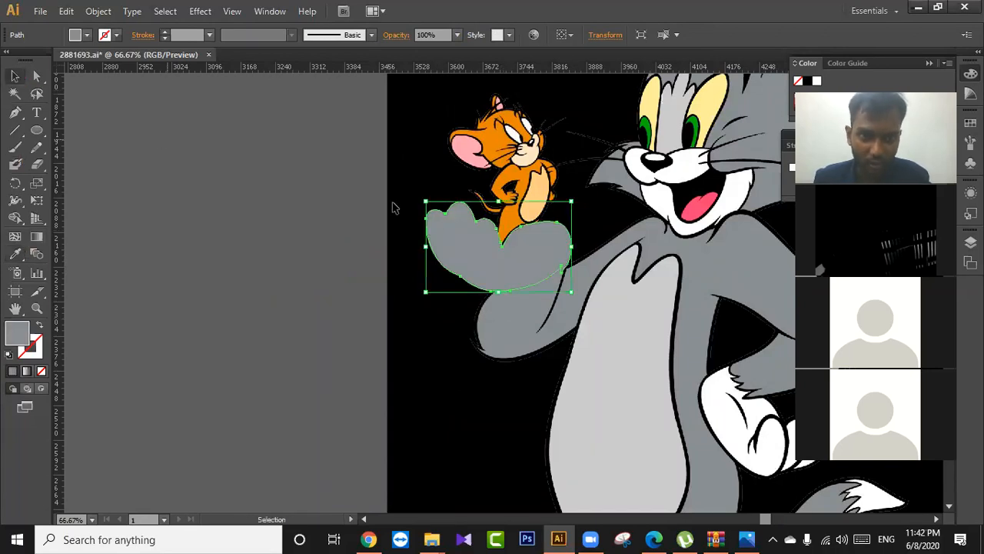
{"action": "right_click", "coordinate": [540, 263]}
{"action": "mouse_move", "coordinate": [581, 462]}
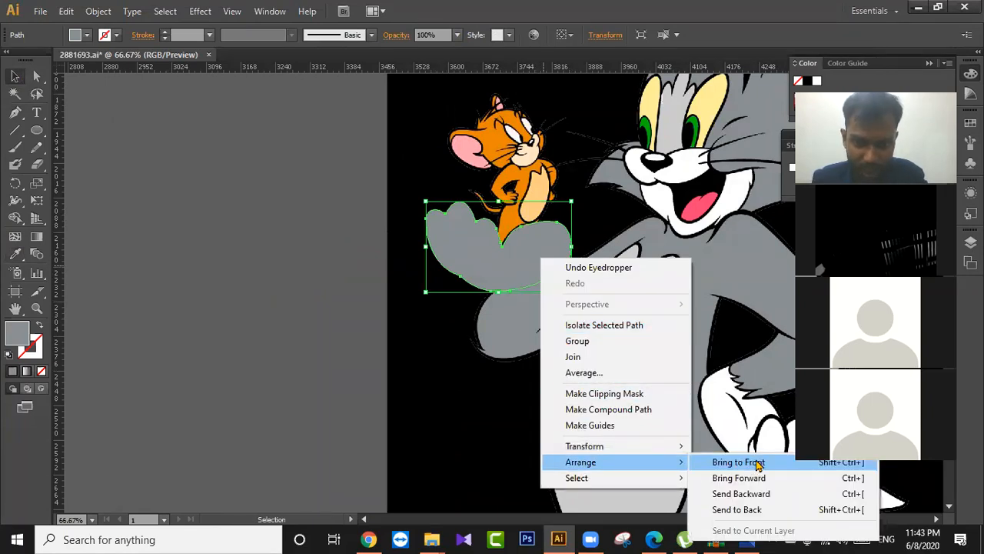
{"action": "left_click", "coordinate": [757, 511]}
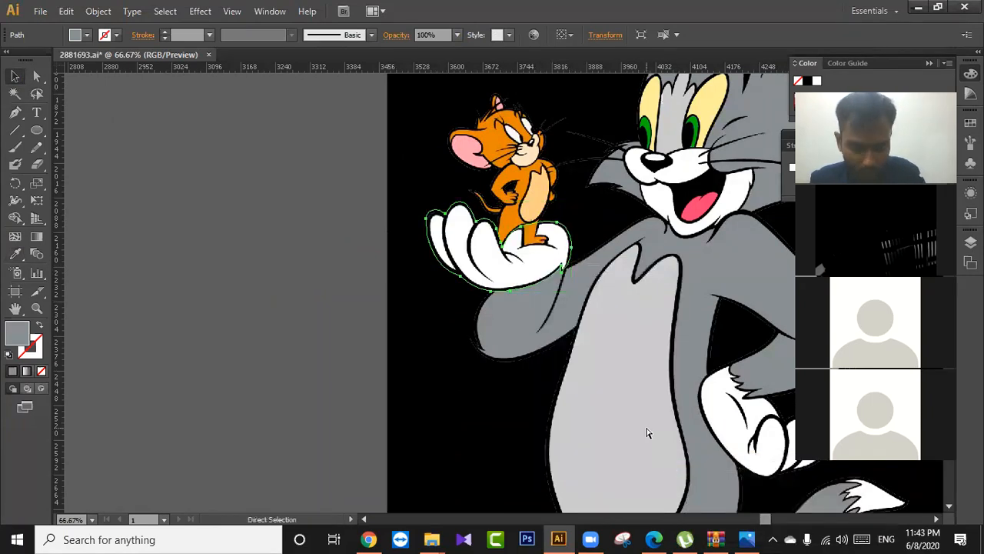
{"action": "left_click", "coordinate": [307, 340]}
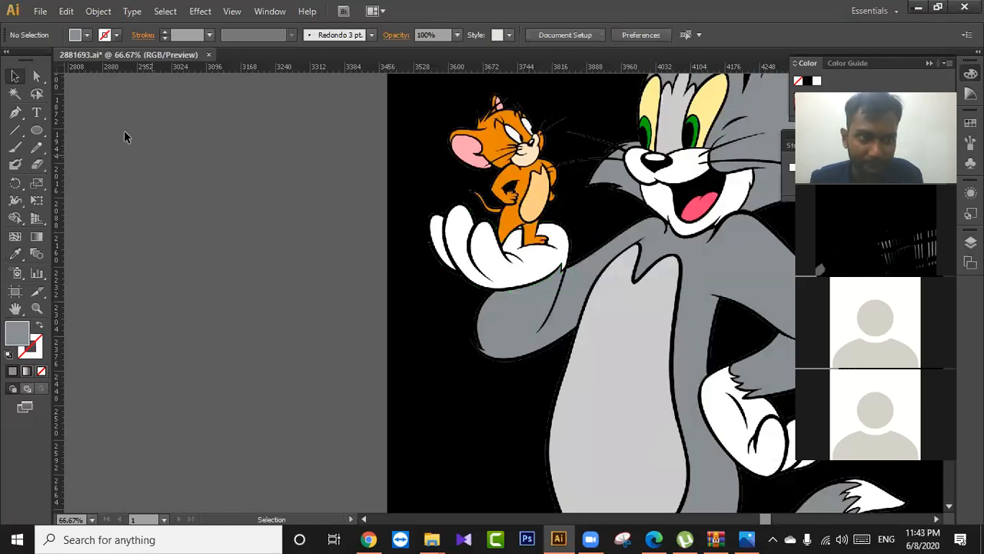
Start a new Pen path over Tom's second finger and down the inner edge of its outline to the palm's underside, at about X 3691 px, Y 2204 px.
{"action": "left_click", "coordinate": [16, 112]}
{"action": "scroll", "coordinate": [470, 248], "scroll_direction": "up", "scroll_amount": 2}
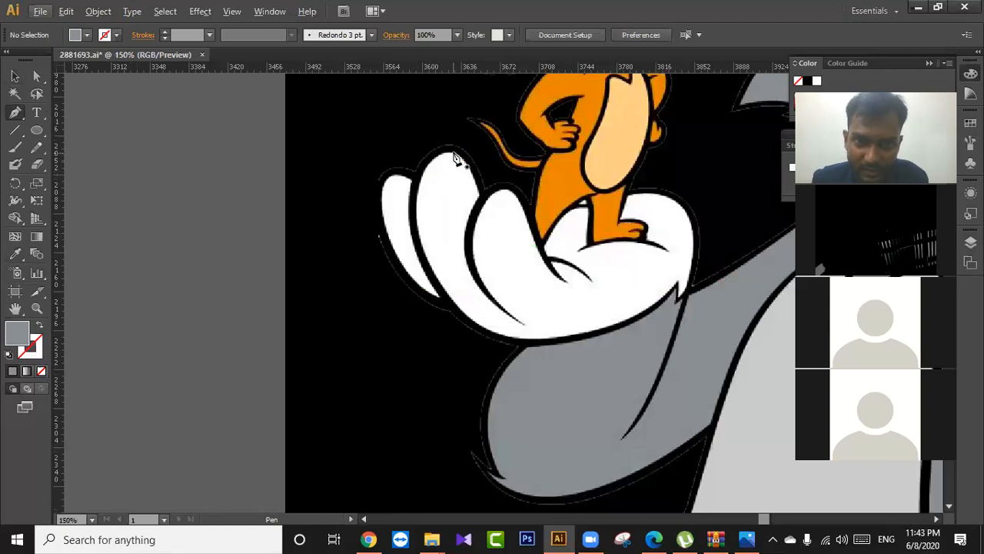
{"action": "left_click", "coordinate": [479, 197]}
{"action": "left_click", "coordinate": [438, 155]}
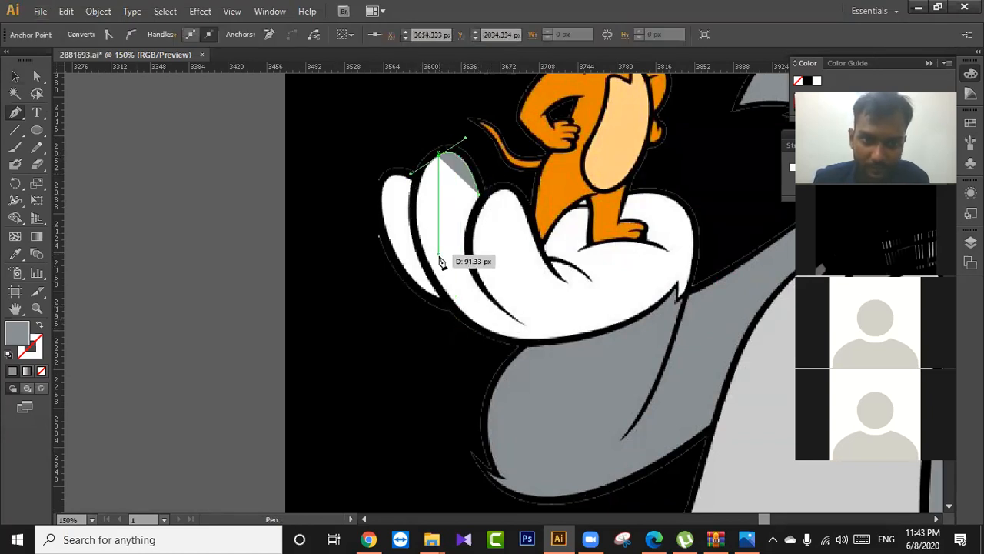
{"action": "left_click_drag", "start_coordinate": [445, 277], "coordinate": [451, 304]}
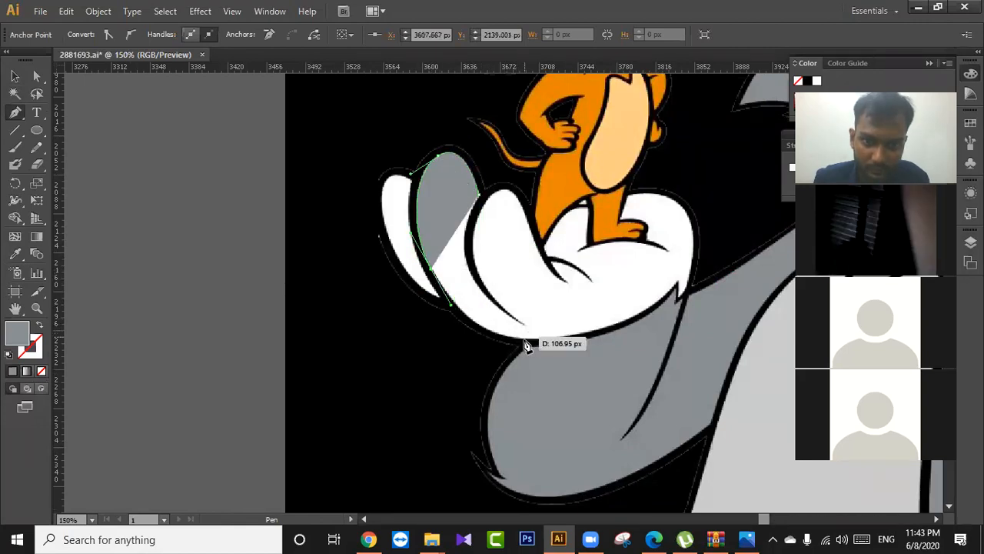
{"action": "mouse_move", "coordinate": [521, 339]}
{"action": "left_mouse_down"}
{"action": "mouse_move", "coordinate": [567, 347]}
{"action": "mouse_move", "coordinate": [523, 346]}
{"action": "left_mouse_up"}
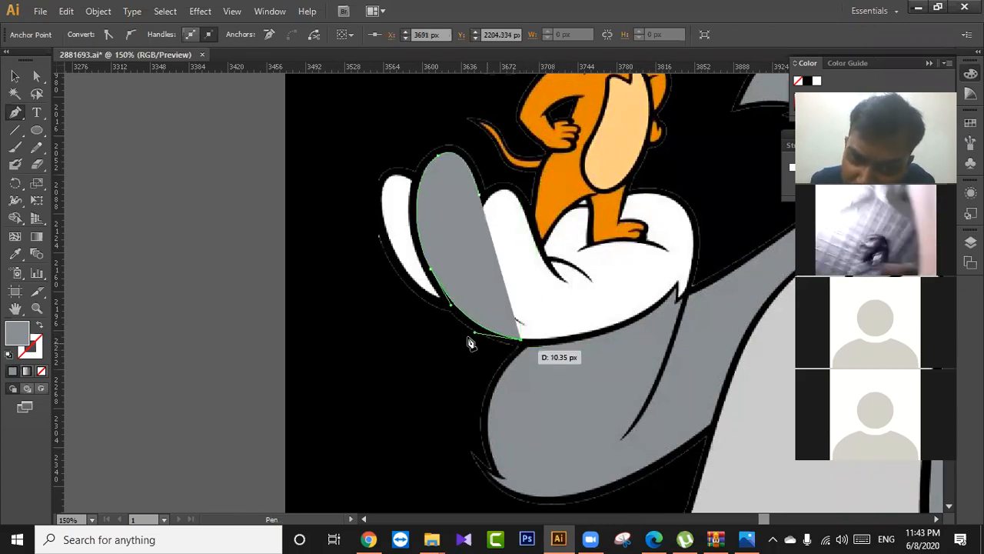
Trace the outline's outer edge back up through about X 3607 px, Y 2031 px, and over the fingertip to X 3658 px, Y 2065 px.
{"action": "left_click_drag", "start_coordinate": [439, 298], "coordinate": [437, 298]}
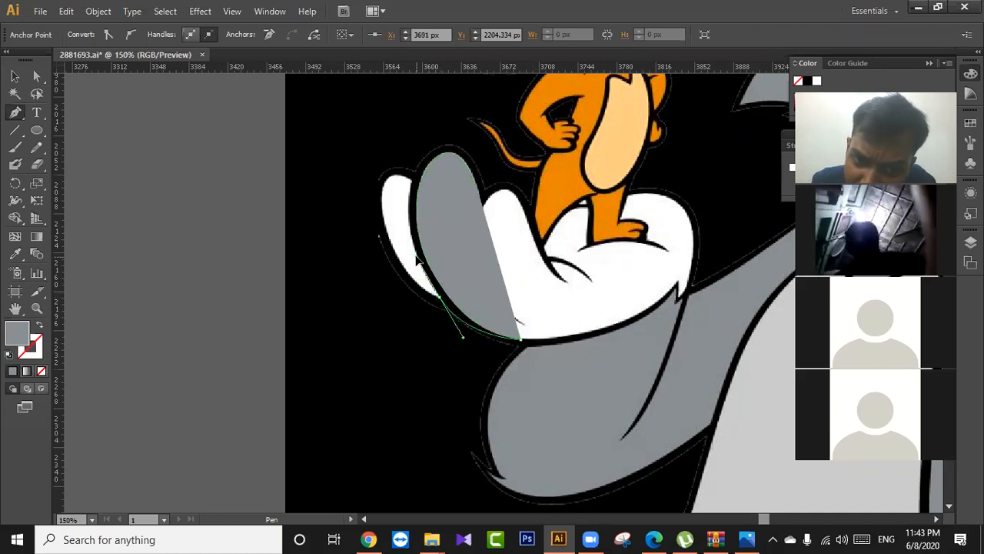
{"action": "left_click_drag", "start_coordinate": [413, 258], "coordinate": [470, 97]}
{"action": "left_click", "coordinate": [432, 155]}
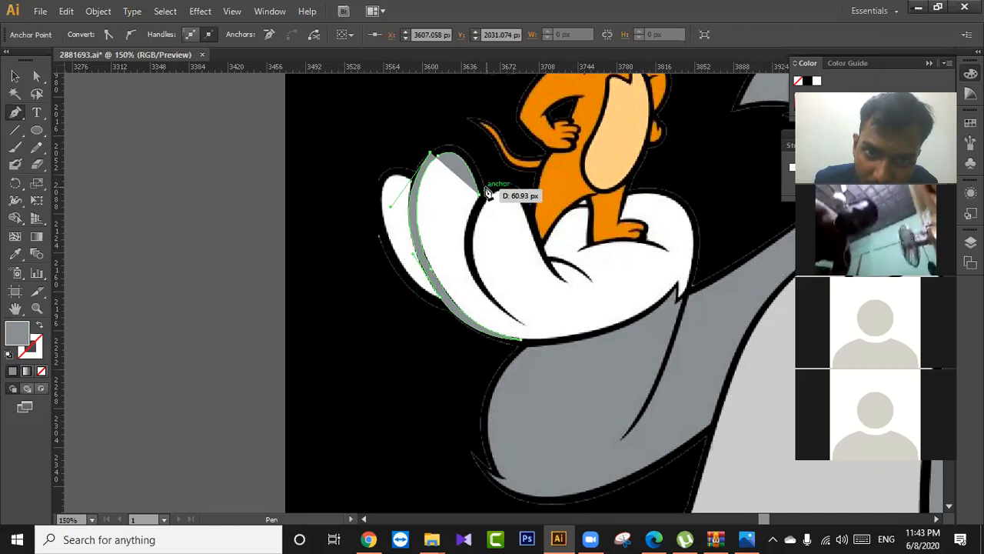
{"action": "left_click_drag", "start_coordinate": [505, 257], "coordinate": [504, 258]}
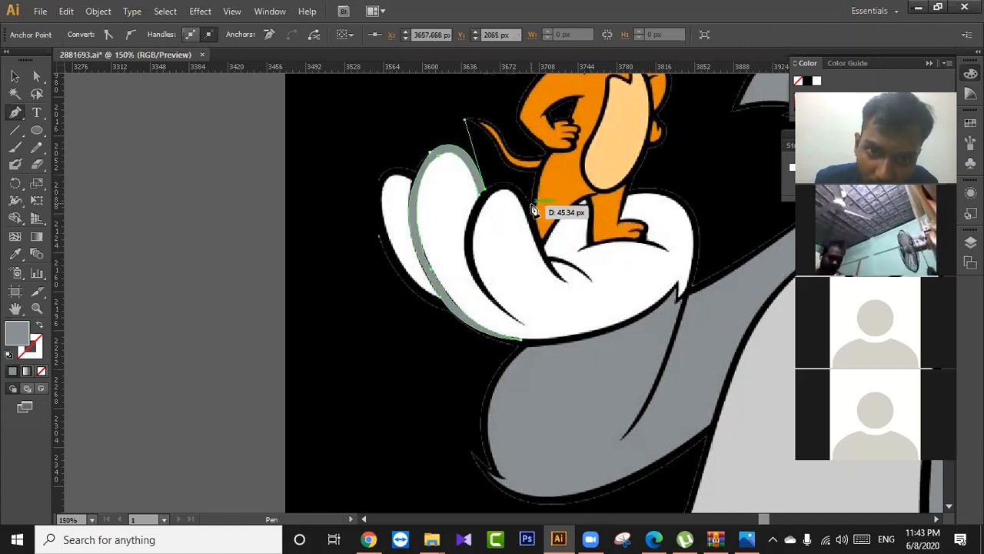
Continue the Pen path over the third fingertip and down the side facing Jerry to about X 3716 px, Y 2129 px.
{"action": "left_click_drag", "start_coordinate": [532, 206], "coordinate": [549, 249]}
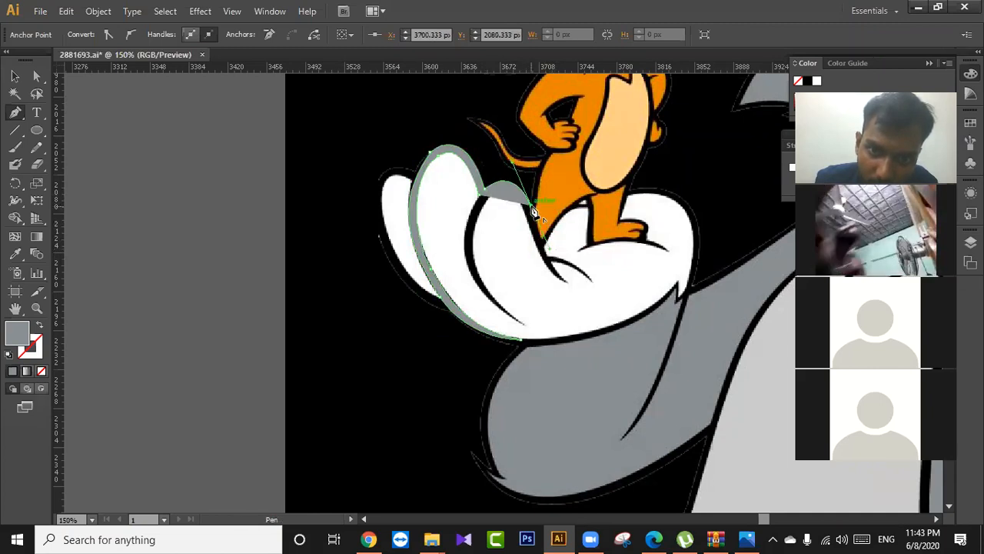
{"action": "left_click", "coordinate": [549, 260]}
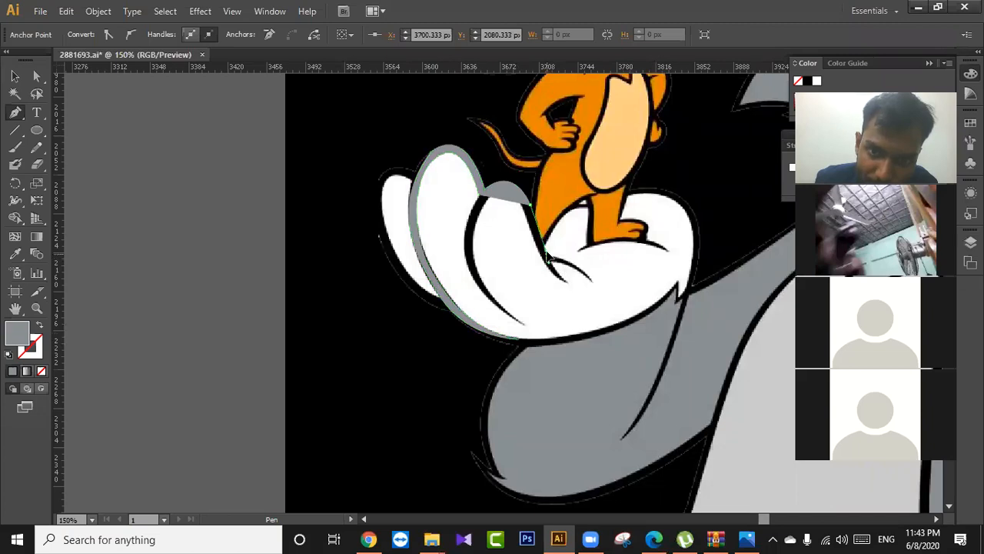
{"action": "left_click", "coordinate": [549, 258]}
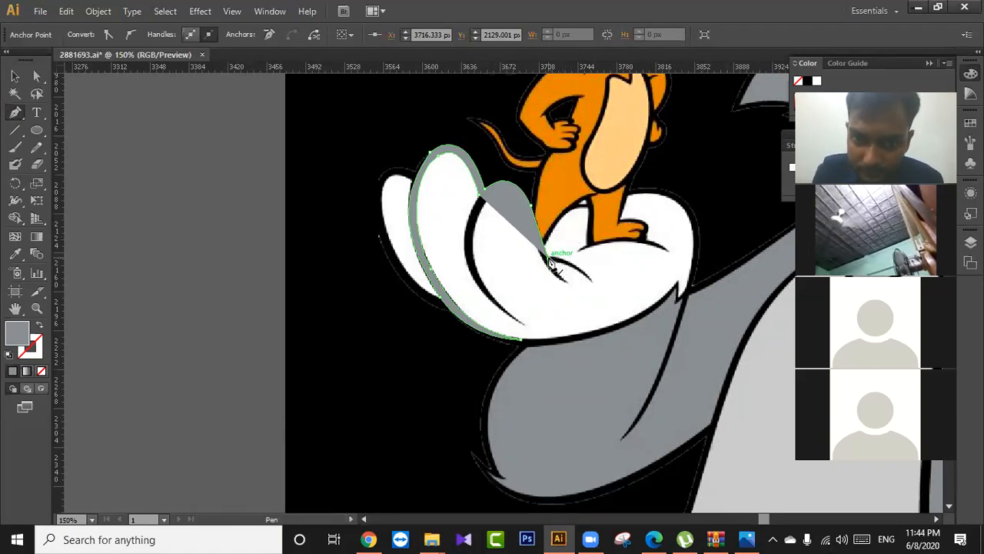
Trace the curved crease at the third finger's base out to X 3757 px, Y 2150 px and back, ending at the neighbouring crease's tip, X 3735 px, Y 2152 px.
{"action": "scroll", "coordinate": [596, 288], "scroll_direction": "up", "scroll_amount": 2}
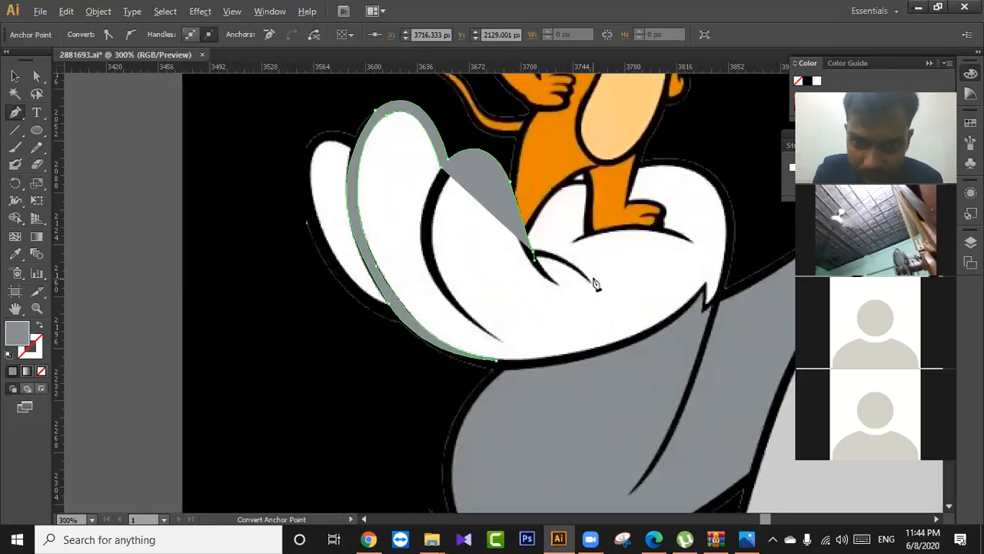
{"action": "mouse_move", "coordinate": [589, 283]}
{"action": "left_mouse_down"}
{"action": "mouse_move", "coordinate": [602, 330]}
{"action": "mouse_move", "coordinate": [639, 343]}
{"action": "left_mouse_up"}
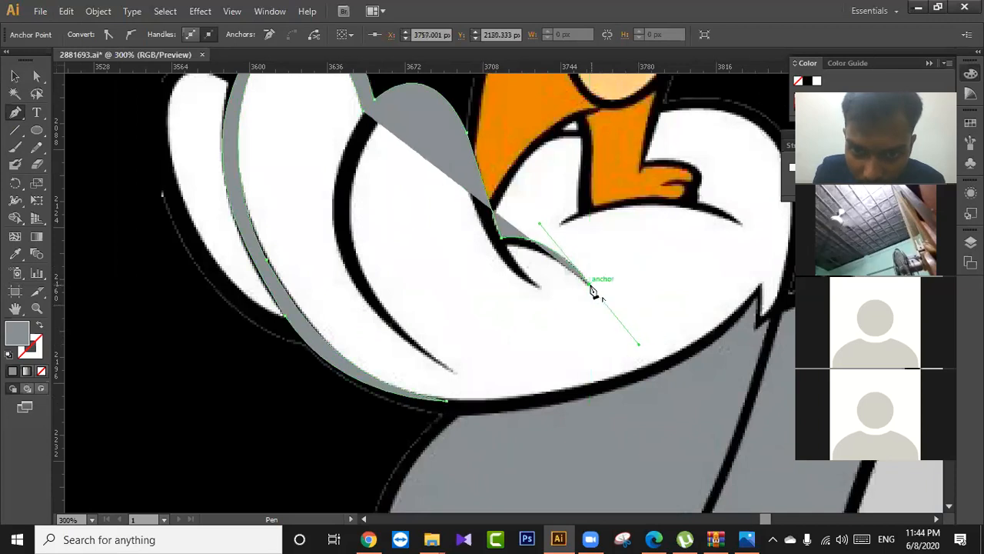
{"action": "left_click_drag", "start_coordinate": [505, 246], "coordinate": [458, 245]}
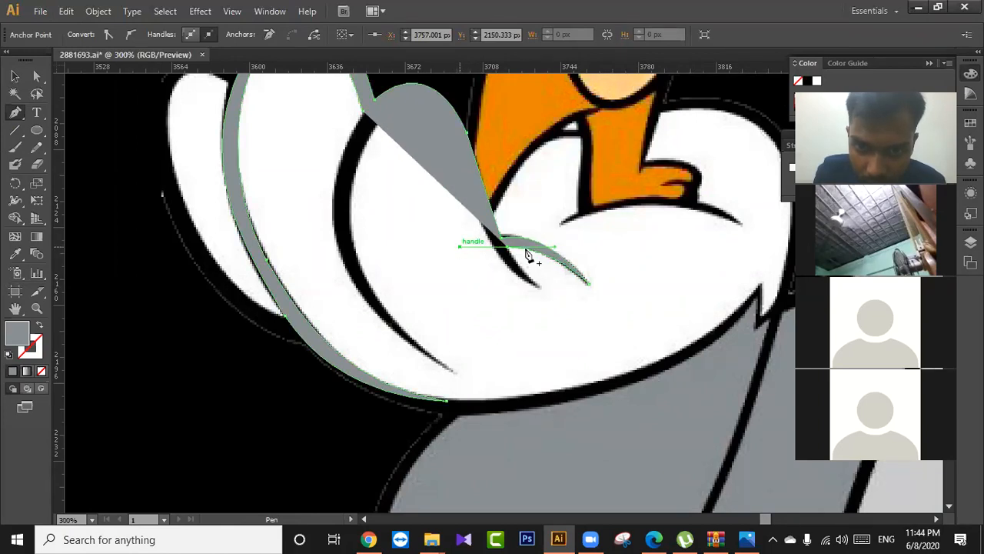
{"action": "left_click_drag", "start_coordinate": [543, 286], "coordinate": [554, 294]}
{"action": "left_click", "coordinate": [542, 287]}
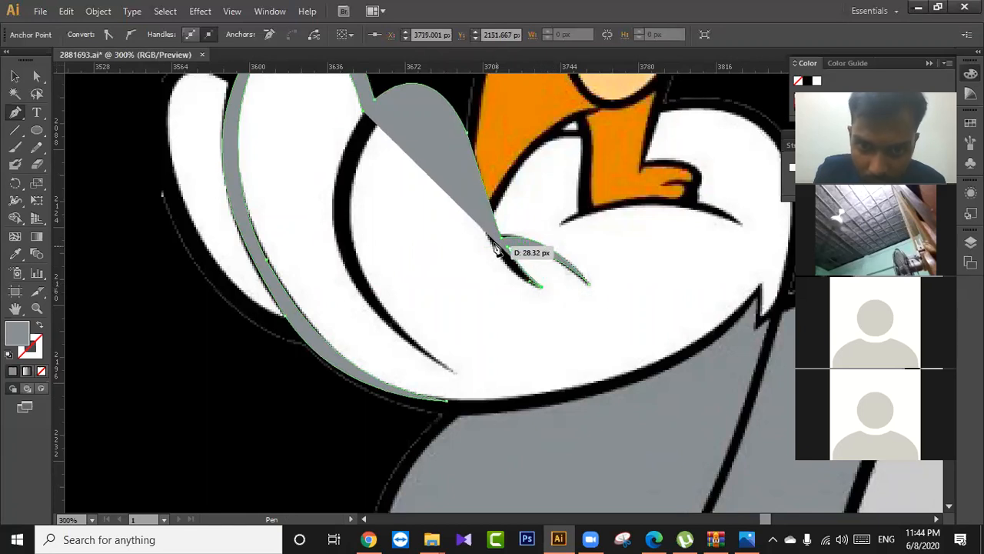
Remove the path's fill and add a curved anchor up the third finger's inner edge at about X 3697 px, Y 2095 px.
{"action": "left_click", "coordinate": [42, 371]}
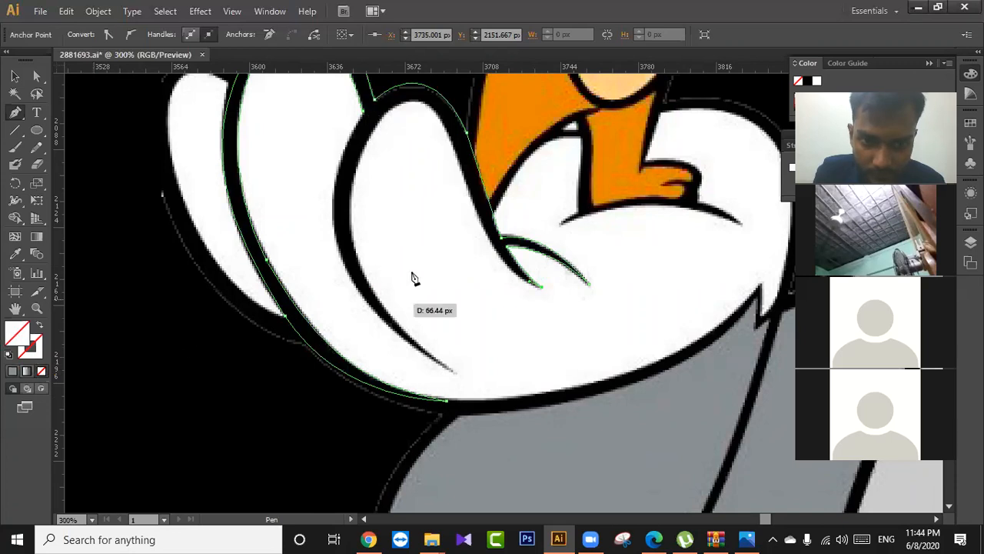
{"action": "left_click_drag", "start_coordinate": [459, 164], "coordinate": [428, 135]}
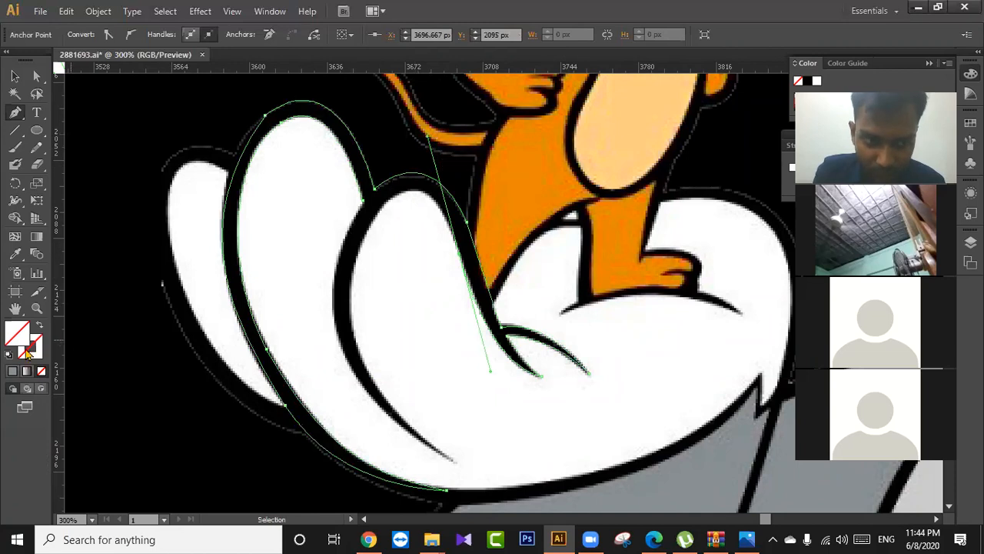
{"action": "left_click", "coordinate": [14, 370]}
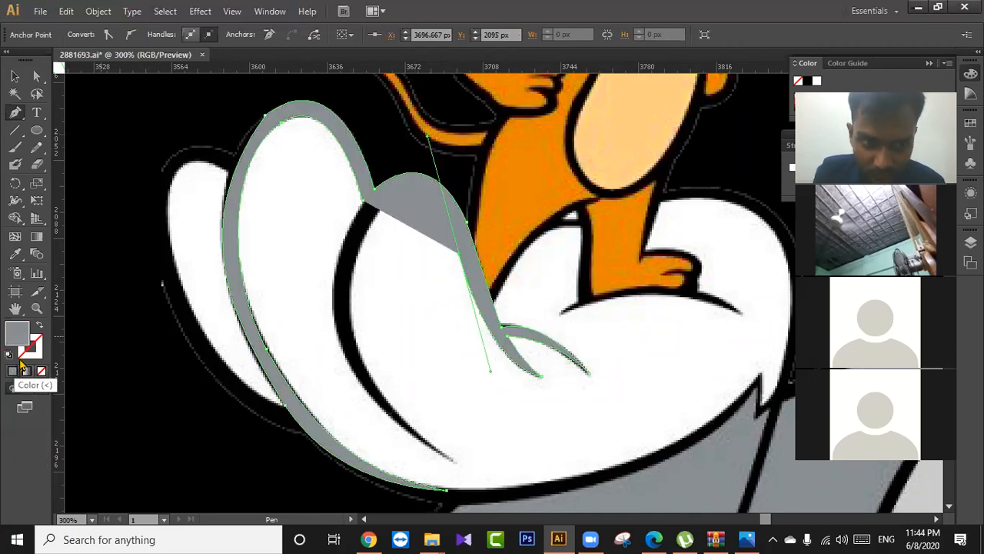
{"action": "left_click", "coordinate": [41, 372]}
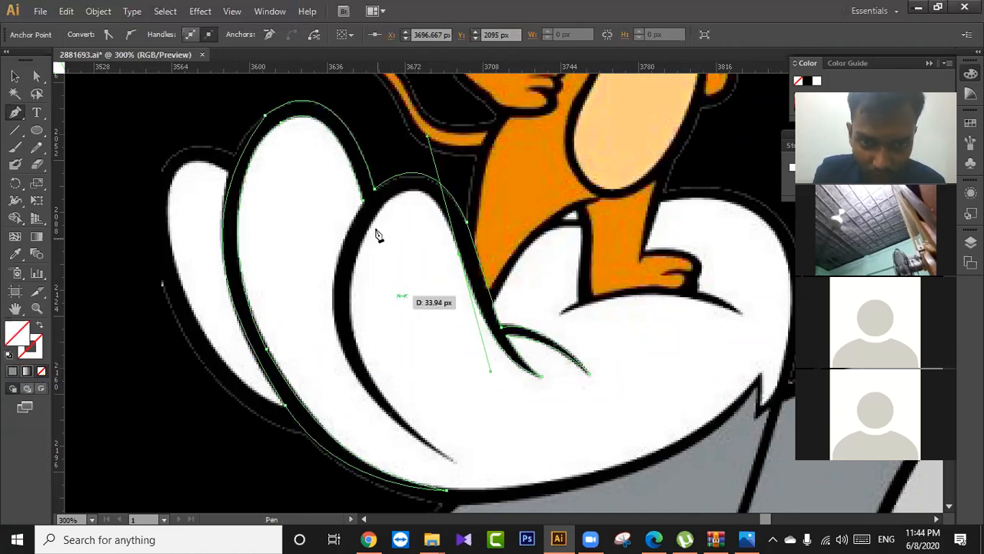
{"action": "left_click", "coordinate": [349, 256]}
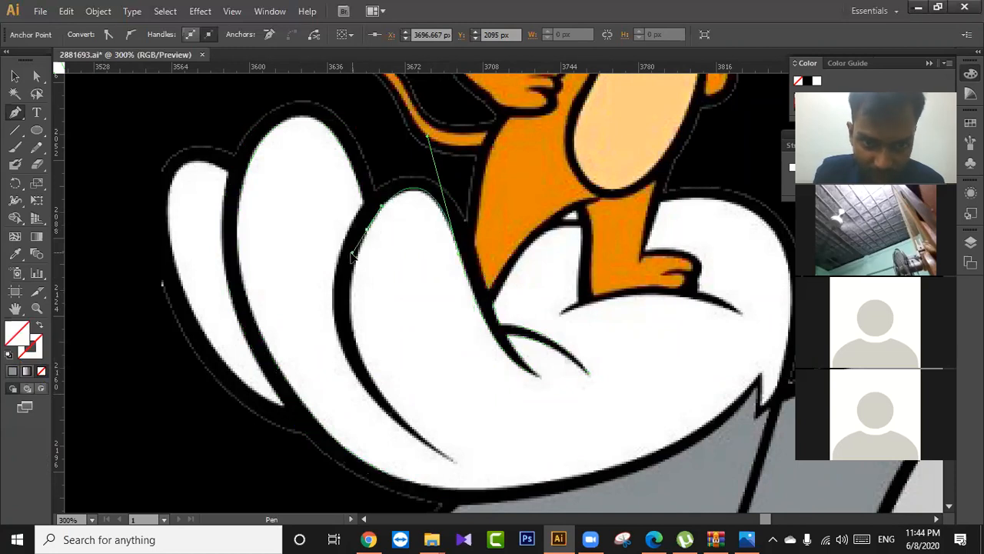
{"action": "left_click_drag", "start_coordinate": [367, 229], "coordinate": [351, 253]}
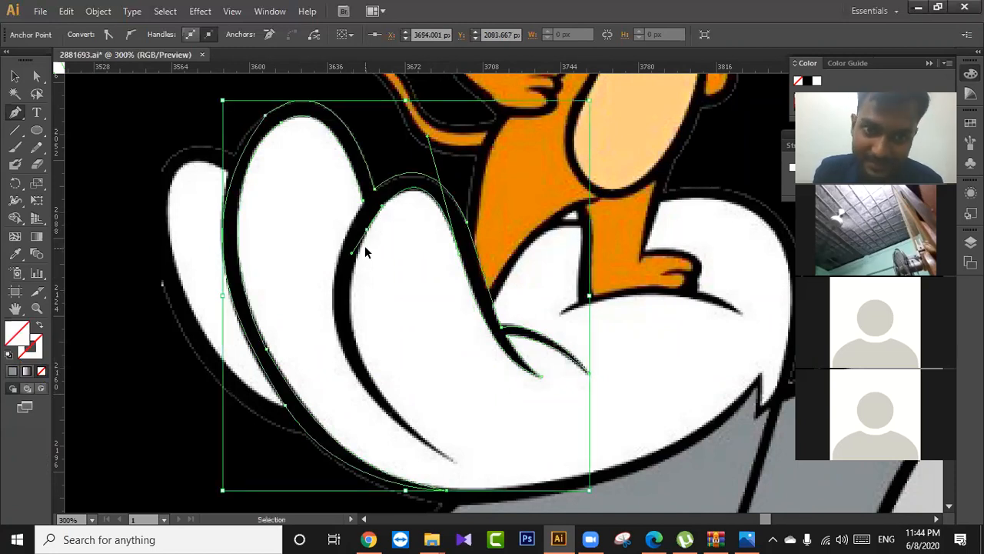
{"action": "key", "text": "ctrl+z"}
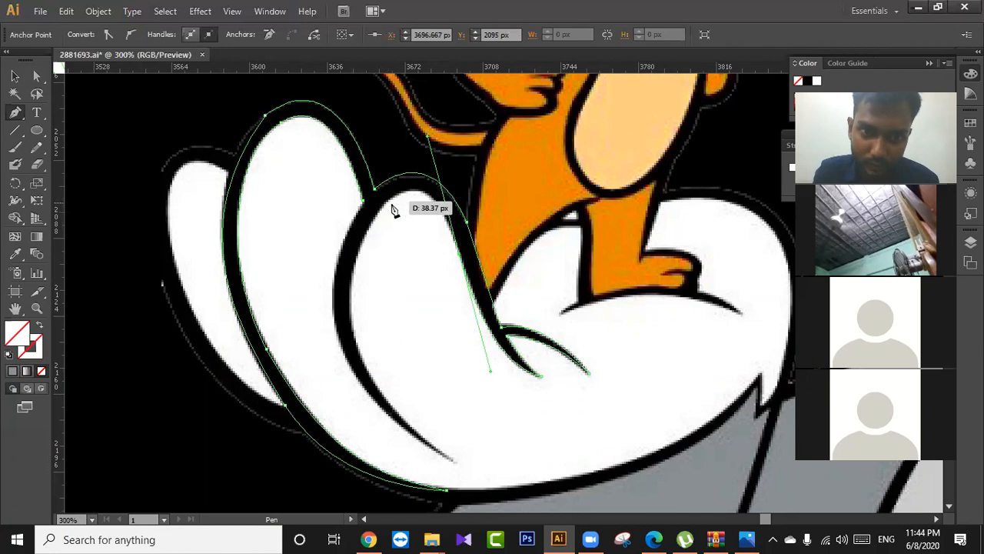
{"action": "left_click_drag", "start_coordinate": [380, 207], "coordinate": [372, 215]}
{"action": "key", "text": "ctrl+z"}
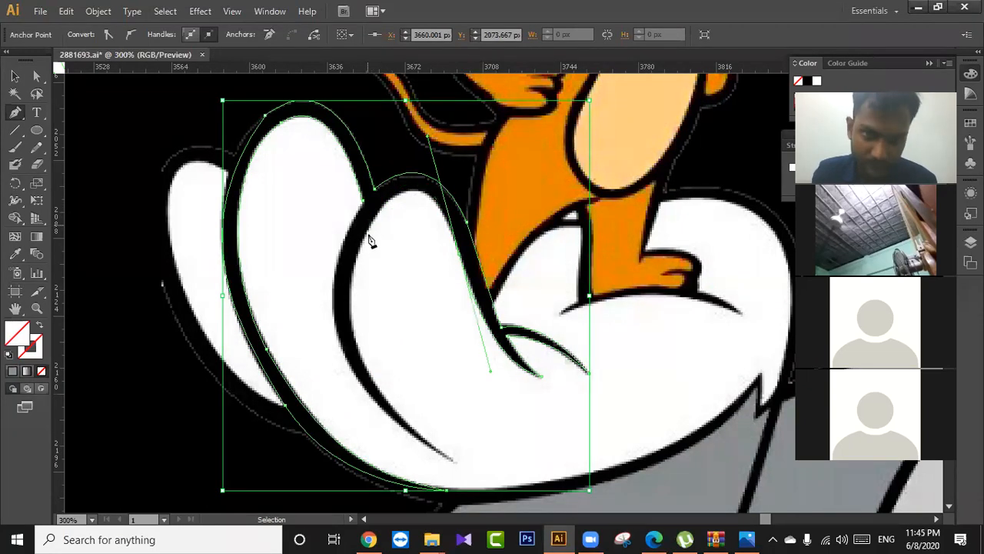
Trace the inside of the outline over the third fingertip and down to the end of its long crease at about X 3694 px, Y 2191 px.
{"action": "left_click", "coordinate": [346, 290]}
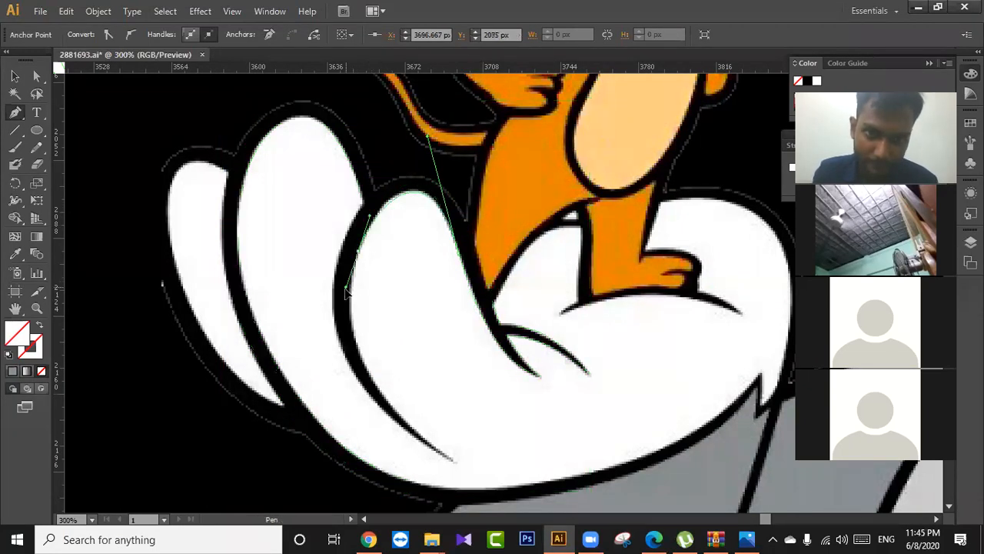
{"action": "left_click_drag", "start_coordinate": [344, 292], "coordinate": [344, 292]}
{"action": "left_click", "coordinate": [358, 250]}
{"action": "left_click_drag", "start_coordinate": [426, 425], "coordinate": [436, 299]}
{"action": "left_click_drag", "start_coordinate": [514, 337], "coordinate": [571, 397]}
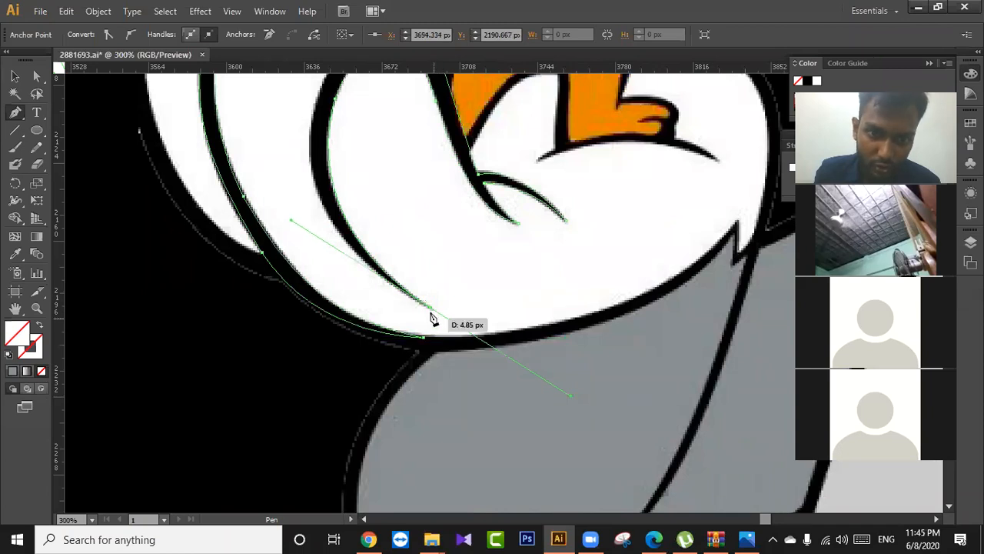
{"action": "left_click", "coordinate": [431, 308]}
Trace the long crease's outer edge back up through about X 3643 px, Y 2090 px, adjust the curve handle and close the path between the fingers.
{"action": "left_click_drag", "start_coordinate": [334, 165], "coordinate": [418, 216]}
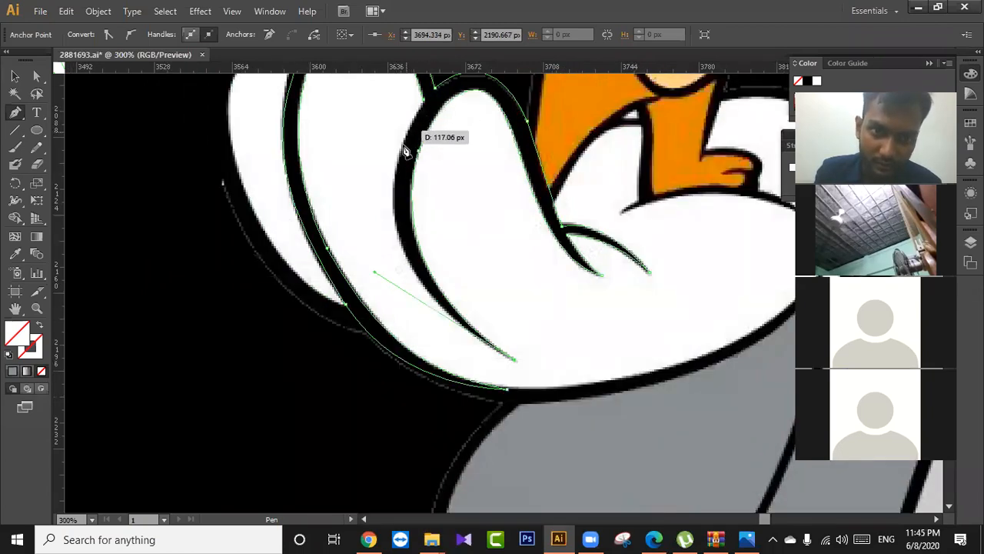
{"action": "left_click_drag", "start_coordinate": [403, 141], "coordinate": [420, 92]}
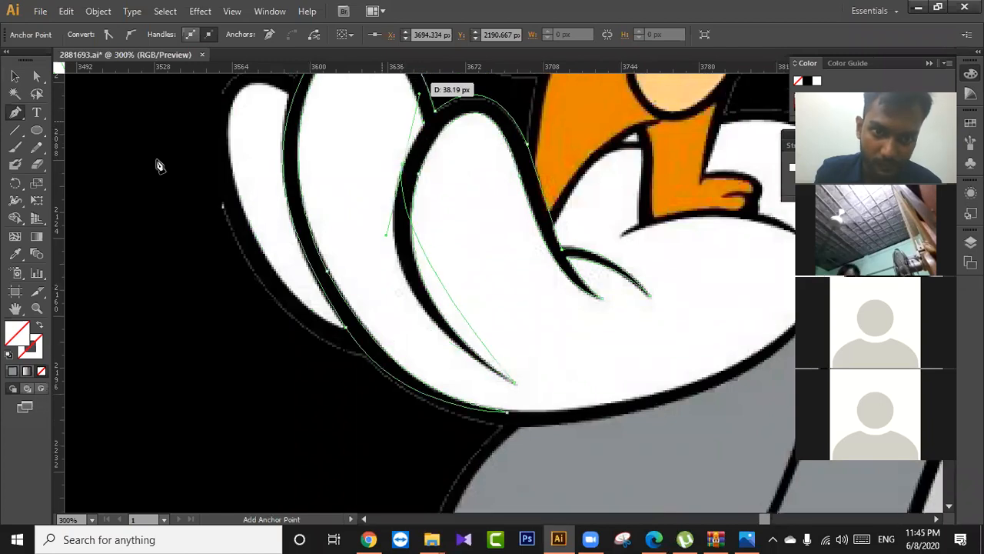
{"action": "key", "text": "a"}
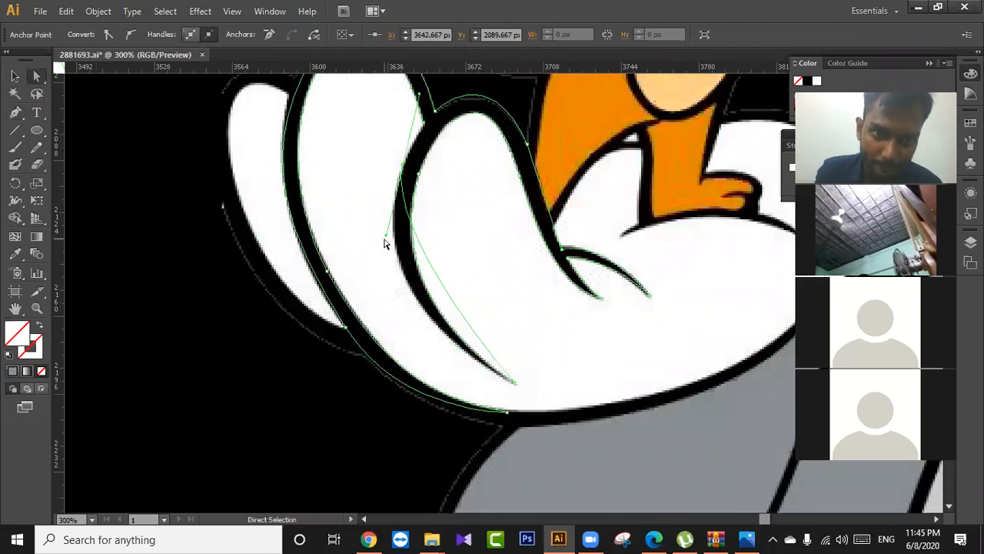
{"action": "left_click_drag", "start_coordinate": [386, 234], "coordinate": [348, 307]}
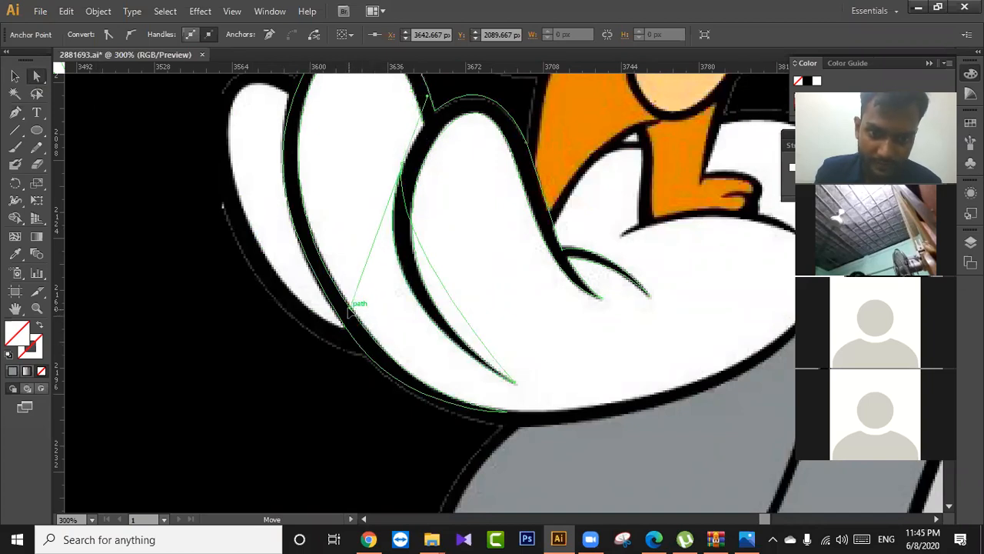
{"action": "left_click_drag", "start_coordinate": [414, 242], "coordinate": [413, 315]}
{"action": "left_click", "coordinate": [16, 111]}
{"action": "left_click", "coordinate": [431, 202]}
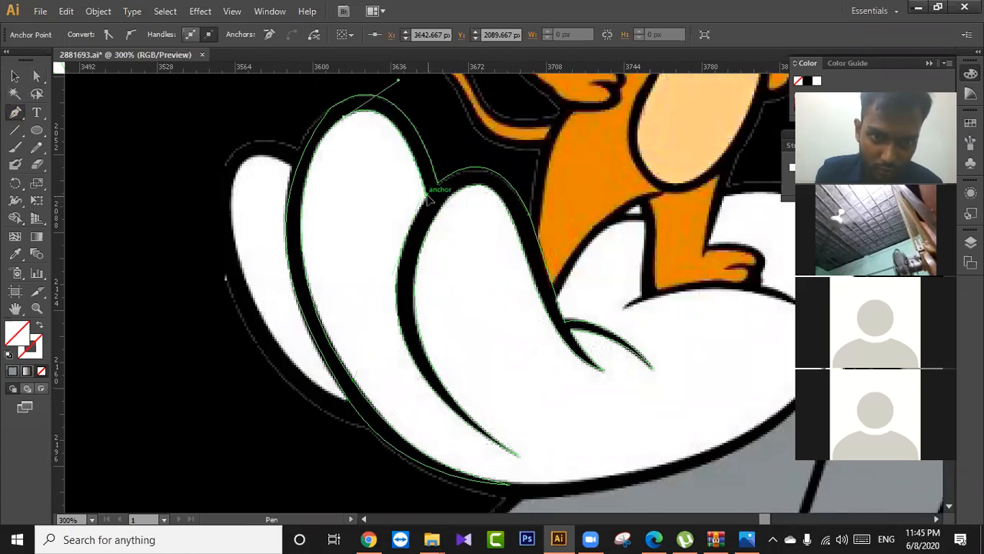
{"action": "left_click", "coordinate": [409, 237]}
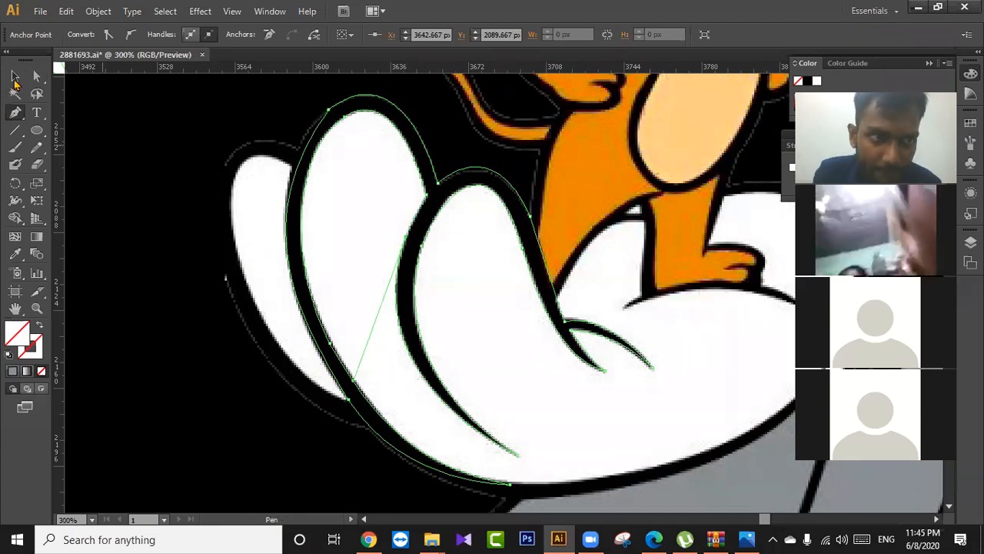
Fill the closed finger outline with black sampled from the image's background and deselect it.
{"action": "key", "text": "i"}
{"action": "left_click", "coordinate": [543, 159]}
{"action": "key", "text": "v"}
{"action": "left_click", "coordinate": [95, 268]}
Try moving the black finger outline away from the traced image, undo the move and deselect the shape.
{"action": "left_click_drag", "start_coordinate": [301, 274], "coordinate": [285, 302]}
{"action": "key", "text": "backslash"}
{"action": "scroll", "coordinate": [286, 302], "scroll_direction": "down", "scroll_amount": 2}
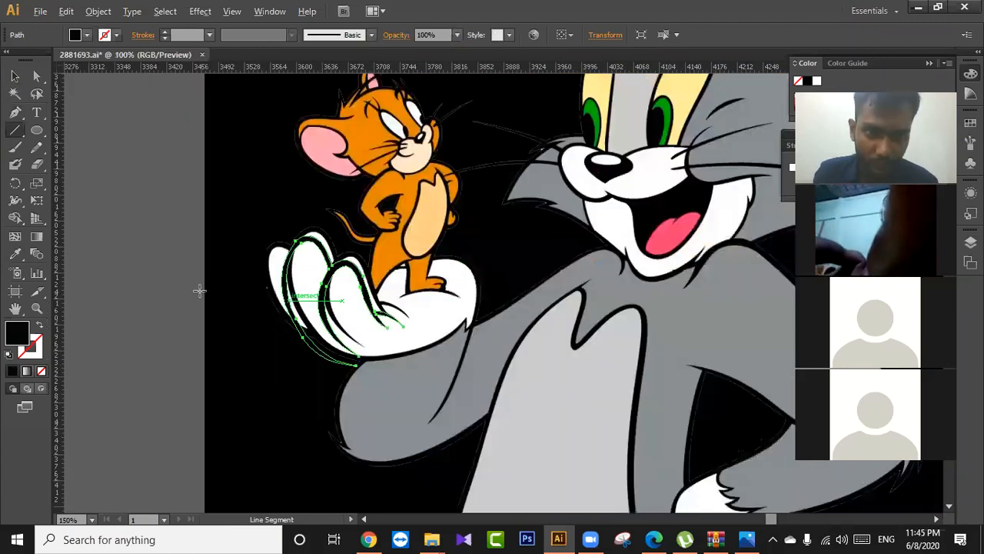
{"action": "key", "text": "ctrl+z"}
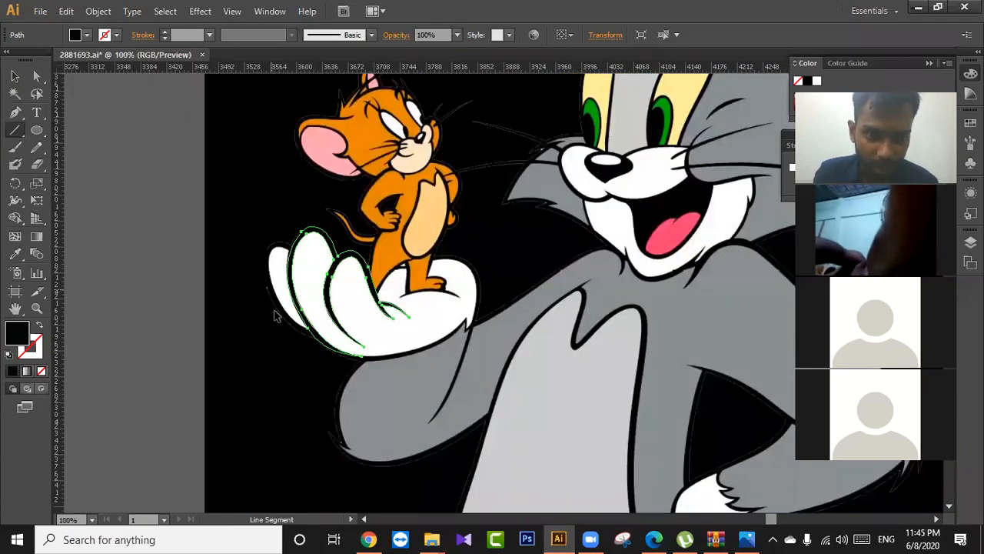
{"action": "key", "text": "v"}
{"action": "left_click", "coordinate": [283, 365]}
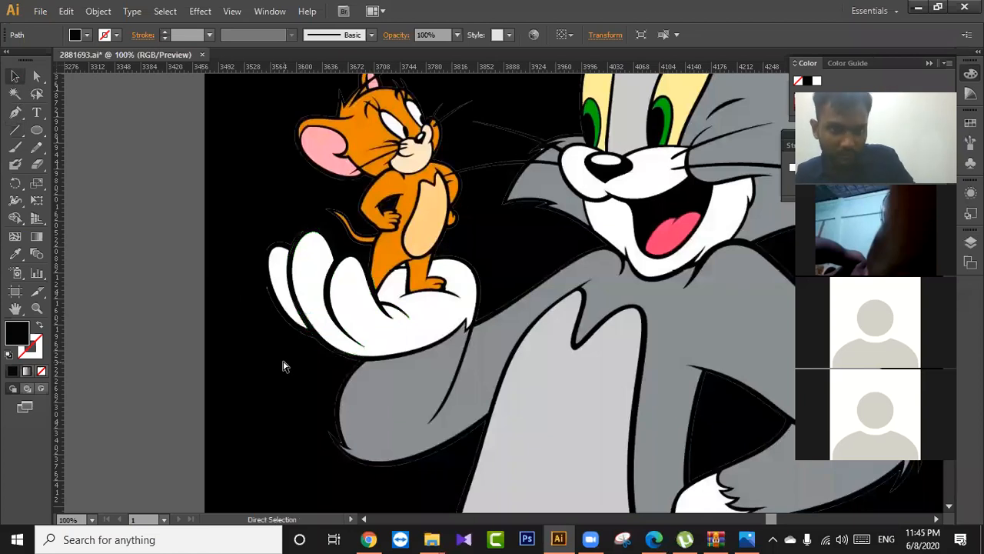
Start a new Pen path between the first two fingers, curve it over the first fingertip to X 3555 px, Y 2070 px, and remove its fill and stroke.
{"action": "scroll", "coordinate": [289, 265], "scroll_direction": "up", "scroll_amount": 2}
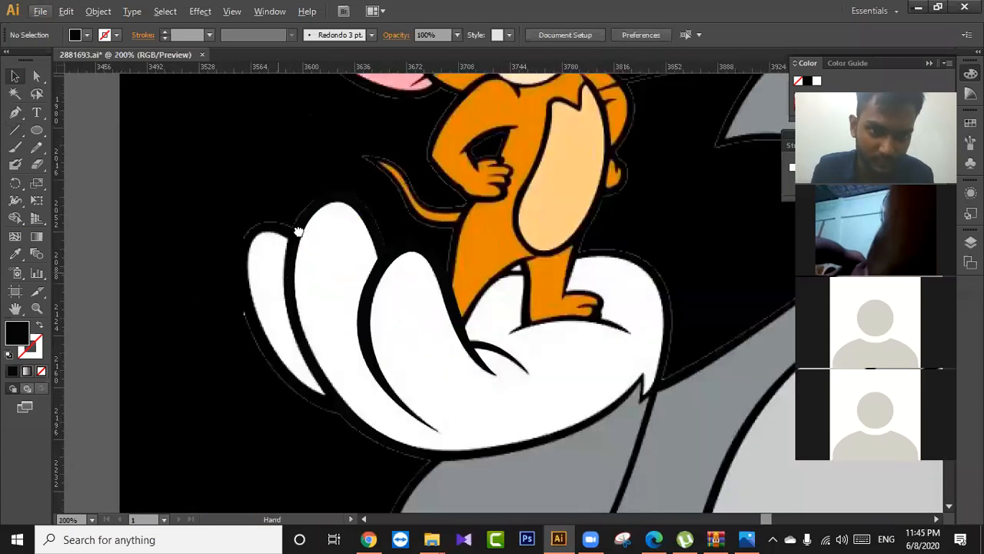
{"action": "left_click_drag", "start_coordinate": [289, 265], "coordinate": [310, 217]}
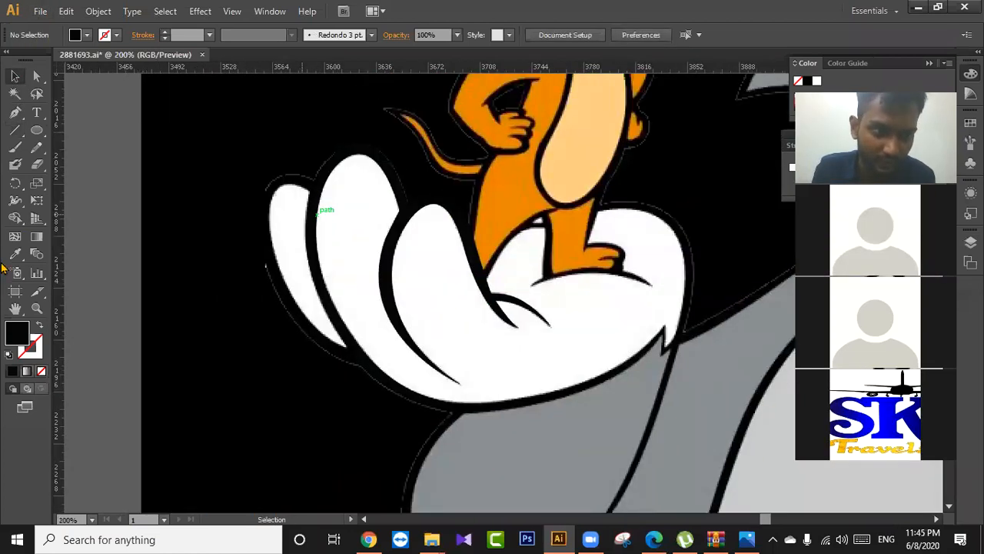
{"action": "left_click", "coordinate": [16, 115]}
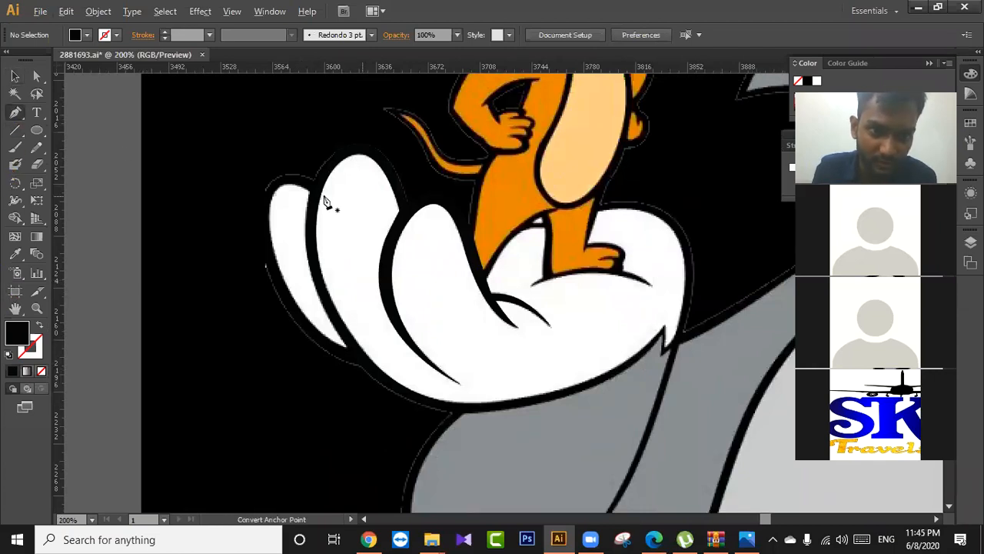
{"action": "scroll", "coordinate": [316, 182], "scroll_direction": "up", "scroll_amount": 1}
{"action": "left_click_drag", "start_coordinate": [328, 160], "coordinate": [330, 154]}
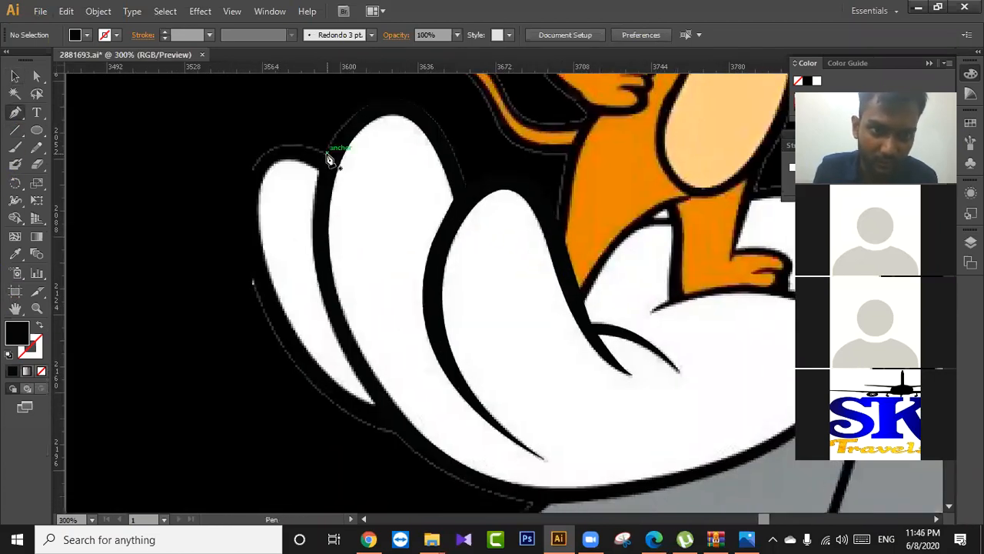
{"action": "left_click", "coordinate": [327, 152]}
{"action": "mouse_move", "coordinate": [253, 282]}
{"action": "left_mouse_down"}
{"action": "mouse_move", "coordinate": [247, 219]}
{"action": "mouse_move", "coordinate": [251, 256]}
{"action": "mouse_move", "coordinate": [239, 279]}
{"action": "left_mouse_up"}
{"action": "scroll", "coordinate": [295, 299], "scroll_direction": "down", "scroll_amount": 1}
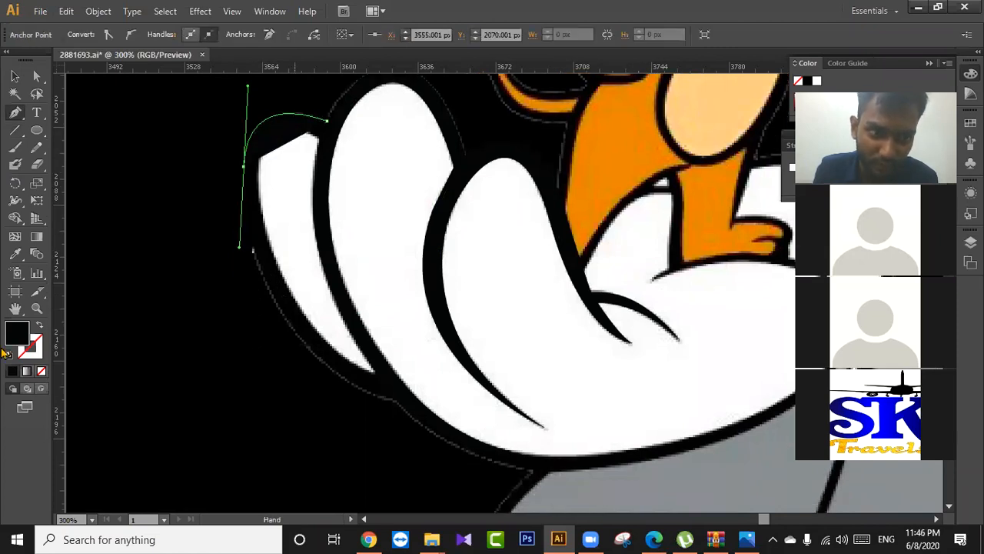
{"action": "left_click", "coordinate": [40, 329]}
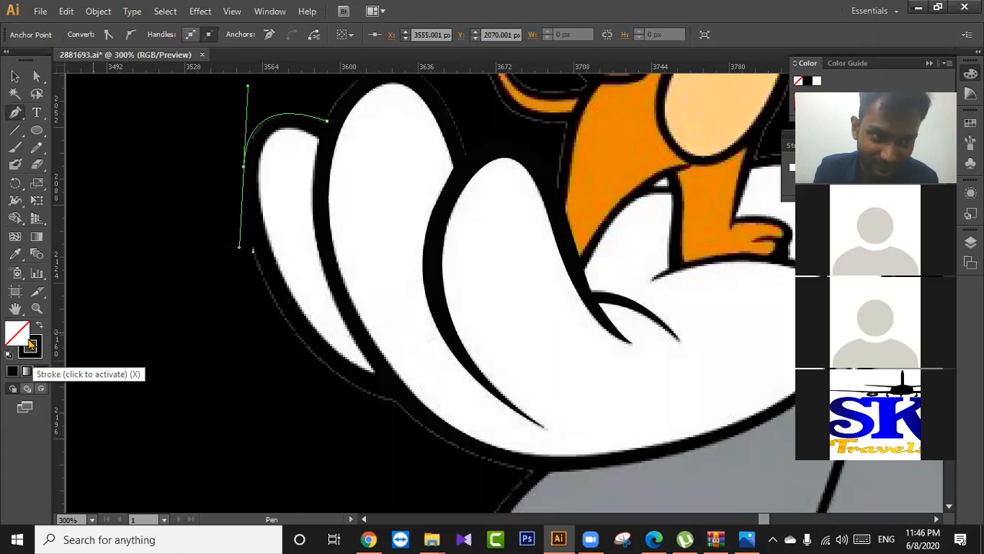
{"action": "left_click", "coordinate": [29, 339]}
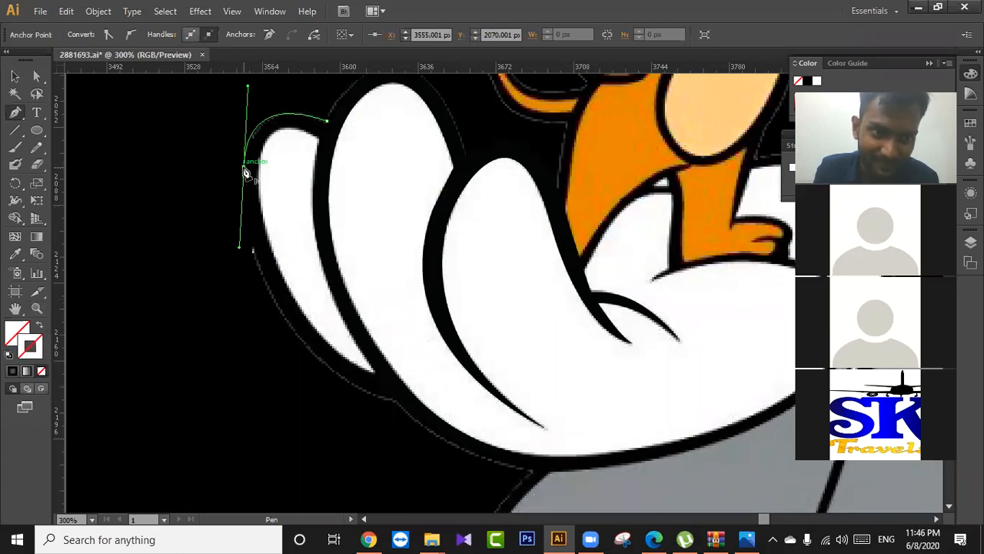
Trace the first finger's outer edge down through about X 3573 px, Y 2139 px to a corner anchor at X 3624 px, Y 2178 px.
{"action": "left_click_drag", "start_coordinate": [246, 172], "coordinate": [256, 277]}
{"action": "left_click", "coordinate": [283, 314]}
{"action": "left_click_drag", "start_coordinate": [320, 371], "coordinate": [330, 376]}
{"action": "left_click_drag", "start_coordinate": [370, 356], "coordinate": [345, 315]}
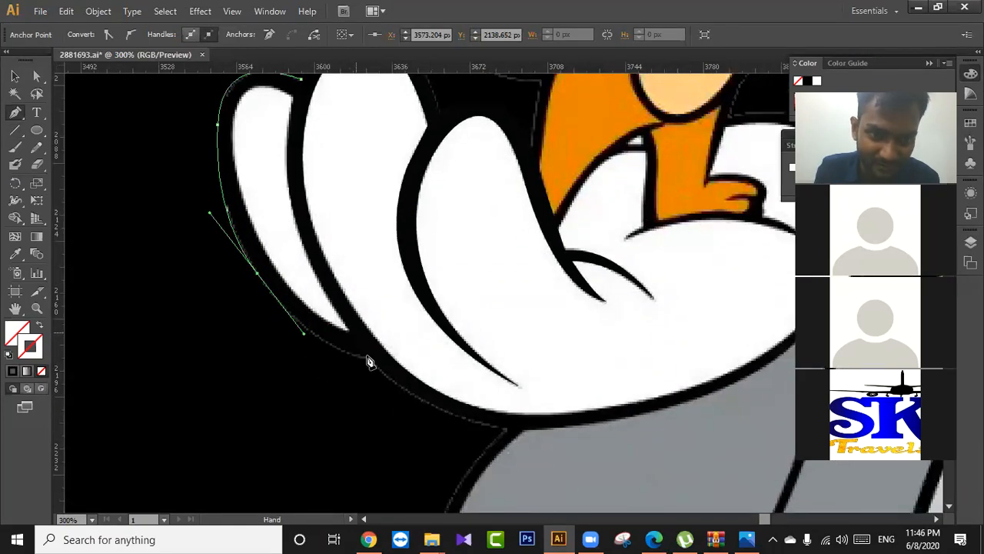
{"action": "mouse_move", "coordinate": [368, 360]}
{"action": "left_mouse_down"}
{"action": "mouse_move", "coordinate": [392, 373]}
{"action": "mouse_move", "coordinate": [410, 363]}
{"action": "mouse_move", "coordinate": [372, 368]}
{"action": "left_mouse_up"}
{"action": "left_click", "coordinate": [369, 359]}
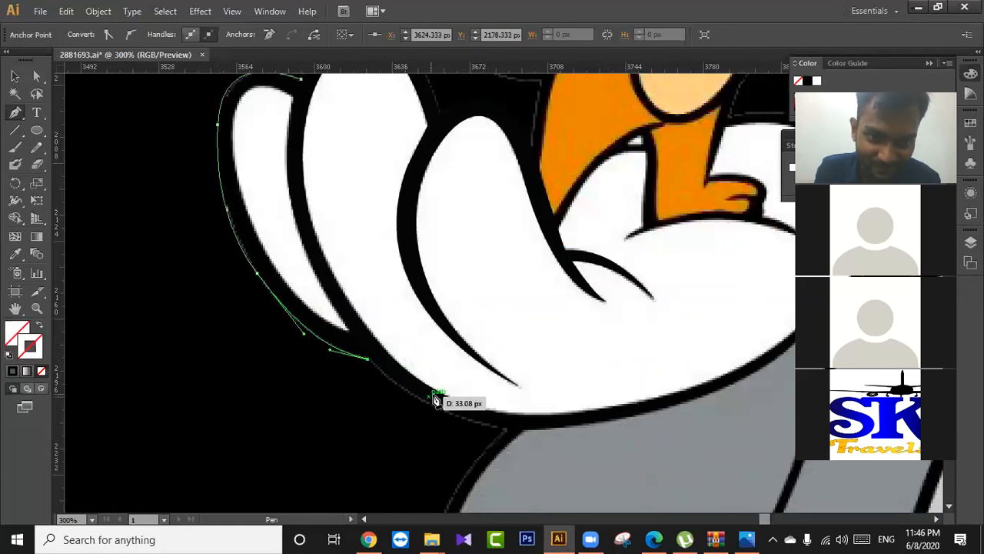
{"action": "left_click", "coordinate": [449, 398]}
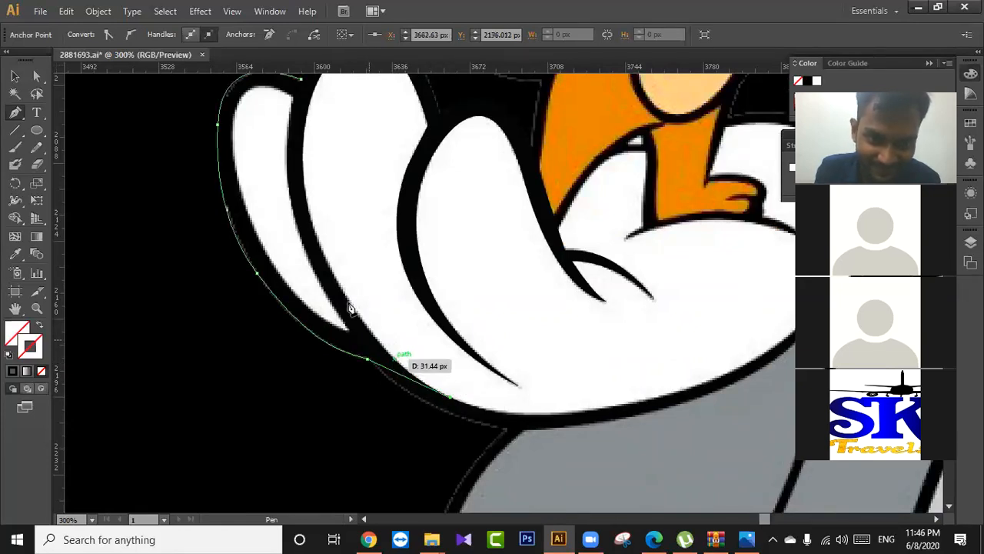
{"action": "left_click_drag", "start_coordinate": [330, 274], "coordinate": [312, 261]}
{"action": "left_click", "coordinate": [317, 212]}
{"action": "left_click", "coordinate": [15, 77]}
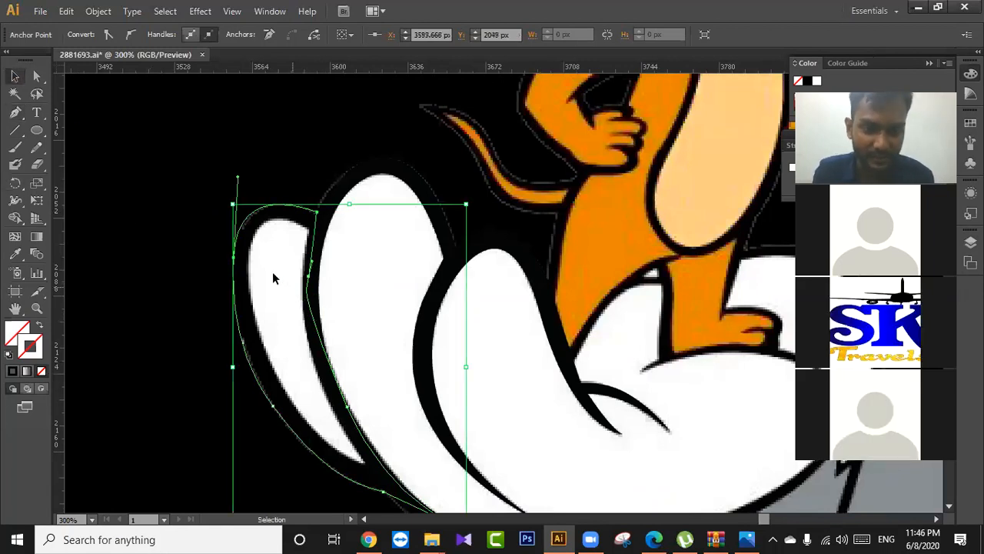
{"action": "key", "text": "a"}
{"action": "key", "text": "v"}
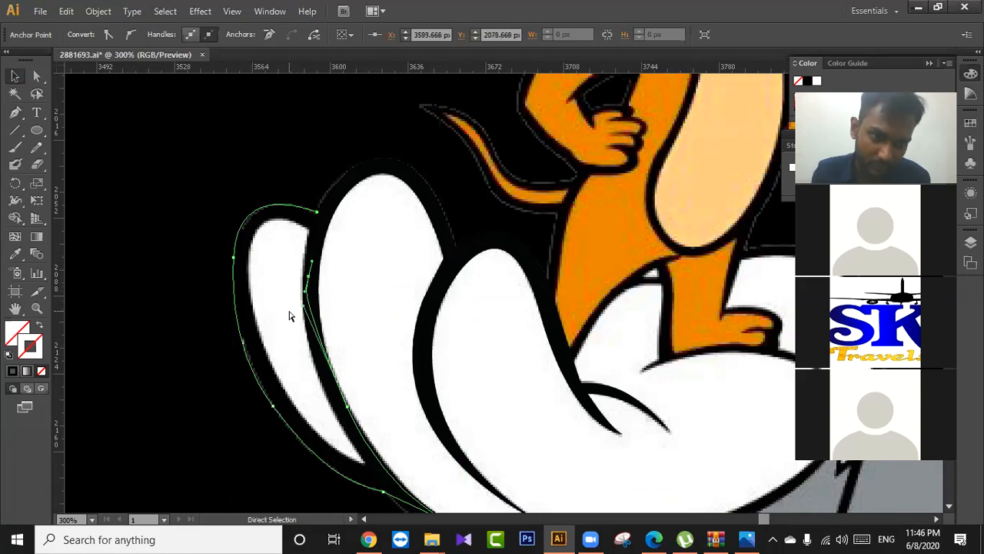
{"action": "left_click", "coordinate": [219, 324]}
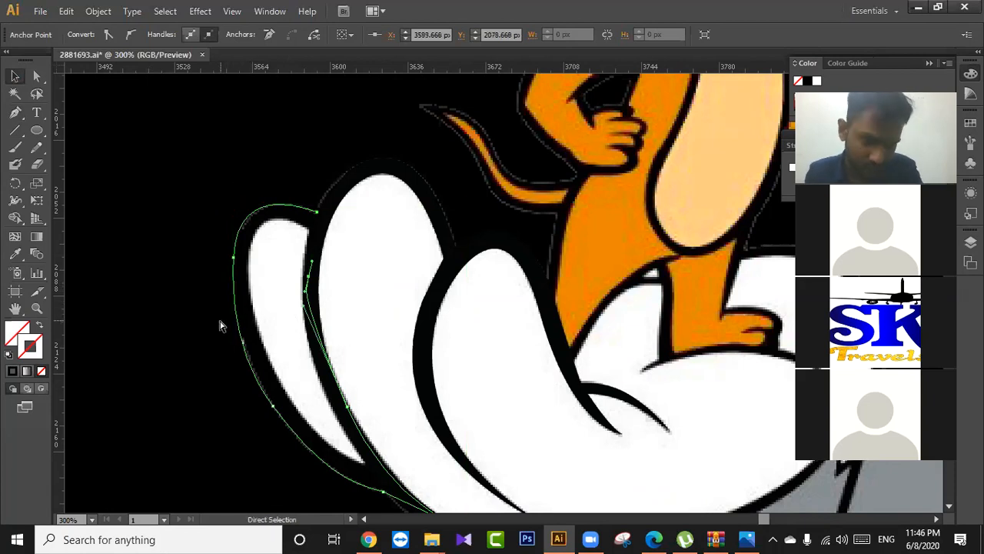
{"action": "left_click", "coordinate": [260, 346]}
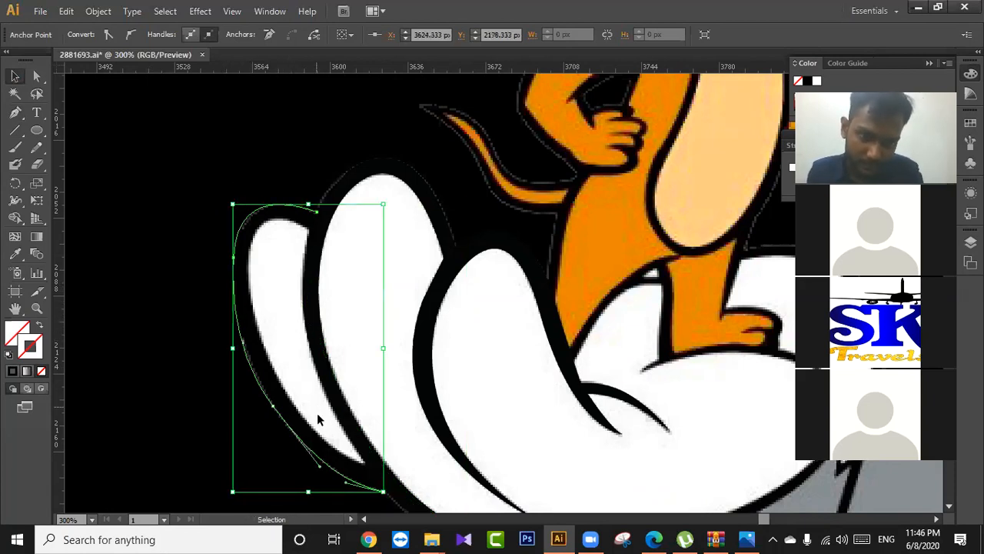
Extend the Pen outline from the first finger's lower corner with a curve to about X 3654 px, Y 2196 px, ending in a corner anchor.
{"action": "left_click", "coordinate": [15, 113]}
{"action": "key", "text": "space"}
{"action": "left_click_drag", "start_coordinate": [336, 287], "coordinate": [273, 89]}
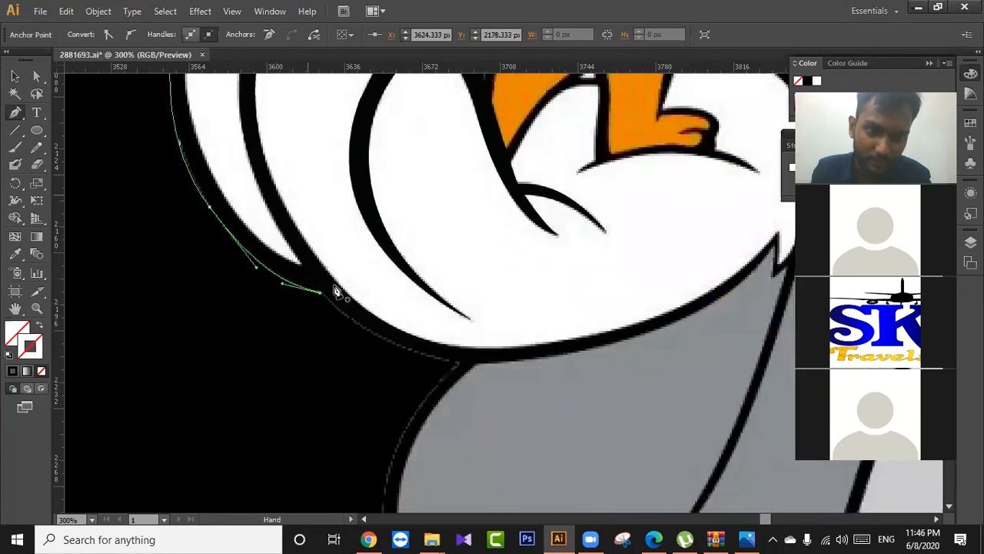
{"action": "left_click_drag", "start_coordinate": [384, 330], "coordinate": [330, 314]}
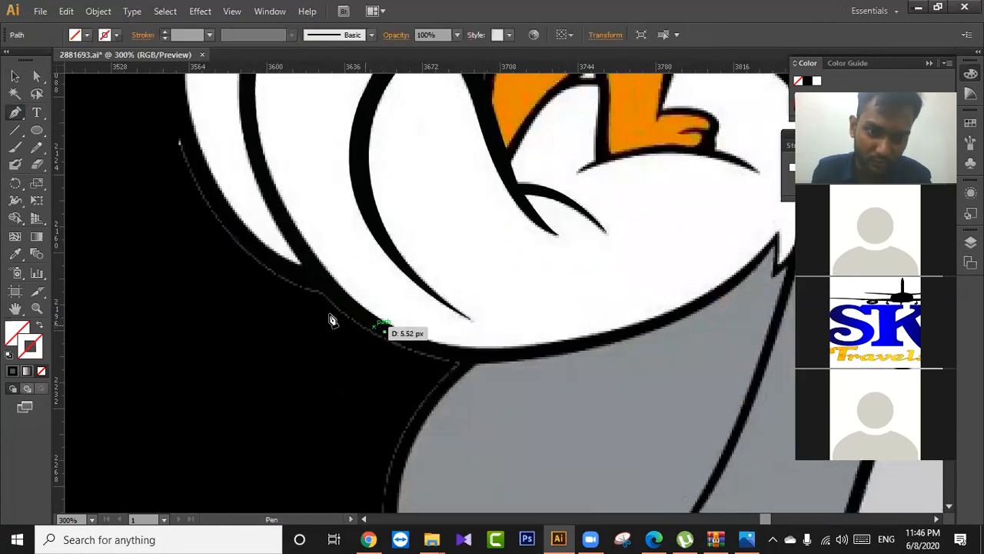
{"action": "key", "text": "ctrl+z"}
{"action": "left_click", "coordinate": [321, 294]}
{"action": "left_click_drag", "start_coordinate": [383, 331], "coordinate": [411, 334]}
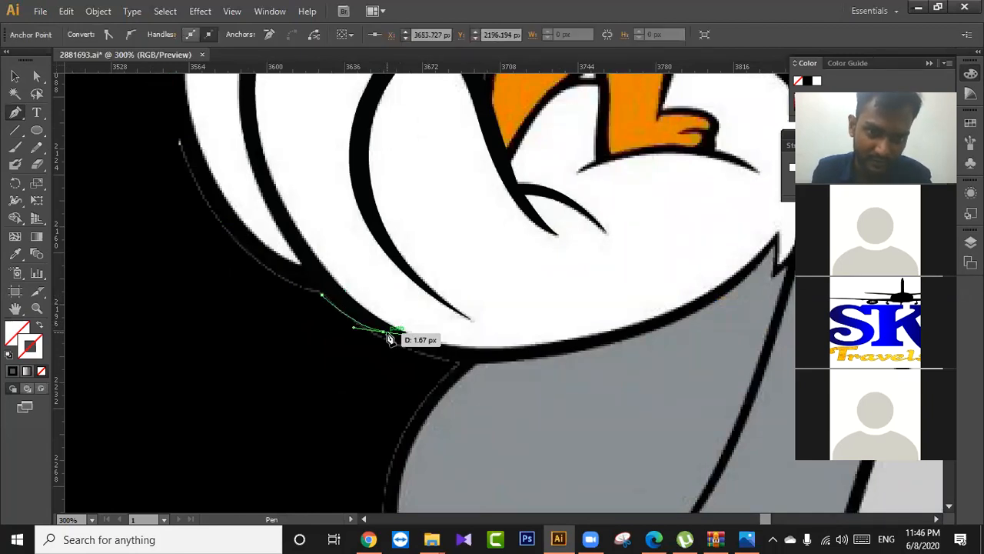
{"action": "left_click", "coordinate": [383, 331]}
Trace back through about X 3613 px, Y 2165 px and up the first finger's white inner edge, curving over its tip at X 3579 px.
{"action": "left_click_drag", "start_coordinate": [319, 281], "coordinate": [297, 269]}
{"action": "left_click", "coordinate": [292, 261]}
{"action": "left_click_drag", "start_coordinate": [206, 184], "coordinate": [265, 271]}
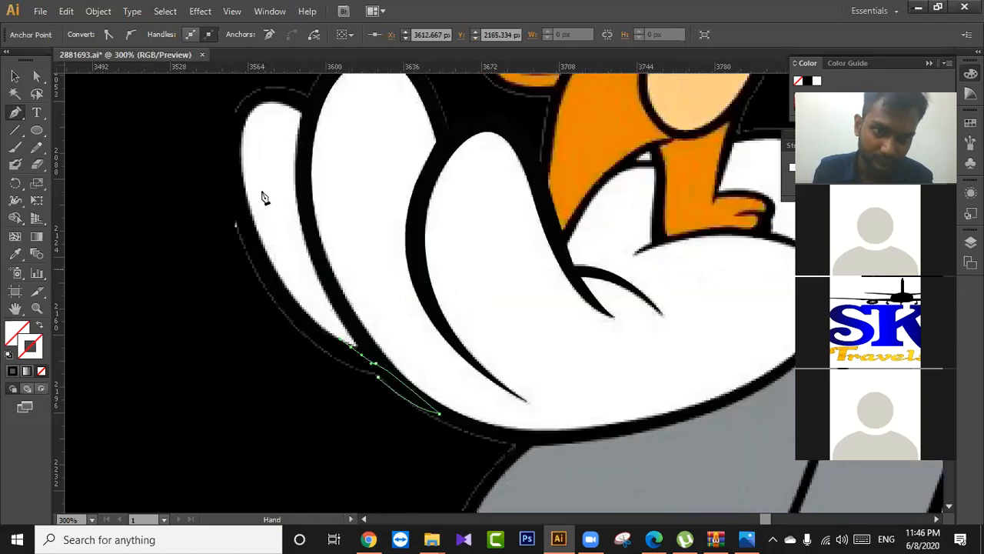
{"action": "left_click_drag", "start_coordinate": [246, 183], "coordinate": [220, 120]}
{"action": "left_click", "coordinate": [251, 255]}
{"action": "left_click_drag", "start_coordinate": [280, 170], "coordinate": [332, 180]}
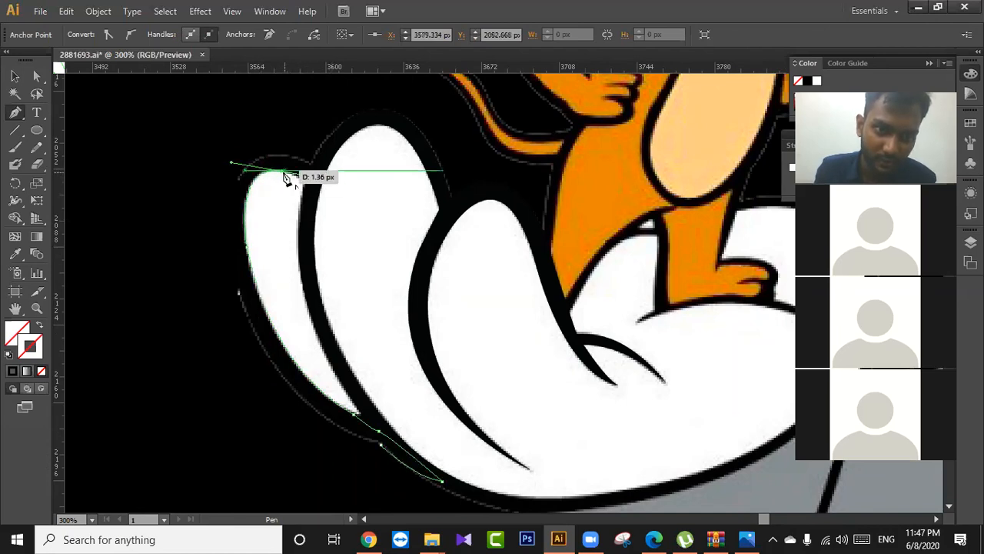
Make the fingertip anchor a corner, continue to the gap between the first two fingers and close the outline there.
{"action": "left_click", "coordinate": [282, 171]}
{"action": "mouse_move", "coordinate": [304, 183]}
{"action": "left_mouse_down"}
{"action": "mouse_move", "coordinate": [317, 185]}
{"action": "mouse_move", "coordinate": [316, 169]}
{"action": "left_mouse_up"}
{"action": "left_click", "coordinate": [316, 169]}
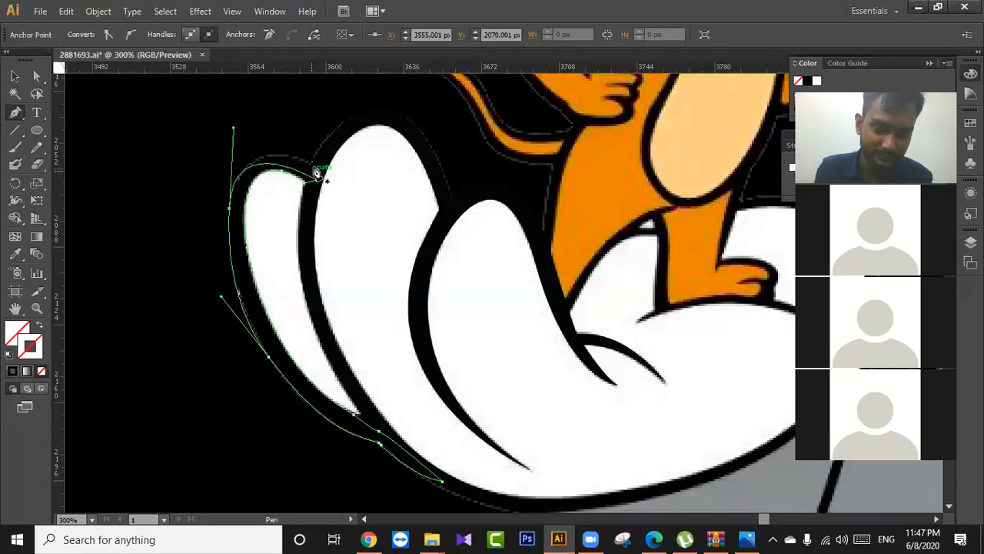
{"action": "key", "text": "v"}
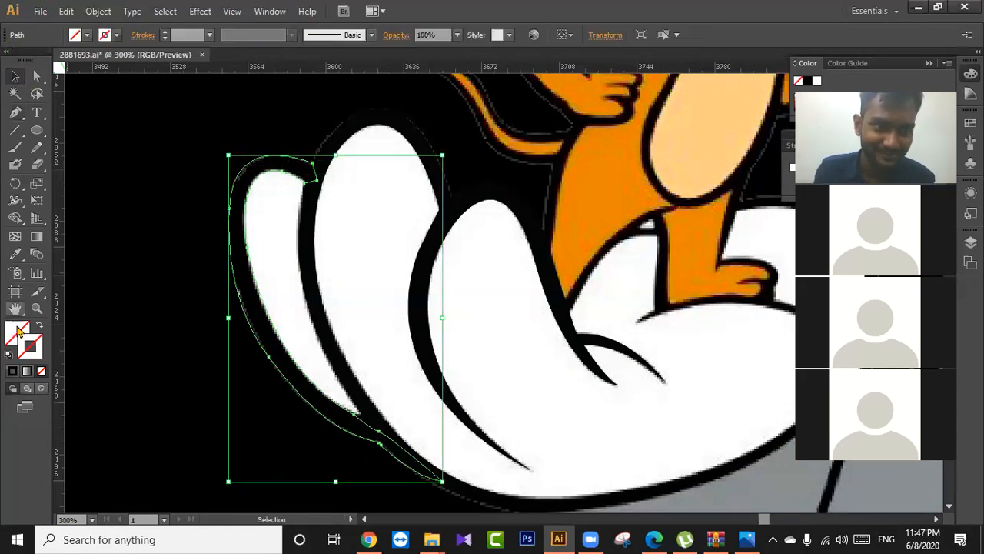
Fill the closed first-finger outline with orange sampled from Jerry's body and deselect it.
{"action": "left_click", "coordinate": [15, 255]}
{"action": "left_click", "coordinate": [599, 192]}
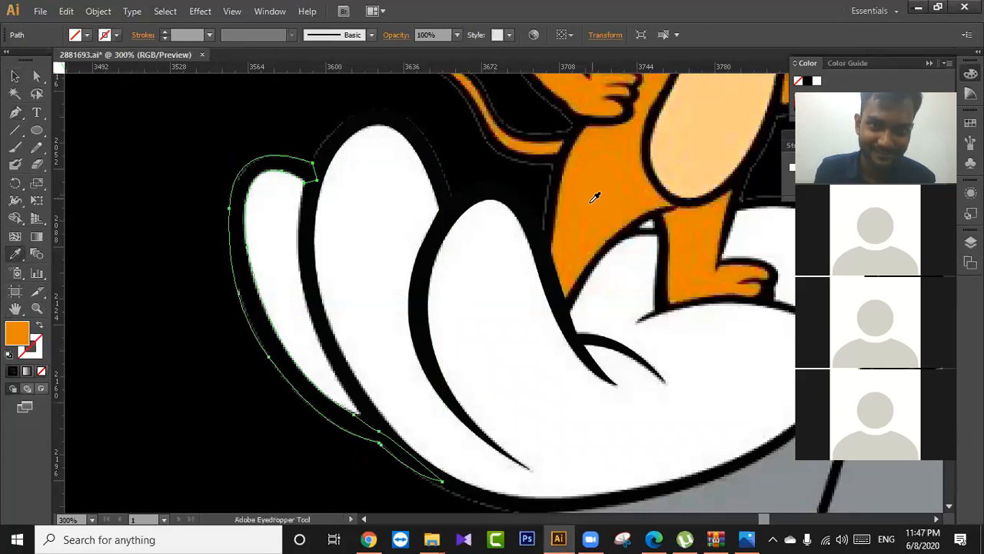
{"action": "left_click", "coordinate": [19, 75]}
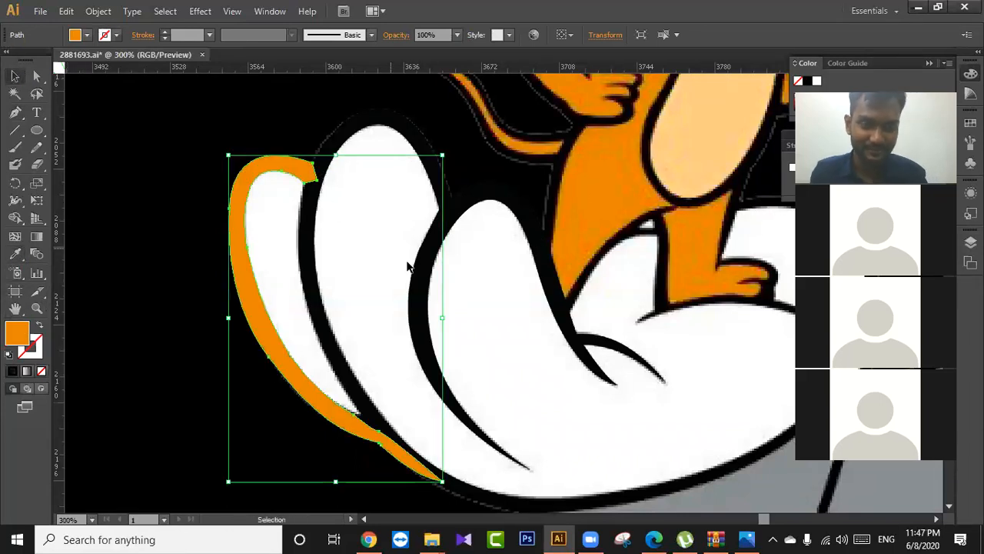
{"action": "left_click", "coordinate": [584, 315]}
Move the Tom and Jerry image clear of the traced hand, to about X 4825 px, Y 2458 px.
{"action": "scroll", "coordinate": [584, 316], "scroll_direction": "down", "scroll_amount": 4}
{"action": "left_click_drag", "start_coordinate": [625, 345], "coordinate": [357, 269]}
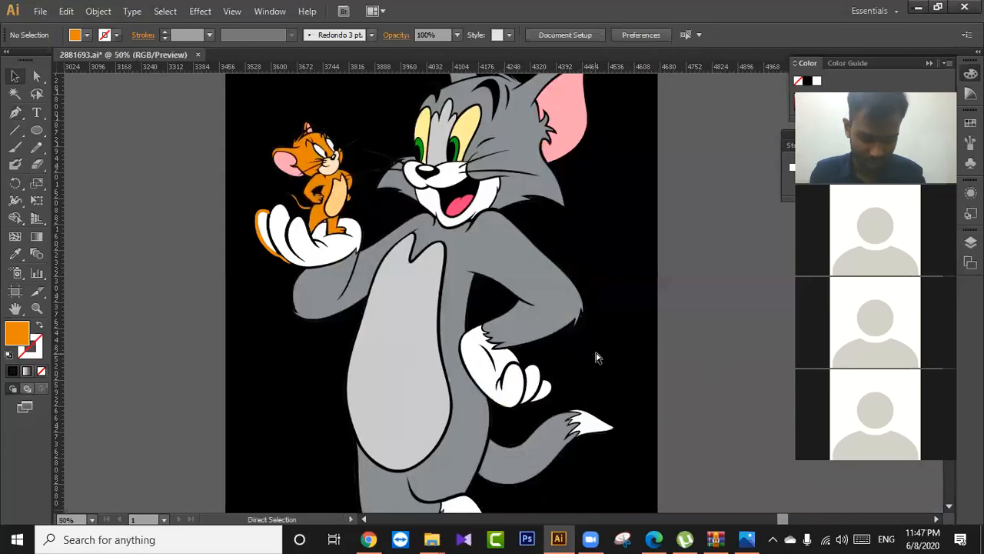
{"action": "key", "text": "ctrl+a"}
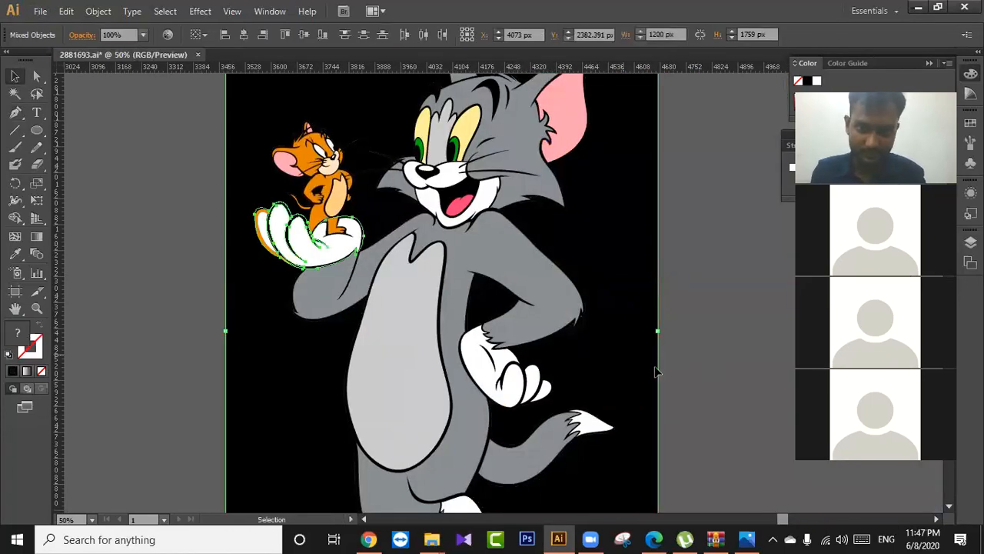
{"action": "left_click_drag", "start_coordinate": [655, 372], "coordinate": [446, 370]}
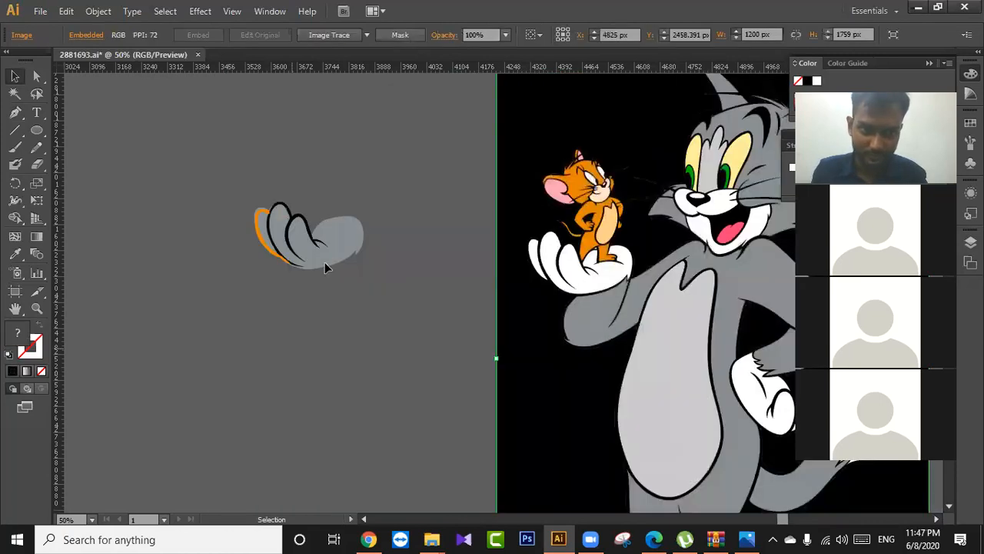
Fill the traced hand silhouette with white sampled from Tom's glove in the image and deselect it.
{"action": "left_click", "coordinate": [324, 262]}
{"action": "left_click", "coordinate": [15, 256]}
{"action": "left_click", "coordinate": [604, 282]}
{"action": "left_click", "coordinate": [14, 76]}
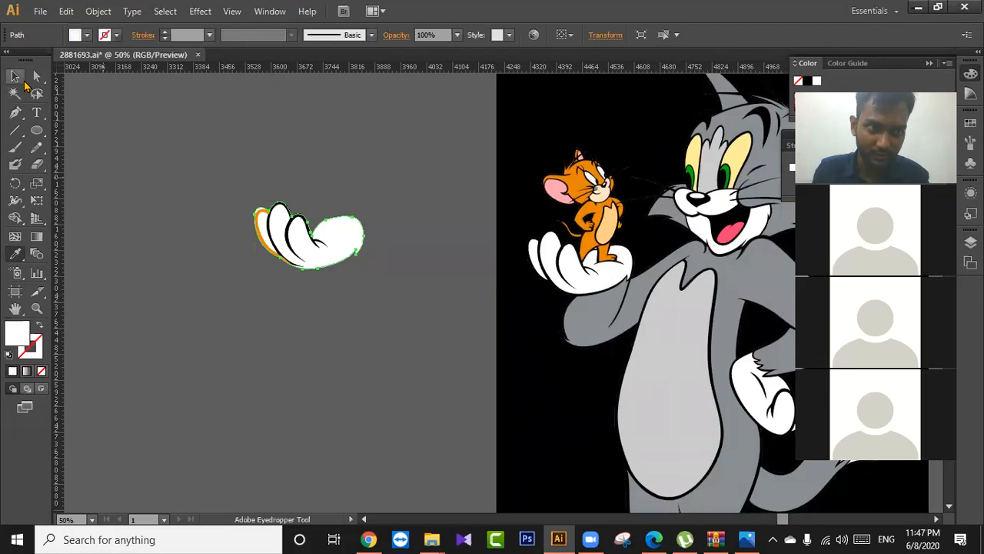
{"action": "left_click", "coordinate": [223, 316]}
Fill the orange first-finger outline with black sampled from the neighbouring finger outline and deselect it.
{"action": "scroll", "coordinate": [256, 255], "scroll_direction": "up", "scroll_amount": 1}
{"action": "left_click", "coordinate": [260, 254]}
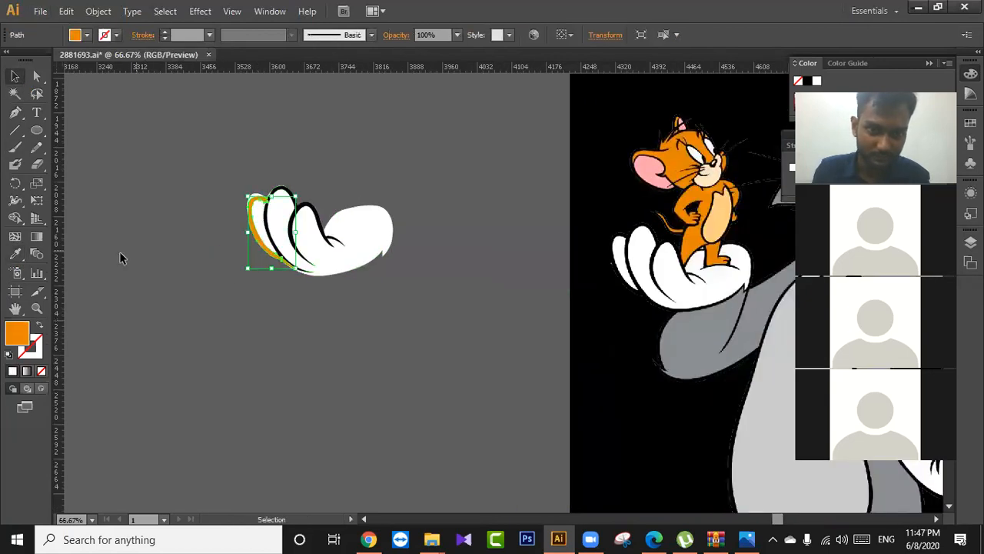
{"action": "left_click", "coordinate": [15, 256]}
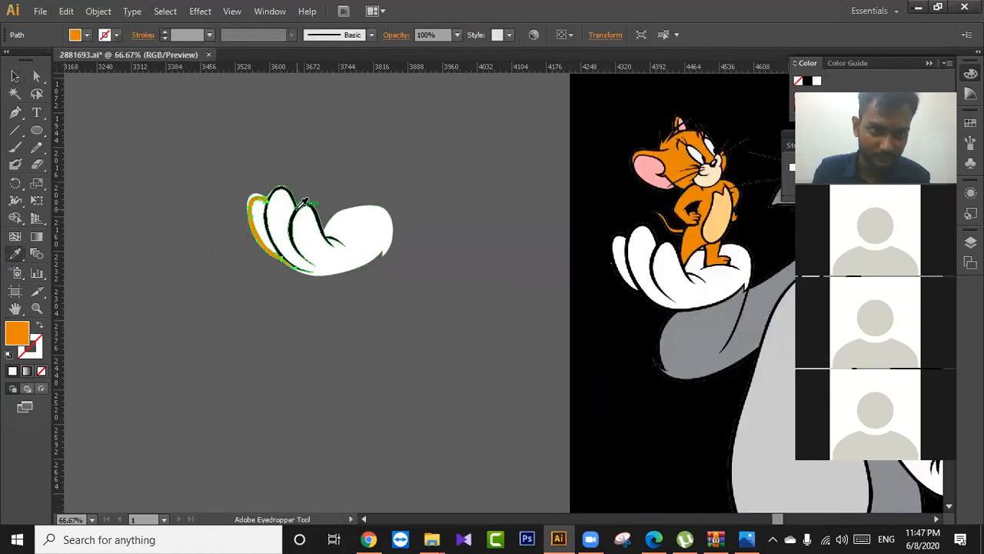
{"action": "left_click", "coordinate": [305, 202]}
{"action": "left_click", "coordinate": [15, 76]}
{"action": "left_click", "coordinate": [172, 258]}
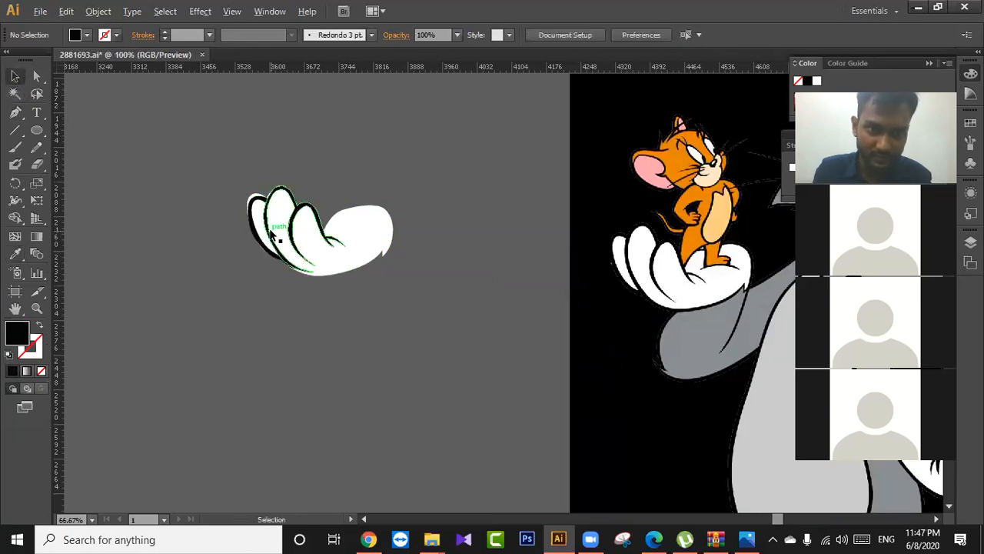
Examine how the black finger outlines fit the edges of the white hand silhouette, especially around the first finger.
{"action": "scroll", "coordinate": [270, 234], "scroll_direction": "up", "scroll_amount": 2}
{"action": "left_click", "coordinate": [235, 163]}
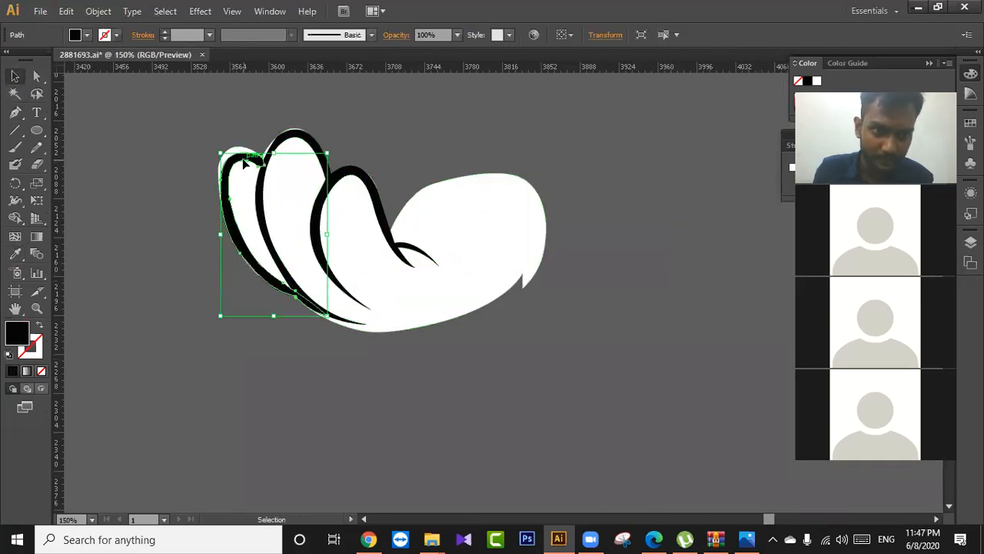
{"action": "left_click", "coordinate": [368, 154]}
{"action": "scroll", "coordinate": [341, 186], "scroll_direction": "up", "scroll_amount": 1}
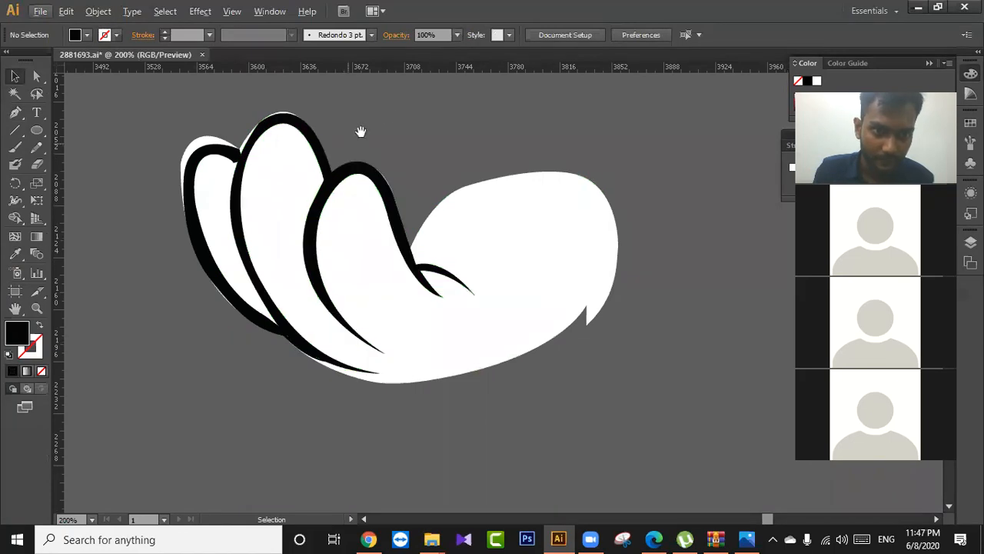
{"action": "left_click_drag", "start_coordinate": [401, 123], "coordinate": [452, 217]}
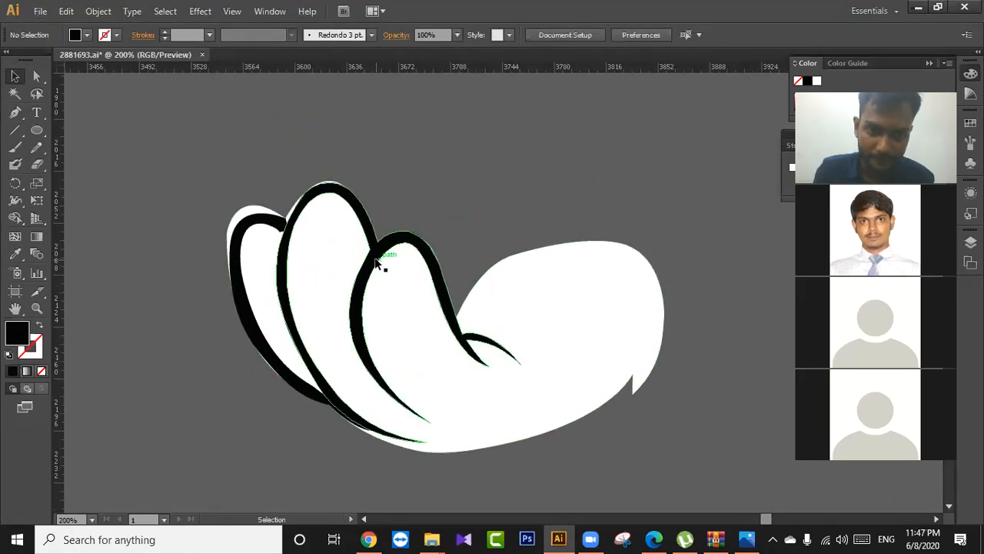
{"action": "scroll", "coordinate": [416, 205], "scroll_direction": "down", "scroll_amount": 1}
{"action": "scroll", "coordinate": [319, 312], "scroll_direction": "up", "scroll_amount": 1}
{"action": "left_click_drag", "start_coordinate": [321, 195], "coordinate": [353, 256]}
Try moving the white hand silhouette away from its black outlines, undo the move and deselect it.
{"action": "left_click", "coordinate": [331, 241]}
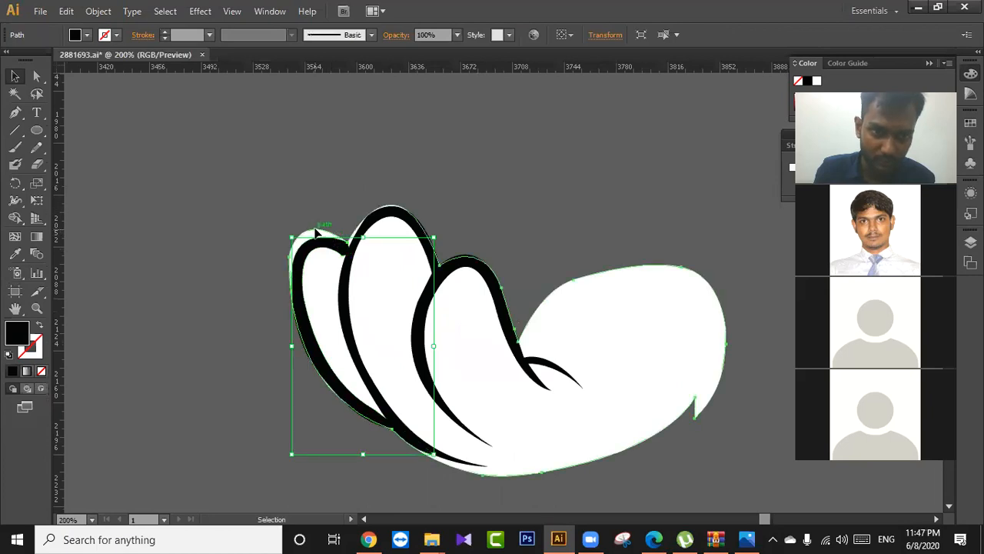
{"action": "left_click", "coordinate": [316, 231]}
{"action": "left_click_drag", "start_coordinate": [604, 365], "coordinate": [645, 356]}
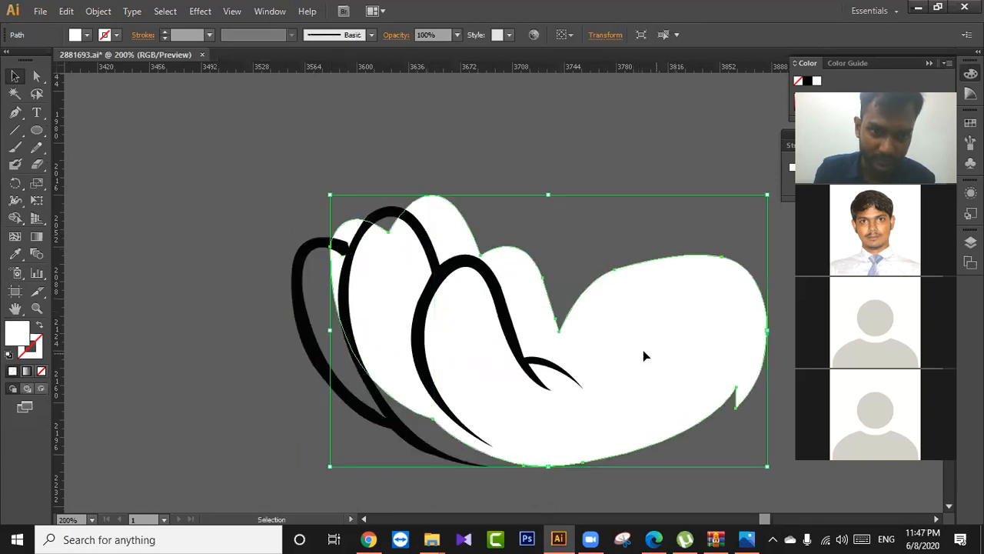
{"action": "key", "text": "ctrl+z"}
{"action": "left_click", "coordinate": [474, 230]}
Select the hand silhouette with its finger outlines and remove the excess white outside the first finger's outline with Shape Builder.
{"action": "left_click_drag", "start_coordinate": [230, 188], "coordinate": [501, 439]}
{"action": "left_click_drag", "start_coordinate": [611, 121], "coordinate": [585, 114]}
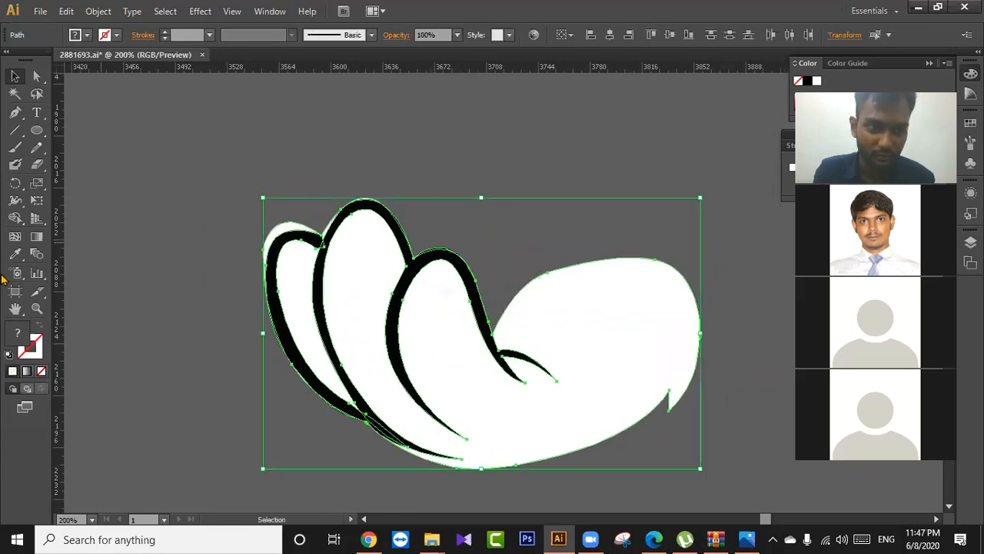
{"action": "left_click", "coordinate": [17, 218]}
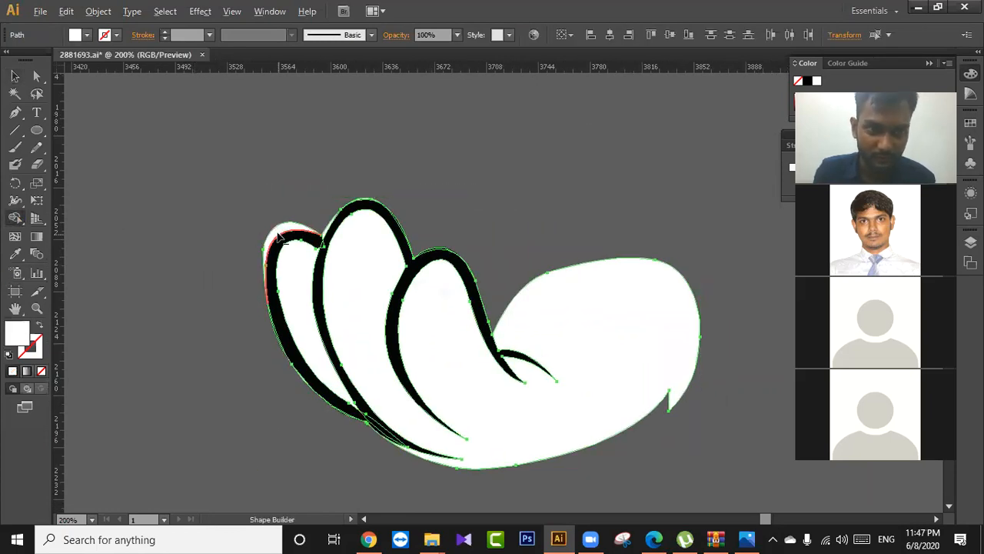
{"action": "scroll", "coordinate": [311, 394], "scroll_direction": "up", "scroll_amount": 6}
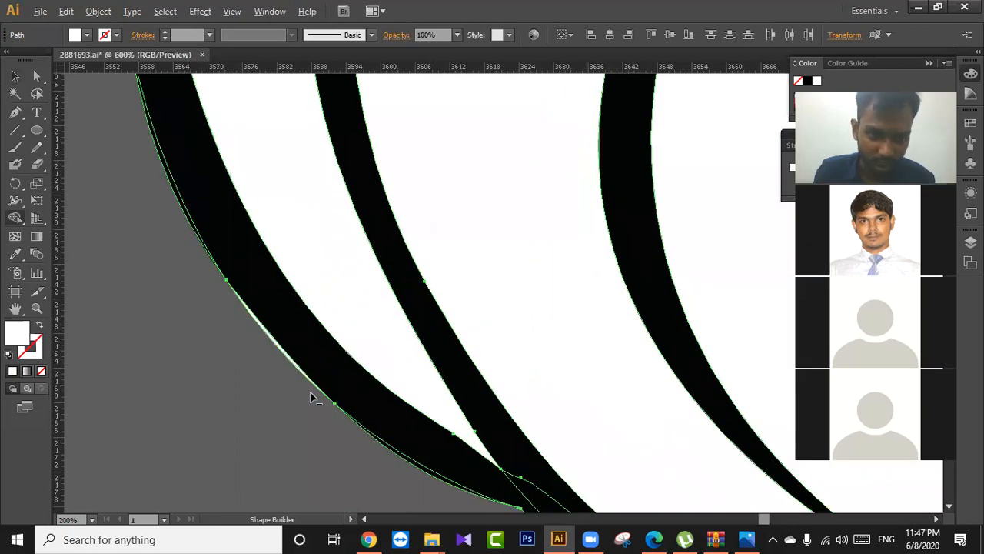
{"action": "scroll", "coordinate": [284, 363], "scroll_direction": "down", "scroll_amount": 6}
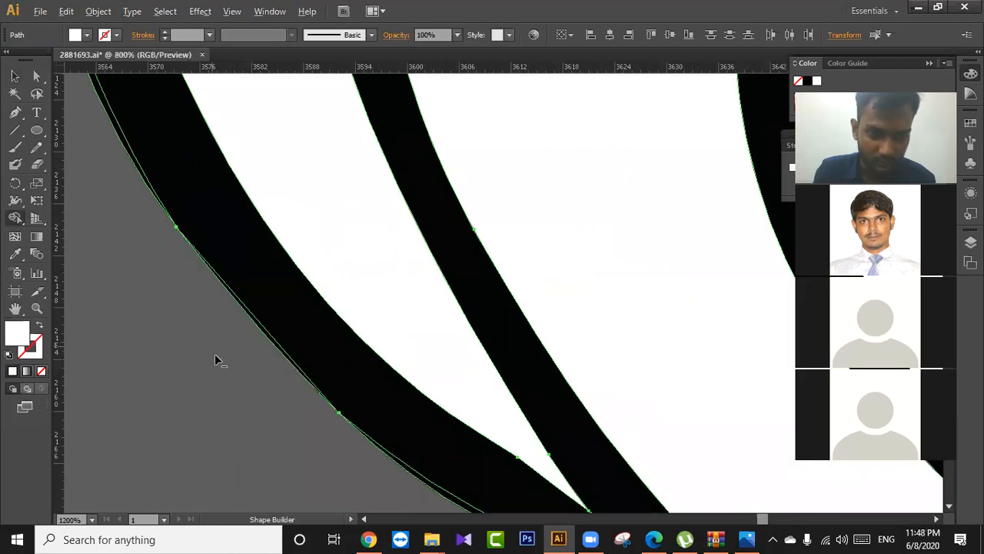
{"action": "left_click", "coordinate": [15, 75]}
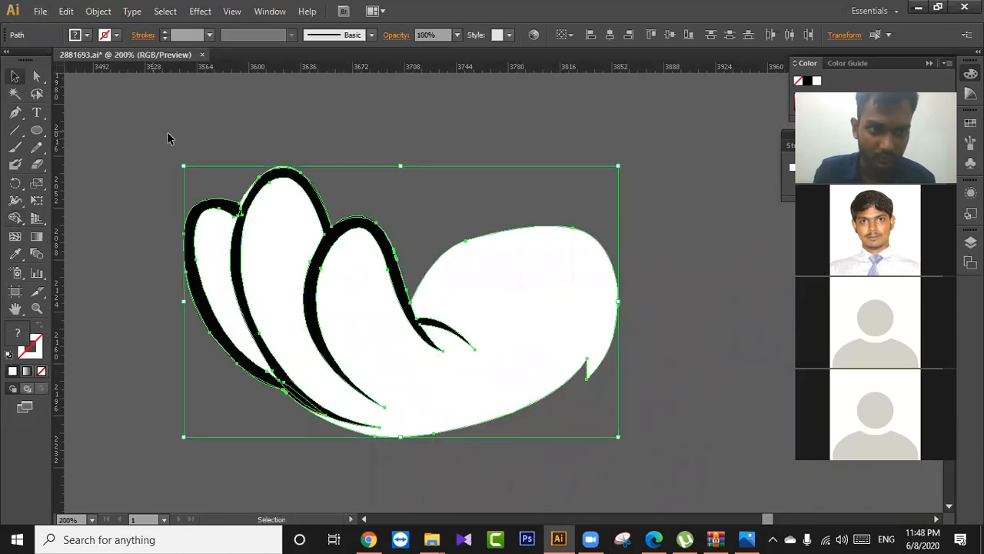
Reselect the hand shapes and use Shape Builder to remove the white slivers beside and above the second finger's outline.
{"action": "left_click", "coordinate": [167, 136]}
{"action": "left_click_drag", "start_coordinate": [205, 161], "coordinate": [319, 284]}
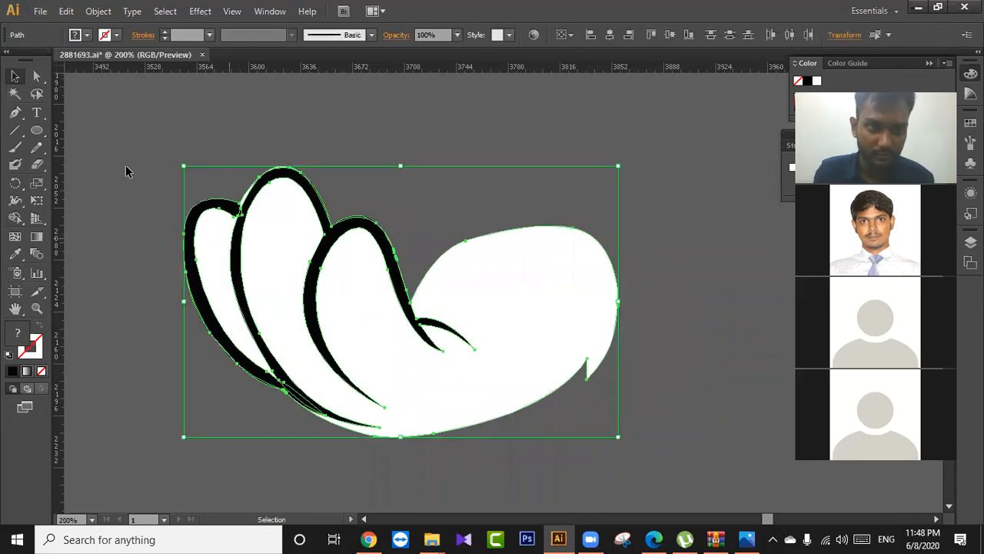
{"action": "left_click", "coordinate": [14, 218]}
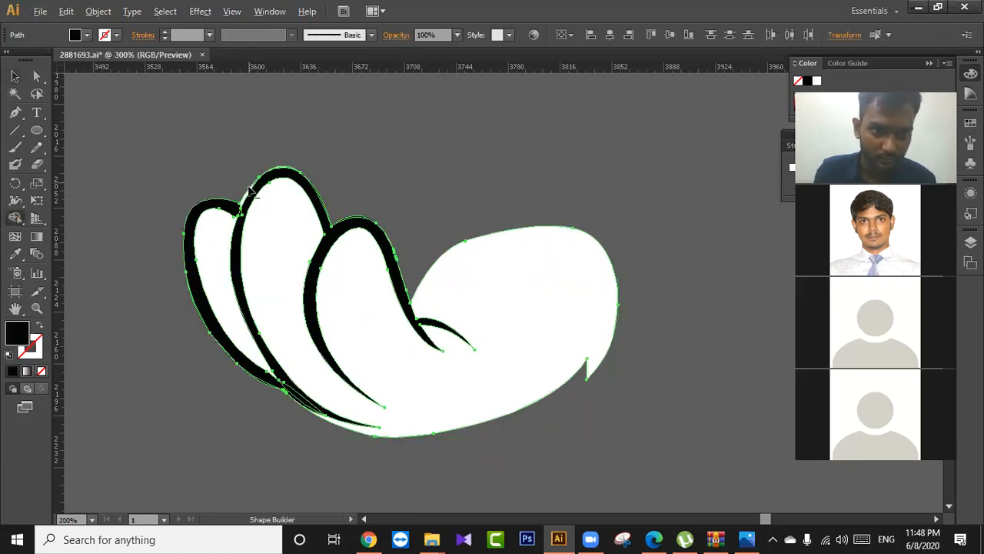
{"action": "scroll", "coordinate": [250, 192], "scroll_direction": "up", "scroll_amount": 1}
{"action": "left_click", "coordinate": [231, 229], "text": "alt"}
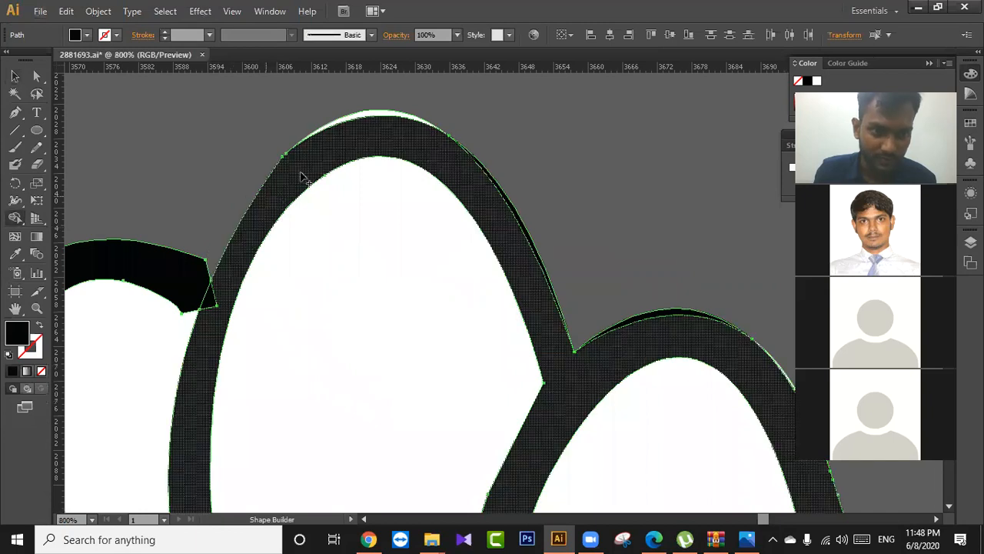
{"action": "left_click", "coordinate": [377, 113], "text": "alt"}
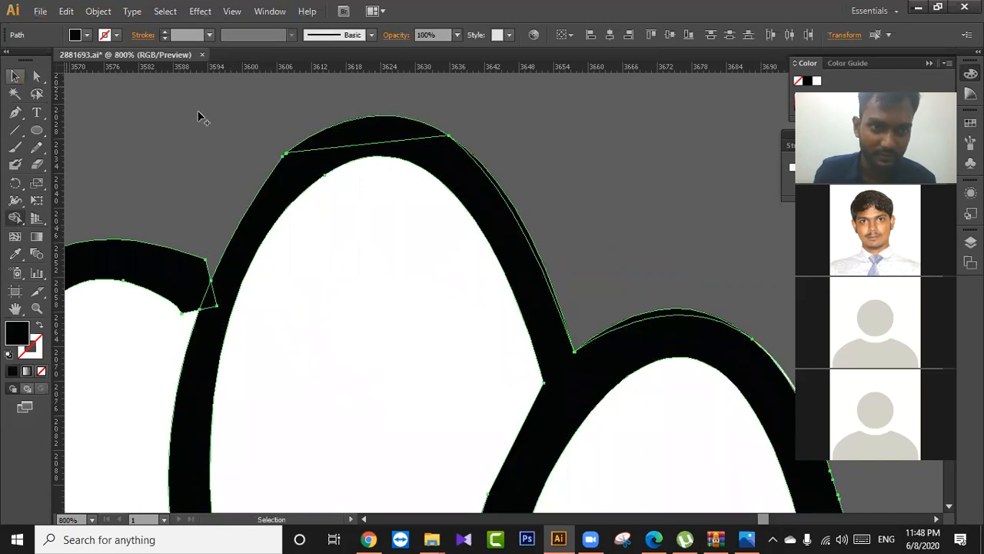
Leave Shape Builder and deselect the trimmed white hand and its black finger outlines.
{"action": "scroll", "coordinate": [217, 171], "scroll_direction": "down", "scroll_amount": 2}
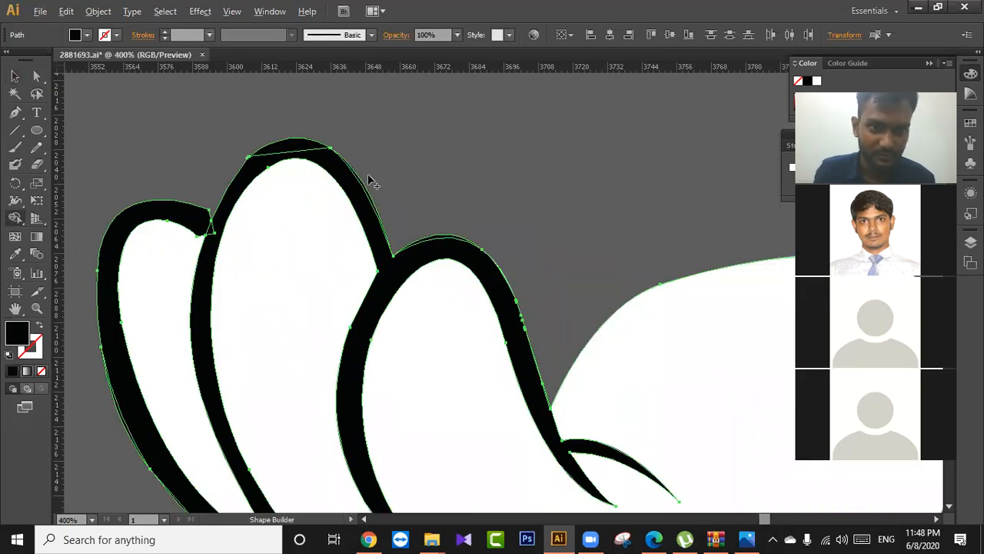
{"action": "scroll", "coordinate": [220, 173], "scroll_direction": "down", "scroll_amount": 2}
{"action": "left_click", "coordinate": [15, 76]}
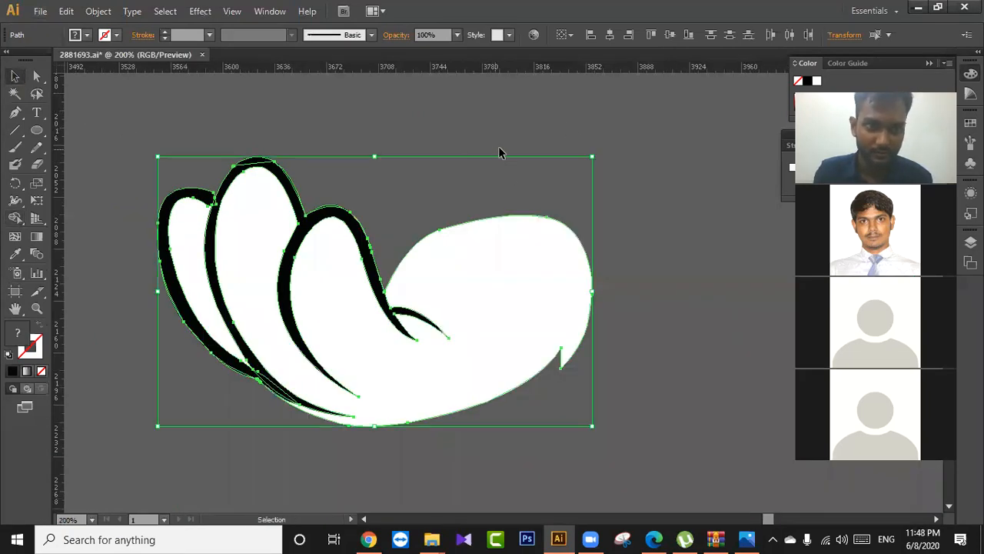
{"action": "left_click", "coordinate": [668, 160]}
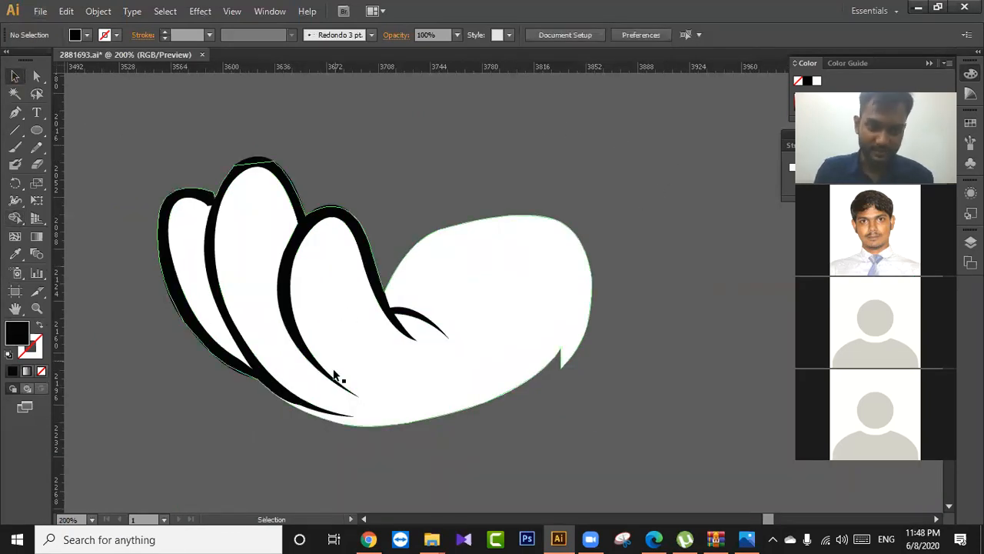
Move the black Jerry figure from the finished Tom artwork onto the traced white hand and group its shapes.
{"action": "left_click_drag", "start_coordinate": [626, 287], "coordinate": [328, 203]}
{"action": "scroll", "coordinate": [404, 229], "scroll_direction": "down", "scroll_amount": 3}
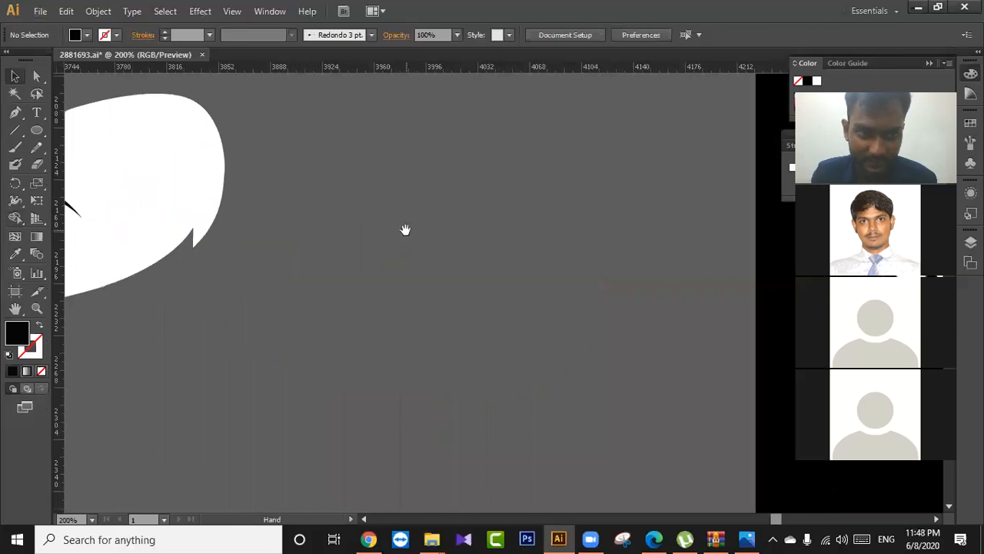
{"action": "scroll", "coordinate": [473, 306], "scroll_direction": "down", "scroll_amount": 3}
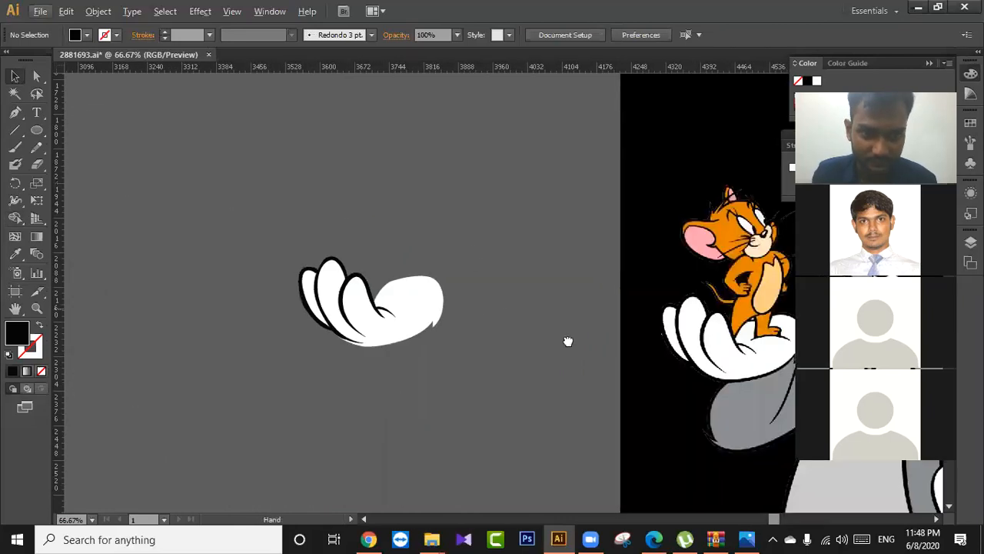
{"action": "scroll", "coordinate": [520, 335], "scroll_direction": "down", "scroll_amount": 2}
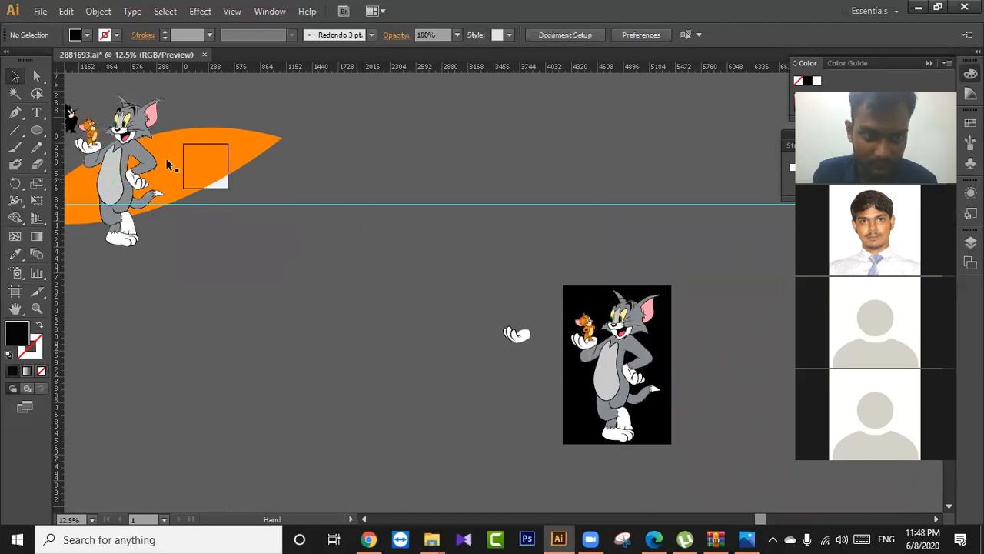
{"action": "left_click_drag", "start_coordinate": [171, 164], "coordinate": [232, 194]}
{"action": "left_click_drag", "start_coordinate": [117, 132], "coordinate": [129, 150]}
{"action": "left_click", "coordinate": [431, 152]}
{"action": "left_click_drag", "start_coordinate": [202, 168], "coordinate": [213, 212]}
{"action": "left_click", "coordinate": [384, 182]}
{"action": "left_click_drag", "start_coordinate": [132, 154], "coordinate": [304, 250]}
{"action": "scroll", "coordinate": [503, 330], "scroll_direction": "up", "scroll_amount": 1}
{"action": "scroll", "coordinate": [505, 329], "scroll_direction": "up", "scroll_amount": 2}
{"action": "left_click_drag", "start_coordinate": [242, 230], "coordinate": [473, 348]}
{"action": "scroll", "coordinate": [525, 329], "scroll_direction": "up", "scroll_amount": 1}
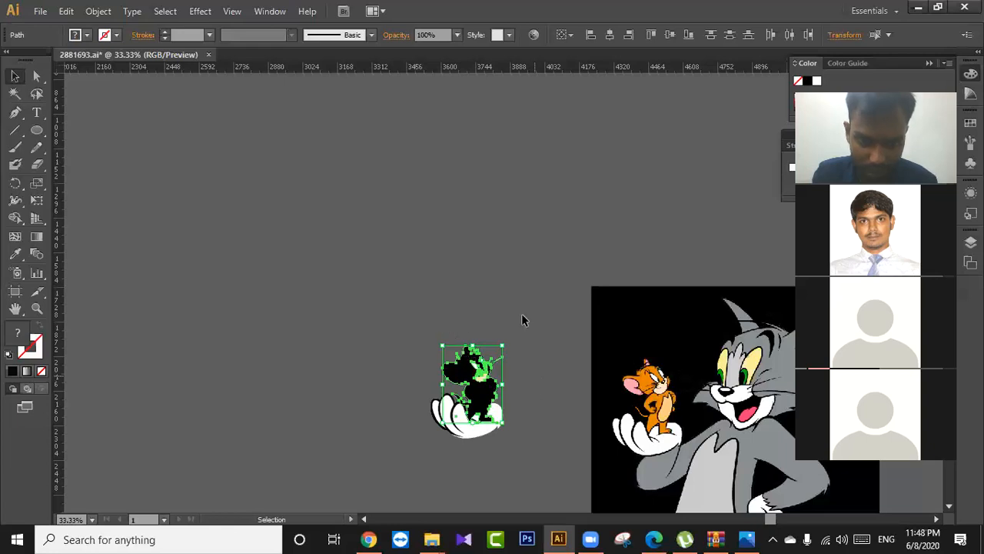
{"action": "scroll", "coordinate": [397, 240], "scroll_direction": "up", "scroll_amount": 2}
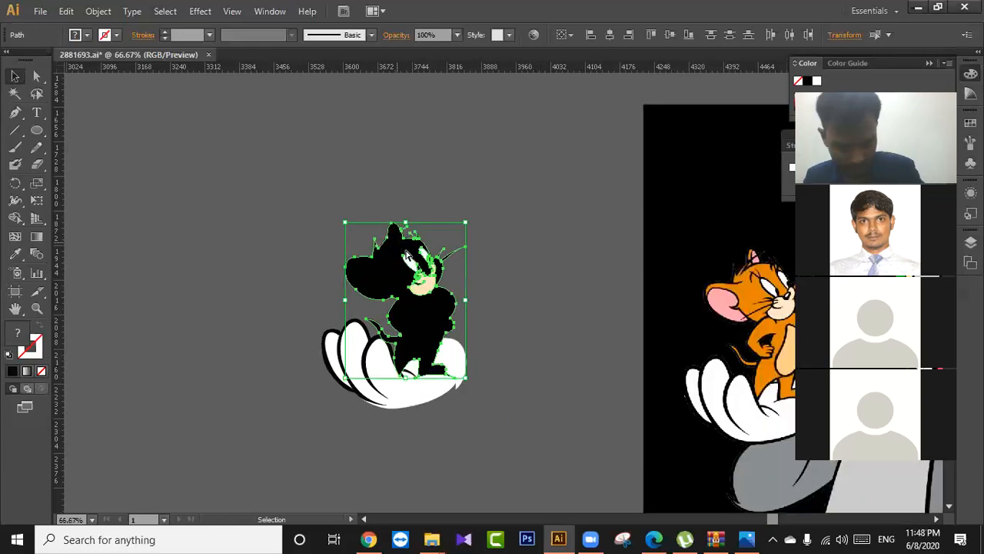
{"action": "key", "text": "ctrl+g"}
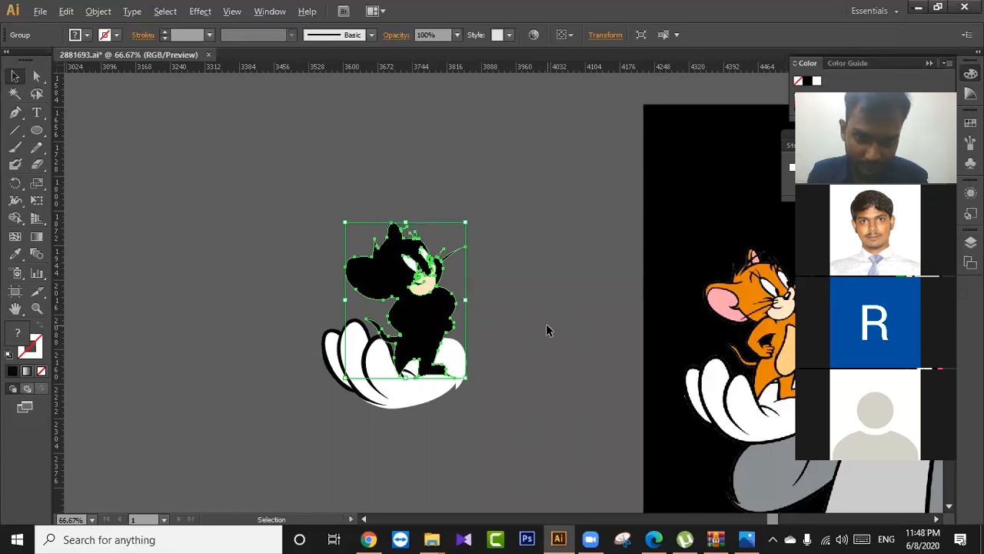
Fine-tune the position of the grouped Jerry figure so its feet rest on the white palm, and deselect it.
{"action": "scroll", "coordinate": [547, 324], "scroll_direction": "down", "scroll_amount": 1}
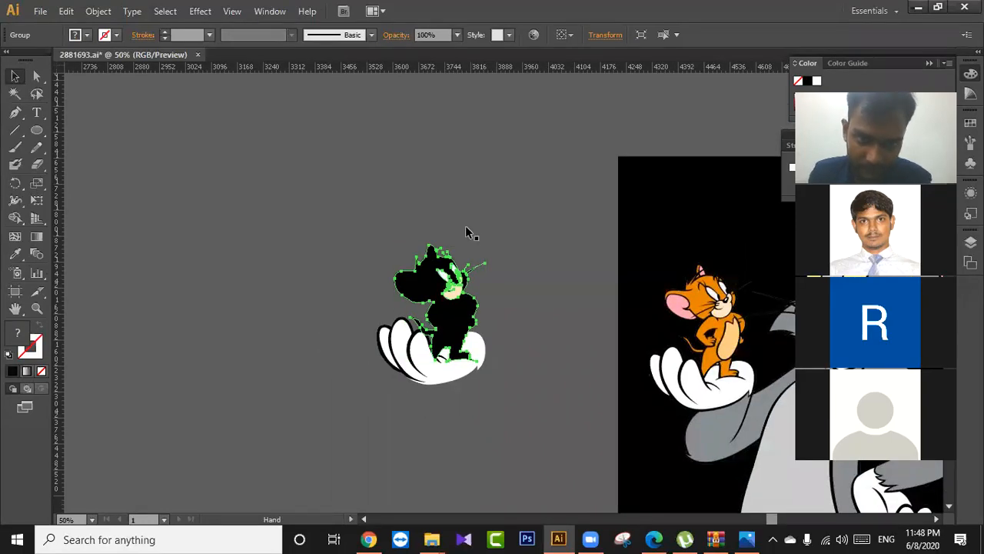
{"action": "scroll", "coordinate": [481, 210], "scroll_direction": "up", "scroll_amount": 2}
{"action": "left_click_drag", "start_coordinate": [419, 193], "coordinate": [504, 188]}
{"action": "left_click", "coordinate": [505, 189]}
{"action": "left_click", "coordinate": [416, 194]}
{"action": "left_click_drag", "start_coordinate": [413, 199], "coordinate": [414, 194]}
{"action": "left_click", "coordinate": [639, 188]}
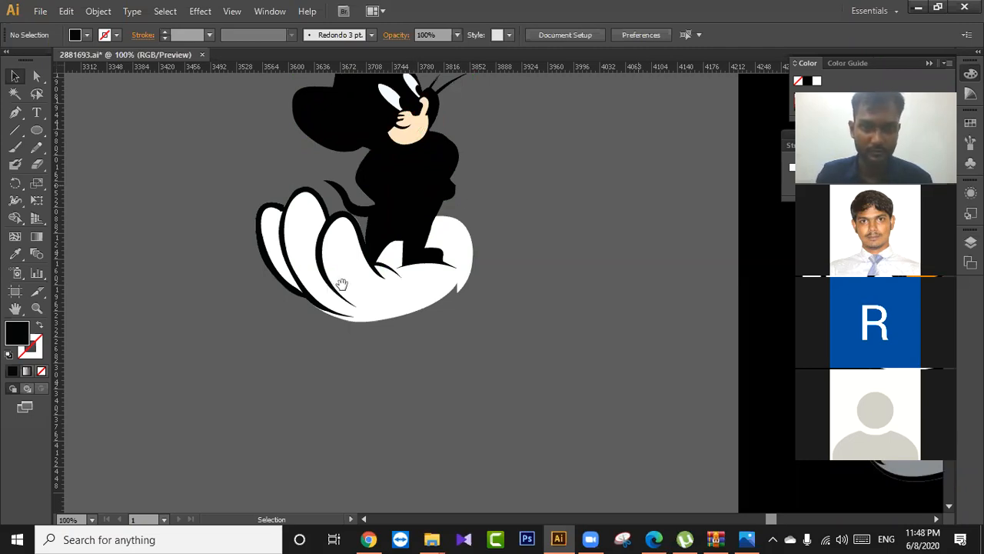
{"action": "key", "text": "ctrl+minus"}
{"action": "left_click_drag", "start_coordinate": [578, 270], "coordinate": [341, 284]}
{"action": "left_click_drag", "start_coordinate": [366, 362], "coordinate": [378, 370]}
{"action": "left_click", "coordinate": [435, 399]}
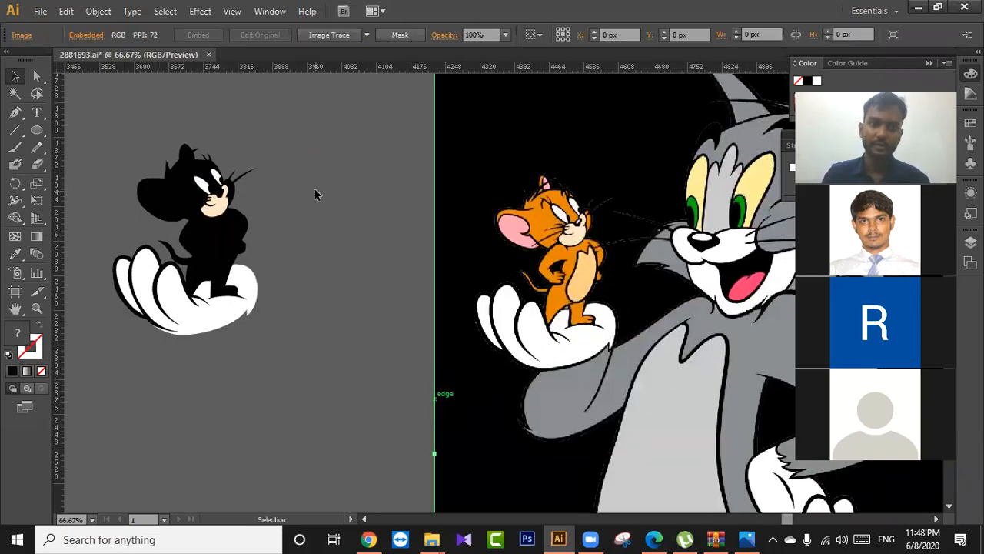
{"action": "left_click", "coordinate": [315, 189]}
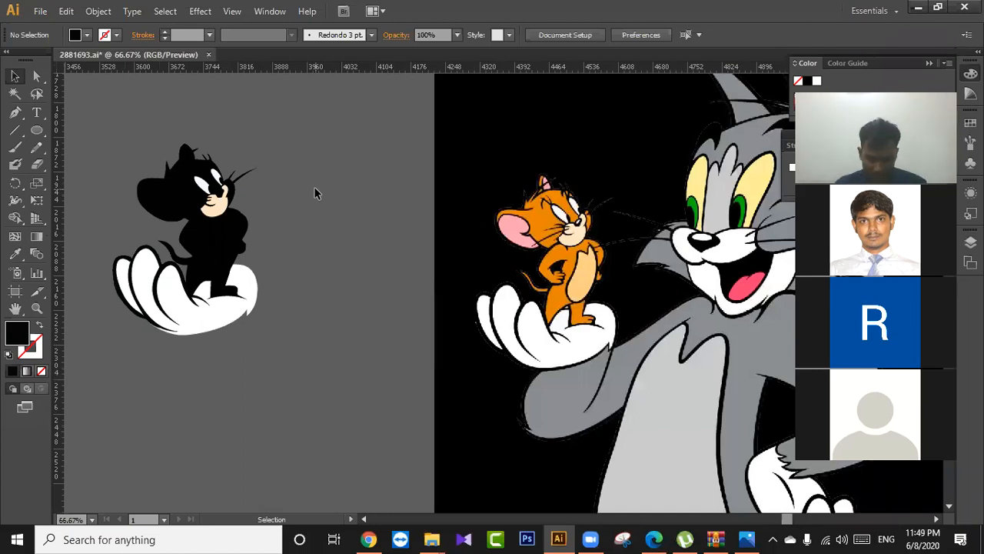
Move the lower end anchor of the first finger's black outline outward to the white hand's lower edge with Direct Selection.
{"action": "key", "text": "a"}
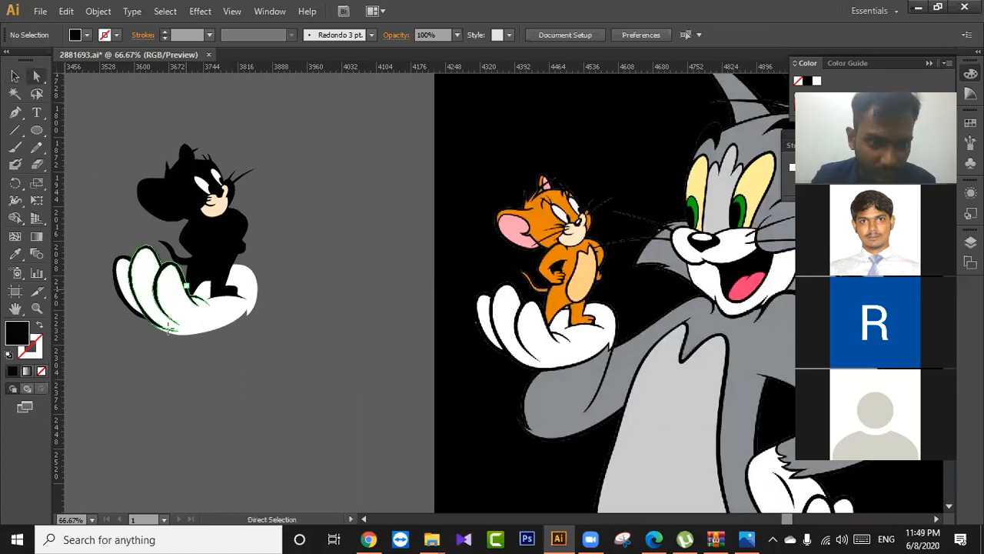
{"action": "scroll", "coordinate": [37, 85], "scroll_direction": "up", "scroll_amount": 1}
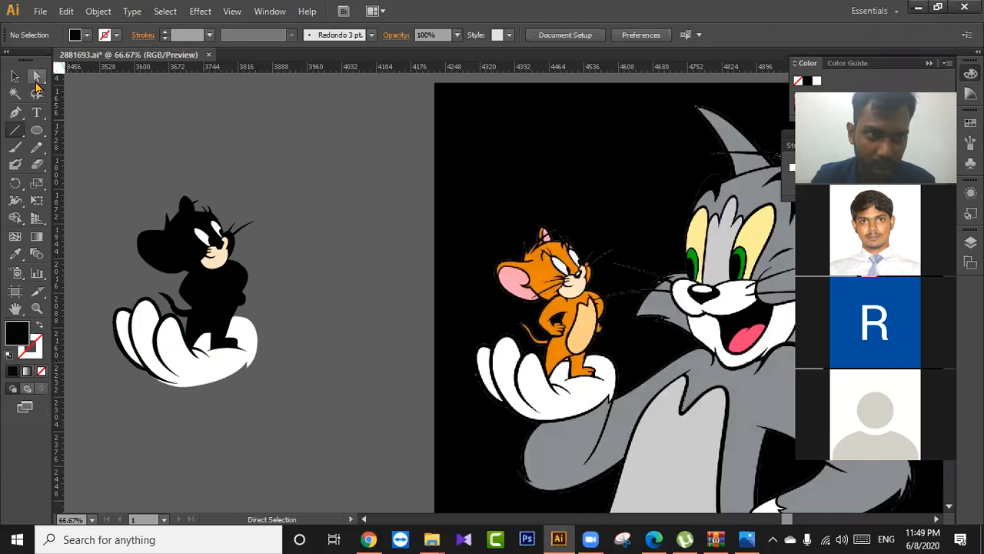
{"action": "left_click_drag", "start_coordinate": [140, 386], "coordinate": [213, 275]}
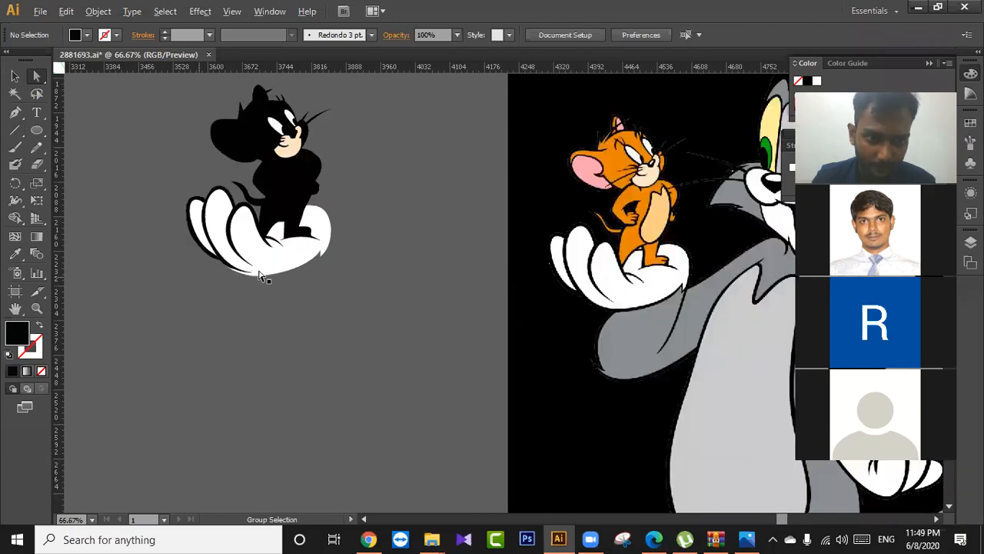
{"action": "scroll", "coordinate": [199, 258], "scroll_direction": "up", "scroll_amount": 5}
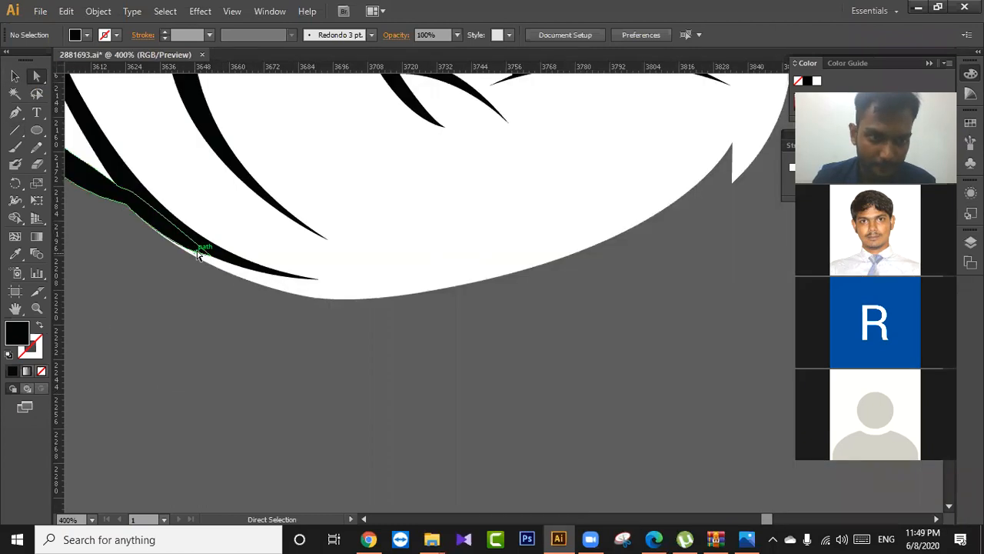
{"action": "mouse_move", "coordinate": [211, 259]}
{"action": "left_mouse_down"}
{"action": "mouse_move", "coordinate": [222, 270]}
{"action": "mouse_move", "coordinate": [183, 256]}
{"action": "mouse_move", "coordinate": [219, 272]}
{"action": "left_mouse_up"}
{"action": "left_click", "coordinate": [212, 303]}
{"action": "left_click", "coordinate": [215, 267]}
{"action": "left_click", "coordinate": [235, 307]}
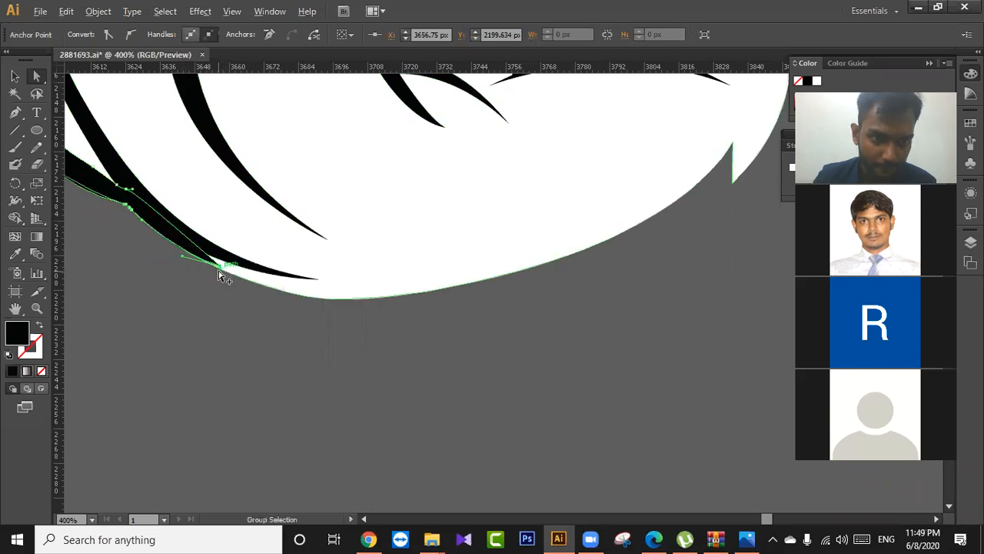
Refine that outline anchor at high magnification so it sits exactly on the edge of the white hand, and deselect it.
{"action": "scroll", "coordinate": [219, 277], "scroll_direction": "up", "scroll_amount": 3}
{"action": "scroll", "coordinate": [365, 320], "scroll_direction": "up", "scroll_amount": 5}
{"action": "left_click_drag", "start_coordinate": [433, 210], "coordinate": [421, 251]}
{"action": "left_click", "coordinate": [416, 291]}
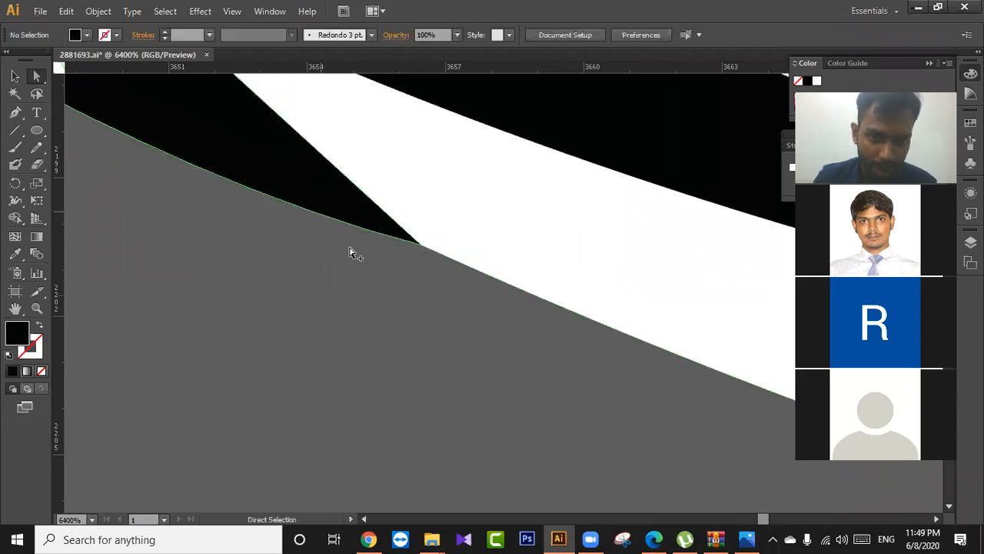
{"action": "scroll", "coordinate": [350, 255], "scroll_direction": "down", "scroll_amount": 6}
{"action": "scroll", "coordinate": [352, 263], "scroll_direction": "down", "scroll_amount": 4}
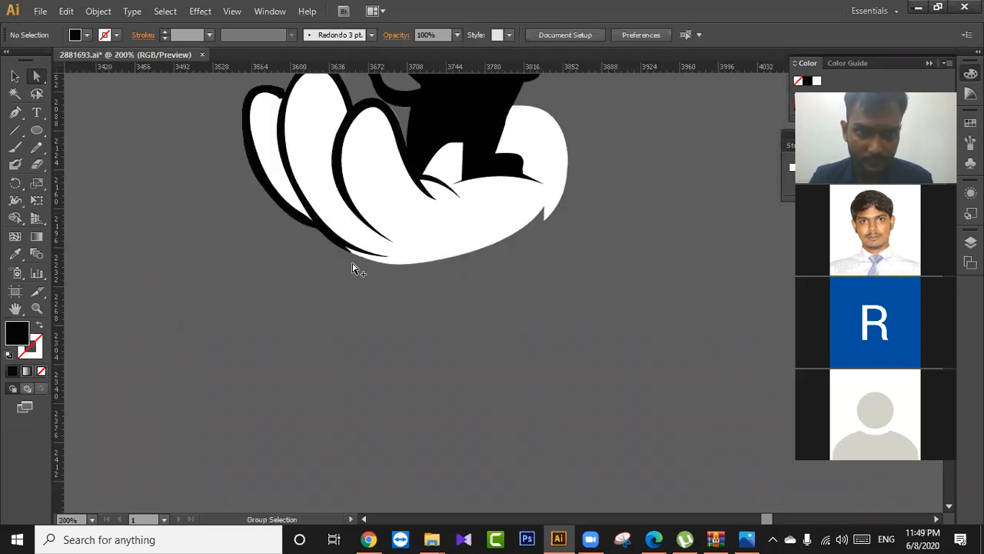
{"action": "scroll", "coordinate": [503, 236], "scroll_direction": "down", "scroll_amount": 2}
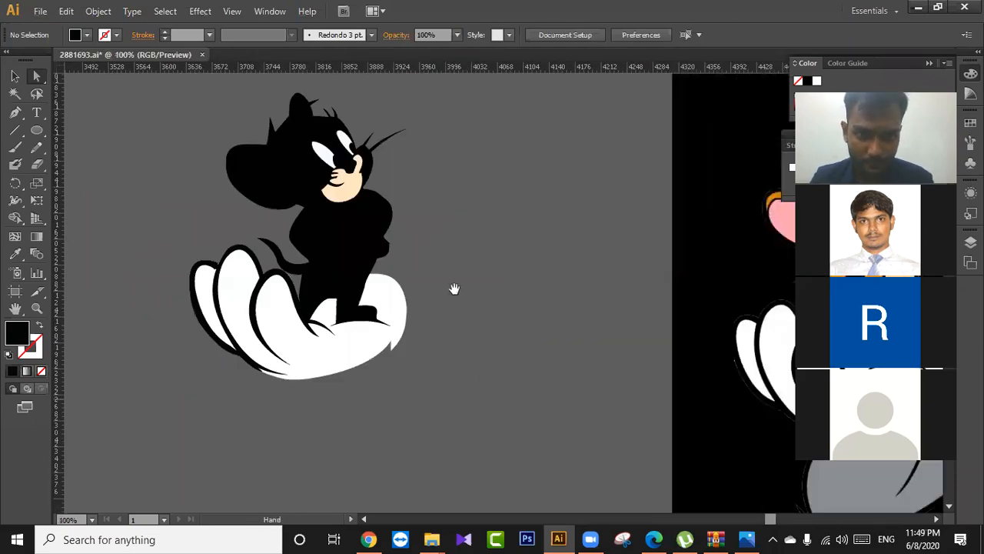
{"action": "scroll", "coordinate": [264, 219], "scroll_direction": "down", "scroll_amount": 1}
{"action": "key", "text": "v"}
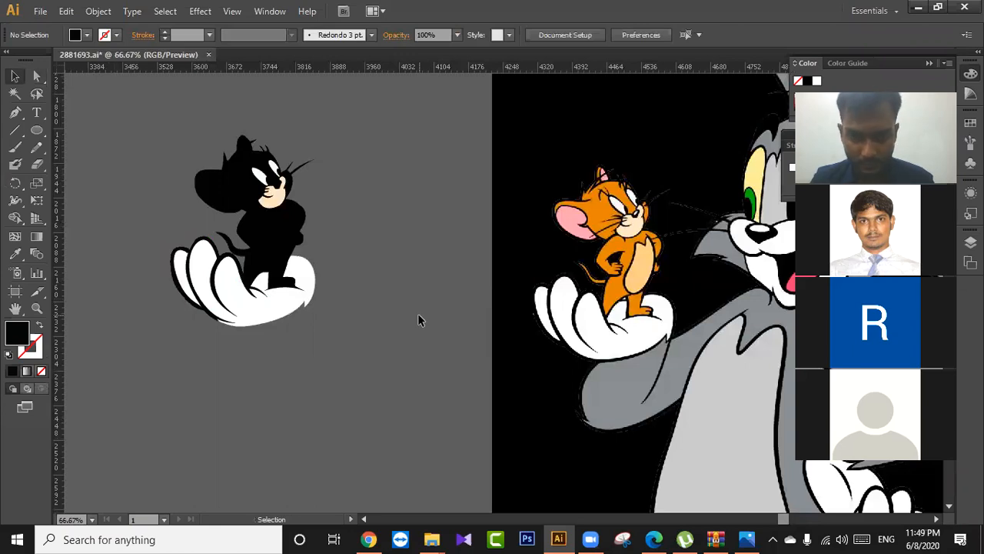
{"action": "left_click_drag", "start_coordinate": [563, 341], "coordinate": [513, 319]}
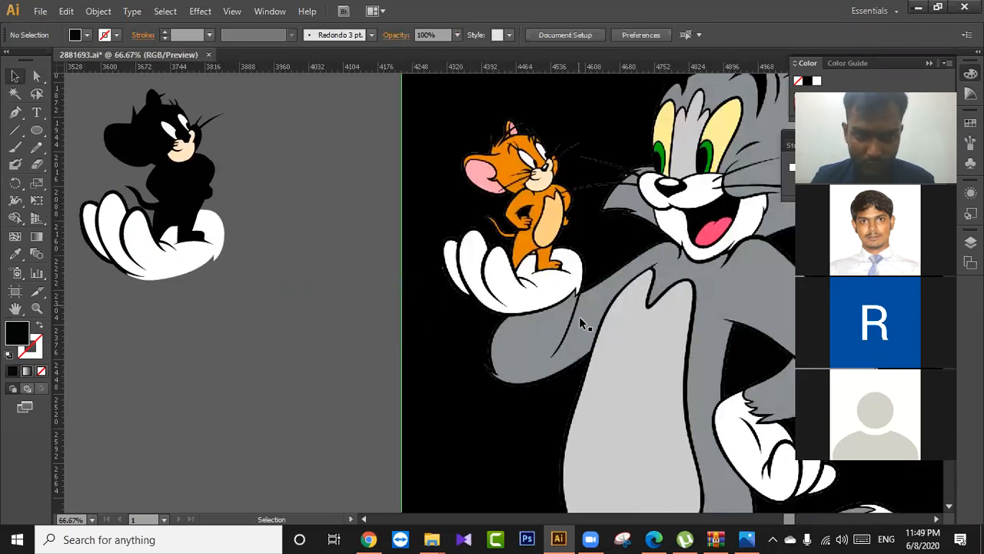
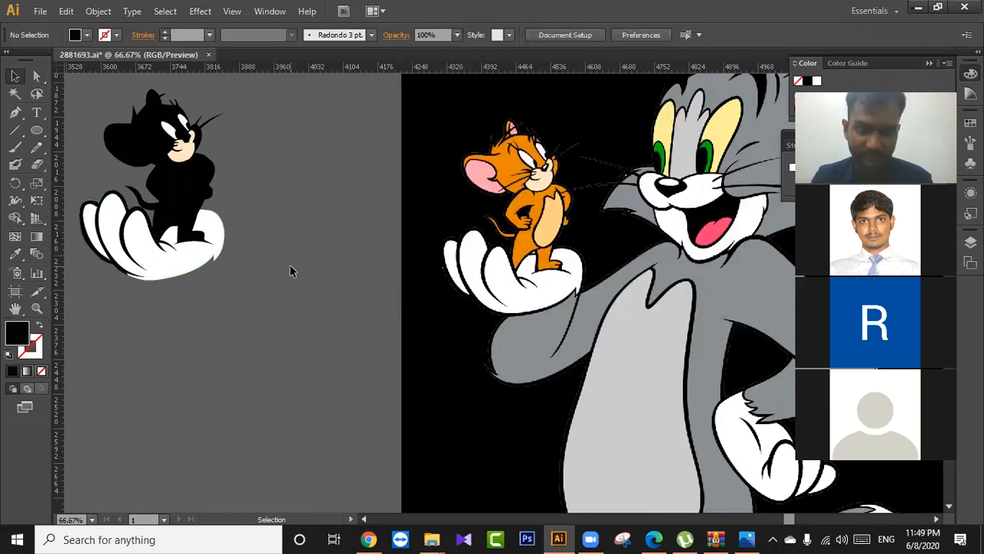
Draw a wide black-filled rectangle in the empty area below and to the left of the traced hand.
{"action": "scroll", "coordinate": [290, 265], "scroll_direction": "down", "scroll_amount": 1}
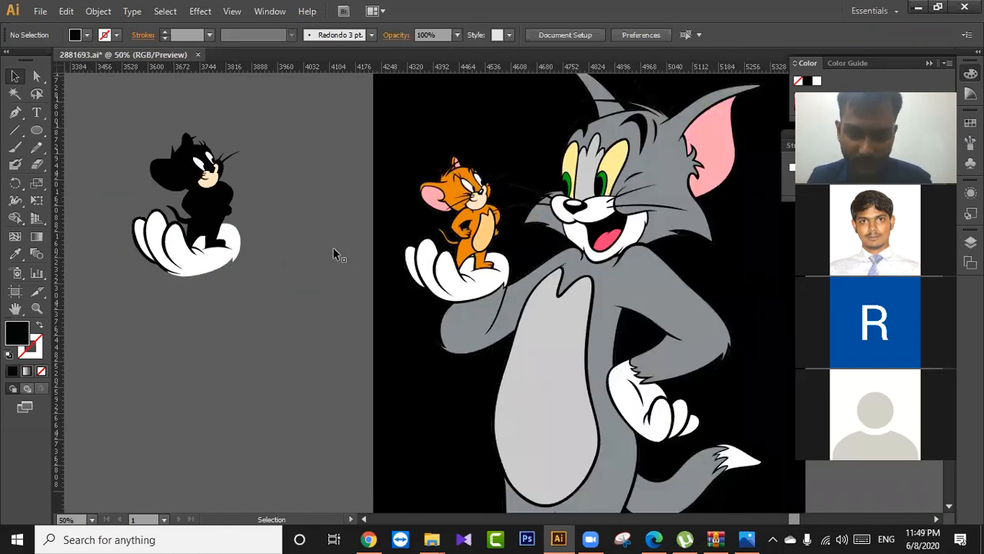
{"action": "scroll", "coordinate": [333, 249], "scroll_direction": "down", "scroll_amount": 1}
{"action": "left_click_drag", "start_coordinate": [334, 226], "coordinate": [532, 280]}
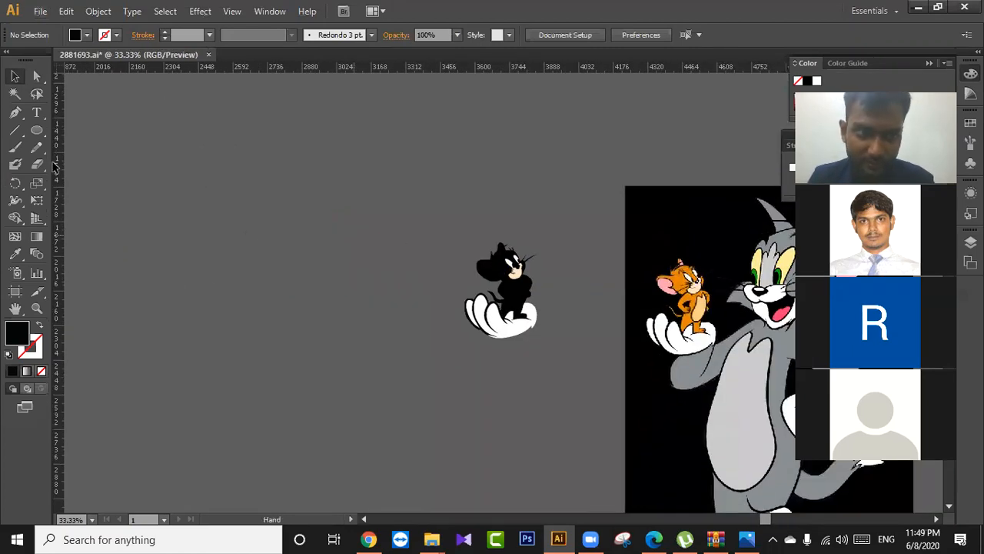
{"action": "left_click", "coordinate": [44, 129]}
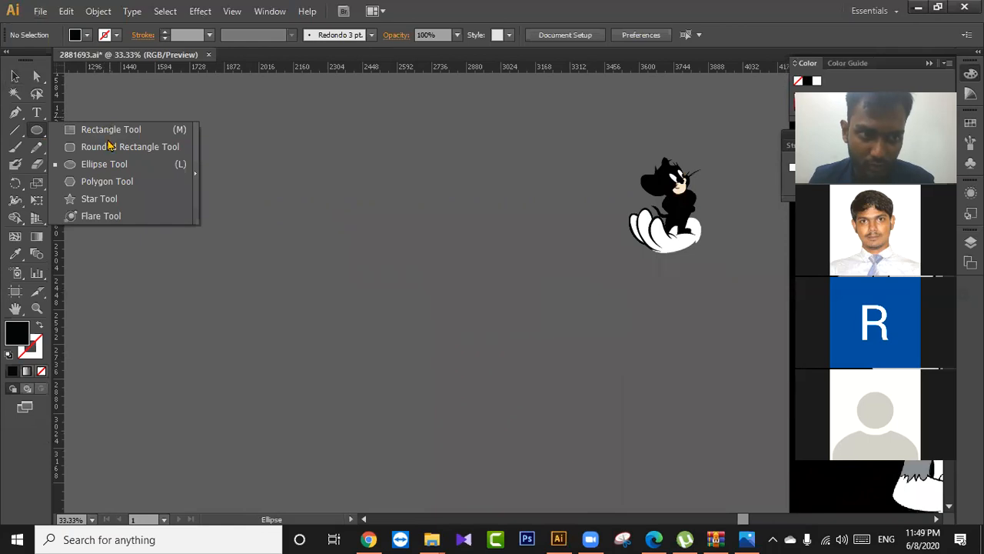
{"action": "left_click", "coordinate": [109, 137]}
{"action": "left_click_drag", "start_coordinate": [184, 200], "coordinate": [541, 270]}
{"action": "left_click", "coordinate": [17, 78]}
{"action": "left_click_drag", "start_coordinate": [337, 251], "coordinate": [328, 444]}
{"action": "left_click_drag", "start_coordinate": [328, 445], "coordinate": [387, 118]}
{"action": "left_click_drag", "start_coordinate": [386, 119], "coordinate": [376, 248]}
{"action": "left_click_drag", "start_coordinate": [377, 257], "coordinate": [356, 218]}
{"action": "left_click_drag", "start_coordinate": [262, 200], "coordinate": [254, 273]}
Draw a large ellipse overlapping the black rectangle with the Ellipse tool and fill it with the light blue swatch.
{"action": "left_click", "coordinate": [37, 129]}
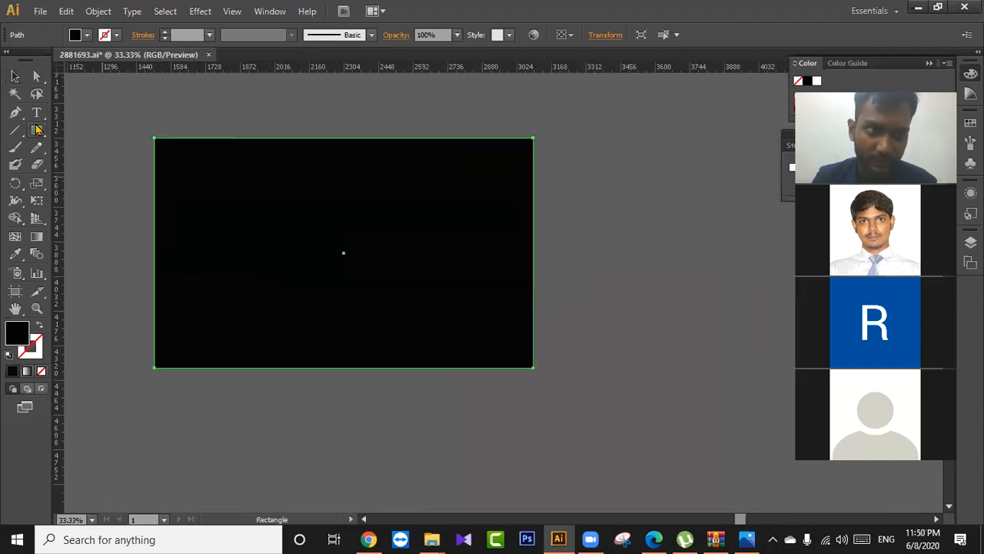
{"action": "left_click_drag", "start_coordinate": [37, 129], "coordinate": [121, 162]}
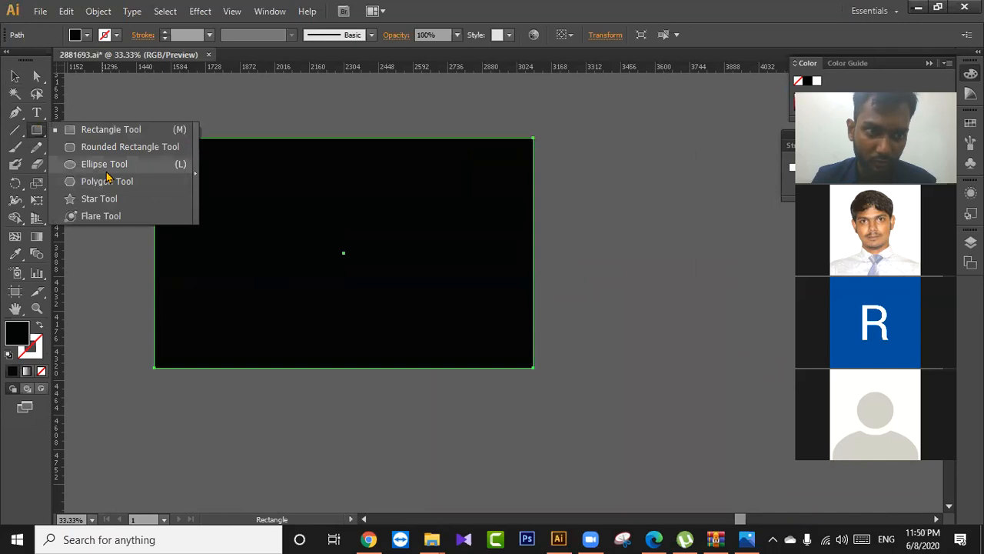
{"action": "scroll", "coordinate": [210, 204], "scroll_direction": "down", "scroll_amount": 2}
{"action": "left_click_drag", "start_coordinate": [226, 133], "coordinate": [463, 389]}
{"action": "key", "text": "v"}
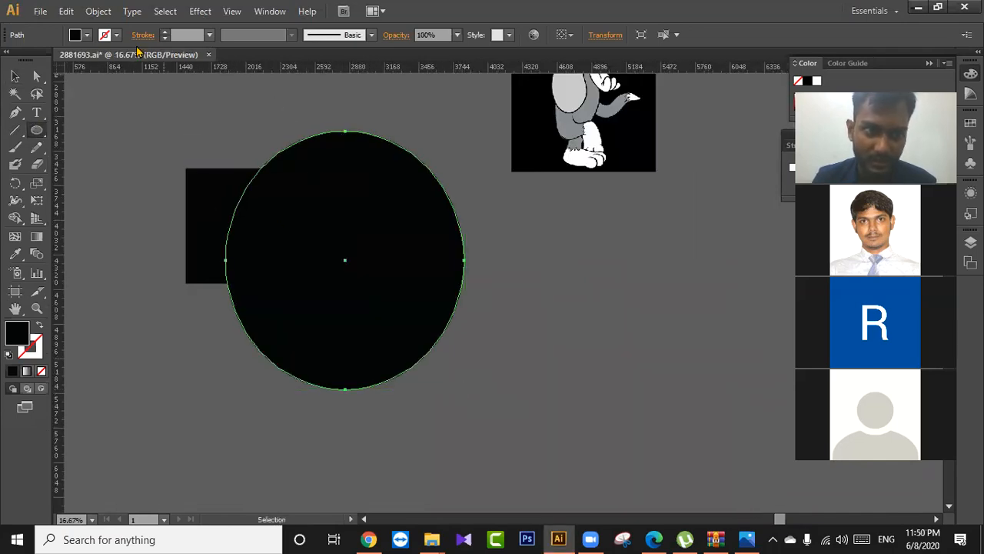
{"action": "left_click", "coordinate": [87, 36]}
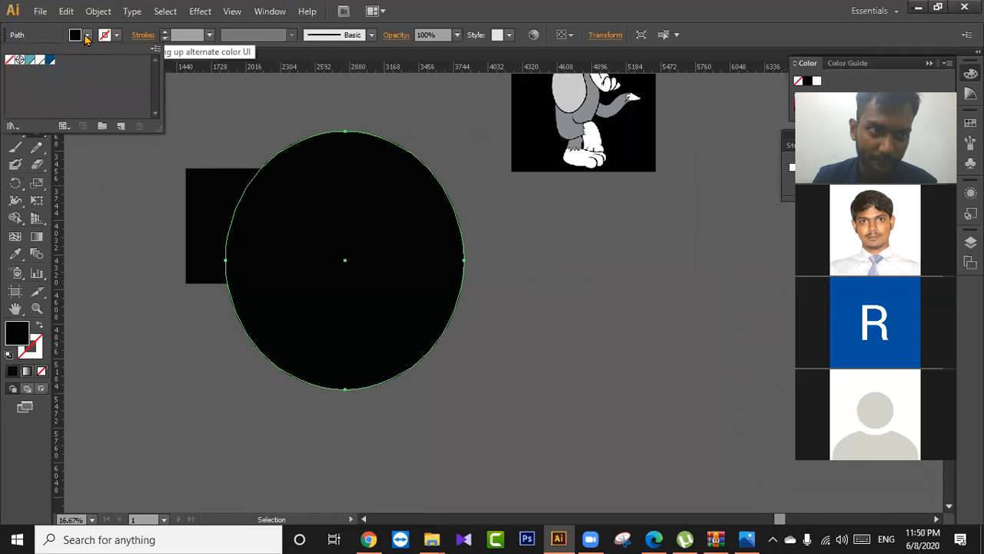
{"action": "left_click", "coordinate": [30, 59]}
{"action": "left_click", "coordinate": [427, 23]}
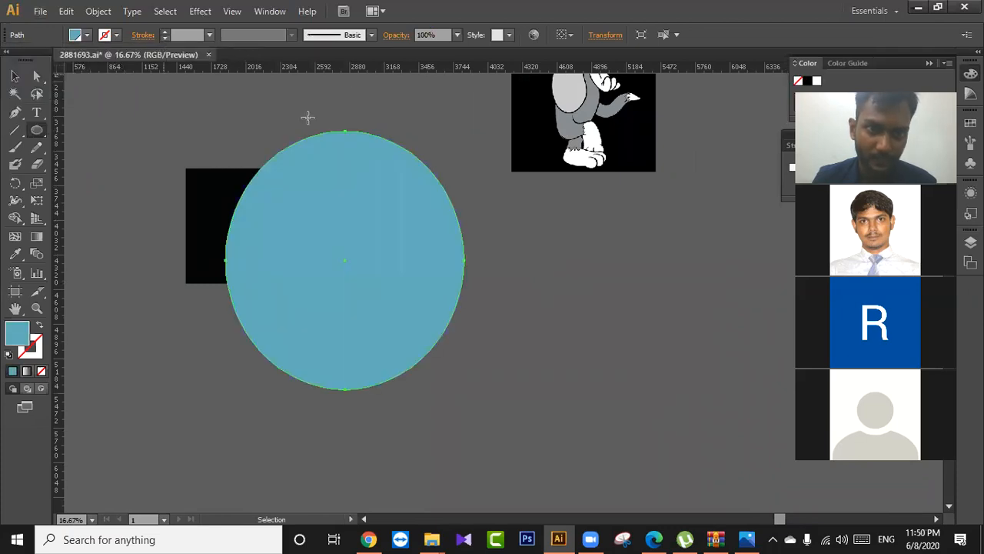
Move the blue ellipse down and to the right so it covers only the rectangle's right end, and deselect it.
{"action": "left_click", "coordinate": [15, 77]}
{"action": "left_click", "coordinate": [135, 134]}
{"action": "left_click_drag", "start_coordinate": [306, 221], "coordinate": [388, 271]}
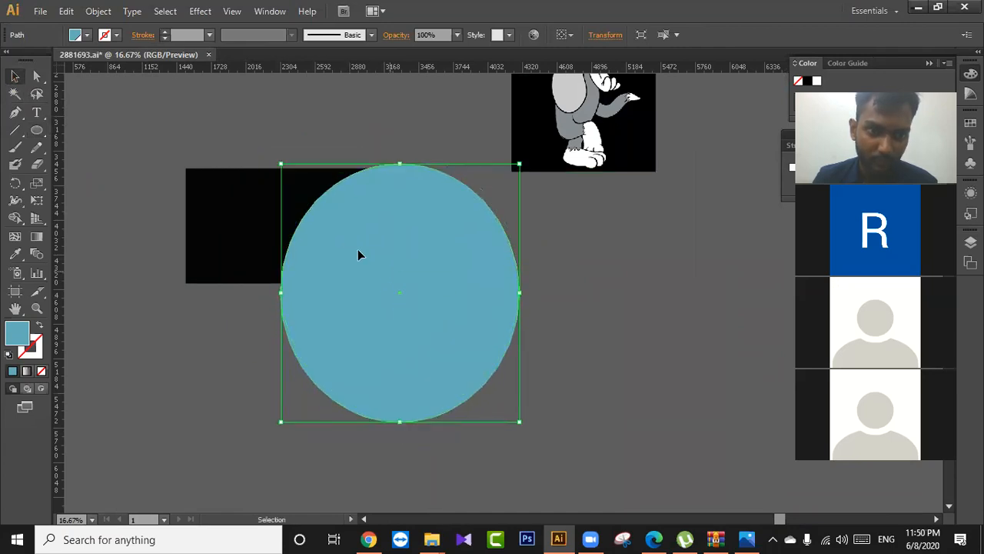
{"action": "left_click", "coordinate": [300, 183]}
{"action": "left_click", "coordinate": [269, 130]}
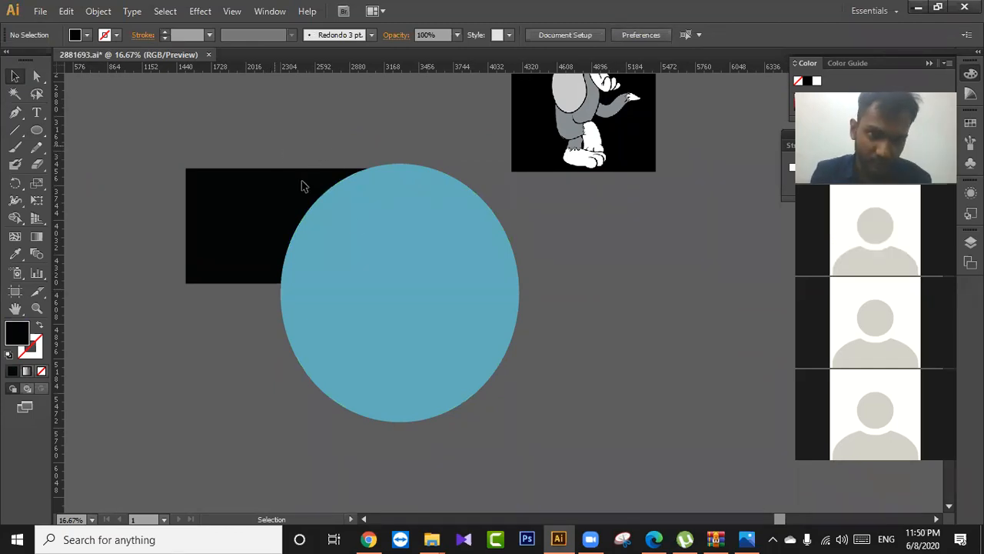
Select the rectangle and ellipse together and place two copies of the pair below the original, one at each side.
{"action": "key", "text": "ctrl+minus"}
{"action": "left_click_drag", "start_coordinate": [266, 98], "coordinate": [358, 185]}
{"action": "left_click_drag", "start_coordinate": [343, 144], "coordinate": [142, 388]}
{"action": "left_click_drag", "start_coordinate": [290, 101], "coordinate": [366, 194]}
{"action": "left_click_drag", "start_coordinate": [386, 222], "coordinate": [386, 221]}
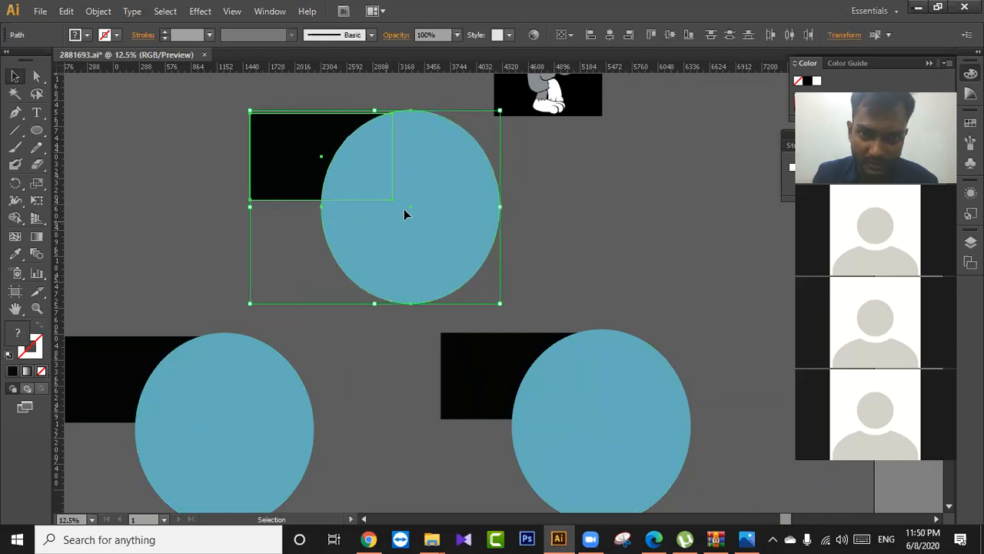
Divide the selected top rectangle and ellipse with the Pathfinder Divide operation and ungroup the resulting pieces.
{"action": "left_click", "coordinate": [261, 10]}
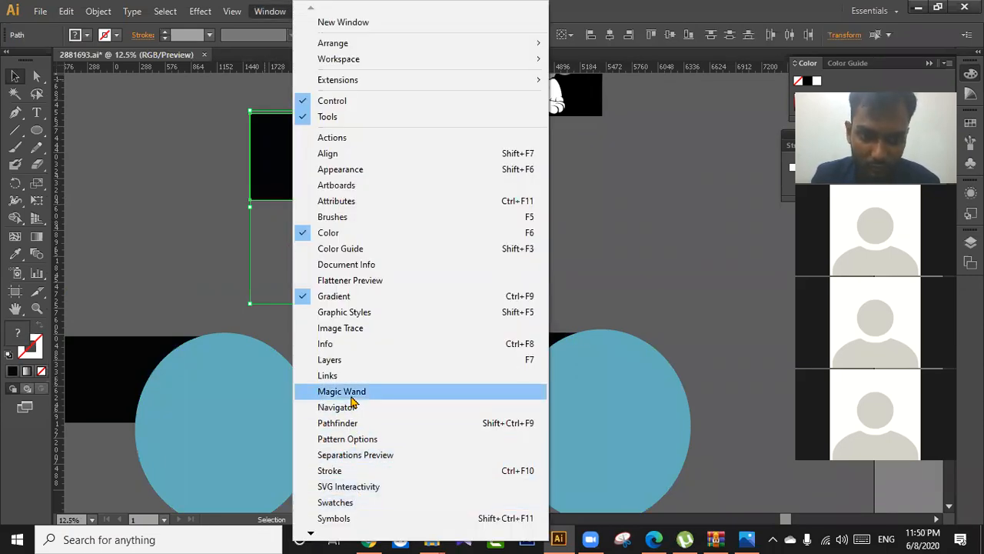
{"action": "left_click", "coordinate": [359, 425]}
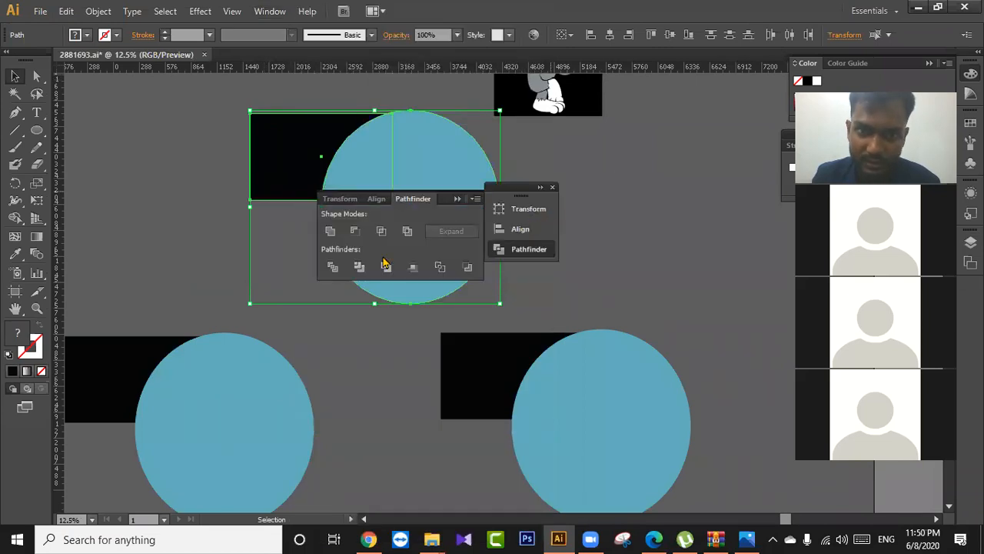
{"action": "left_click", "coordinate": [333, 266]}
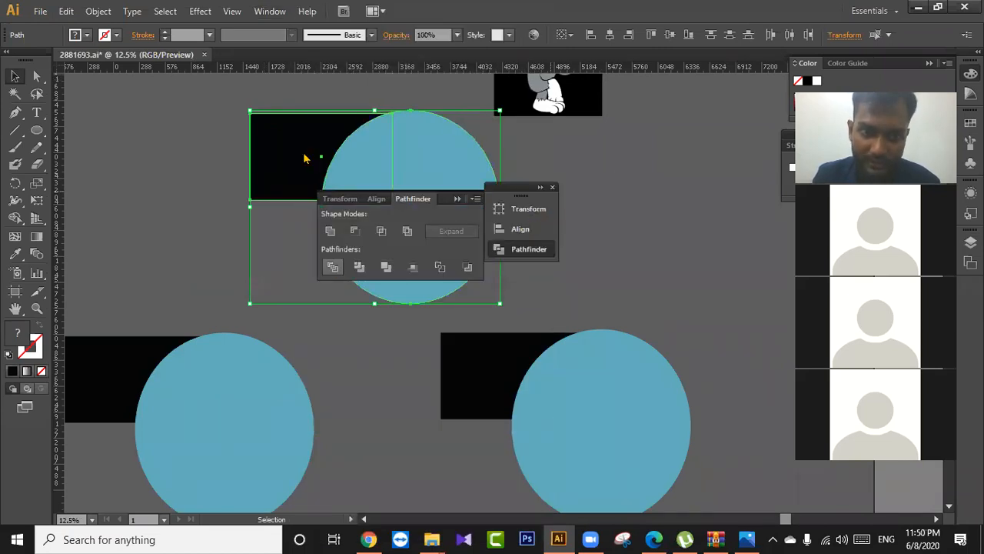
{"action": "right_click", "coordinate": [305, 157]}
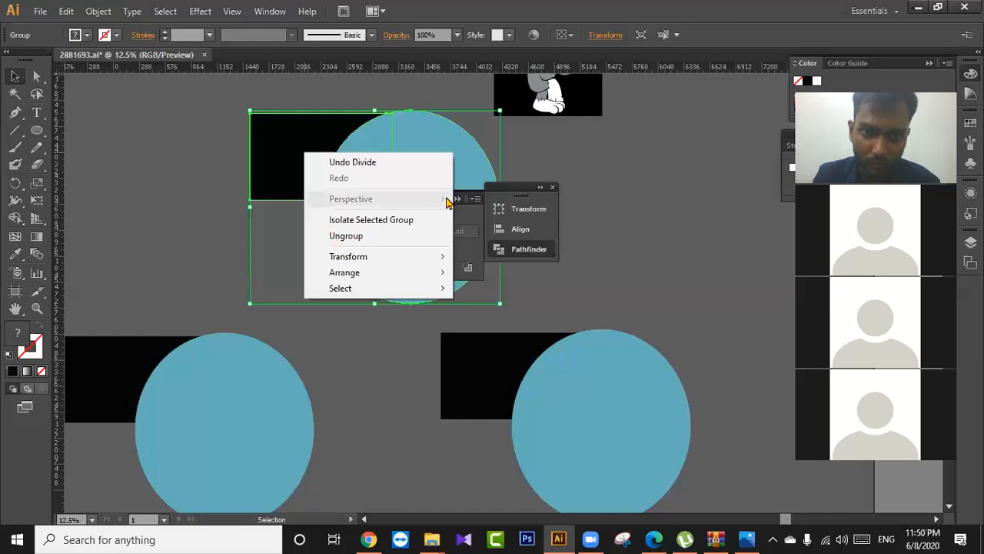
{"action": "left_click", "coordinate": [453, 198]}
{"action": "left_click", "coordinate": [541, 187]}
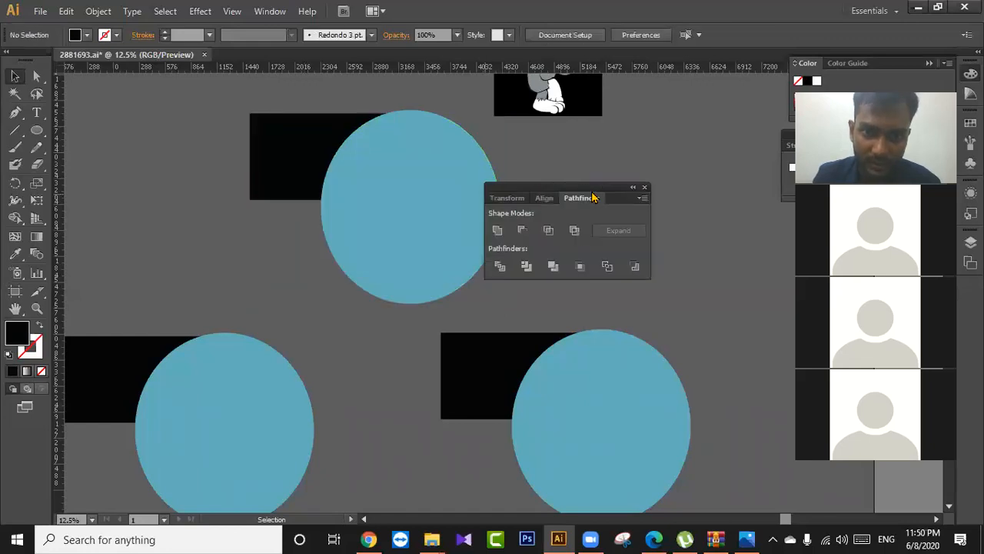
{"action": "left_click", "coordinate": [633, 189]}
Delete the ellipse portion outside the top rectangle and move the blue overlap piece to the right of the black piece.
{"action": "left_click_drag", "start_coordinate": [478, 237], "coordinate": [596, 253]}
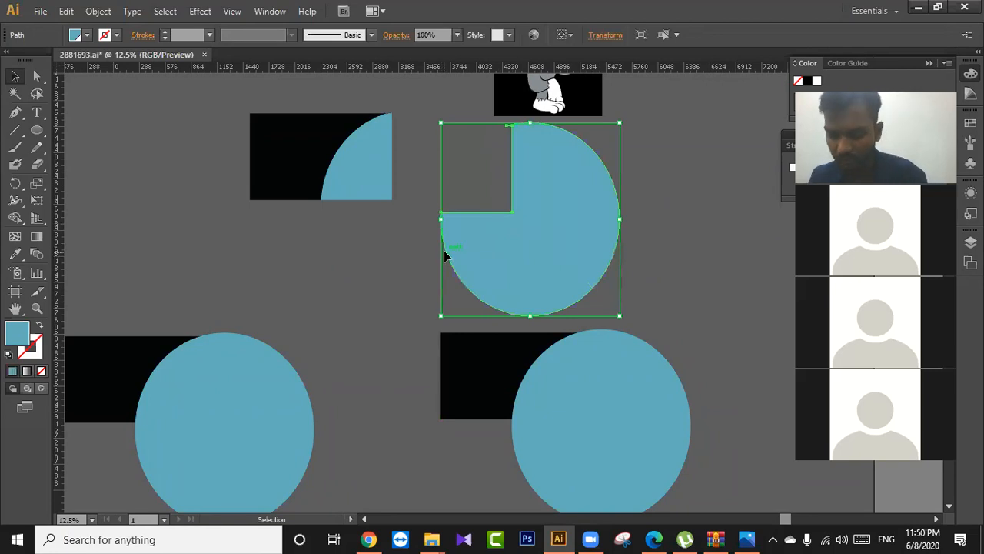
{"action": "key", "text": "Delete"}
{"action": "left_click_drag", "start_coordinate": [380, 178], "coordinate": [417, 197]}
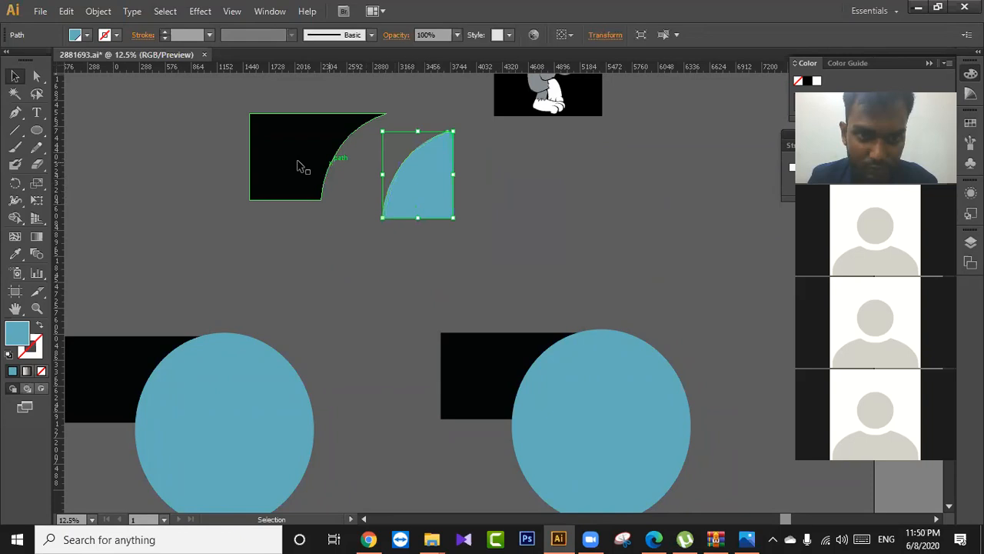
Move the top black piece slightly downward and undo the latest moves.
{"action": "left_click_drag", "start_coordinate": [300, 166], "coordinate": [310, 196]}
{"action": "key", "text": "a"}
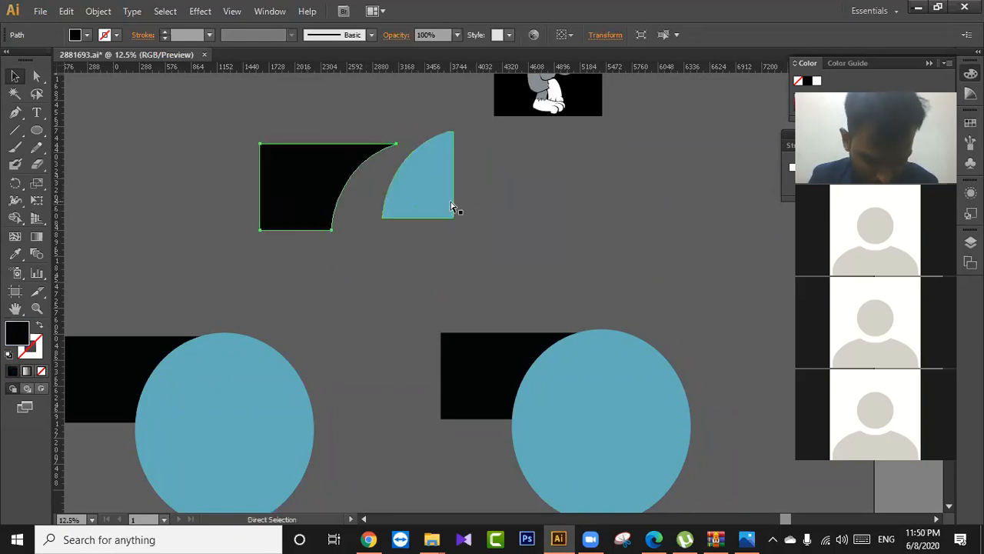
{"action": "key", "text": "ctrl+z"}
{"action": "key", "text": "v"}
{"action": "key", "text": "ctrl+z"}
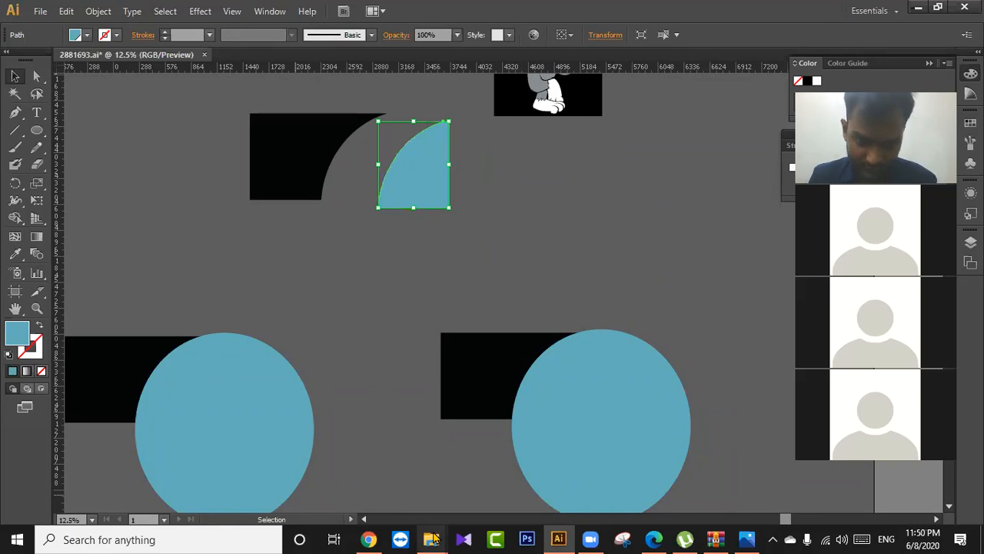
Remove the ellipse portion outside the rectangle in the lower-left pair with the Shape Builder tool.
{"action": "left_click_drag", "start_coordinate": [377, 341], "coordinate": [474, 242]}
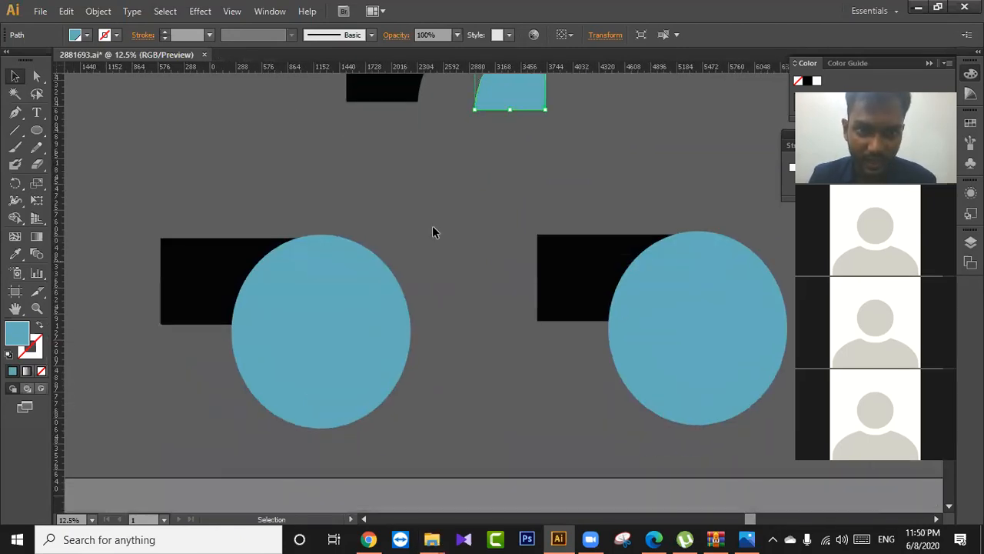
{"action": "left_click_drag", "start_coordinate": [431, 217], "coordinate": [431, 280]}
{"action": "left_click_drag", "start_coordinate": [259, 270], "coordinate": [323, 367]}
{"action": "left_click", "coordinate": [21, 224]}
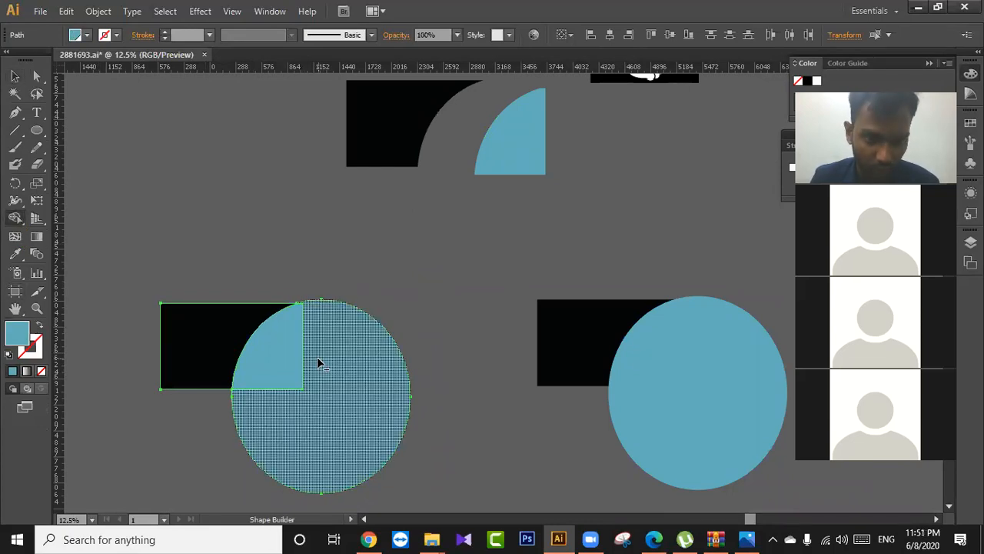
{"action": "left_click", "coordinate": [322, 365], "text": "alt"}
Separate the lower-left pieces by moving the blue overlap piece down and right and the black rectangle up.
{"action": "left_click", "coordinate": [14, 75]}
{"action": "left_click", "coordinate": [98, 184]}
{"action": "left_click_drag", "start_coordinate": [280, 374], "coordinate": [370, 410]}
{"action": "left_click_drag", "start_coordinate": [277, 354], "coordinate": [277, 282]}
{"action": "left_click", "coordinate": [396, 298]}
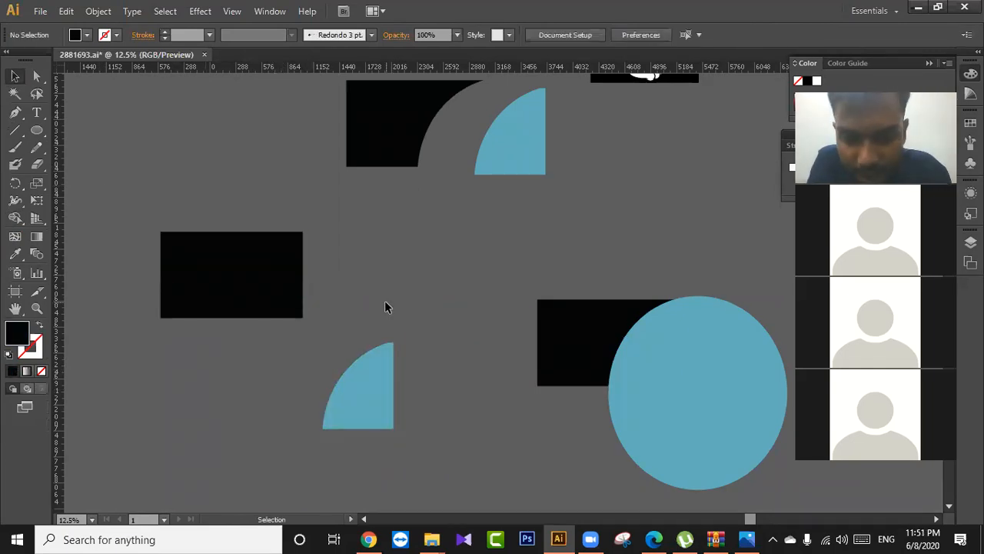
Merge the lower-right rectangle and ellipse into one black shape with the Shape Builder tool and undo the merge.
{"action": "left_click_drag", "start_coordinate": [430, 301], "coordinate": [203, 216]}
{"action": "left_click_drag", "start_coordinate": [390, 272], "coordinate": [367, 262]}
{"action": "left_click_drag", "start_coordinate": [336, 166], "coordinate": [511, 361]}
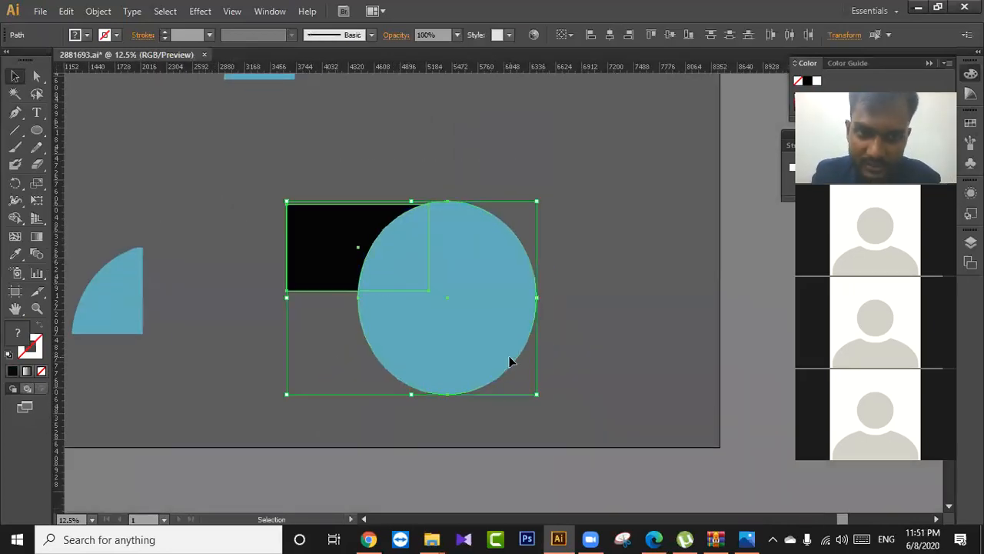
{"action": "left_click", "coordinate": [16, 217]}
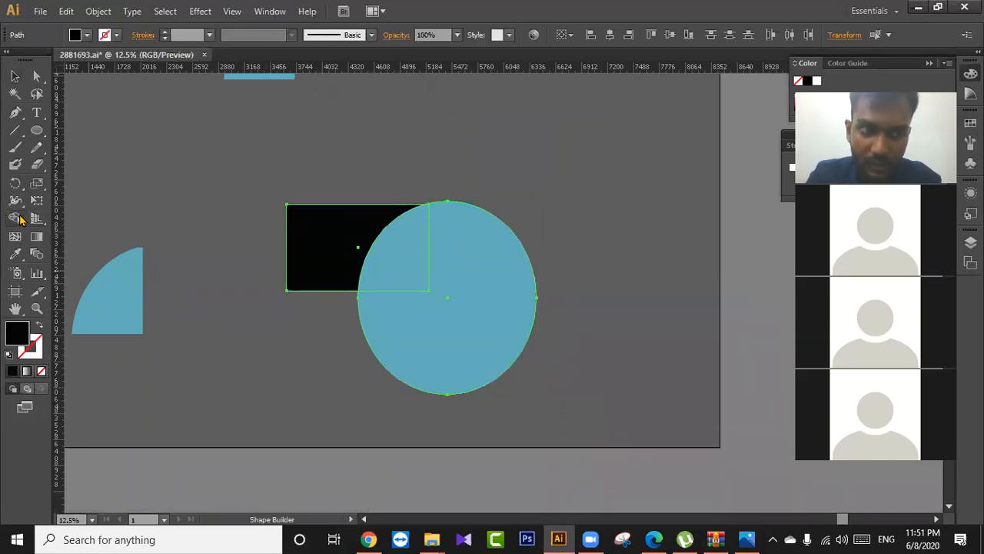
{"action": "left_click", "coordinate": [20, 219]}
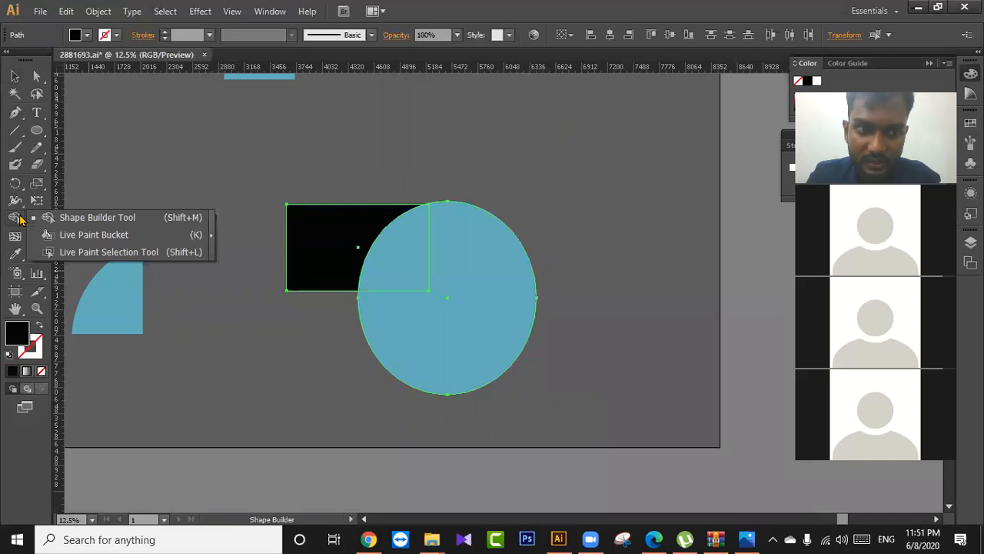
{"action": "left_click", "coordinate": [93, 218]}
{"action": "mouse_move", "coordinate": [289, 157]}
{"action": "left_mouse_down"}
{"action": "mouse_move", "coordinate": [401, 259]}
{"action": "mouse_move", "coordinate": [430, 317]}
{"action": "left_mouse_up"}
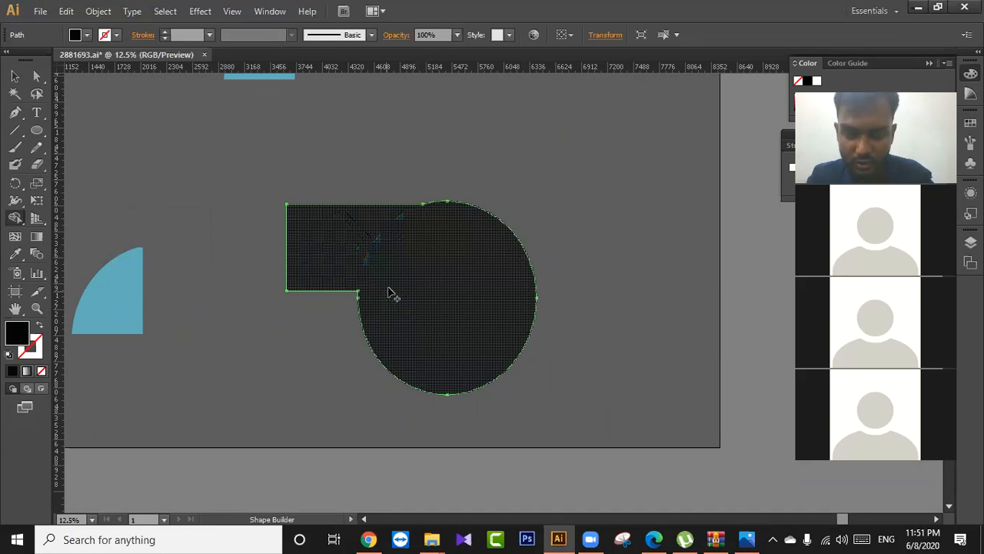
{"action": "key", "text": "ctrl+z"}
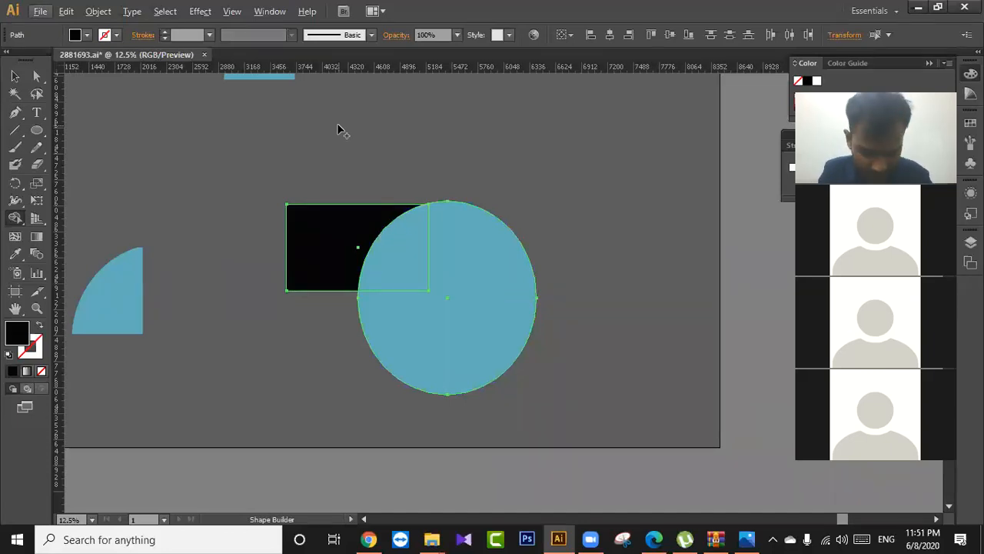
Combine regions across the lower-right rectangle and its overlap with the ellipse using Shape Builder, and undo the change.
{"action": "left_click", "coordinate": [360, 246]}
{"action": "left_click_drag", "start_coordinate": [359, 246], "coordinate": [413, 257]}
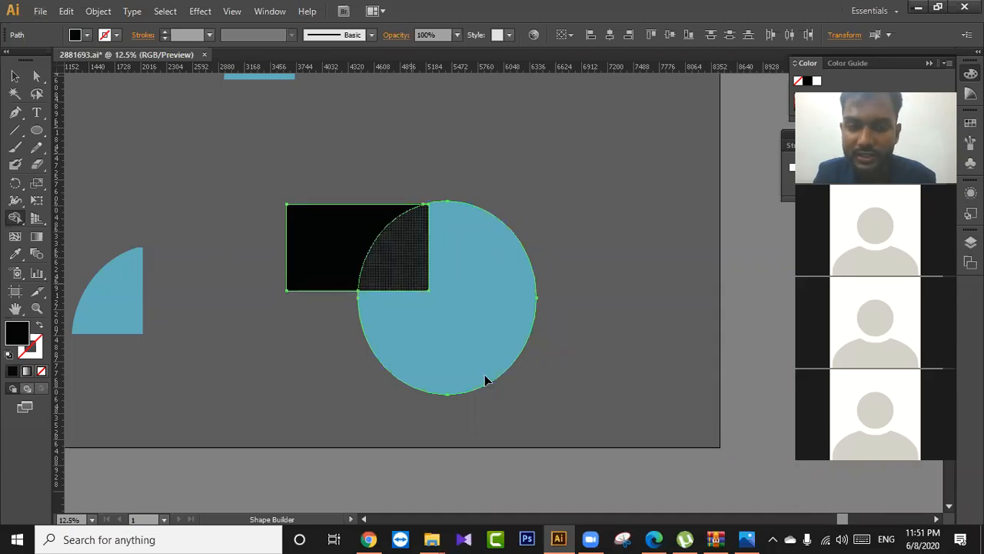
{"action": "key", "text": "ctrl+z"}
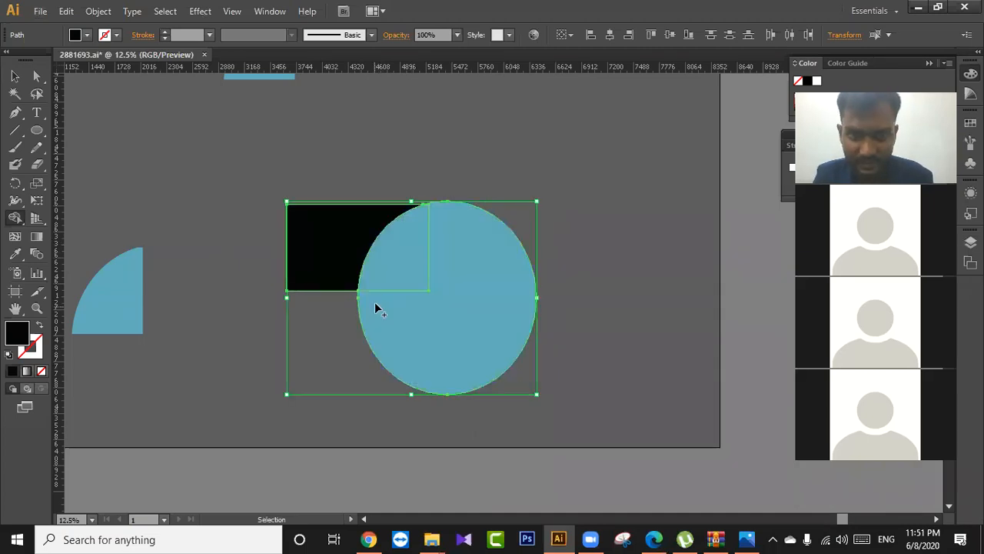
Remove the lower-right ellipse's portion outside the rectangle and move the blue and black overlap pieces away from the remaining black shape.
{"action": "left_click", "coordinate": [476, 296], "text": "alt"}
{"action": "key", "text": "v"}
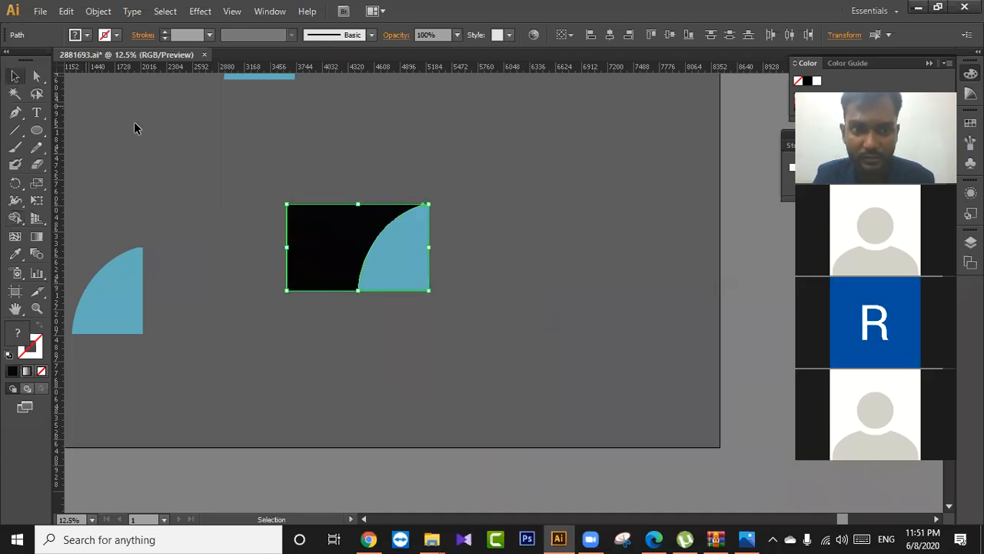
{"action": "left_click", "coordinate": [136, 128]}
{"action": "left_click_drag", "start_coordinate": [410, 270], "coordinate": [518, 334]}
{"action": "left_click", "coordinate": [380, 164]}
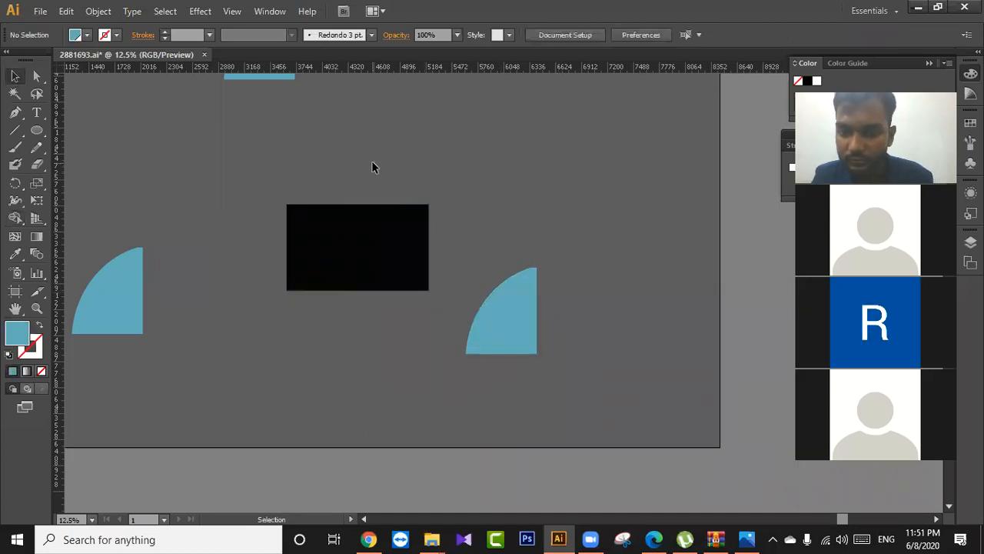
{"action": "left_click_drag", "start_coordinate": [393, 253], "coordinate": [615, 229]}
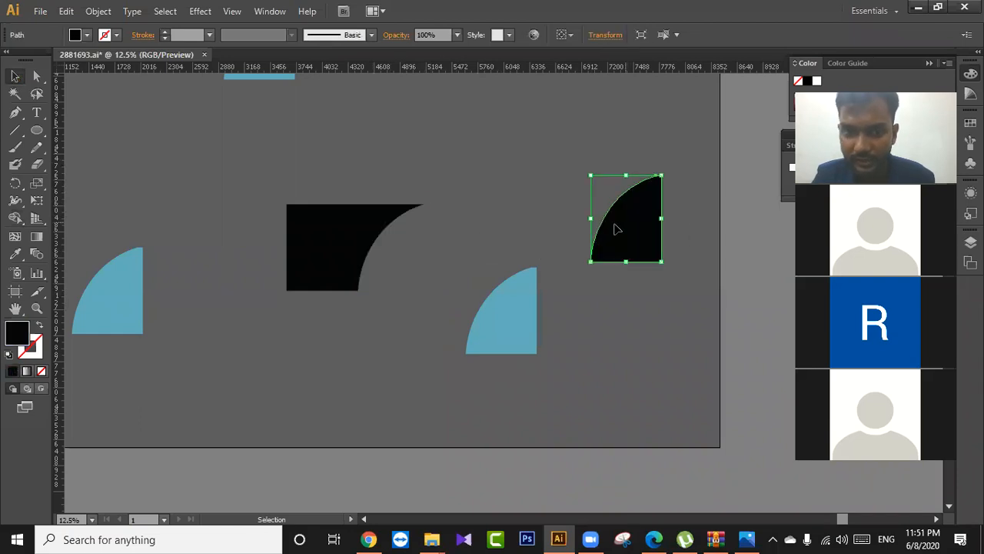
Undo the piece moves and the Shape Builder cuts until both lower rectangle and ellipse pairs are whole again.
{"action": "key", "text": "a"}
{"action": "key", "text": "ctrl+z"}
{"action": "key", "text": "ctrl+z"}
{"action": "key", "text": "ctrl+z"}
{"action": "key", "text": "ctrl+z"}
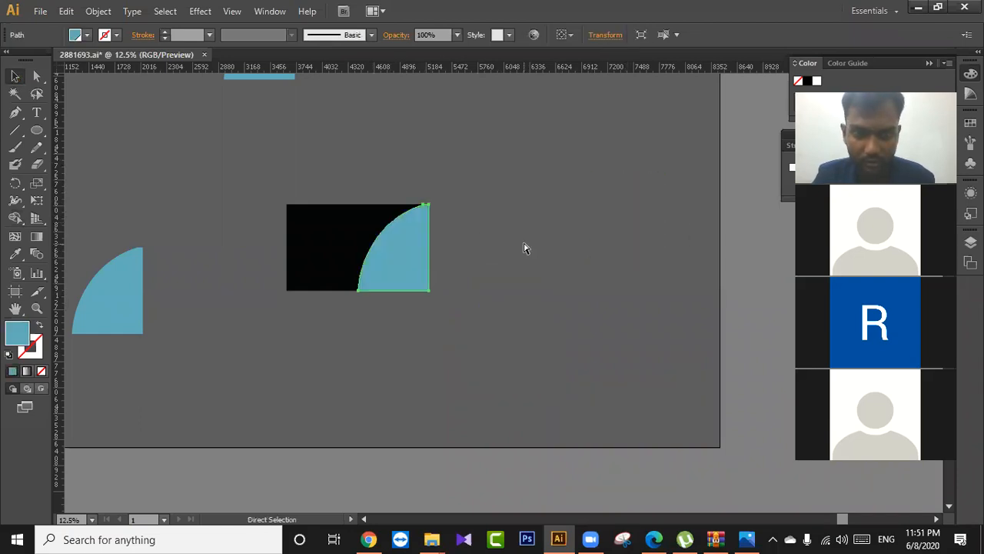
{"action": "key", "text": "ctrl+z"}
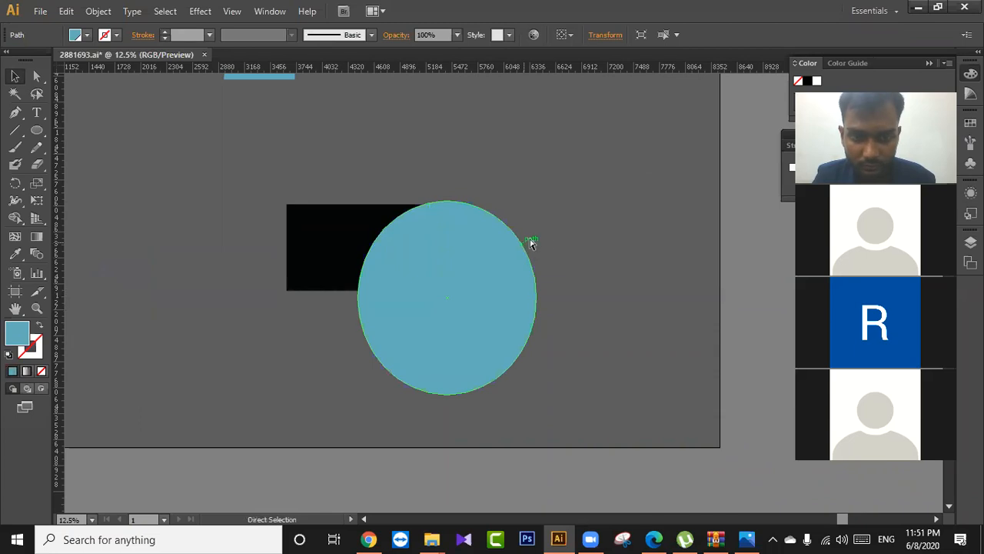
{"action": "key", "text": "ctrl+z"}
Review the whole artboard, including the Tom and Jerry artwork, the orange shape and the rectangle and ellipse pairs.
{"action": "left_click_drag", "start_coordinate": [584, 359], "coordinate": [553, 209]}
{"action": "left_click", "coordinate": [485, 227]}
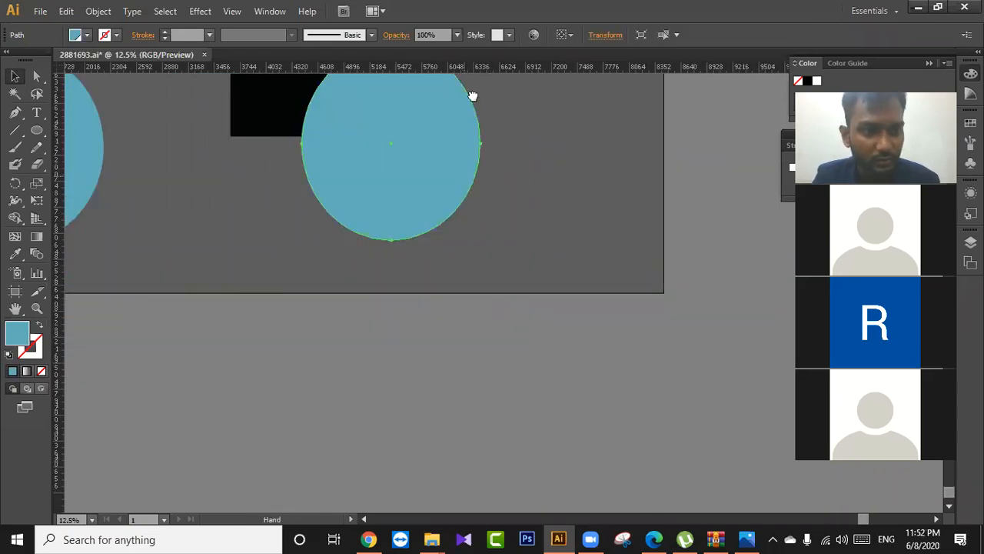
{"action": "scroll", "coordinate": [554, 200], "scroll_direction": "down", "scroll_amount": 3}
{"action": "left_click_drag", "start_coordinate": [589, 275], "coordinate": [516, 195]}
{"action": "scroll", "coordinate": [423, 220], "scroll_direction": "up", "scroll_amount": 1}
{"action": "scroll", "coordinate": [424, 221], "scroll_direction": "down", "scroll_amount": 2}
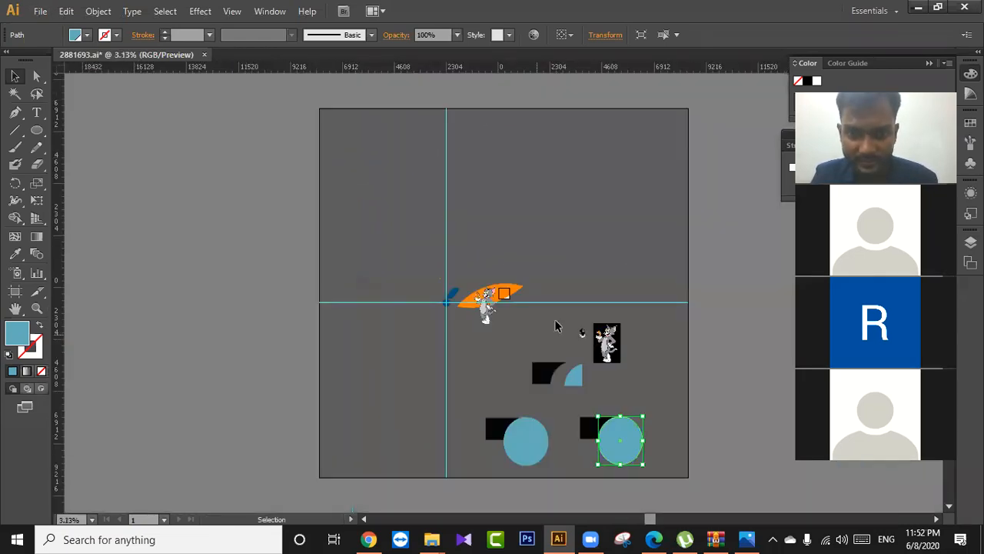
{"action": "left_click_drag", "start_coordinate": [537, 303], "coordinate": [544, 248]}
{"action": "scroll", "coordinate": [502, 238], "scroll_direction": "up", "scroll_amount": 3}
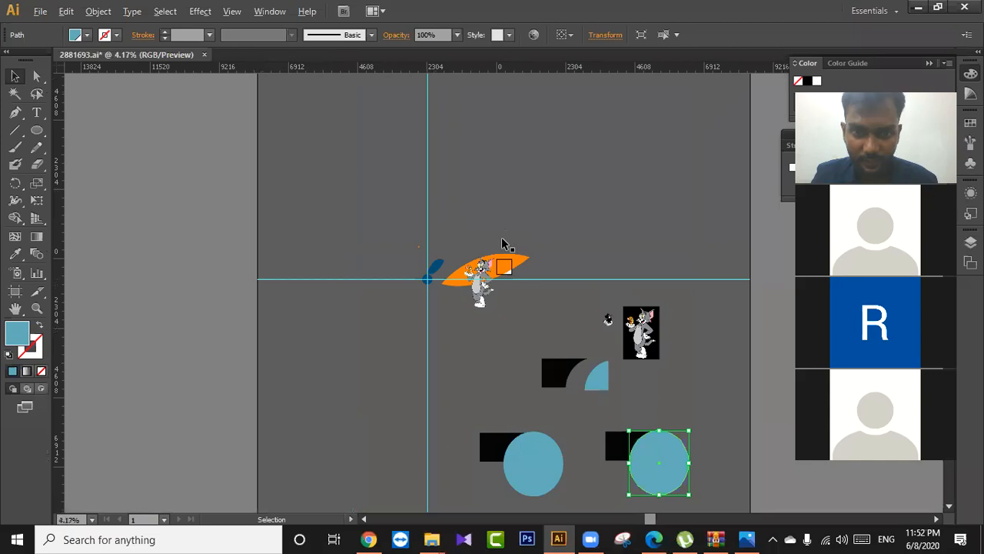
{"action": "scroll", "coordinate": [503, 204], "scroll_direction": "down", "scroll_amount": 1}
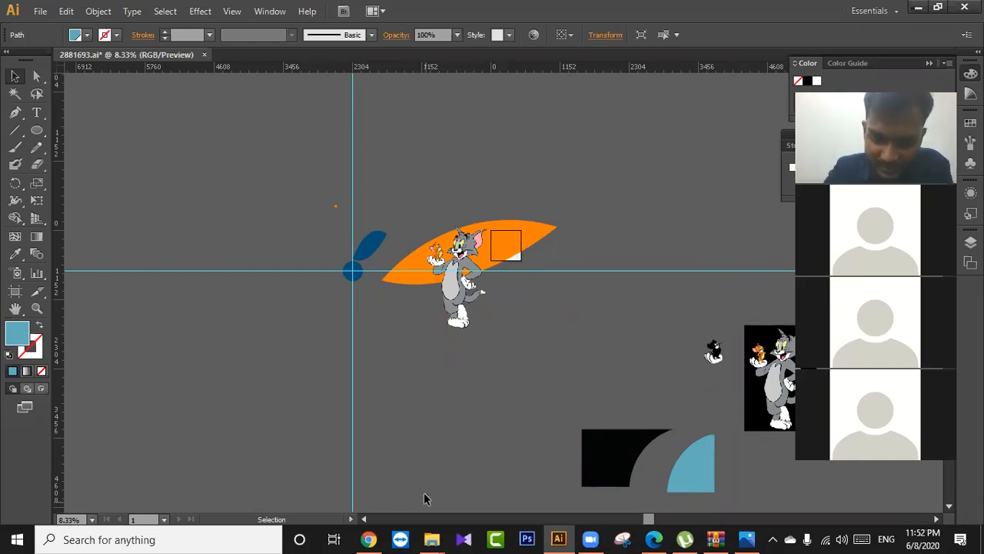
Switch to Chrome, search Google Images for "letter head design" and browse the letterhead examples.
{"action": "left_click", "coordinate": [370, 540]}
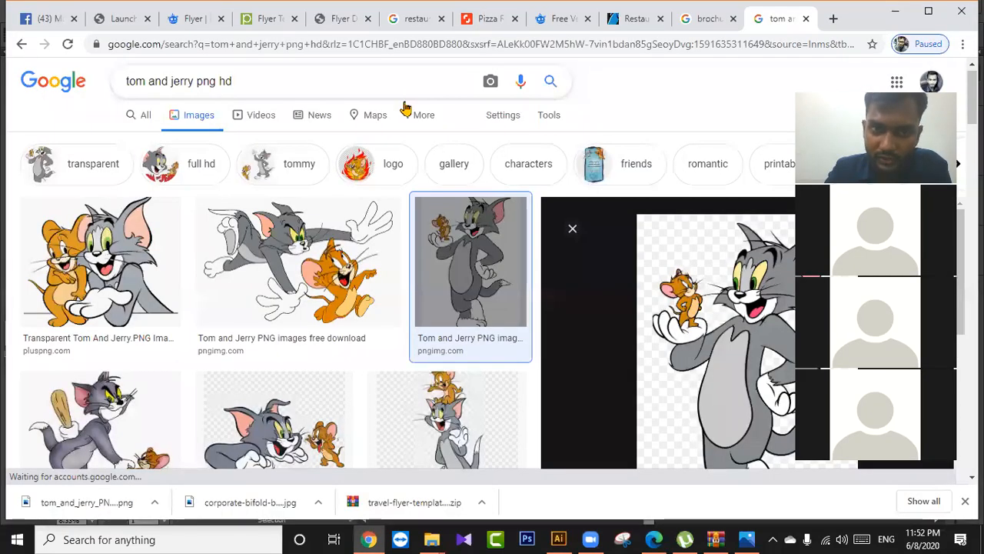
{"action": "triple_click", "coordinate": [298, 82]}
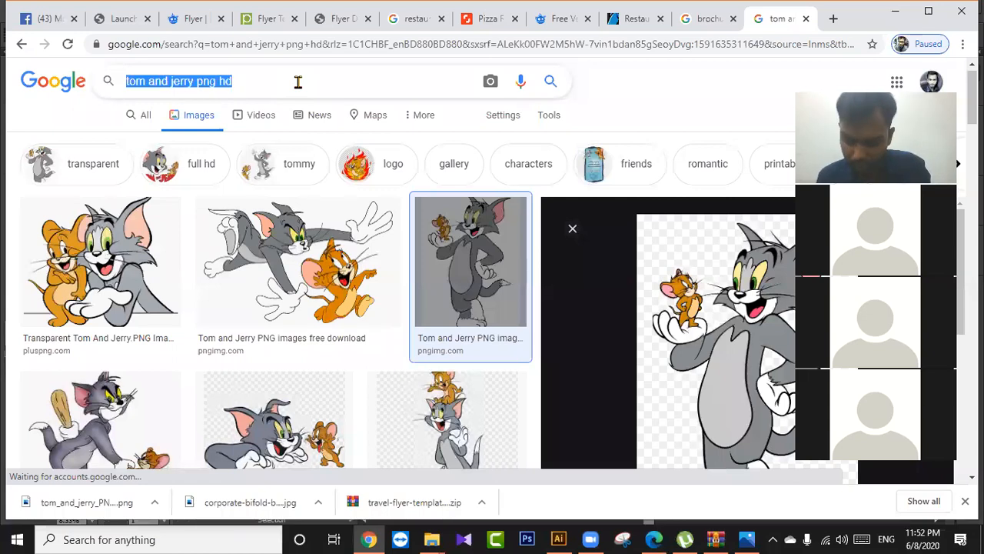
{"action": "type", "text": "l"}
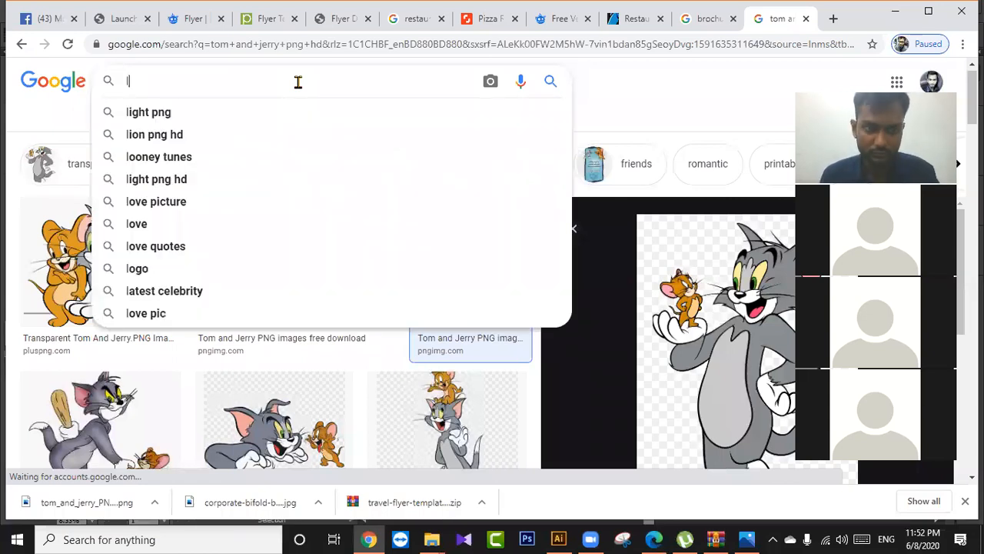
{"action": "type", "text": "ette"}
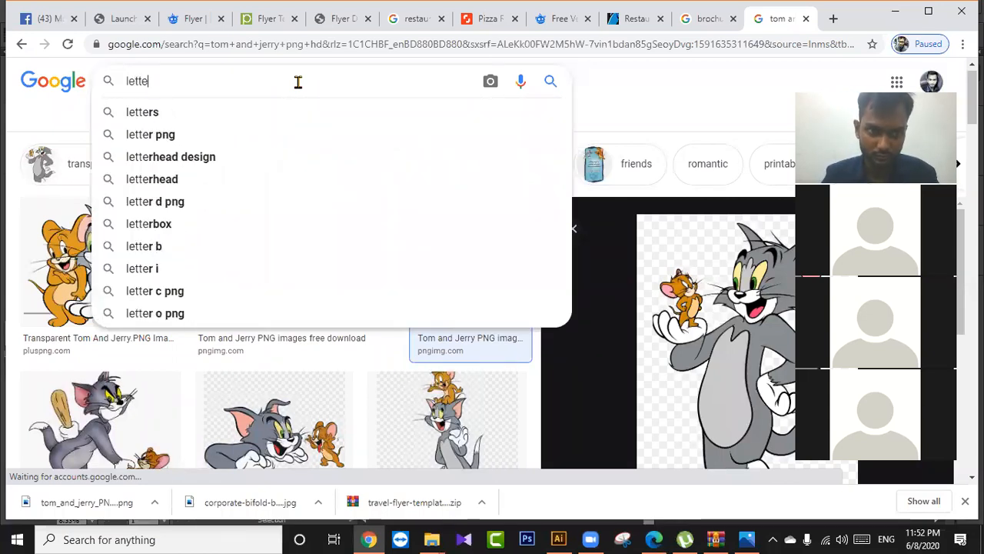
{"action": "type", "text": "r "}
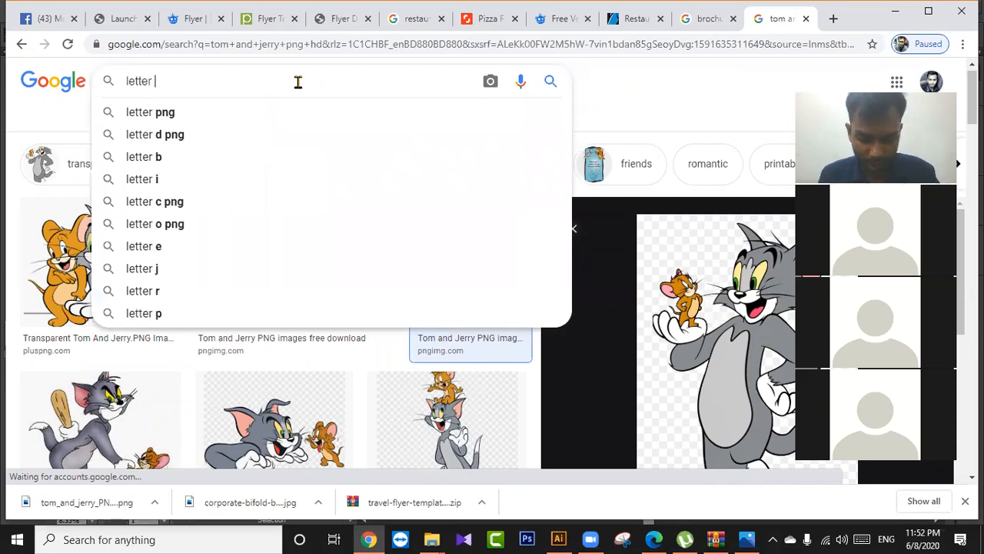
{"action": "type", "text": "h"}
{"action": "key", "text": "Down"}
{"action": "key", "text": "Down"}
{"action": "key", "text": "Down"}
{"action": "key", "text": "Return"}
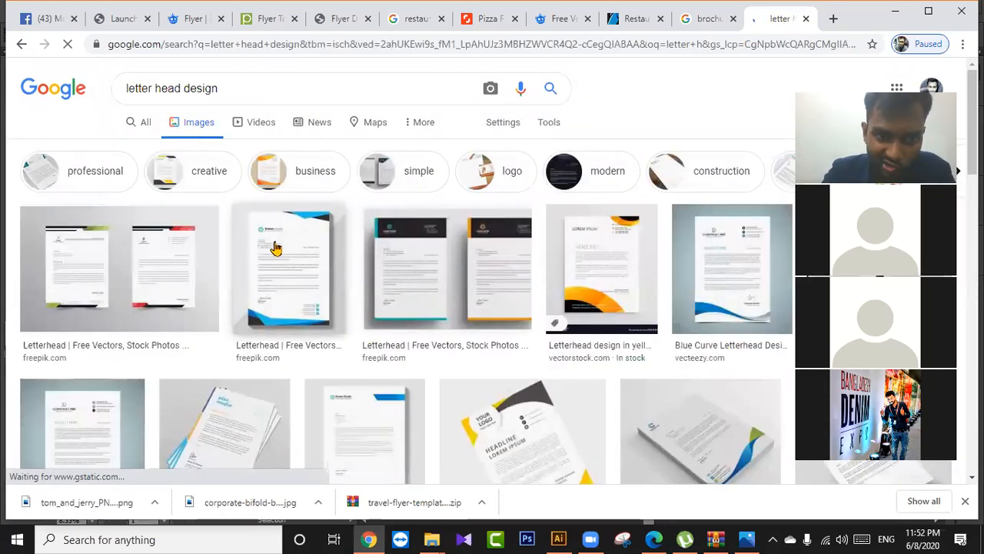
{"action": "scroll", "coordinate": [277, 244], "scroll_direction": "down", "scroll_amount": 1}
{"action": "scroll", "coordinate": [477, 252], "scroll_direction": "down", "scroll_amount": 2}
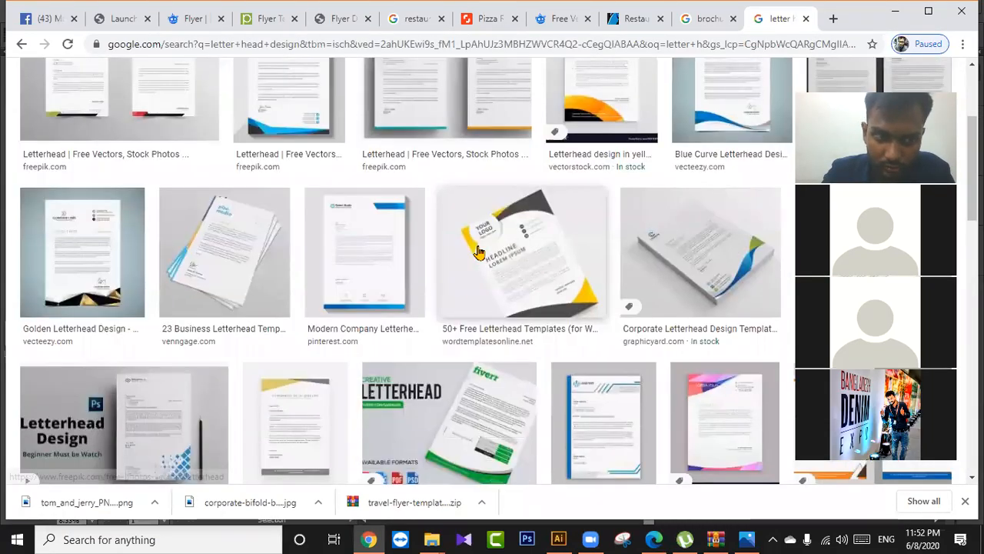
Preview the Blue Curve letterhead from Vecteezy and browse its related images and further letterhead results for design ideas.
{"action": "scroll", "coordinate": [638, 149], "scroll_direction": "down", "scroll_amount": 1}
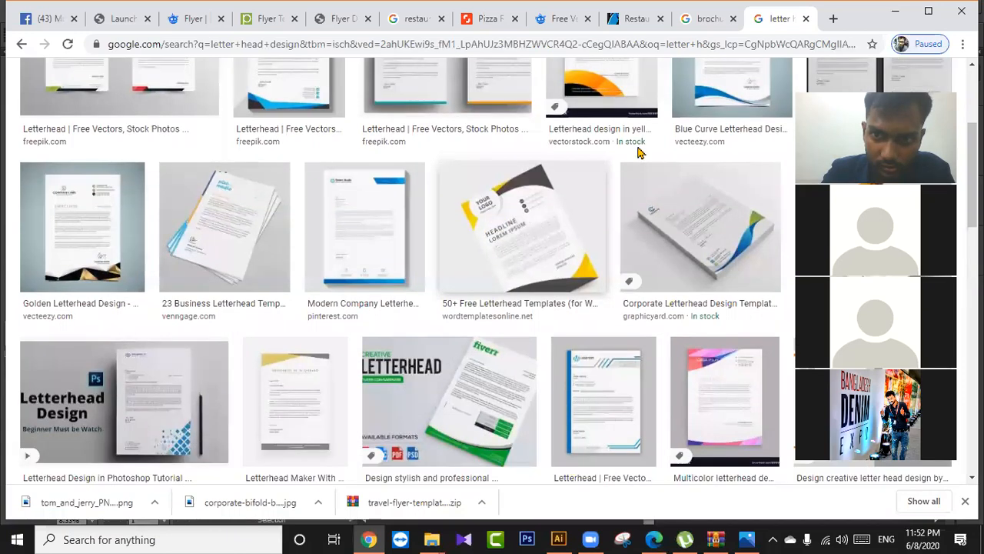
{"action": "left_click", "coordinate": [719, 93]}
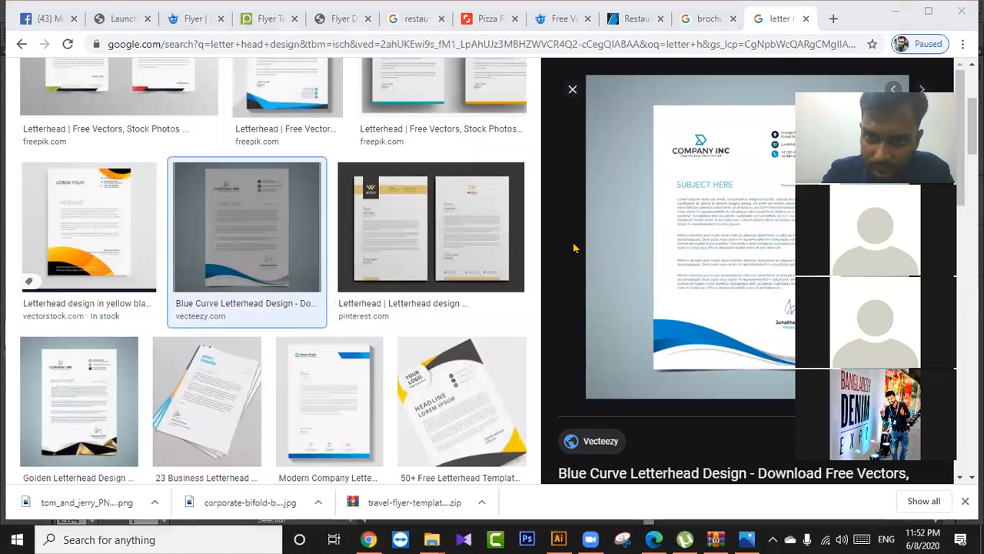
{"action": "scroll", "coordinate": [619, 250], "scroll_direction": "down", "scroll_amount": 2}
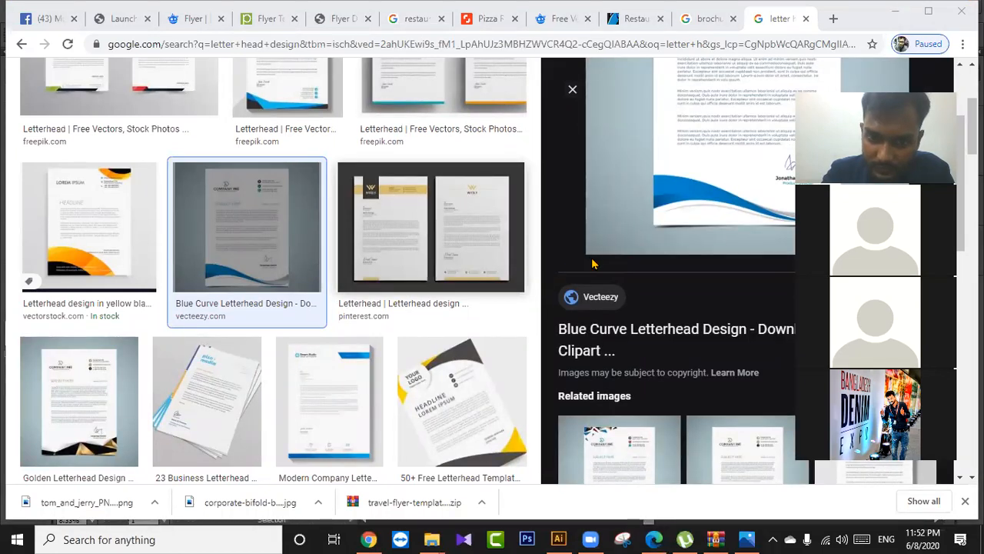
{"action": "scroll", "coordinate": [630, 260], "scroll_direction": "down", "scroll_amount": 2}
{"action": "scroll", "coordinate": [630, 260], "scroll_direction": "down", "scroll_amount": 3}
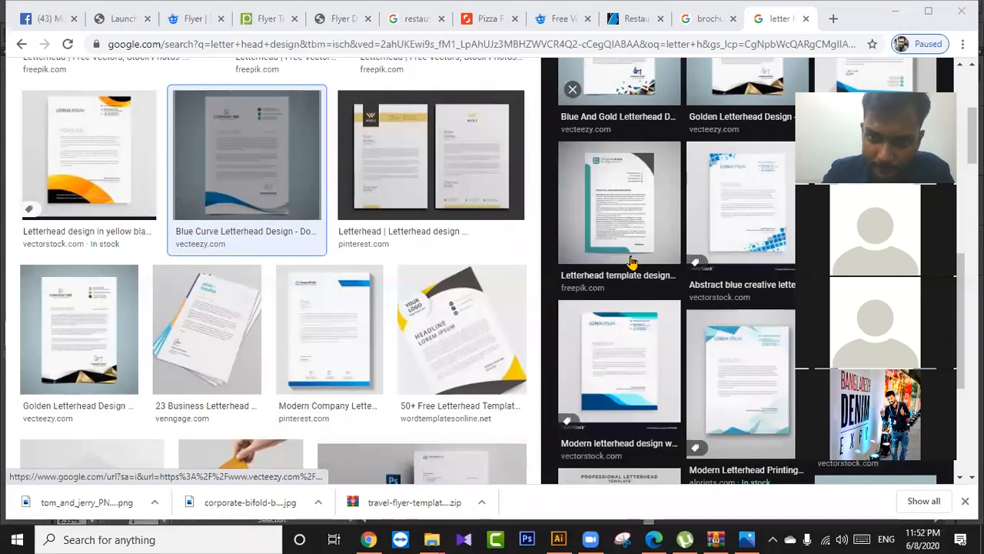
{"action": "scroll", "coordinate": [630, 262], "scroll_direction": "down", "scroll_amount": 3}
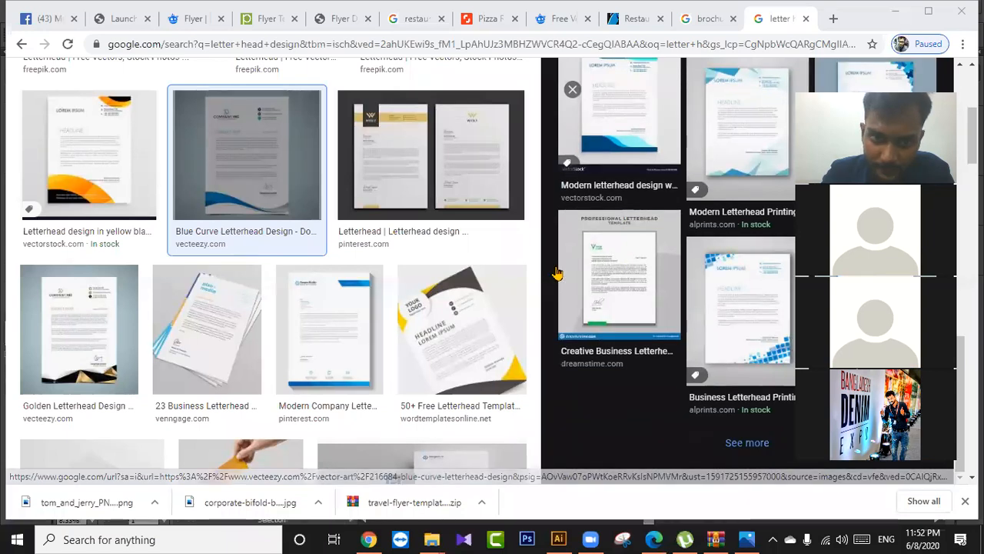
{"action": "scroll", "coordinate": [362, 226], "scroll_direction": "down", "scroll_amount": 4}
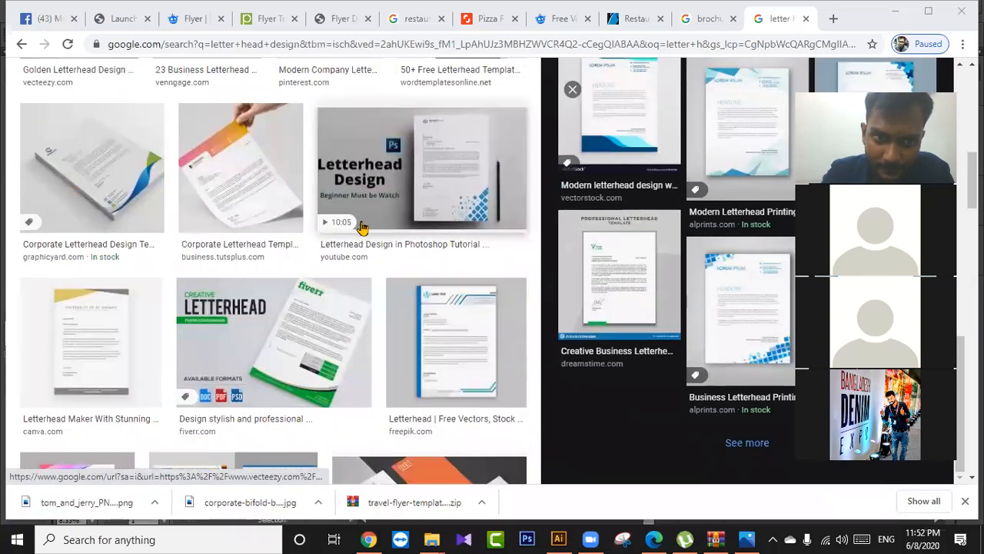
{"action": "scroll", "coordinate": [362, 226], "scroll_direction": "down", "scroll_amount": 1}
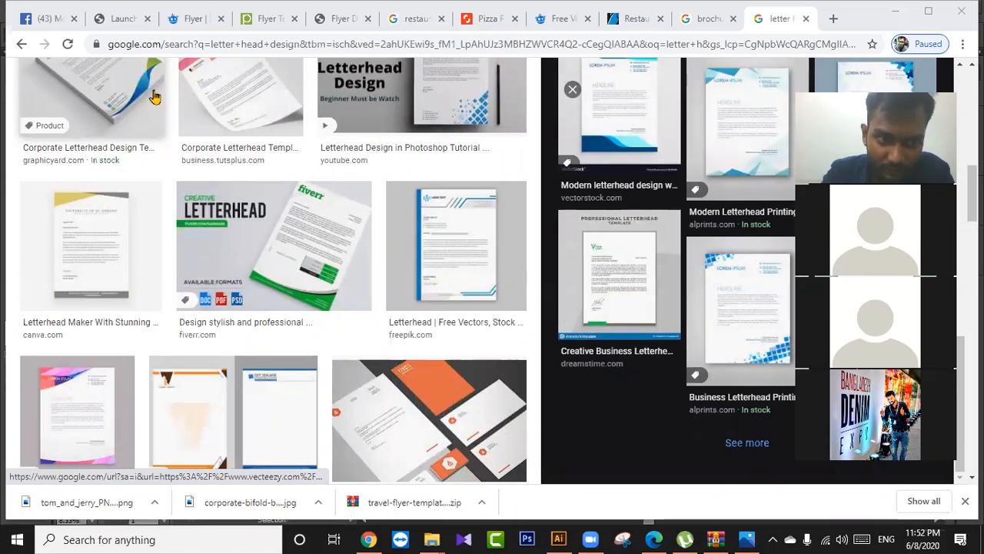
{"action": "scroll", "coordinate": [215, 154], "scroll_direction": "down", "scroll_amount": 5}
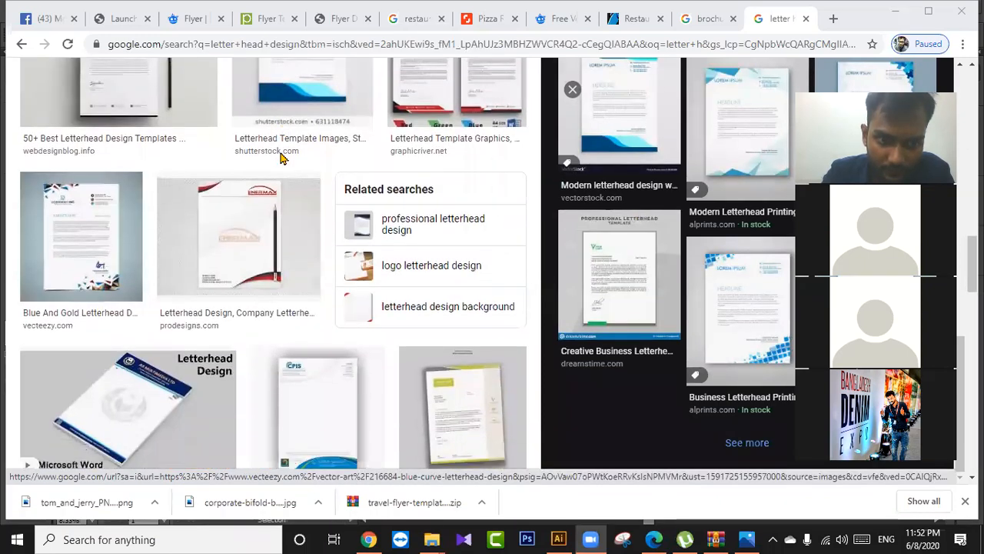
Copy the red and black Enermax letterhead image from the search results and paste it into the Illustrator document.
{"action": "left_click", "coordinate": [242, 217]}
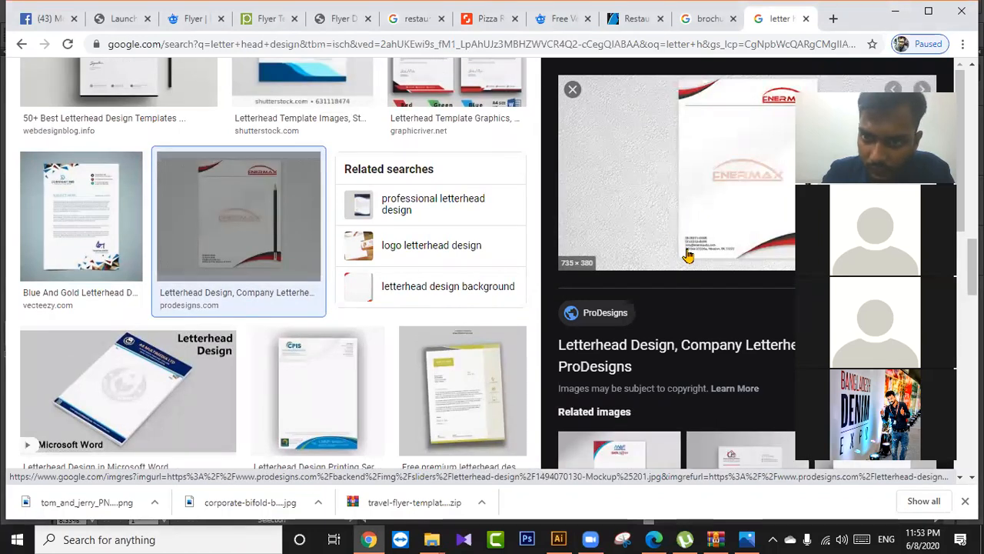
{"action": "right_click", "coordinate": [673, 174]}
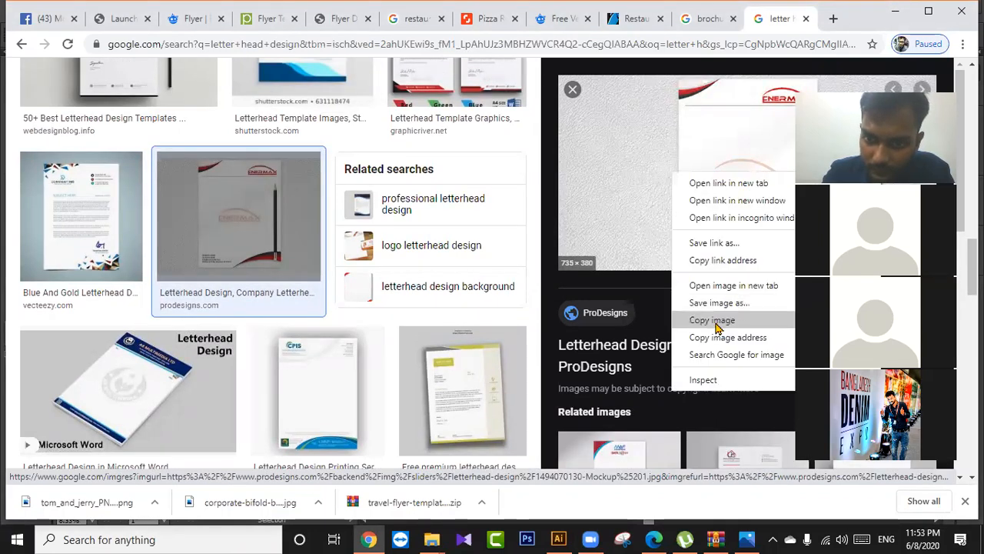
{"action": "left_click", "coordinate": [713, 320]}
{"action": "key", "text": "alt+Tab"}
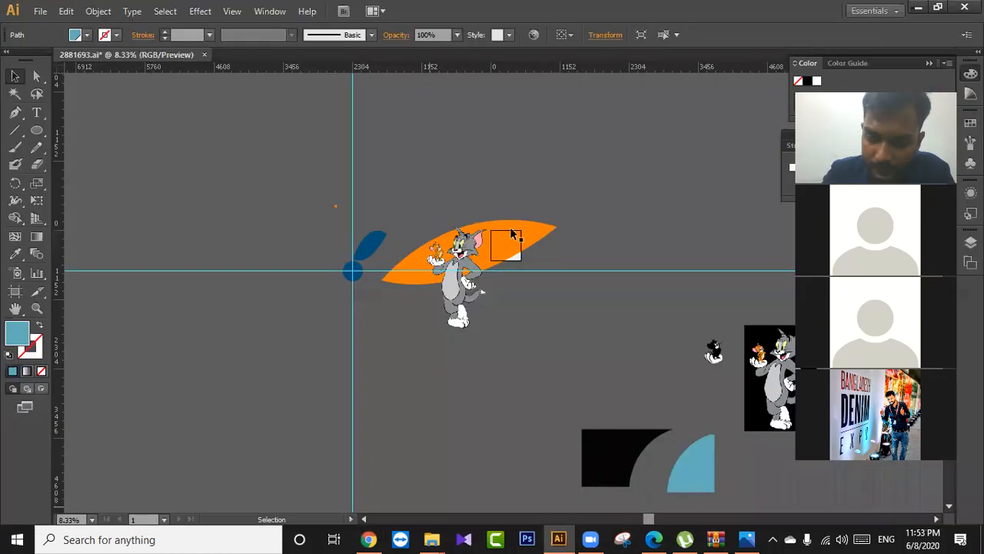
{"action": "left_click", "coordinate": [586, 215]}
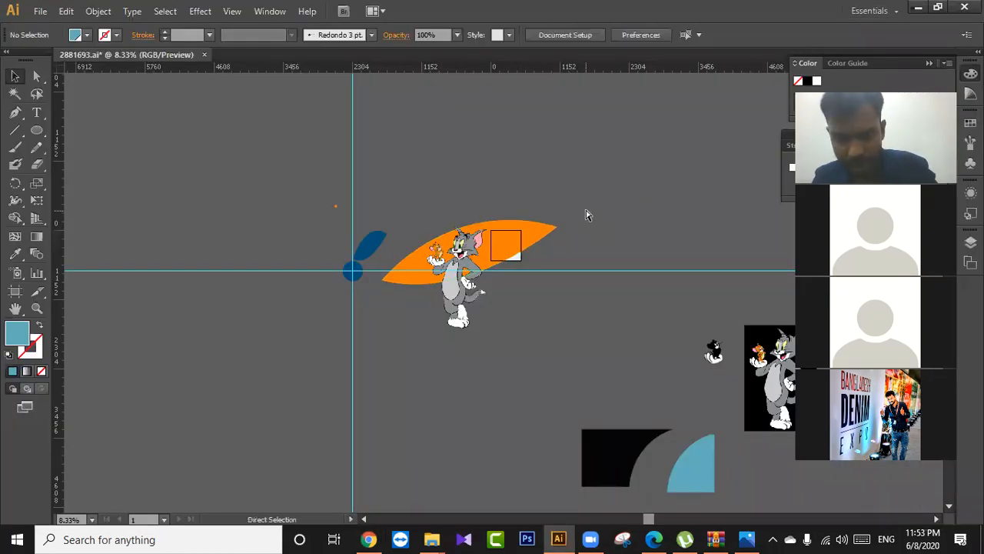
{"action": "key", "text": "ctrl+v"}
{"action": "left_click", "coordinate": [590, 316]}
{"action": "left_click", "coordinate": [517, 301]}
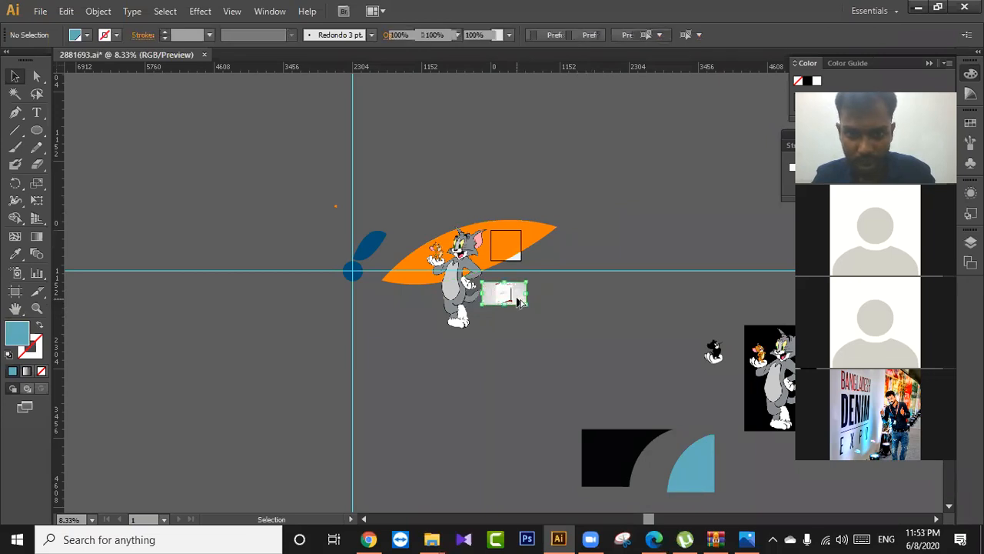
Inspect the pasted Enermax letterhead up close and delete it from the document.
{"action": "scroll", "coordinate": [517, 301], "scroll_direction": "up", "scroll_amount": 1}
{"action": "scroll", "coordinate": [519, 304], "scroll_direction": "up", "scroll_amount": 6}
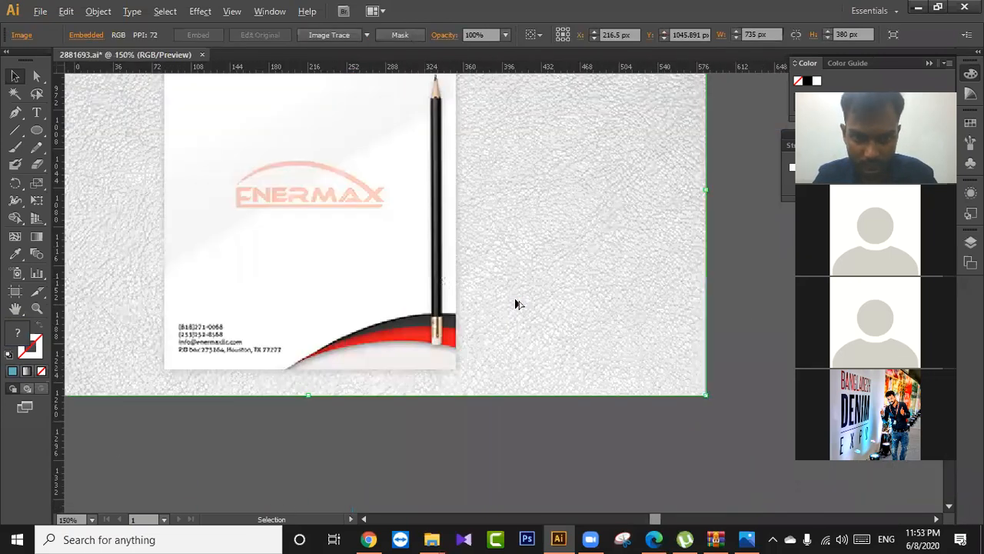
{"action": "scroll", "coordinate": [515, 299], "scroll_direction": "down", "scroll_amount": 1}
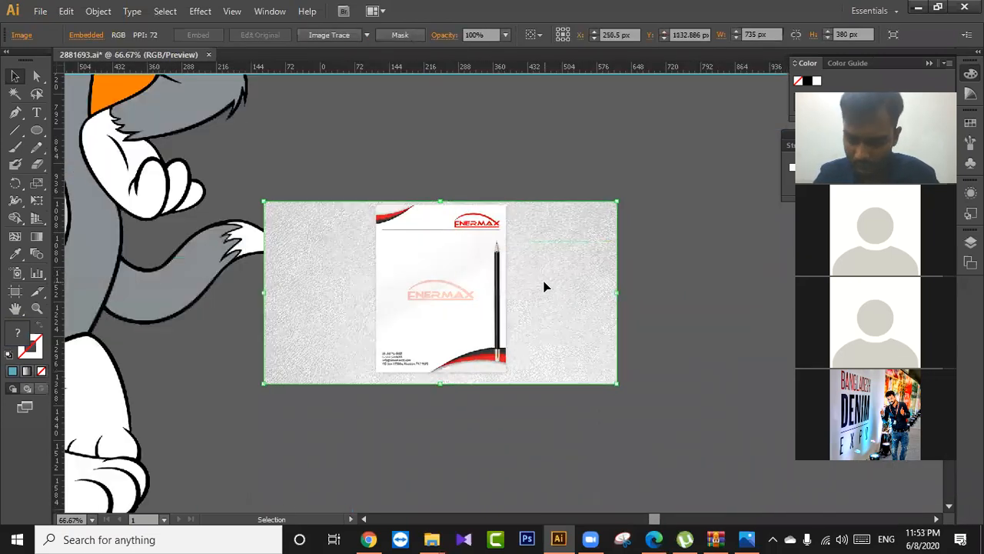
{"action": "key", "text": "Delete"}
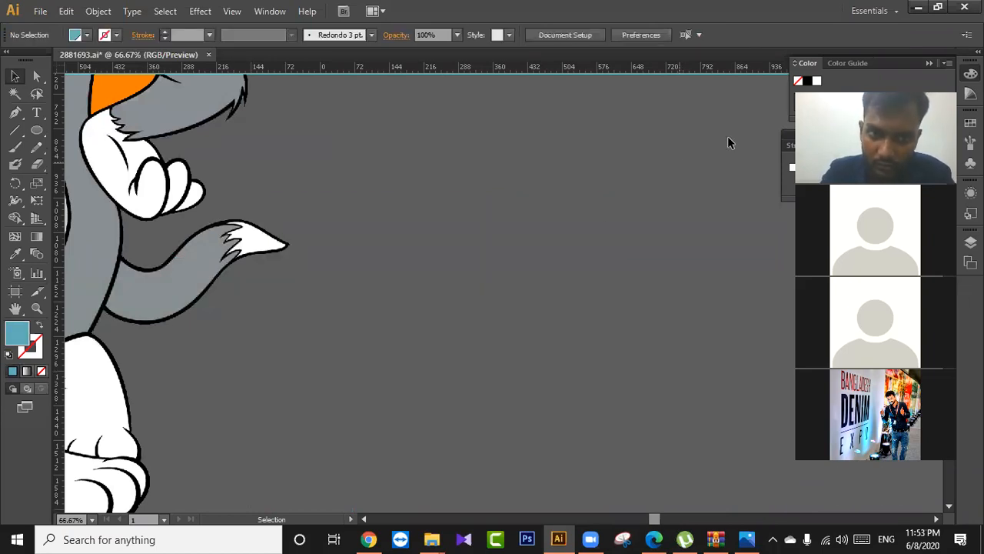
Minimise Illustrator, view Woody-Woodpeker-HW.jpg in Photos with its window moved higher, and minimise Photos to show the desktop.
{"action": "left_click", "coordinate": [918, 8]}
{"action": "left_click_drag", "start_coordinate": [655, 77], "coordinate": [666, 50]}
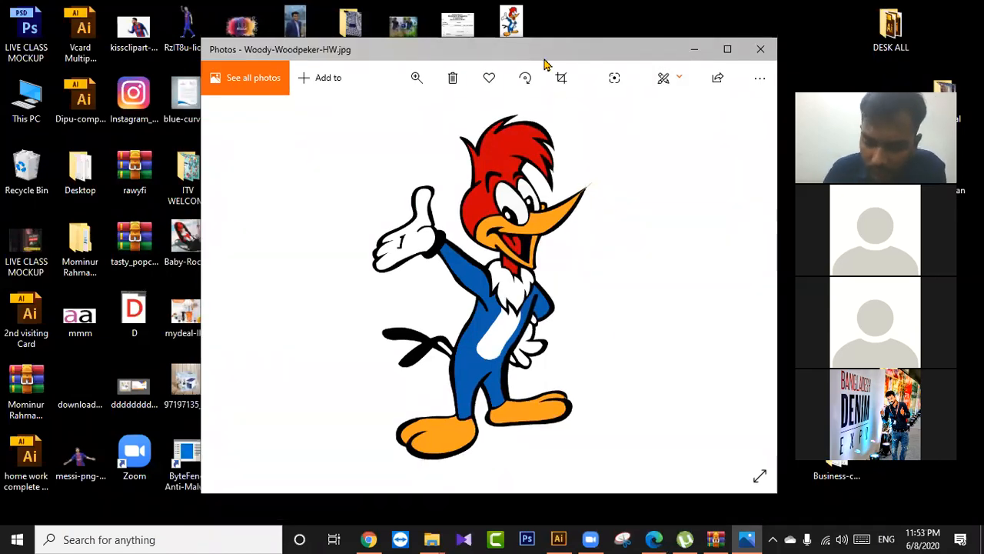
{"action": "left_click_drag", "start_coordinate": [546, 62], "coordinate": [552, 48]}
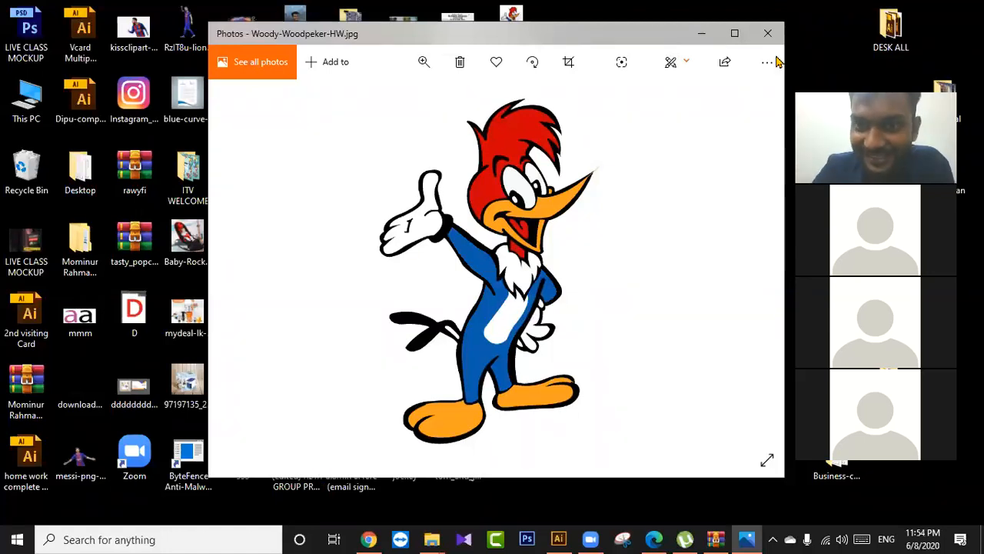
{"action": "left_click", "coordinate": [706, 33]}
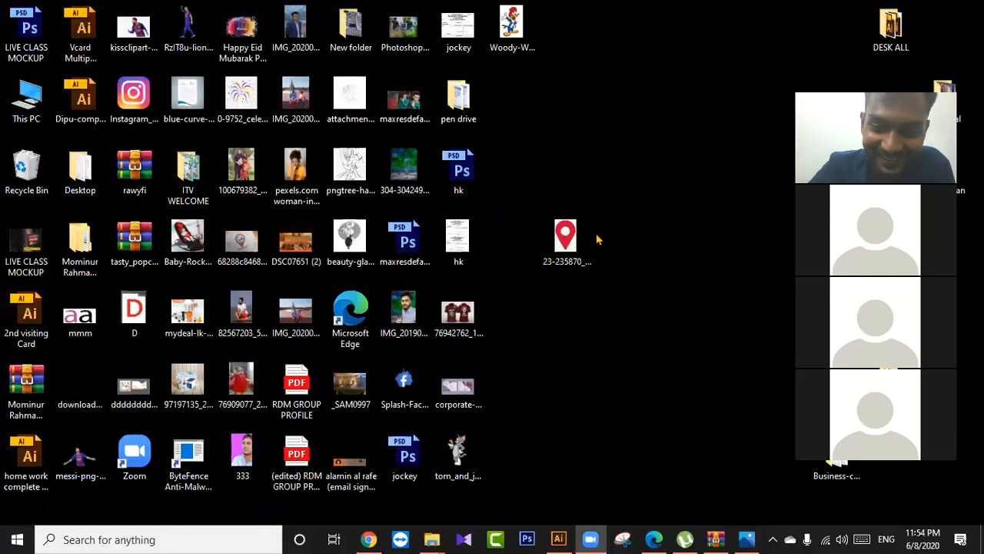
Restore Woody-Woodpeker-HW.jpg in Photos and examine the woodpecker's body, tail, legs and feet at increased magnification.
{"action": "left_click", "coordinate": [747, 539]}
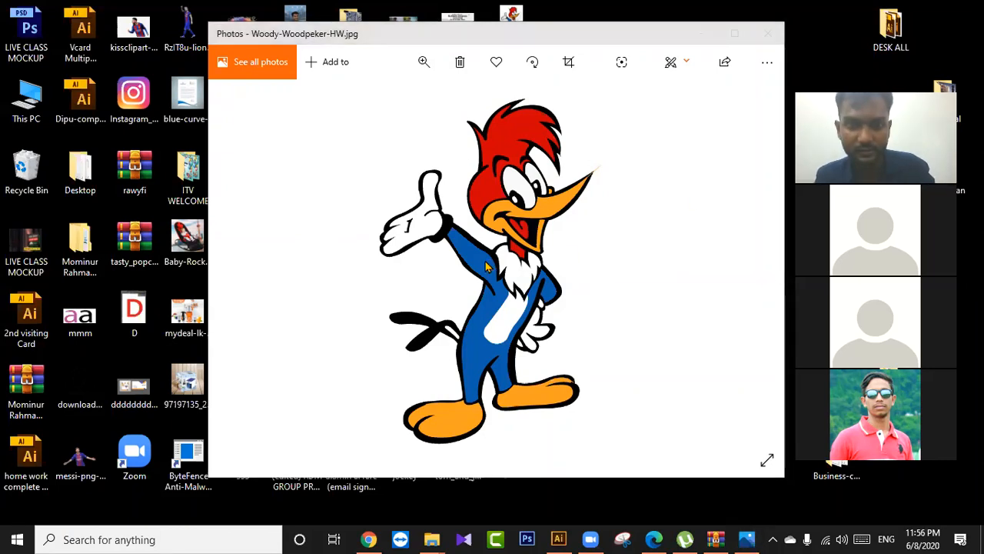
{"action": "left_click", "coordinate": [425, 63]}
{"action": "left_click_drag", "start_coordinate": [366, 100], "coordinate": [384, 103]}
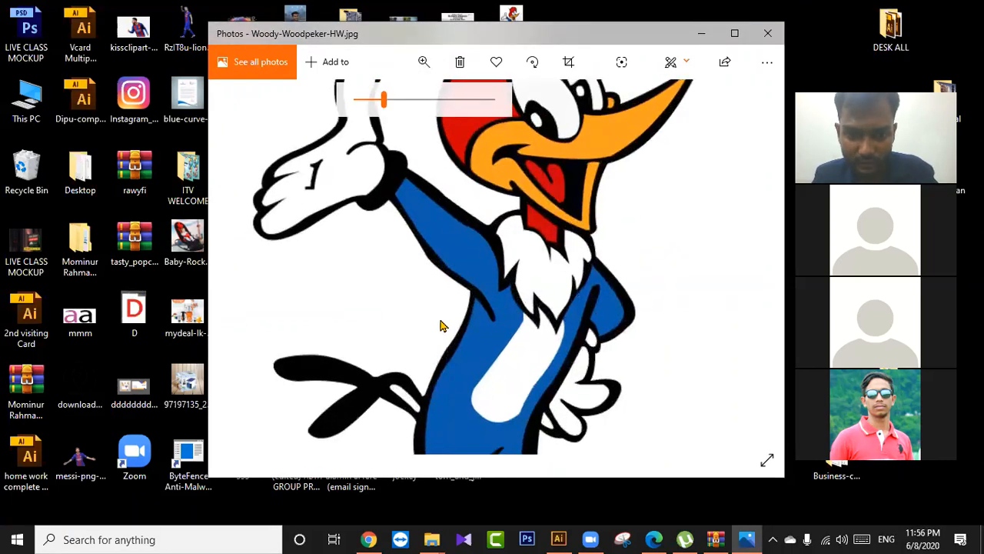
{"action": "scroll", "coordinate": [442, 327], "scroll_direction": "down", "scroll_amount": 5}
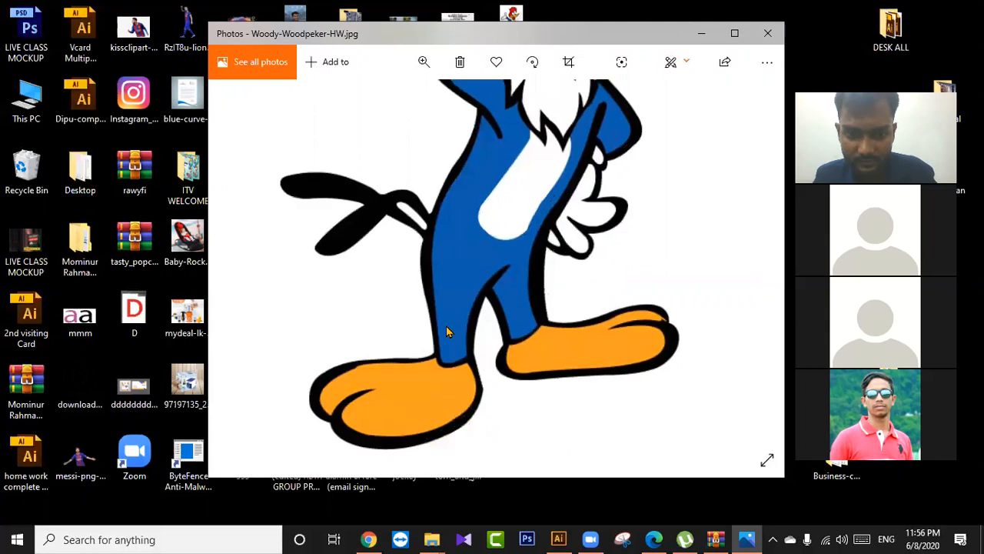
{"action": "left_click", "coordinate": [424, 63]}
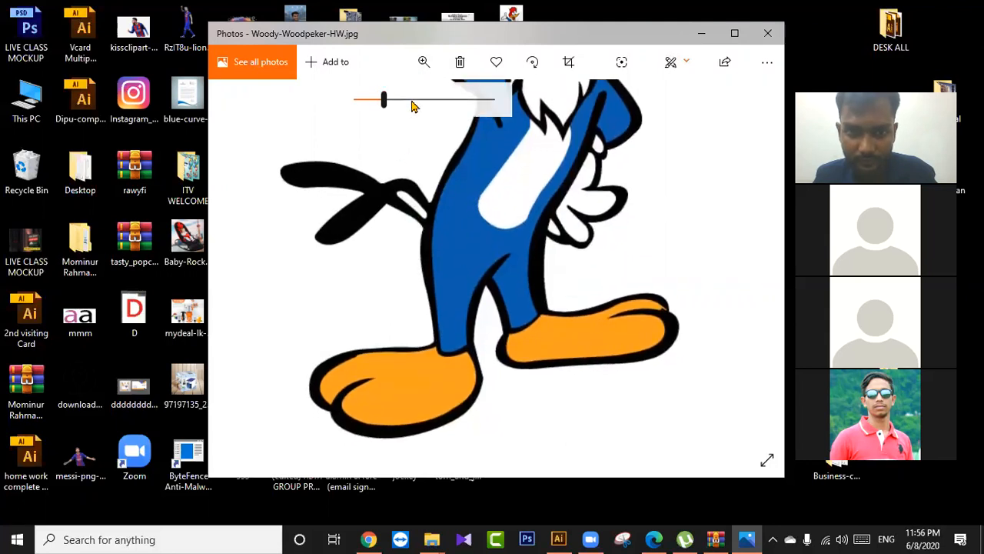
{"action": "left_click", "coordinate": [413, 103]}
{"action": "left_click_drag", "start_coordinate": [408, 162], "coordinate": [457, 215]}
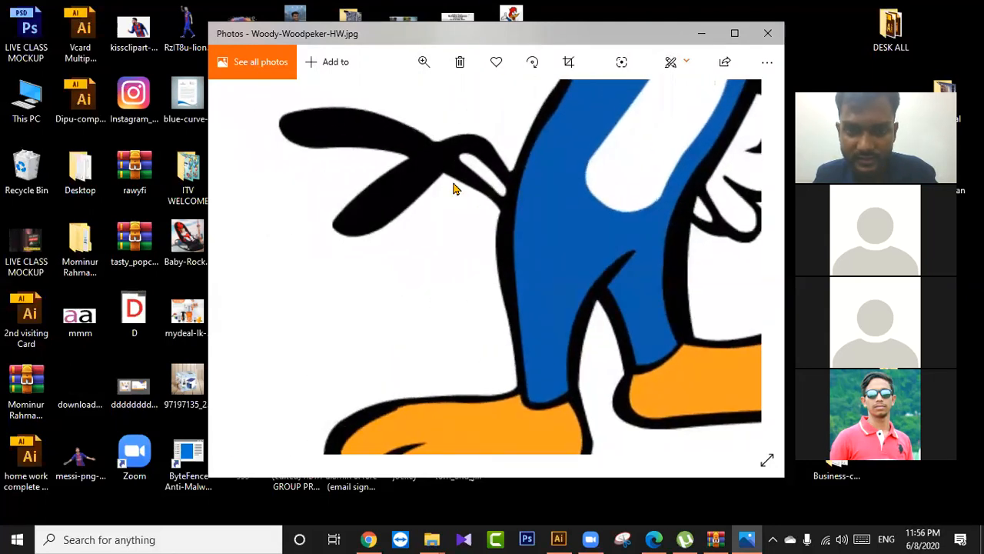
Examine the woodpecker's raised arm, red crest, eyes and beak in close-up.
{"action": "scroll", "coordinate": [454, 189], "scroll_direction": "up", "scroll_amount": 10}
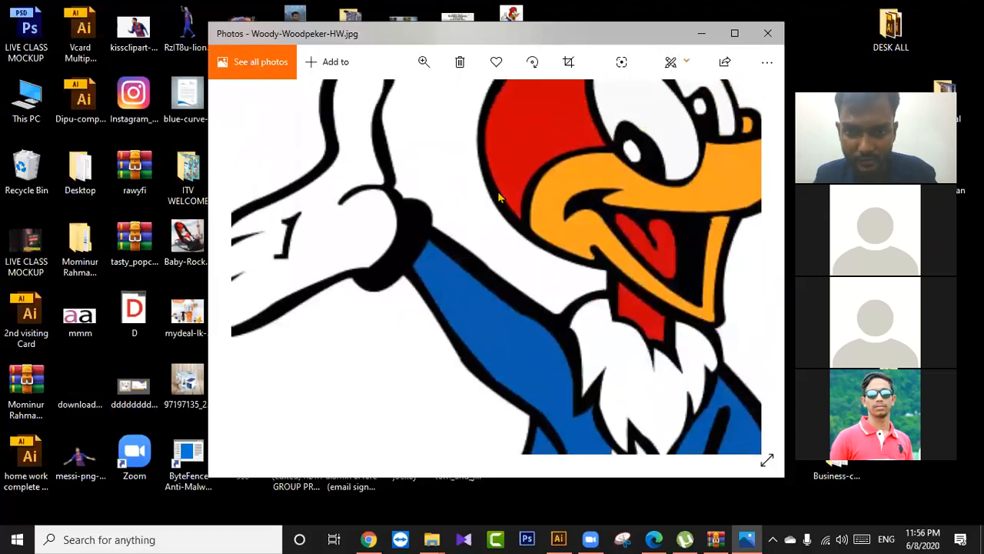
{"action": "scroll", "coordinate": [498, 197], "scroll_direction": "up", "scroll_amount": 6}
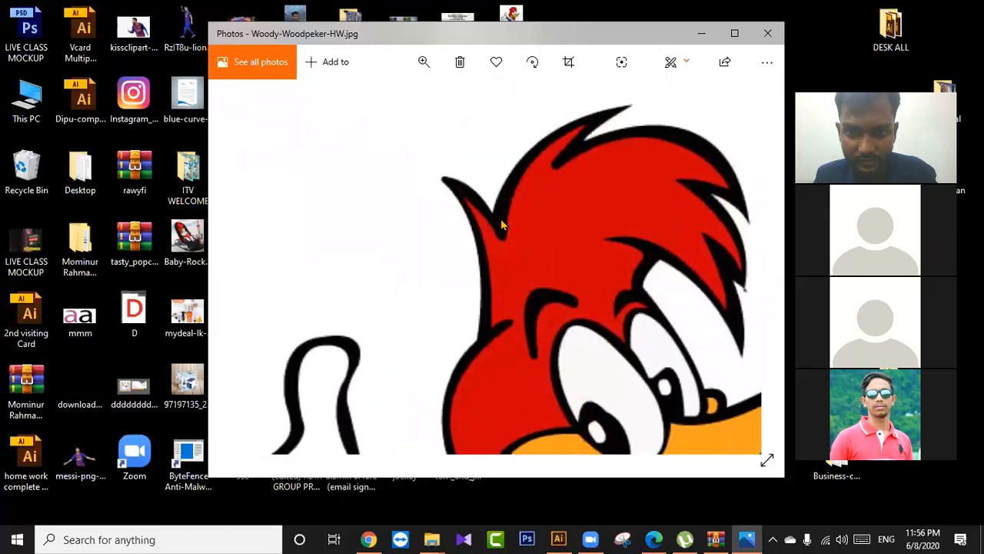
{"action": "scroll", "coordinate": [500, 225], "scroll_direction": "down", "scroll_amount": 8}
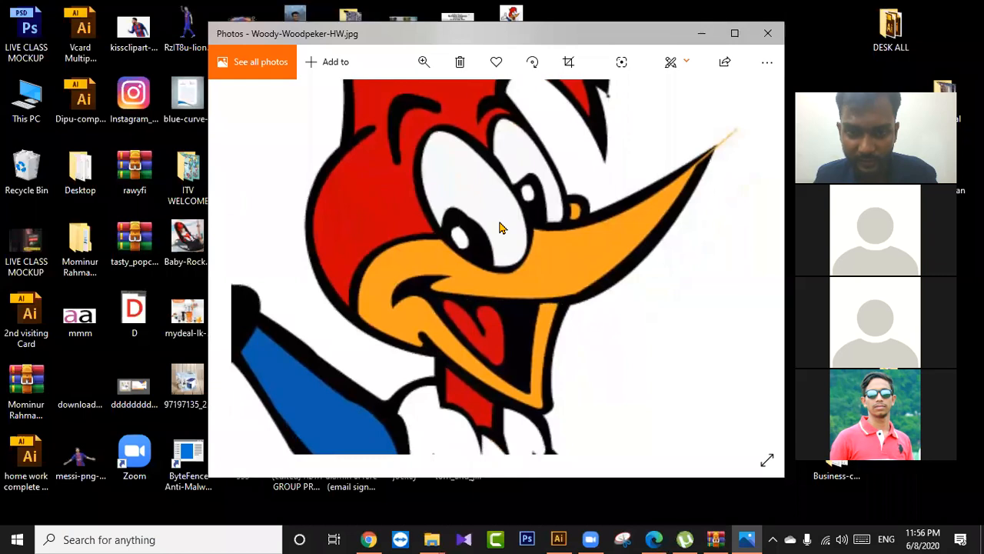
{"action": "scroll", "coordinate": [500, 226], "scroll_direction": "up", "scroll_amount": 1}
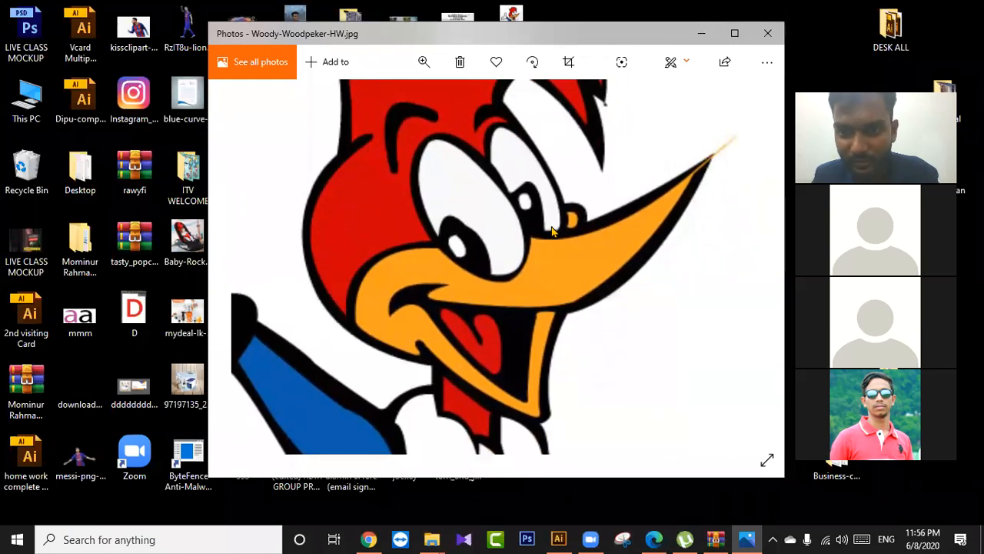
{"action": "scroll", "coordinate": [585, 238], "scroll_direction": "up", "scroll_amount": 5}
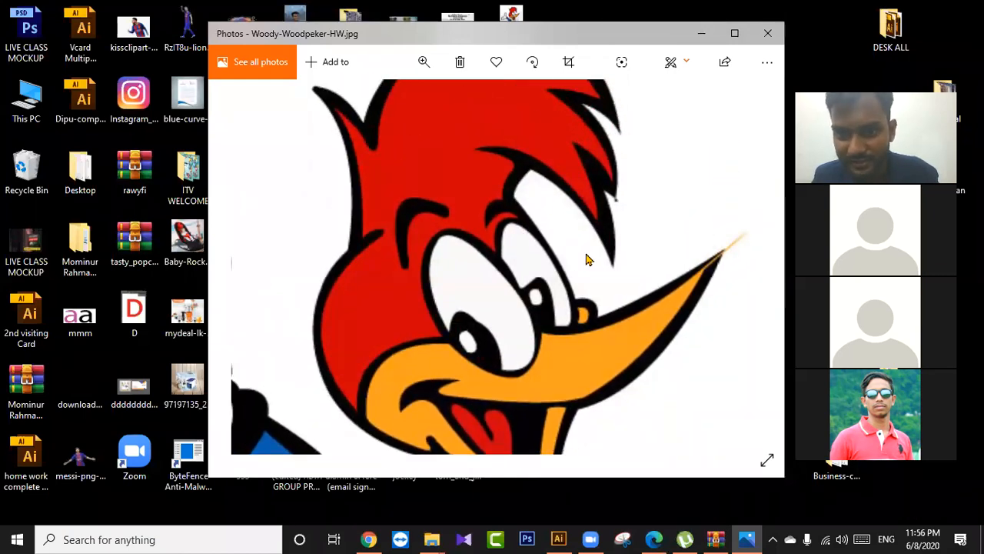
{"action": "scroll", "coordinate": [550, 220], "scroll_direction": "up", "scroll_amount": 4}
{"action": "scroll", "coordinate": [537, 283], "scroll_direction": "down", "scroll_amount": 7}
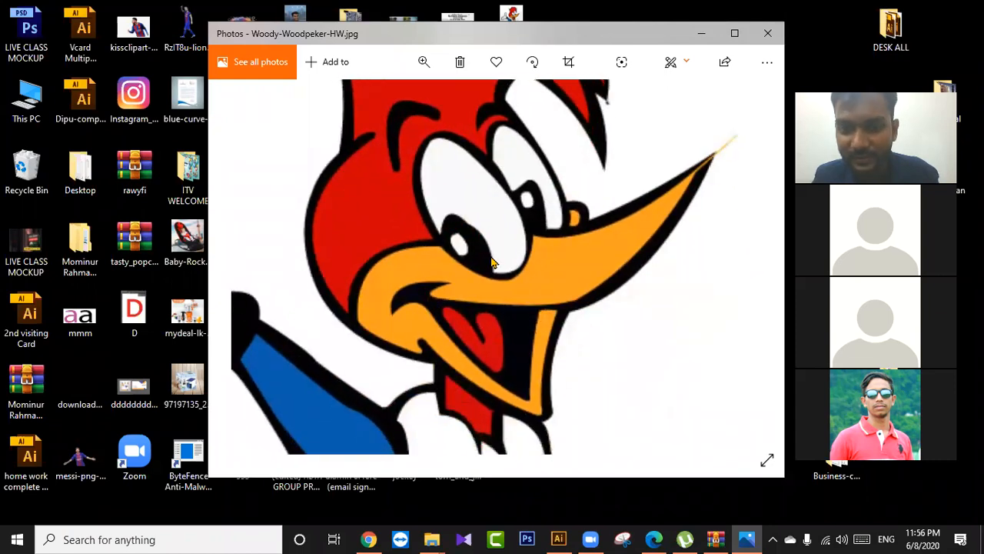
Reduce the picture's magnification to 28 and examine the woodpecker's neck feathers, body, tail and feet.
{"action": "left_click", "coordinate": [424, 62]}
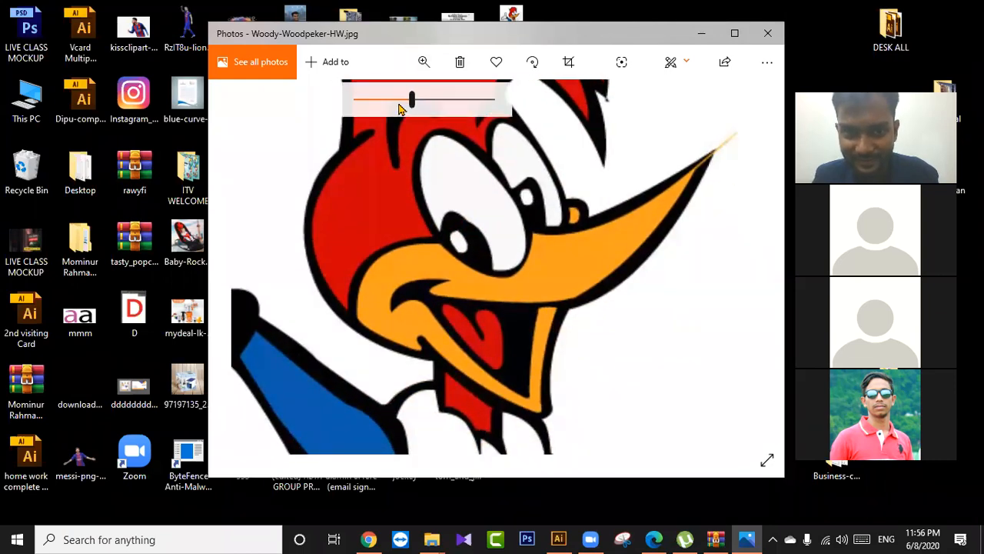
{"action": "left_click", "coordinate": [398, 106]}
{"action": "left_click", "coordinate": [394, 103]}
{"action": "scroll", "coordinate": [419, 181], "scroll_direction": "down", "scroll_amount": 4}
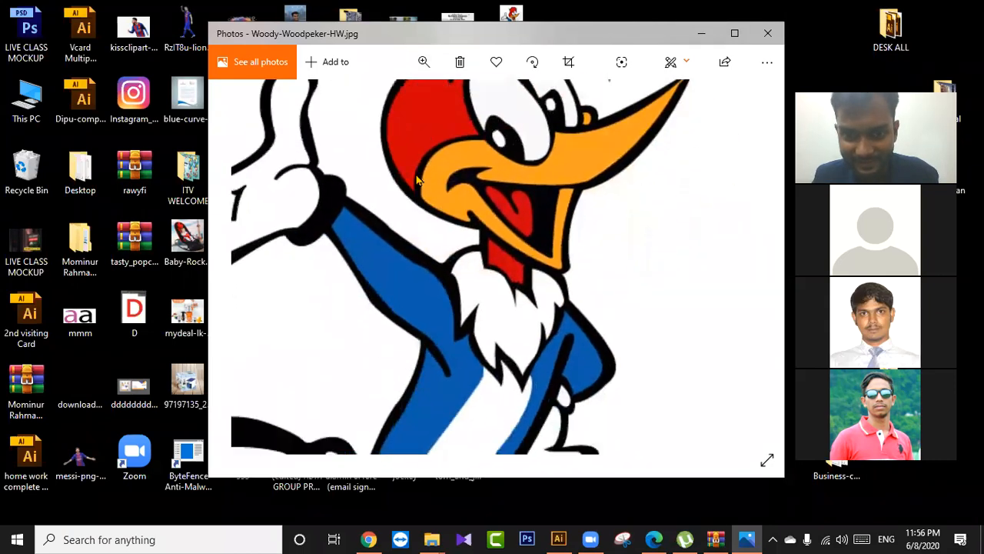
{"action": "scroll", "coordinate": [416, 179], "scroll_direction": "down", "scroll_amount": 5}
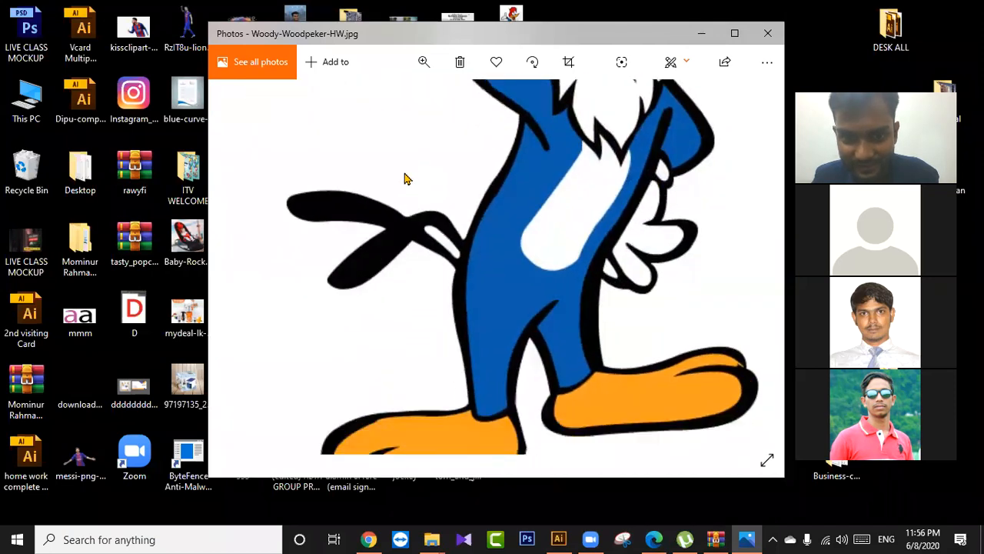
{"action": "left_click", "coordinate": [423, 62]}
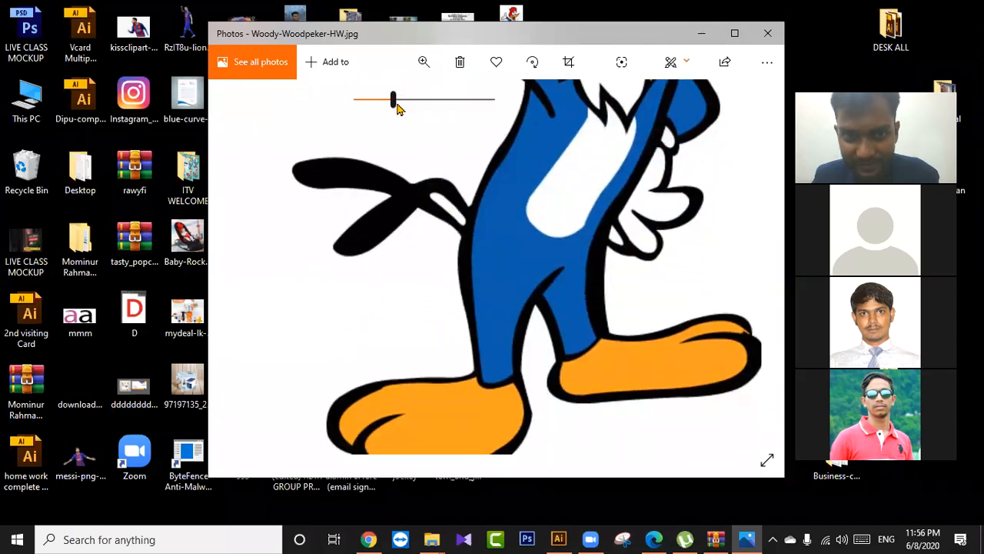
{"action": "mouse_move", "coordinate": [411, 102]}
{"action": "left_mouse_down"}
{"action": "mouse_move", "coordinate": [430, 100]}
{"action": "mouse_move", "coordinate": [395, 100]}
{"action": "left_mouse_up"}
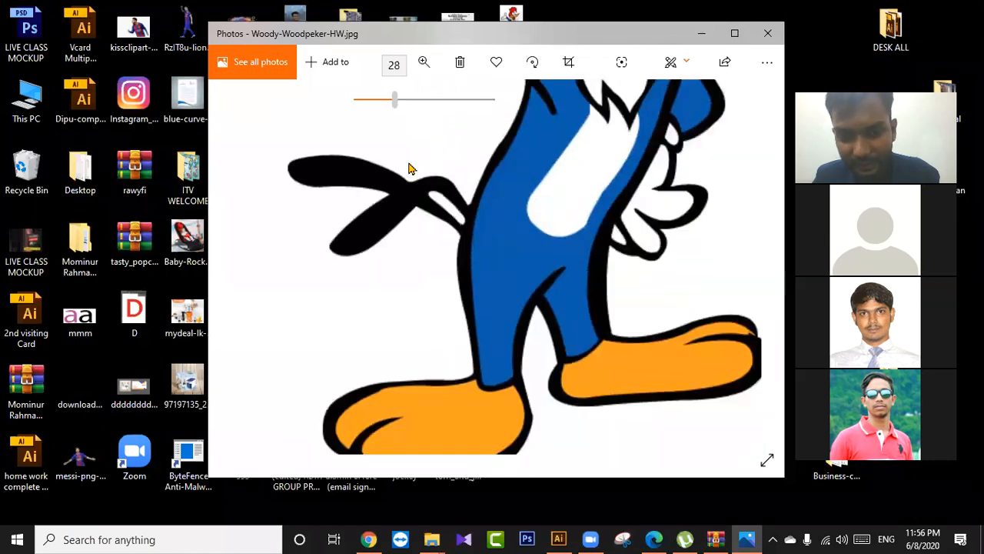
Examine the woodpecker's tail, legs and feet, and increase the magnification to inspect the eyes and beak in close-up.
{"action": "left_click_drag", "start_coordinate": [429, 261], "coordinate": [431, 200]}
{"action": "left_click_drag", "start_coordinate": [573, 176], "coordinate": [516, 203]}
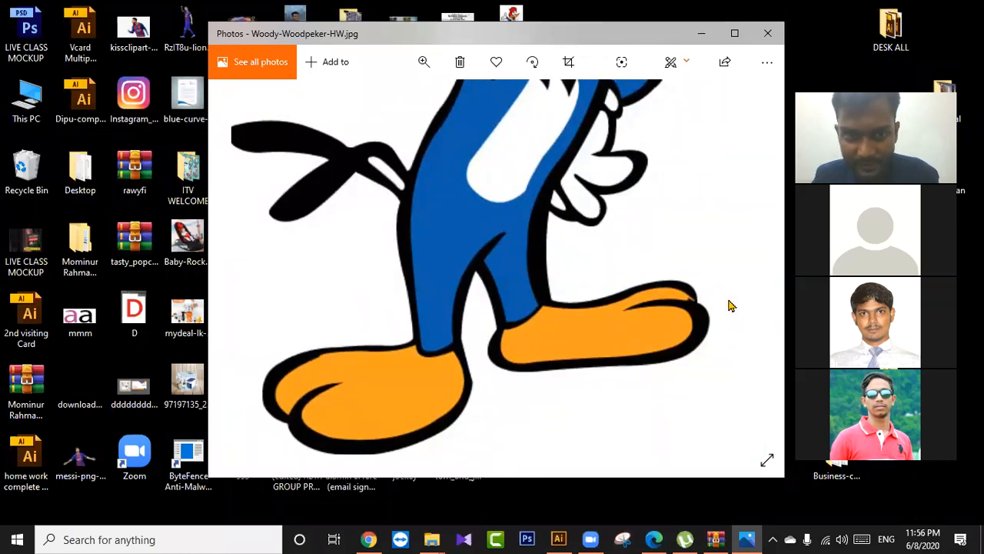
{"action": "left_click", "coordinate": [423, 63]}
{"action": "left_click_drag", "start_coordinate": [398, 101], "coordinate": [421, 101]}
{"action": "left_click_drag", "start_coordinate": [757, 262], "coordinate": [589, 269]}
{"action": "left_click_drag", "start_coordinate": [487, 167], "coordinate": [492, 367]}
{"action": "left_click_drag", "start_coordinate": [551, 222], "coordinate": [548, 269]}
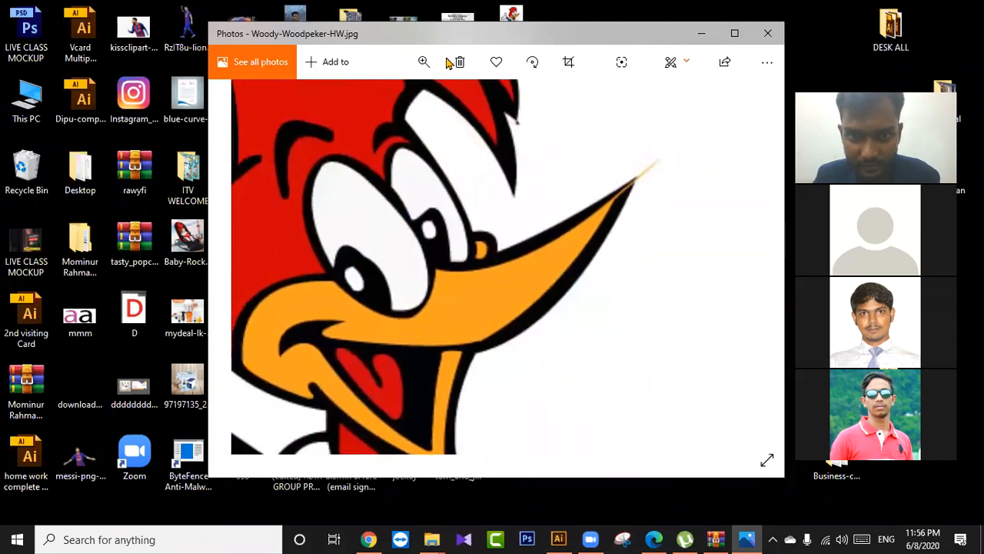
{"action": "left_click", "coordinate": [422, 63]}
{"action": "left_click_drag", "start_coordinate": [420, 101], "coordinate": [436, 101]}
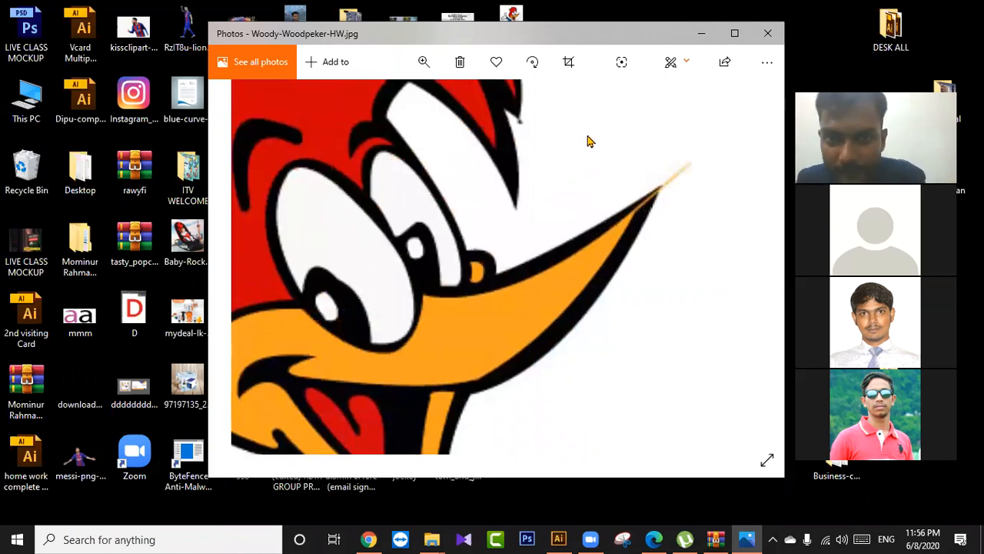
{"action": "left_click_drag", "start_coordinate": [588, 142], "coordinate": [628, 231]}
Reduce the magnification to show the whole woodpecker, and minimise the Photos window.
{"action": "left_click", "coordinate": [425, 68]}
{"action": "left_click_drag", "start_coordinate": [425, 104], "coordinate": [342, 123]}
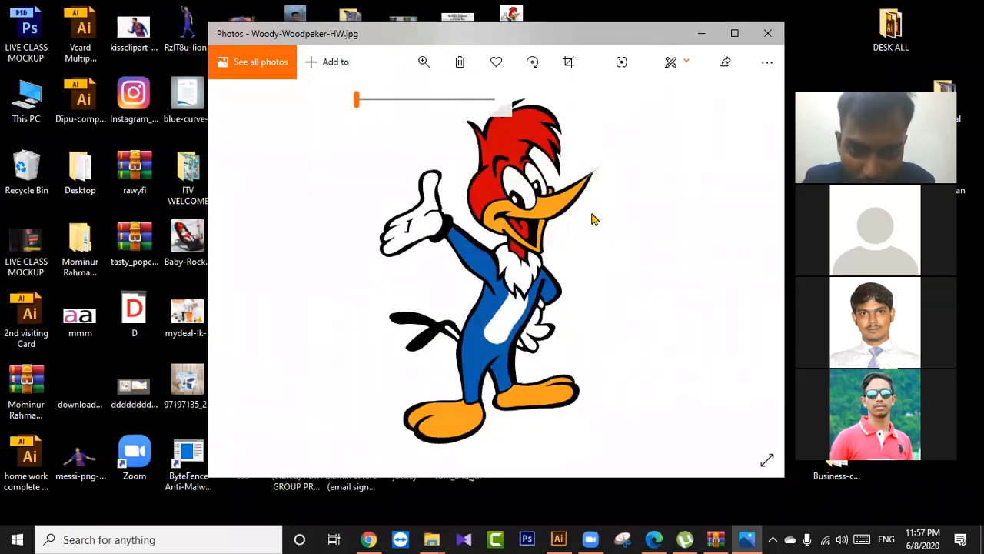
{"action": "left_click", "coordinate": [418, 101]}
{"action": "left_click", "coordinate": [699, 34]}
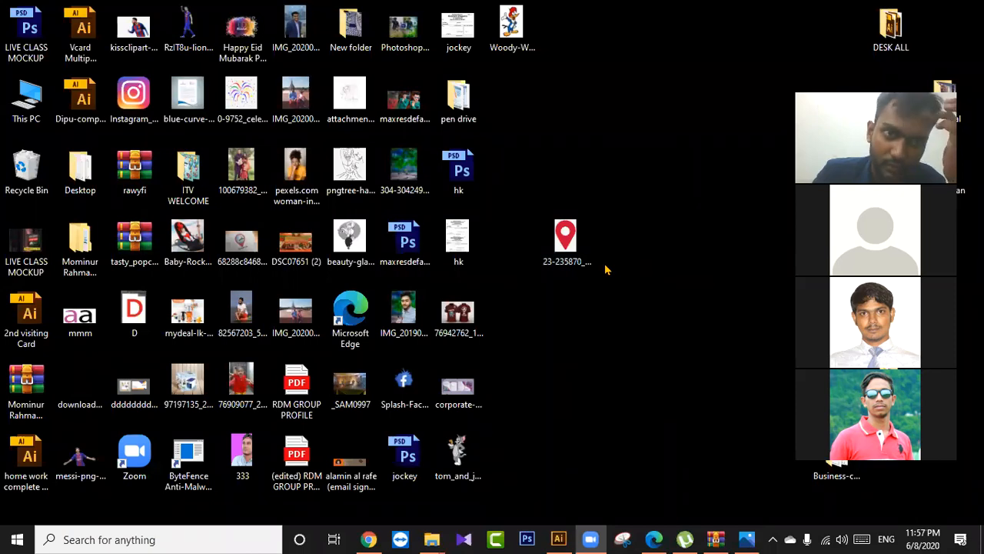
Switch to Facebook in Chrome and open the recent group conversation containing the Shanty's Makeover logos.
{"action": "left_click", "coordinate": [369, 539]}
{"action": "left_click", "coordinate": [39, 24]}
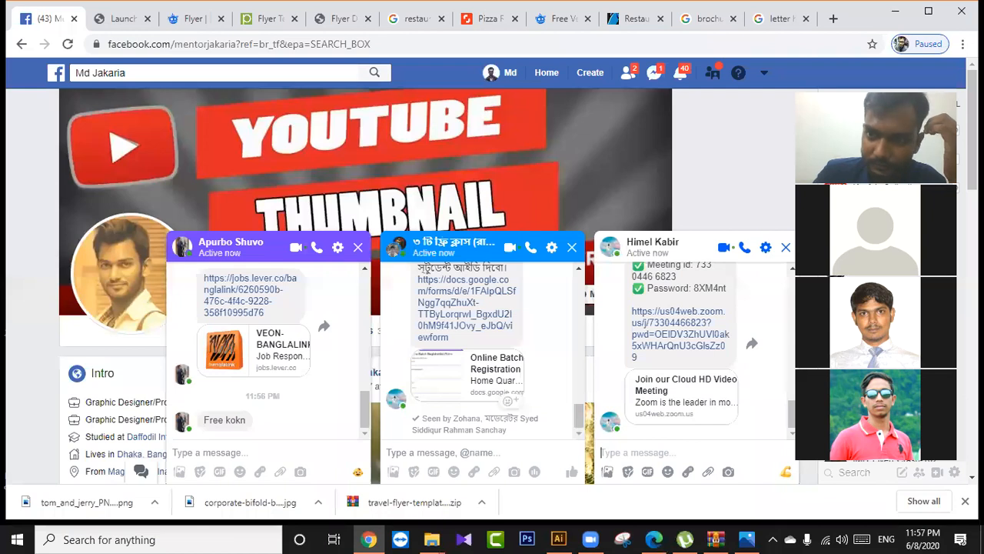
{"action": "left_click_drag", "start_coordinate": [907, 91], "coordinate": [516, 102]}
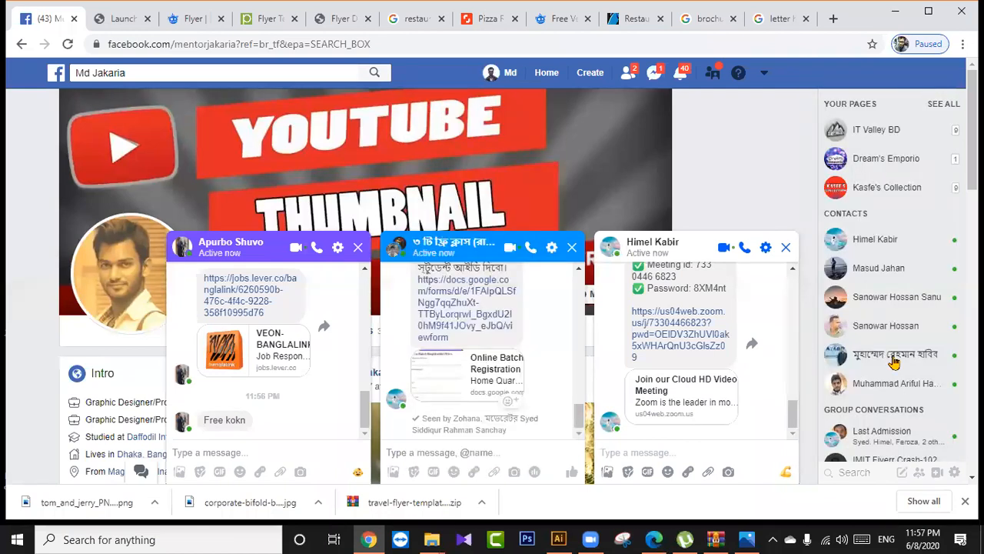
{"action": "scroll", "coordinate": [894, 260], "scroll_direction": "down", "scroll_amount": 1}
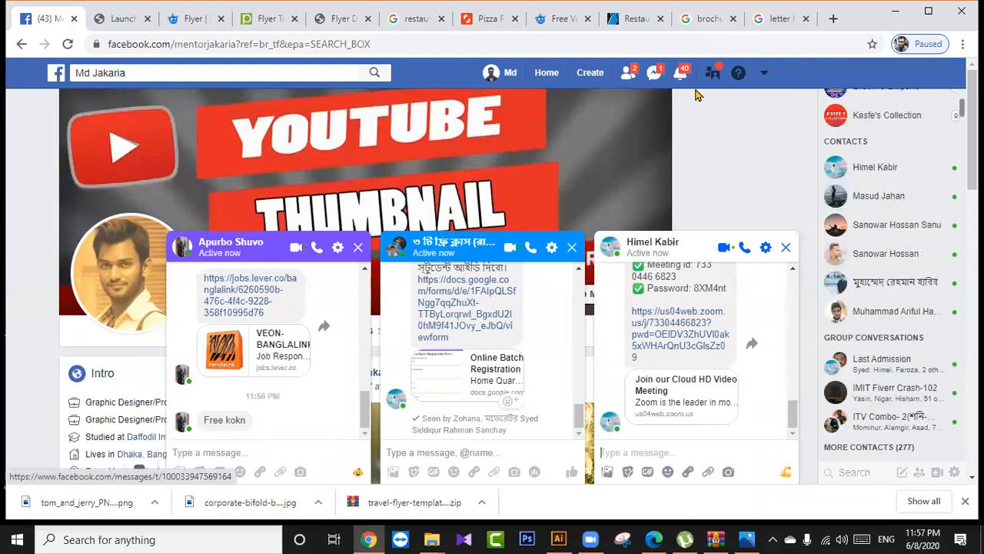
{"action": "left_click", "coordinate": [652, 77]}
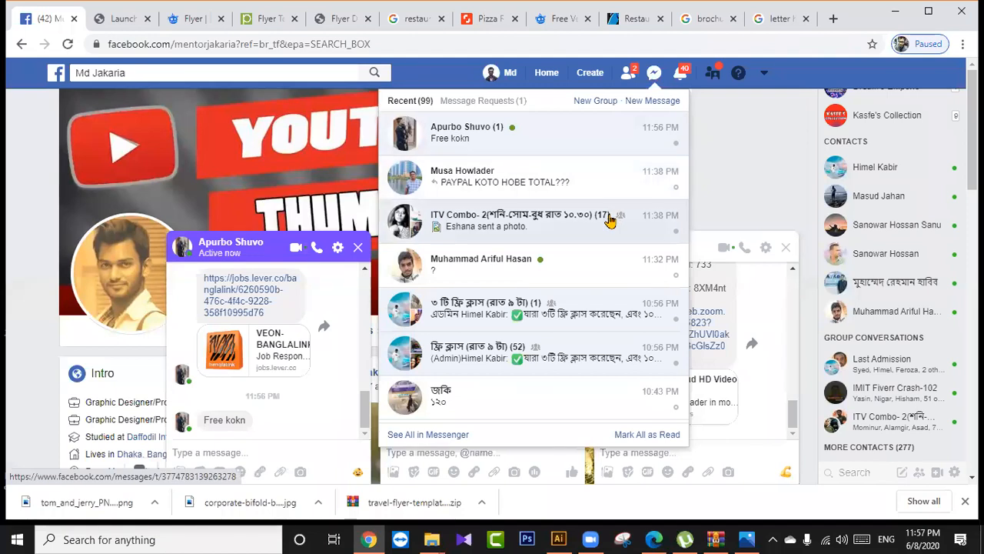
{"action": "scroll", "coordinate": [610, 221], "scroll_direction": "down", "scroll_amount": 3}
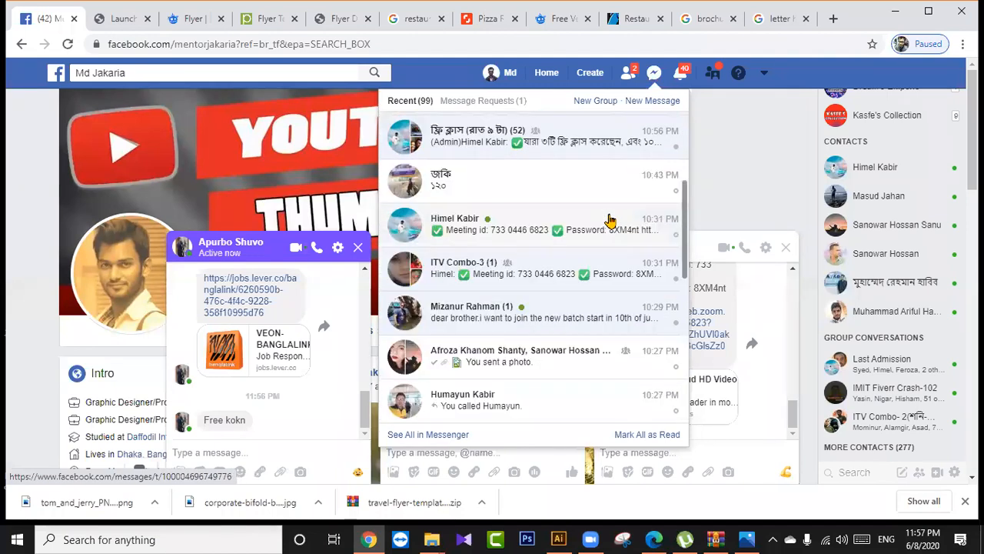
{"action": "left_click", "coordinate": [531, 356]}
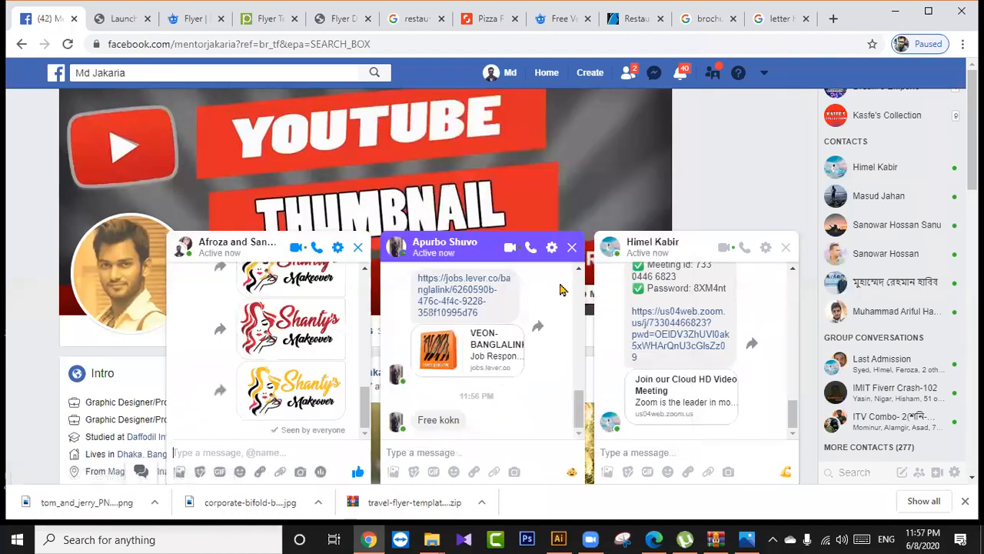
Browse the Shanty's Makeover logo drafts in the group chat, view the red version enlarged and close it.
{"action": "scroll", "coordinate": [284, 369], "scroll_direction": "up", "scroll_amount": 5}
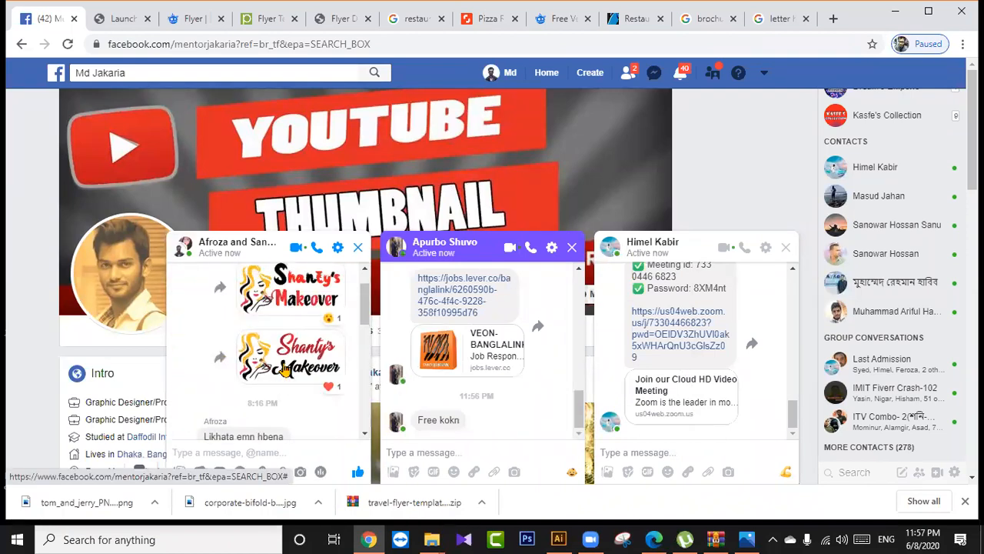
{"action": "scroll", "coordinate": [284, 369], "scroll_direction": "down", "scroll_amount": 10}
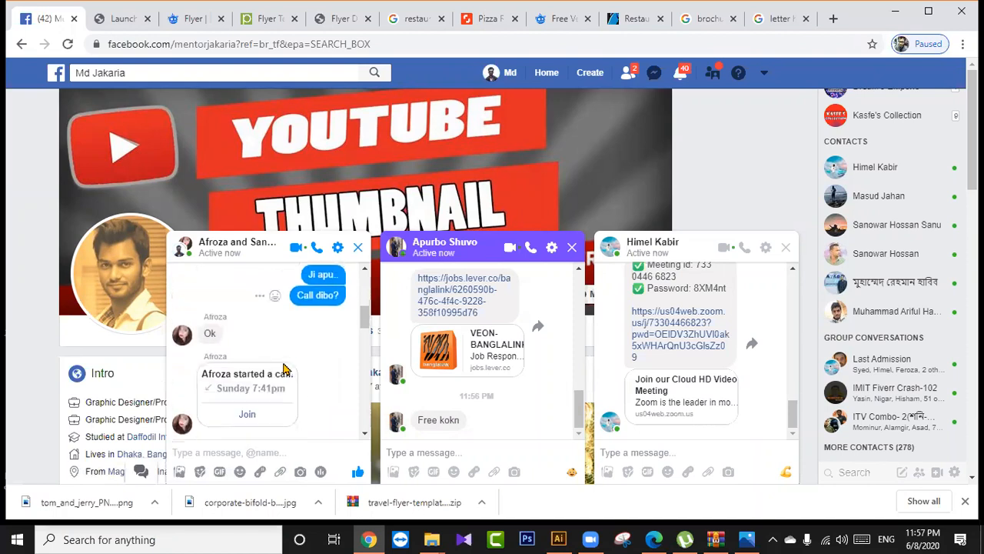
{"action": "scroll", "coordinate": [285, 369], "scroll_direction": "up", "scroll_amount": 5}
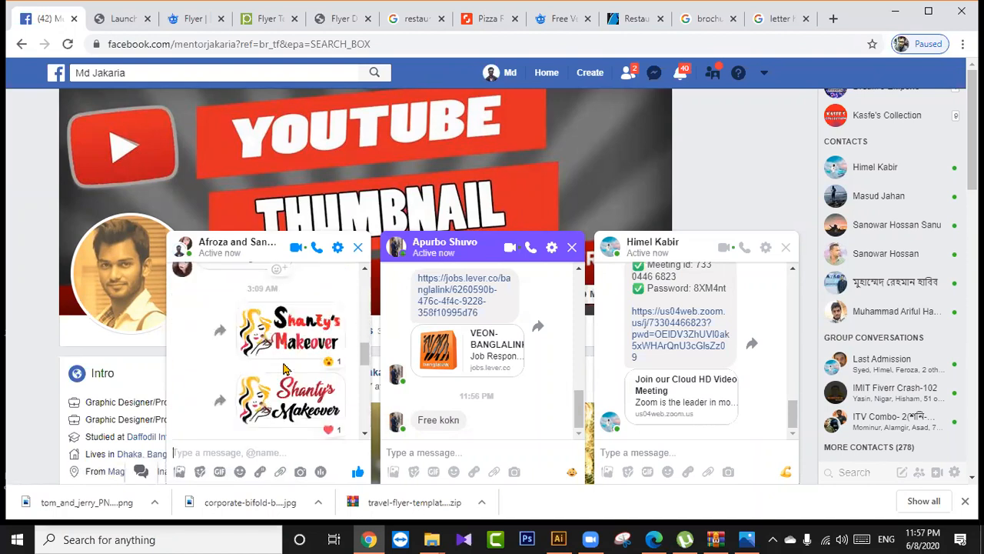
{"action": "scroll", "coordinate": [284, 369], "scroll_direction": "down", "scroll_amount": 3}
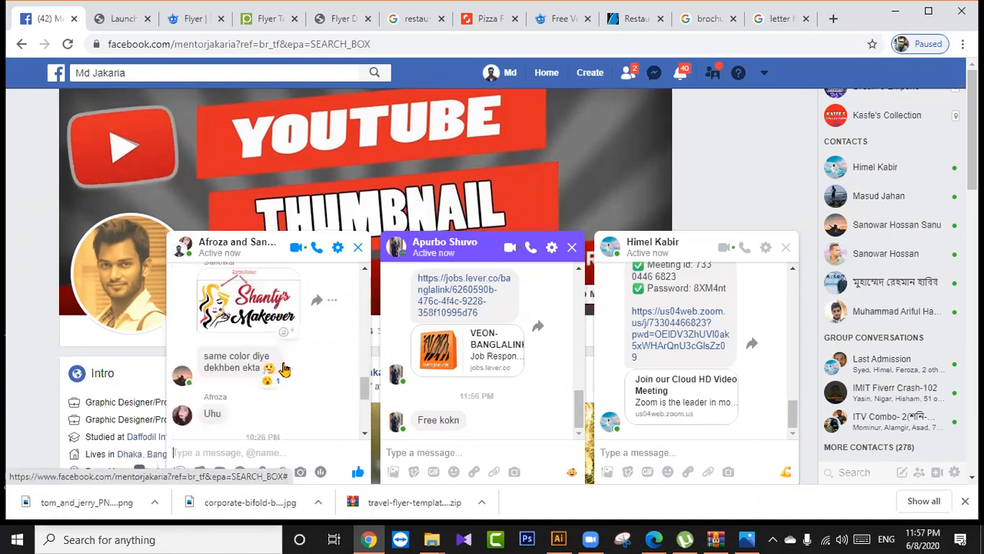
{"action": "scroll", "coordinate": [285, 370], "scroll_direction": "up", "scroll_amount": 5}
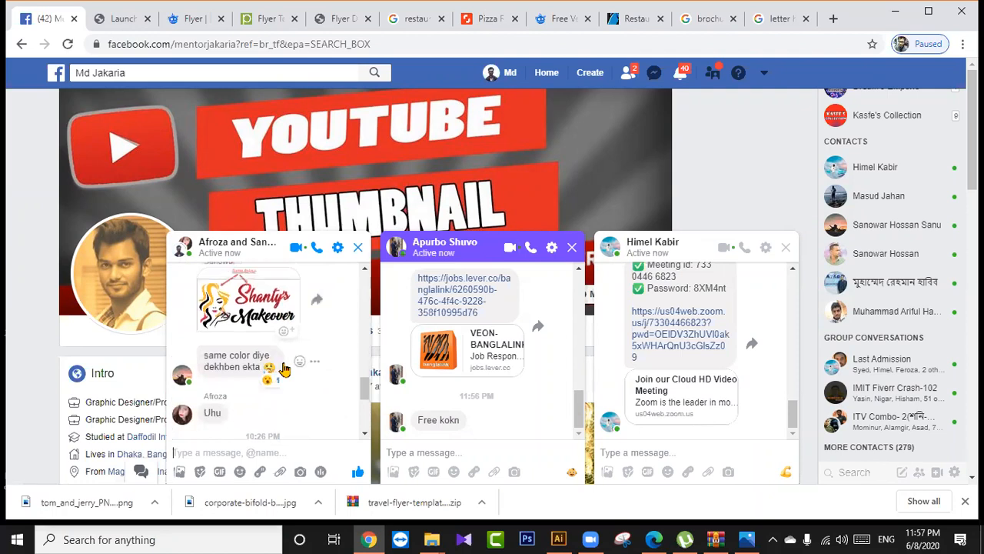
{"action": "scroll", "coordinate": [285, 369], "scroll_direction": "down", "scroll_amount": 1}
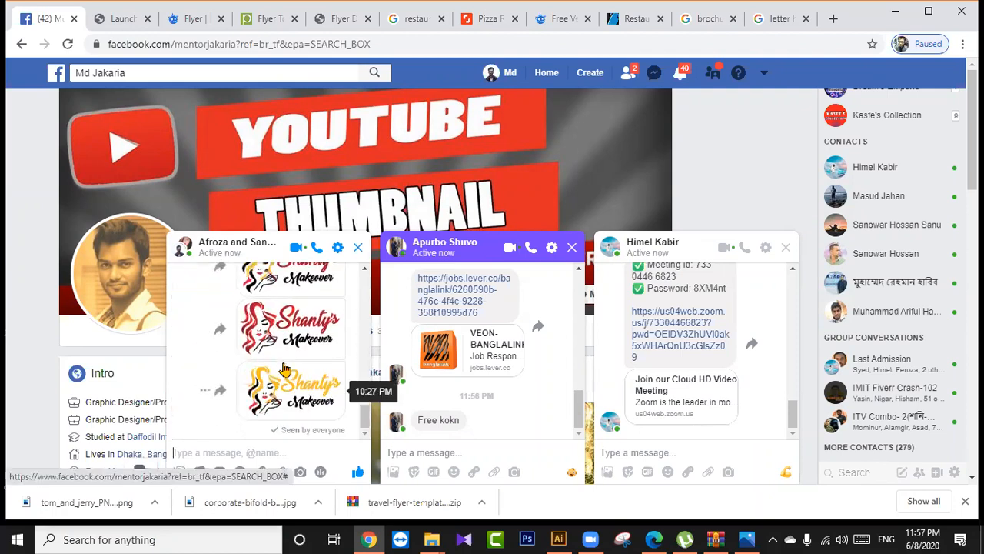
{"action": "left_click", "coordinate": [306, 332]}
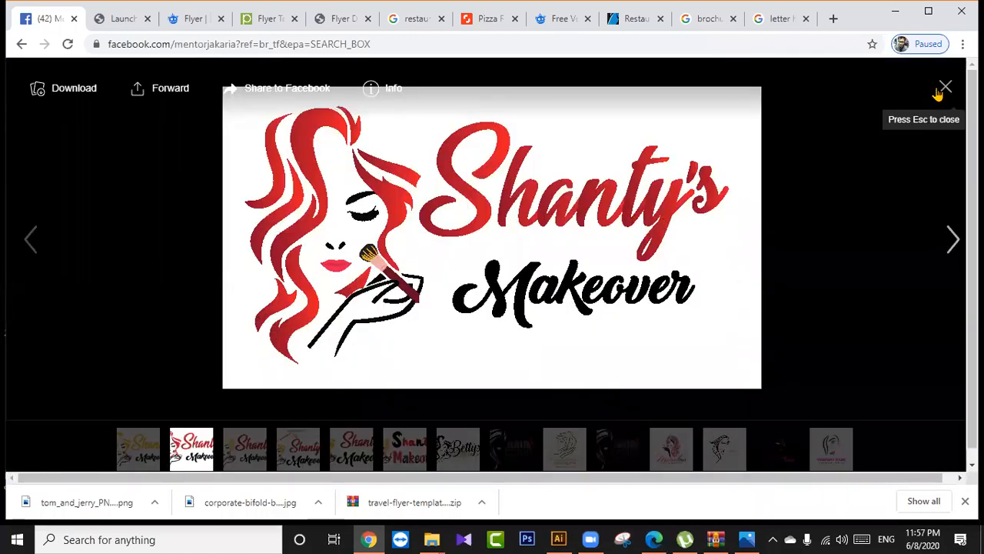
{"action": "key", "text": "Escape"}
Find the illustration of the red-haired woman with a makeup brush earlier in the chat and view it enlarged.
{"action": "scroll", "coordinate": [253, 367], "scroll_direction": "up", "scroll_amount": 2}
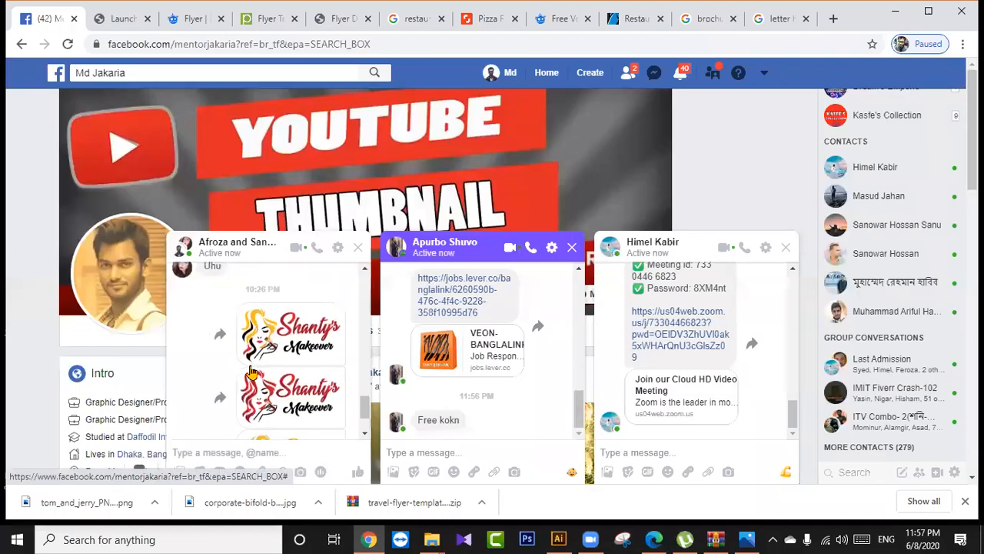
{"action": "scroll", "coordinate": [249, 365], "scroll_direction": "up", "scroll_amount": 5}
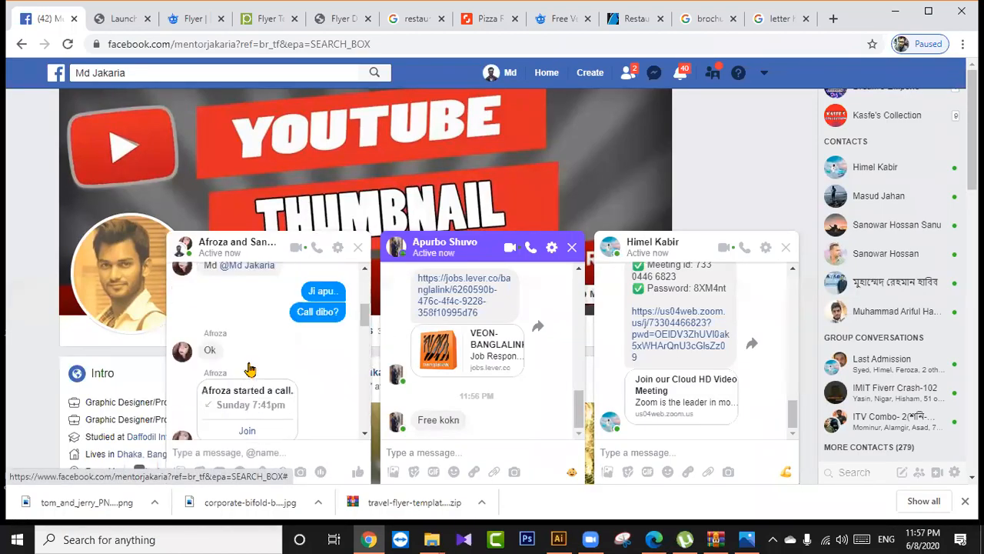
{"action": "scroll", "coordinate": [248, 366], "scroll_direction": "up", "scroll_amount": 5}
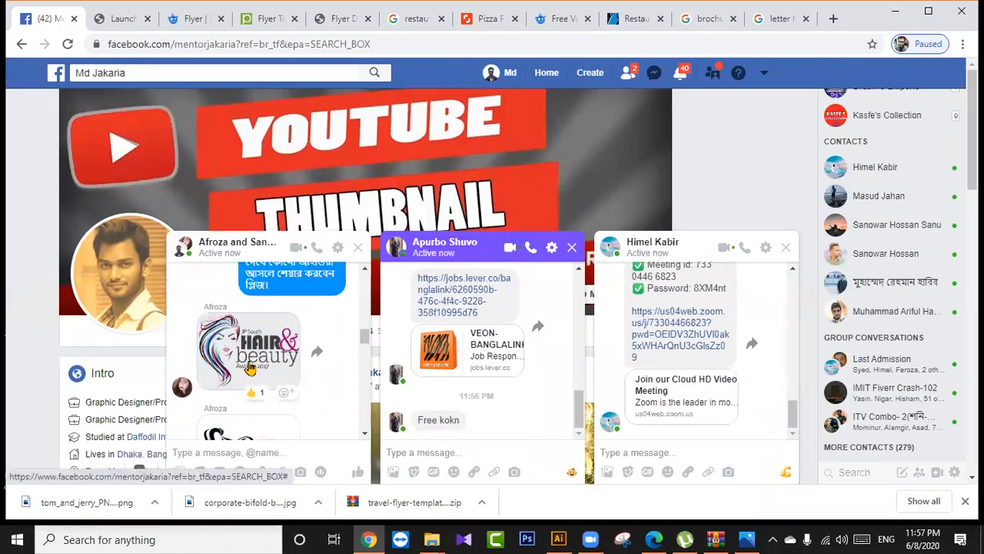
{"action": "scroll", "coordinate": [248, 367], "scroll_direction": "up", "scroll_amount": 5}
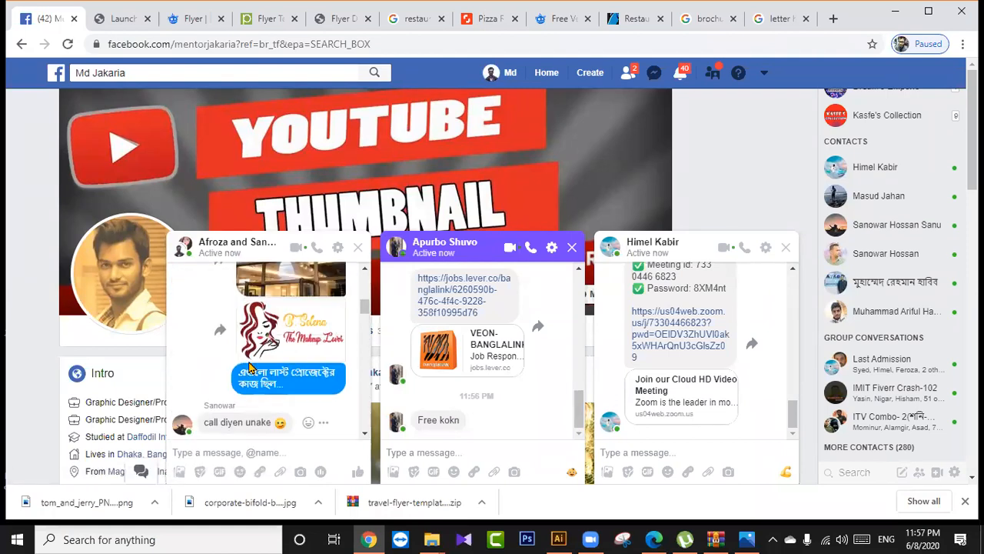
{"action": "scroll", "coordinate": [297, 339], "scroll_direction": "up", "scroll_amount": 2}
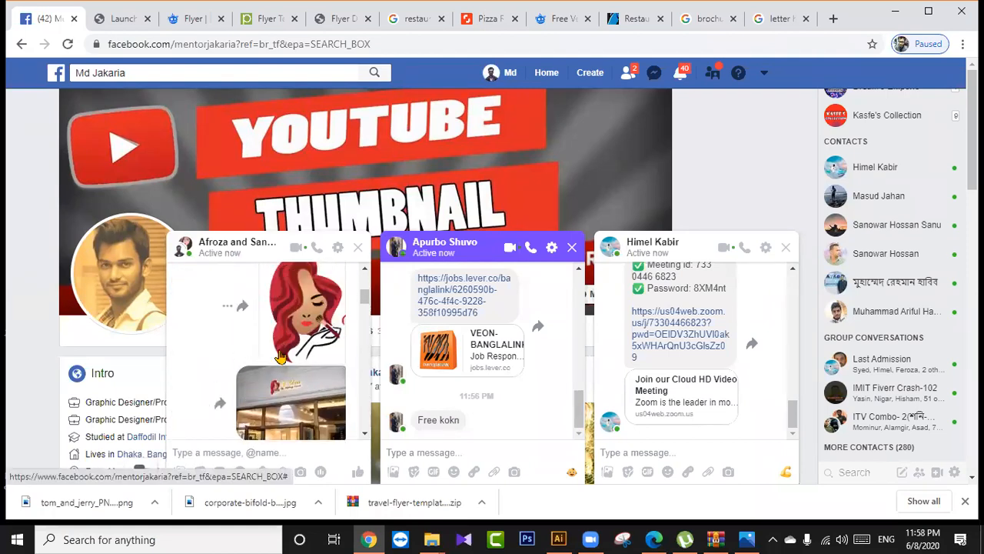
{"action": "scroll", "coordinate": [282, 357], "scroll_direction": "up", "scroll_amount": 2}
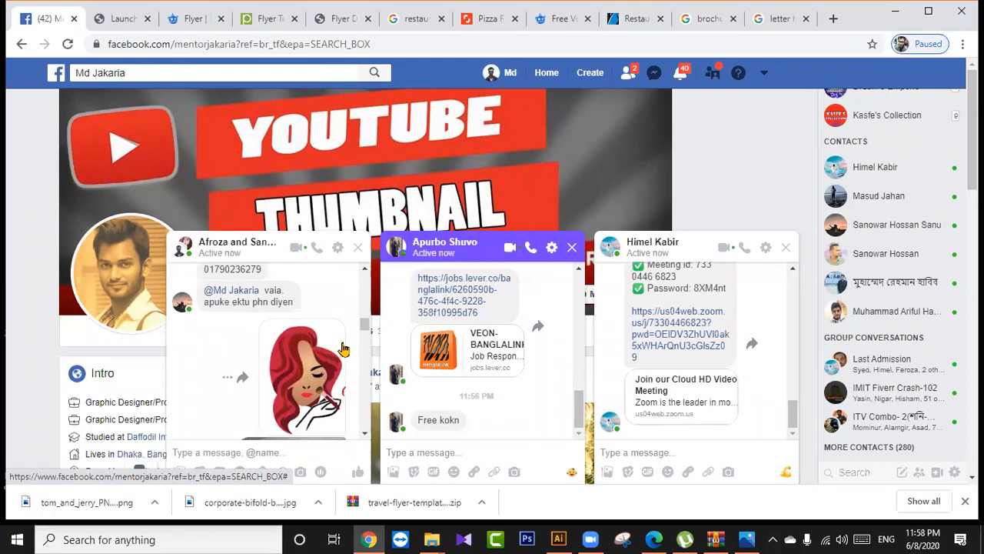
{"action": "left_click", "coordinate": [316, 372]}
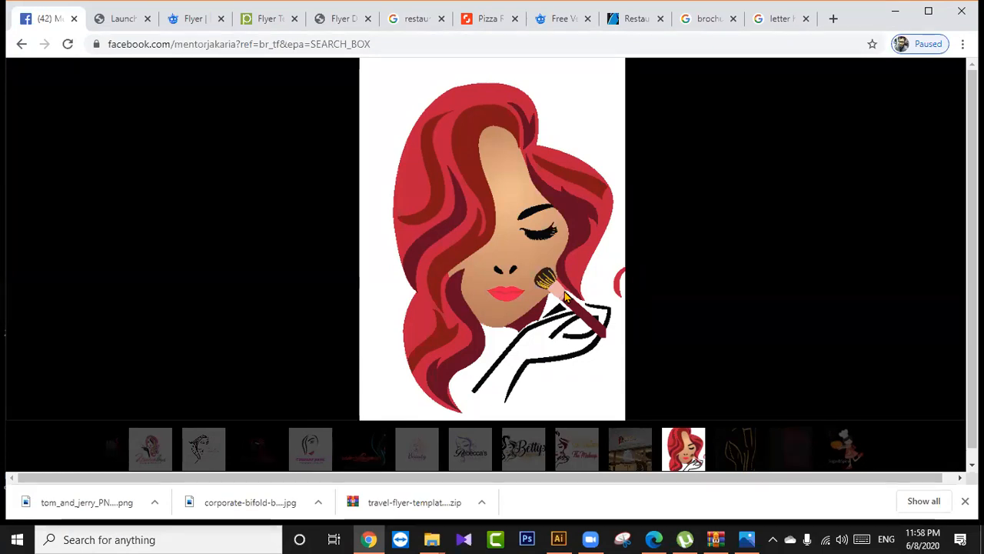
{"action": "key", "text": "Escape"}
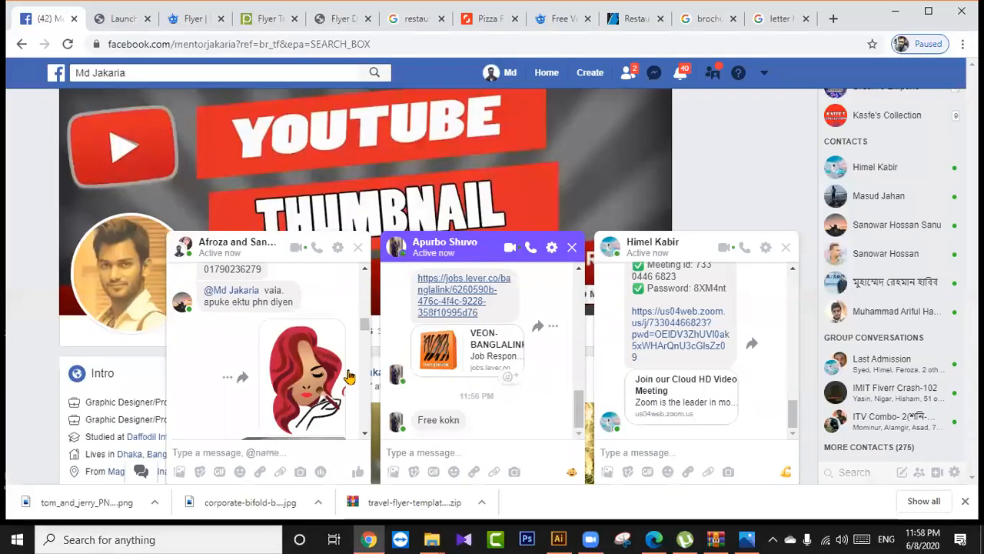
Look through the older sketches and reference images back to the Diosa makeover link, and close the group chat.
{"action": "scroll", "coordinate": [344, 382], "scroll_direction": "up", "scroll_amount": 10}
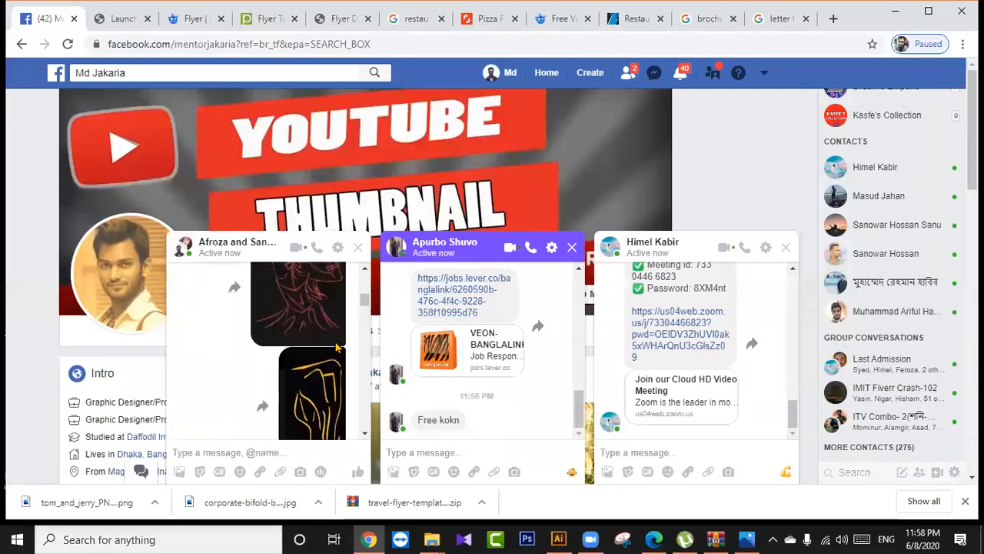
{"action": "scroll", "coordinate": [335, 342], "scroll_direction": "up", "scroll_amount": 3}
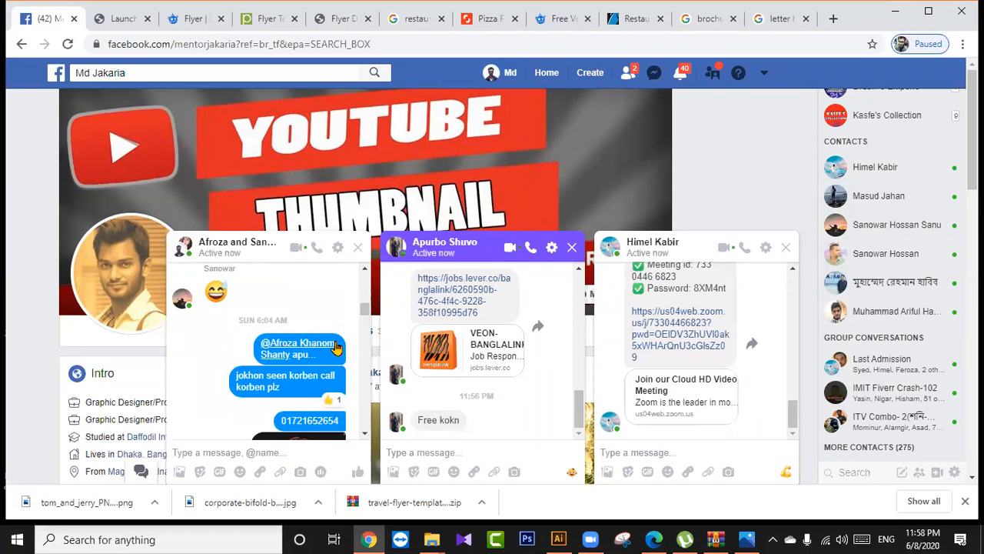
{"action": "scroll", "coordinate": [335, 347], "scroll_direction": "up", "scroll_amount": 5}
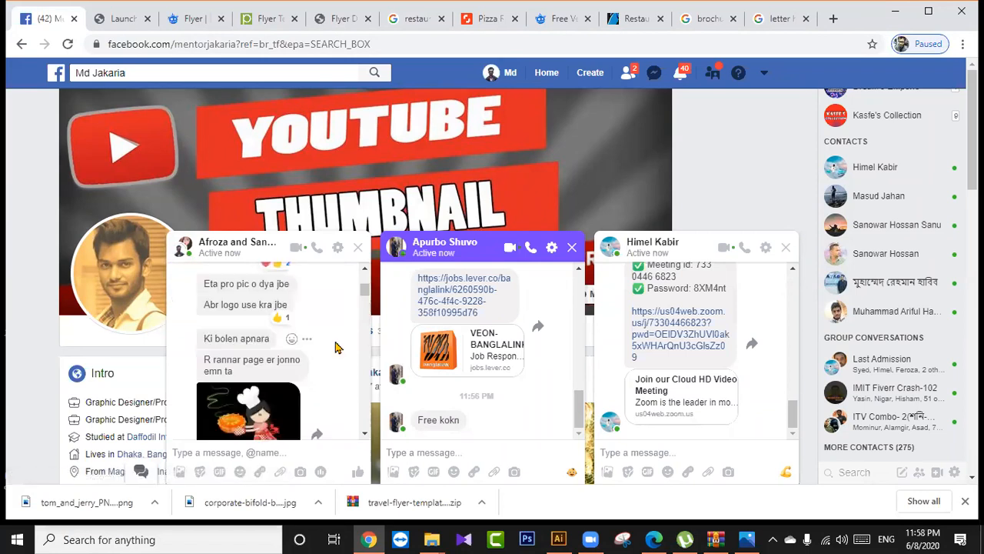
{"action": "scroll", "coordinate": [335, 348], "scroll_direction": "up", "scroll_amount": 10}
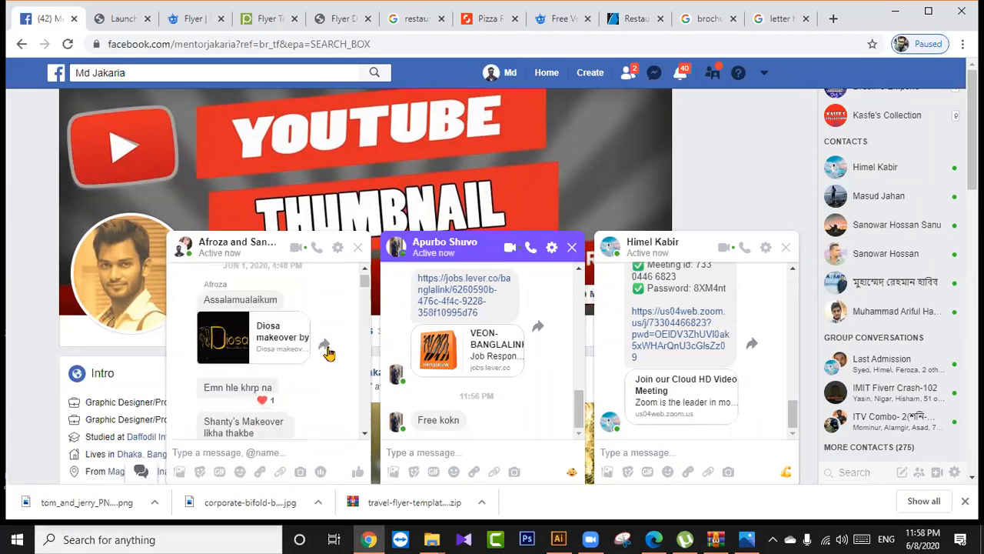
{"action": "left_click", "coordinate": [359, 248]}
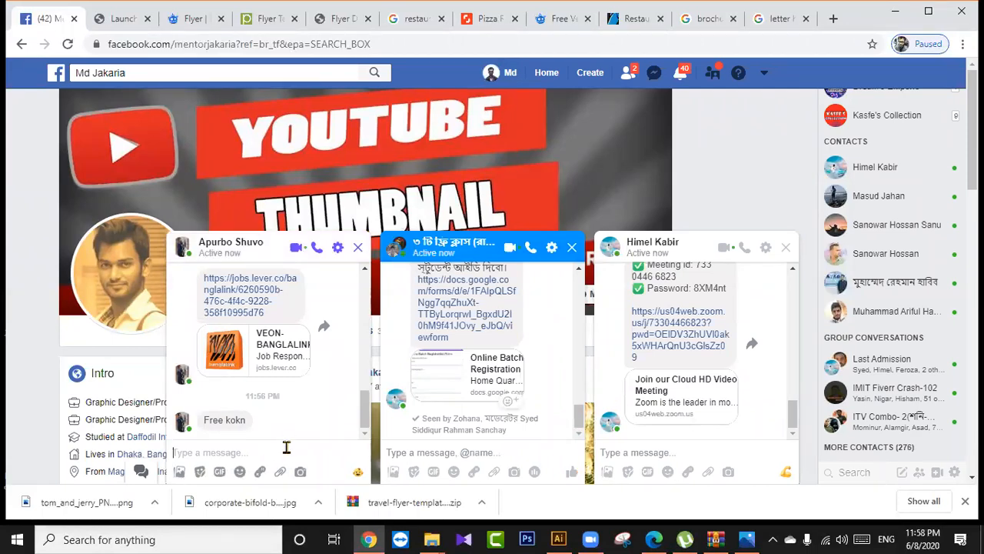
Send the reply "3am" in the open private chat.
{"action": "type", "text": "3am"}
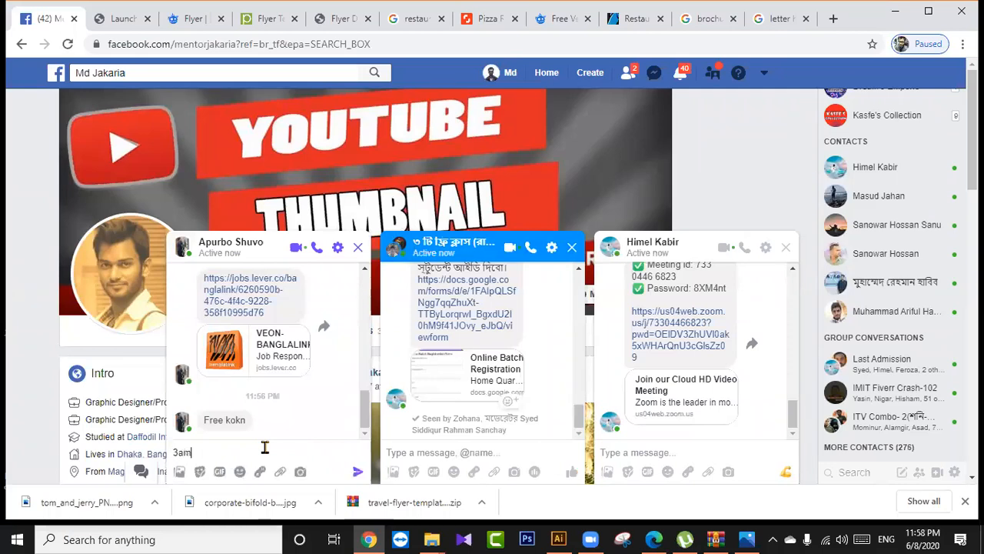
{"action": "key", "text": "Return"}
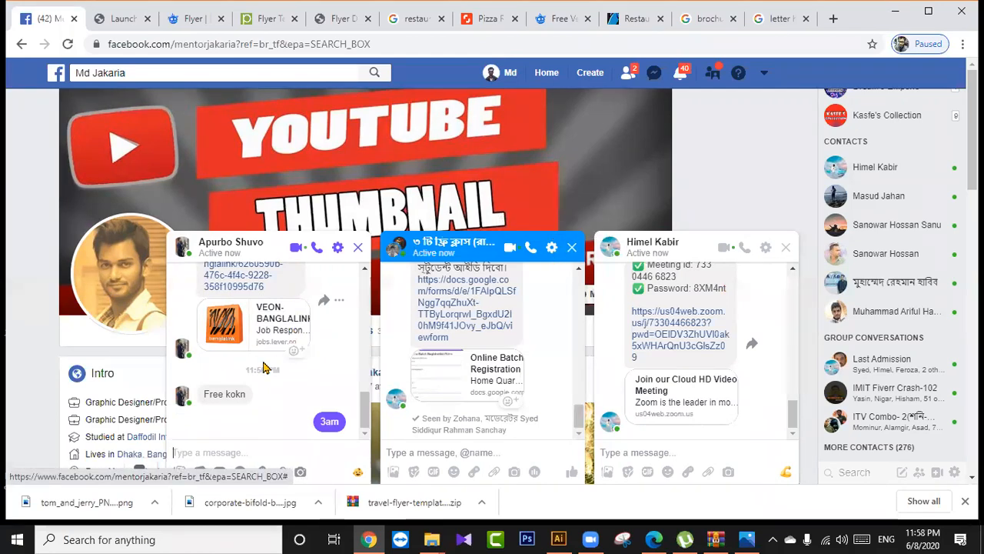
Look back through the older messages in the private chat, close it and minimize Chrome.
{"action": "scroll", "coordinate": [264, 367], "scroll_direction": "up", "scroll_amount": 5}
{"action": "scroll", "coordinate": [263, 368], "scroll_direction": "up", "scroll_amount": 10}
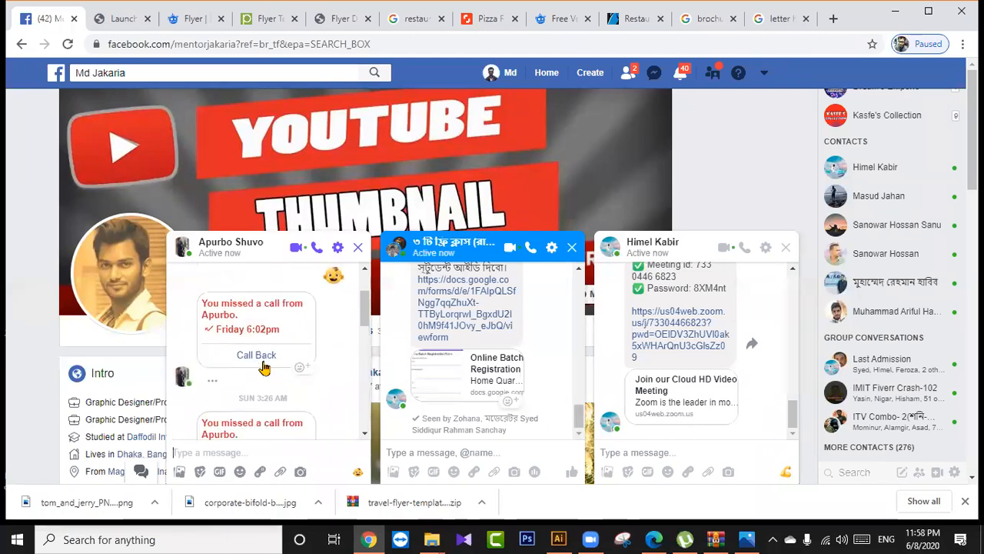
{"action": "scroll", "coordinate": [263, 368], "scroll_direction": "up", "scroll_amount": 10}
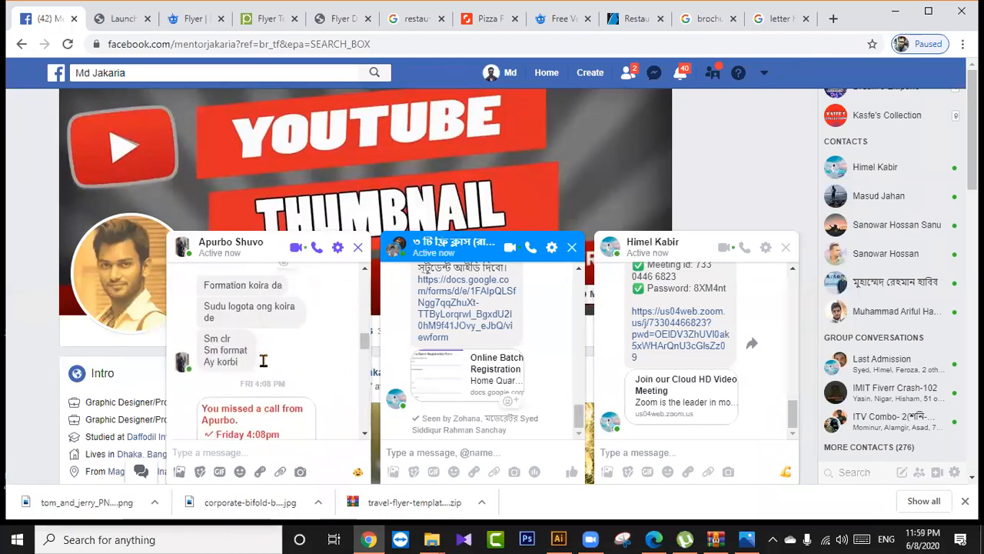
{"action": "scroll", "coordinate": [264, 368], "scroll_direction": "up", "scroll_amount": 10}
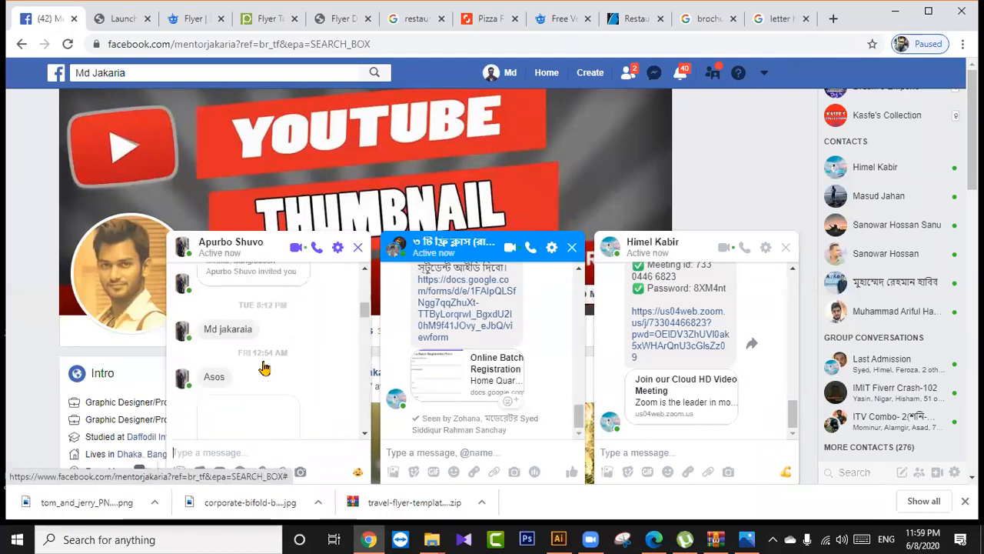
{"action": "scroll", "coordinate": [263, 368], "scroll_direction": "up", "scroll_amount": 1}
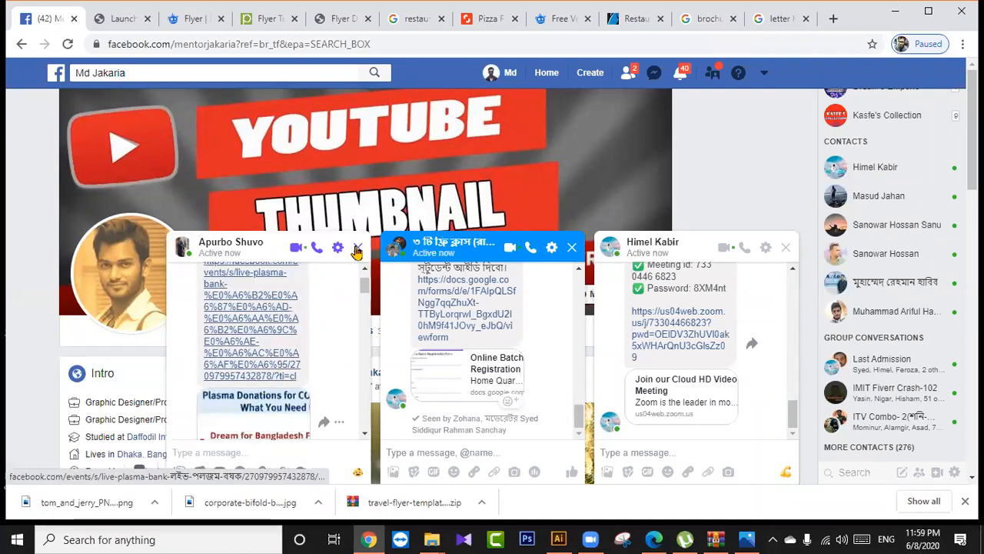
{"action": "left_click", "coordinate": [358, 250]}
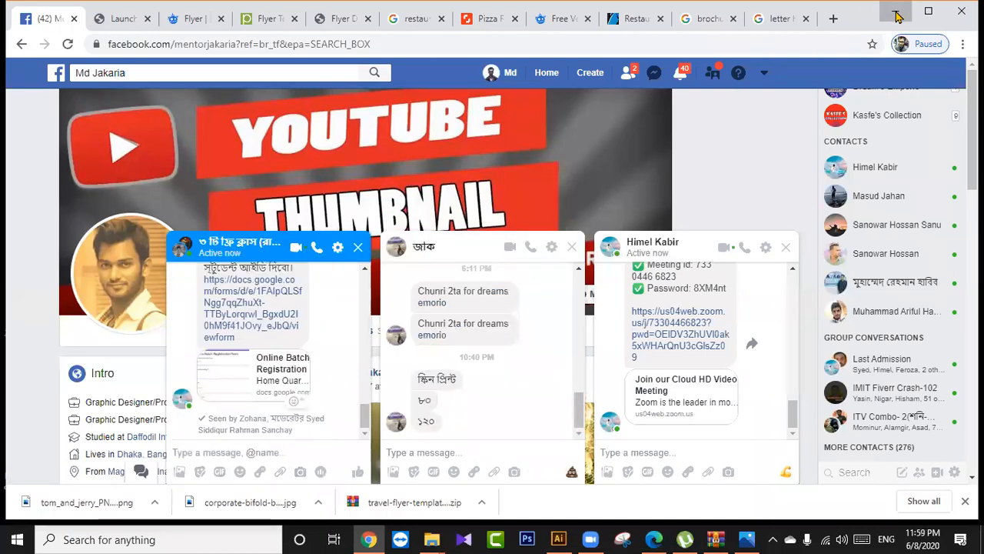
{"action": "left_click", "coordinate": [898, 15]}
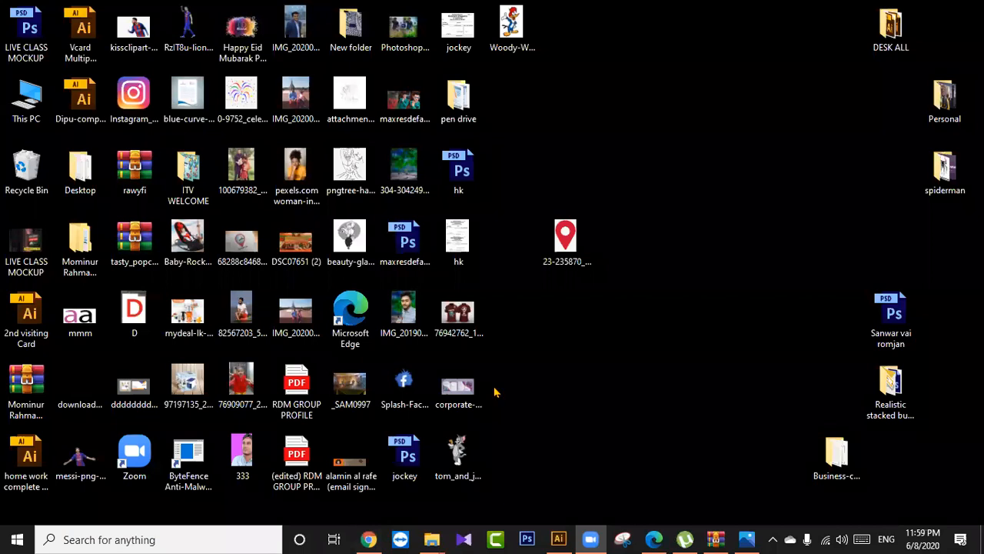
Switch to Illustrator and move the blue circle to the upper-left corner of the Tom and Jerry image.
{"action": "key", "text": "alt+Tab"}
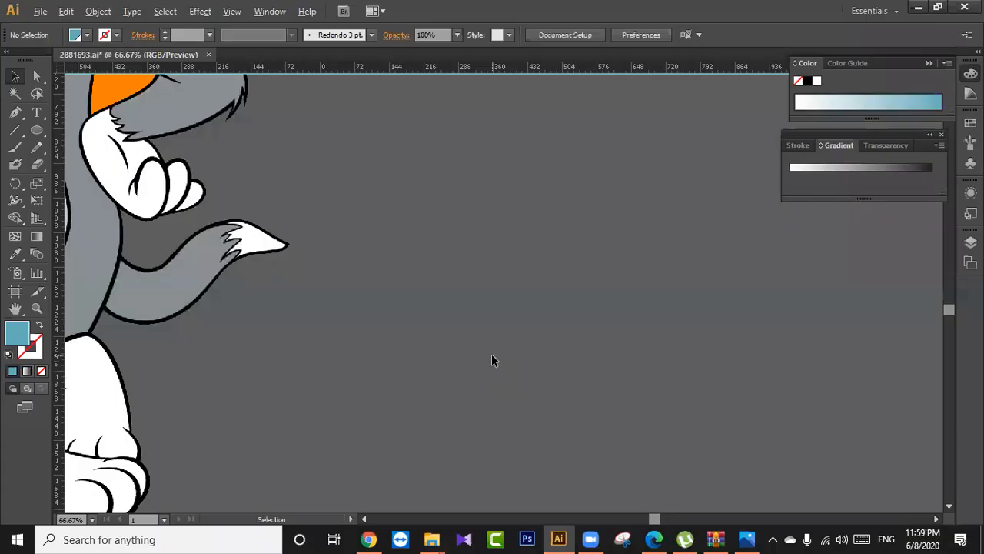
{"action": "scroll", "coordinate": [491, 354], "scroll_direction": "down", "scroll_amount": 1}
{"action": "left_click_drag", "start_coordinate": [407, 216], "coordinate": [489, 309]}
{"action": "scroll", "coordinate": [483, 302], "scroll_direction": "down", "scroll_amount": 1}
{"action": "left_click_drag", "start_coordinate": [538, 357], "coordinate": [607, 419]}
{"action": "left_click_drag", "start_coordinate": [394, 316], "coordinate": [181, 404]}
{"action": "left_click_drag", "start_coordinate": [184, 418], "coordinate": [290, 351]}
{"action": "left_click_drag", "start_coordinate": [291, 317], "coordinate": [528, 327]}
{"action": "left_click", "coordinate": [734, 322]}
{"action": "left_click_drag", "start_coordinate": [619, 266], "coordinate": [584, 329]}
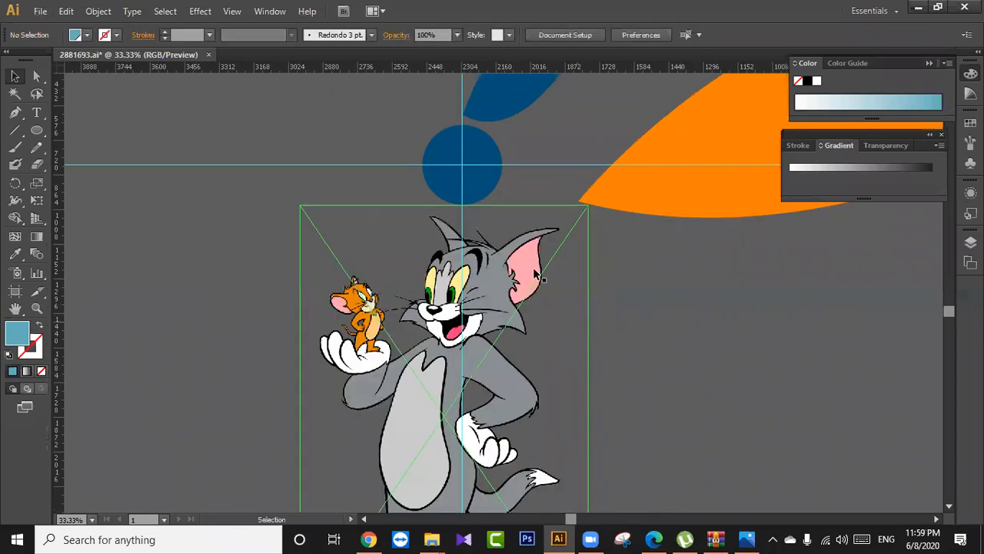
{"action": "left_click_drag", "start_coordinate": [438, 192], "coordinate": [315, 272]}
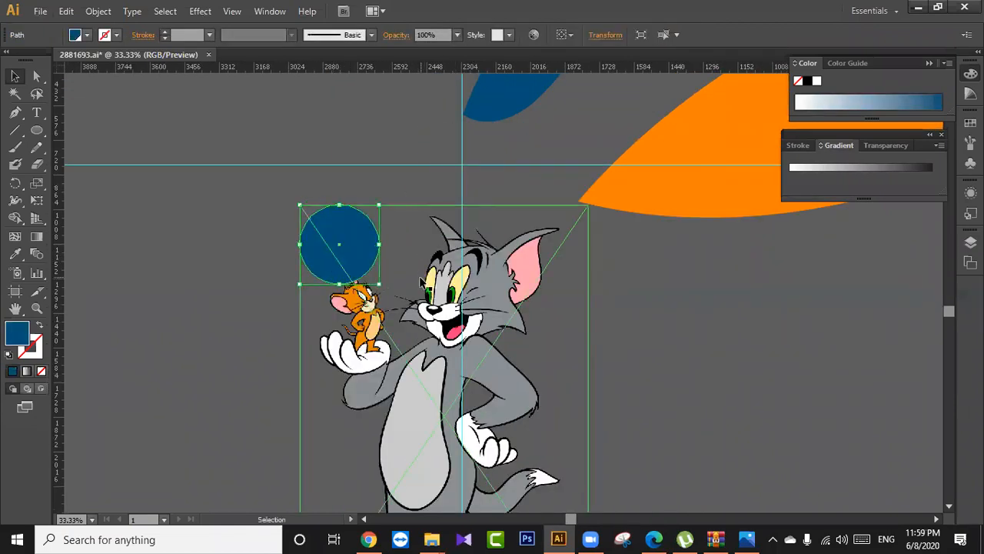
Move the blue circle slightly down so it covers Jerry's head, and deselect it.
{"action": "left_click", "coordinate": [696, 332]}
{"action": "scroll", "coordinate": [624, 328], "scroll_direction": "down", "scroll_amount": 1}
{"action": "left_click_drag", "start_coordinate": [624, 327], "coordinate": [556, 290]}
{"action": "left_click_drag", "start_coordinate": [336, 236], "coordinate": [347, 268]}
{"action": "left_click", "coordinate": [555, 310]}
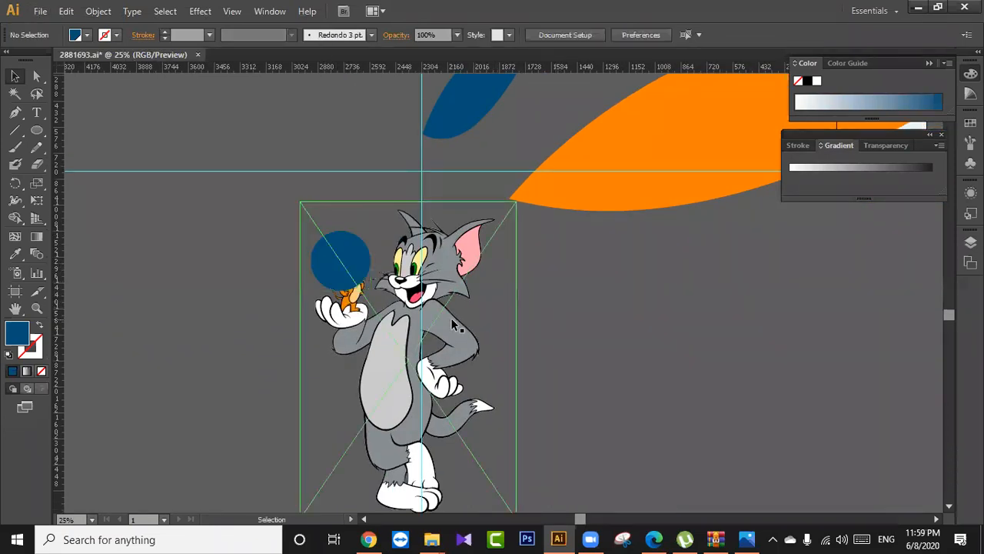
Try to change the stacking order of the Tom and Jerry image, and deselect it.
{"action": "right_click", "coordinate": [422, 324]}
{"action": "left_click", "coordinate": [376, 334]}
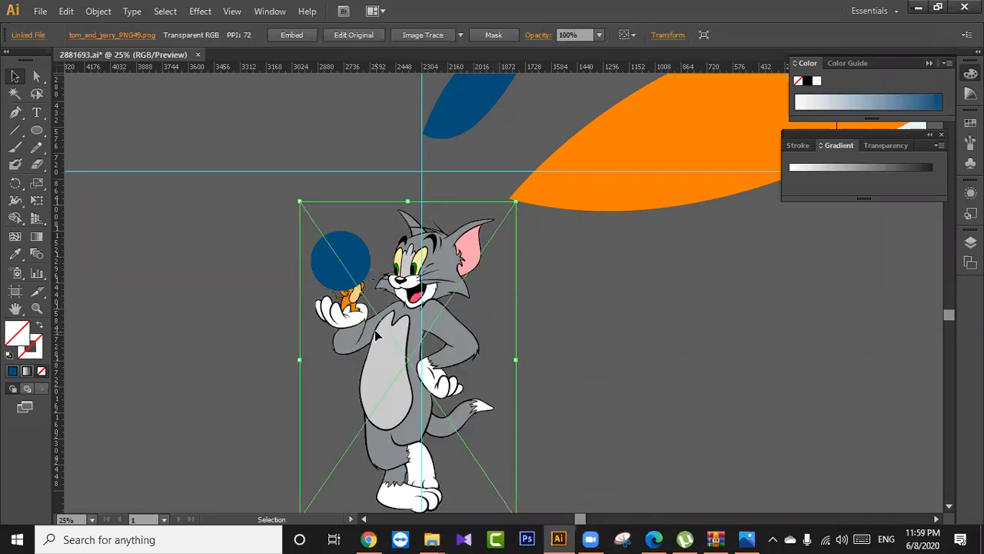
{"action": "right_click", "coordinate": [377, 334]}
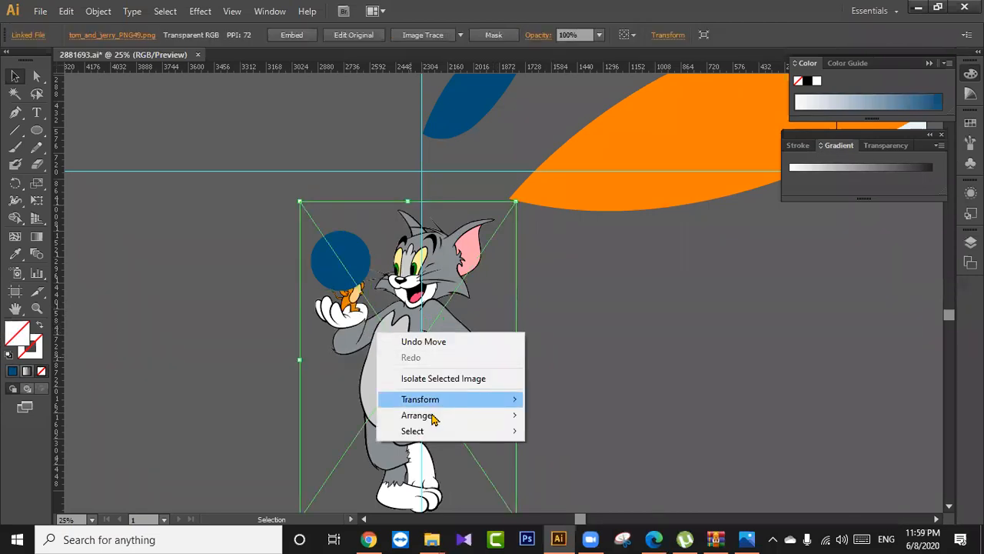
{"action": "left_click", "coordinate": [602, 408]}
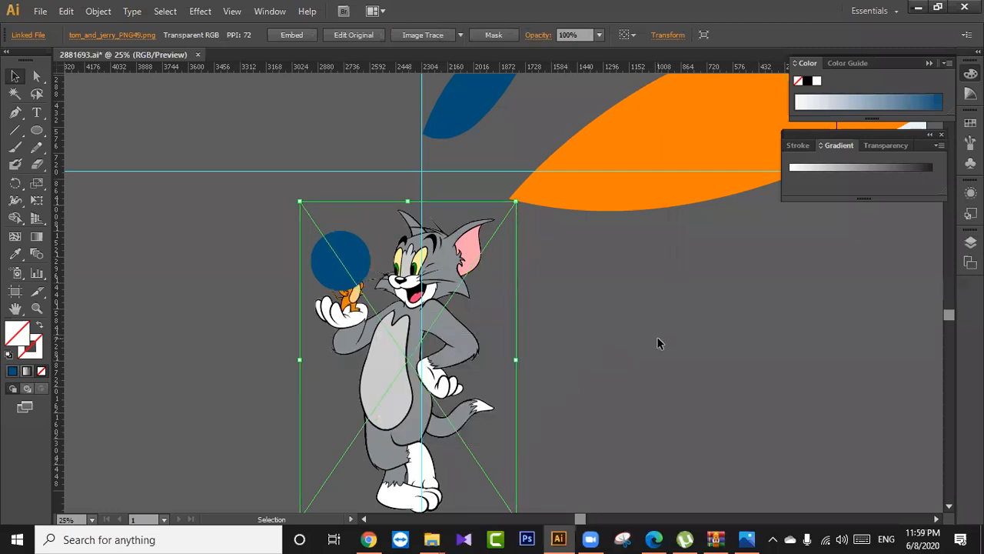
{"action": "left_click", "coordinate": [654, 334]}
{"action": "left_click_drag", "start_coordinate": [507, 222], "coordinate": [519, 266]}
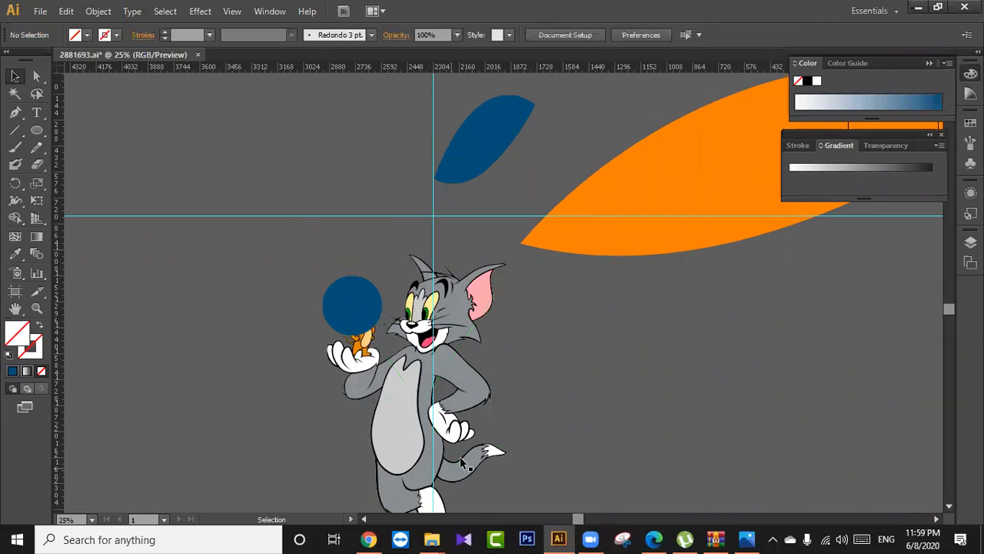
Switch to the letterhead image search in Chrome and browse the related images and further search results.
{"action": "key", "text": "alt+Tab"}
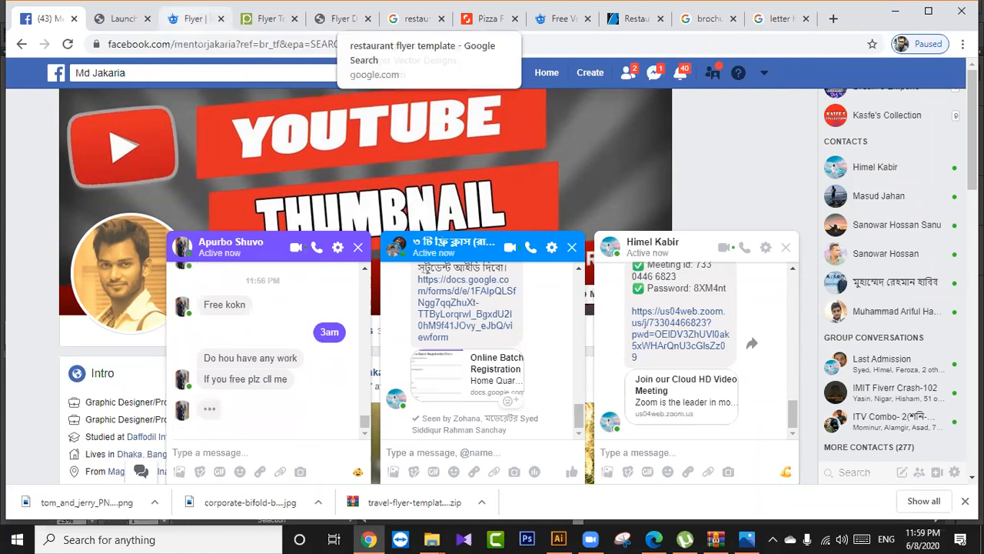
{"action": "left_click", "coordinate": [834, 20]}
{"action": "left_click", "coordinate": [723, 25]}
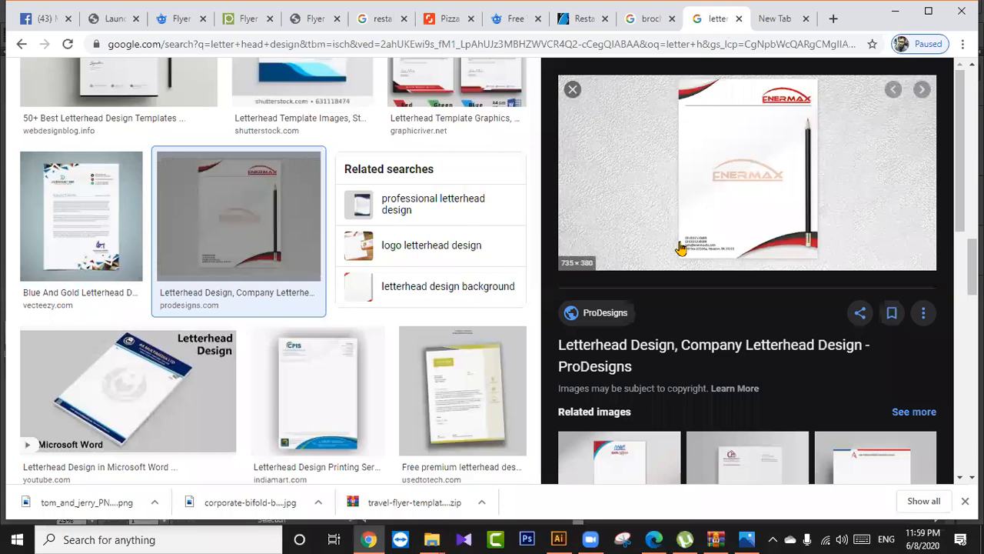
{"action": "scroll", "coordinate": [681, 248], "scroll_direction": "down", "scroll_amount": 4}
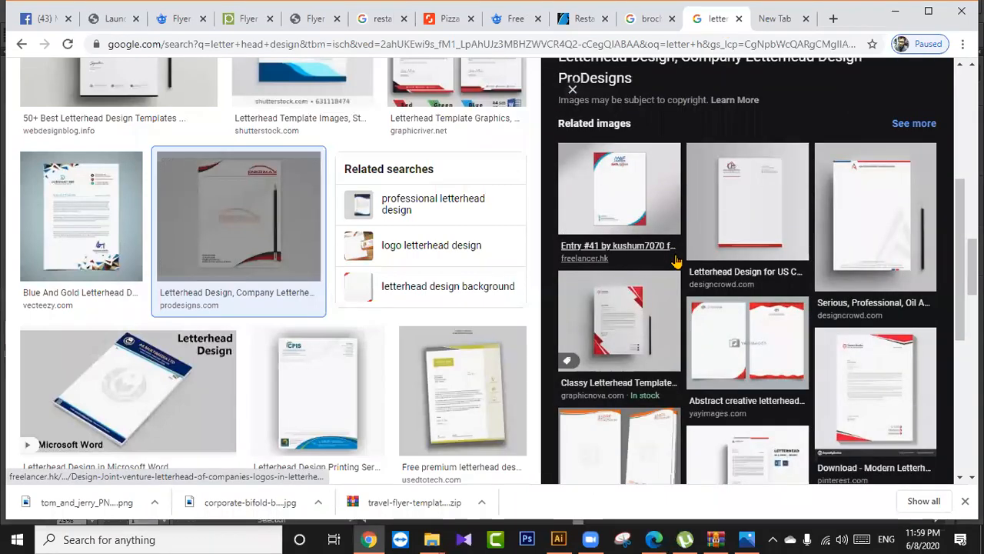
{"action": "scroll", "coordinate": [677, 262], "scroll_direction": "down", "scroll_amount": 2}
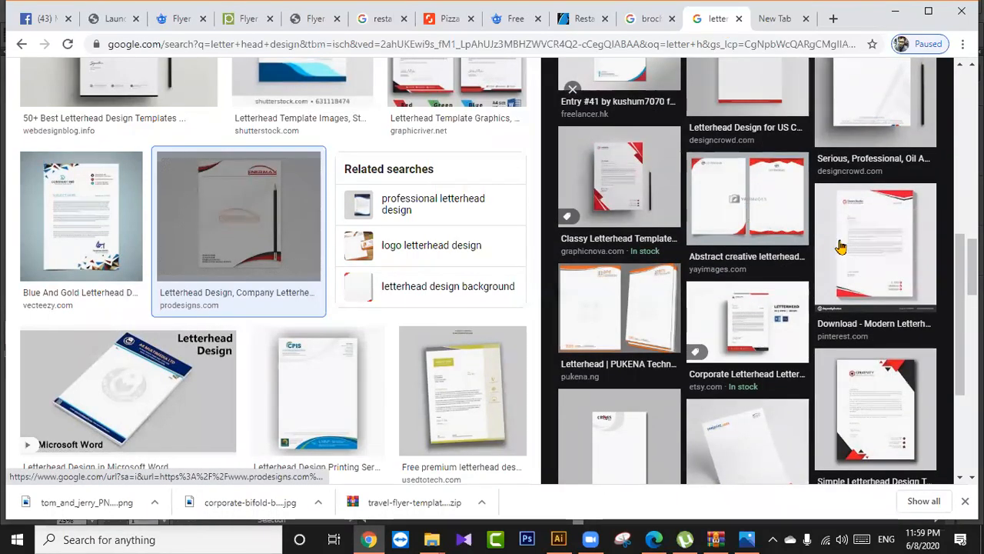
{"action": "scroll", "coordinate": [840, 246], "scroll_direction": "down", "scroll_amount": 3}
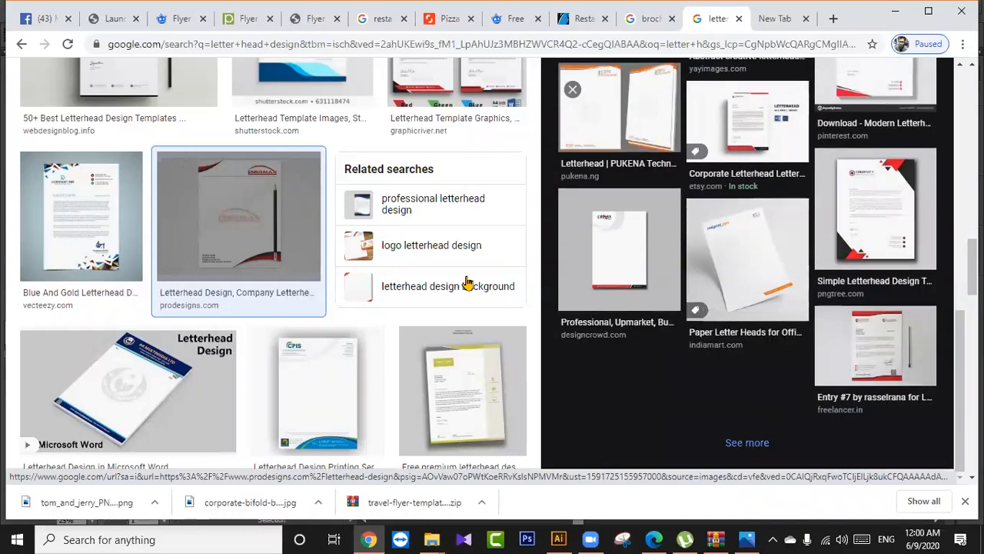
{"action": "scroll", "coordinate": [462, 283], "scroll_direction": "down", "scroll_amount": 5}
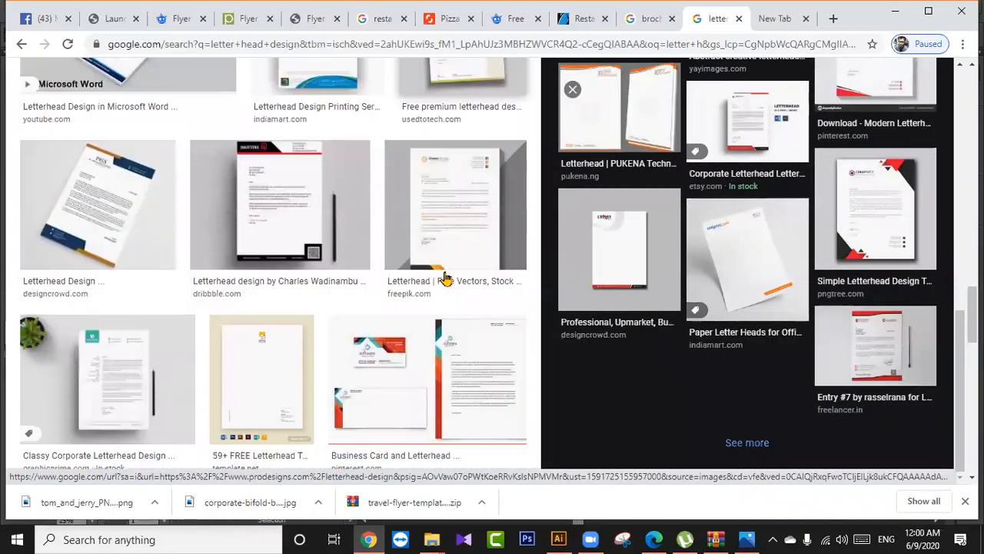
{"action": "scroll", "coordinate": [446, 279], "scroll_direction": "down", "scroll_amount": 4}
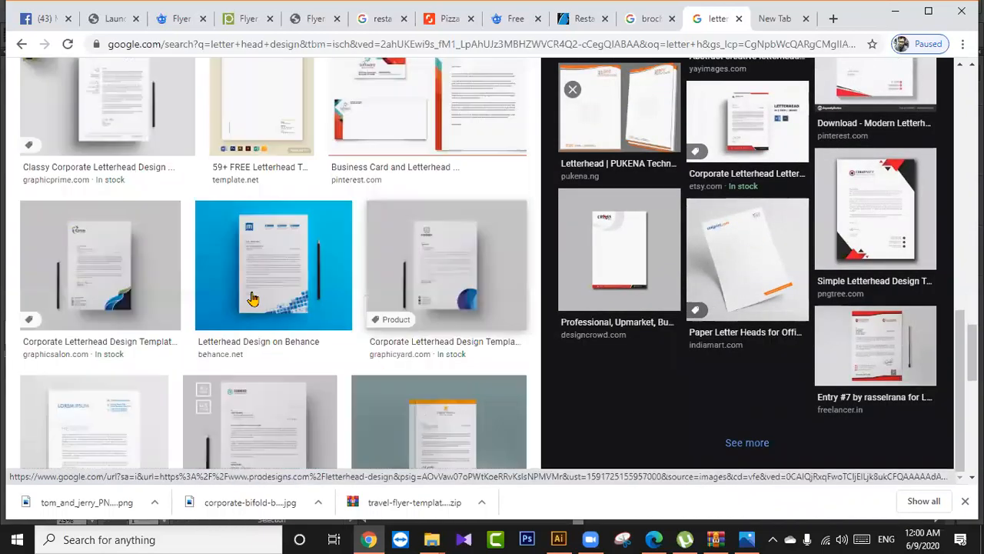
{"action": "scroll", "coordinate": [213, 283], "scroll_direction": "down", "scroll_amount": 3}
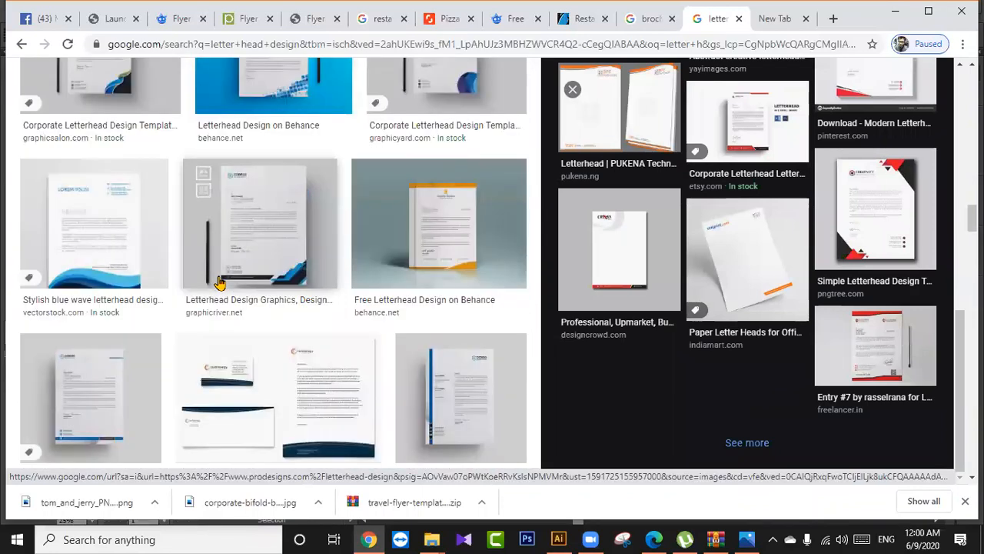
Preview the stylish blue wave letterhead and the green and orange VectorStock letterhead, and look through their related images.
{"action": "left_click", "coordinate": [116, 269]}
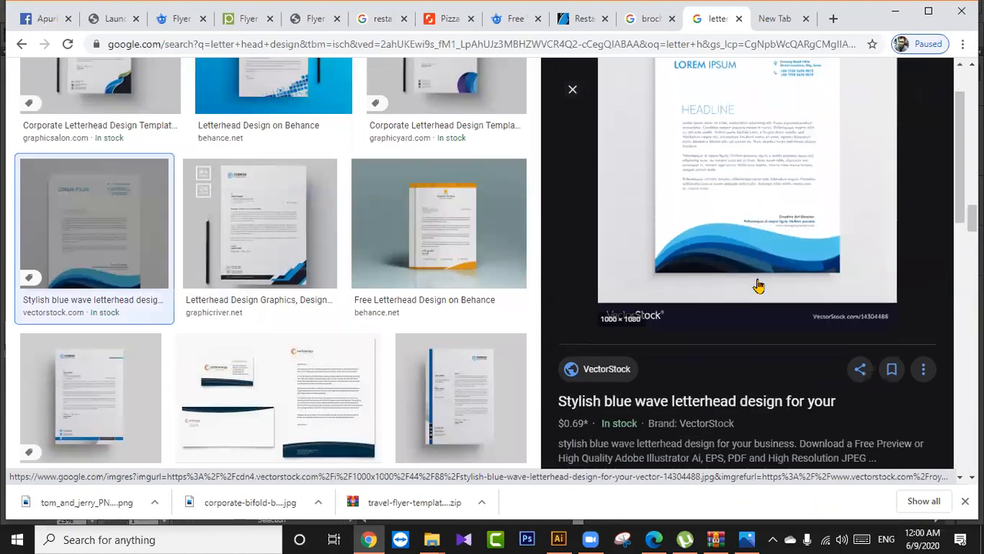
{"action": "scroll", "coordinate": [757, 283], "scroll_direction": "down", "scroll_amount": 3}
{"action": "scroll", "coordinate": [757, 279], "scroll_direction": "down", "scroll_amount": 5}
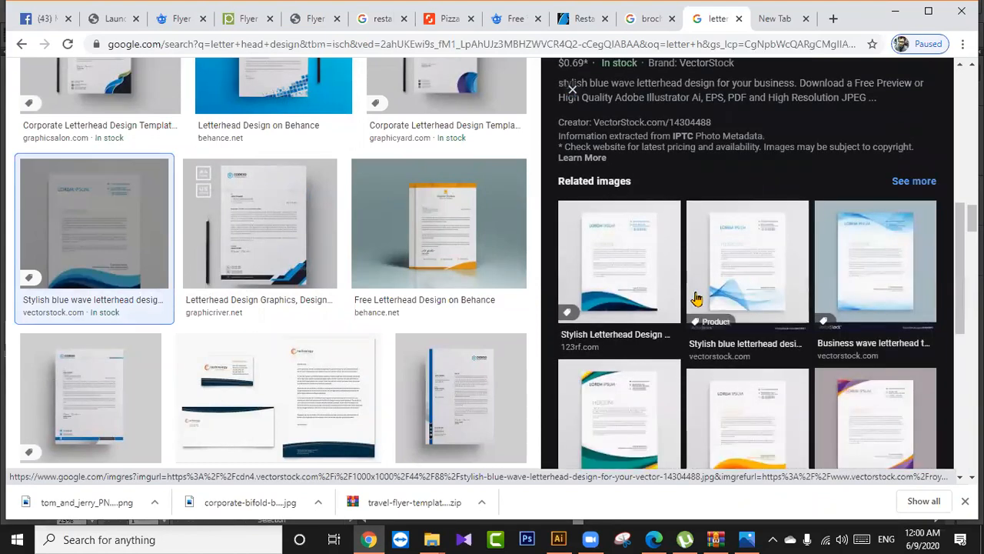
{"action": "left_click", "coordinate": [628, 347]}
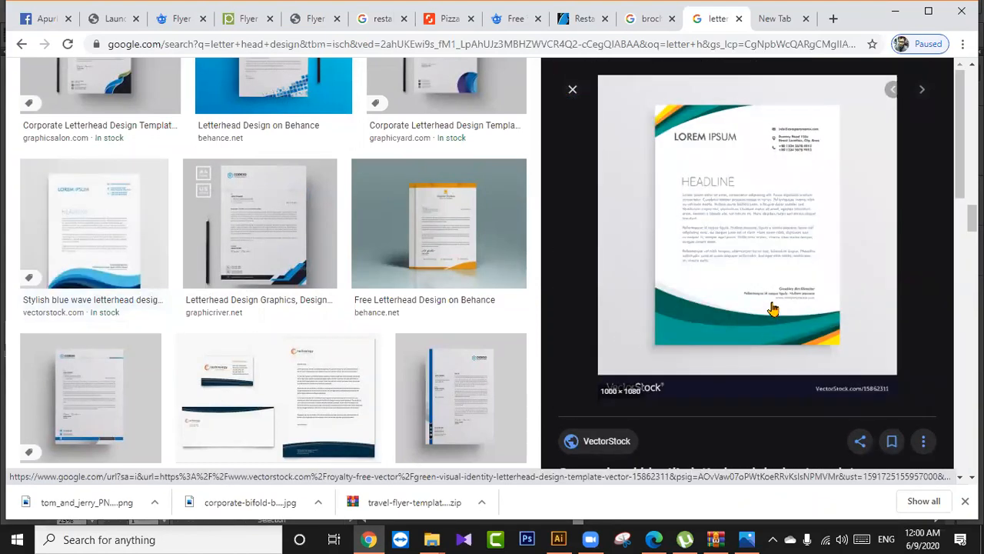
{"action": "scroll", "coordinate": [773, 308], "scroll_direction": "down", "scroll_amount": 1}
{"action": "scroll", "coordinate": [773, 307], "scroll_direction": "down", "scroll_amount": 5}
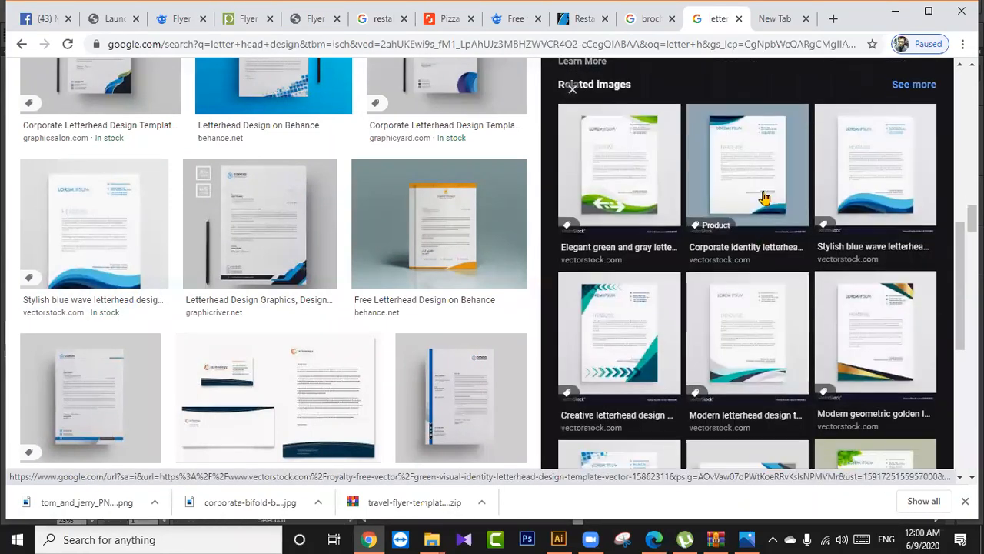
Open the blue corporate identity letterhead from VectorStock among the related images and copy its image.
{"action": "left_click", "coordinate": [765, 227]}
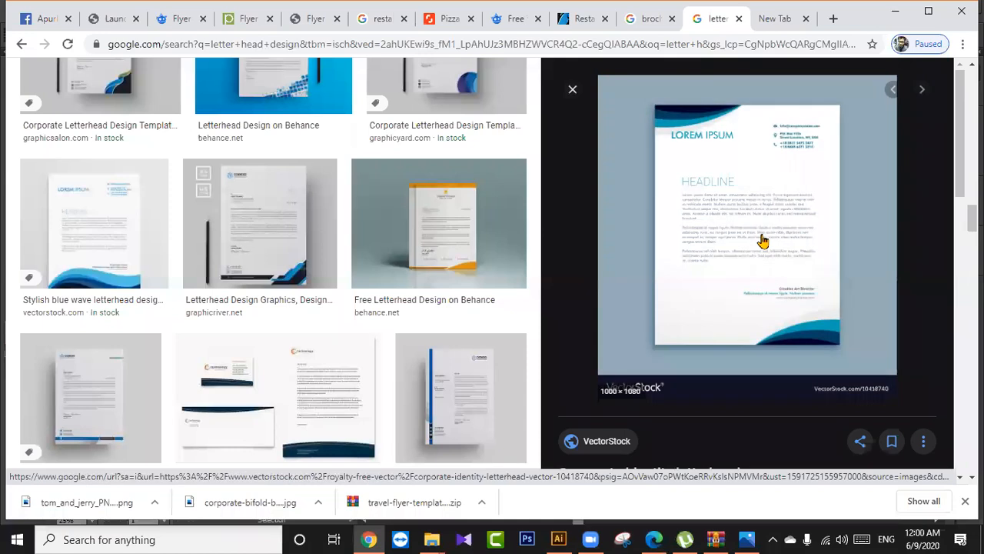
{"action": "right_click", "coordinate": [763, 241]}
{"action": "left_click", "coordinate": [777, 379]}
Find the blue and black Template Monster letterhead with the LOGO header in the related images and open its preview and image options.
{"action": "scroll", "coordinate": [740, 373], "scroll_direction": "down", "scroll_amount": 8}
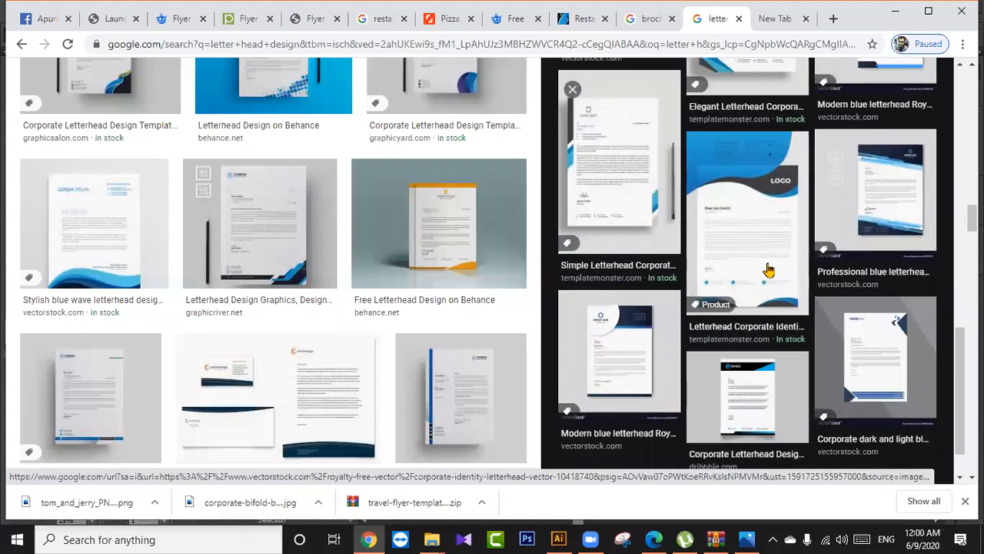
{"action": "left_click", "coordinate": [767, 264]}
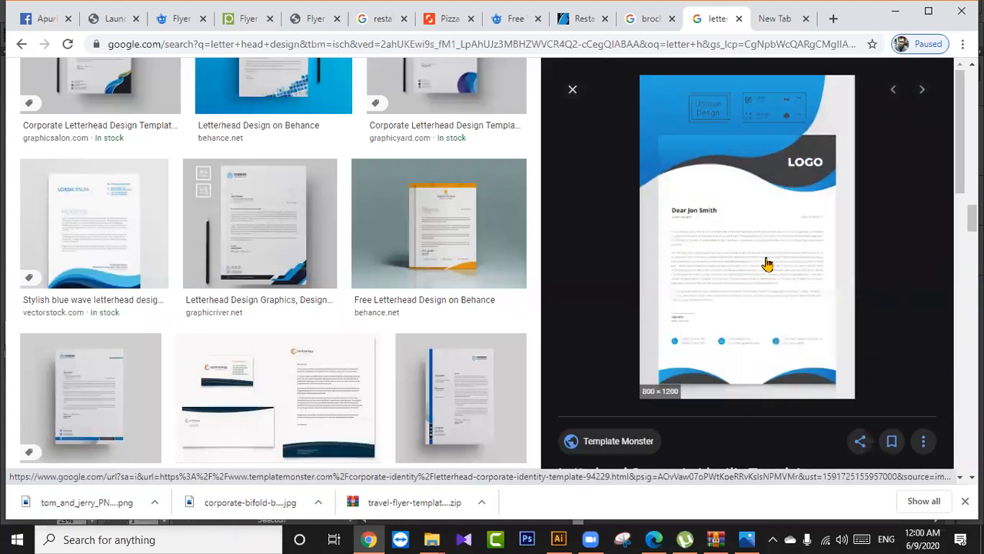
{"action": "right_click", "coordinate": [767, 262]}
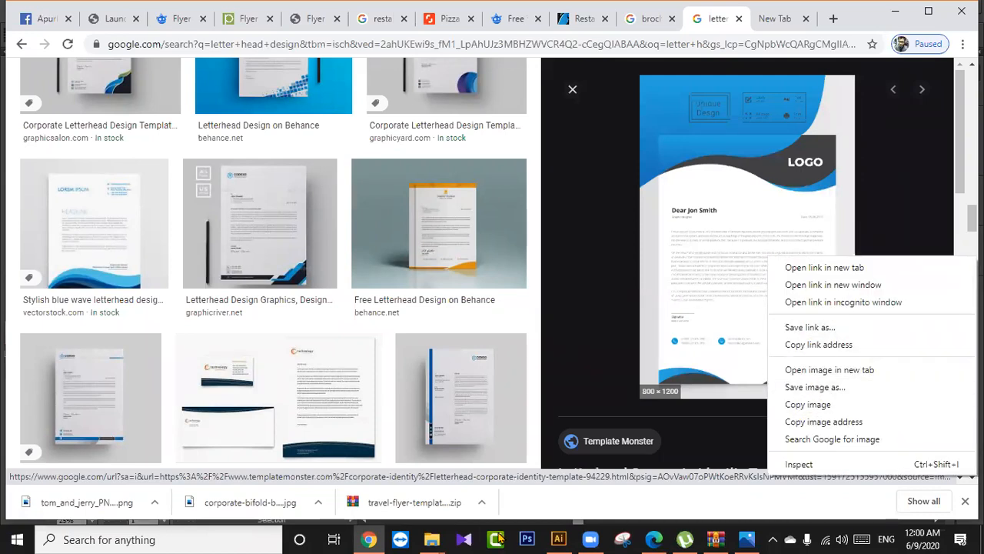
Switch to Illustrator, paste the copied VectorStock letterhead image into the document and deselect it.
{"action": "left_click", "coordinate": [558, 538]}
{"action": "key", "text": "ctrl+v"}
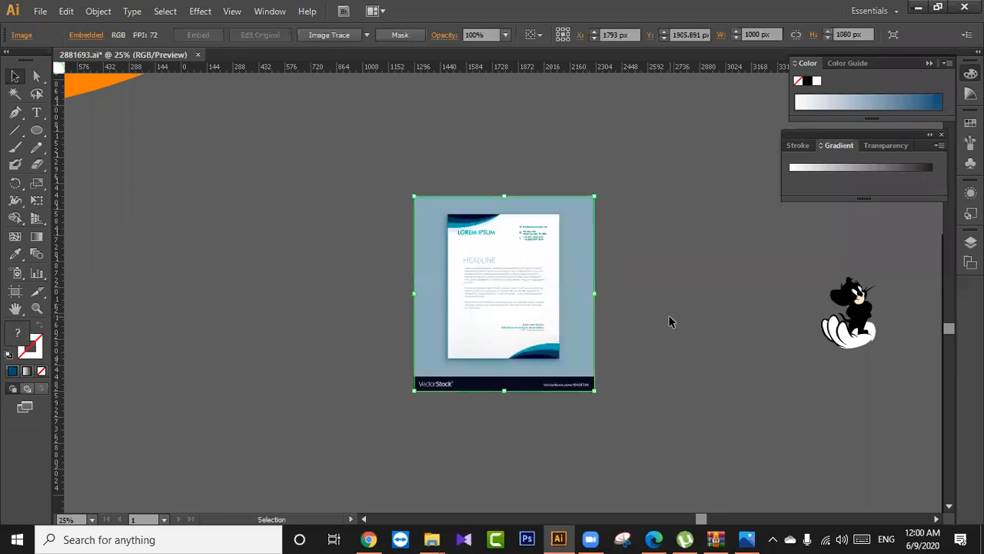
{"action": "left_click", "coordinate": [692, 225]}
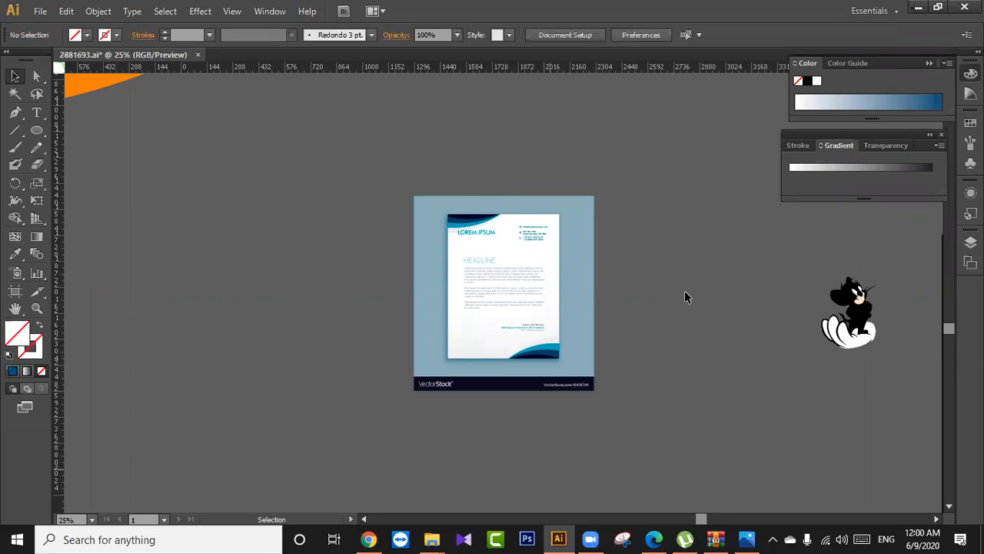
Return to Chrome for the Template Monster letterhead image and paste it into the Illustrator document over the VectorStock letterhead.
{"action": "left_click", "coordinate": [916, 8]}
{"action": "key", "text": "alt+Tab"}
{"action": "key", "text": "a"}
{"action": "key", "text": "ctrl+v"}
{"action": "left_click", "coordinate": [612, 269]}
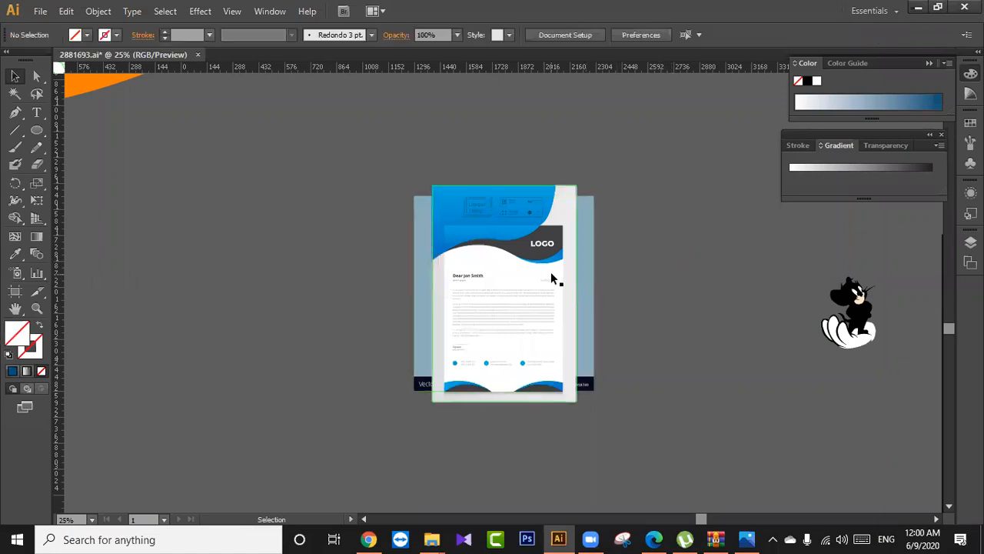
Move the Template Monster letterhead so it sits over only the right part of the VectorStock letterhead, and deselect it.
{"action": "scroll", "coordinate": [551, 273], "scroll_direction": "down", "scroll_amount": 1}
{"action": "left_click_drag", "start_coordinate": [551, 273], "coordinate": [450, 309]}
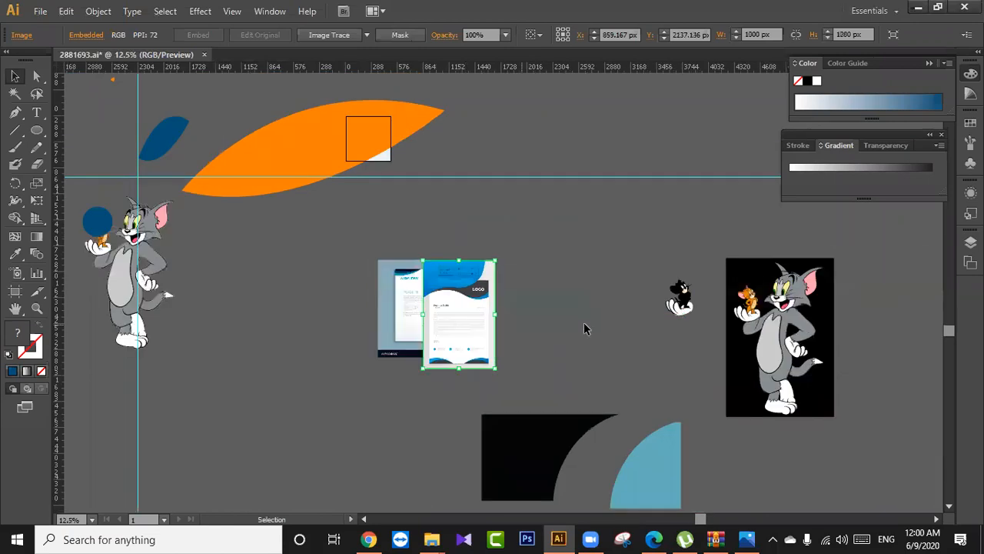
{"action": "left_click", "coordinate": [584, 323]}
Delete the practice black rectangles and blue circles lying below the letterhead images.
{"action": "scroll", "coordinate": [612, 324], "scroll_direction": "down", "scroll_amount": 1}
{"action": "left_click_drag", "start_coordinate": [570, 369], "coordinate": [556, 340]}
{"action": "left_click_drag", "start_coordinate": [552, 226], "coordinate": [727, 406]}
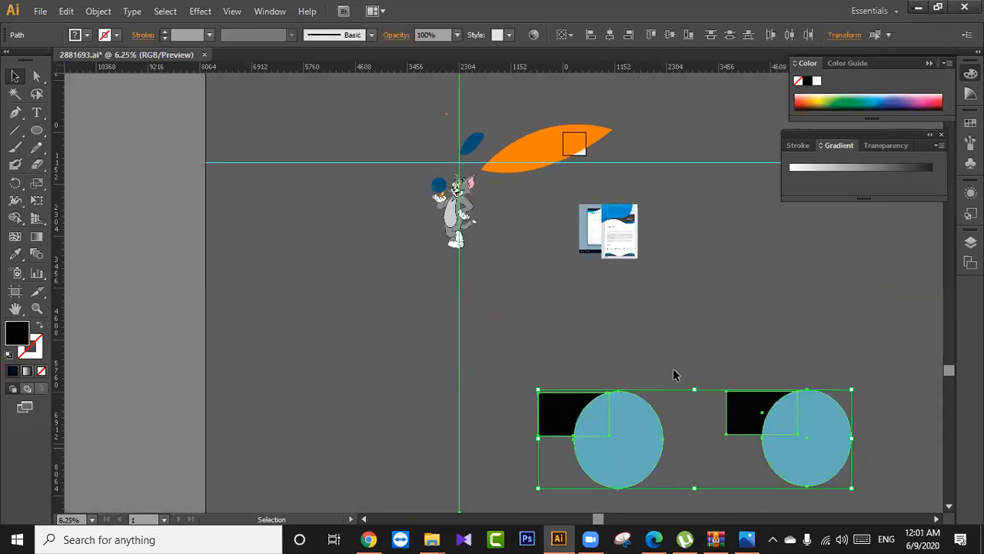
{"action": "key", "text": "Delete"}
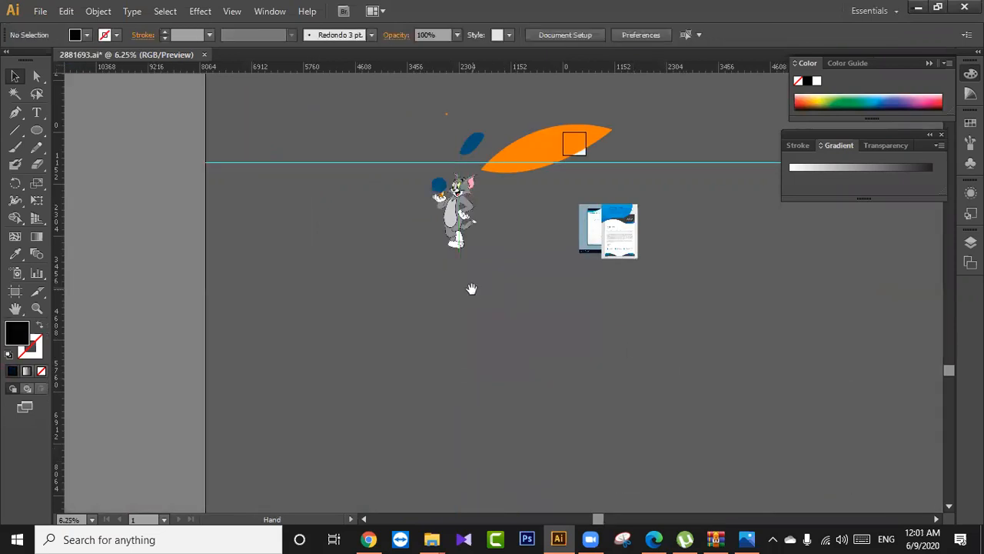
Delete the cartoon cat, the orange leaf and the dark blue shapes above the letterheads, keeping the letterhead images.
{"action": "scroll", "coordinate": [472, 289], "scroll_direction": "up", "scroll_amount": 5}
{"action": "scroll", "coordinate": [488, 275], "scroll_direction": "down", "scroll_amount": 5}
{"action": "key", "text": "space"}
{"action": "left_click_drag", "start_coordinate": [405, 124], "coordinate": [615, 263]}
{"action": "key", "text": "Delete"}
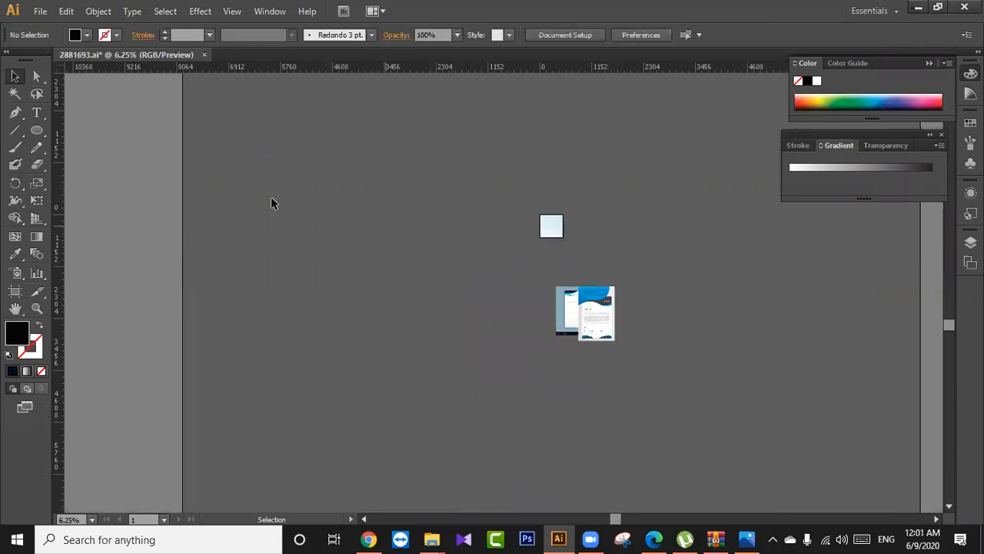
Create a new portrait document at A4 size with one artboard and units in inches.
{"action": "left_click", "coordinate": [39, 11]}
{"action": "left_click", "coordinate": [53, 28]}
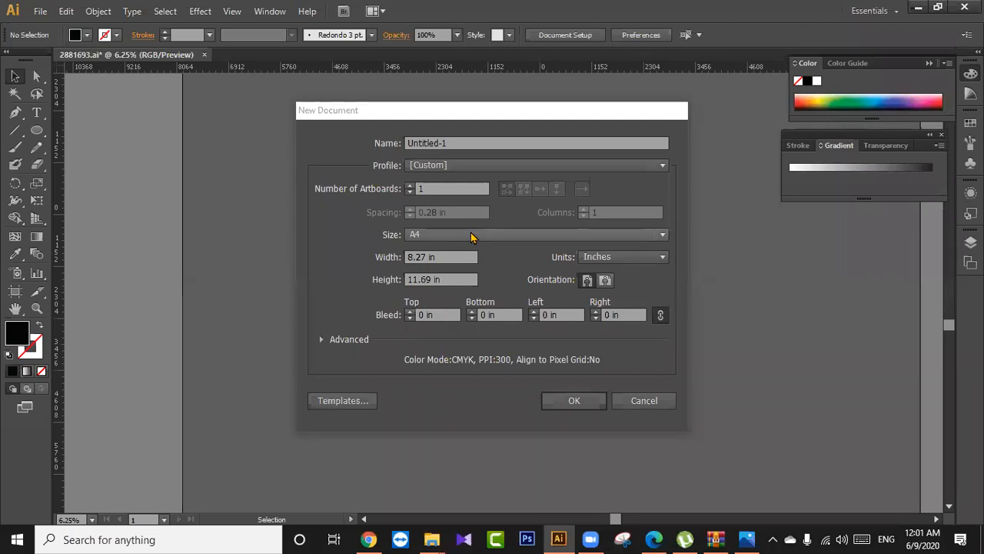
{"action": "left_click", "coordinate": [472, 235]}
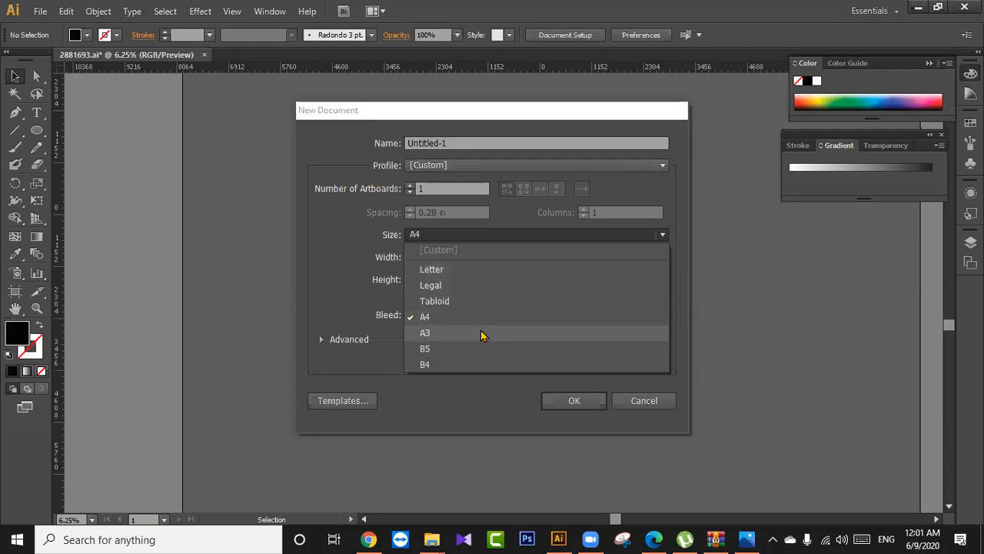
{"action": "left_click", "coordinate": [579, 406]}
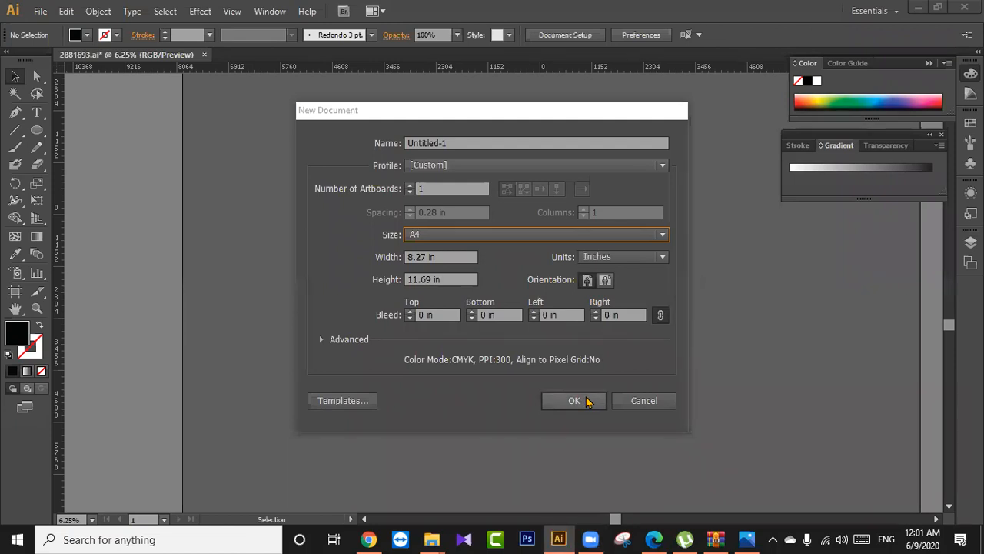
{"action": "left_click", "coordinate": [586, 402]}
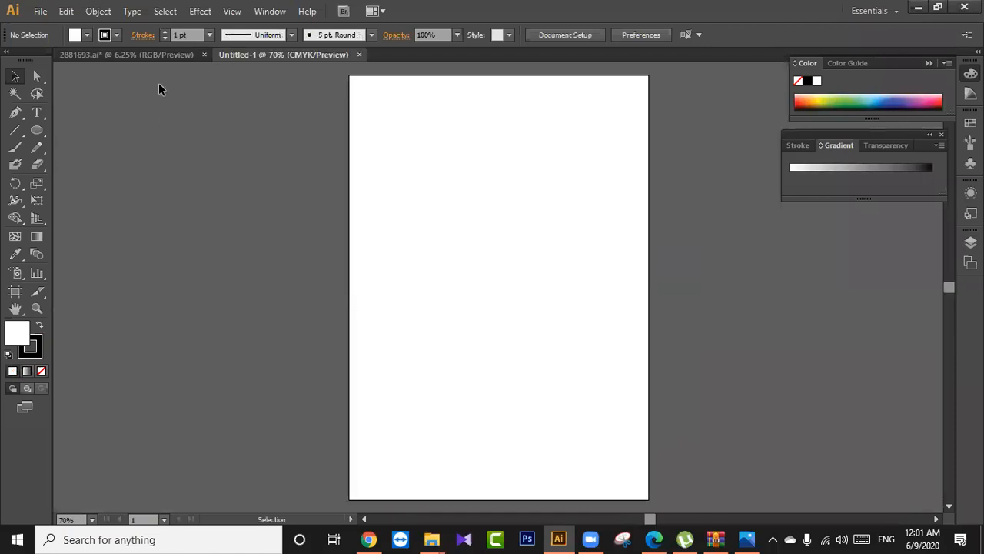
Bring the Template Monster letterhead from 2881693.ai into the new Untitled-1 document and place it to the left of the blank artboard.
{"action": "left_click", "coordinate": [154, 55]}
{"action": "left_click_drag", "start_coordinate": [602, 309], "coordinate": [307, 103]}
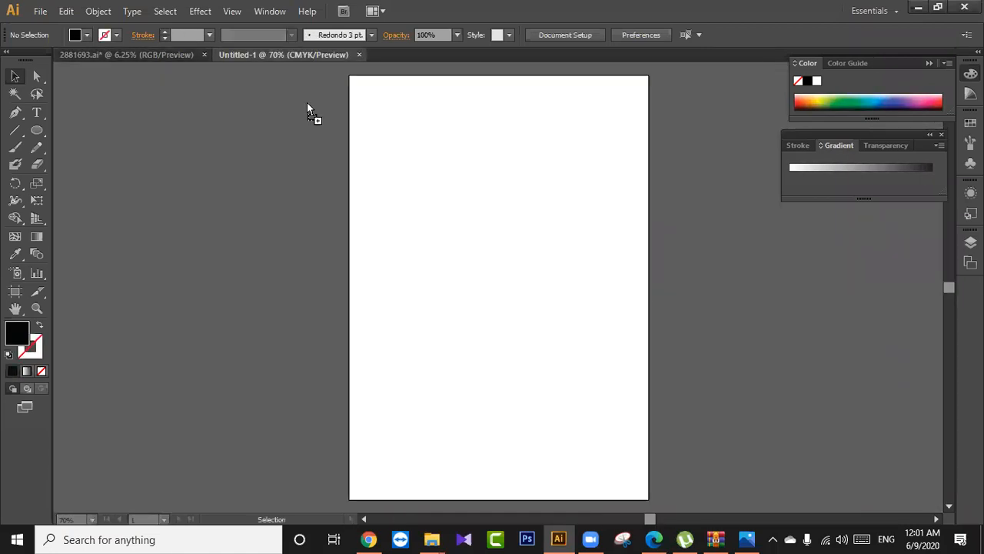
{"action": "left_click_drag", "start_coordinate": [228, 257], "coordinate": [226, 256]}
{"action": "left_click_drag", "start_coordinate": [345, 297], "coordinate": [292, 282]}
{"action": "left_click_drag", "start_coordinate": [435, 300], "coordinate": [545, 295]}
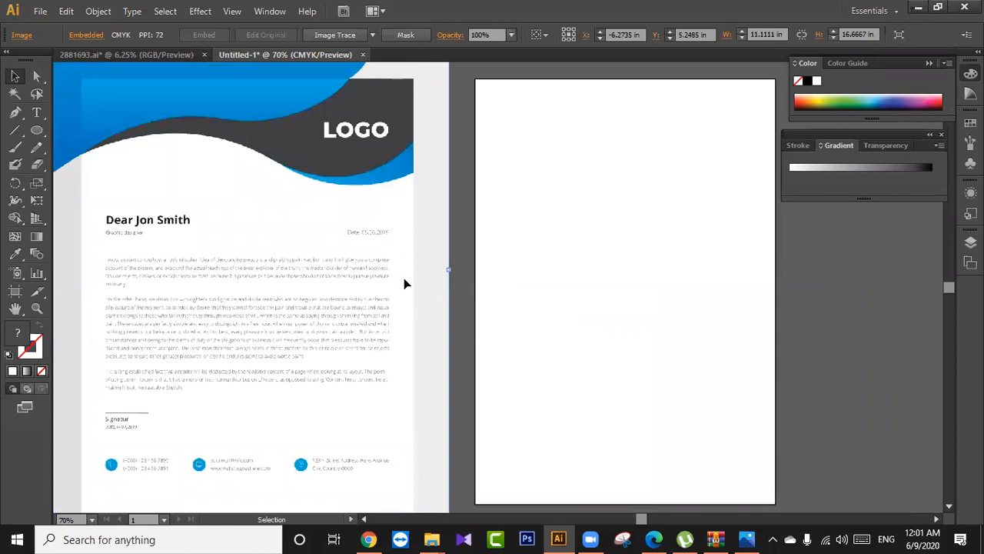
Reposition the letterhead image beside the blank artboard to about X -6.51 in, Y 5.35 in.
{"action": "scroll", "coordinate": [413, 289], "scroll_direction": "down", "scroll_amount": 2}
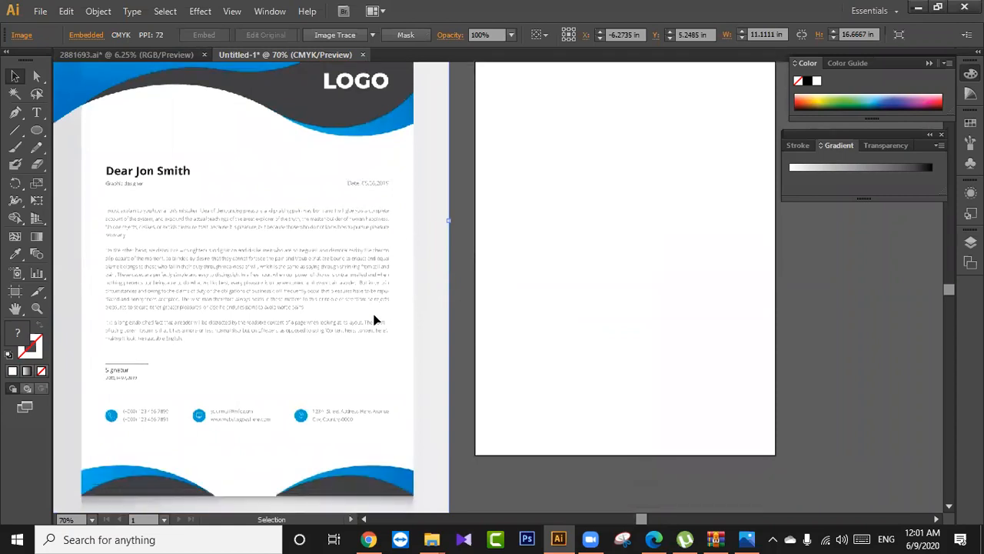
{"action": "left_click_drag", "start_coordinate": [374, 313], "coordinate": [374, 275]}
{"action": "scroll", "coordinate": [386, 280], "scroll_direction": "up", "scroll_amount": 3}
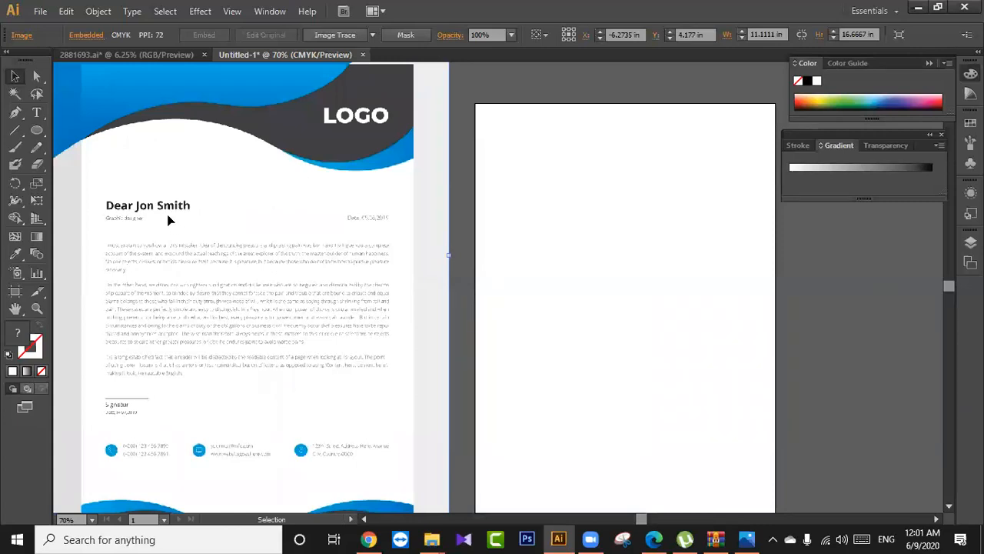
{"action": "left_click_drag", "start_coordinate": [231, 158], "coordinate": [282, 169]}
{"action": "scroll", "coordinate": [228, 162], "scroll_direction": "up", "scroll_amount": 1}
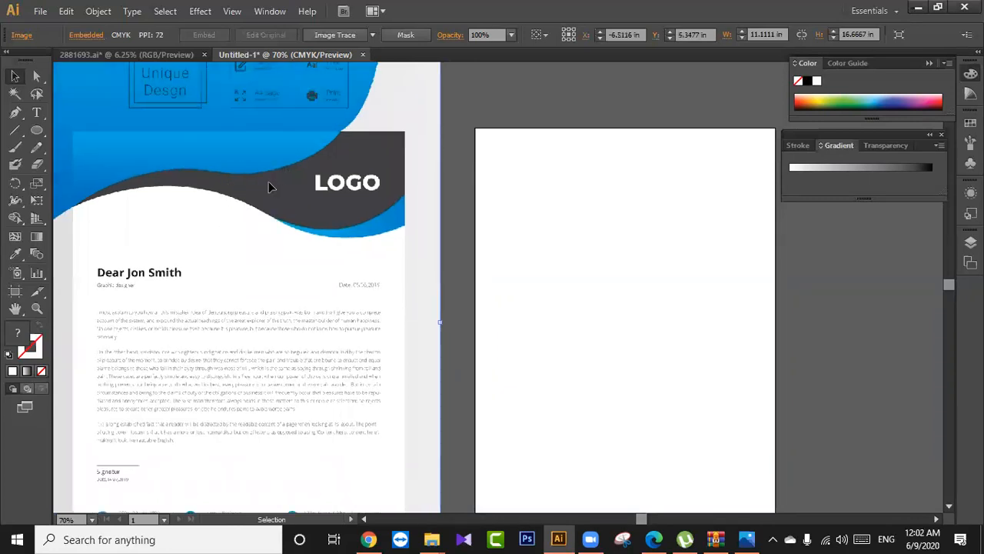
Move the letterhead reference image closer to the blank artboard and lock it.
{"action": "left_click_drag", "start_coordinate": [268, 181], "coordinate": [227, 176]}
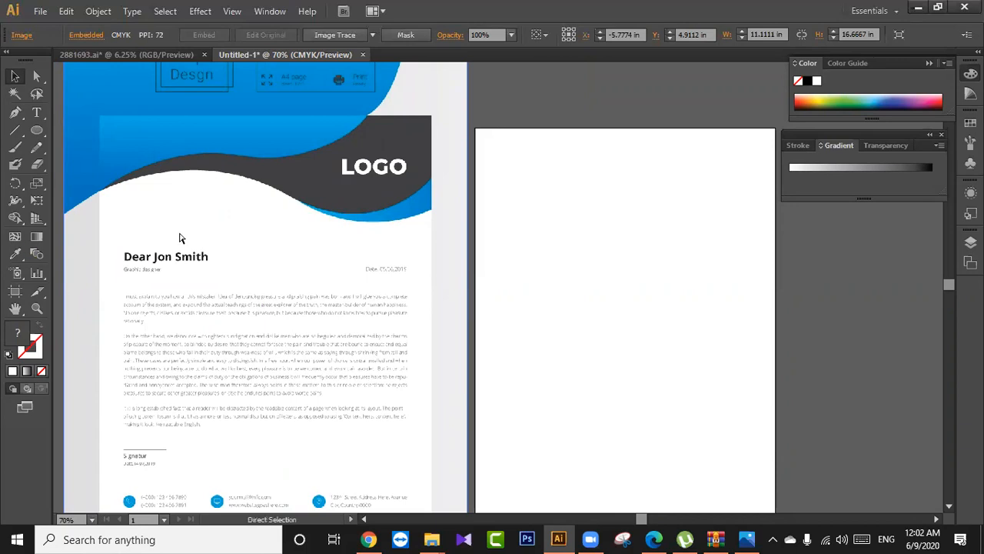
{"action": "key", "text": "ctrl+2"}
Start a Pen path at the dark wave's left tip, through the letterhead's top-left corner, to where blue meets dark along the top edge.
{"action": "left_click", "coordinate": [15, 112]}
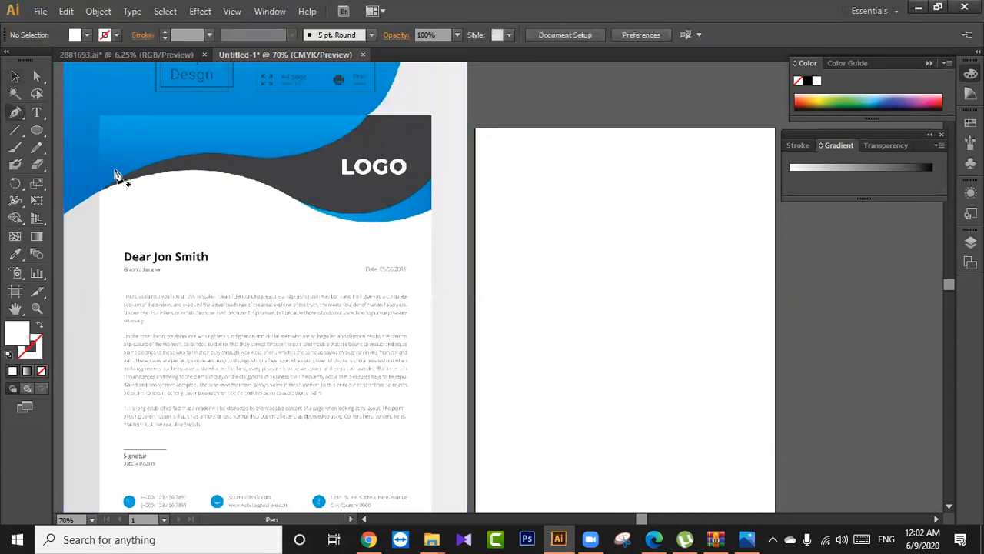
{"action": "scroll", "coordinate": [117, 168], "scroll_direction": "up", "scroll_amount": 1}
{"action": "scroll", "coordinate": [128, 163], "scroll_direction": "up", "scroll_amount": 2}
{"action": "scroll", "coordinate": [96, 252], "scroll_direction": "up", "scroll_amount": 2}
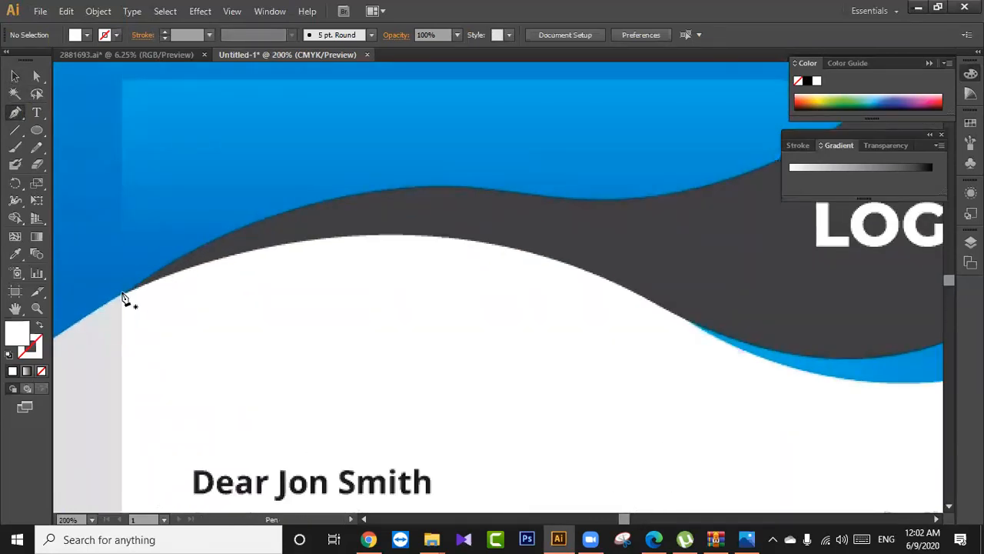
{"action": "left_click", "coordinate": [123, 297]}
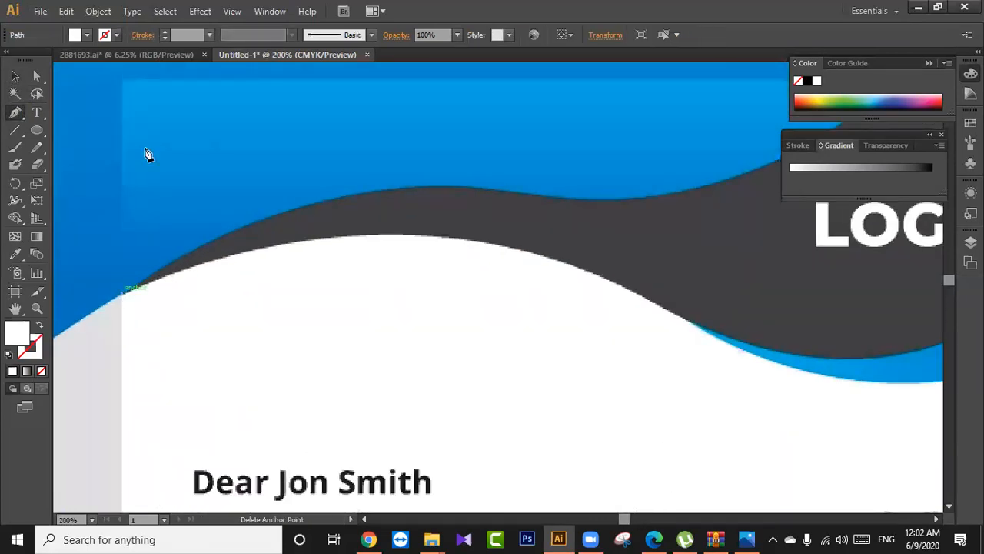
{"action": "left_click", "coordinate": [122, 80]}
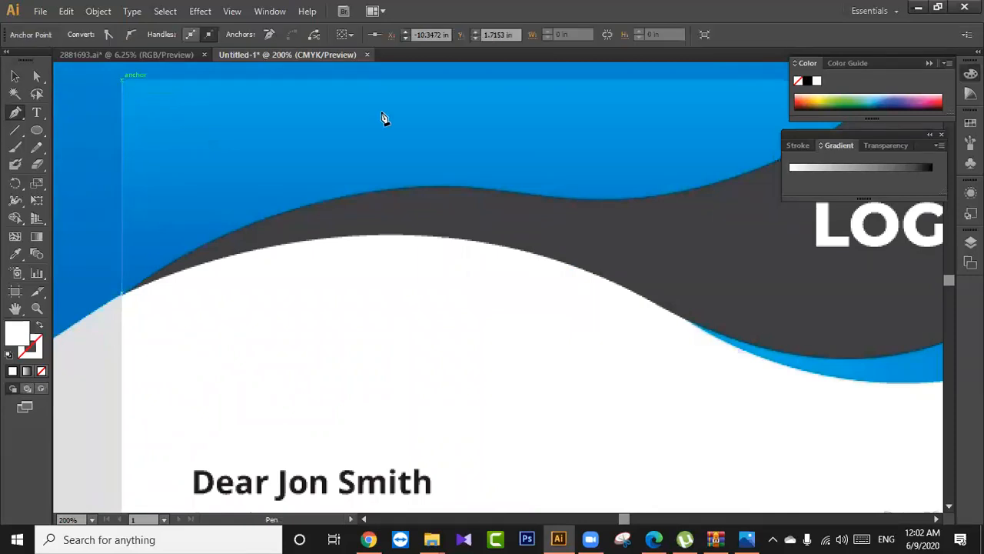
{"action": "left_click_drag", "start_coordinate": [383, 113], "coordinate": [134, 191]}
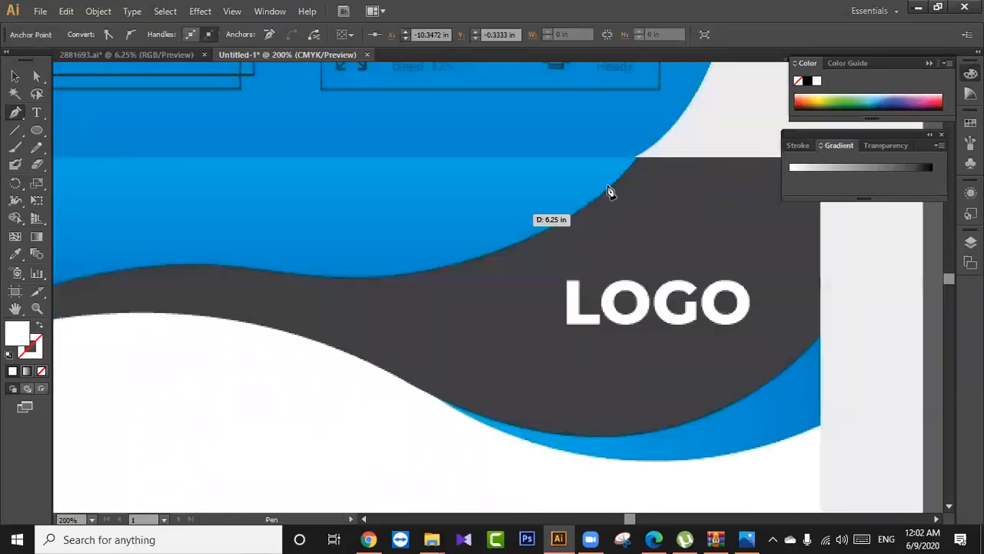
{"action": "left_click", "coordinate": [636, 157]}
Remove the path's fill and add a curved anchor point on the dark wave's upper edge, near its middle.
{"action": "left_click_drag", "start_coordinate": [538, 213], "coordinate": [744, 180]}
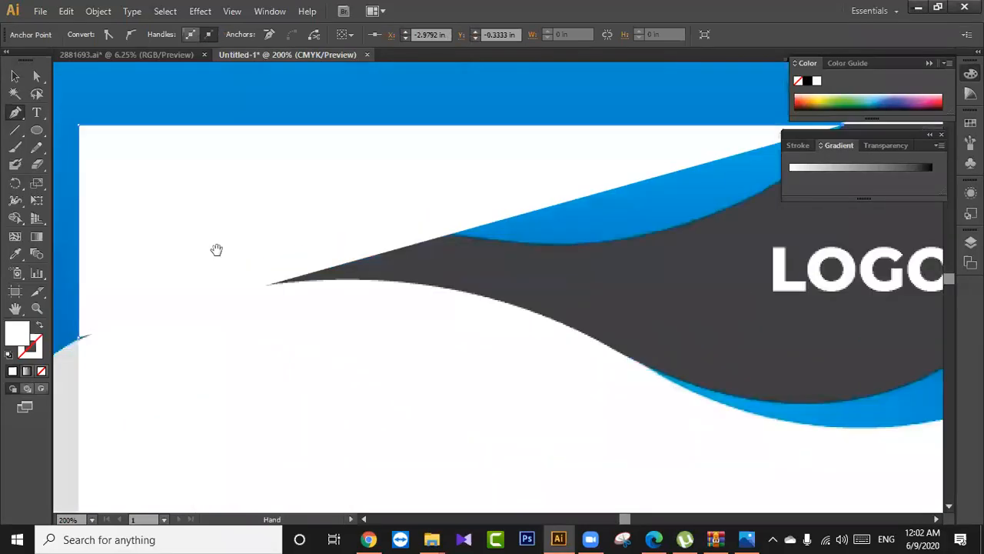
{"action": "left_click", "coordinate": [41, 372]}
{"action": "left_click_drag", "start_coordinate": [340, 250], "coordinate": [264, 280]}
{"action": "left_click_drag", "start_coordinate": [417, 269], "coordinate": [340, 284]}
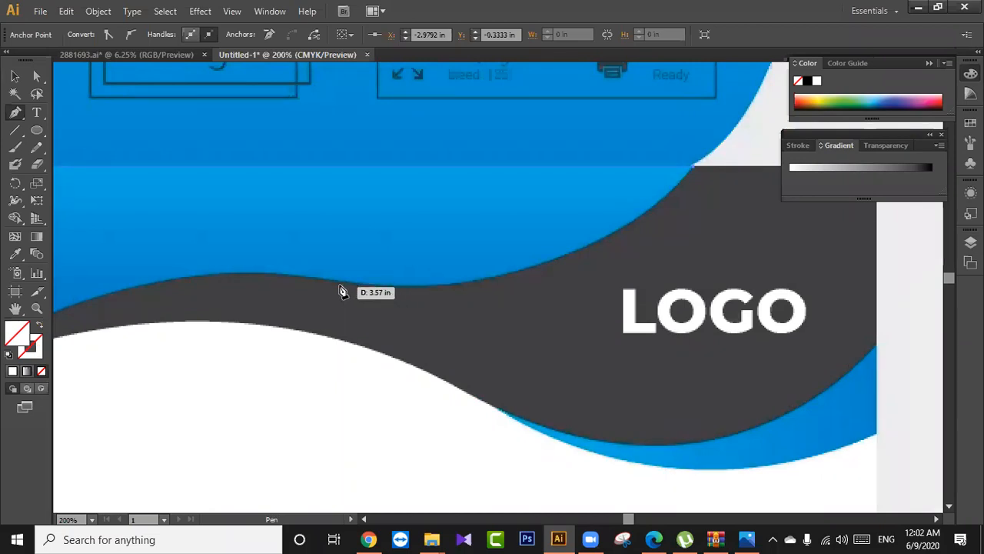
{"action": "left_click_drag", "start_coordinate": [222, 274], "coordinate": [261, 281]}
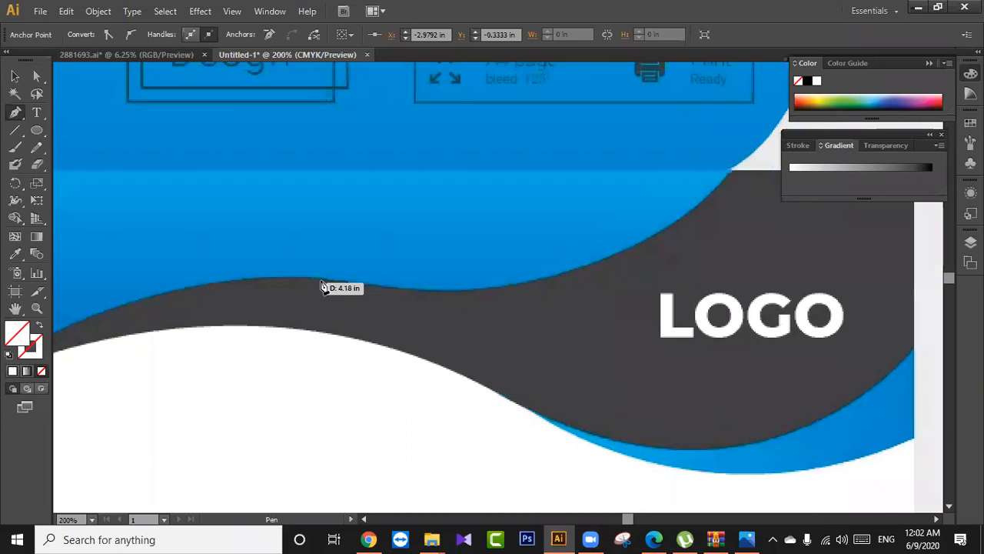
{"action": "left_click_drag", "start_coordinate": [306, 284], "coordinate": [551, 254]}
{"action": "key", "text": "space"}
{"action": "left_click_drag", "start_coordinate": [825, 310], "coordinate": [440, 263]}
{"action": "key", "text": "ctrl"}
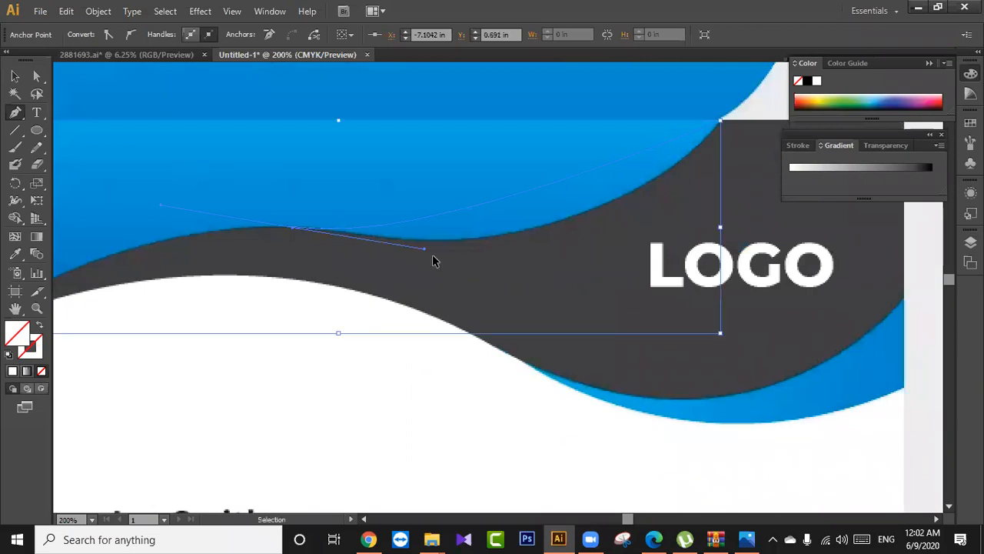
Adjust the new anchor point and its direction handle so the curve follows the blue area's lower edge up to the letterhead's top edge.
{"action": "key", "text": "a"}
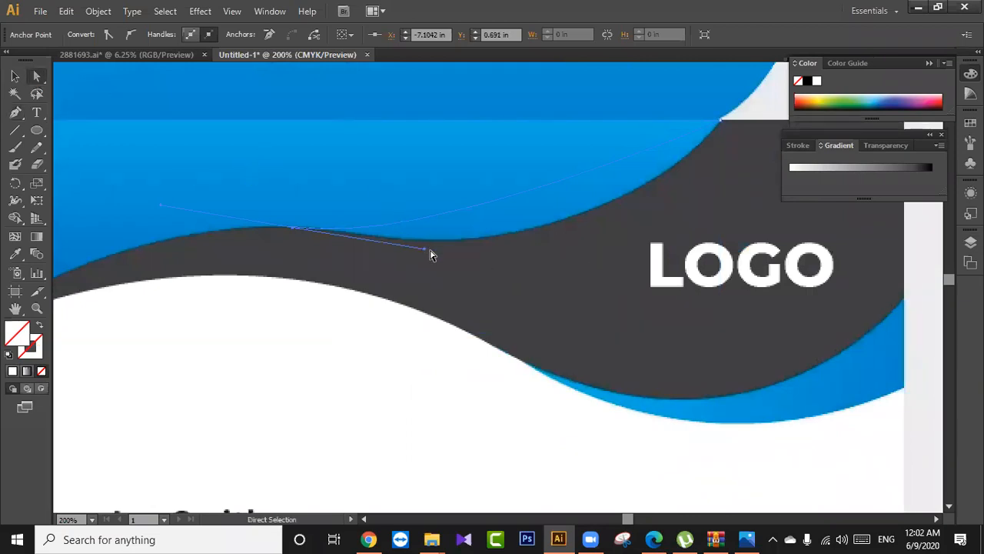
{"action": "left_click_drag", "start_coordinate": [424, 251], "coordinate": [601, 288]}
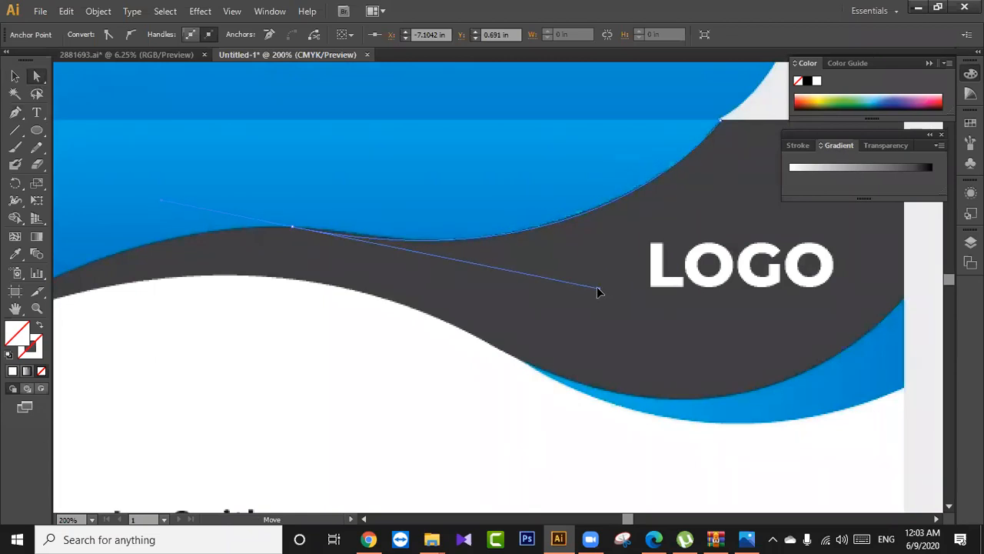
{"action": "mouse_move", "coordinate": [591, 289]}
{"action": "left_mouse_down"}
{"action": "mouse_move", "coordinate": [603, 283]}
{"action": "mouse_move", "coordinate": [591, 292]}
{"action": "left_mouse_up"}
{"action": "left_click", "coordinate": [293, 229]}
{"action": "left_click", "coordinate": [36, 76]}
{"action": "left_click_drag", "start_coordinate": [293, 229], "coordinate": [338, 234]}
{"action": "left_click_drag", "start_coordinate": [638, 296], "coordinate": [606, 276]}
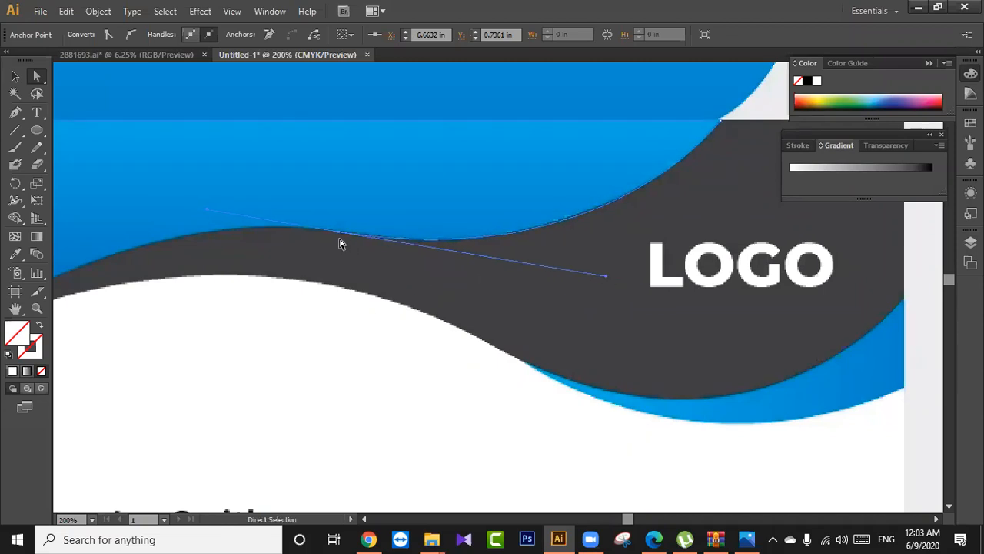
Close the path with a curved segment along the dark wave's upper edge back to the starting anchor at its left tip.
{"action": "left_click", "coordinate": [14, 113]}
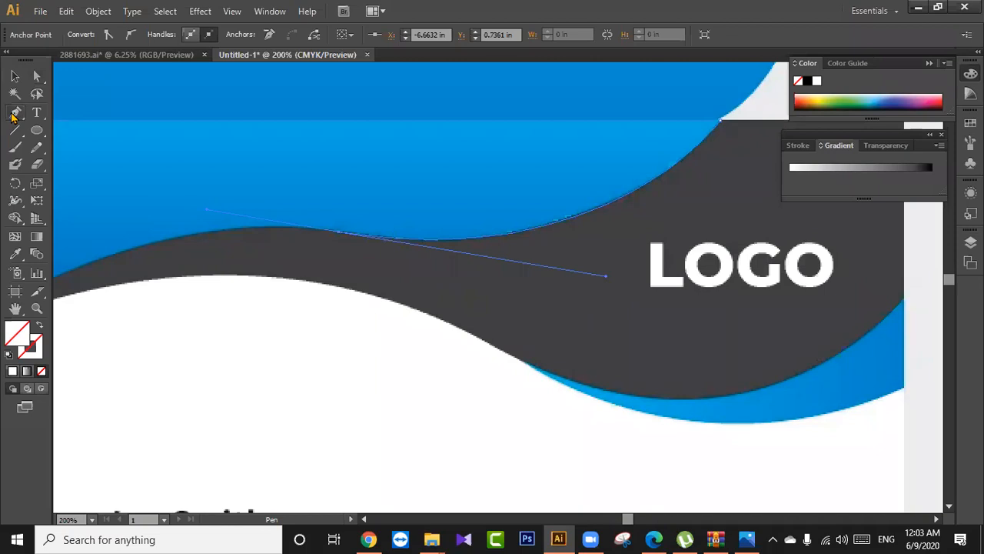
{"action": "left_click_drag", "start_coordinate": [372, 257], "coordinate": [503, 276]}
{"action": "left_click_drag", "start_coordinate": [269, 293], "coordinate": [318, 290]}
{"action": "left_click_drag", "start_coordinate": [136, 347], "coordinate": [117, 358]}
{"action": "key", "text": "ctrl+z"}
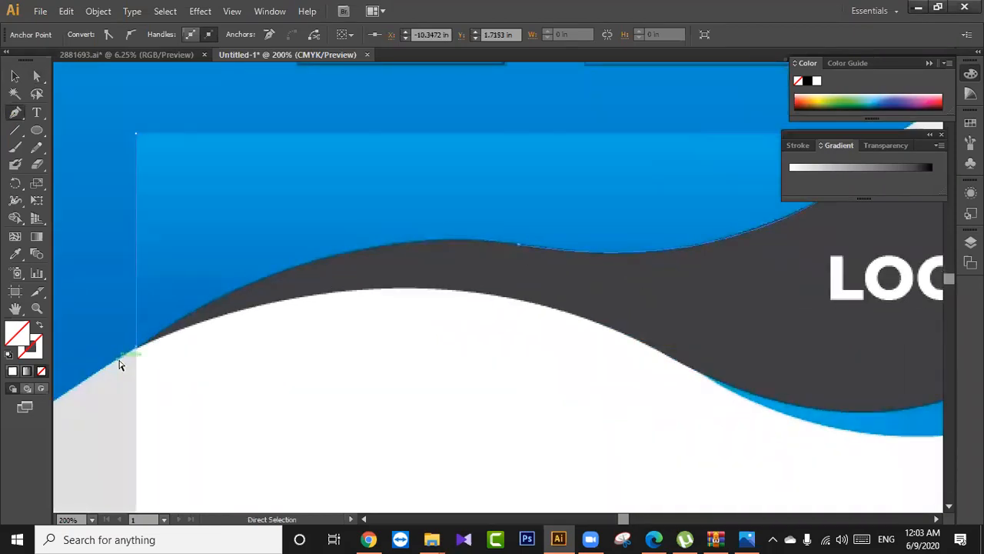
{"action": "left_click", "coordinate": [519, 248]}
{"action": "left_click_drag", "start_coordinate": [137, 347], "coordinate": [285, 484]}
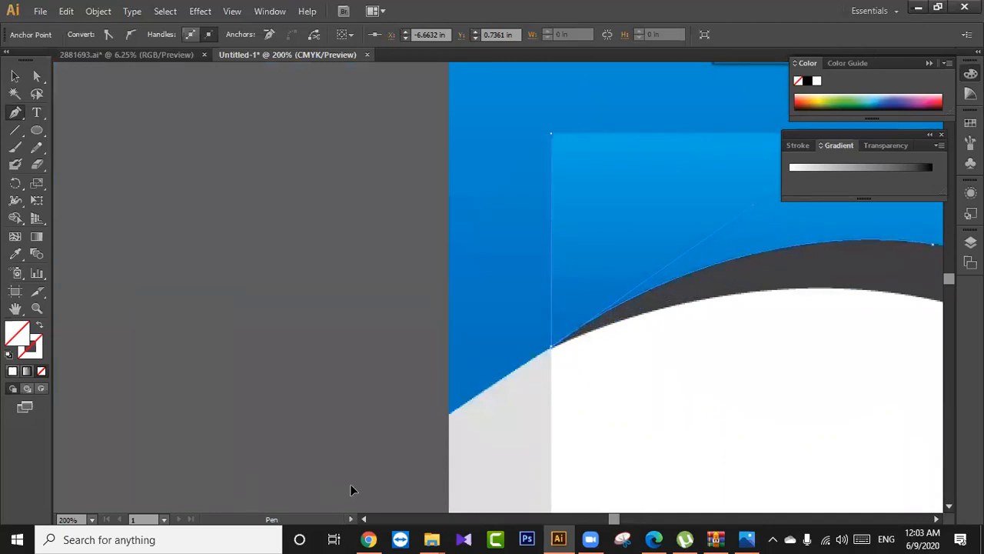
{"action": "key", "text": "space"}
{"action": "left_click_drag", "start_coordinate": [668, 382], "coordinate": [339, 365]}
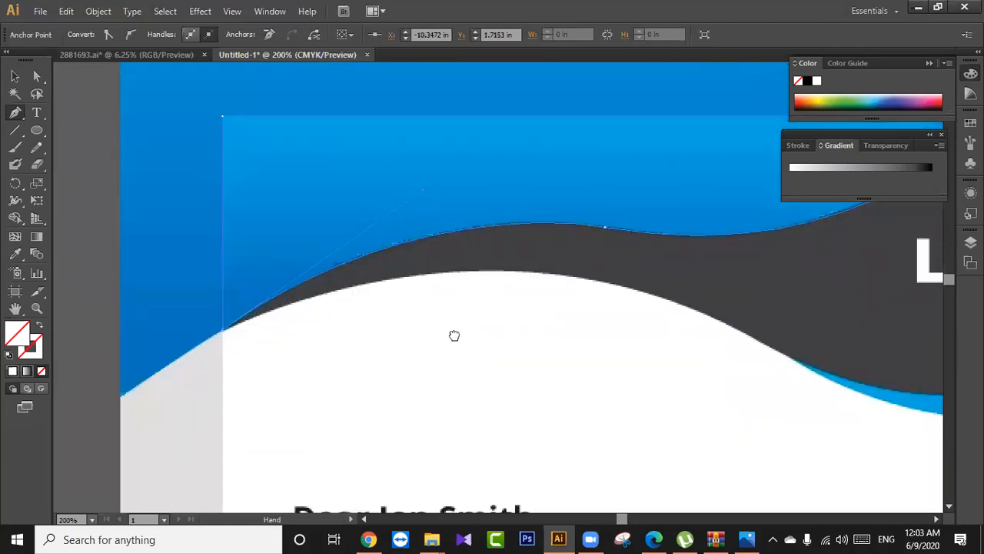
{"action": "left_click_drag", "start_coordinate": [454, 336], "coordinate": [393, 339]}
Fill the traced upper header shape with solid white and deselect it.
{"action": "left_click", "coordinate": [15, 77]}
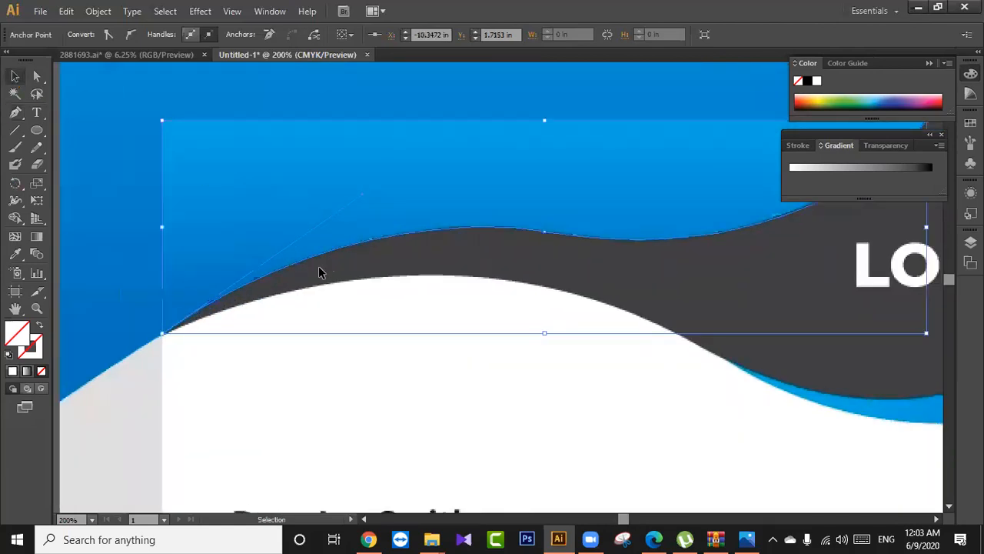
{"action": "left_click", "coordinate": [12, 372]}
{"action": "left_click", "coordinate": [90, 289]}
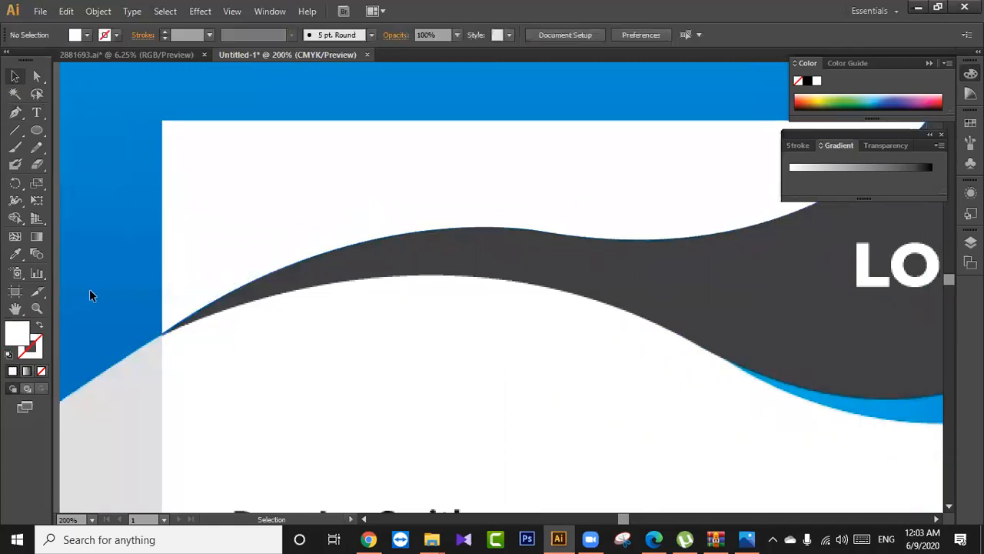
{"action": "key", "text": "backslash"}
{"action": "scroll", "coordinate": [170, 296], "scroll_direction": "down", "scroll_amount": 2}
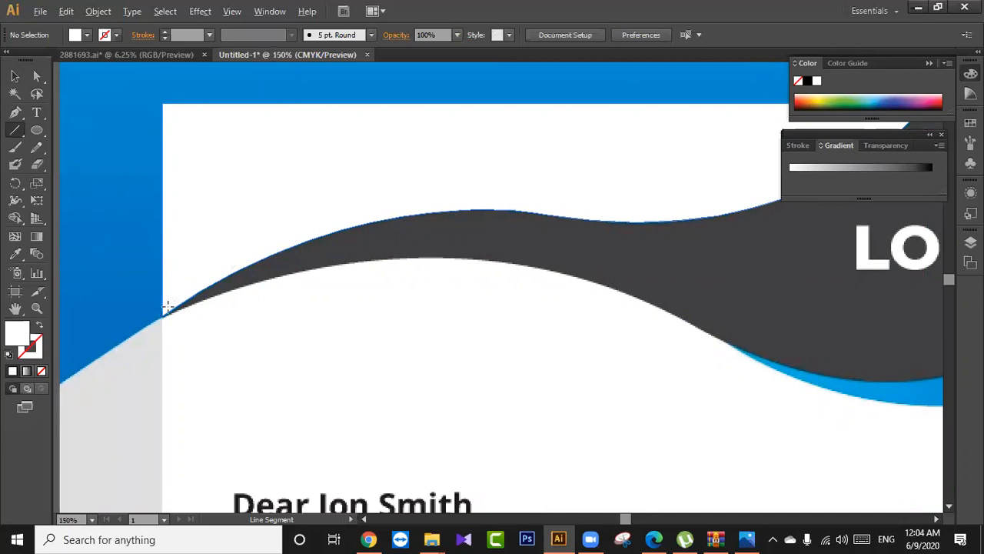
{"action": "scroll", "coordinate": [167, 308], "scroll_direction": "down", "scroll_amount": 2}
{"action": "left_click", "coordinate": [13, 77]}
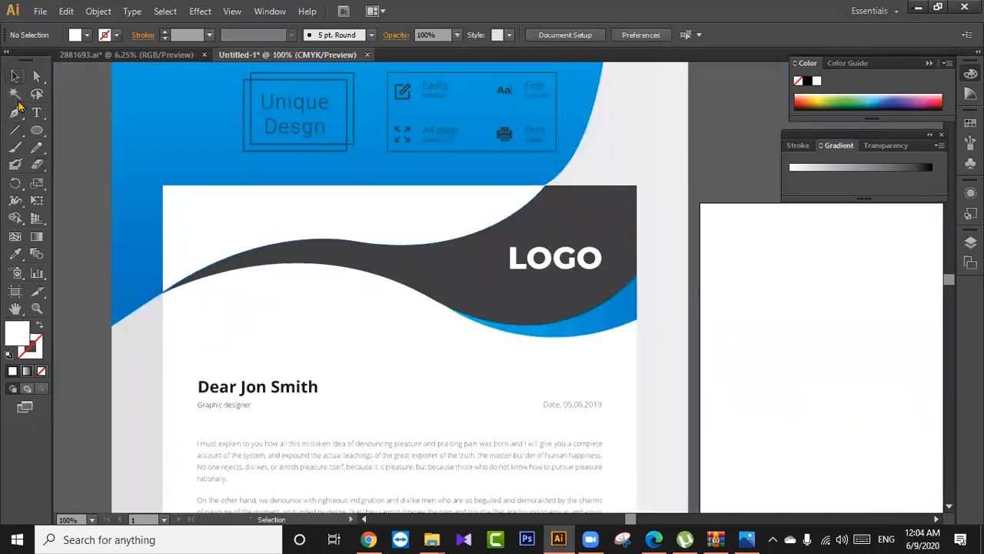
{"action": "left_click_drag", "start_coordinate": [102, 172], "coordinate": [201, 228]}
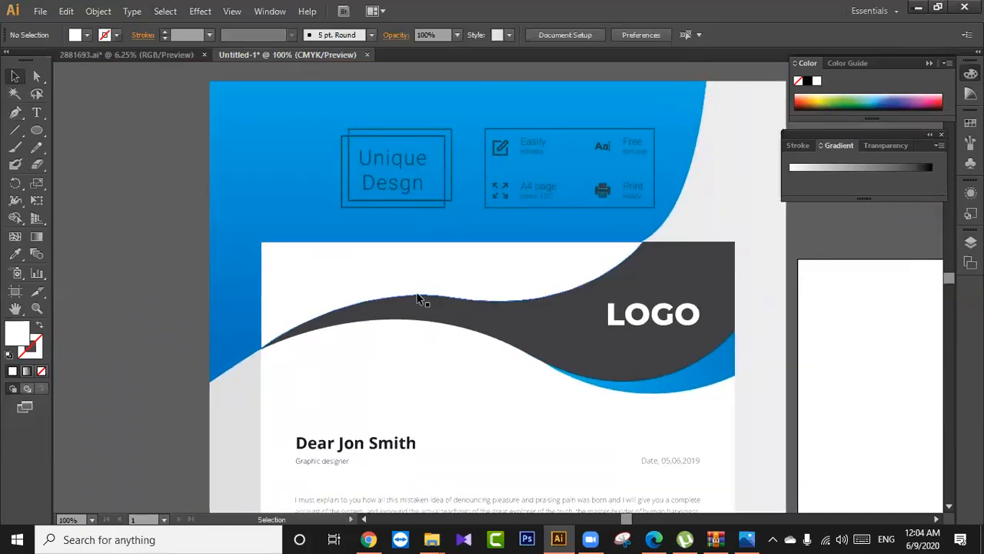
{"action": "left_click", "coordinate": [420, 292]}
{"action": "left_click", "coordinate": [168, 289]}
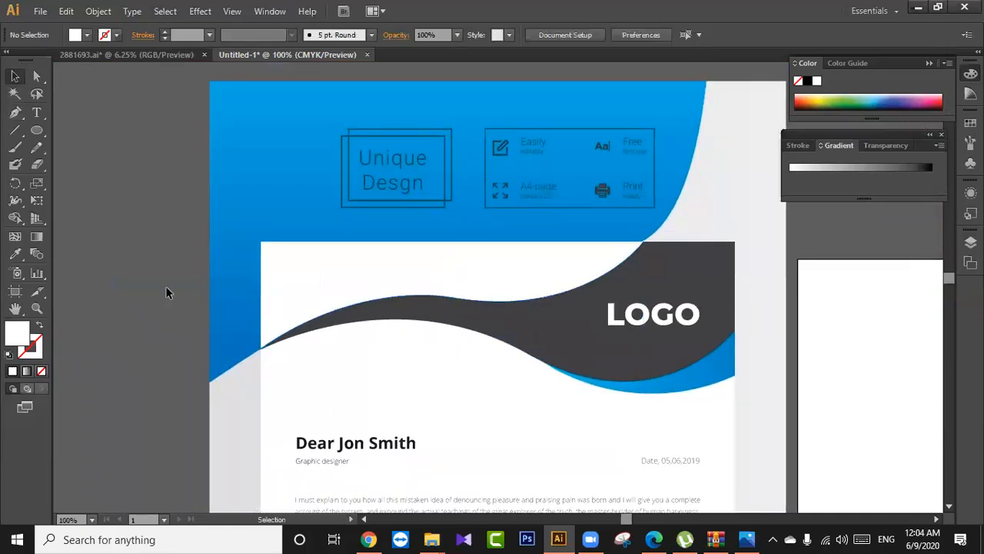
{"action": "left_click_drag", "start_coordinate": [286, 287], "coordinate": [226, 248]}
{"action": "left_click", "coordinate": [17, 113]}
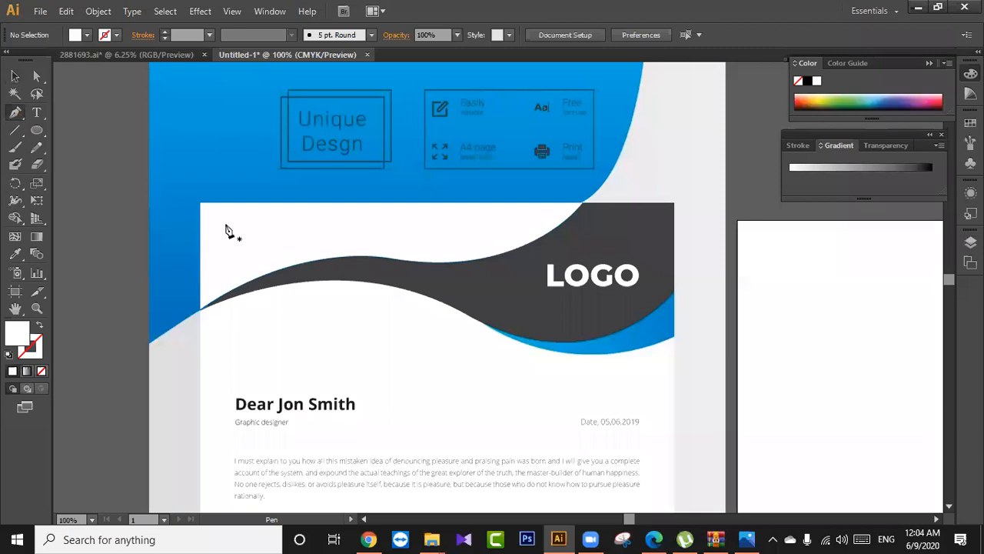
{"action": "left_click", "coordinate": [14, 77]}
{"action": "left_click", "coordinate": [398, 246]}
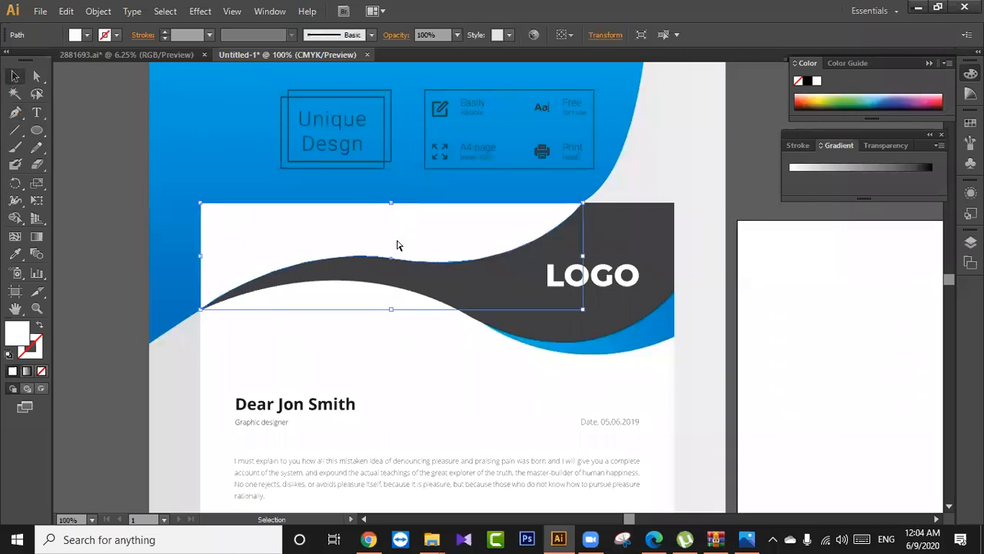
{"action": "left_click", "coordinate": [104, 163]}
Start a second Pen path from the dark wave's left tip up to the letterhead's top-left corner.
{"action": "left_click", "coordinate": [15, 113]}
{"action": "scroll", "coordinate": [406, 223], "scroll_direction": "down", "scroll_amount": 1}
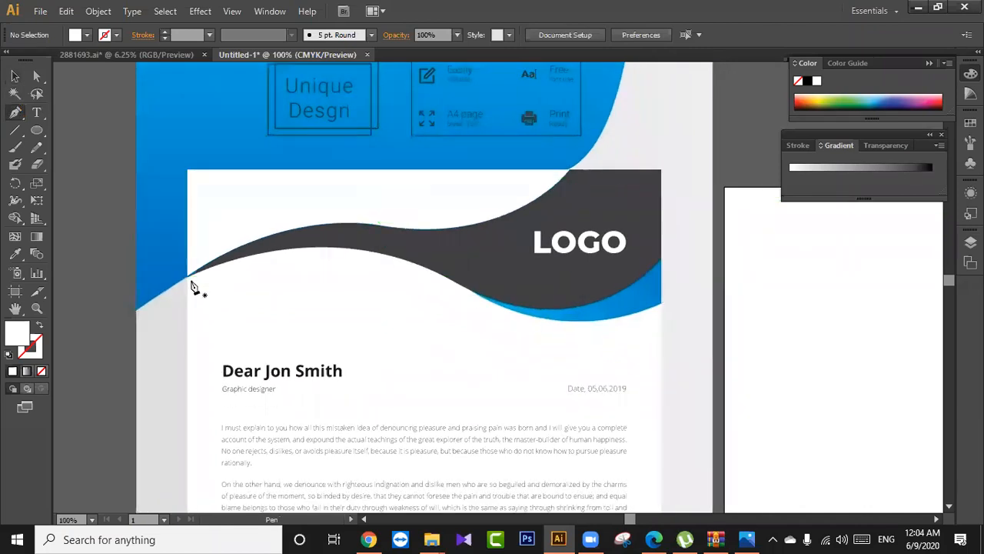
{"action": "scroll", "coordinate": [190, 283], "scroll_direction": "up", "scroll_amount": 2}
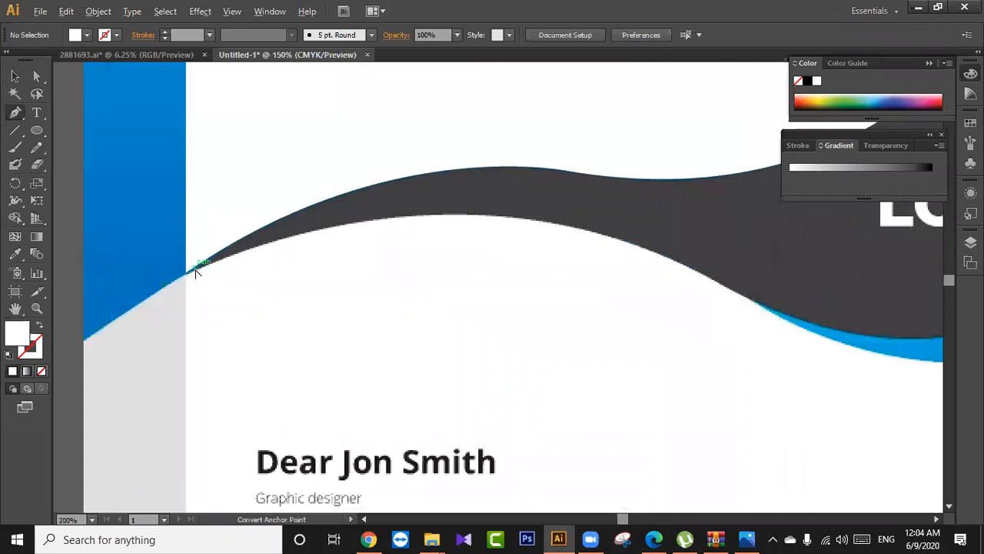
{"action": "scroll", "coordinate": [196, 271], "scroll_direction": "down", "scroll_amount": 2}
{"action": "left_click_drag", "start_coordinate": [326, 229], "coordinate": [306, 274]}
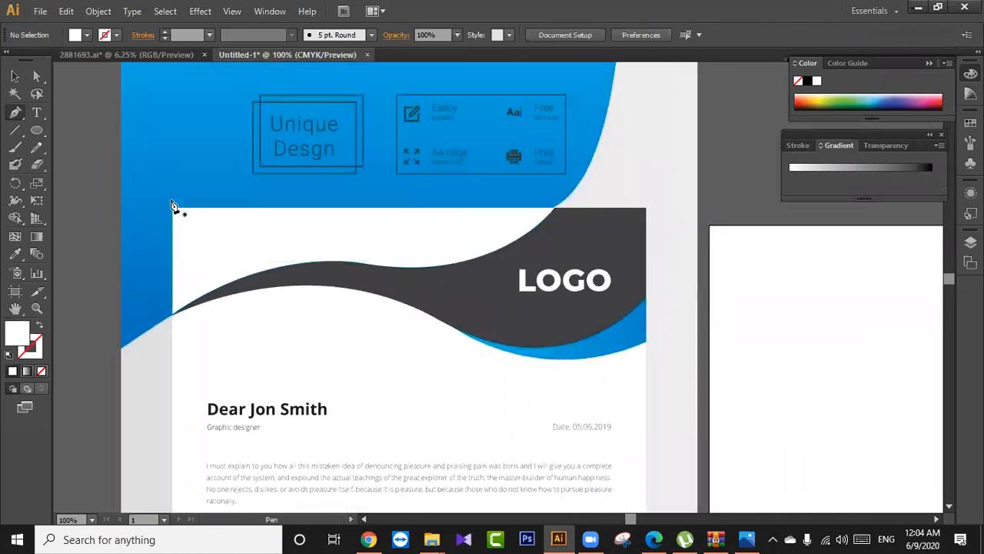
{"action": "scroll", "coordinate": [173, 329], "scroll_direction": "up", "scroll_amount": 2}
{"action": "scroll", "coordinate": [191, 292], "scroll_direction": "up", "scroll_amount": 3}
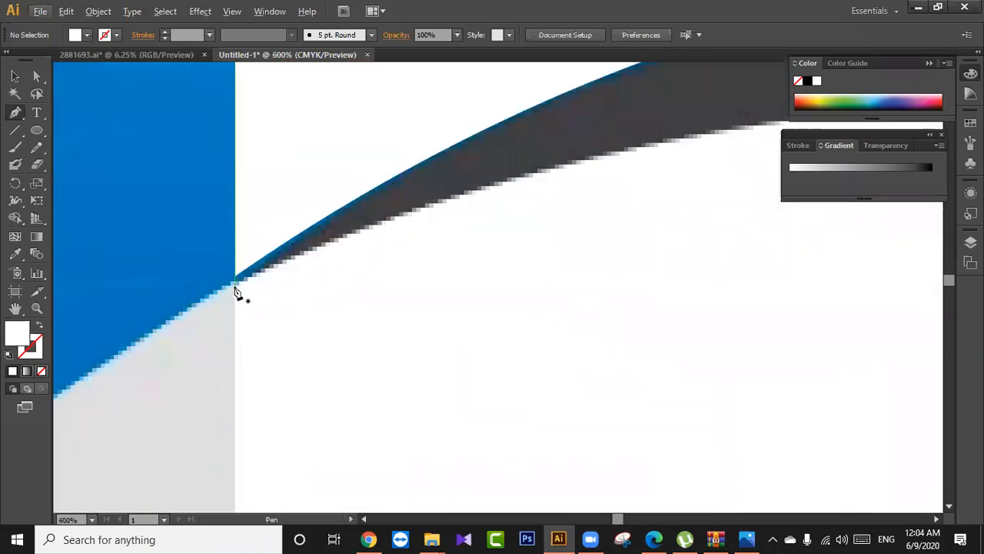
{"action": "left_click", "coordinate": [236, 293]}
{"action": "left_click_drag", "start_coordinate": [312, 193], "coordinate": [241, 433]}
{"action": "scroll", "coordinate": [257, 408], "scroll_direction": "up", "scroll_amount": 2}
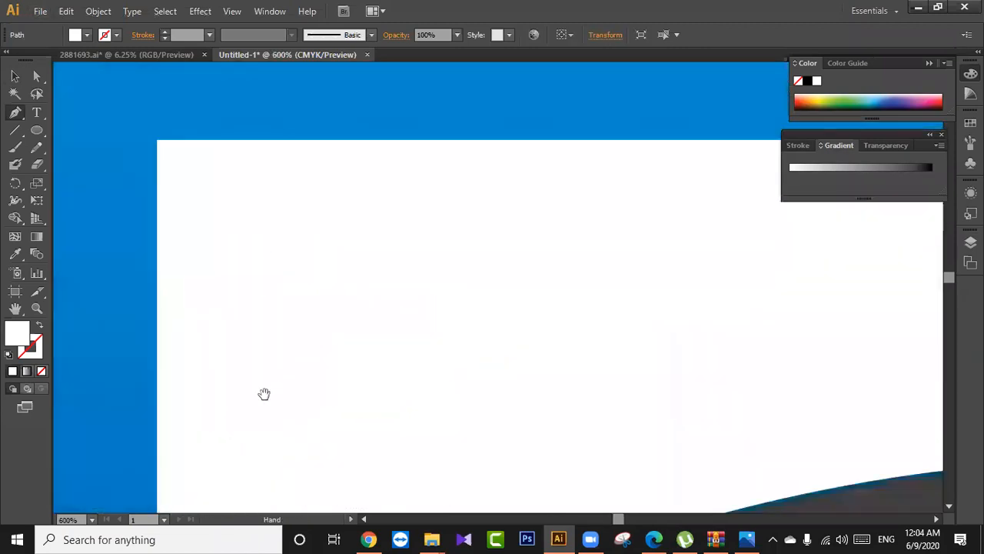
{"action": "left_click", "coordinate": [158, 140]}
Extend the path to the letterhead's top-right corner and about 1.7 in down the right edge to where dark meets blue.
{"action": "left_click_drag", "start_coordinate": [534, 256], "coordinate": [186, 264]}
{"action": "scroll", "coordinate": [446, 272], "scroll_direction": "down", "scroll_amount": 3}
{"action": "left_click_drag", "start_coordinate": [531, 248], "coordinate": [234, 367]}
{"action": "scroll", "coordinate": [472, 286], "scroll_direction": "down", "scroll_amount": 1}
{"action": "scroll", "coordinate": [472, 285], "scroll_direction": "down", "scroll_amount": 1}
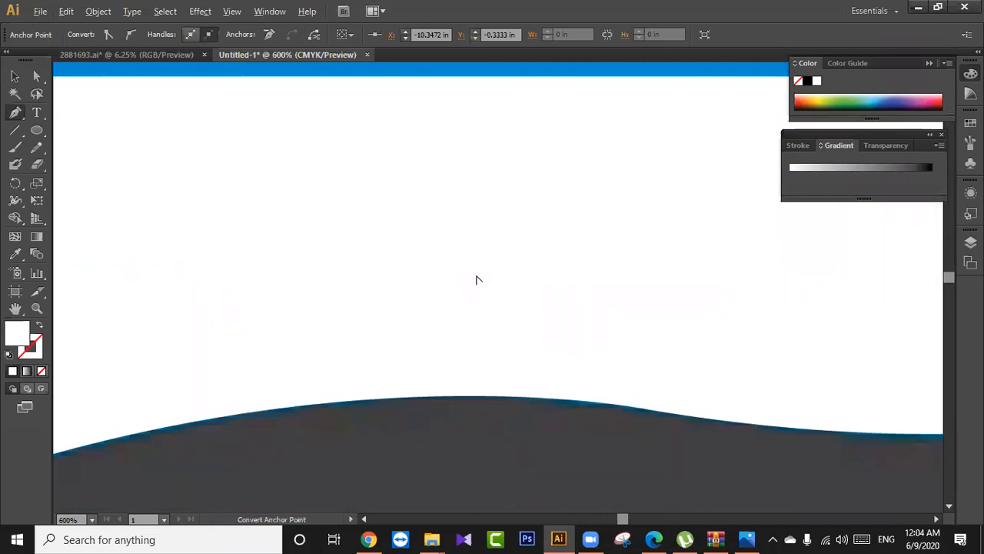
{"action": "scroll", "coordinate": [476, 279], "scroll_direction": "down", "scroll_amount": 1}
{"action": "scroll", "coordinate": [490, 267], "scroll_direction": "right", "scroll_amount": 4}
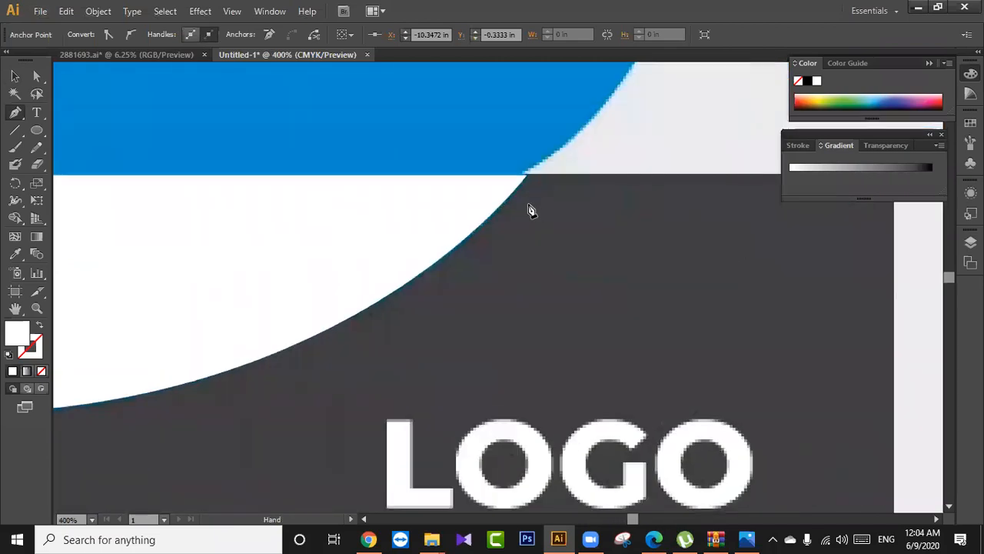
{"action": "scroll", "coordinate": [637, 241], "scroll_direction": "down", "scroll_amount": 2}
{"action": "scroll", "coordinate": [585, 223], "scroll_direction": "right", "scroll_amount": 2}
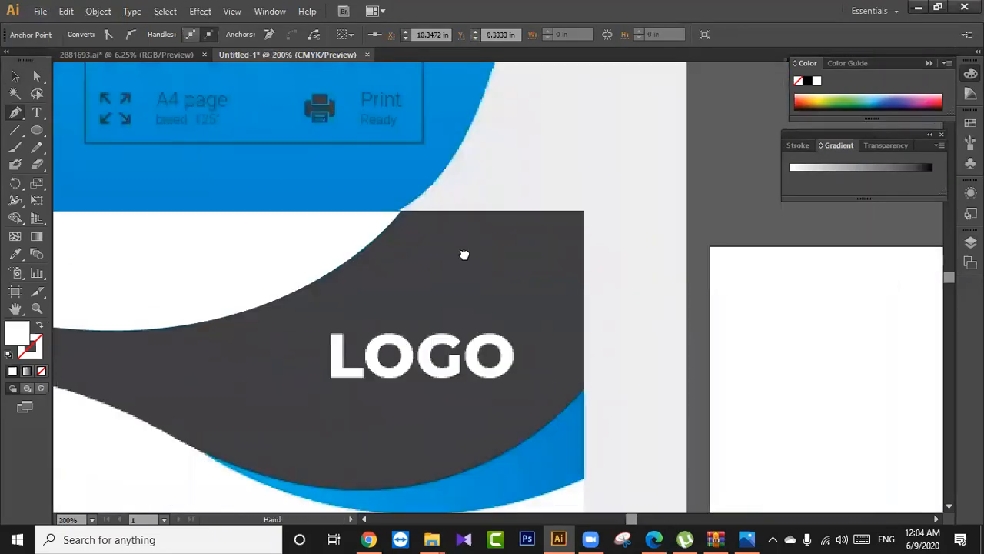
{"action": "left_click", "coordinate": [586, 214]}
{"action": "scroll", "coordinate": [593, 275], "scroll_direction": "down", "scroll_amount": 3}
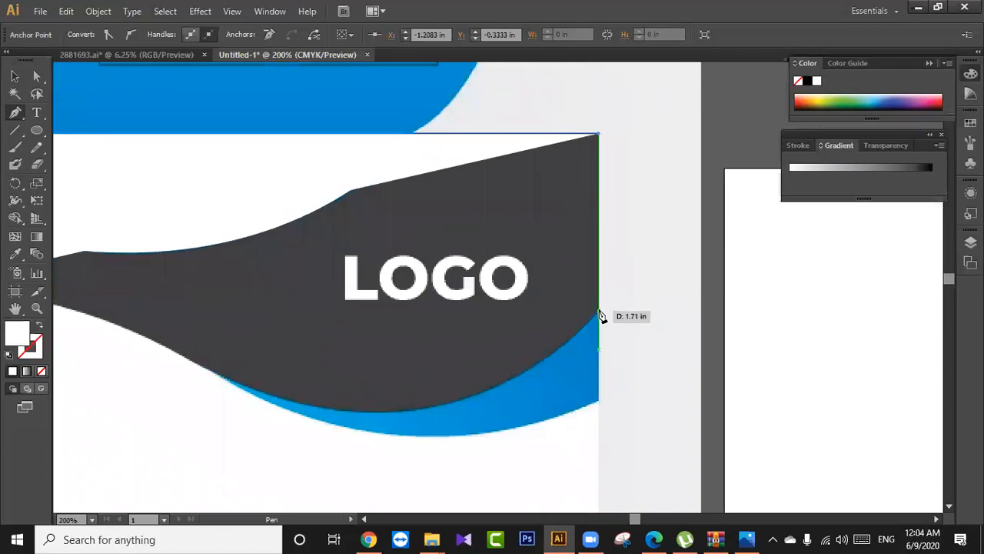
{"action": "left_click", "coordinate": [599, 311]}
{"action": "left_click_drag", "start_coordinate": [623, 272], "coordinate": [675, 202]}
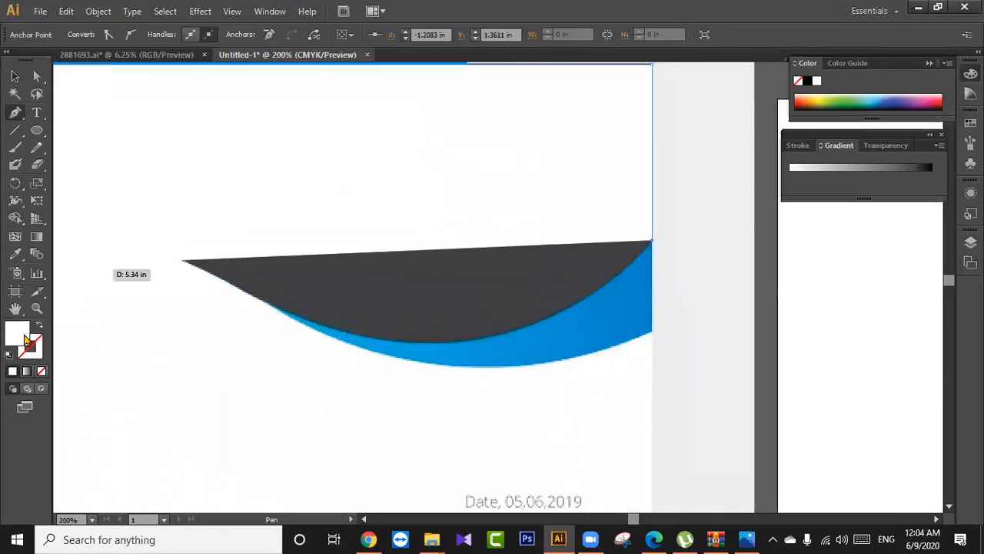
Remove the path's fill and extend it with a curve along the dark wave's lower edge to where the blue band begins.
{"action": "left_click", "coordinate": [41, 372]}
{"action": "left_click_drag", "start_coordinate": [325, 313], "coordinate": [356, 370]}
{"action": "left_click_drag", "start_coordinate": [282, 307], "coordinate": [90, 232]}
{"action": "left_click_drag", "start_coordinate": [352, 340], "coordinate": [571, 334]}
{"action": "left_click_drag", "start_coordinate": [193, 330], "coordinate": [285, 325]}
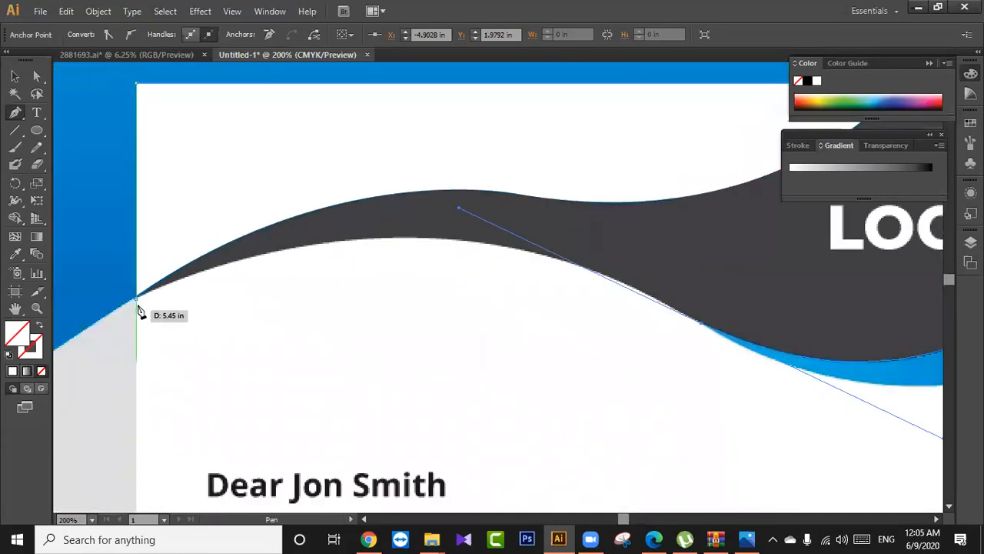
Try to close the path at the dark wave's left tip with one curve, and undo the attempt.
{"action": "scroll", "coordinate": [226, 305], "scroll_direction": "down", "scroll_amount": 2}
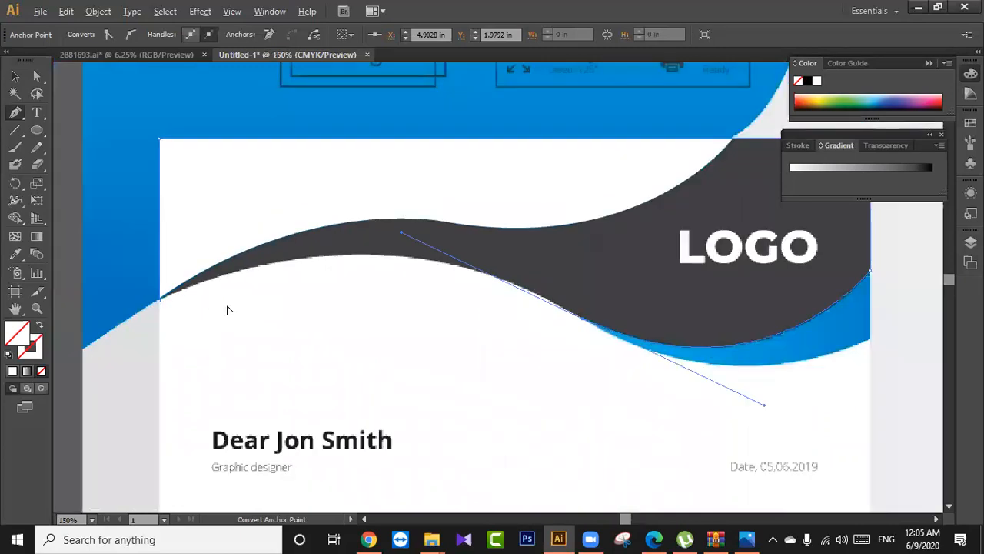
{"action": "left_click_drag", "start_coordinate": [356, 278], "coordinate": [424, 246]}
{"action": "left_click_drag", "start_coordinate": [247, 279], "coordinate": [223, 312]}
{"action": "key", "text": "ctrl+z"}
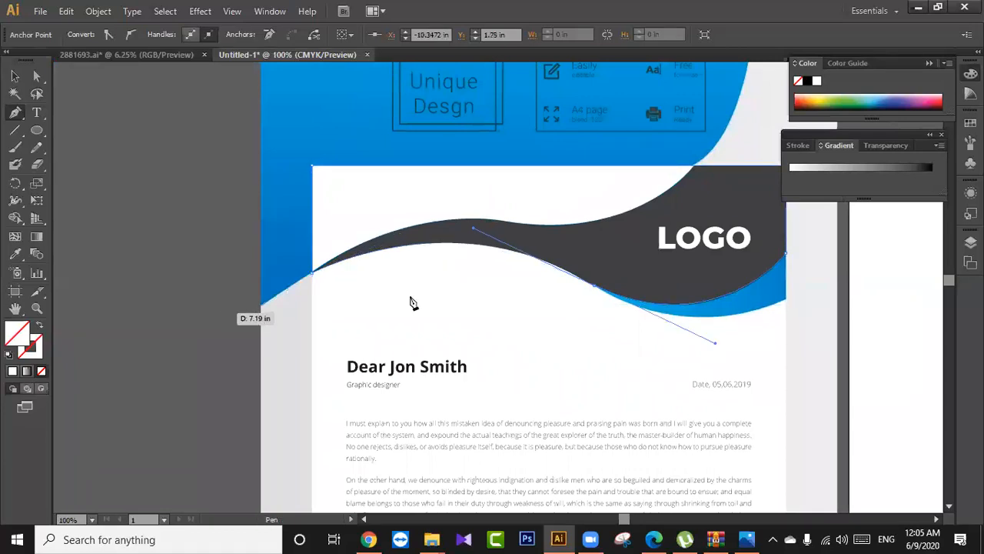
Retract the last anchor's outgoing handle, add a curve anchor along the wave's lower edge, and close the path at its left tip.
{"action": "left_click", "coordinate": [595, 285]}
{"action": "scroll", "coordinate": [502, 289], "scroll_direction": "up", "scroll_amount": 1}
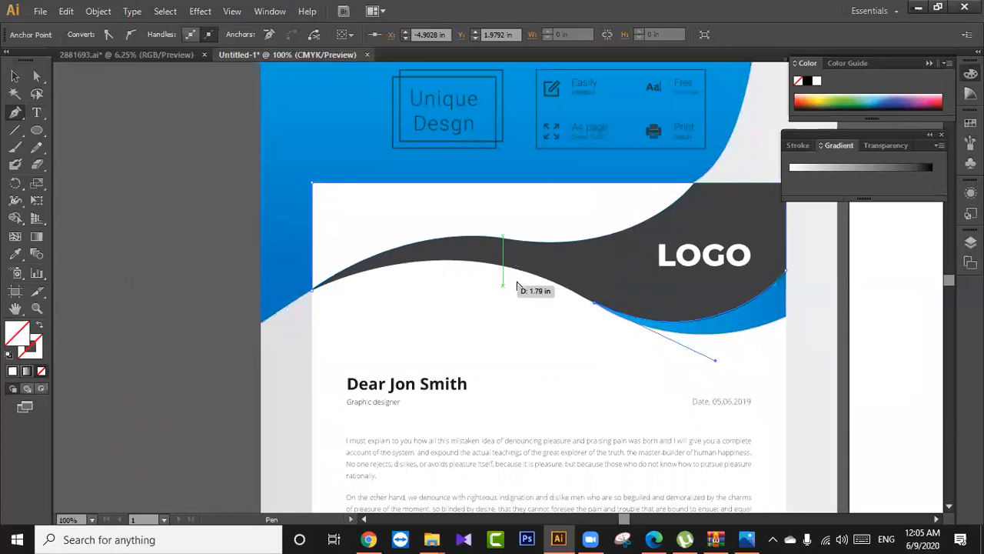
{"action": "scroll", "coordinate": [523, 278], "scroll_direction": "up", "scroll_amount": 1}
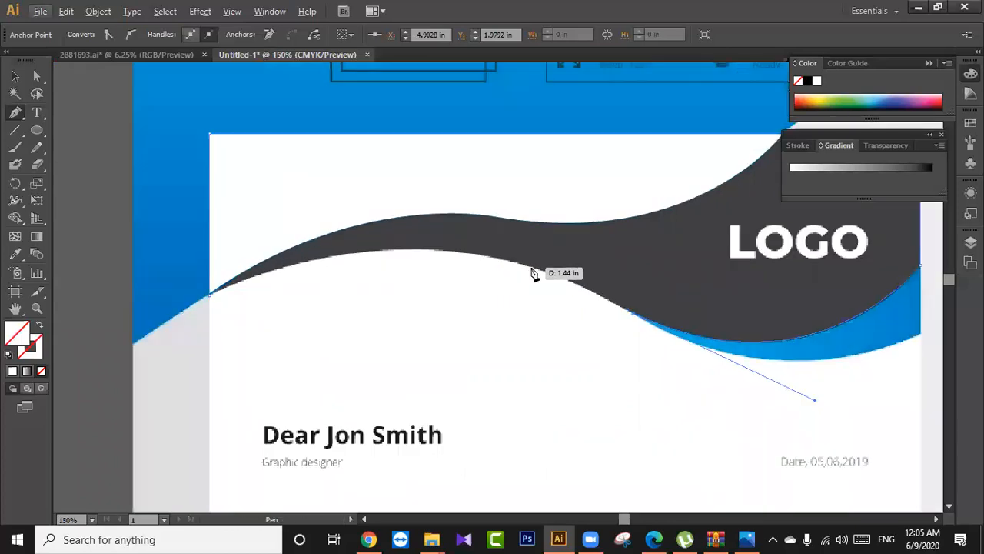
{"action": "left_click_drag", "start_coordinate": [532, 270], "coordinate": [488, 255]}
{"action": "key", "text": "space"}
{"action": "left_click_drag", "start_coordinate": [211, 321], "coordinate": [112, 339]}
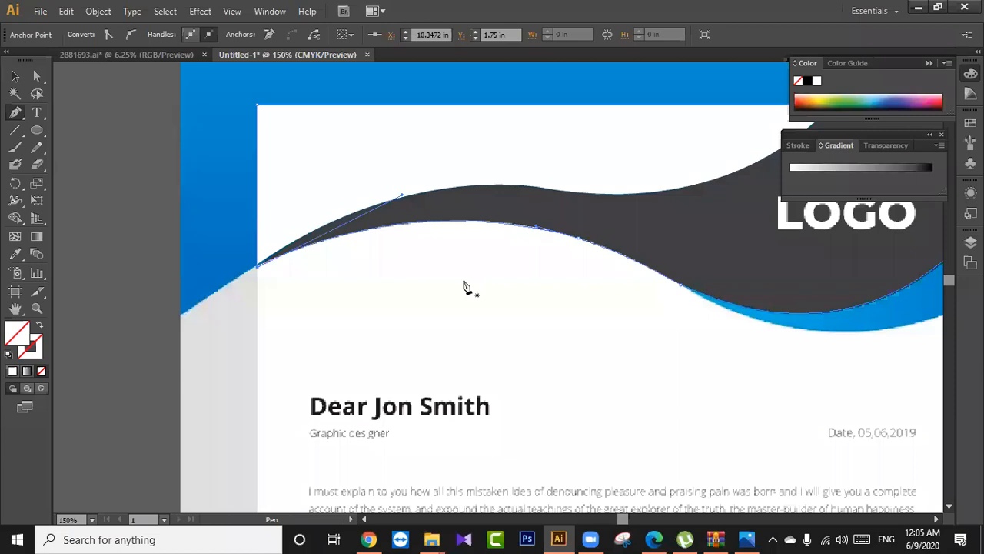
Fill the closed wave shape with solid dark gray and deselect it.
{"action": "left_click", "coordinate": [15, 255]}
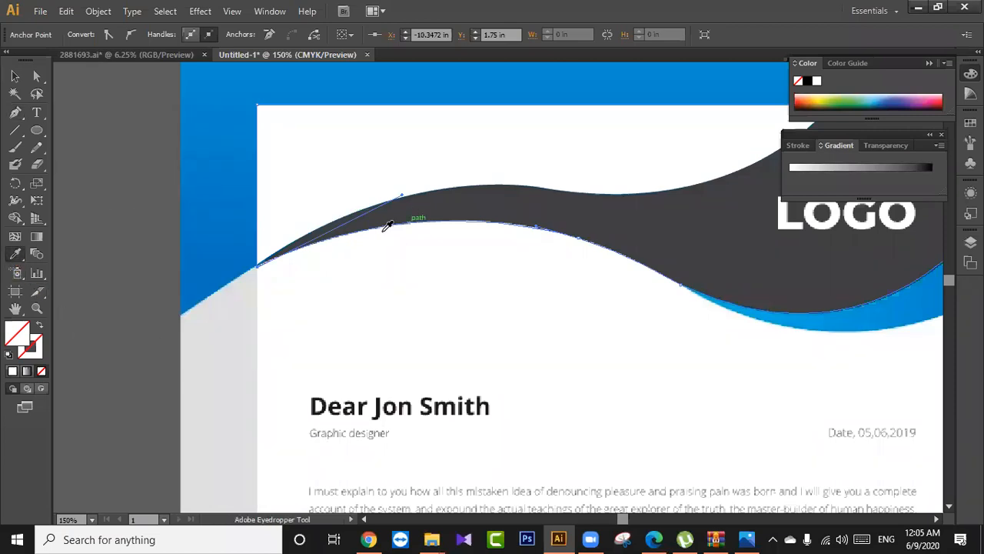
{"action": "left_click", "coordinate": [223, 194]}
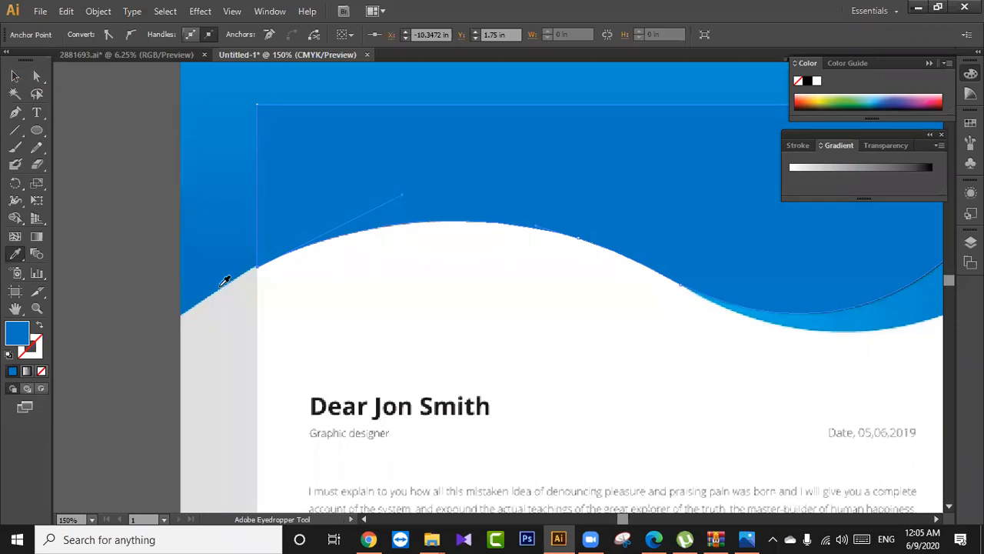
{"action": "left_click", "coordinate": [14, 76]}
{"action": "left_click", "coordinate": [604, 369]}
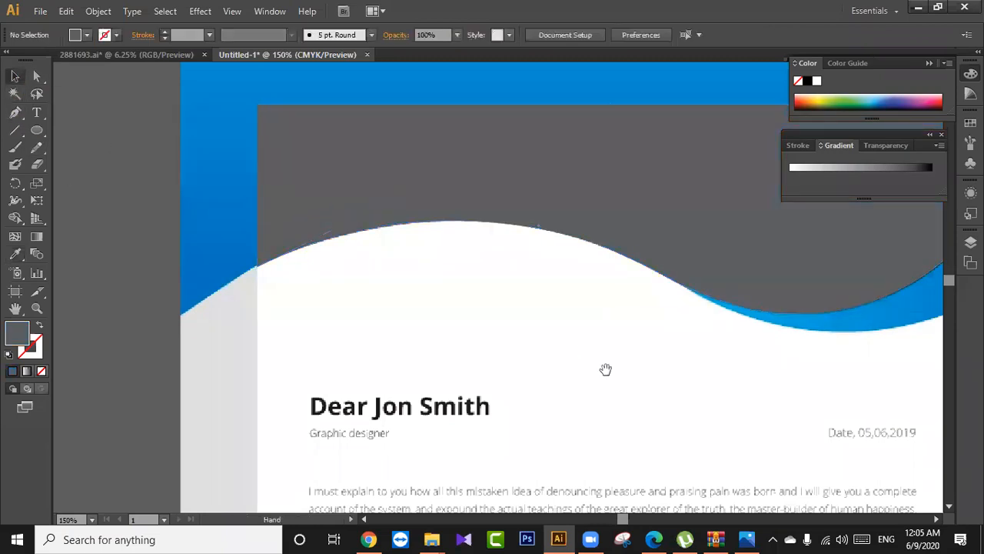
Start a third Pen path at the letterhead's top-right corner.
{"action": "left_click_drag", "start_coordinate": [605, 369], "coordinate": [274, 225]}
{"action": "left_click_drag", "start_coordinate": [613, 274], "coordinate": [579, 320]}
{"action": "left_click_drag", "start_coordinate": [528, 277], "coordinate": [585, 341]}
{"action": "left_click", "coordinate": [15, 112]}
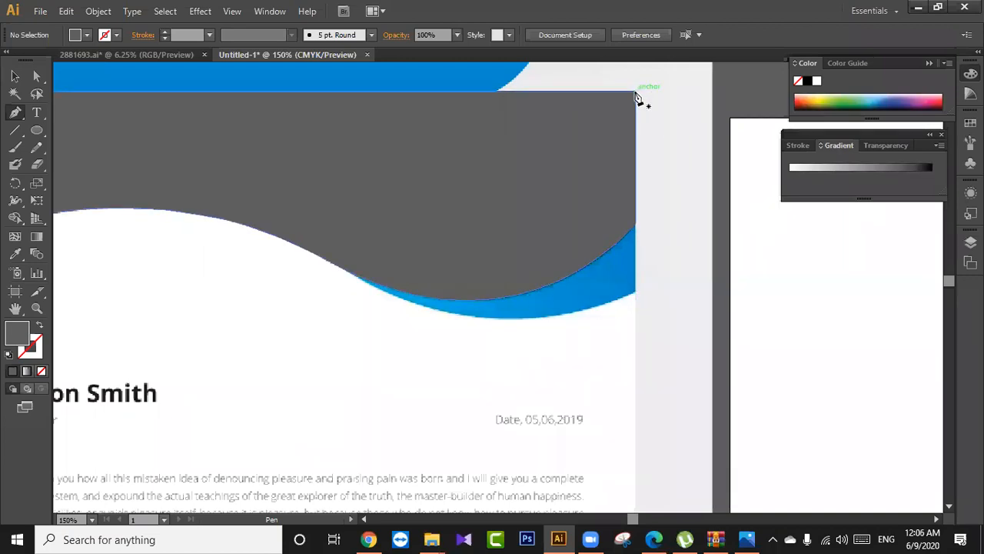
{"action": "left_click", "coordinate": [14, 76]}
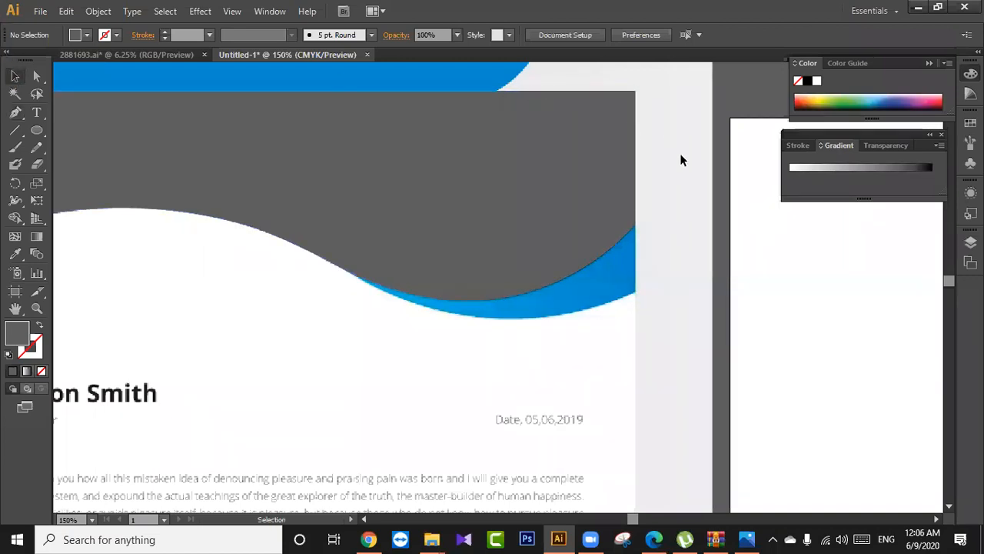
{"action": "left_click_drag", "start_coordinate": [559, 140], "coordinate": [561, 141]}
{"action": "key", "text": "ctrl+shift+a"}
{"action": "key", "text": "p"}
{"action": "left_click_drag", "start_coordinate": [644, 88], "coordinate": [646, 108]}
{"action": "scroll", "coordinate": [646, 108], "scroll_direction": "up", "scroll_amount": 2}
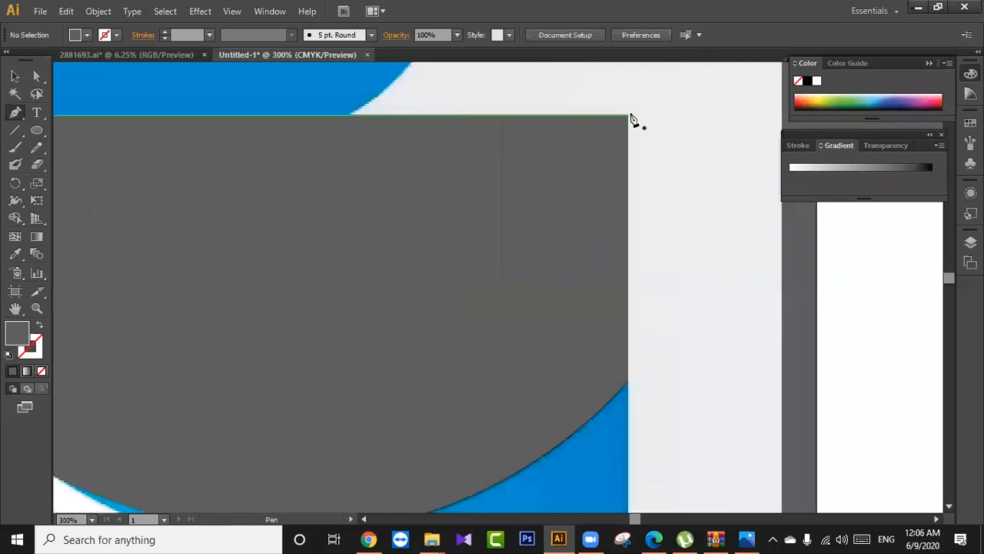
{"action": "left_click", "coordinate": [628, 116]}
Extend the path about 2.6 in down the letterhead's right edge to the lower end of the blue band.
{"action": "key", "text": "ctrl+1"}
{"action": "left_click", "coordinate": [646, 218]}
{"action": "scroll", "coordinate": [648, 219], "scroll_direction": "up", "scroll_amount": 2}
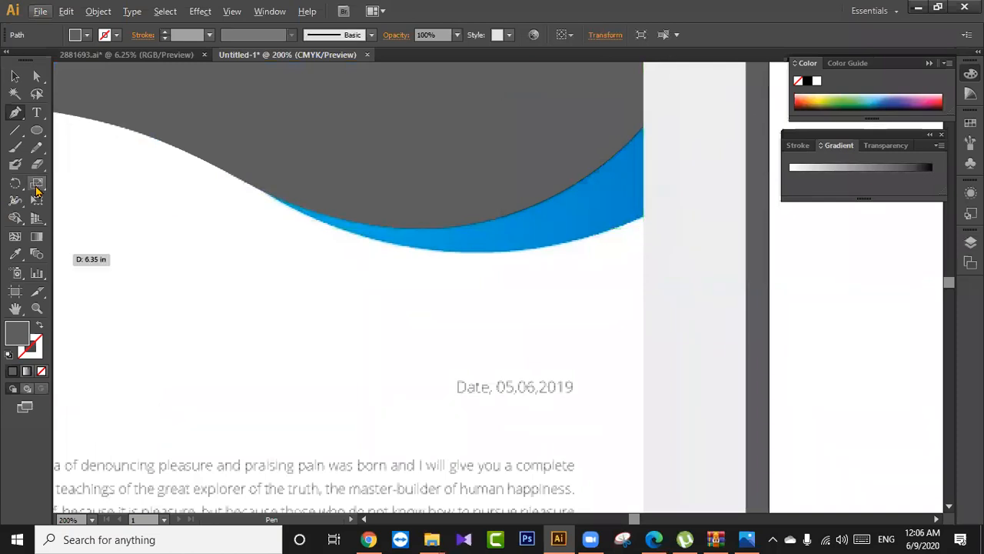
{"action": "left_click", "coordinate": [644, 221]}
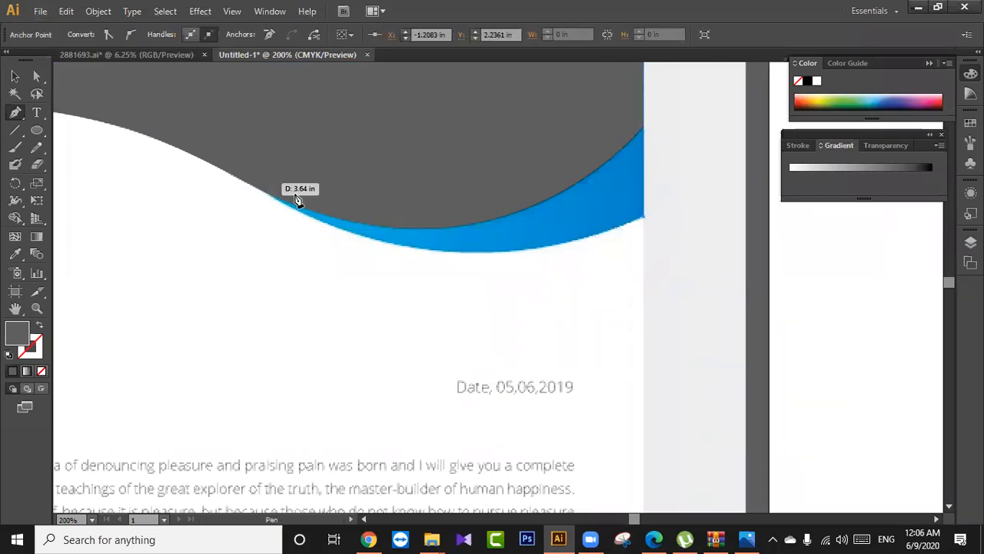
Add a curved segment along the blue band's lower edge to the band's left tip.
{"action": "left_click", "coordinate": [261, 186]}
{"action": "left_click_drag", "start_coordinate": [261, 186], "coordinate": [92, 94]}
{"action": "mouse_move", "coordinate": [125, 213]}
{"action": "left_mouse_down"}
{"action": "mouse_move", "coordinate": [56, 194]}
{"action": "mouse_move", "coordinate": [148, 195]}
{"action": "mouse_move", "coordinate": [327, 243]}
{"action": "mouse_move", "coordinate": [411, 205]}
{"action": "left_mouse_up"}
{"action": "left_click_drag", "start_coordinate": [662, 258], "coordinate": [410, 239]}
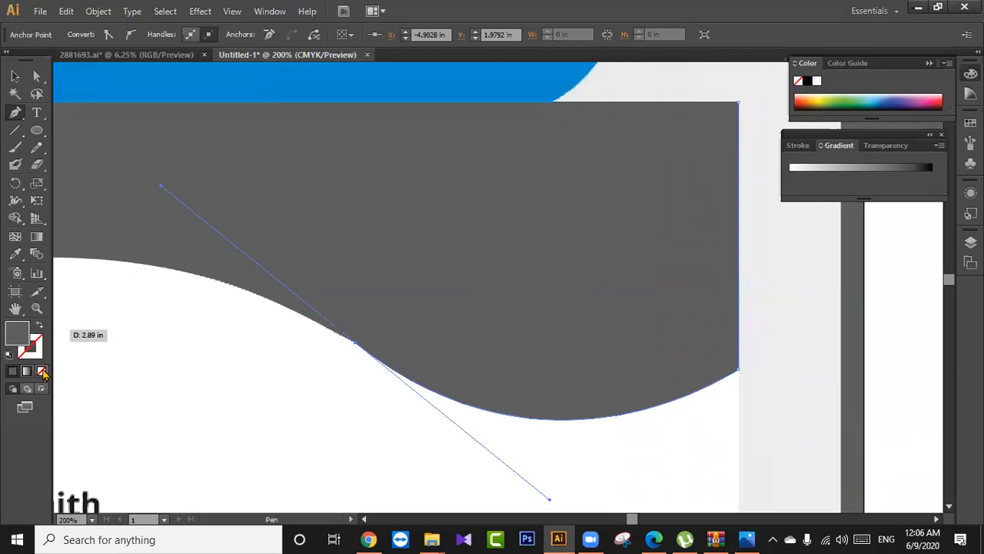
Remove the path's fill and adjust the last anchor's handle so the curve follows the blue band's lower edge.
{"action": "left_click", "coordinate": [42, 372]}
{"action": "left_click", "coordinate": [37, 77]}
{"action": "left_click_drag", "start_coordinate": [455, 238], "coordinate": [459, 212]}
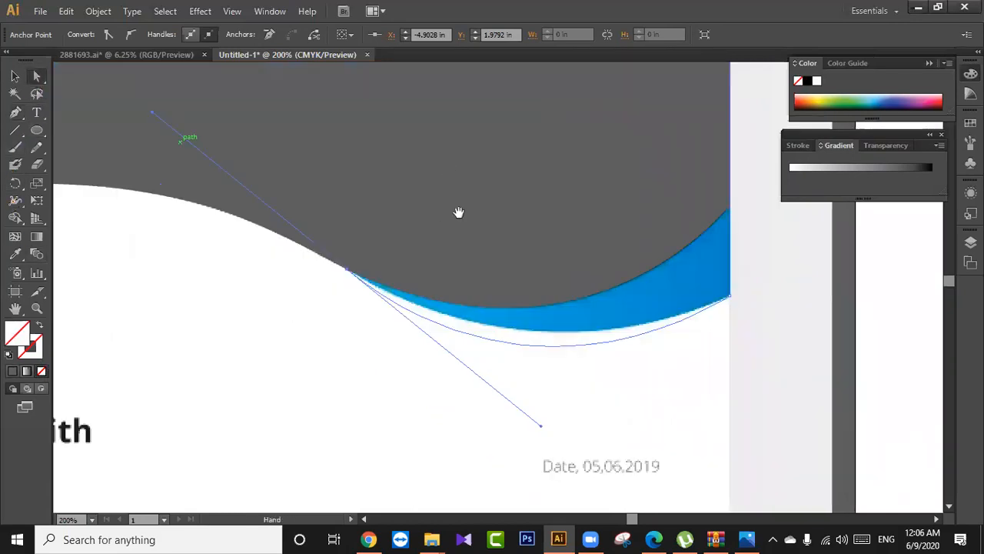
{"action": "left_click_drag", "start_coordinate": [541, 431], "coordinate": [546, 392]}
Close the path with a straight segment from the blue band's left tip to the letterhead's top-right corner, and deselect it.
{"action": "left_click", "coordinate": [14, 112]}
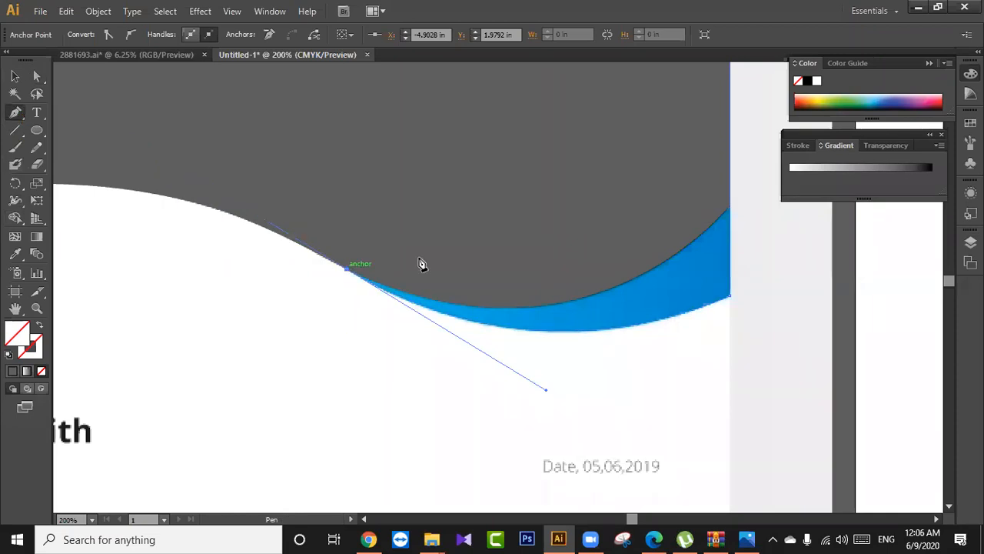
{"action": "left_click_drag", "start_coordinate": [465, 221], "coordinate": [468, 370]}
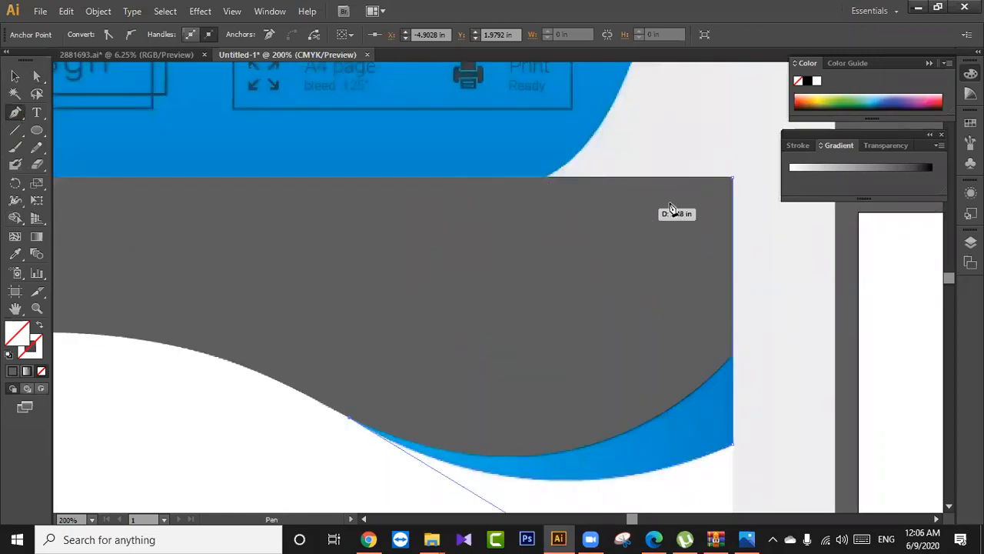
{"action": "left_click", "coordinate": [732, 180]}
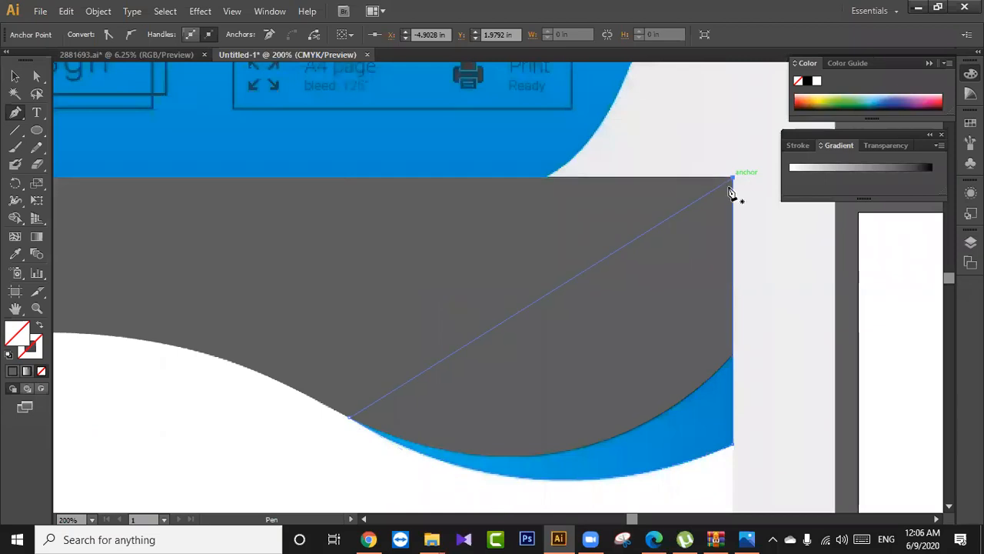
{"action": "left_click", "coordinate": [27, 76]}
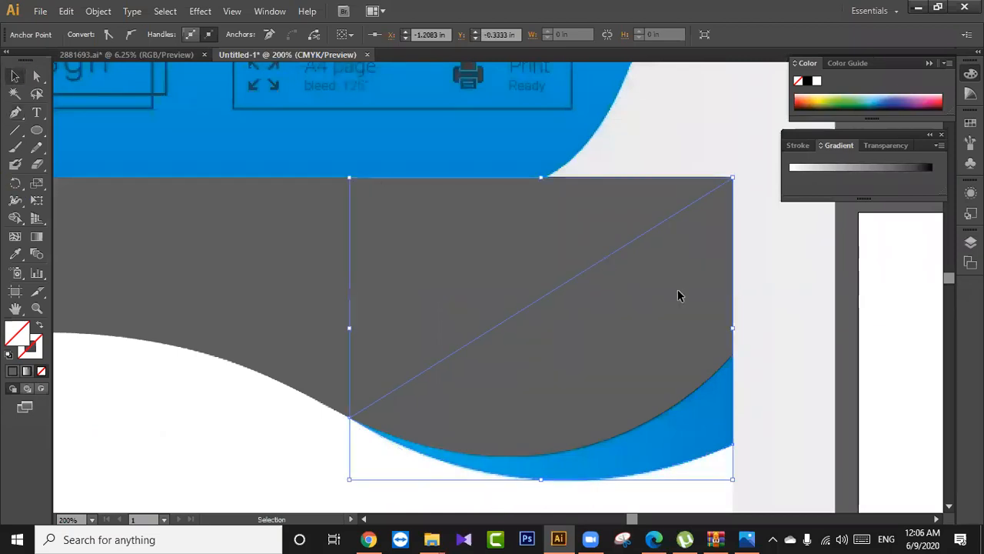
{"action": "left_click", "coordinate": [749, 320]}
Try to move the reference image left, away from the traced shapes, and undo the move.
{"action": "scroll", "coordinate": [747, 320], "scroll_direction": "down", "scroll_amount": 3}
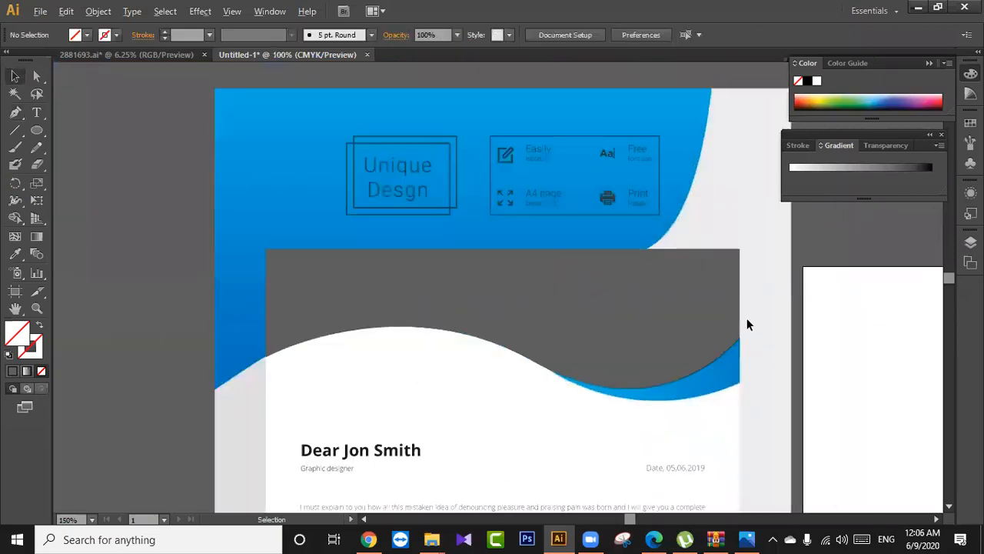
{"action": "scroll", "coordinate": [762, 326], "scroll_direction": "down", "scroll_amount": 1}
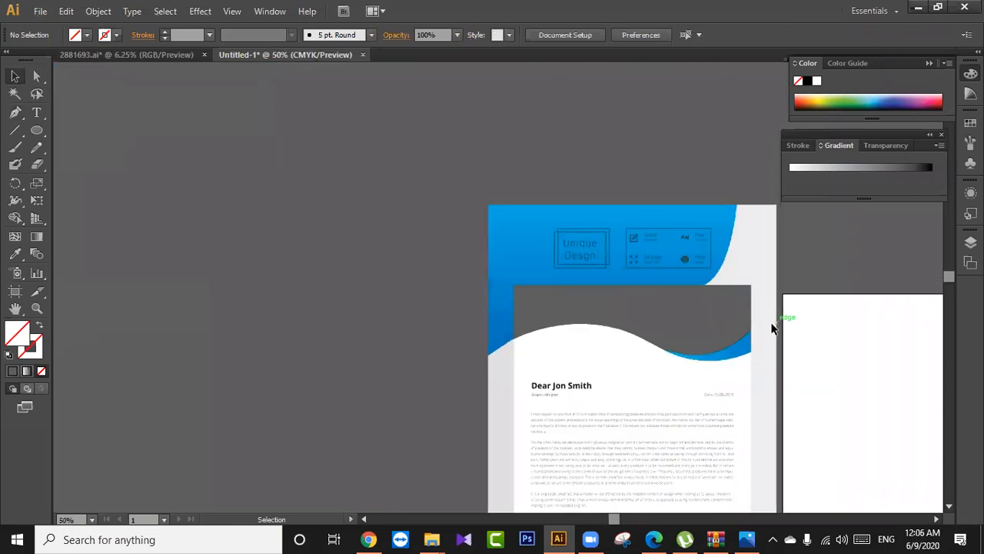
{"action": "left_click", "coordinate": [754, 334]}
{"action": "left_click", "coordinate": [201, 215]}
{"action": "left_click_drag", "start_coordinate": [203, 209], "coordinate": [173, 212]}
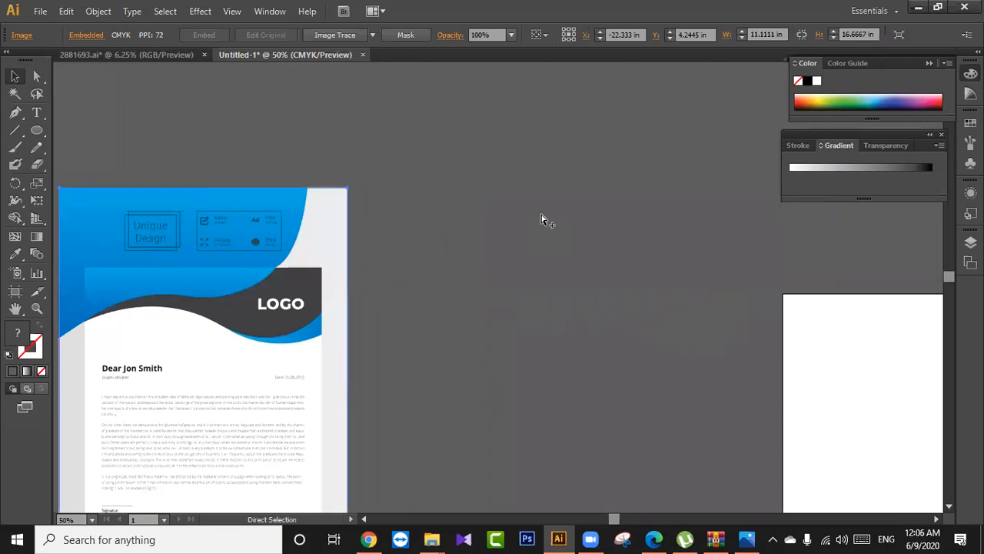
{"action": "left_click_drag", "start_coordinate": [516, 230], "coordinate": [653, 402]}
{"action": "left_click", "coordinate": [615, 268]}
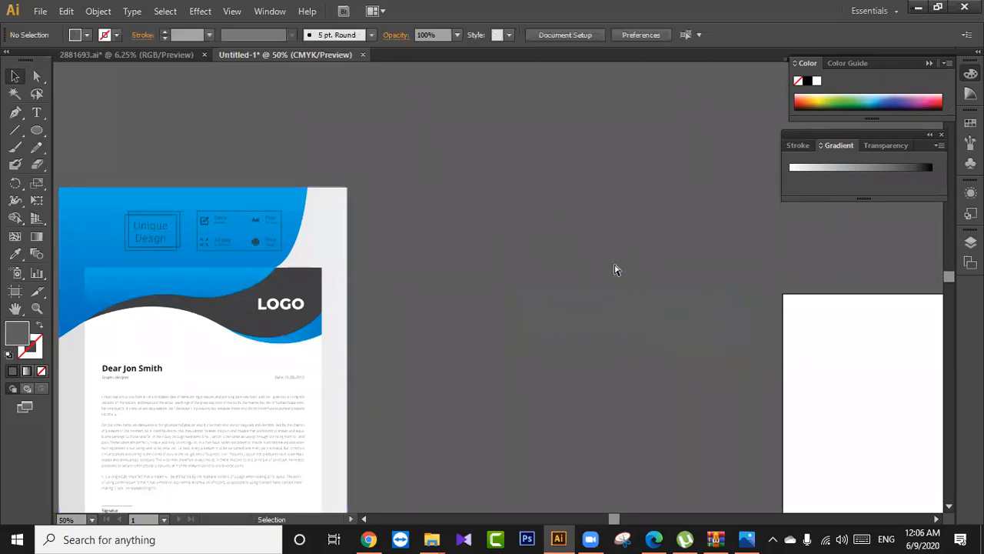
{"action": "key", "text": "ctrl+z"}
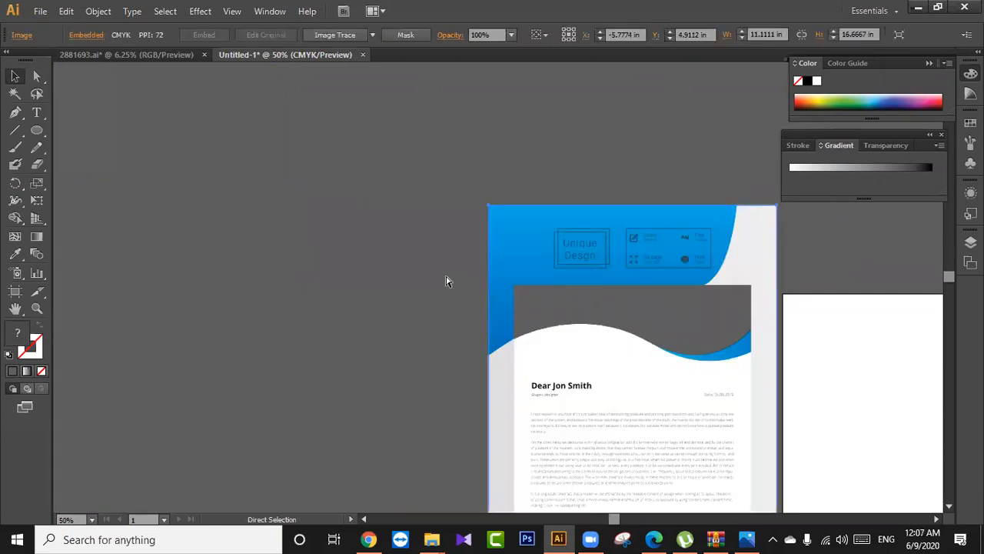
Move the embedded reference image to the left so it sits clear of the traced header shapes.
{"action": "right_click", "coordinate": [564, 232]}
{"action": "left_click", "coordinate": [338, 247]}
{"action": "left_click", "coordinate": [343, 248]}
{"action": "left_click", "coordinate": [282, 247]}
{"action": "mouse_move", "coordinate": [536, 252]}
{"action": "left_mouse_down"}
{"action": "mouse_move", "coordinate": [77, 243]}
{"action": "mouse_move", "coordinate": [135, 243]}
{"action": "left_mouse_up"}
Fill all the traced header shapes with the blue sampled from the reference image and deselect them.
{"action": "left_click_drag", "start_coordinate": [602, 220], "coordinate": [721, 416]}
{"action": "left_click", "coordinate": [14, 254]}
{"action": "left_click", "coordinate": [149, 297]}
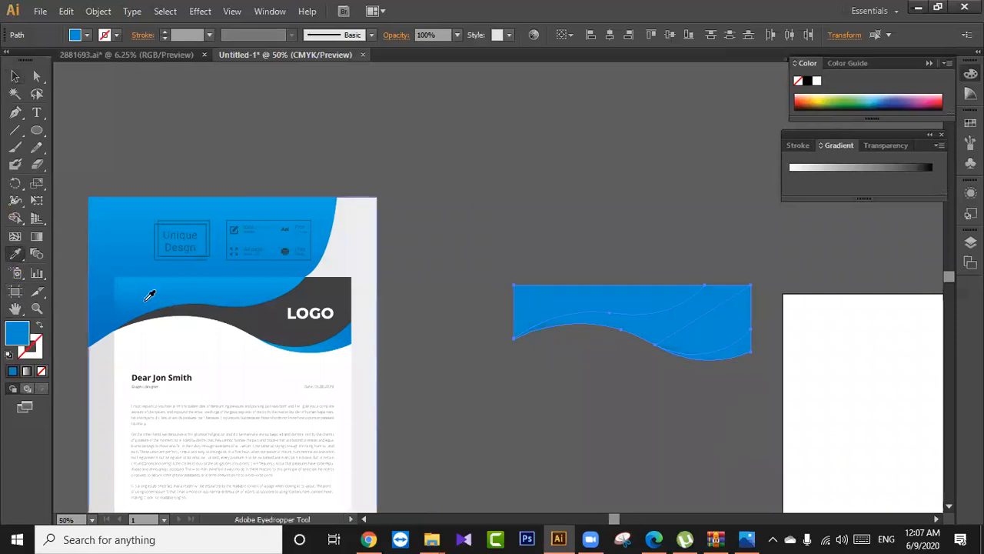
{"action": "key", "text": "v"}
{"action": "left_click", "coordinate": [562, 246]}
{"action": "left_click", "coordinate": [578, 298]}
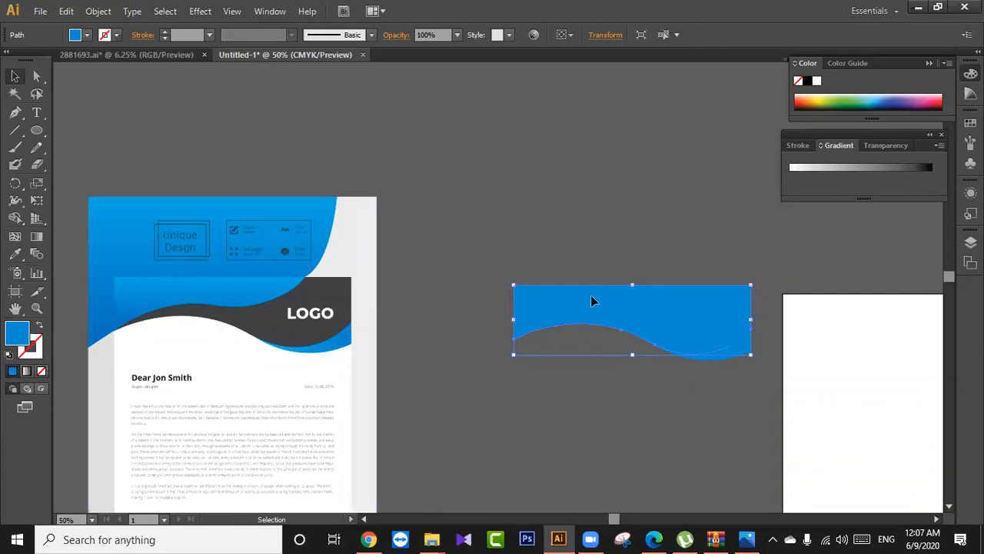
{"action": "right_click", "coordinate": [592, 297]}
{"action": "left_click", "coordinate": [528, 237]}
Fill the traced blue-band shape at the header's right end with yellow and deselect it.
{"action": "left_click", "coordinate": [698, 336]}
{"action": "left_click", "coordinate": [704, 371]}
{"action": "left_click", "coordinate": [749, 344]}
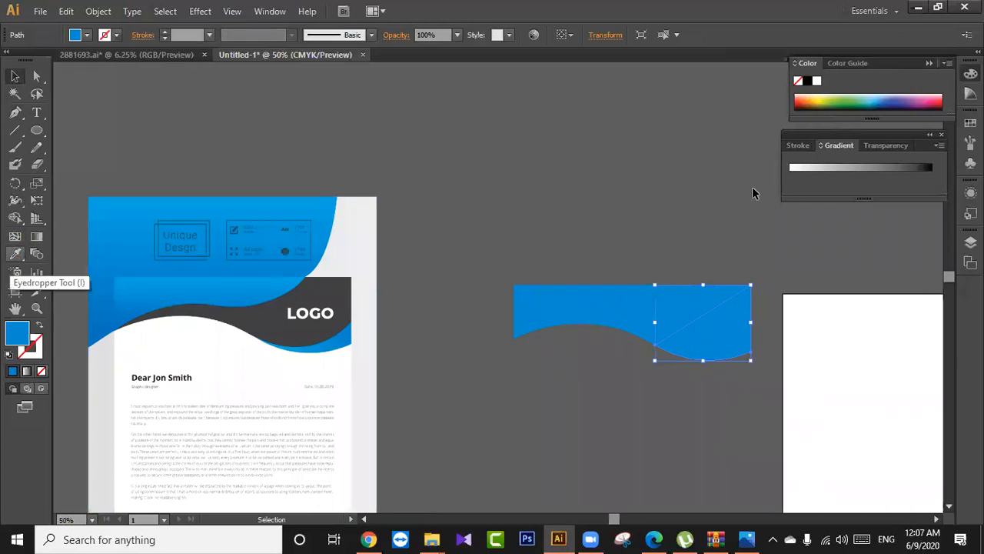
{"action": "left_click", "coordinate": [820, 101]}
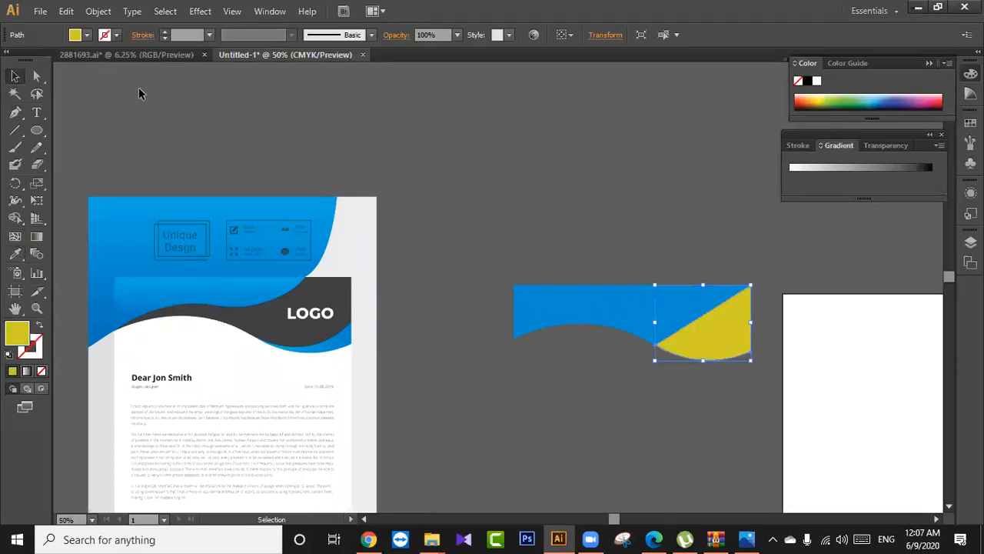
{"action": "left_click", "coordinate": [584, 278]}
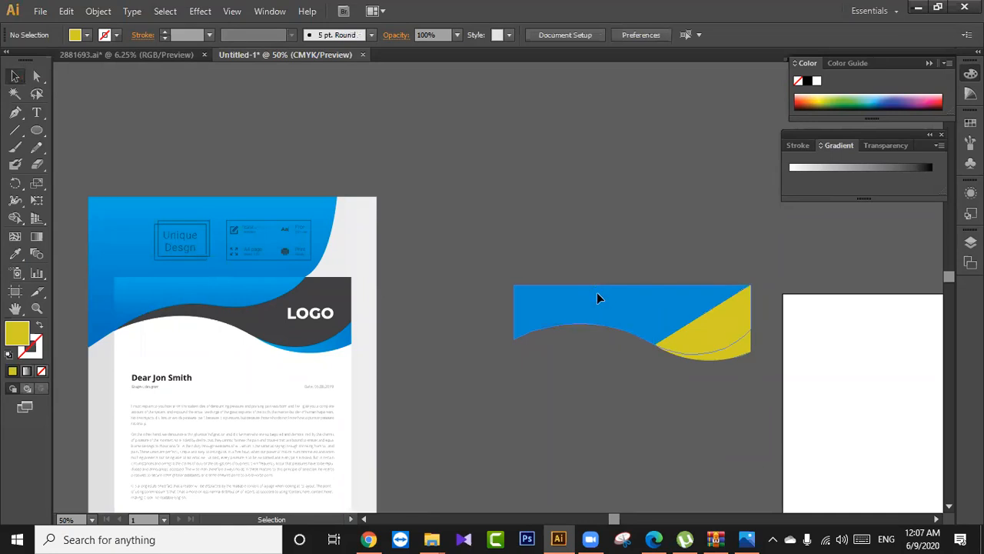
Fill the full-width dark-wave shape with light blue and deselect it.
{"action": "left_click", "coordinate": [597, 292]}
{"action": "left_click", "coordinate": [856, 98]}
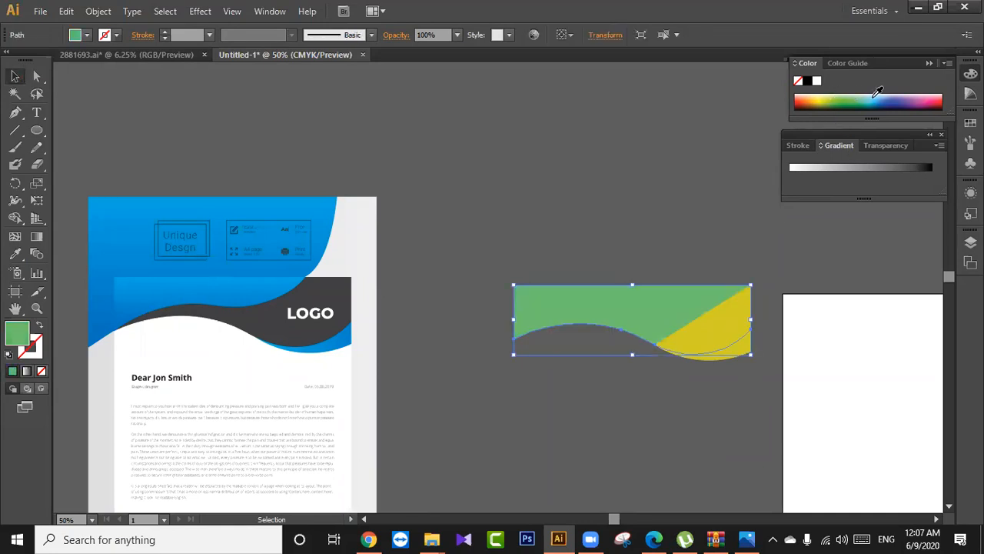
{"action": "left_click", "coordinate": [875, 95]}
{"action": "left_click", "coordinate": [607, 351]}
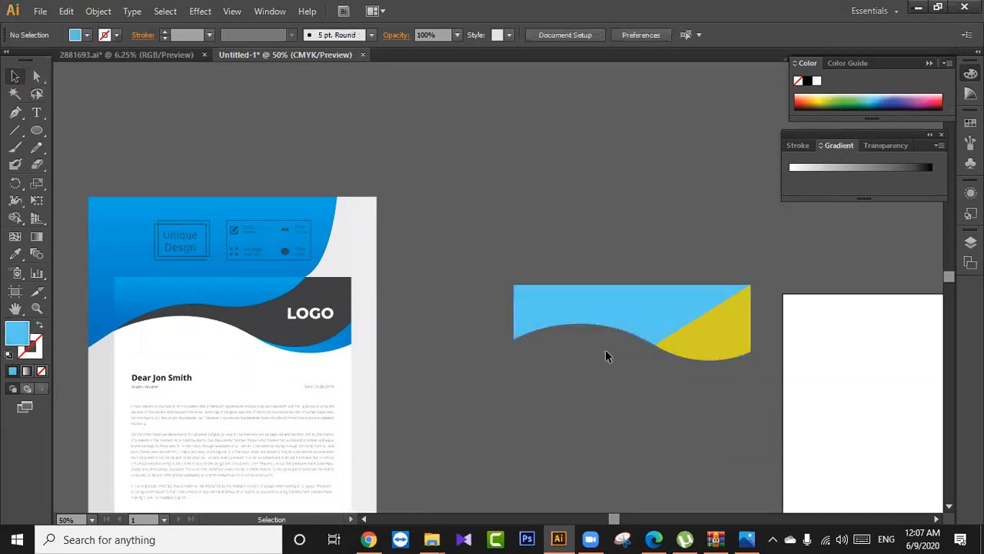
Send the yellow shape to the back of the stacking order and deselect it.
{"action": "right_click", "coordinate": [708, 339]}
{"action": "mouse_move", "coordinate": [730, 312]}
{"action": "left_click", "coordinate": [661, 362]}
{"action": "left_click", "coordinate": [718, 394]}
{"action": "left_click", "coordinate": [724, 341]}
{"action": "left_click", "coordinate": [712, 403]}
Send the light blue wave shape to the back of the stacking order and deselect it.
{"action": "left_click", "coordinate": [706, 341]}
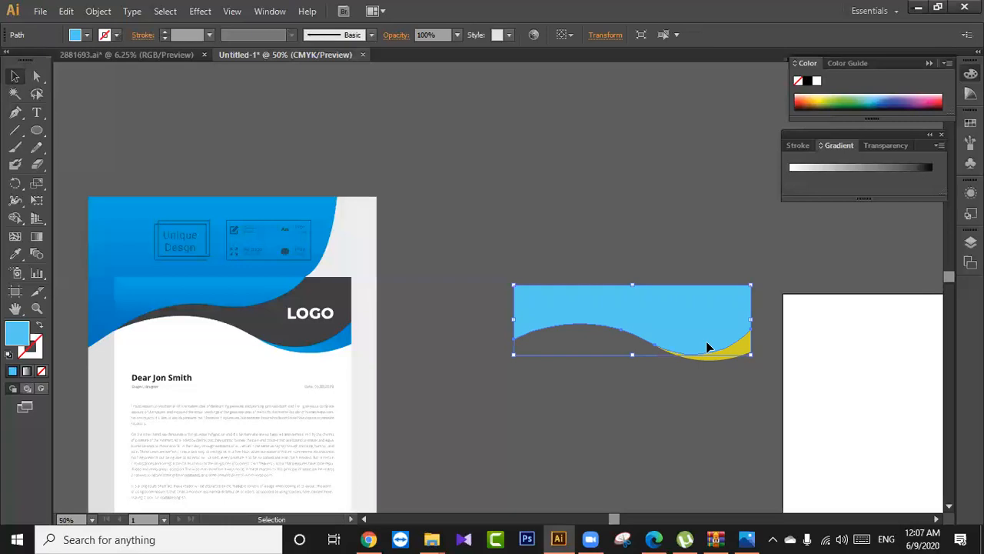
{"action": "right_click", "coordinate": [706, 341]}
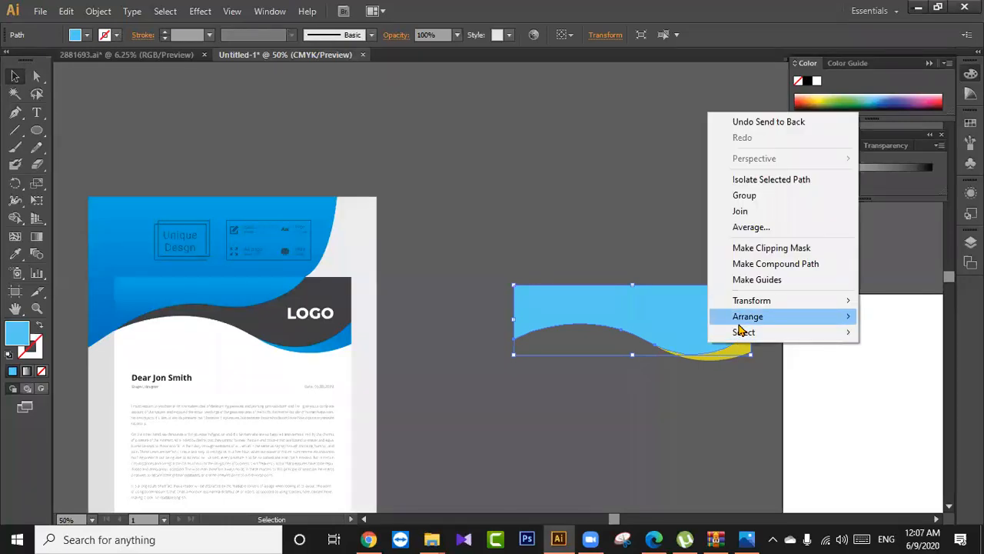
{"action": "mouse_move", "coordinate": [742, 316]}
{"action": "left_click", "coordinate": [673, 375]}
{"action": "left_click", "coordinate": [673, 375]}
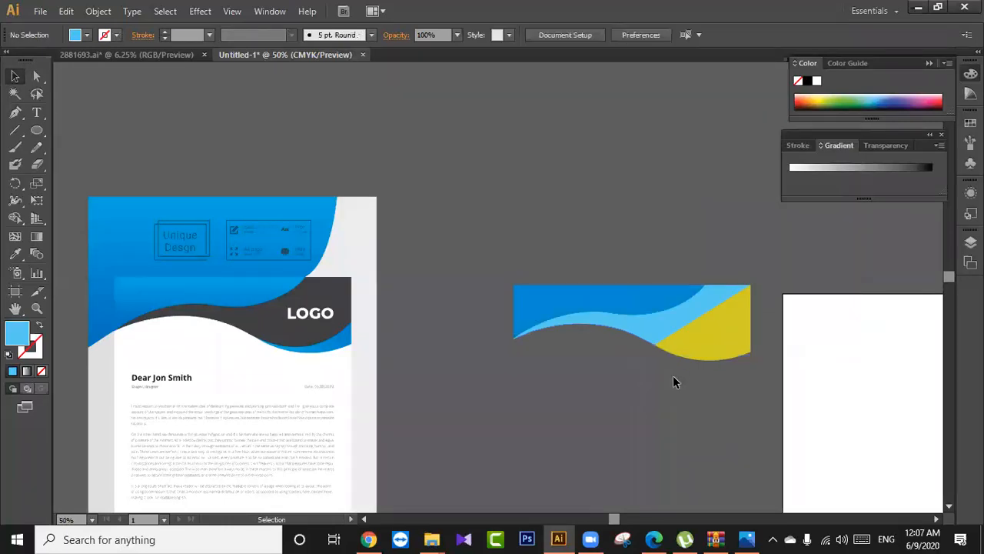
Send the yellow shape behind the light blue wave and deselect it.
{"action": "right_click", "coordinate": [699, 340]}
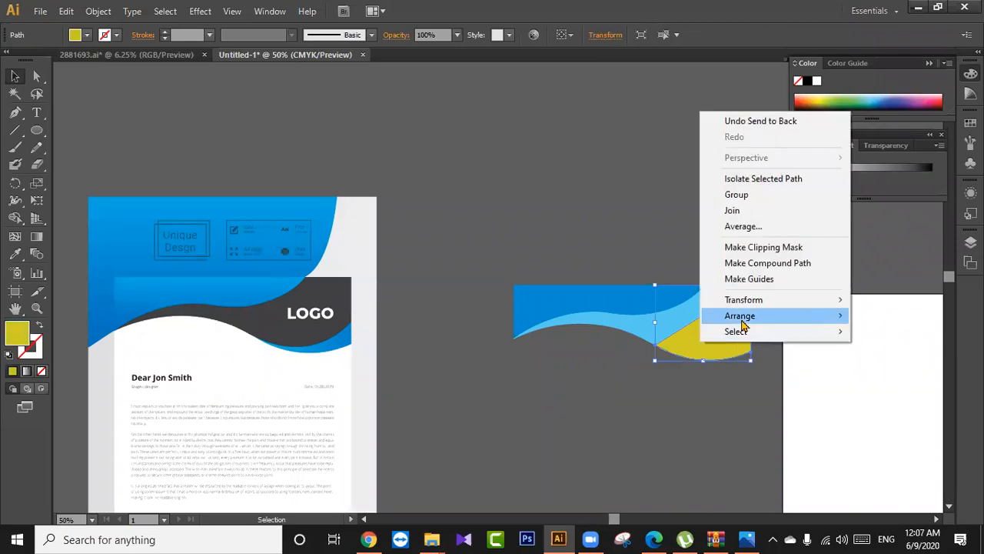
{"action": "mouse_move", "coordinate": [743, 325]}
{"action": "left_click", "coordinate": [622, 362]}
{"action": "left_click", "coordinate": [668, 383]}
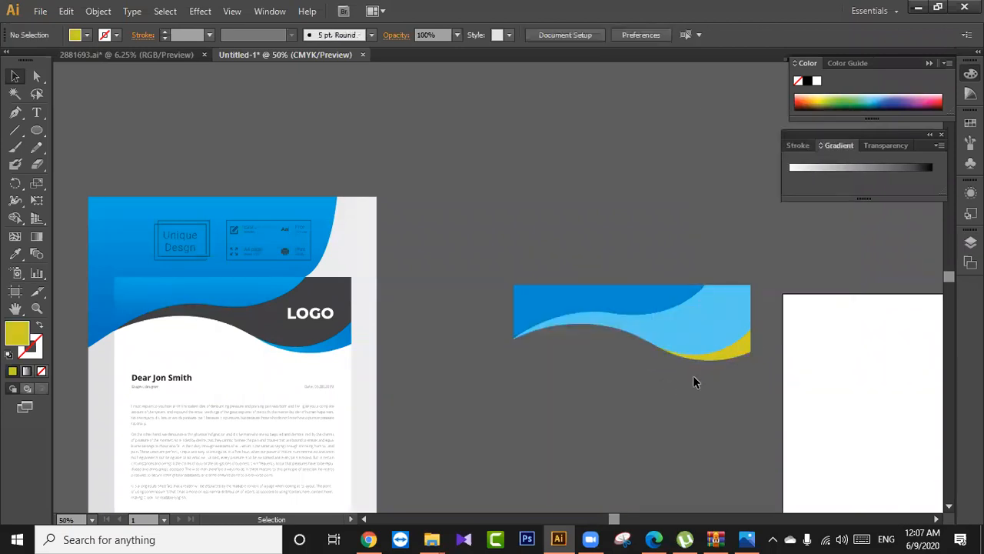
{"action": "left_click_drag", "start_coordinate": [699, 365], "coordinate": [653, 290]}
{"action": "key", "text": "space"}
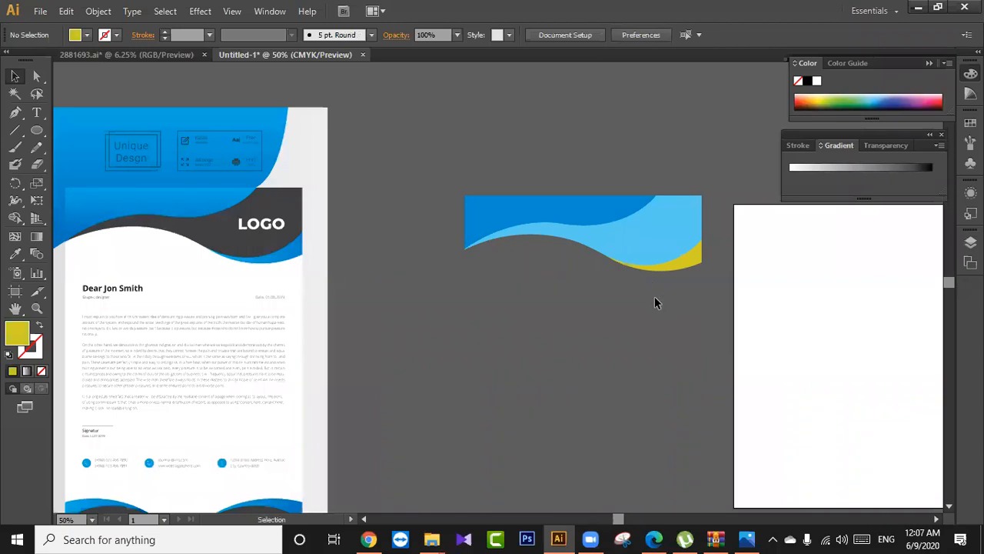
{"action": "left_click_drag", "start_coordinate": [657, 287], "coordinate": [645, 268]}
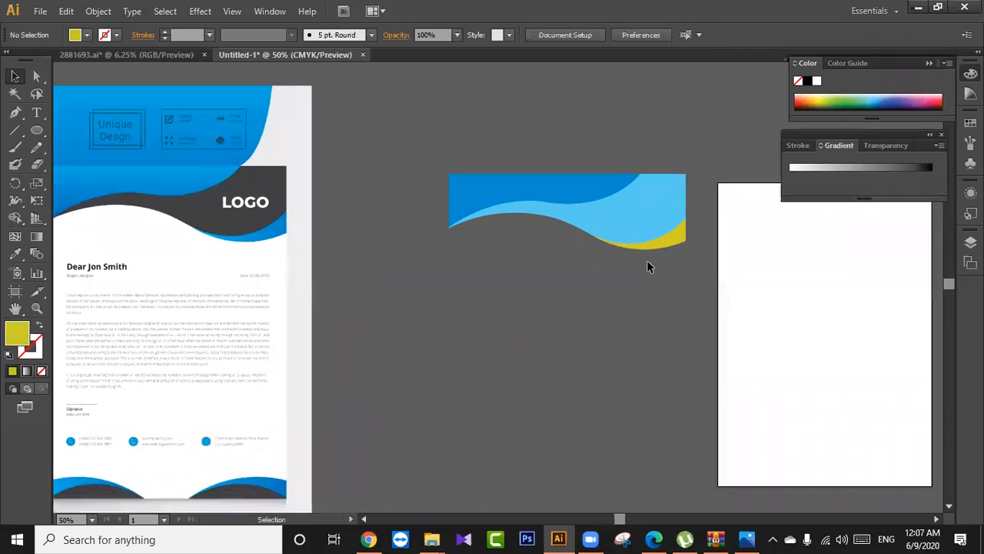
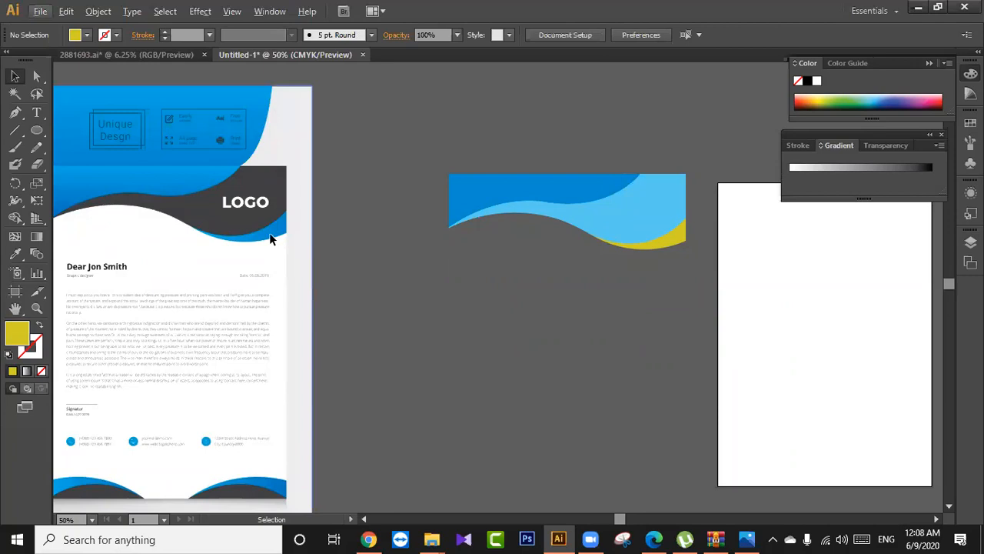
Apply the white-to-black linear gradient to the yellow shape at the header's right end and select its dark stop.
{"action": "left_click", "coordinate": [686, 243]}
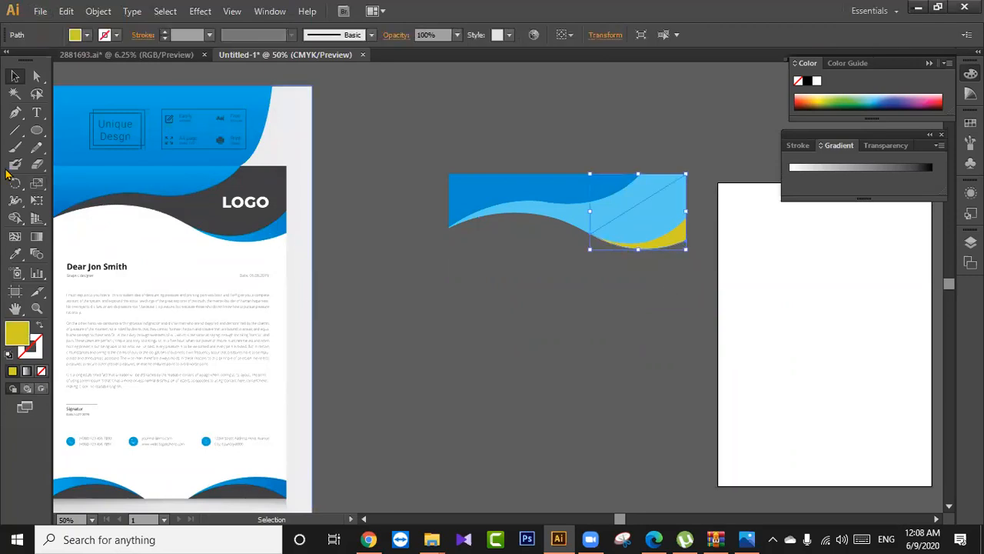
{"action": "left_click", "coordinate": [14, 254]}
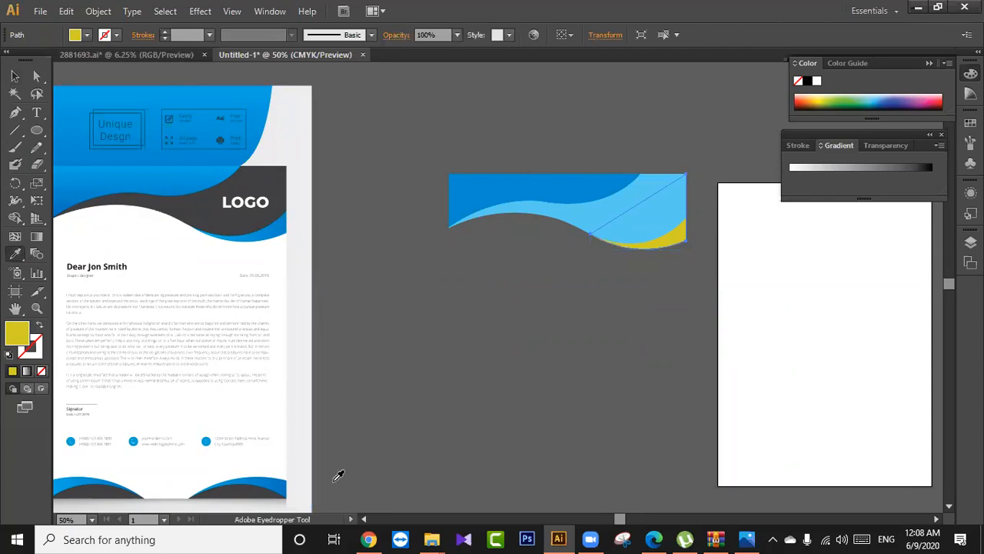
{"action": "left_click", "coordinate": [43, 240]}
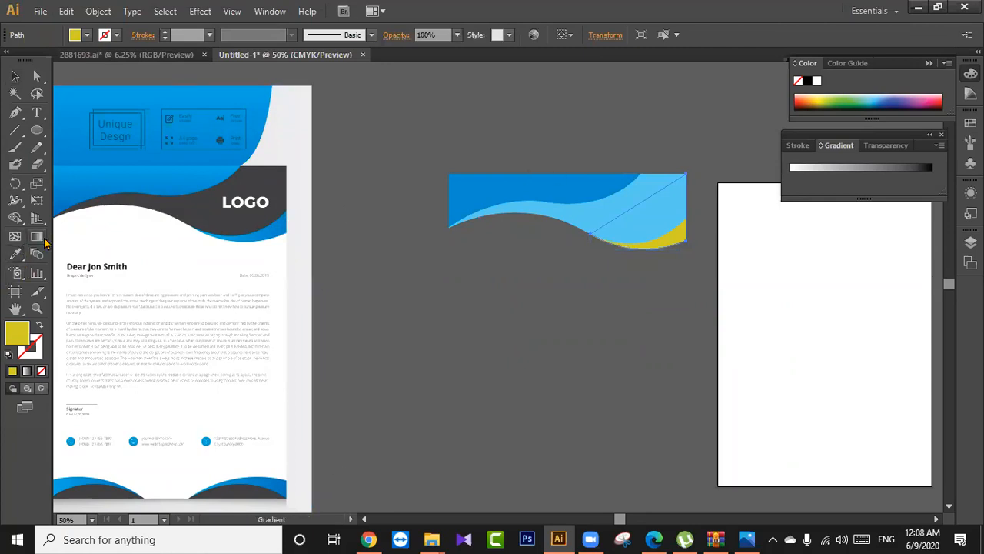
{"action": "left_click", "coordinate": [791, 169]}
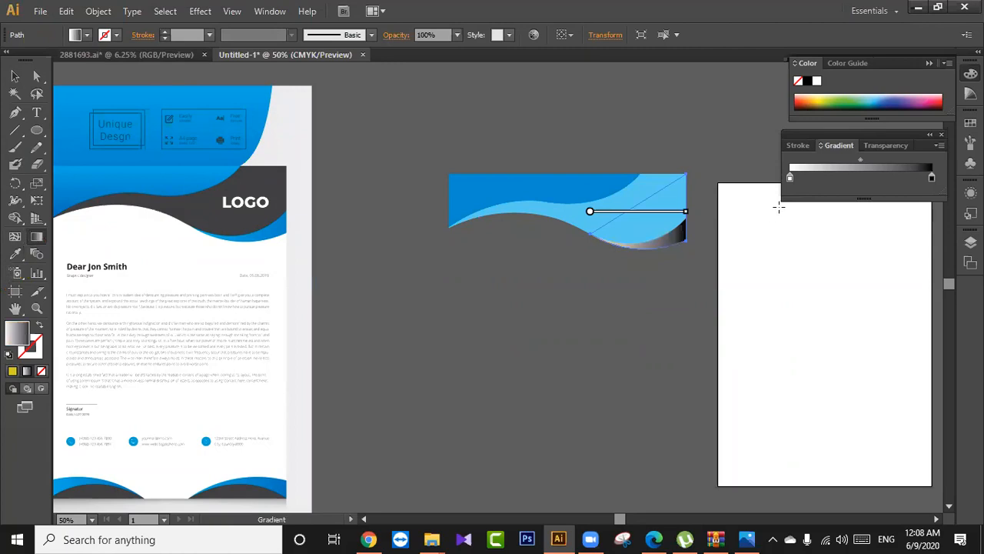
{"action": "left_click", "coordinate": [932, 179]}
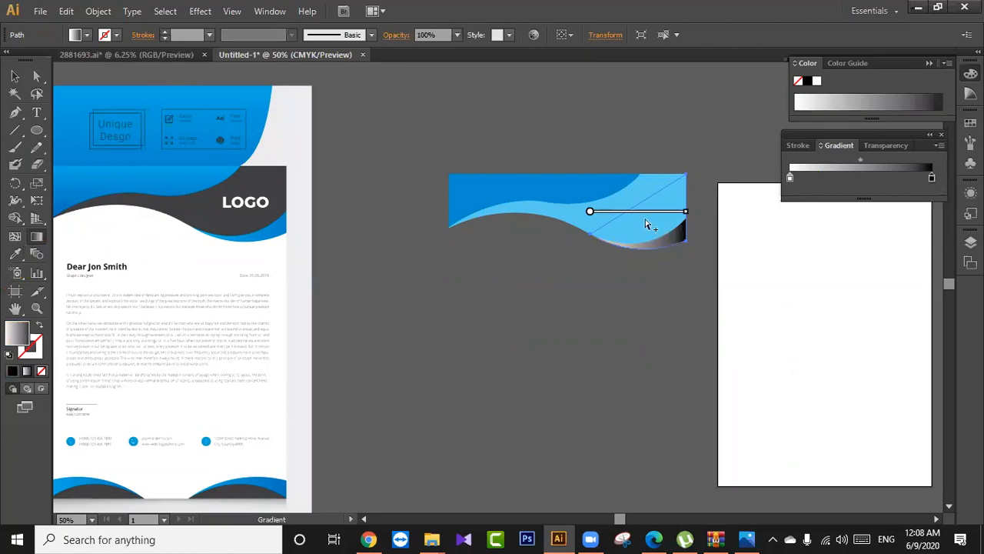
Recolour both gradient stops of the lower-right band with blues sampled from the reference's band below the logo, and deselect it.
{"action": "left_click", "coordinate": [15, 254]}
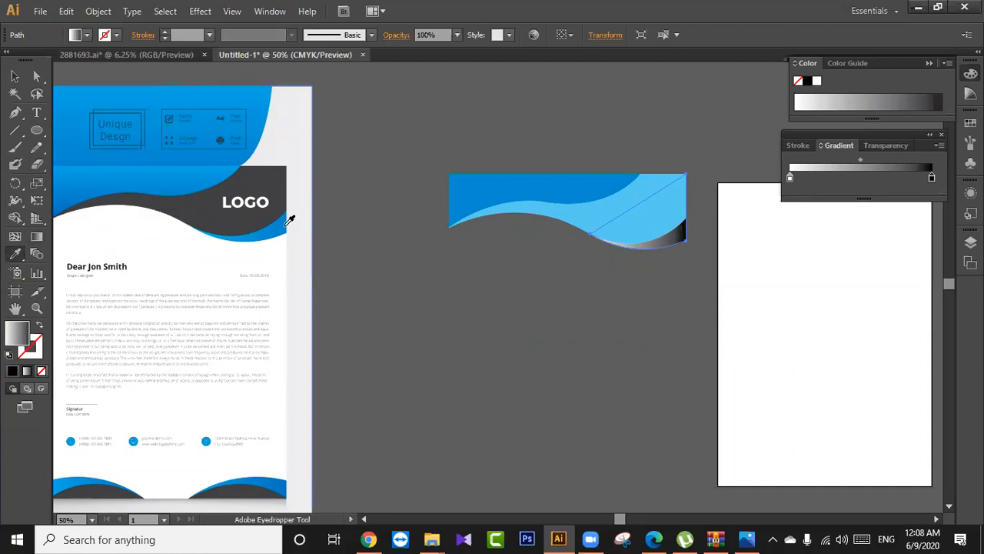
{"action": "left_click", "coordinate": [285, 226]}
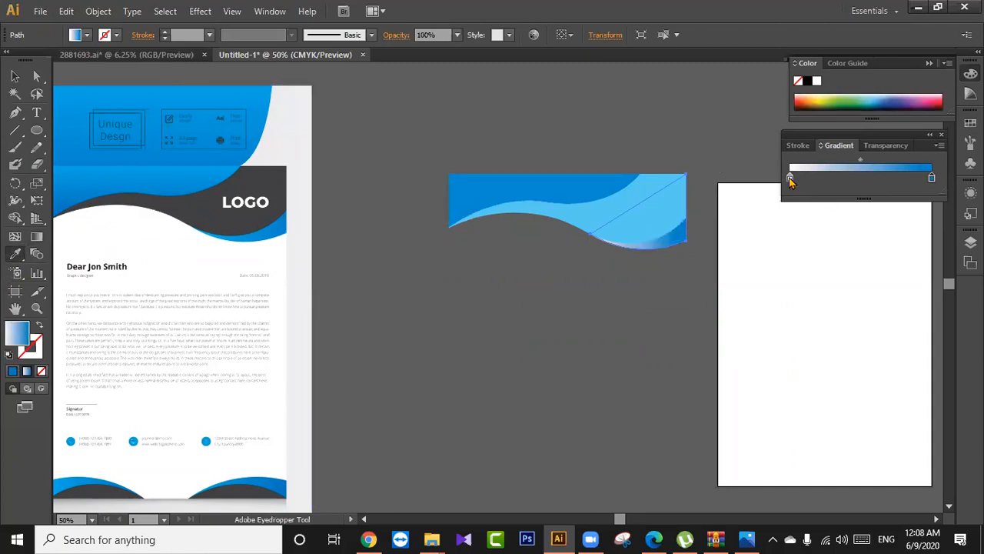
{"action": "left_click", "coordinate": [790, 178]}
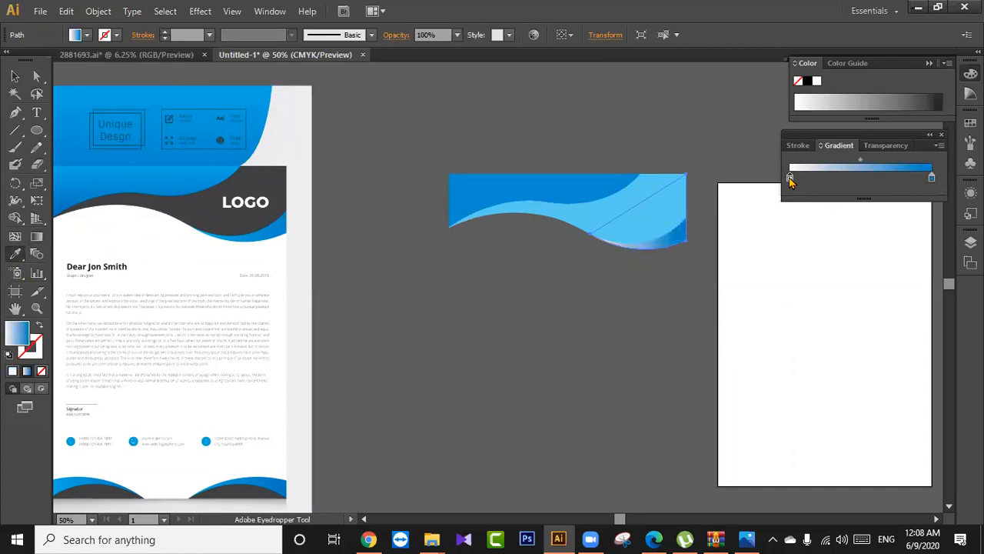
{"action": "left_click", "coordinate": [229, 235]}
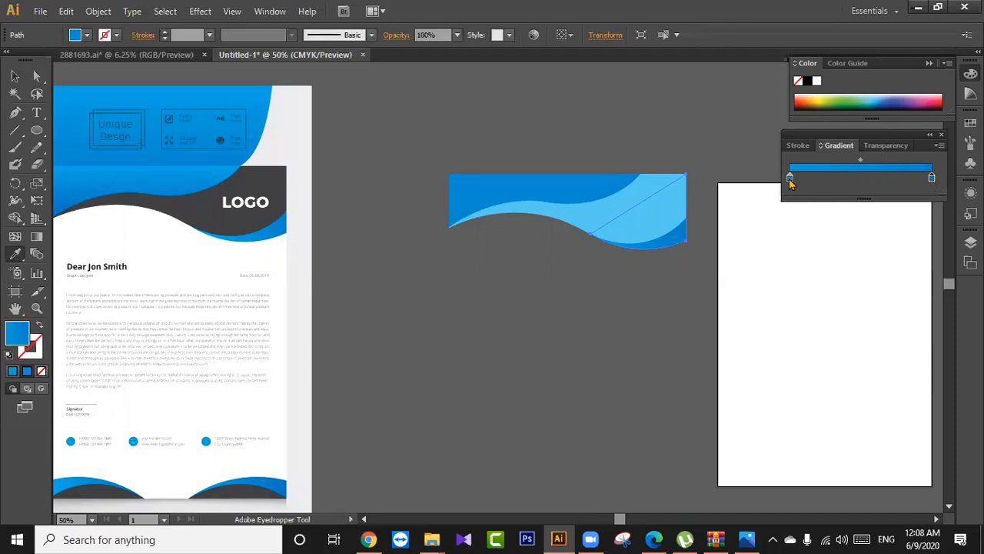
{"action": "left_click", "coordinate": [440, 315]}
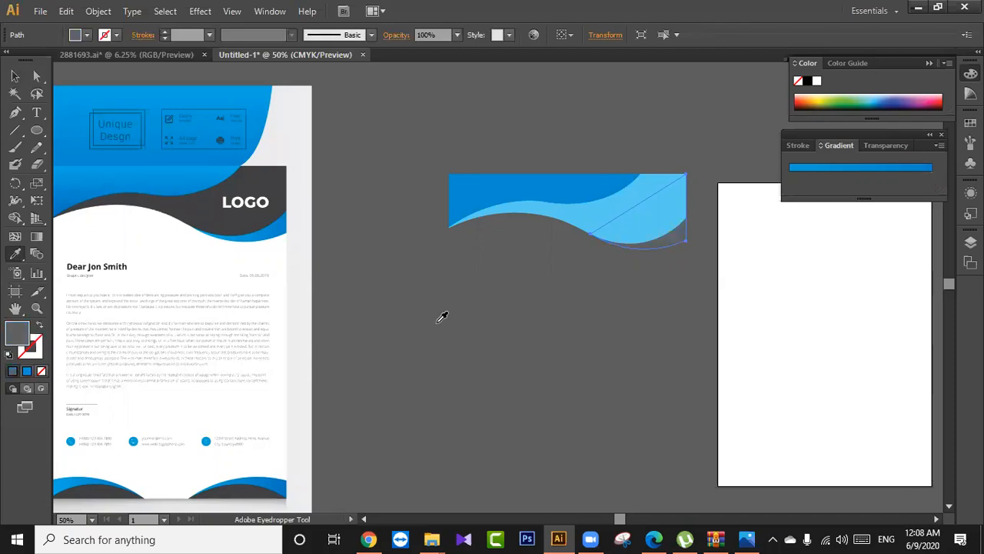
{"action": "key", "text": "ctrl+z"}
{"action": "key", "text": "v"}
{"action": "left_click", "coordinate": [428, 292]}
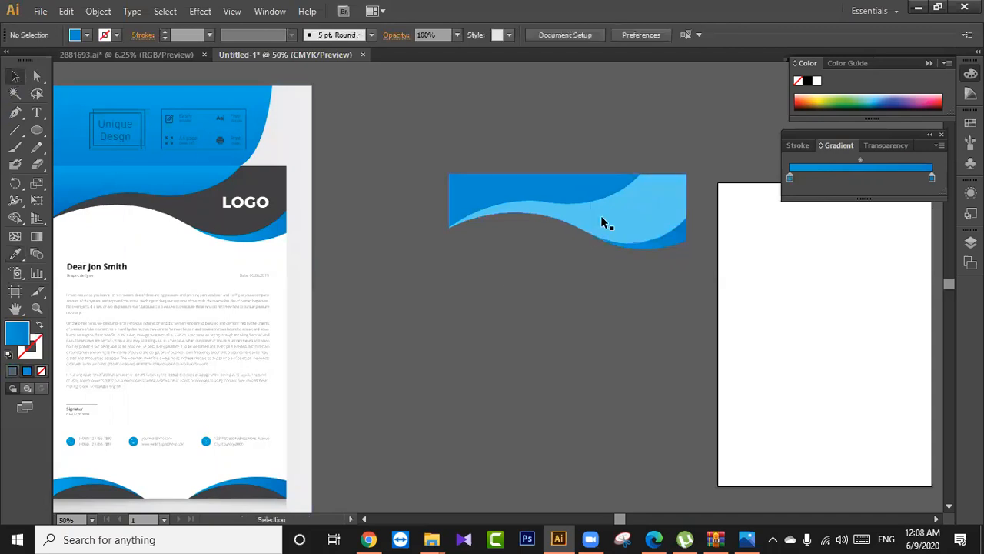
Fill the light blue wave with the dark grey sampled from the reference header.
{"action": "left_click", "coordinate": [600, 215]}
{"action": "left_click", "coordinate": [14, 253]}
{"action": "left_click", "coordinate": [223, 201]}
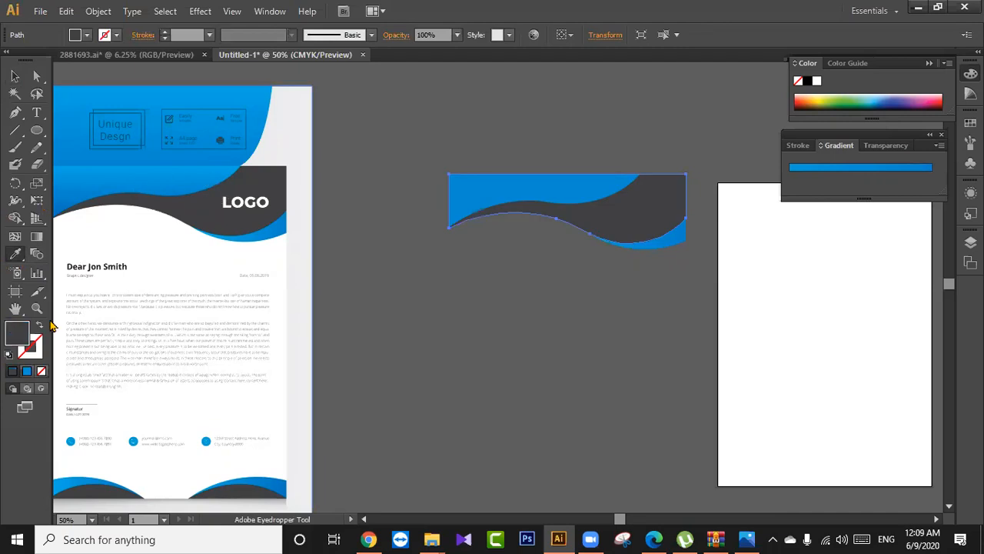
Set the dark grey wave's fill to white (FFFFFF) and deselect it.
{"action": "double_click", "coordinate": [18, 330]}
{"action": "mouse_move", "coordinate": [377, 239]}
{"action": "left_mouse_down"}
{"action": "mouse_move", "coordinate": [315, 213]}
{"action": "mouse_move", "coordinate": [302, 177]}
{"action": "left_mouse_up"}
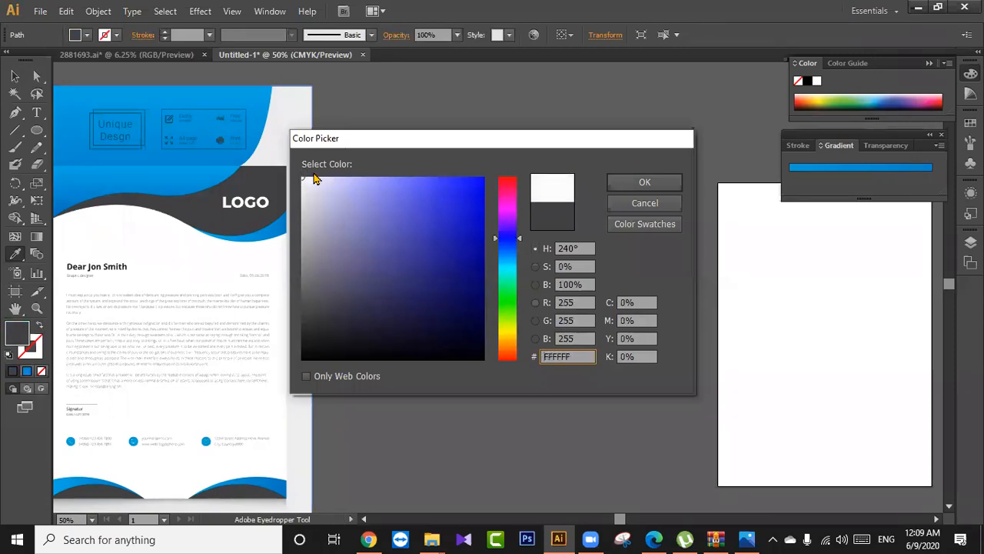
{"action": "left_click", "coordinate": [632, 183]}
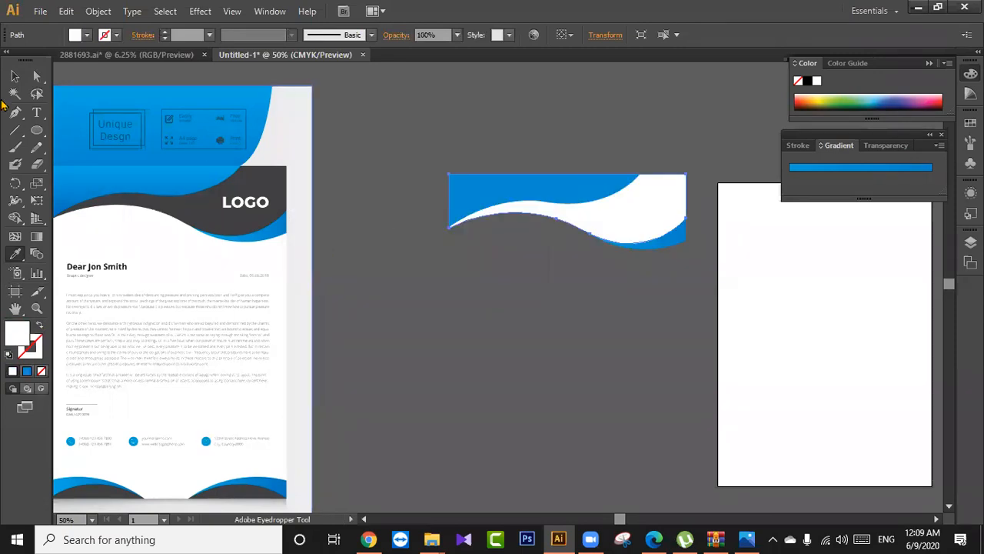
{"action": "left_click", "coordinate": [16, 77]}
{"action": "left_click", "coordinate": [450, 306]}
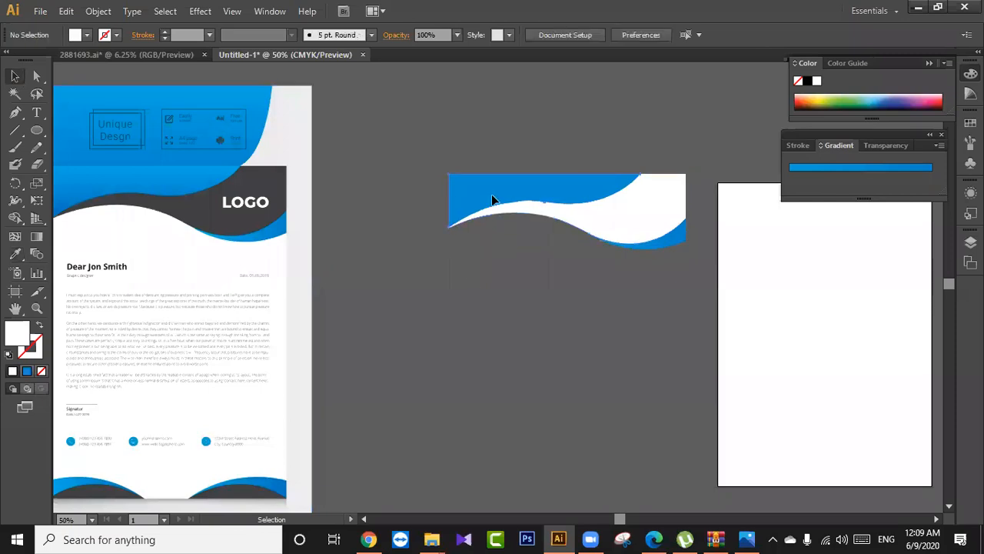
Apply the blue gradient to the upper-left wave shape of the header.
{"action": "left_click", "coordinate": [476, 199]}
{"action": "left_click_drag", "start_coordinate": [388, 231], "coordinate": [446, 251]}
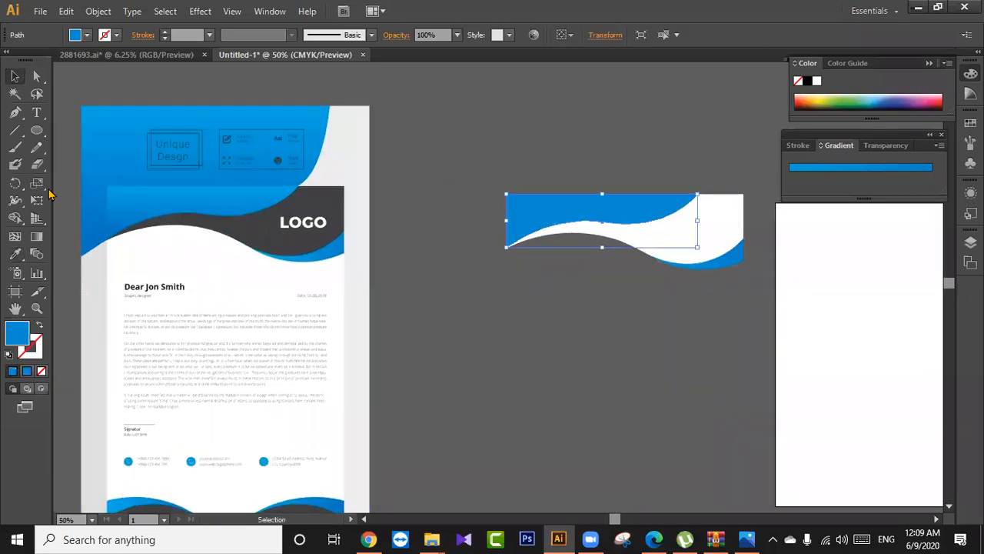
{"action": "left_click", "coordinate": [16, 254]}
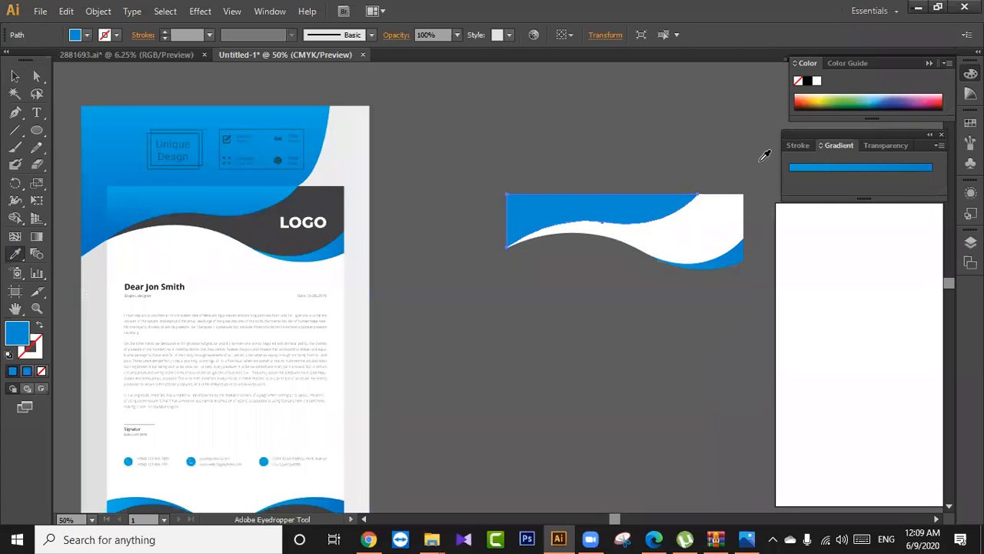
{"action": "left_click", "coordinate": [915, 167]}
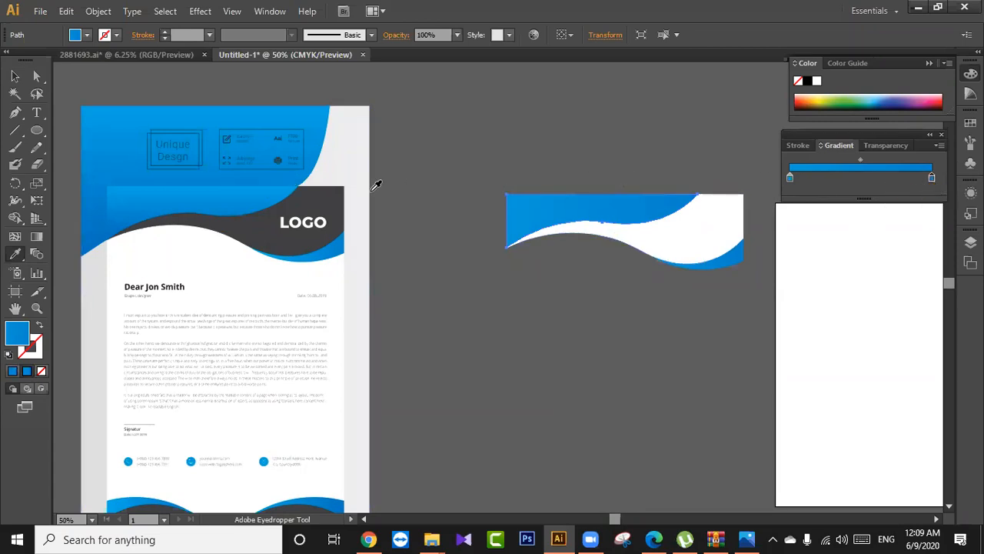
Recolour the upper-left wave's gradient stops with blues sampled from the reference header, and deselect the shape.
{"action": "left_click", "coordinate": [292, 182]}
{"action": "left_click", "coordinate": [791, 178]}
{"action": "left_click", "coordinate": [340, 244], "text": "shift"}
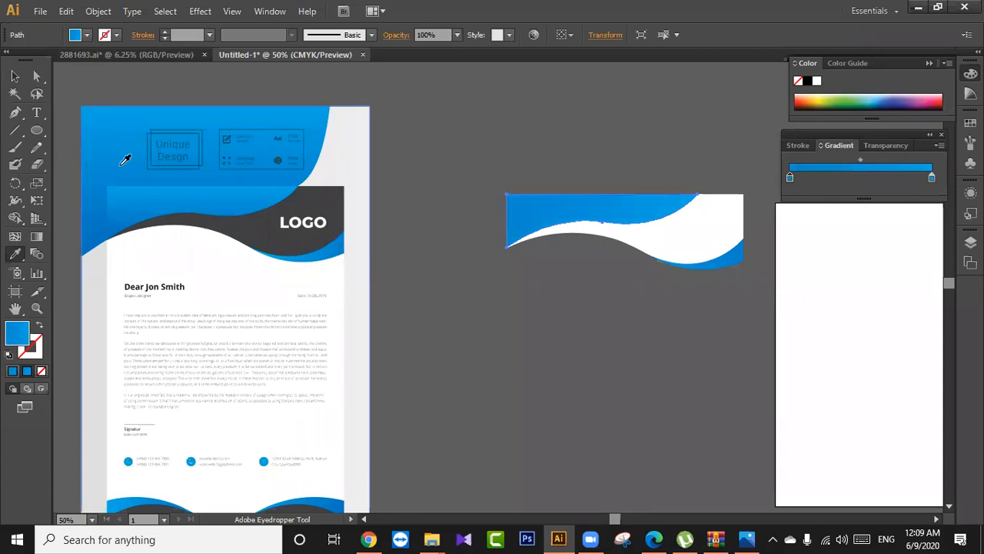
{"action": "left_click", "coordinate": [89, 225], "text": "shift"}
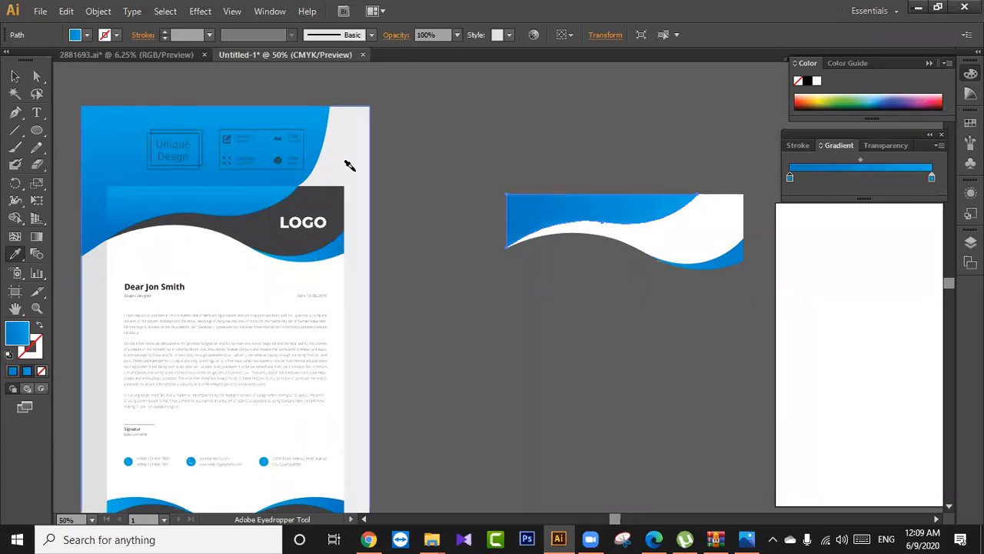
{"action": "scroll", "coordinate": [485, 251], "scroll_direction": "down", "scroll_amount": 3}
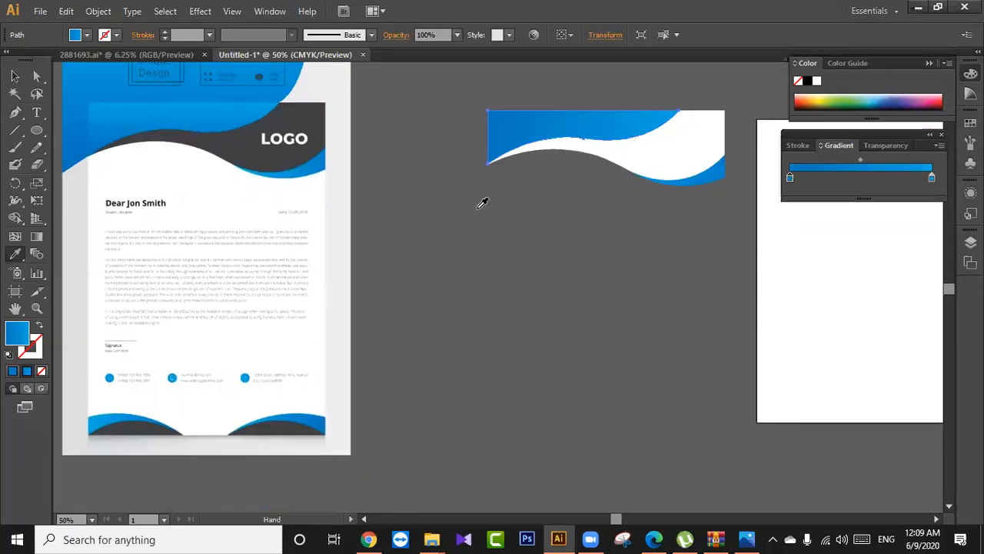
{"action": "left_click", "coordinate": [15, 76]}
{"action": "left_click", "coordinate": [425, 248]}
Copy the upper-left wave's gradient fill onto the lower-right blue band with the Eyedropper, and deselect it.
{"action": "scroll", "coordinate": [644, 269], "scroll_direction": "up", "scroll_amount": 3}
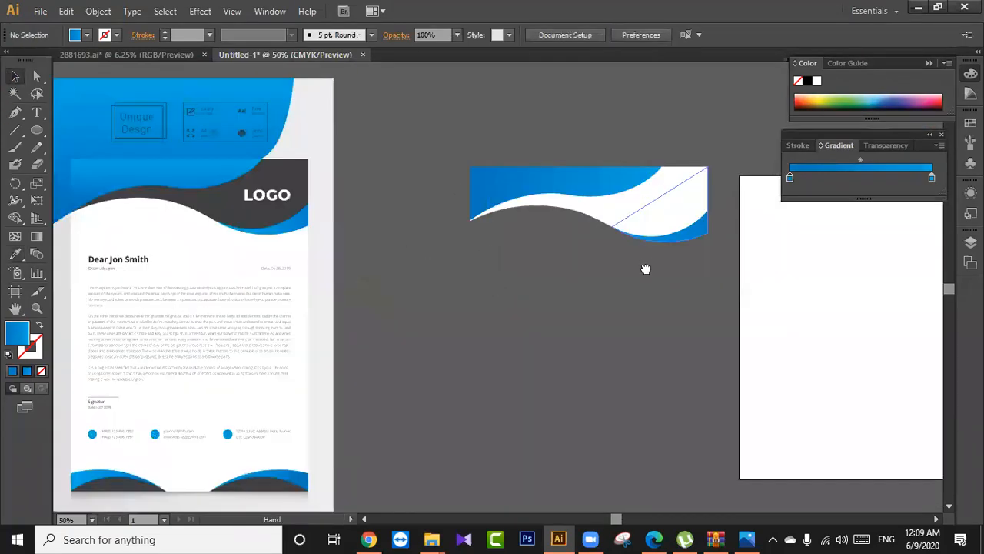
{"action": "left_click", "coordinate": [589, 213]}
{"action": "left_click", "coordinate": [683, 259]}
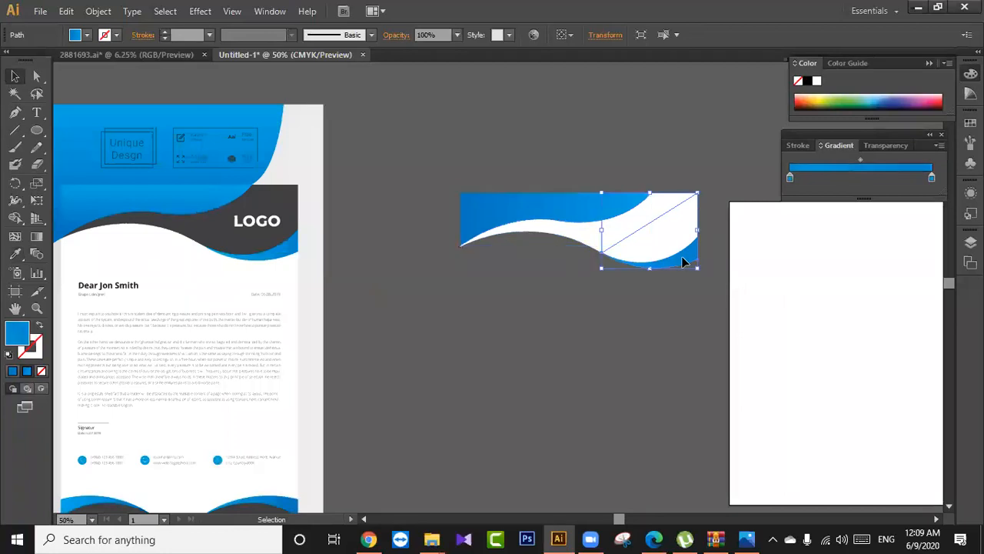
{"action": "left_click", "coordinate": [15, 254]}
{"action": "left_click", "coordinate": [601, 201]}
{"action": "left_click", "coordinate": [14, 76]}
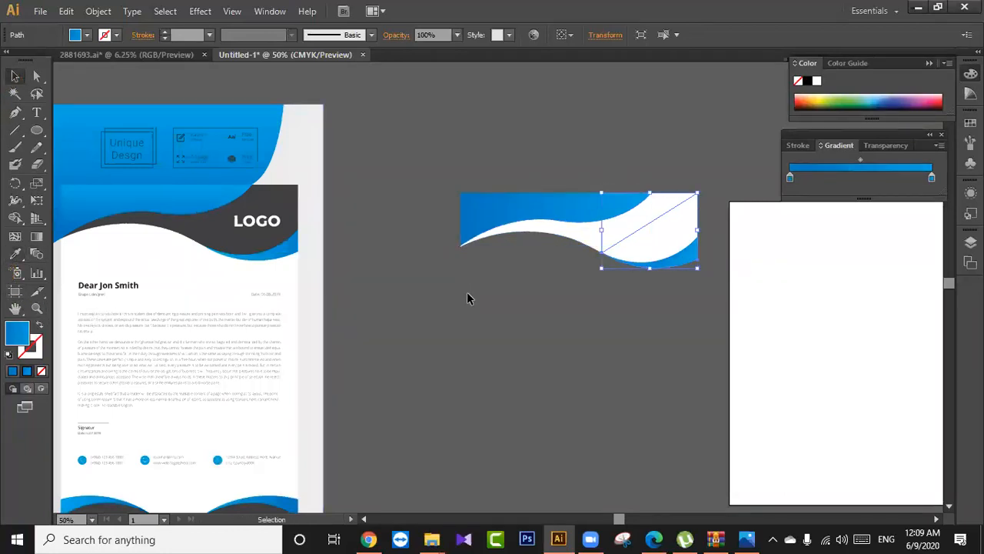
{"action": "left_click", "coordinate": [559, 311]}
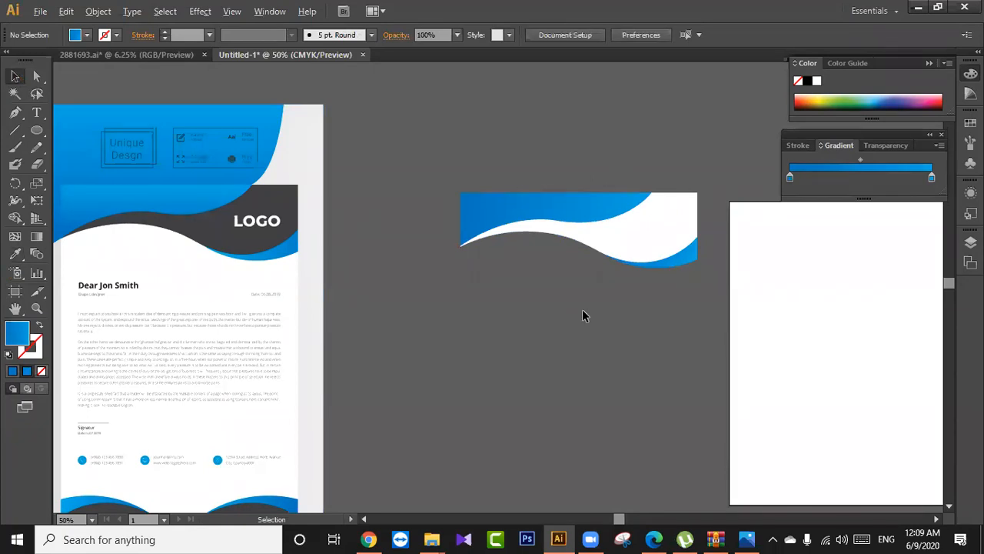
Set the white wave's fill to light grey E0E0E0 and deselect it.
{"action": "left_click_drag", "start_coordinate": [484, 313], "coordinate": [356, 274]}
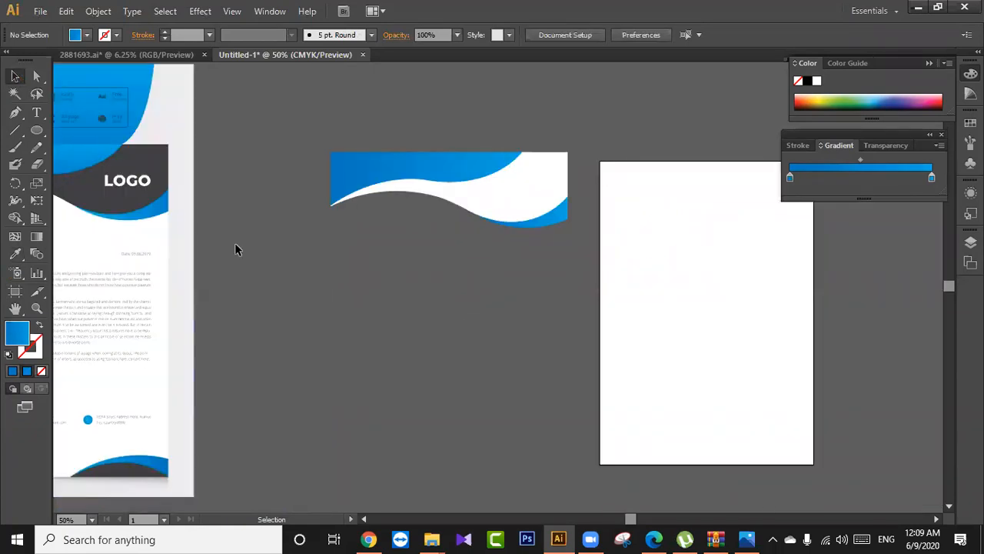
{"action": "left_click", "coordinate": [452, 192]}
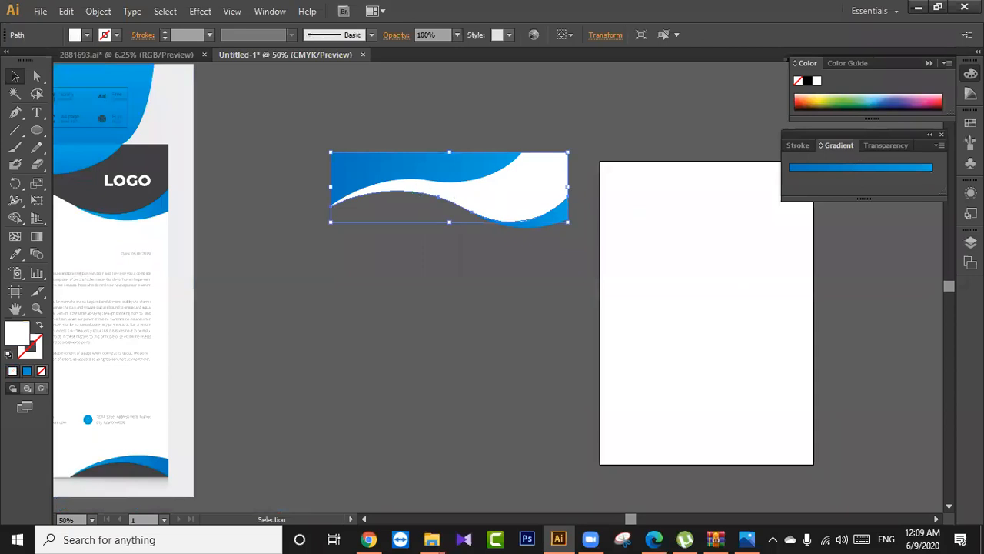
{"action": "double_click", "coordinate": [18, 338]}
{"action": "left_click_drag", "start_coordinate": [310, 213], "coordinate": [301, 199]}
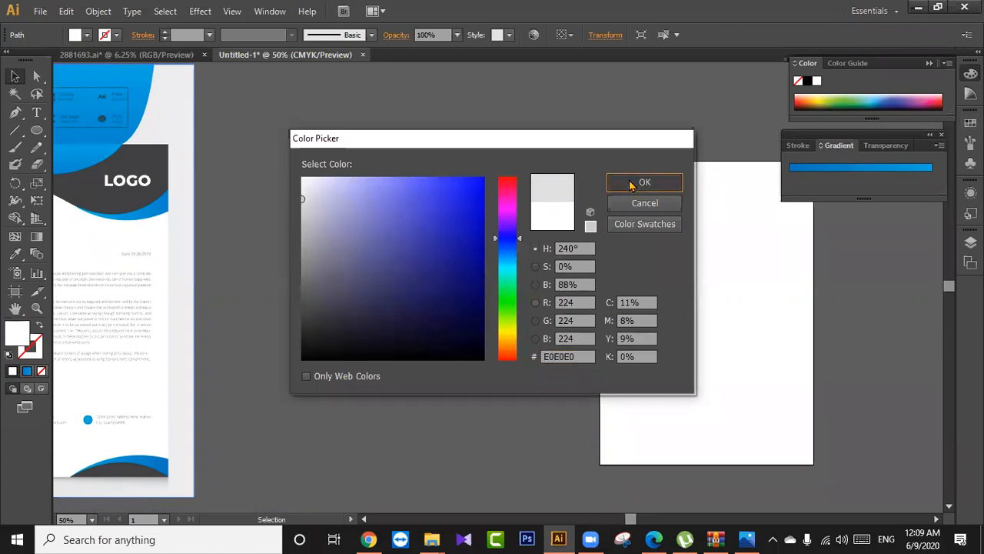
{"action": "key", "text": "Return"}
{"action": "left_click", "coordinate": [382, 321]}
Draw a page-shaped rectangle across the header's full width and fill it with white sampled from the artboard.
{"action": "left_click", "coordinate": [36, 132]}
{"action": "left_click_drag", "start_coordinate": [36, 133], "coordinate": [77, 128]}
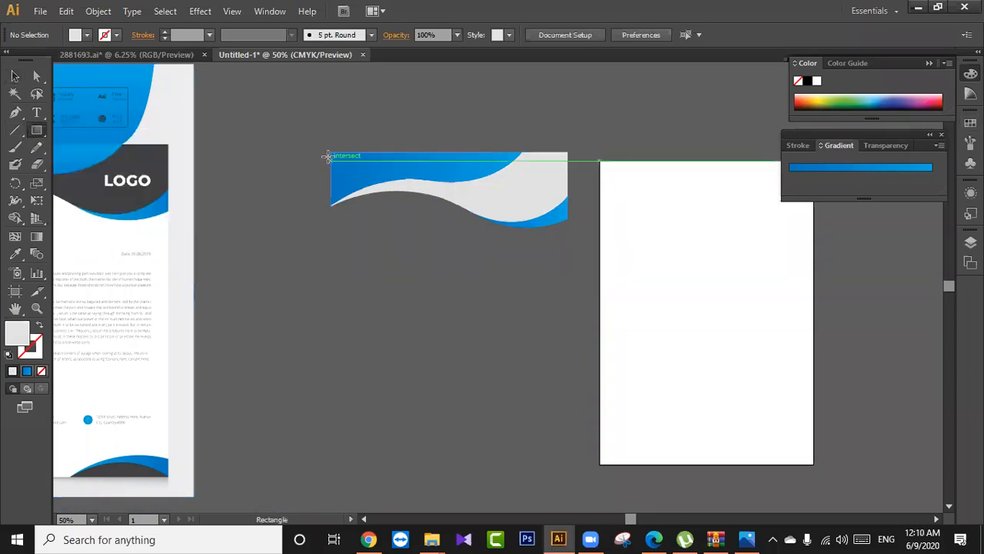
{"action": "left_click_drag", "start_coordinate": [331, 151], "coordinate": [569, 483]}
{"action": "left_click", "coordinate": [15, 75]}
{"action": "left_click", "coordinate": [15, 254]}
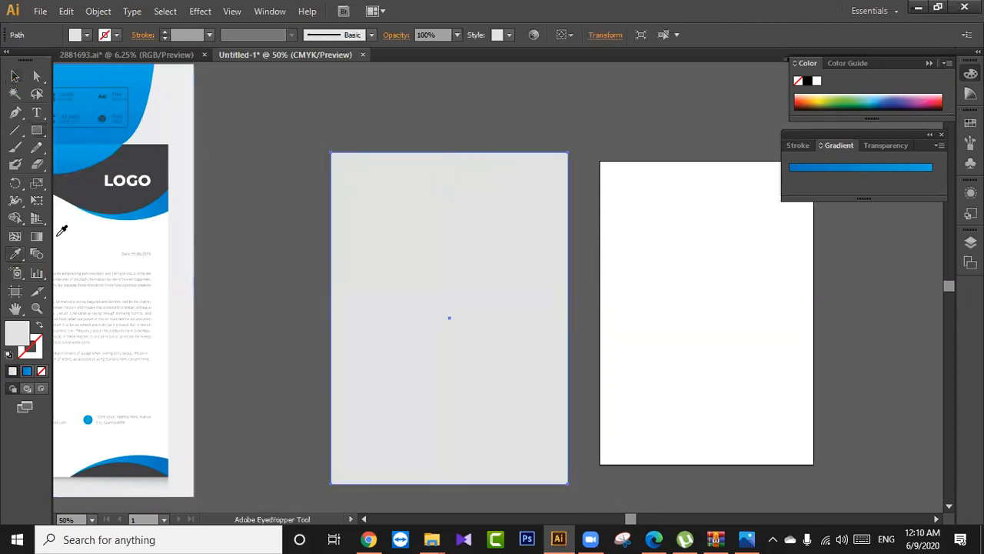
{"action": "left_click", "coordinate": [780, 277]}
{"action": "left_click", "coordinate": [15, 75]}
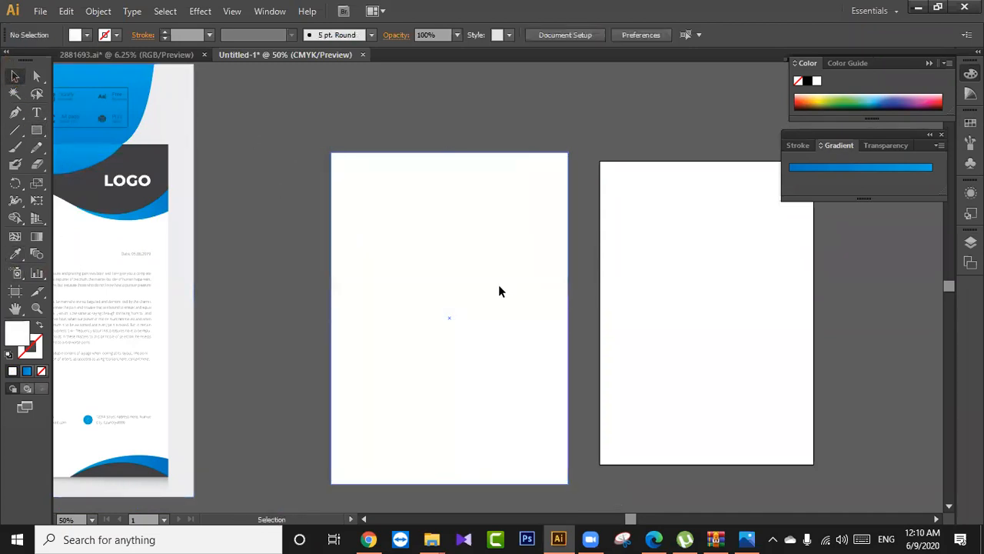
Send the white page rectangle to the back, behind the header waves, and deselect it.
{"action": "right_click", "coordinate": [499, 329]}
{"action": "mouse_move", "coordinate": [569, 492]}
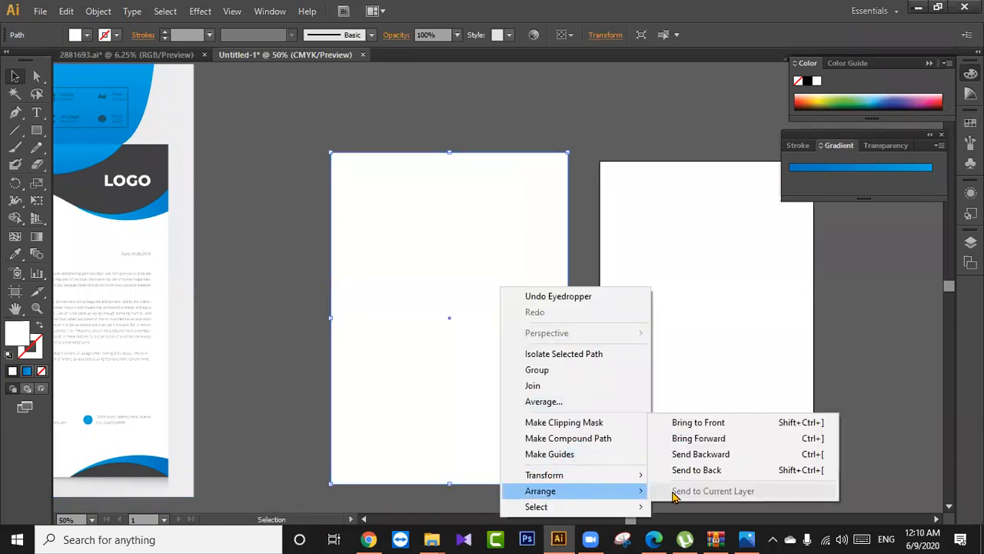
{"action": "left_click", "coordinate": [690, 467]}
{"action": "left_click", "coordinate": [648, 376]}
Lock the white page rectangle.
{"action": "left_click_drag", "start_coordinate": [526, 334], "coordinate": [437, 259]}
{"action": "left_click_drag", "start_coordinate": [378, 247], "coordinate": [369, 275]}
{"action": "left_click_drag", "start_coordinate": [472, 281], "coordinate": [465, 281]}
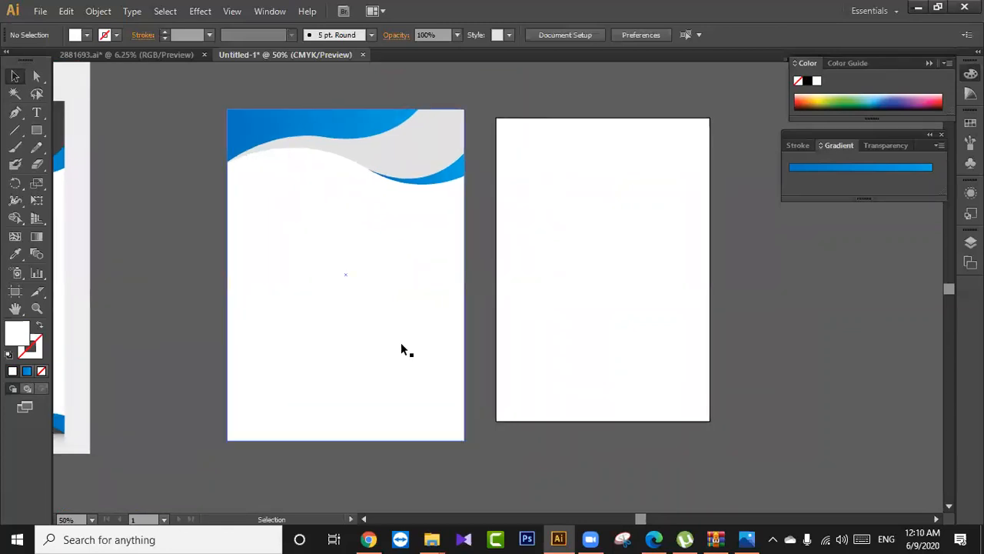
{"action": "left_click", "coordinate": [402, 347]}
{"action": "key", "text": "ctrl+2"}
Draw a closed hill-shaped curve with the Pen tool from the page's lower-left corner along the bottom edge, about 4.5 in wide and 1.1 in high.
{"action": "left_click_drag", "start_coordinate": [392, 339], "coordinate": [393, 318]}
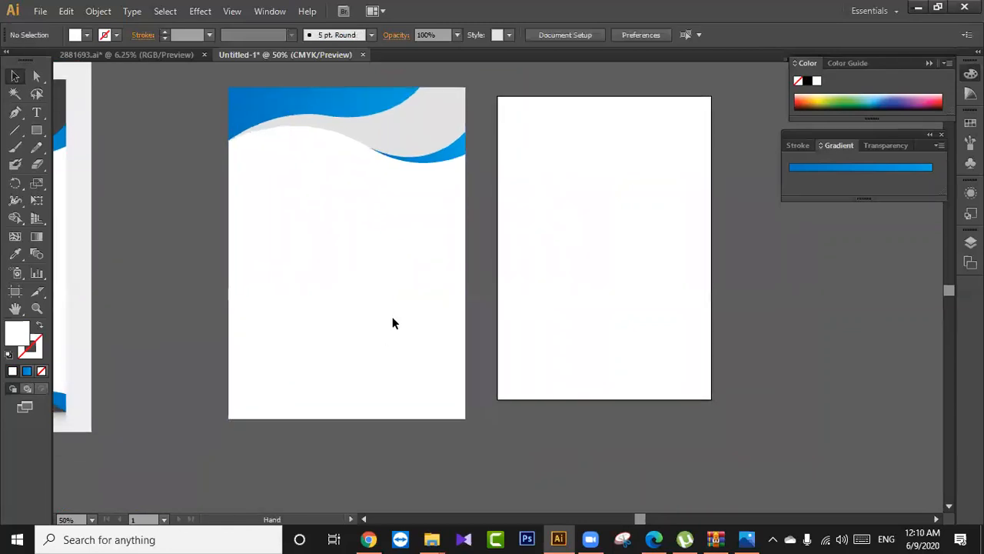
{"action": "left_click", "coordinate": [15, 112]}
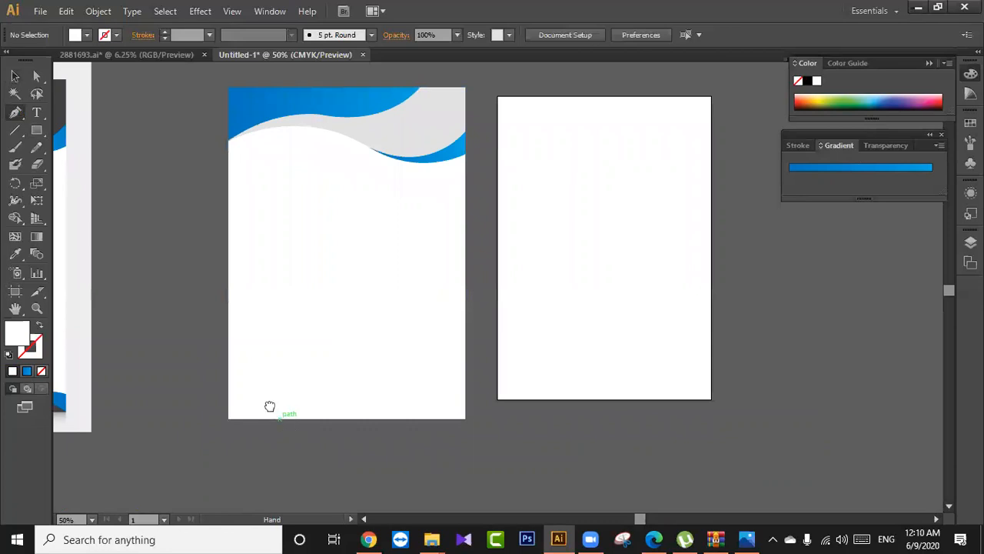
{"action": "scroll", "coordinate": [258, 389], "scroll_direction": "down", "scroll_amount": 2}
{"action": "scroll", "coordinate": [239, 377], "scroll_direction": "up", "scroll_amount": 1}
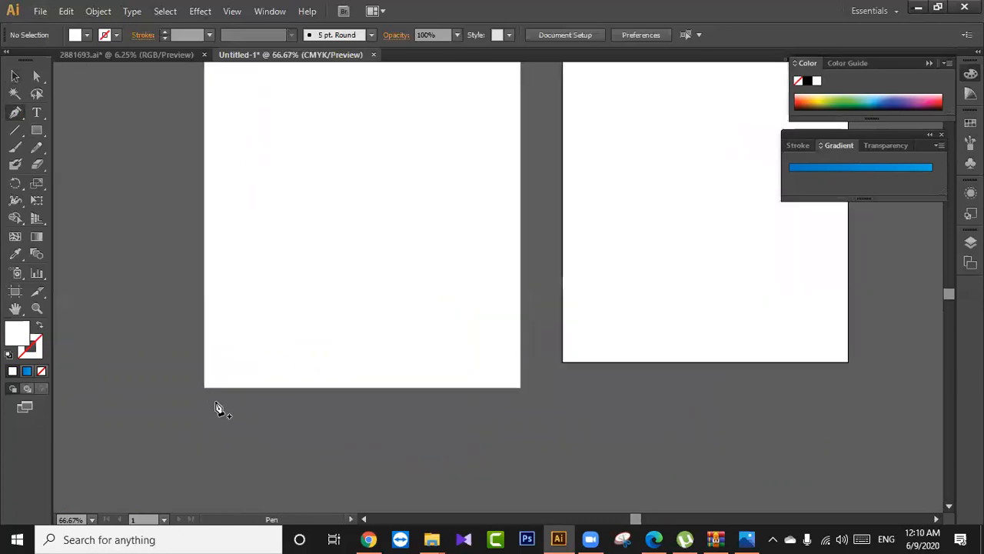
{"action": "left_click_drag", "start_coordinate": [224, 382], "coordinate": [229, 413]}
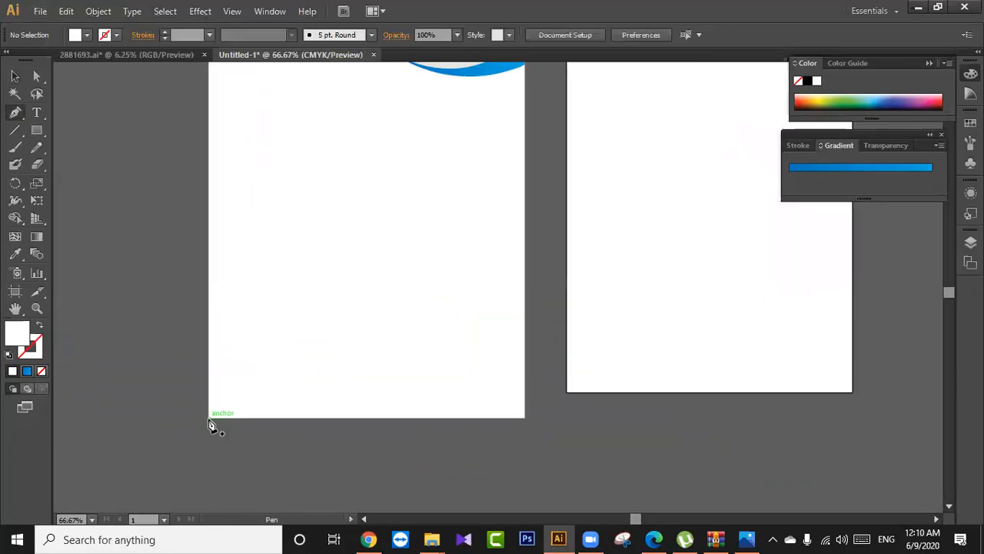
{"action": "left_click", "coordinate": [210, 419]}
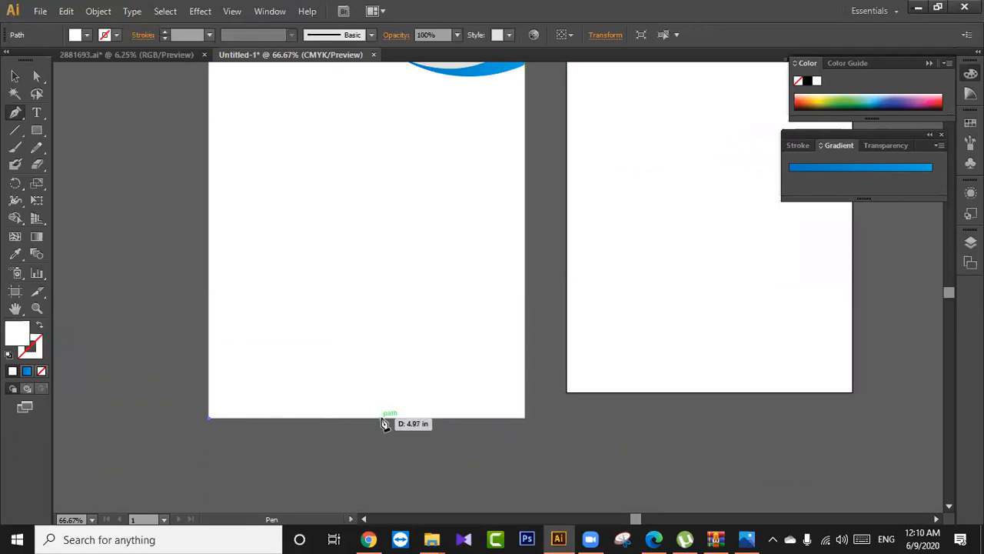
{"action": "left_click_drag", "start_coordinate": [363, 418], "coordinate": [471, 493]}
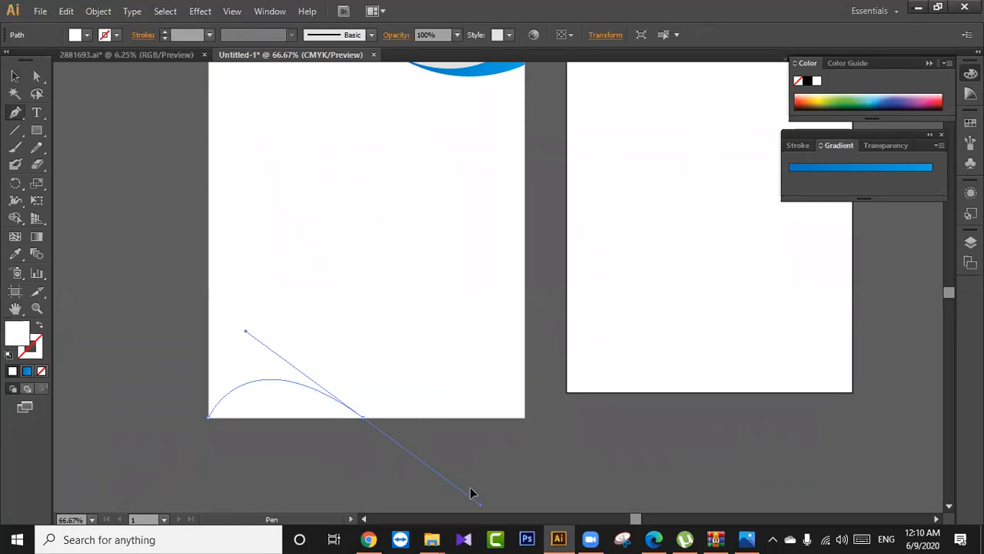
{"action": "left_click_drag", "start_coordinate": [471, 493], "coordinate": [471, 493]}
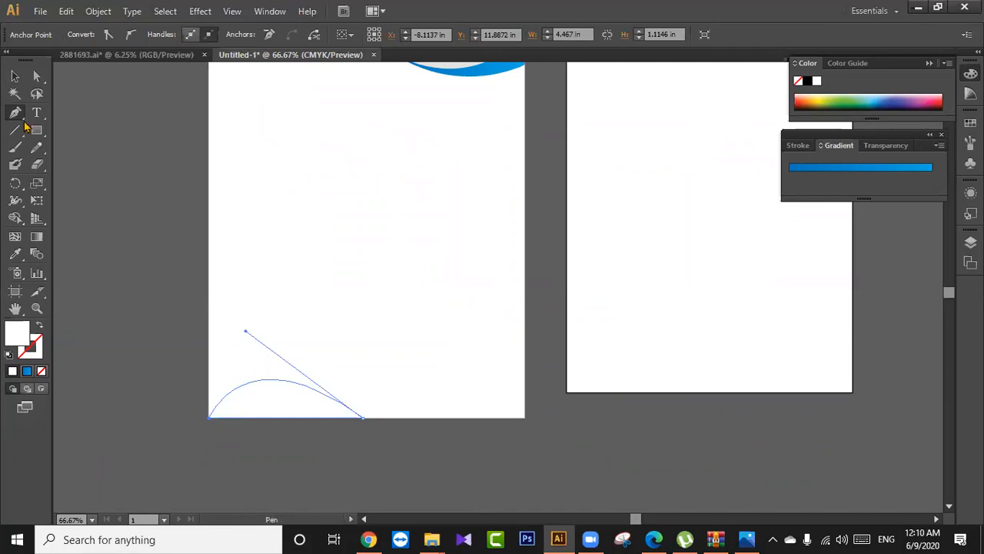
Copy the blue gradient from the header's lower-right band onto the footer hill shape with the Eyedropper, and deselect it.
{"action": "left_click_drag", "start_coordinate": [437, 178], "coordinate": [422, 266]}
{"action": "key", "text": "i"}
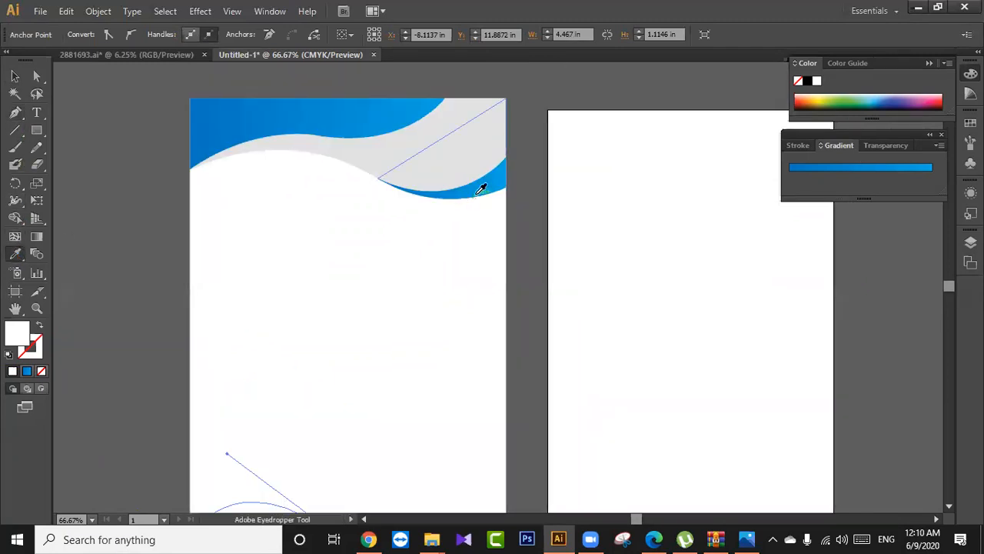
{"action": "left_click", "coordinate": [479, 192]}
{"action": "left_click_drag", "start_coordinate": [384, 168], "coordinate": [330, 84]}
{"action": "left_click", "coordinate": [14, 76]}
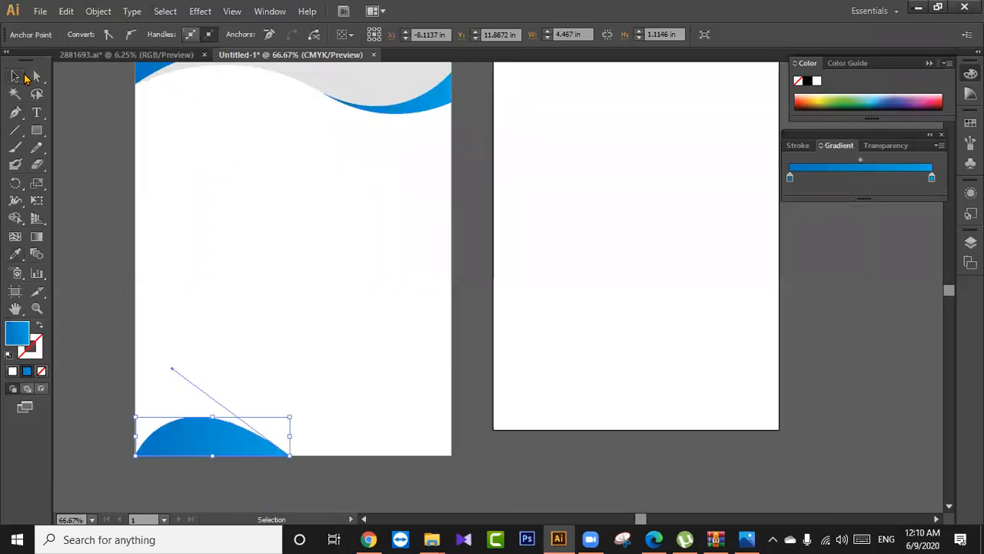
{"action": "left_click", "coordinate": [469, 367]}
Duplicate the blue footer hill horizontally so that the copy ends at the page's lower-right corner.
{"action": "left_click", "coordinate": [198, 453]}
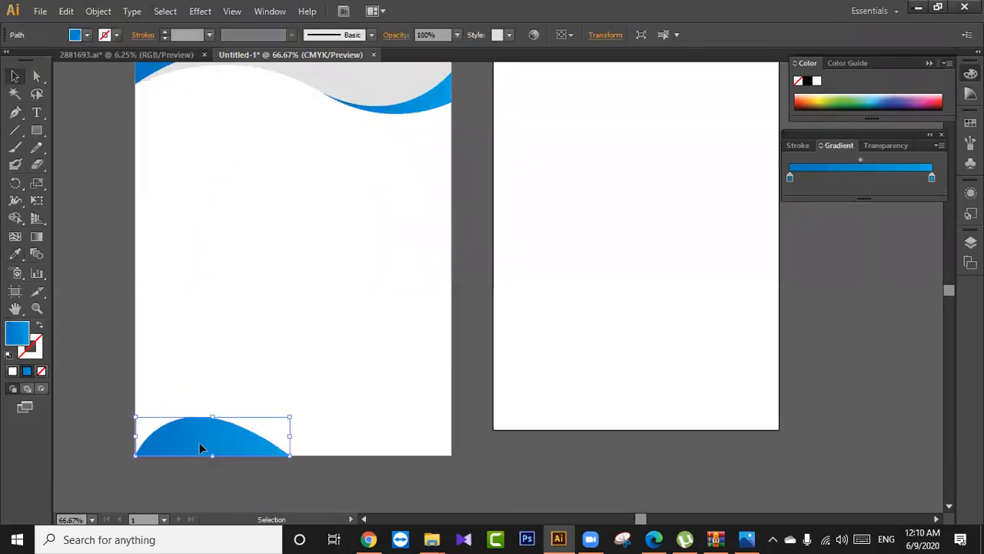
{"action": "left_click_drag", "start_coordinate": [233, 436], "coordinate": [377, 454]}
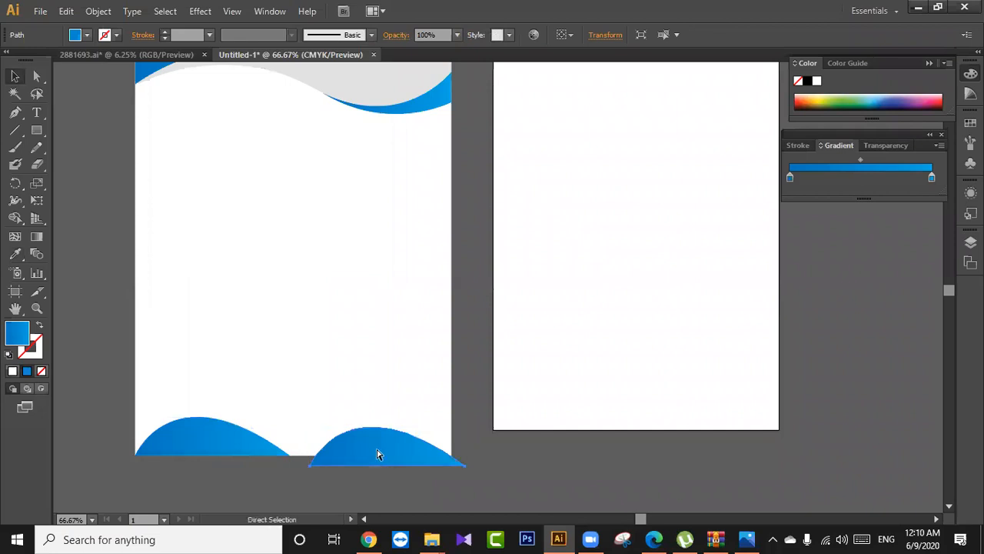
{"action": "key", "text": "ctrl+z"}
{"action": "left_click_drag", "start_coordinate": [223, 439], "coordinate": [389, 439]}
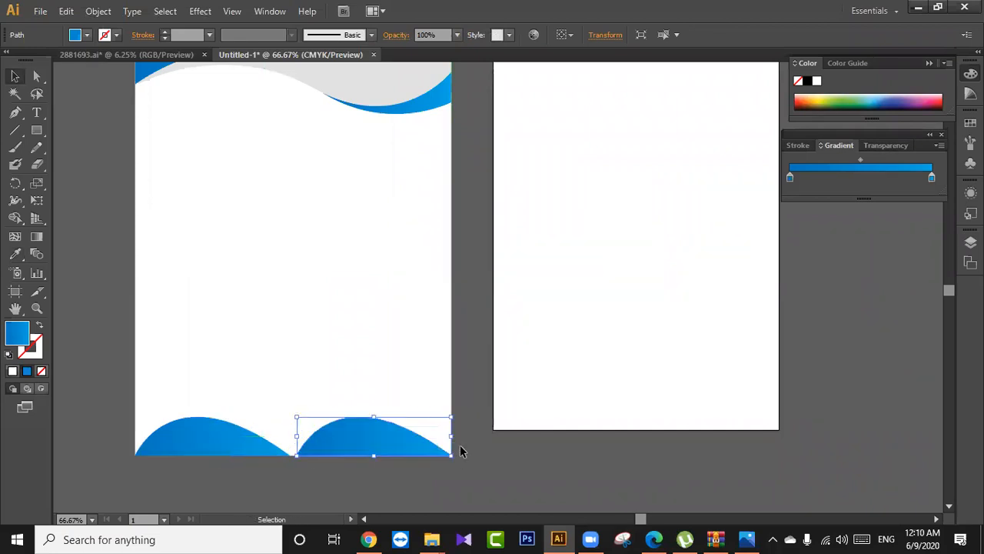
{"action": "left_click", "coordinate": [428, 462]}
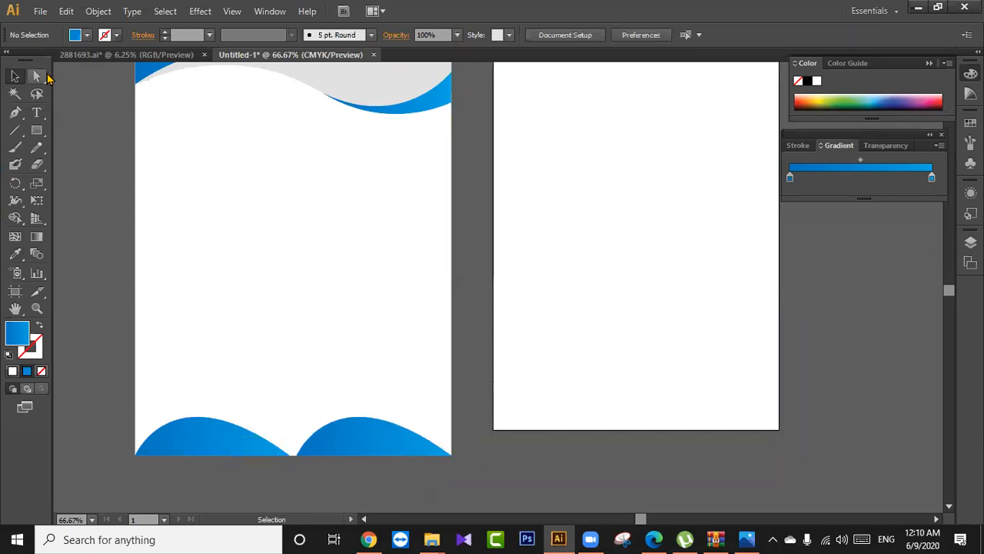
Reflect the right footer hill across the vertical axis and deselect it.
{"action": "left_click", "coordinate": [384, 442]}
{"action": "right_click", "coordinate": [383, 443]}
{"action": "mouse_move", "coordinate": [436, 425]}
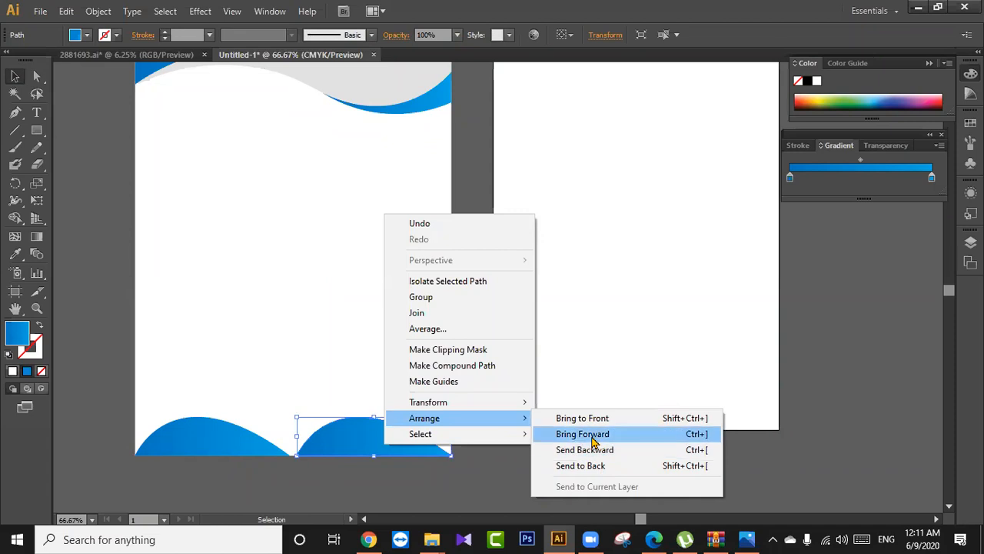
{"action": "mouse_move", "coordinate": [518, 403]}
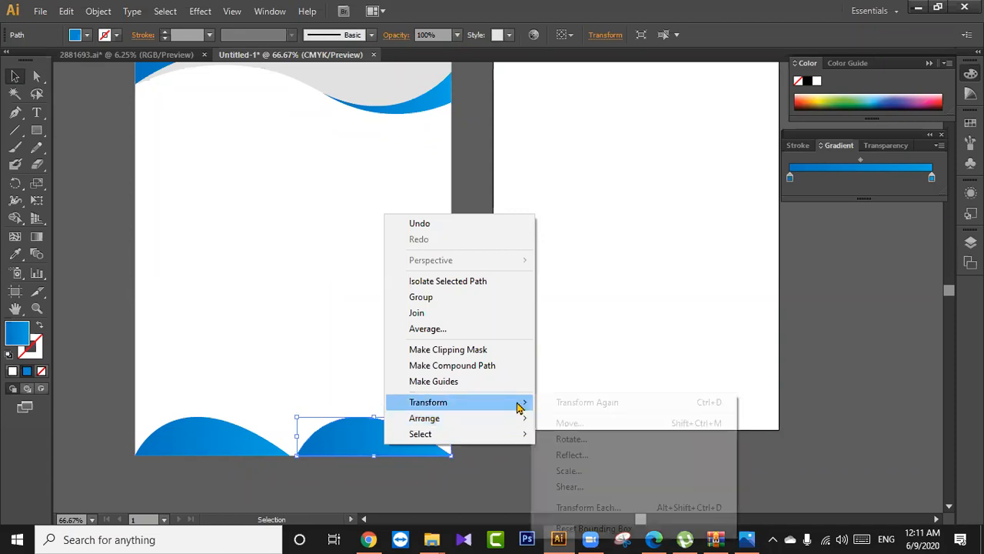
{"action": "left_click", "coordinate": [597, 455]}
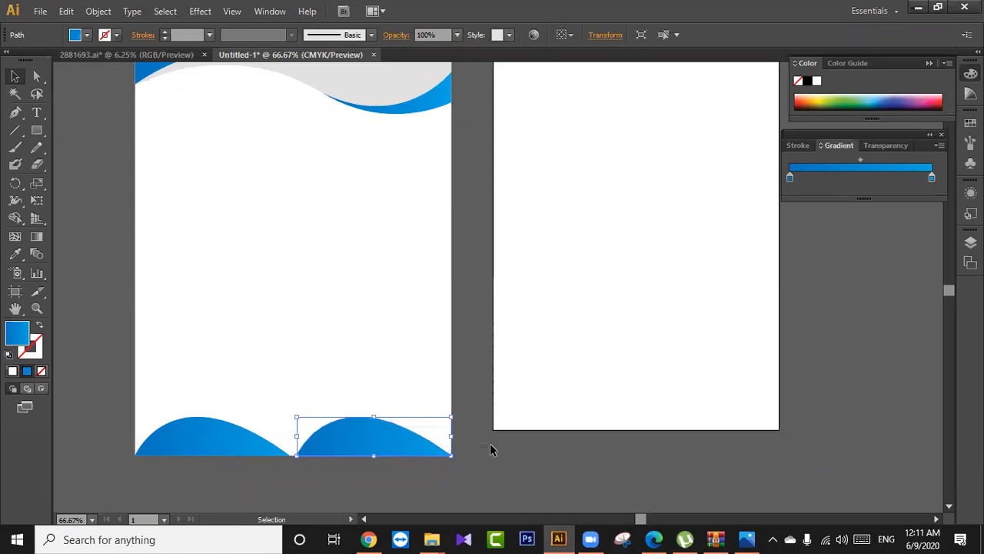
{"action": "left_click", "coordinate": [405, 333]}
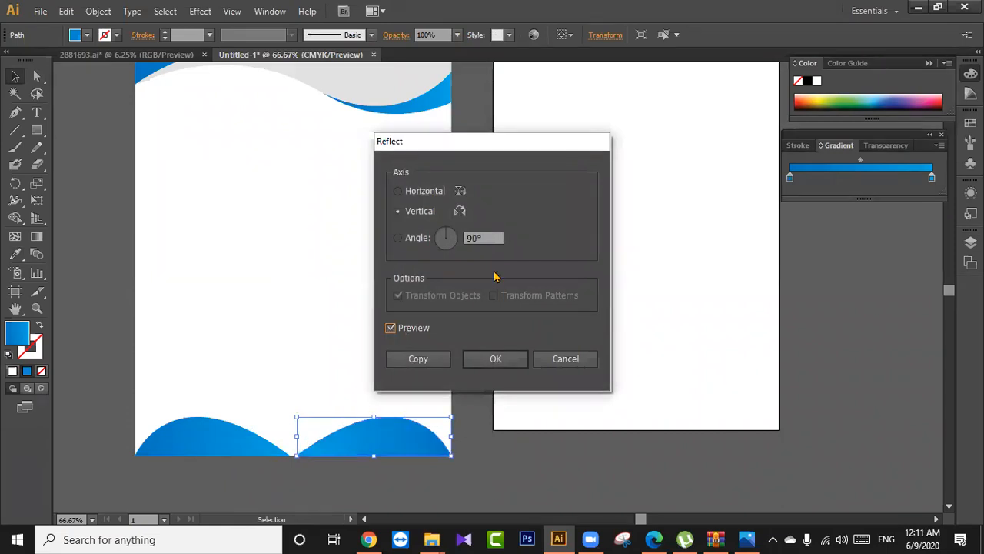
{"action": "left_click", "coordinate": [480, 358]}
{"action": "left_click", "coordinate": [491, 451]}
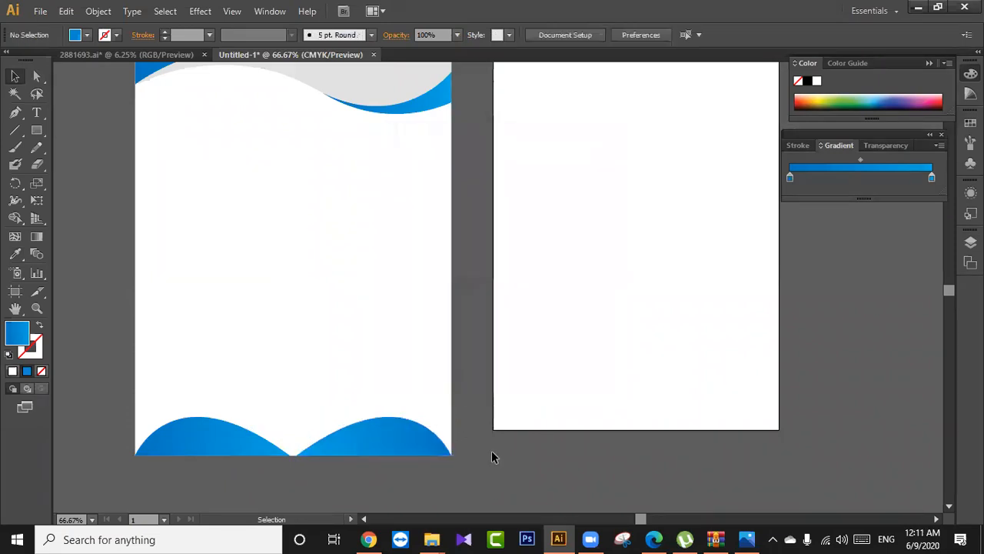
Move the right hill's inner anchor point along the bottom edge to overlap the left hill, widening the shape to about 6.3 in.
{"action": "scroll", "coordinate": [374, 444], "scroll_direction": "up", "scroll_amount": 2}
{"action": "left_click_drag", "start_coordinate": [427, 371], "coordinate": [537, 258]}
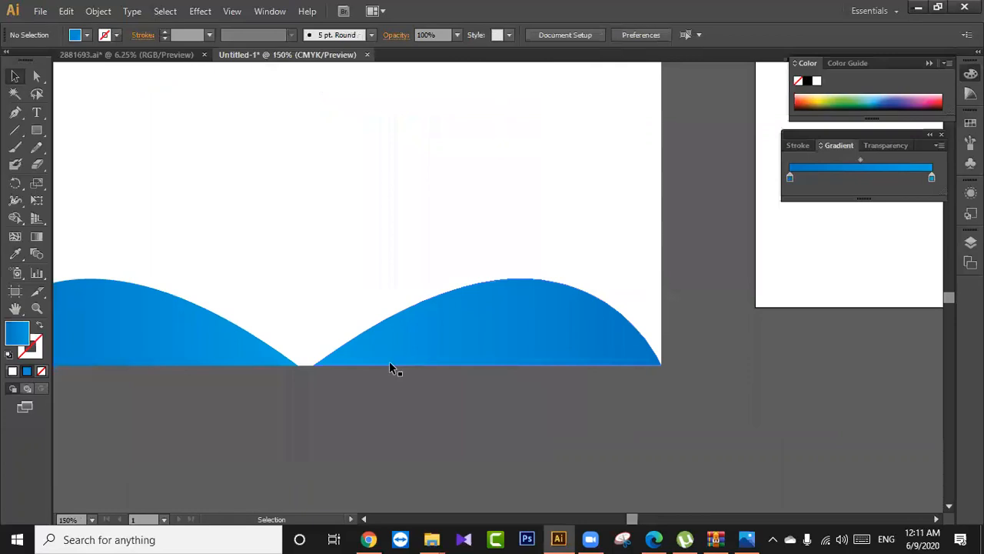
{"action": "left_click", "coordinate": [374, 359]}
{"action": "left_click", "coordinate": [36, 77]}
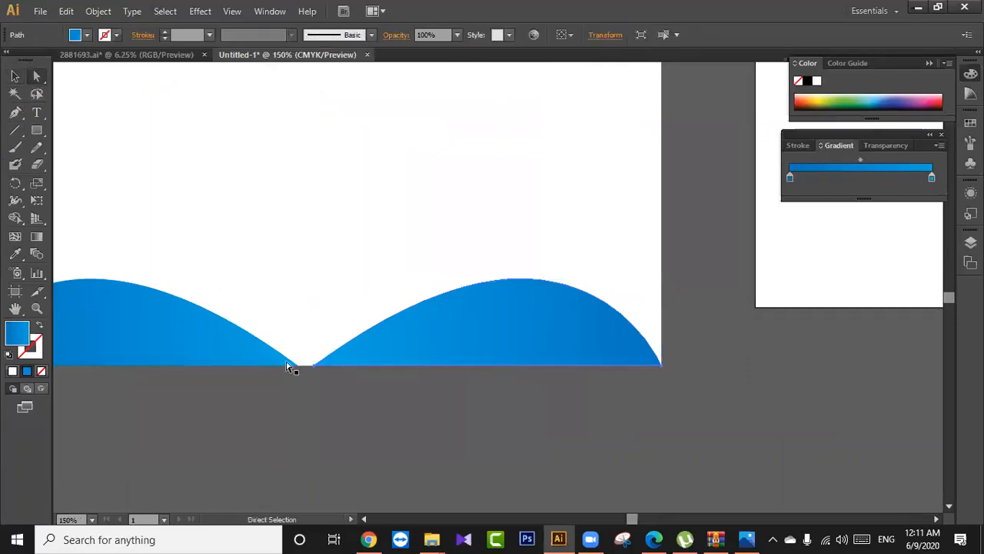
{"action": "left_click_drag", "start_coordinate": [316, 367], "coordinate": [173, 370]}
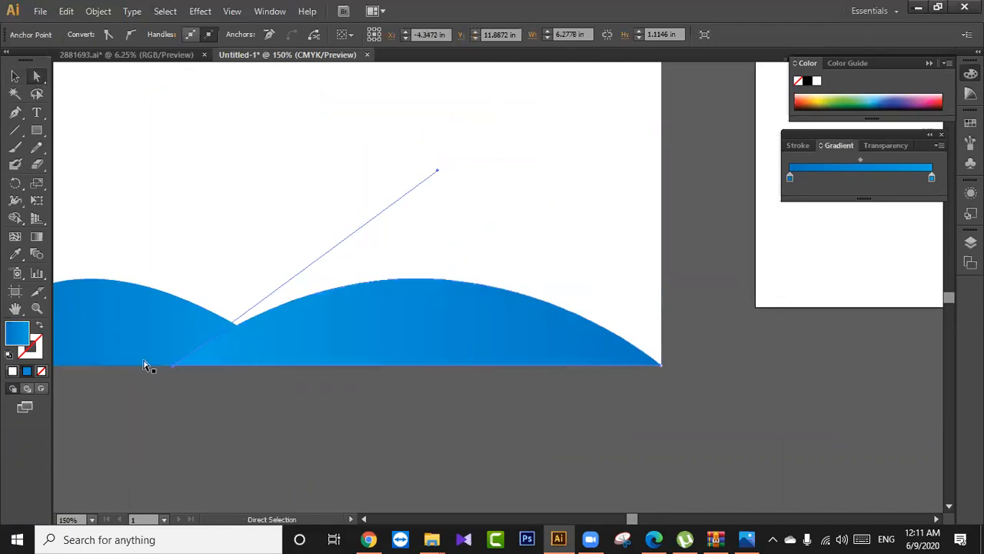
{"action": "left_click", "coordinate": [15, 77]}
Bring the left footer hill to the front of the right one and deselect it.
{"action": "left_click_drag", "start_coordinate": [527, 416], "coordinate": [651, 409]}
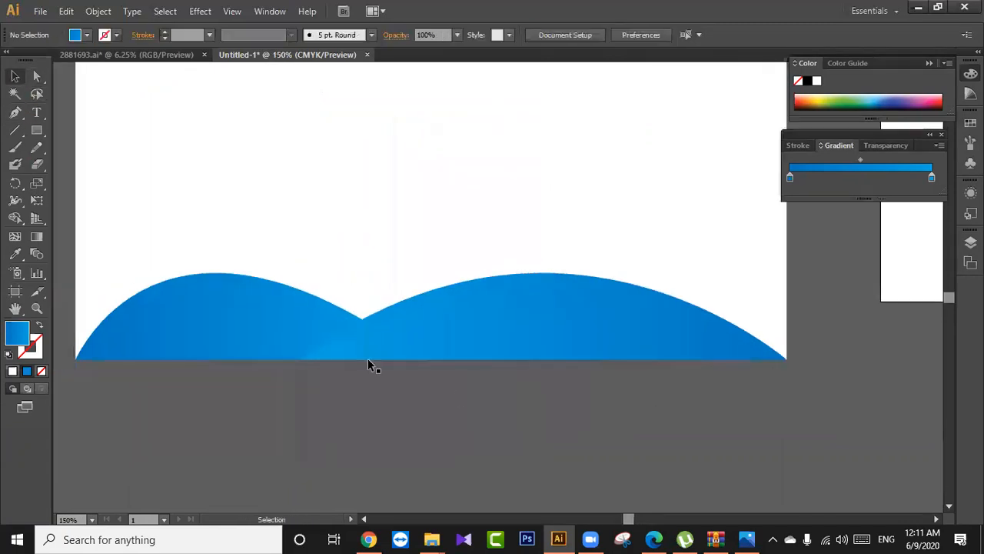
{"action": "right_click", "coordinate": [264, 327]}
{"action": "mouse_move", "coordinate": [339, 309]}
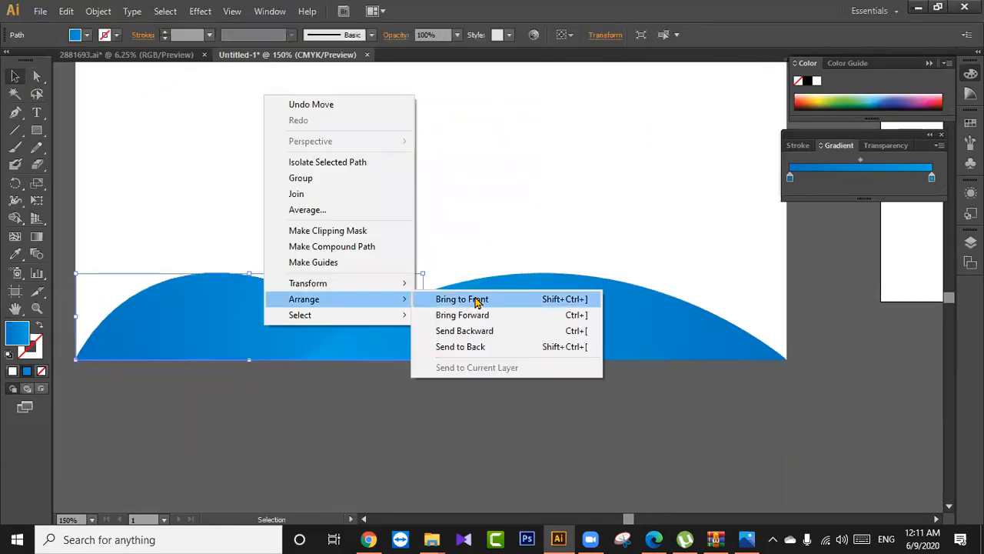
{"action": "left_click", "coordinate": [477, 300]}
{"action": "left_click", "coordinate": [431, 400]}
Reverse the left footer hill's gradient so it runs from light blue to dark blue, and deselect the shape.
{"action": "left_click", "coordinate": [305, 343]}
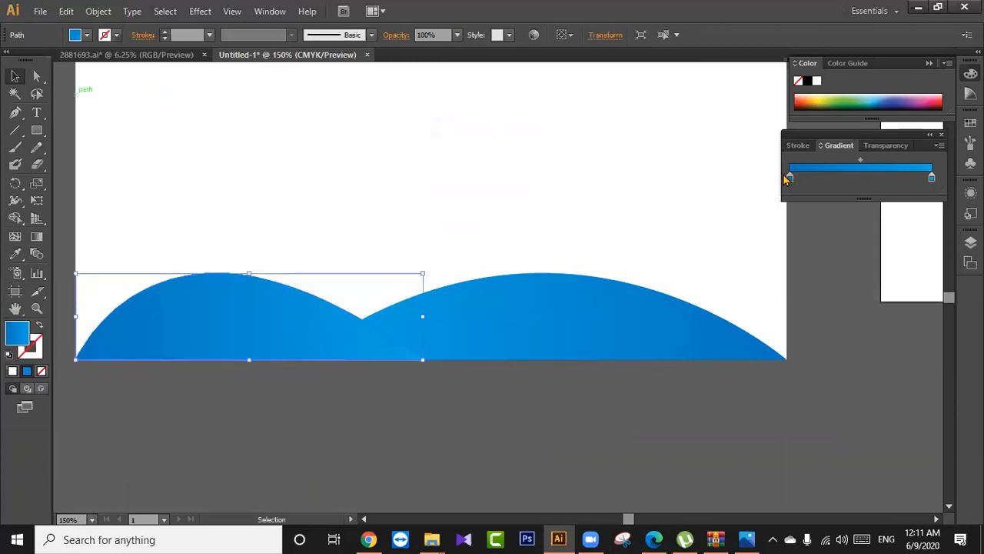
{"action": "mouse_move", "coordinate": [789, 178]}
{"action": "left_mouse_down"}
{"action": "mouse_move", "coordinate": [878, 179]}
{"action": "mouse_move", "coordinate": [776, 180]}
{"action": "left_mouse_up"}
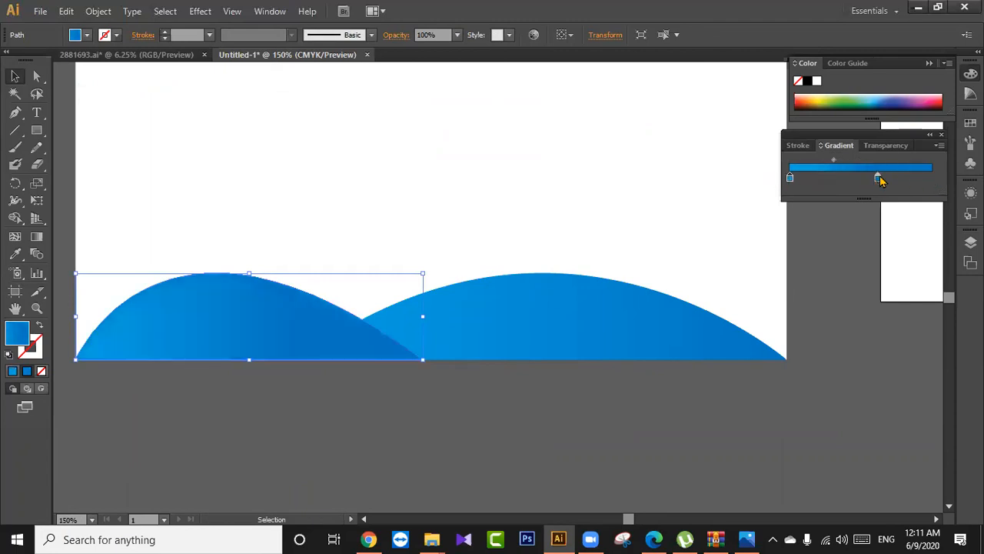
{"action": "left_click_drag", "start_coordinate": [881, 178], "coordinate": [932, 178]}
{"action": "left_click", "coordinate": [734, 378]}
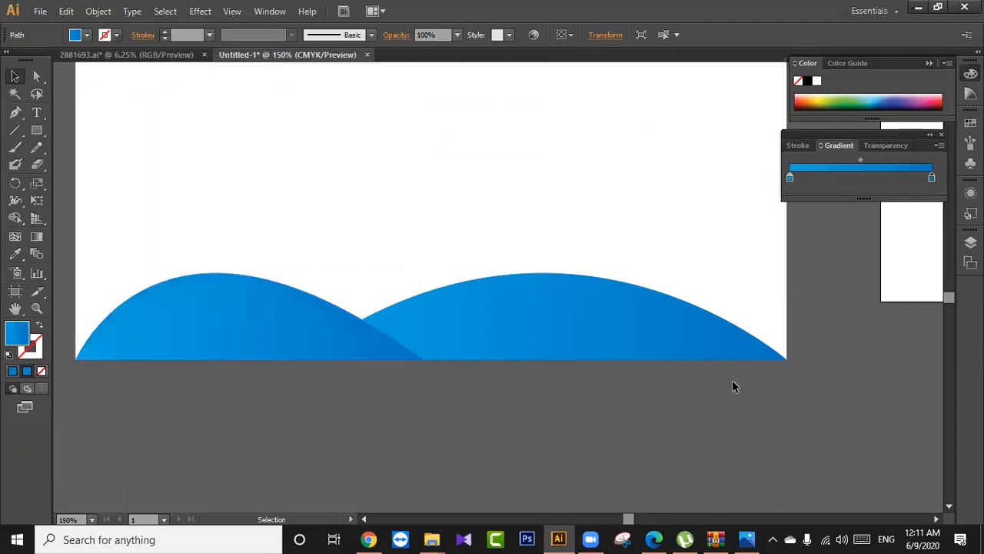
{"action": "scroll", "coordinate": [710, 372], "scroll_direction": "down", "scroll_amount": 1, "text": "alt"}
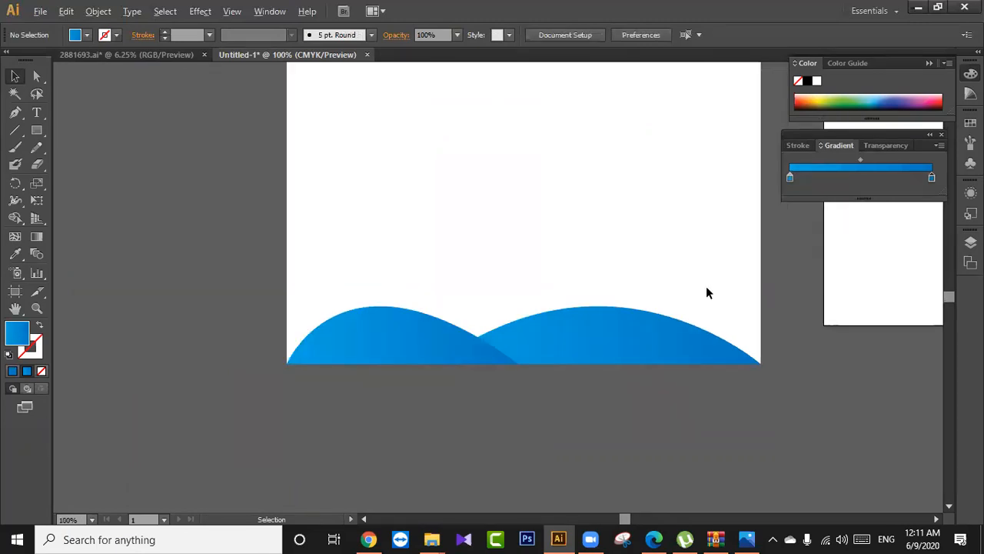
{"action": "scroll", "coordinate": [706, 293], "scroll_direction": "down", "scroll_amount": 2, "text": "alt"}
{"action": "scroll", "coordinate": [641, 325], "scroll_direction": "up", "scroll_amount": 1, "text": "alt"}
{"action": "left_click_drag", "start_coordinate": [601, 350], "coordinate": [505, 310]}
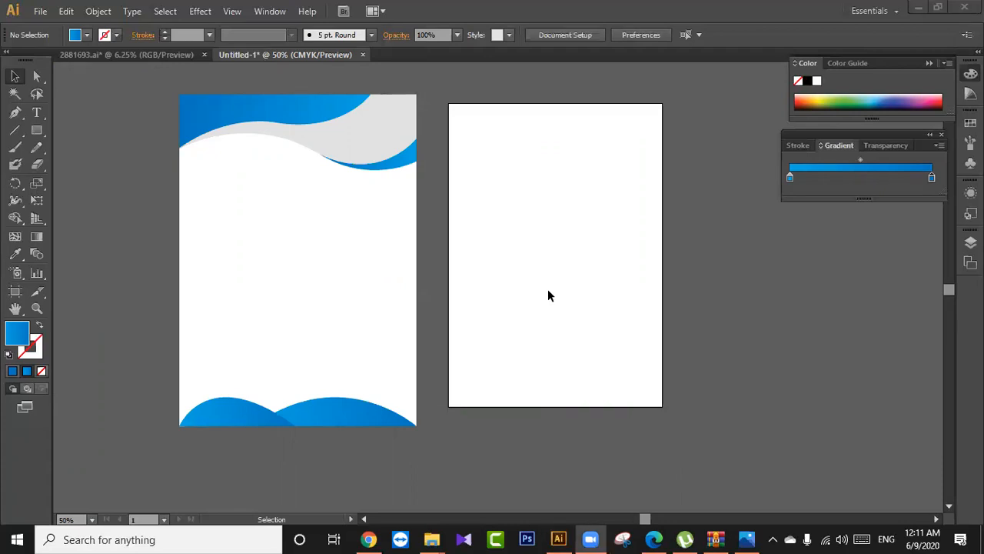
{"action": "left_click", "coordinate": [732, 379]}
{"action": "left_click", "coordinate": [838, 454]}
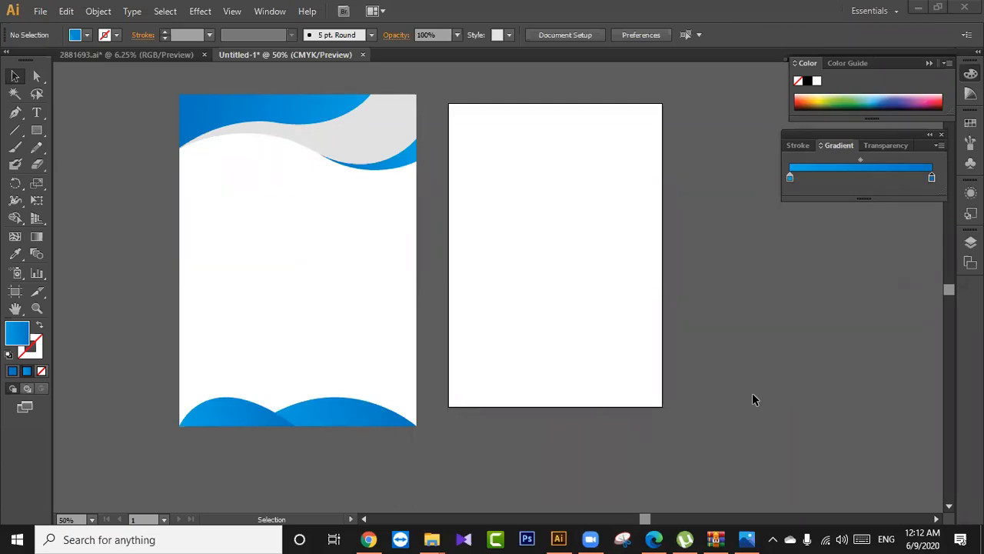
Switch to the Photos window showing the vector portrait picture.
{"action": "key", "text": "ctrl+s"}
{"action": "left_click", "coordinate": [836, 469]}
{"action": "key", "text": "alt+Tab"}
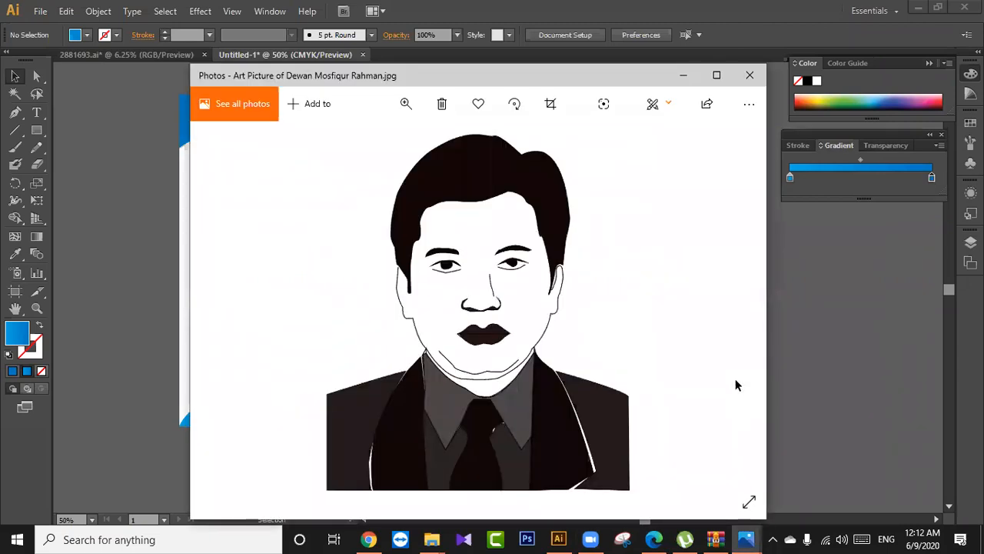
Maximize the vector portrait picture to examine it, and close its window.
{"action": "left_click", "coordinate": [737, 186]}
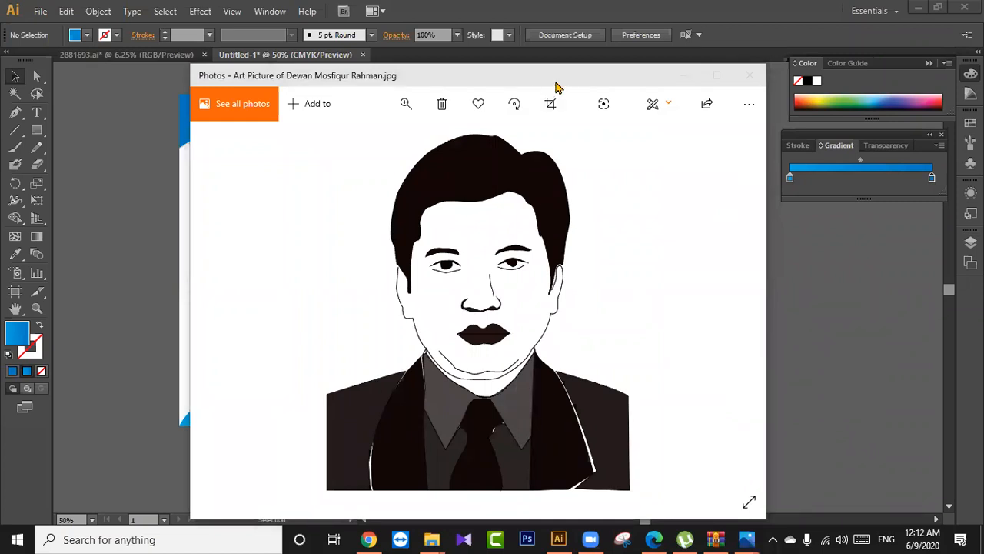
{"action": "left_click_drag", "start_coordinate": [556, 82], "coordinate": [556, 68]}
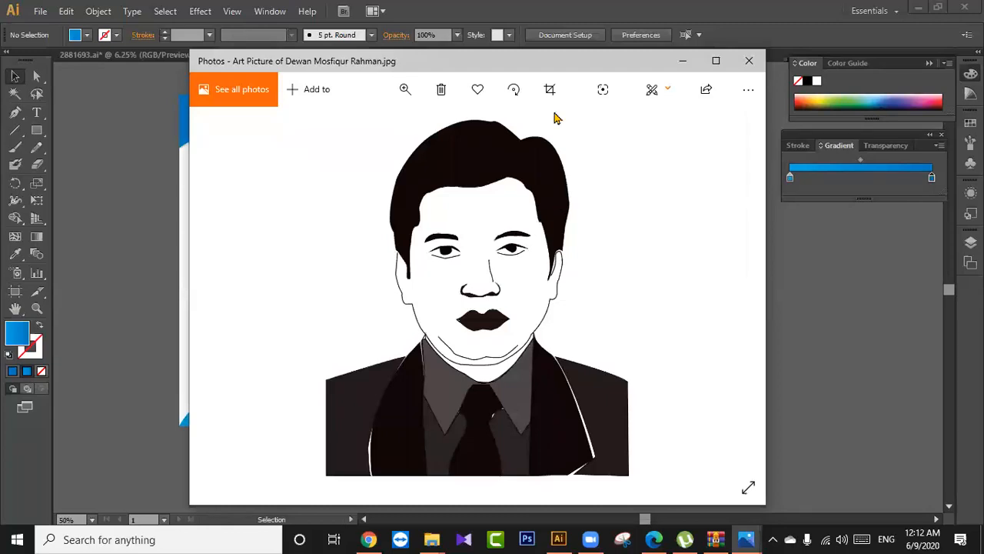
{"action": "double_click", "coordinate": [564, 68]}
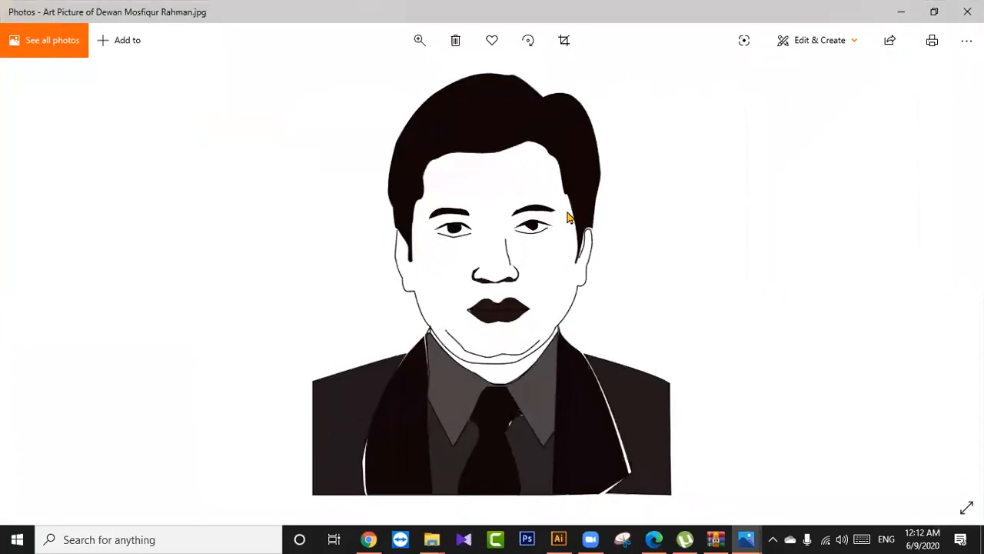
{"action": "left_click", "coordinate": [564, 538]}
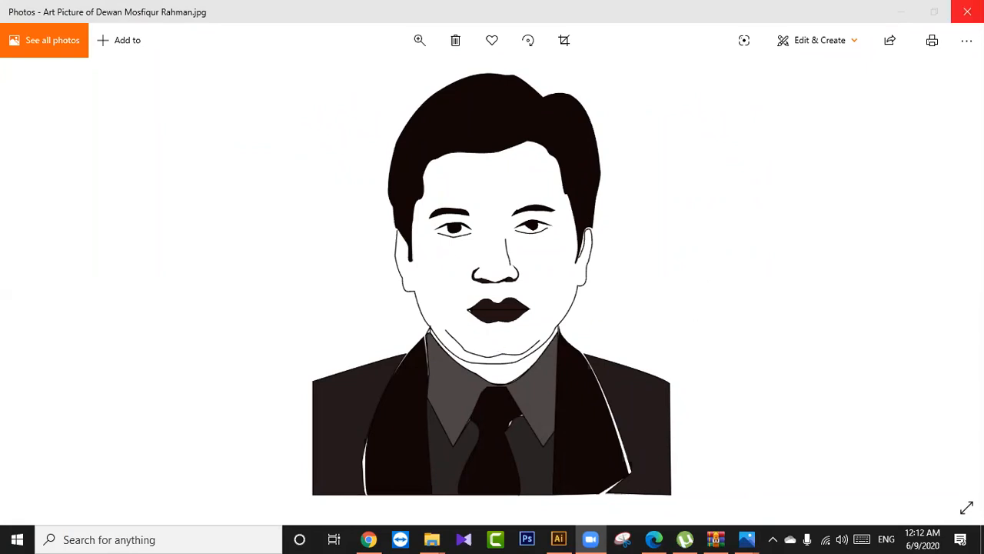
{"action": "left_click", "coordinate": [966, 10]}
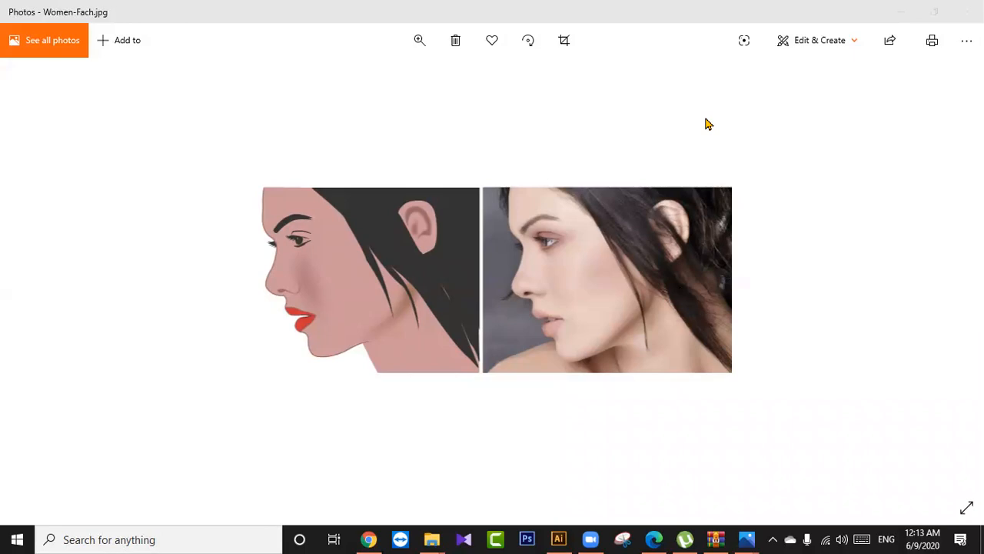
Enlarge the Women-Fach.jpg picture and examine the vector face's ear, jawline and neck shading.
{"action": "left_click", "coordinate": [420, 40]}
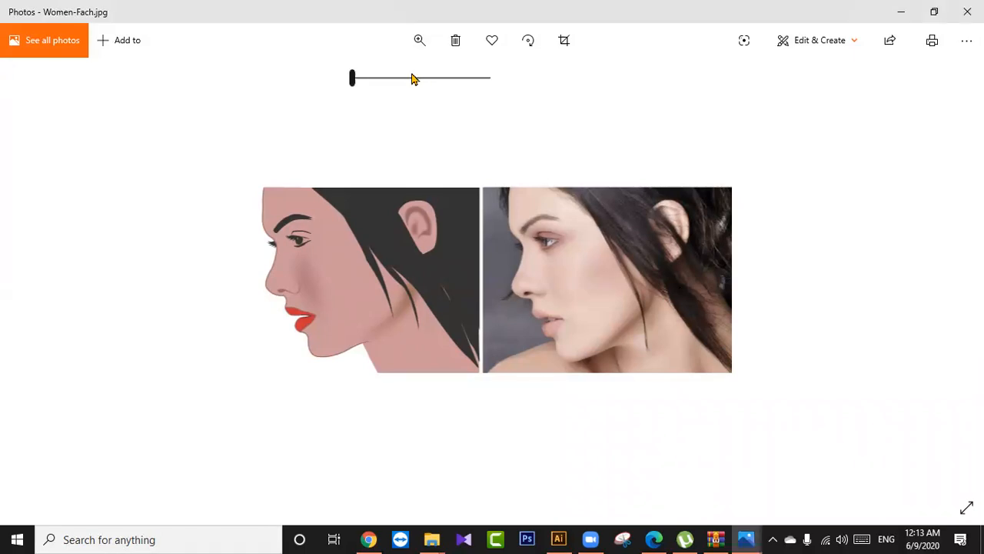
{"action": "left_click_drag", "start_coordinate": [367, 83], "coordinate": [386, 90]}
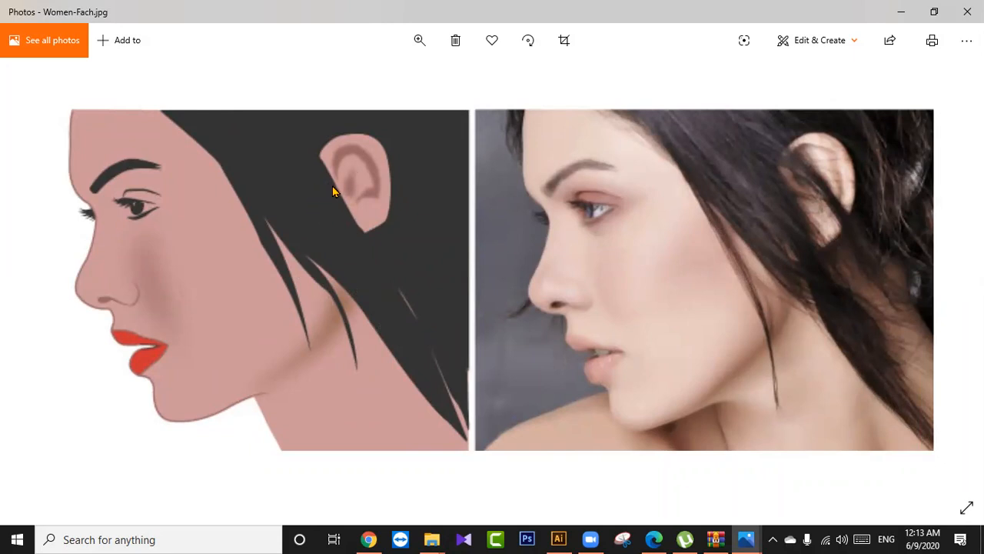
{"action": "left_click_drag", "start_coordinate": [387, 203], "coordinate": [391, 246]}
{"action": "left_click_drag", "start_coordinate": [226, 391], "coordinate": [253, 395]}
{"action": "left_click", "coordinate": [419, 40]}
{"action": "left_click", "coordinate": [406, 78]}
{"action": "left_click_drag", "start_coordinate": [360, 235], "coordinate": [385, 214]}
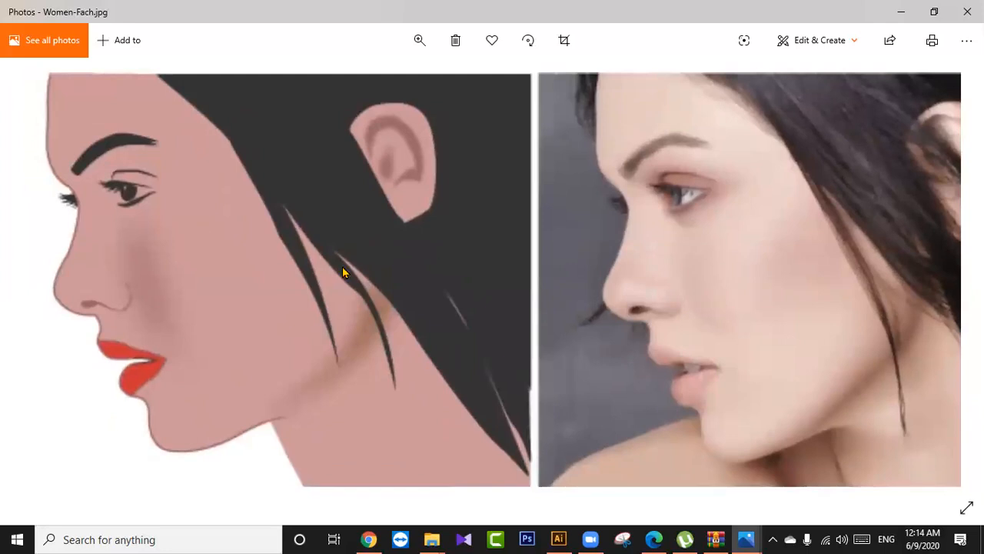
Magnify Women-Fach.jpg further and compare the vector face's hair strands, jaw shading and ear with the original photo.
{"action": "left_click", "coordinate": [419, 43]}
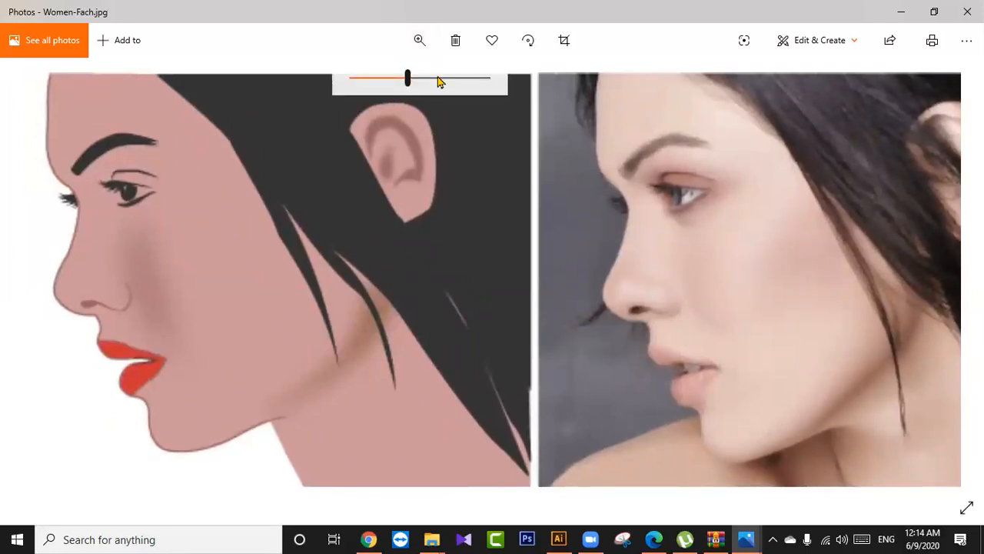
{"action": "left_click", "coordinate": [440, 78]}
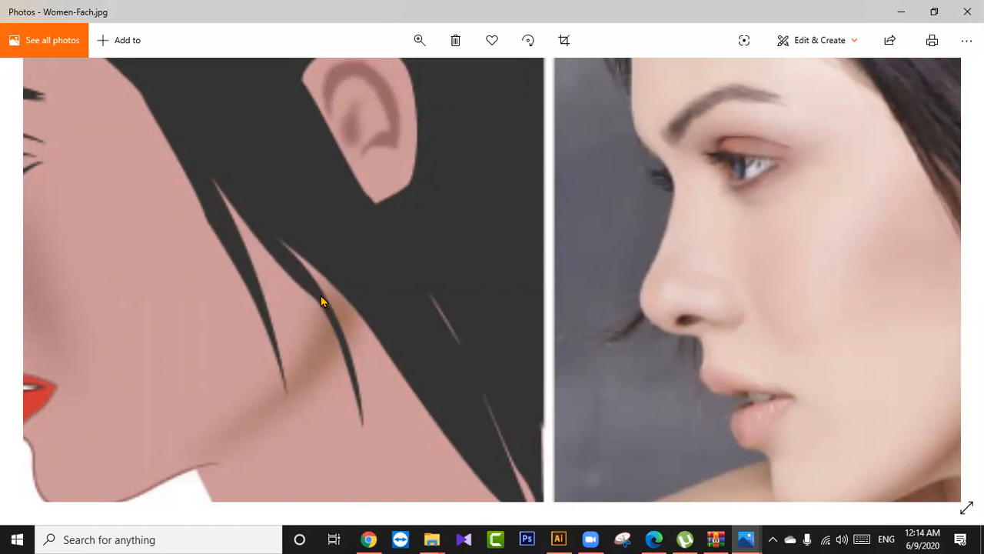
{"action": "left_click_drag", "start_coordinate": [413, 336], "coordinate": [373, 280]}
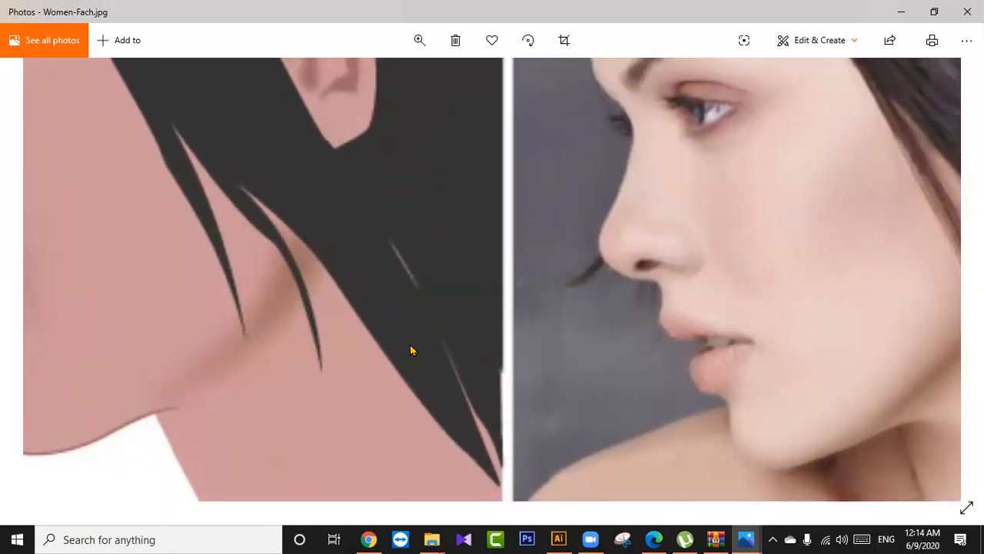
{"action": "left_click_drag", "start_coordinate": [478, 254], "coordinate": [360, 365]}
{"action": "left_click_drag", "start_coordinate": [498, 297], "coordinate": [396, 290]}
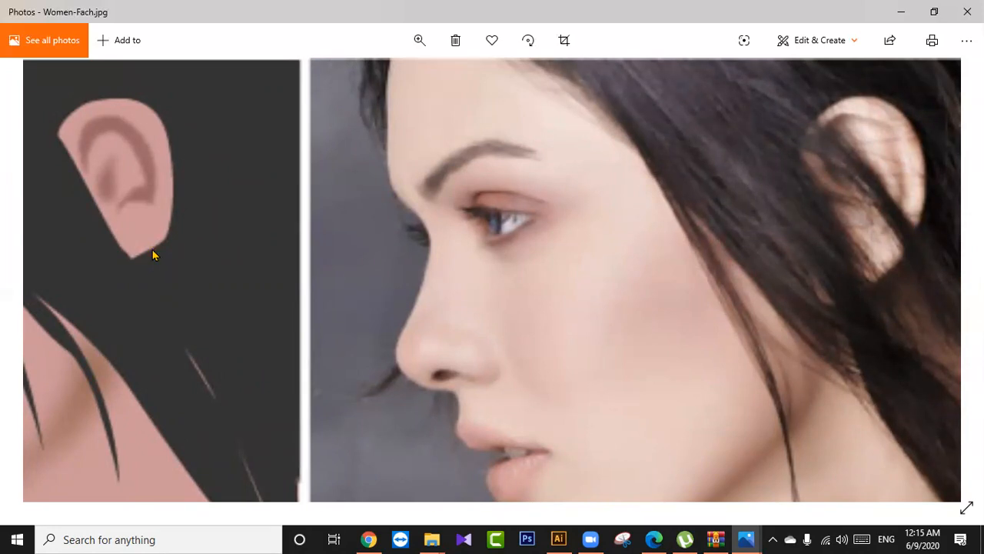
{"action": "left_click_drag", "start_coordinate": [198, 233], "coordinate": [208, 244]}
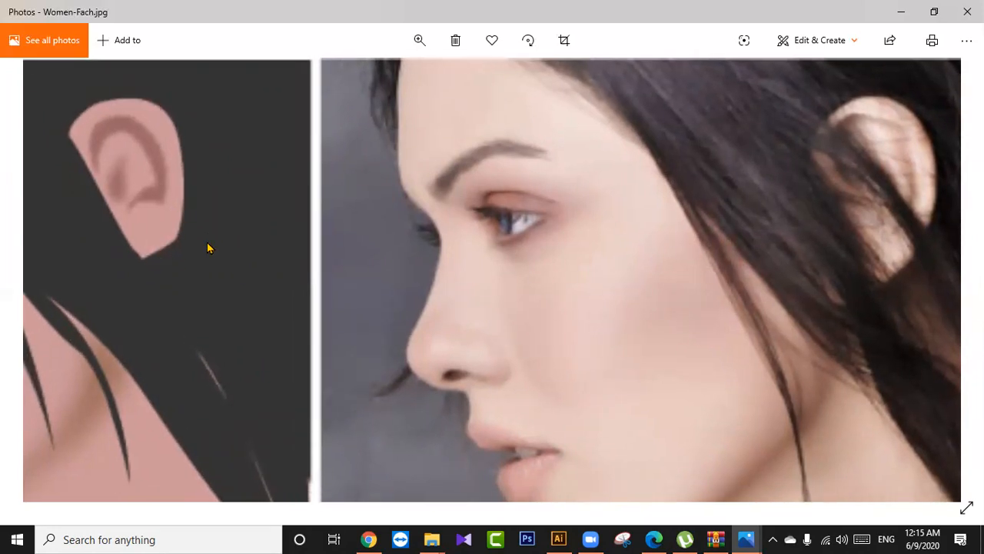
Reduce the magnification to view the vector face beside its photo, and switch back to Illustrator.
{"action": "left_click", "coordinate": [419, 40]}
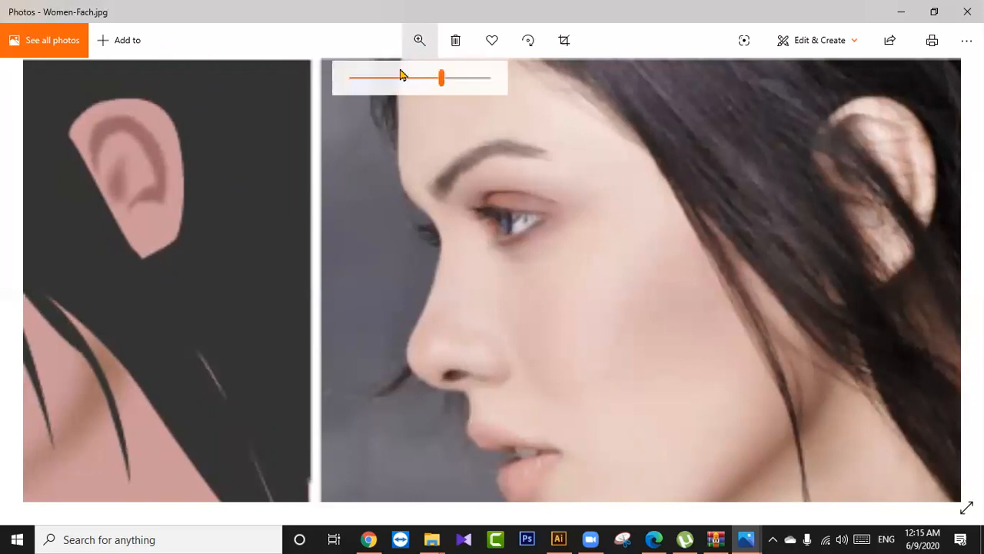
{"action": "left_click_drag", "start_coordinate": [442, 77], "coordinate": [401, 77]}
{"action": "left_click_drag", "start_coordinate": [311, 153], "coordinate": [345, 259]}
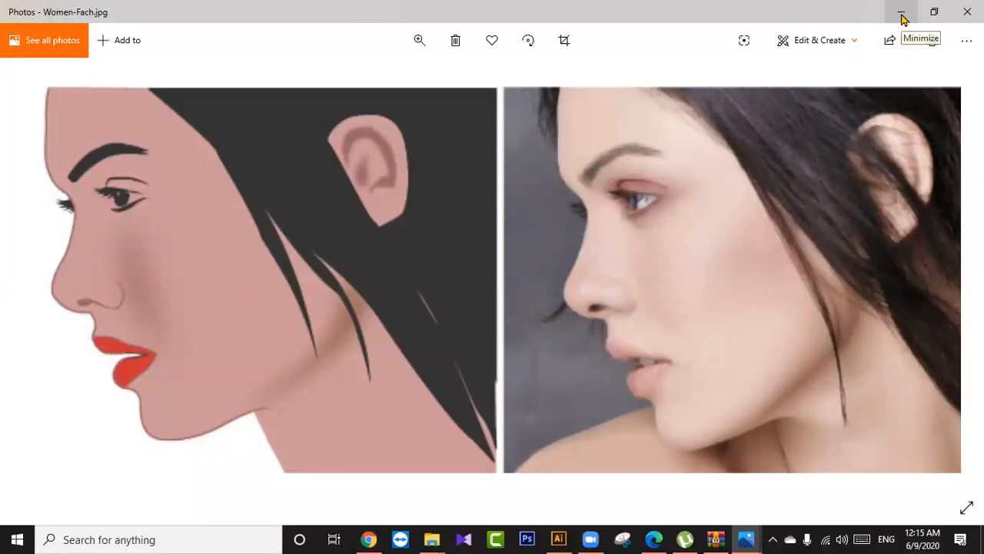
{"action": "left_click", "coordinate": [559, 539]}
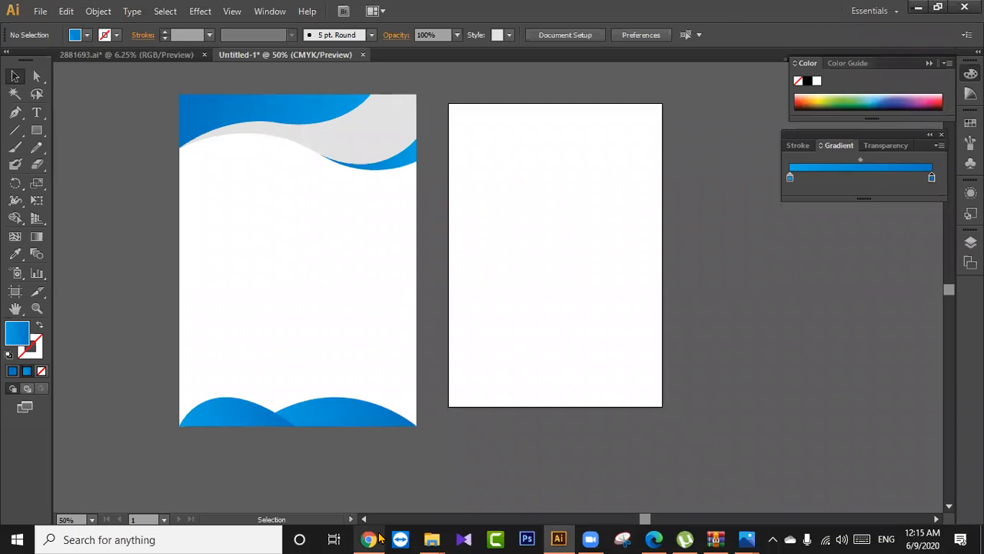
Switch to Chrome and search Google for "pokemon png".
{"action": "left_click", "coordinate": [370, 539]}
{"action": "type", "text": "pokemon"}
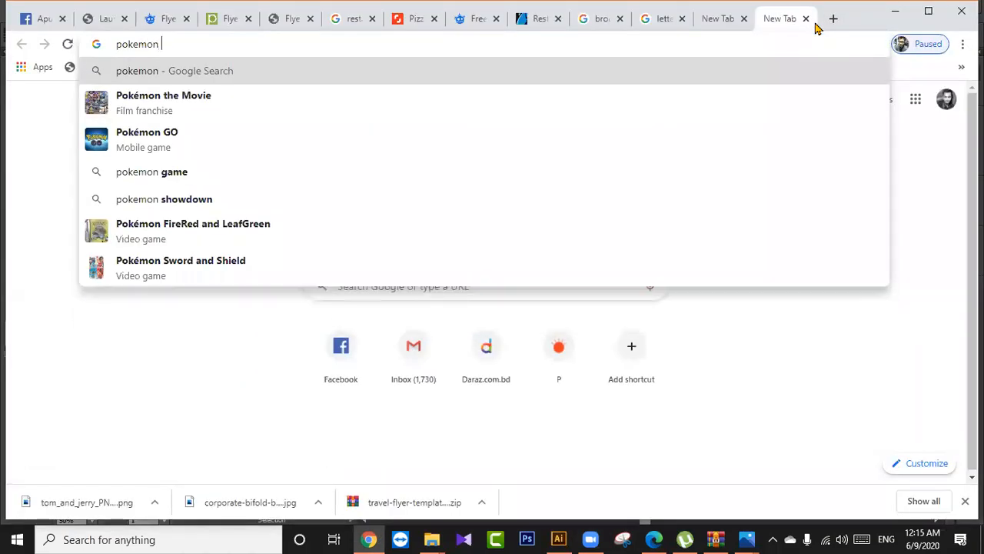
{"action": "type", "text": " png"}
{"action": "key", "text": "Return"}
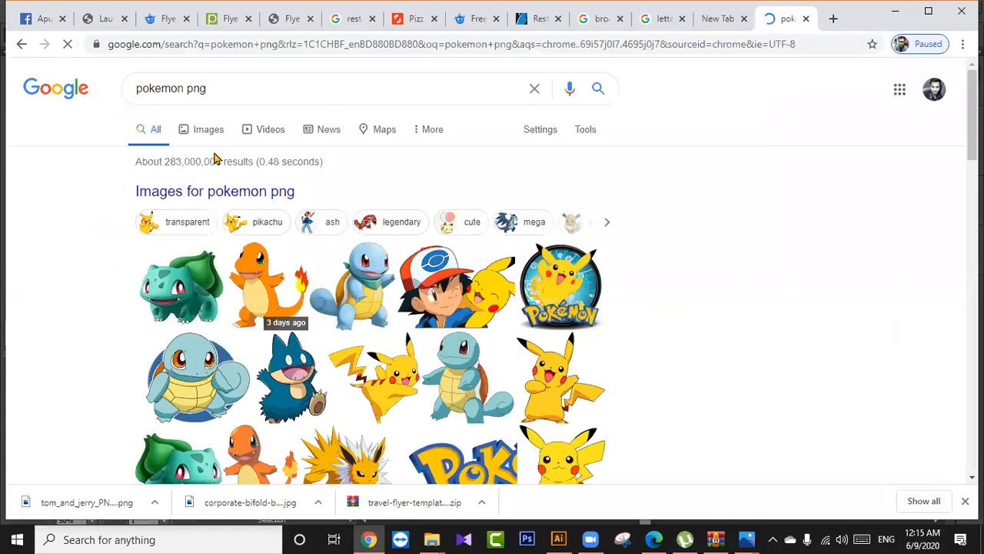
Shorten the Google search to "pokemon" and show the image results.
{"action": "left_click_drag", "start_coordinate": [185, 88], "coordinate": [270, 110]}
{"action": "key", "text": "BackSpace"}
{"action": "key", "text": "Return"}
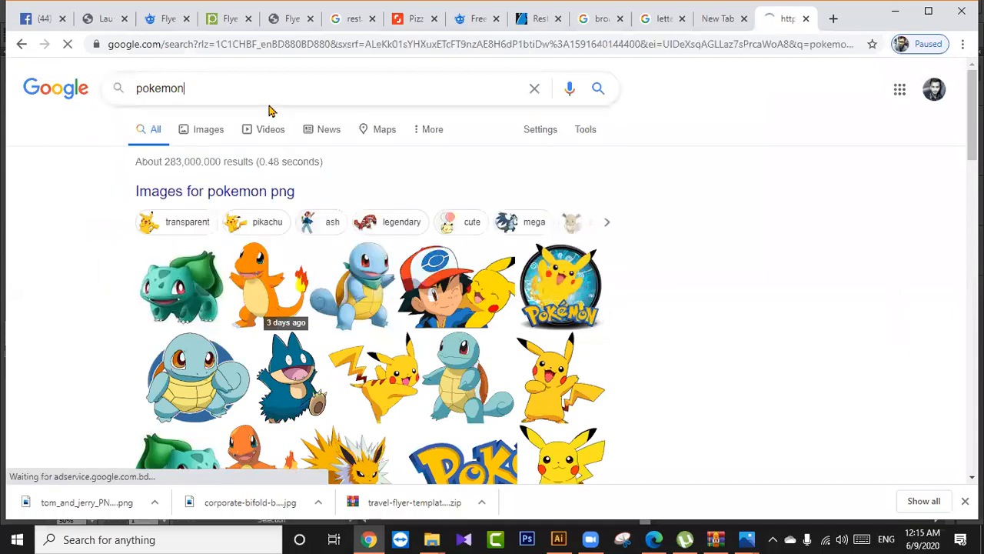
{"action": "left_click", "coordinate": [203, 137]}
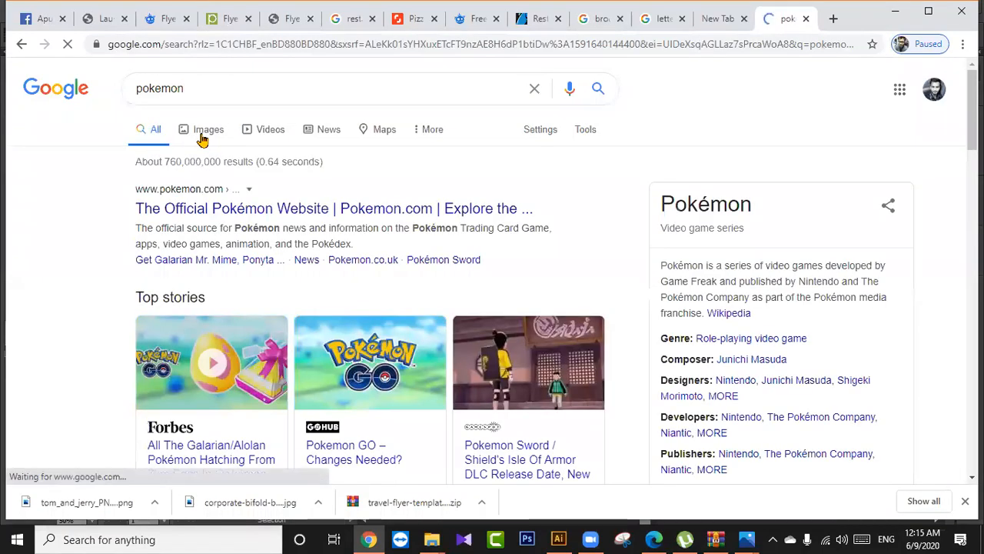
Browse the Pokémon image results and preview the picture of the boy in a cap holding a Poké Ball.
{"action": "scroll", "coordinate": [227, 288], "scroll_direction": "down", "scroll_amount": 1}
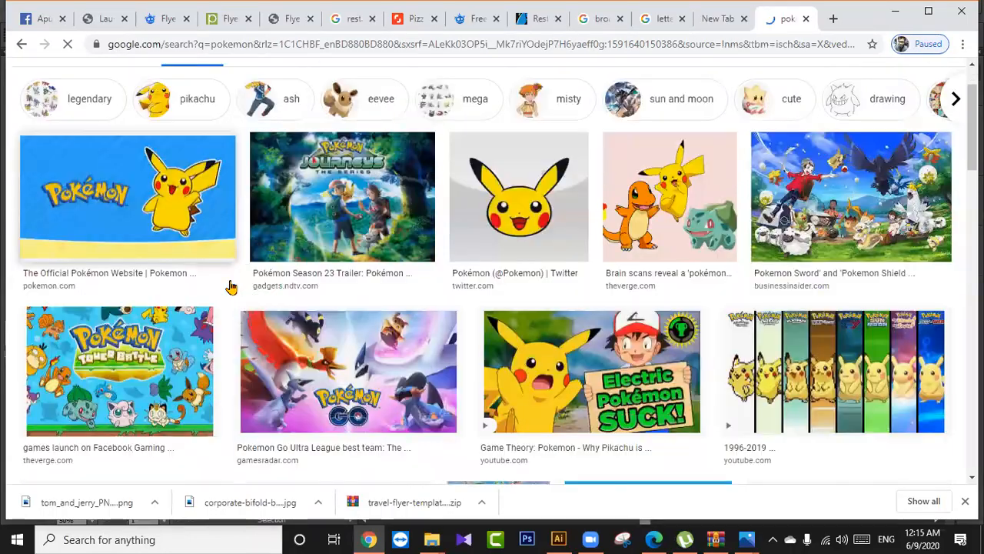
{"action": "scroll", "coordinate": [229, 290], "scroll_direction": "down", "scroll_amount": 2}
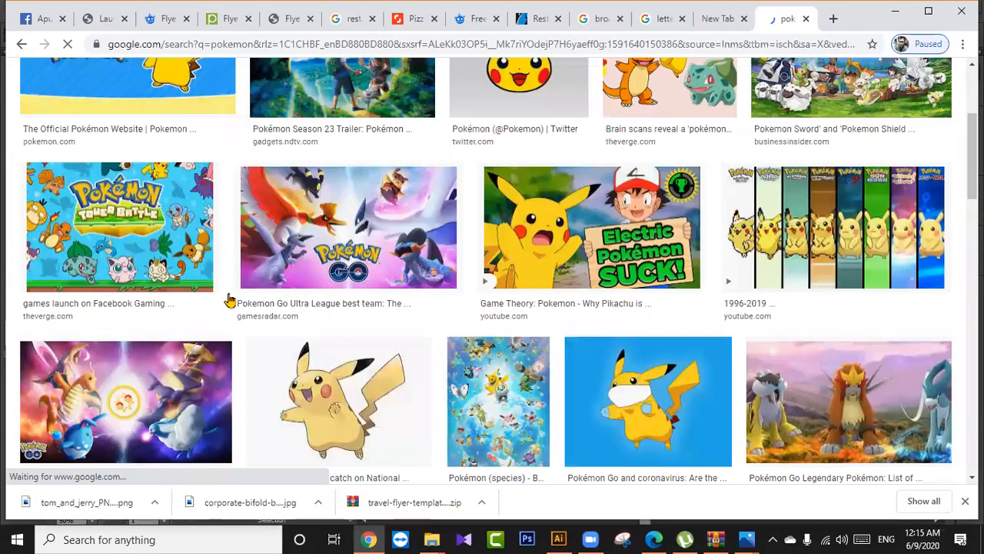
{"action": "scroll", "coordinate": [230, 300], "scroll_direction": "down", "scroll_amount": 3}
{"action": "scroll", "coordinate": [319, 400], "scroll_direction": "down", "scroll_amount": 3}
{"action": "scroll", "coordinate": [411, 431], "scroll_direction": "down", "scroll_amount": 10}
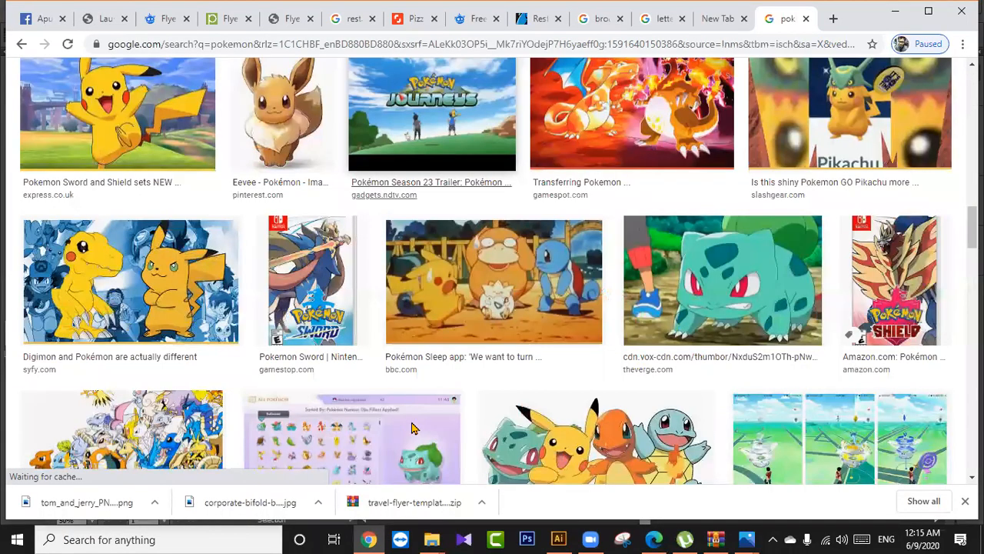
{"action": "scroll", "coordinate": [411, 428], "scroll_direction": "down", "scroll_amount": 5}
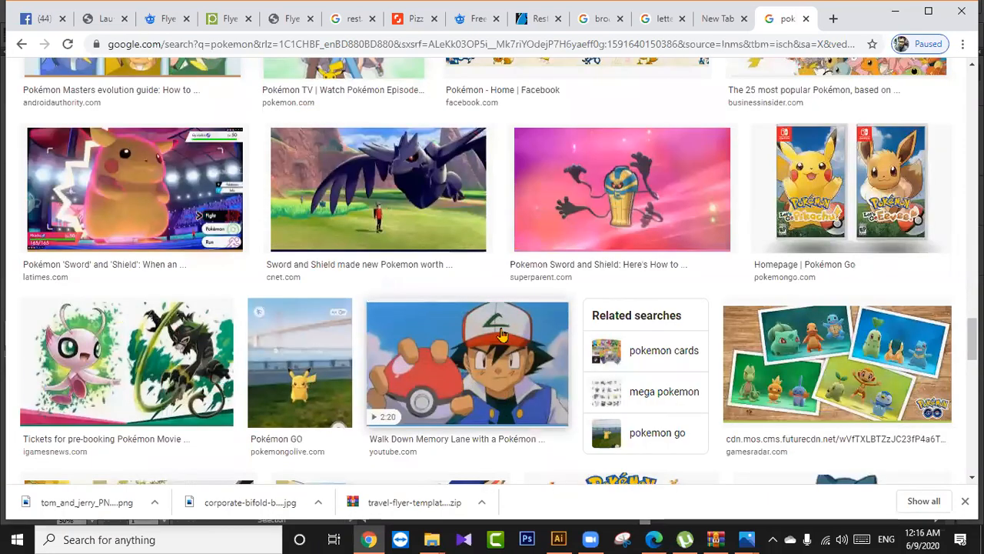
{"action": "left_click", "coordinate": [494, 355]}
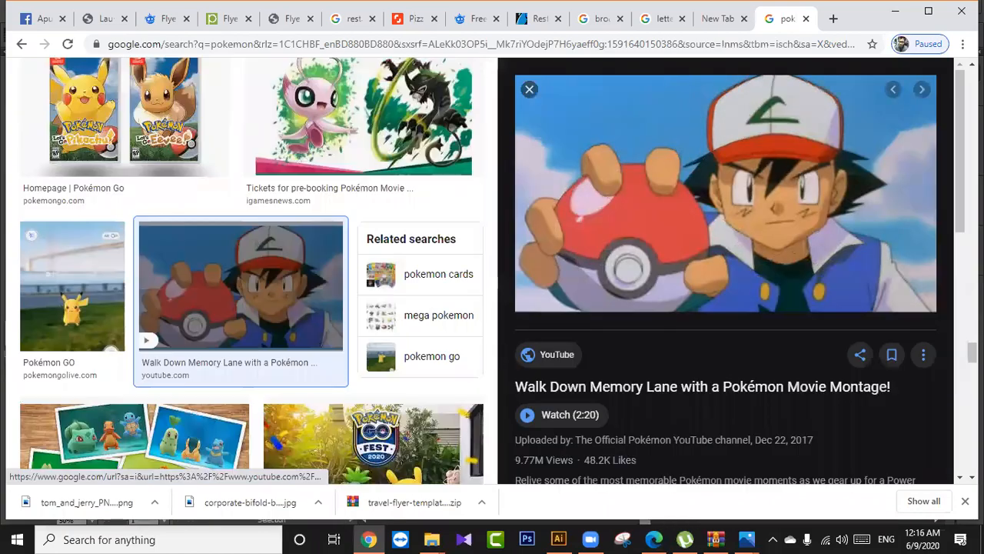
Look through the related images of the previewed picture and expand them to the full set.
{"action": "scroll", "coordinate": [756, 156], "scroll_direction": "down", "scroll_amount": 5}
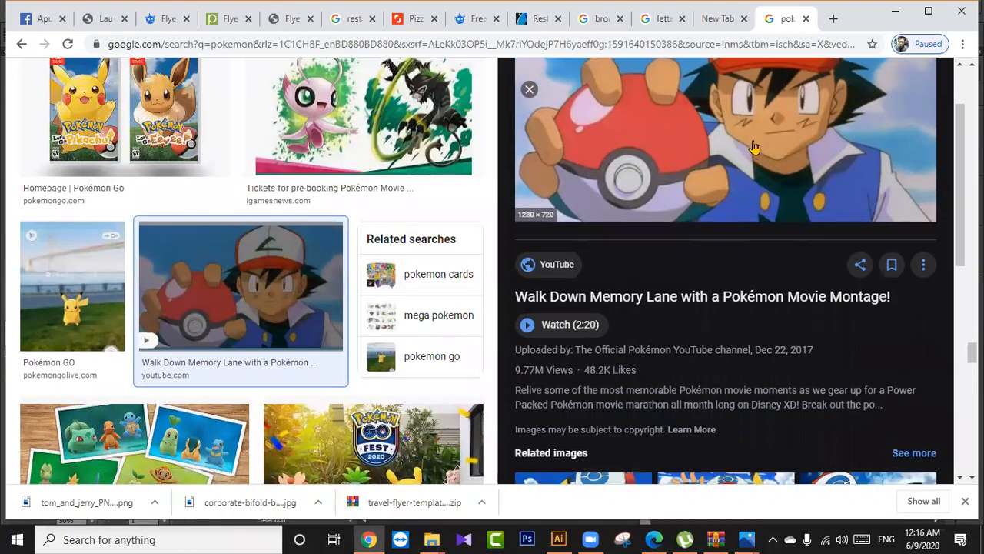
{"action": "scroll", "coordinate": [754, 142], "scroll_direction": "down", "scroll_amount": 3}
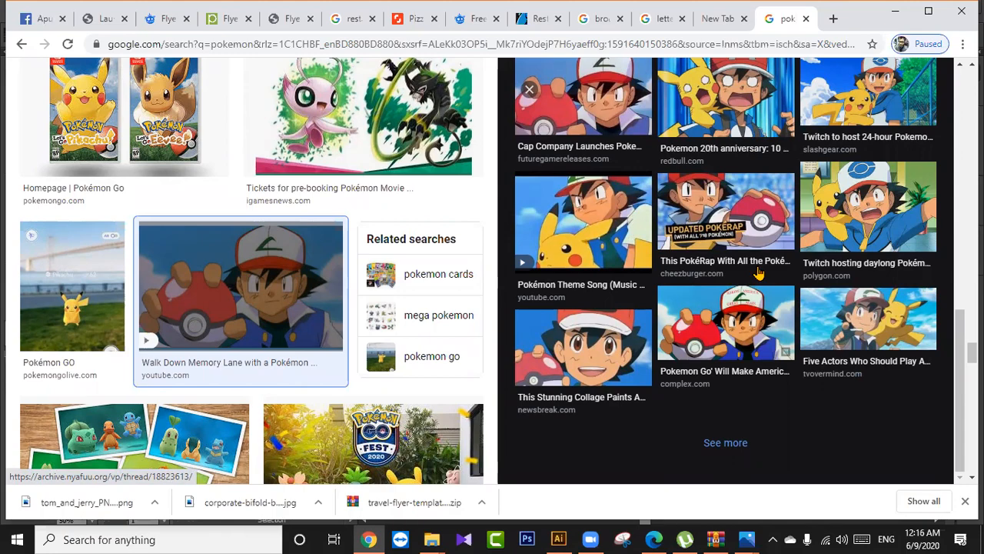
{"action": "left_click", "coordinate": [725, 442]}
{"action": "scroll", "coordinate": [273, 301], "scroll_direction": "down", "scroll_amount": 5}
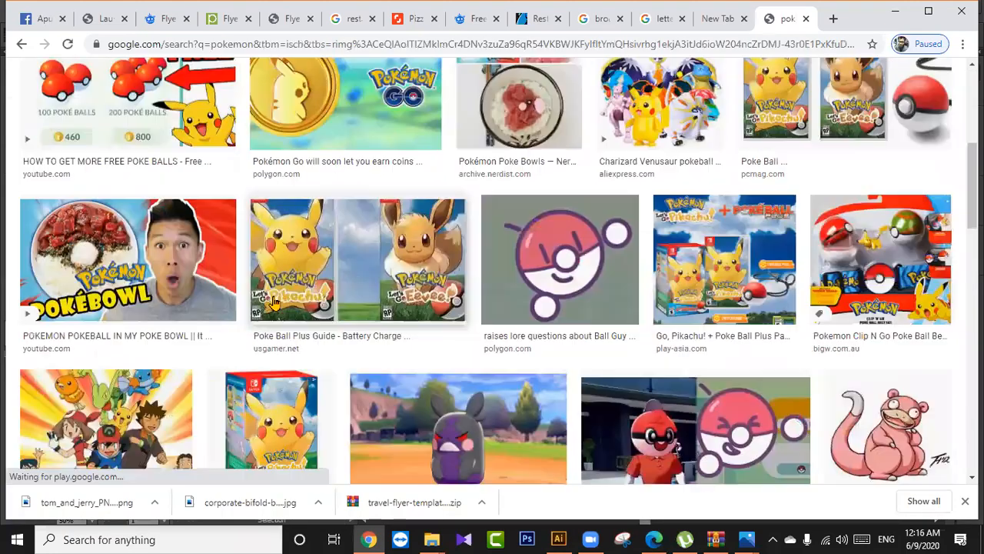
Return from the related images to the "pokemon" image results and browse them again.
{"action": "scroll", "coordinate": [277, 304], "scroll_direction": "up", "scroll_amount": 5}
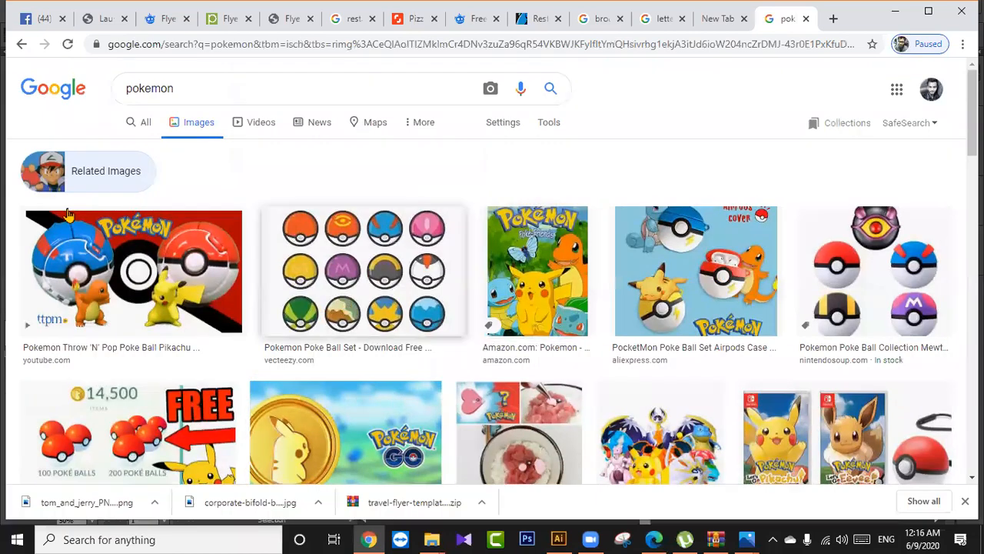
{"action": "left_click", "coordinate": [21, 43]}
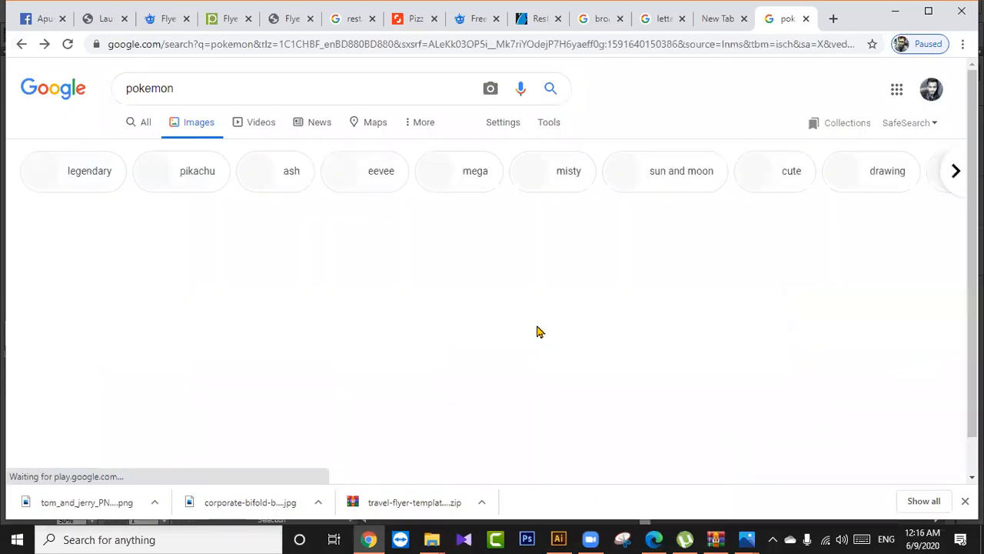
{"action": "scroll", "coordinate": [538, 331], "scroll_direction": "down", "scroll_amount": 1}
{"action": "scroll", "coordinate": [472, 350], "scroll_direction": "up", "scroll_amount": 1}
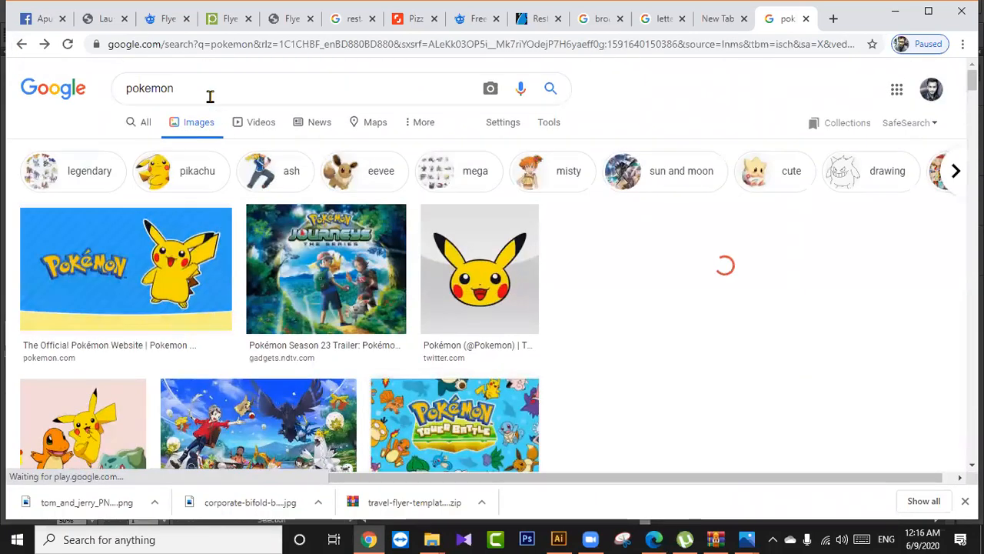
{"action": "scroll", "coordinate": [389, 312], "scroll_direction": "down", "scroll_amount": 10}
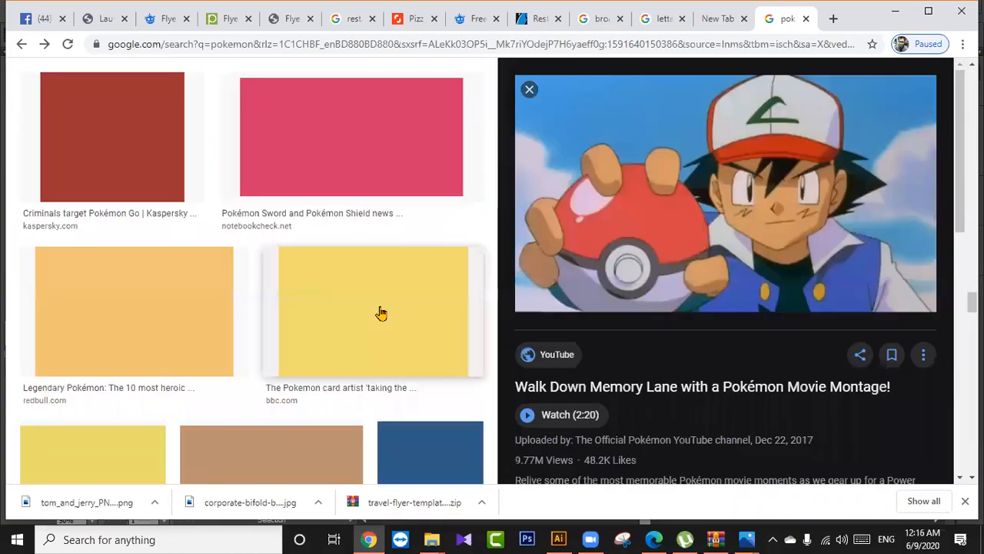
Replace the "pokemon" image search with a search for "ben 10".
{"action": "scroll", "coordinate": [300, 290], "scroll_direction": "up", "scroll_amount": 10}
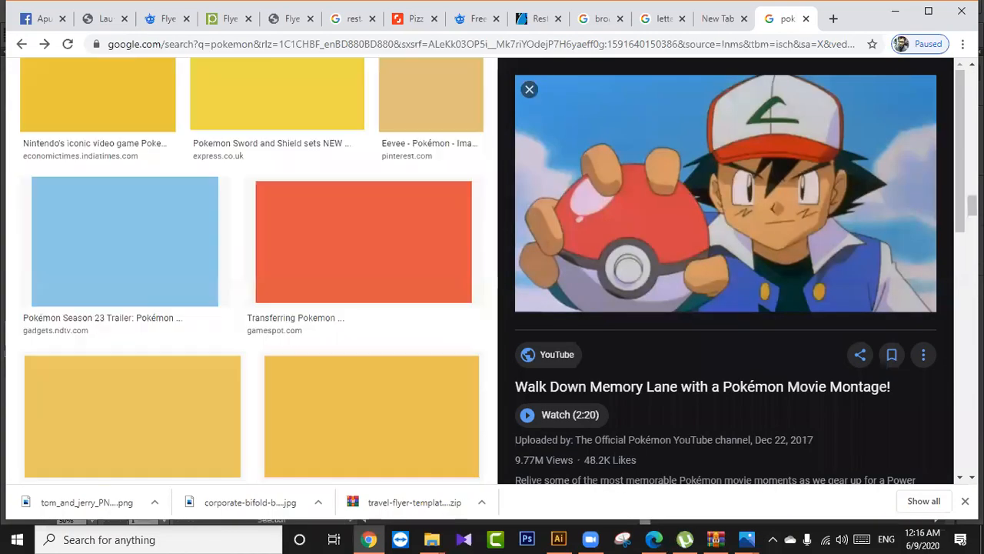
{"action": "scroll", "coordinate": [292, 231], "scroll_direction": "up", "scroll_amount": 5}
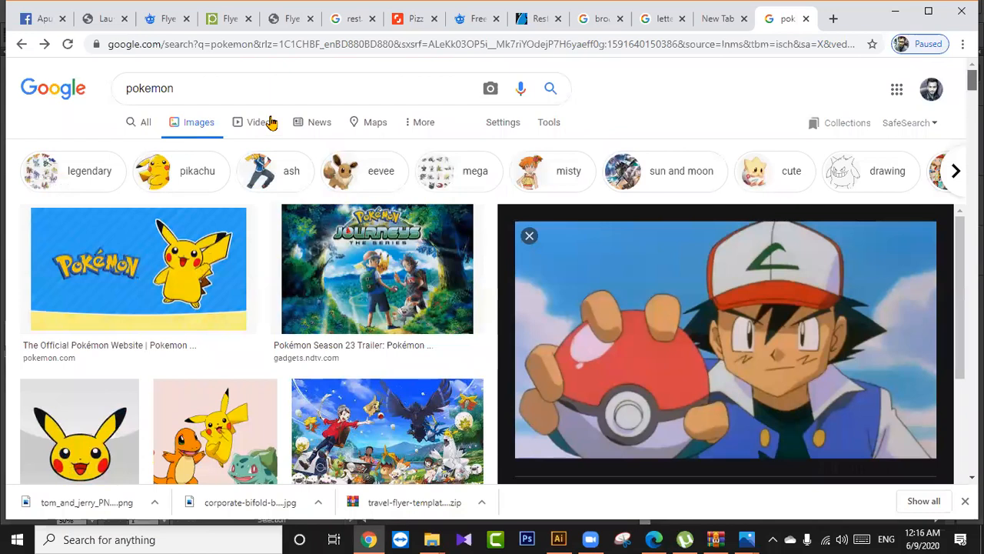
{"action": "left_click_drag", "start_coordinate": [227, 87], "coordinate": [6, 87]}
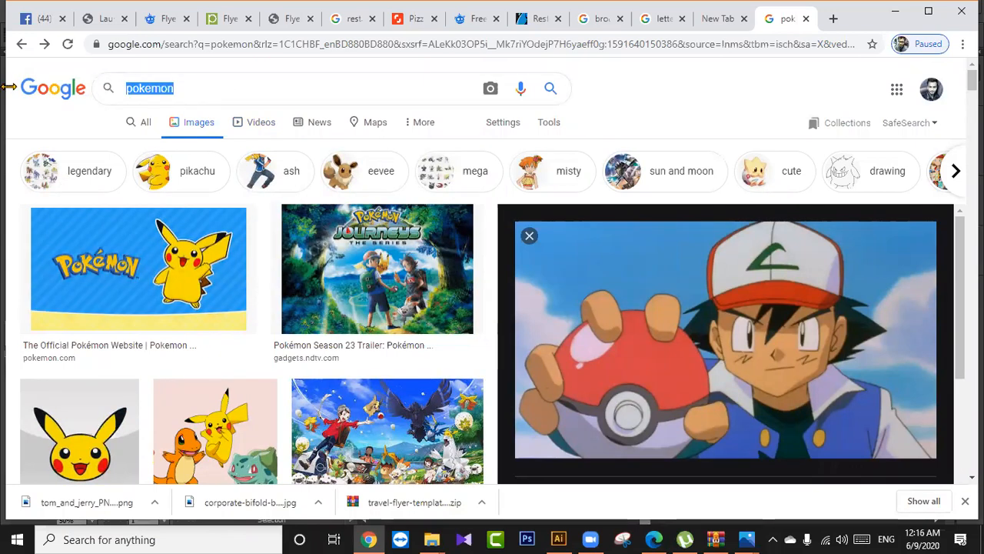
{"action": "type", "text": "ben 10"}
{"action": "key", "text": "Return"}
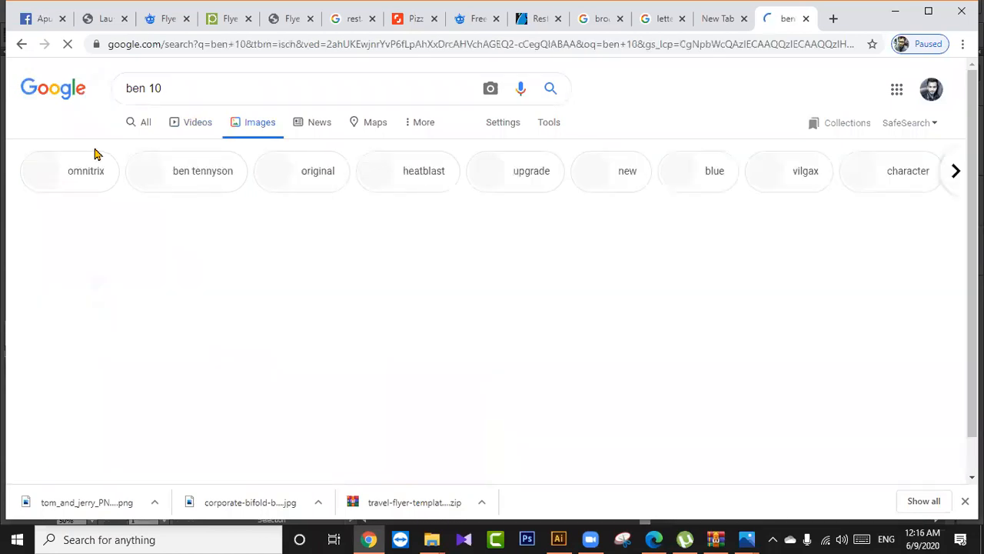
Preview the IMDb Ben 10 (TV Series 2005–2008) poster and the Pinterest "Ben 10 reboot adult version" picture from the results.
{"action": "scroll", "coordinate": [84, 177], "scroll_direction": "down", "scroll_amount": 1}
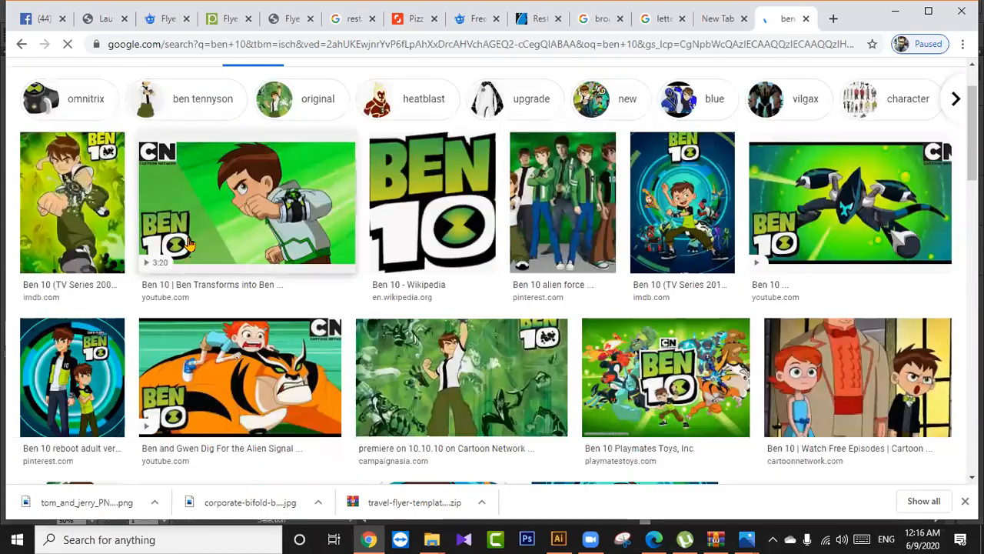
{"action": "left_click", "coordinate": [76, 183]}
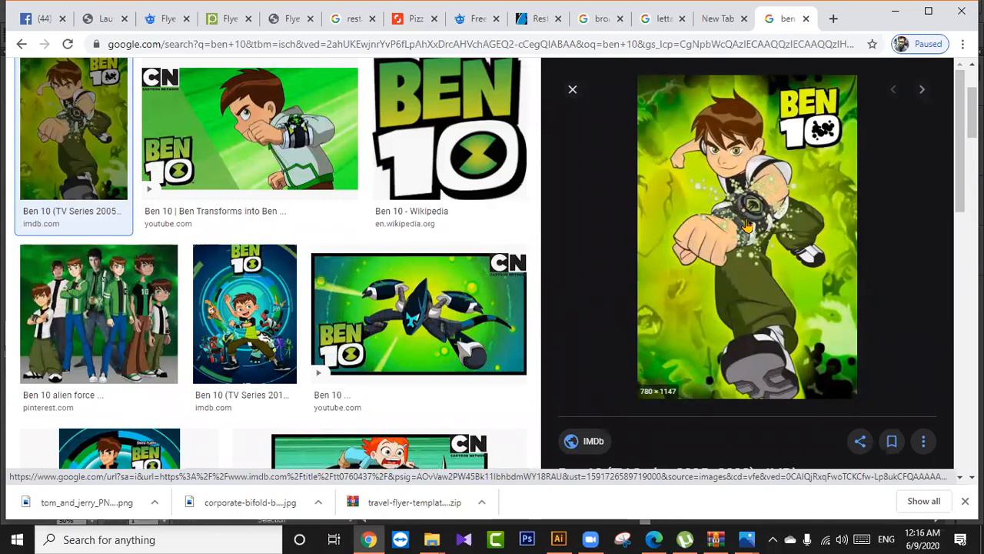
{"action": "scroll", "coordinate": [620, 217], "scroll_direction": "down", "scroll_amount": 1}
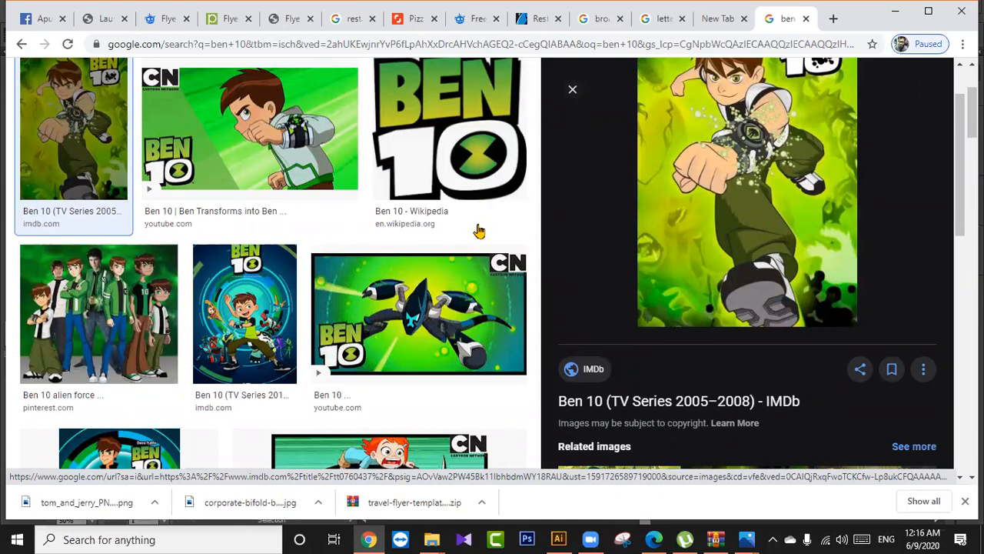
{"action": "scroll", "coordinate": [476, 228], "scroll_direction": "down", "scroll_amount": 4}
{"action": "scroll", "coordinate": [256, 155], "scroll_direction": "down", "scroll_amount": 1}
{"action": "left_click", "coordinate": [123, 119]}
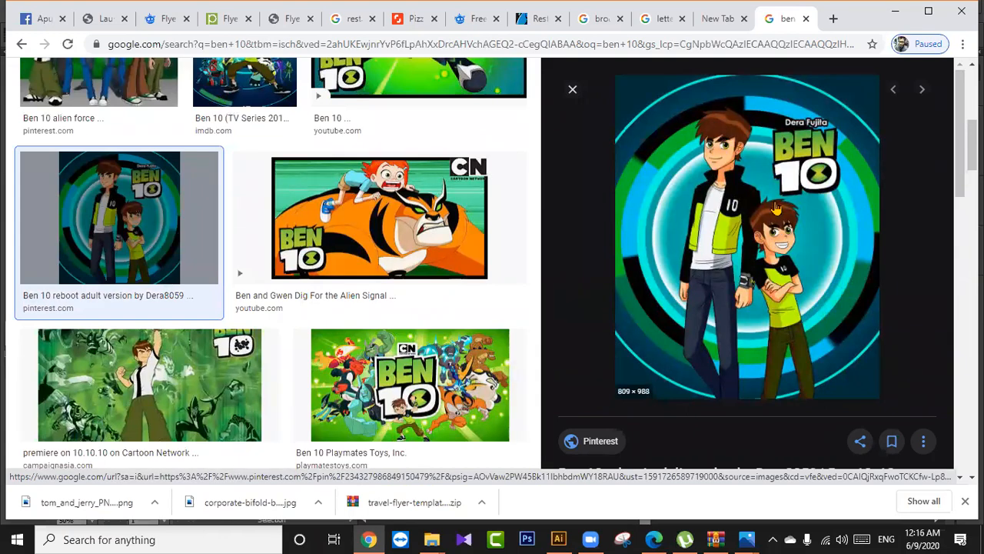
Look through the related images of the reboot adult version picture and preview the Ben 10 "New Episodes" picture.
{"action": "scroll", "coordinate": [769, 204], "scroll_direction": "down", "scroll_amount": 2}
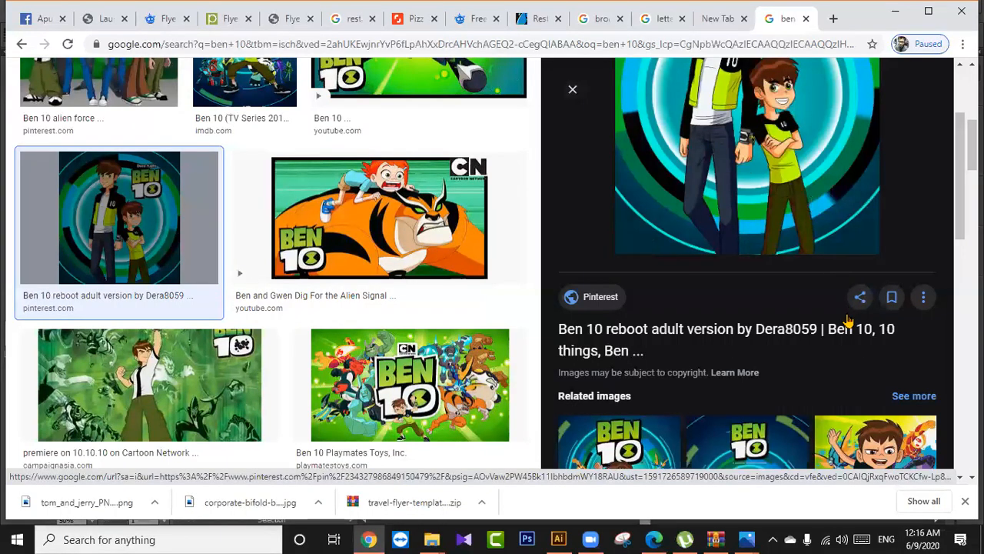
{"action": "scroll", "coordinate": [848, 321], "scroll_direction": "down", "scroll_amount": 4}
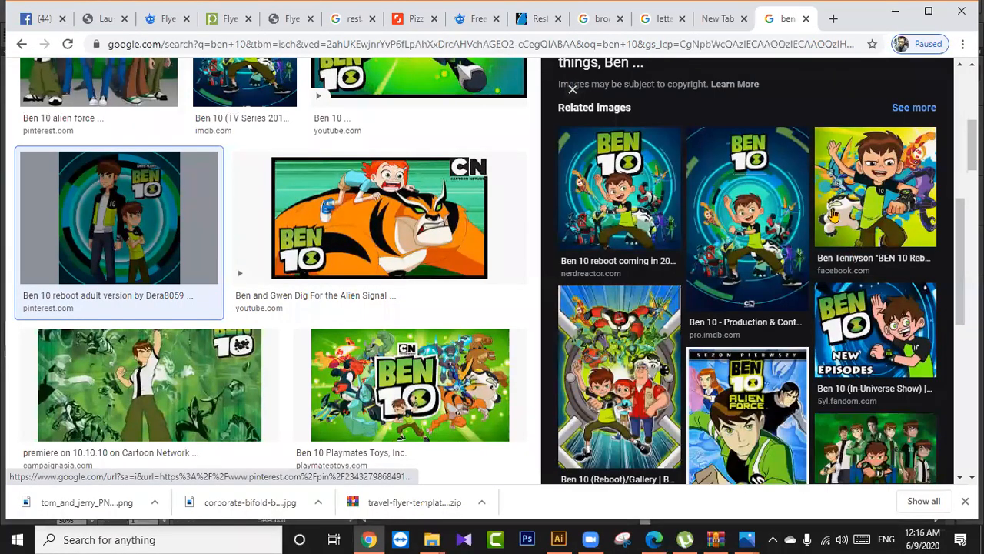
{"action": "scroll", "coordinate": [760, 233], "scroll_direction": "down", "scroll_amount": 3}
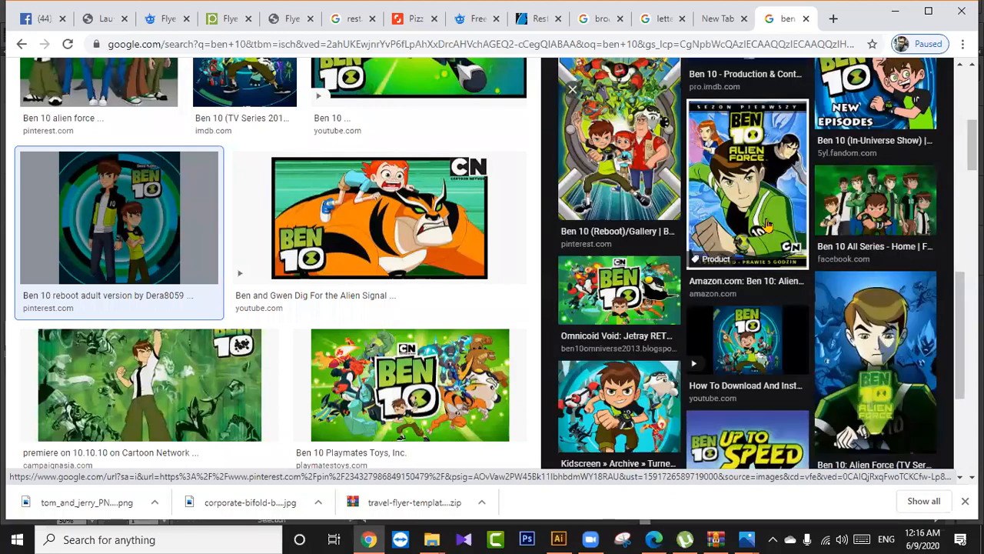
{"action": "scroll", "coordinate": [765, 231], "scroll_direction": "up", "scroll_amount": 1}
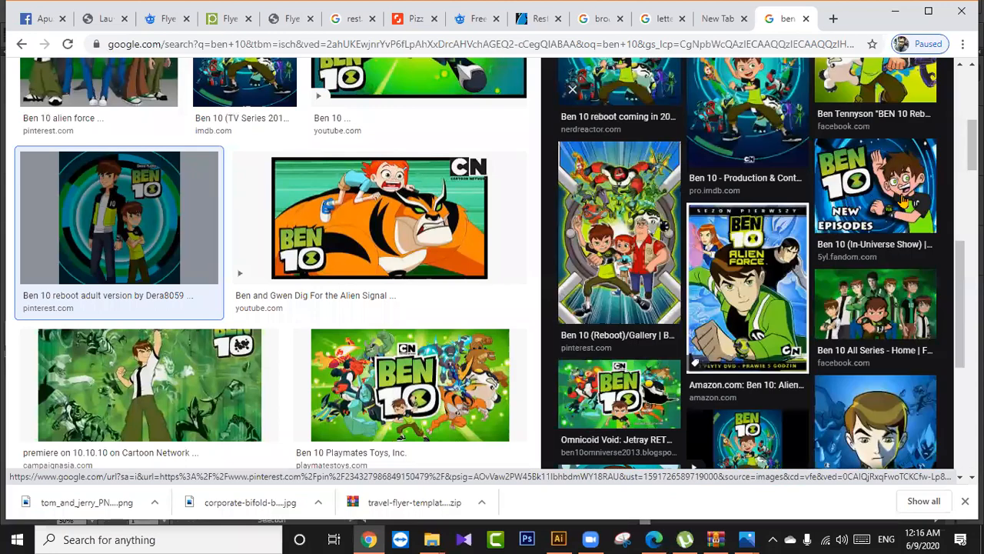
{"action": "left_click", "coordinate": [905, 203]}
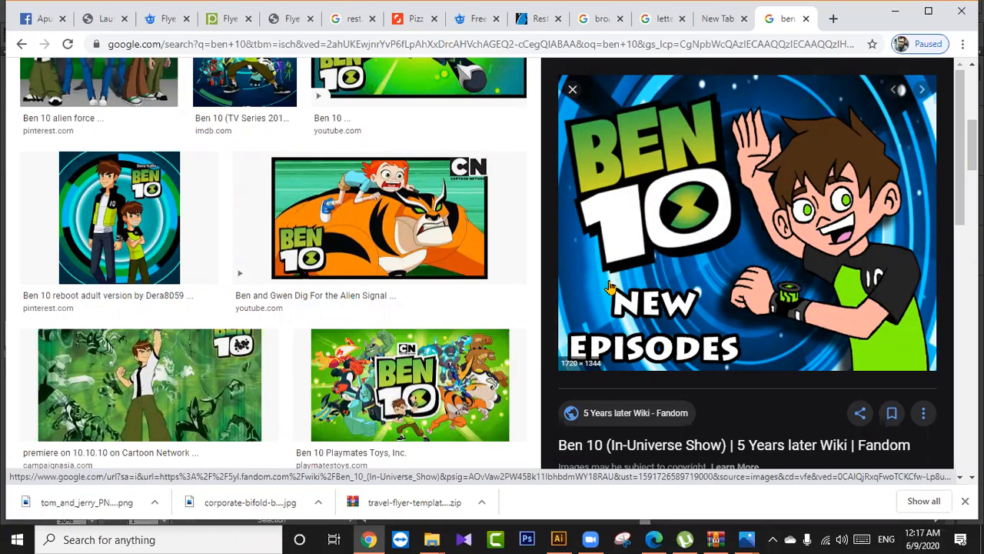
Examine the related images of the "New Episodes" picture and the remaining "ben 10" results for character artwork.
{"action": "scroll", "coordinate": [607, 286], "scroll_direction": "down", "scroll_amount": 8}
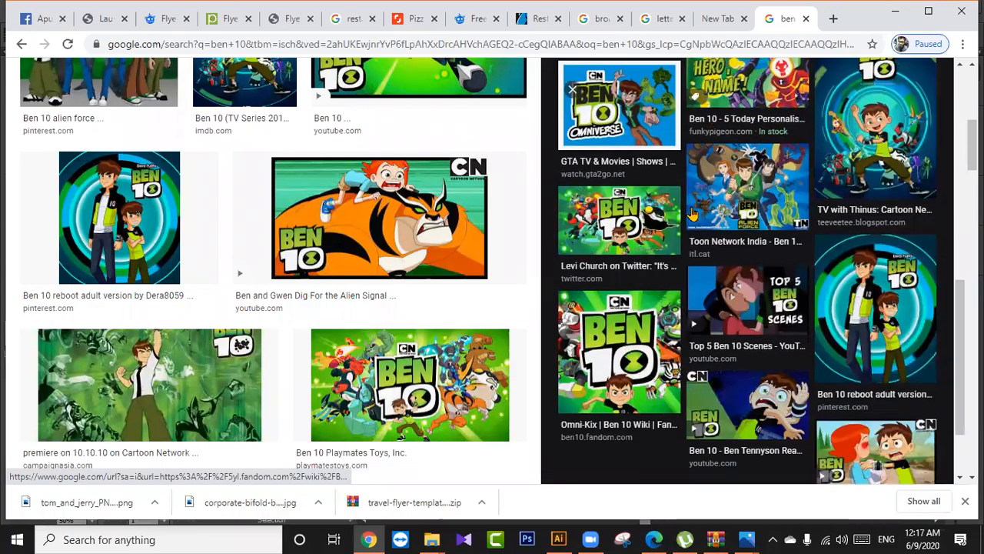
{"action": "scroll", "coordinate": [419, 269], "scroll_direction": "down", "scroll_amount": 5}
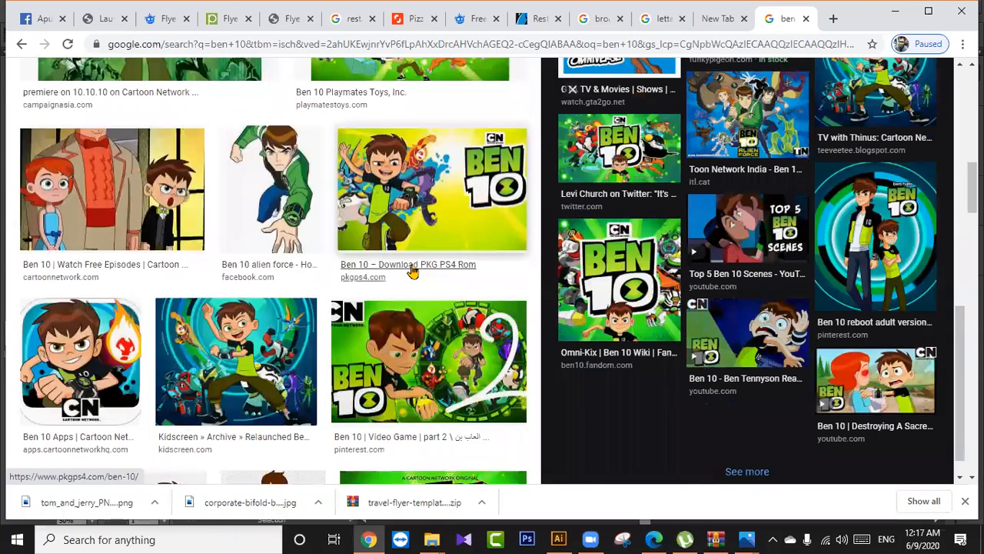
{"action": "scroll", "coordinate": [410, 269], "scroll_direction": "down", "scroll_amount": 1}
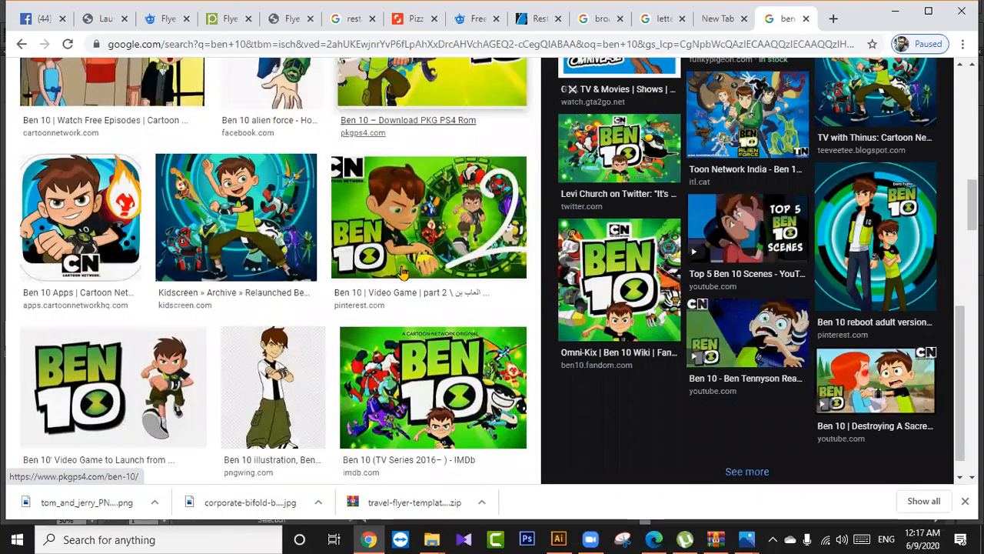
{"action": "scroll", "coordinate": [401, 273], "scroll_direction": "down", "scroll_amount": 3}
{"action": "scroll", "coordinate": [401, 273], "scroll_direction": "down", "scroll_amount": 9}
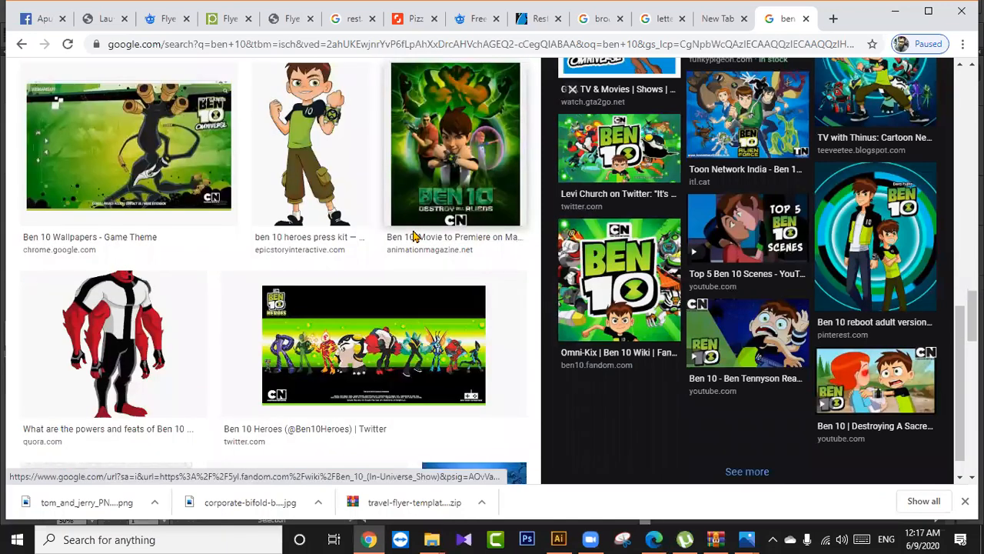
{"action": "scroll", "coordinate": [413, 230], "scroll_direction": "down", "scroll_amount": 6}
{"action": "scroll", "coordinate": [413, 236], "scroll_direction": "down", "scroll_amount": 2}
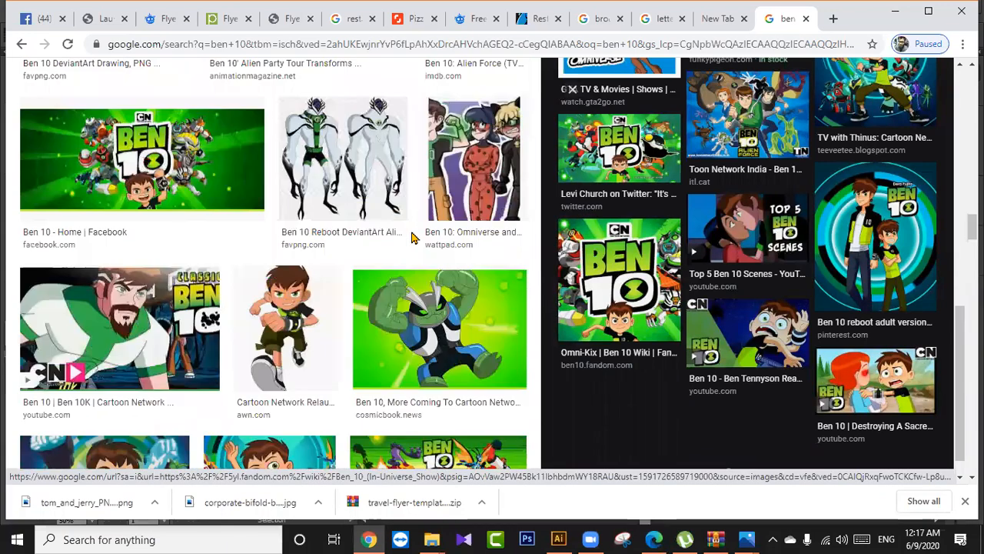
{"action": "scroll", "coordinate": [413, 238], "scroll_direction": "down", "scroll_amount": 2}
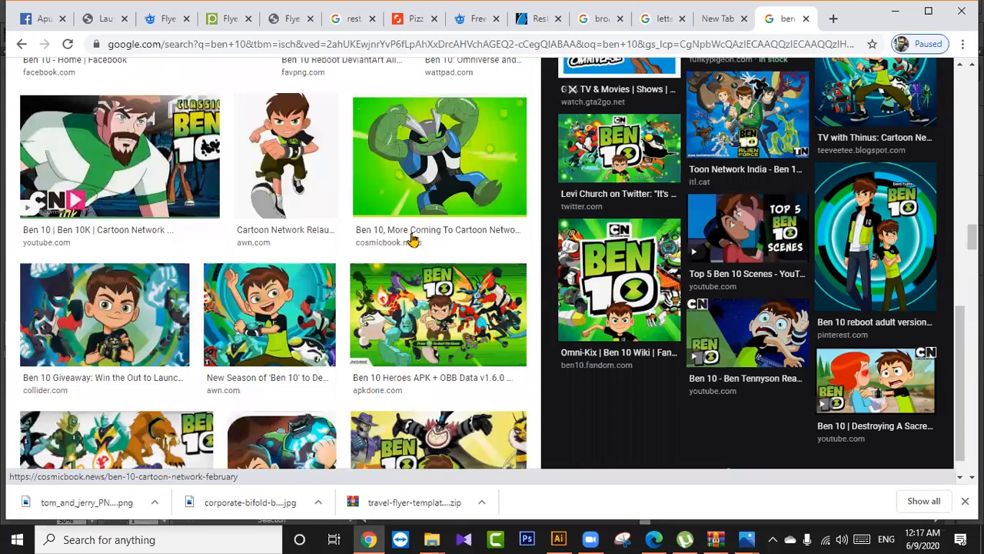
{"action": "scroll", "coordinate": [413, 239], "scroll_direction": "down", "scroll_amount": 5}
{"action": "scroll", "coordinate": [413, 240], "scroll_direction": "down", "scroll_amount": 8}
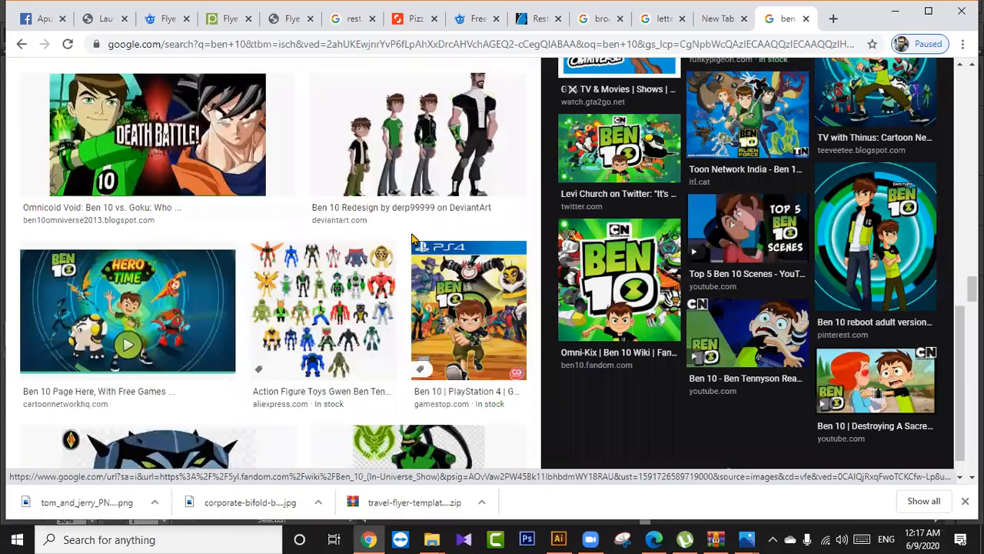
{"action": "scroll", "coordinate": [409, 247], "scroll_direction": "down", "scroll_amount": 3}
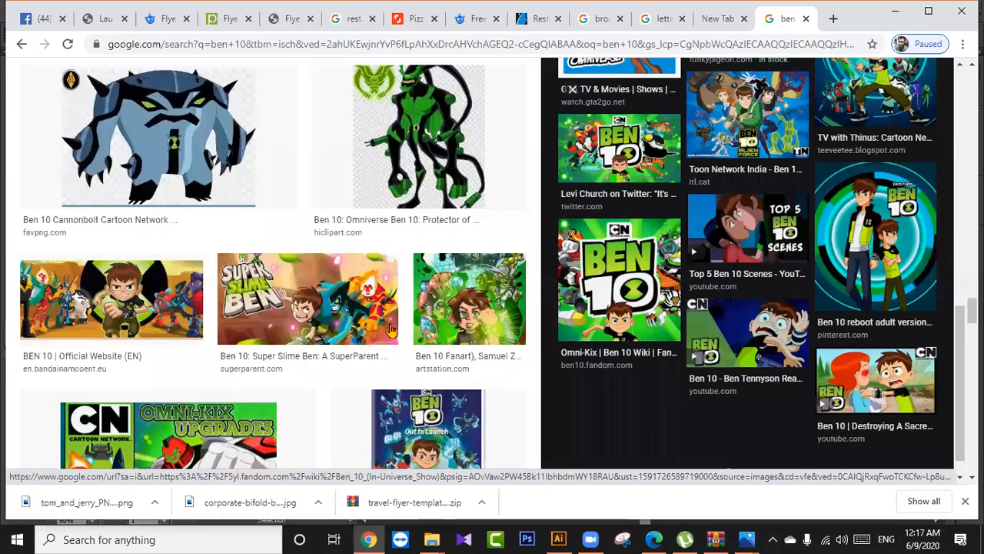
{"action": "scroll", "coordinate": [390, 329], "scroll_direction": "down", "scroll_amount": 2}
Change the image search to the suggested query "mina cartoon drawing".
{"action": "scroll", "coordinate": [431, 408], "scroll_direction": "up", "scroll_amount": 12}
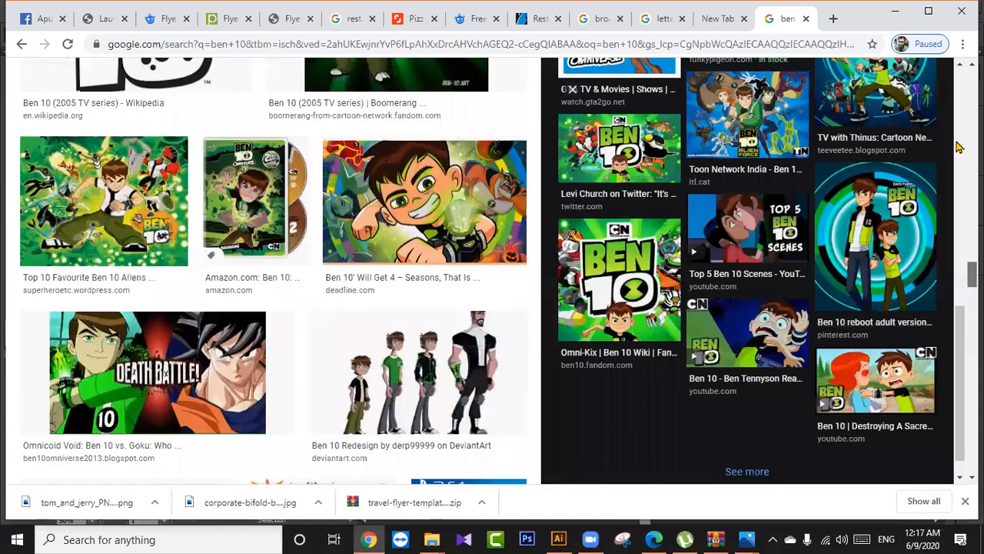
{"action": "scroll", "coordinate": [431, 408], "scroll_direction": "up", "scroll_amount": 1}
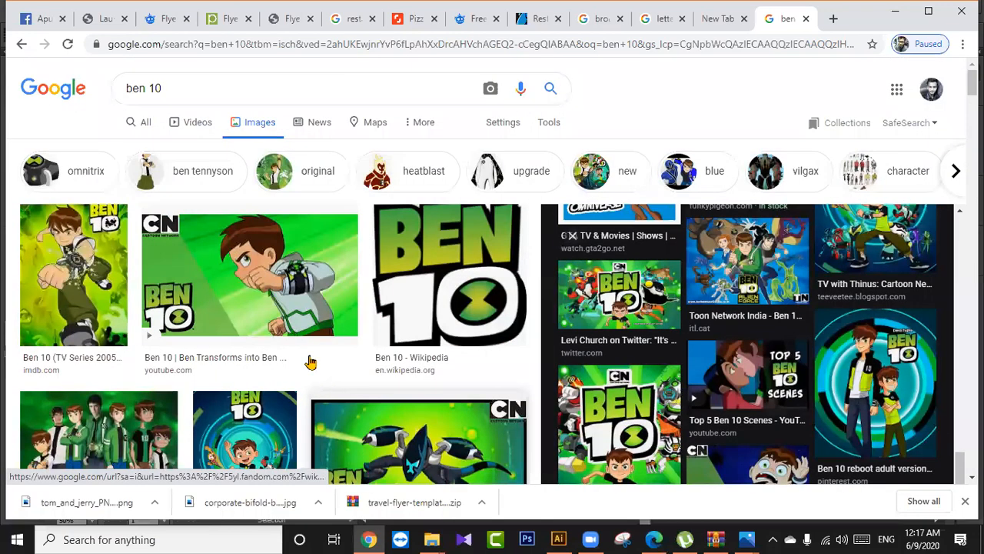
{"action": "left_click_drag", "start_coordinate": [216, 93], "coordinate": [5, 90]}
{"action": "type", "text": "mi"}
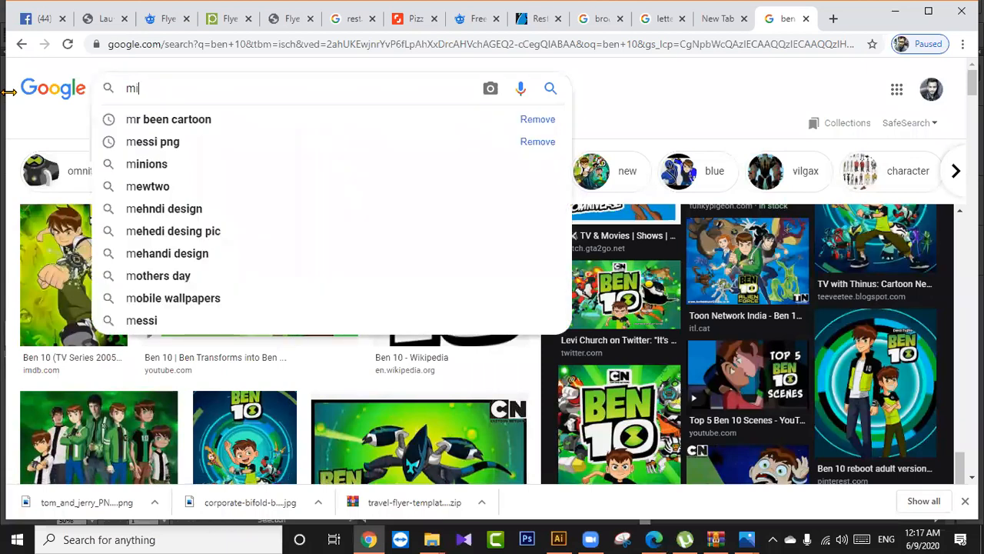
{"action": "type", "text": "na car"}
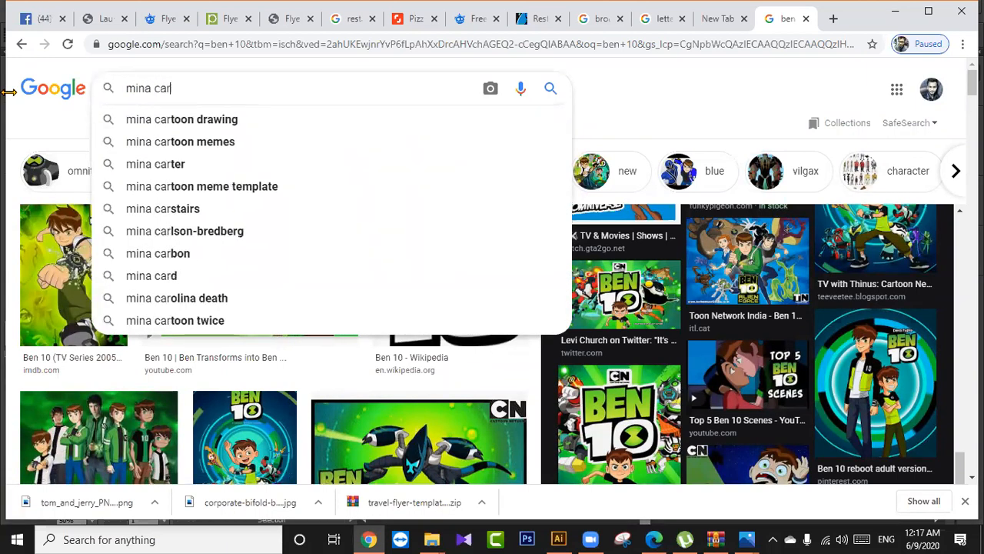
{"action": "left_click", "coordinate": [163, 119]}
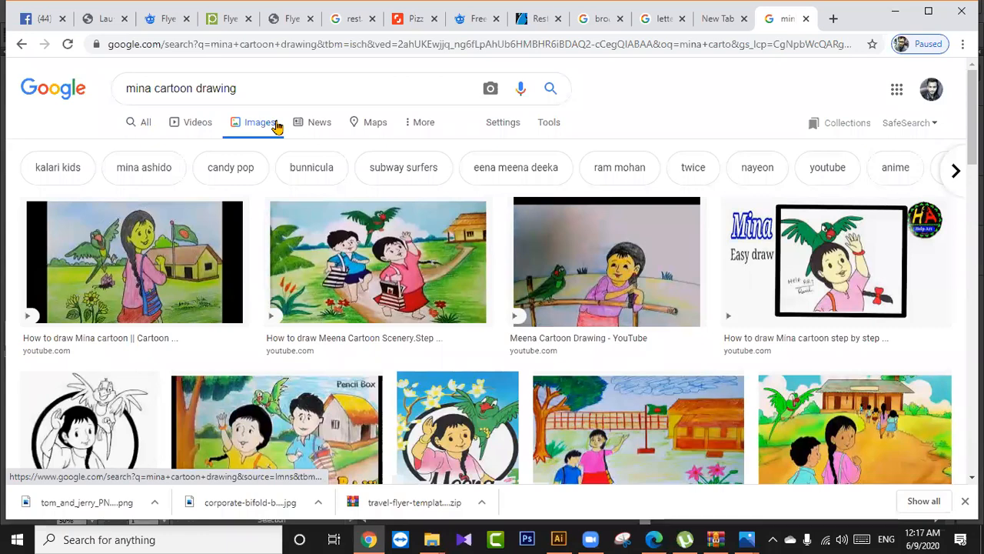
Browse the "mina cartoon drawing" results and preview the PaintingValley scenery drawing of the girl holding a book.
{"action": "scroll", "coordinate": [673, 360], "scroll_direction": "down", "scroll_amount": 5}
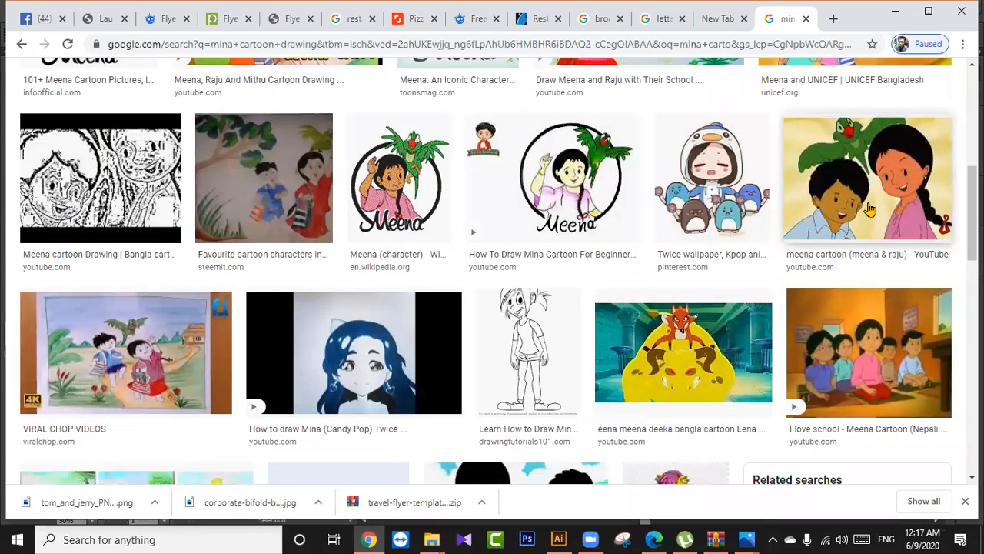
{"action": "scroll", "coordinate": [870, 209], "scroll_direction": "down", "scroll_amount": 1}
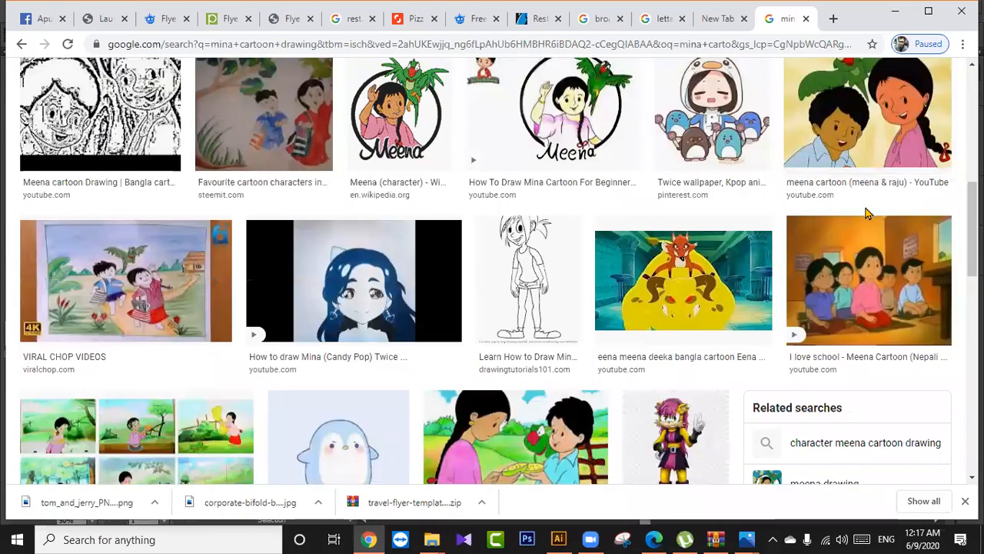
{"action": "scroll", "coordinate": [861, 220], "scroll_direction": "down", "scroll_amount": 1}
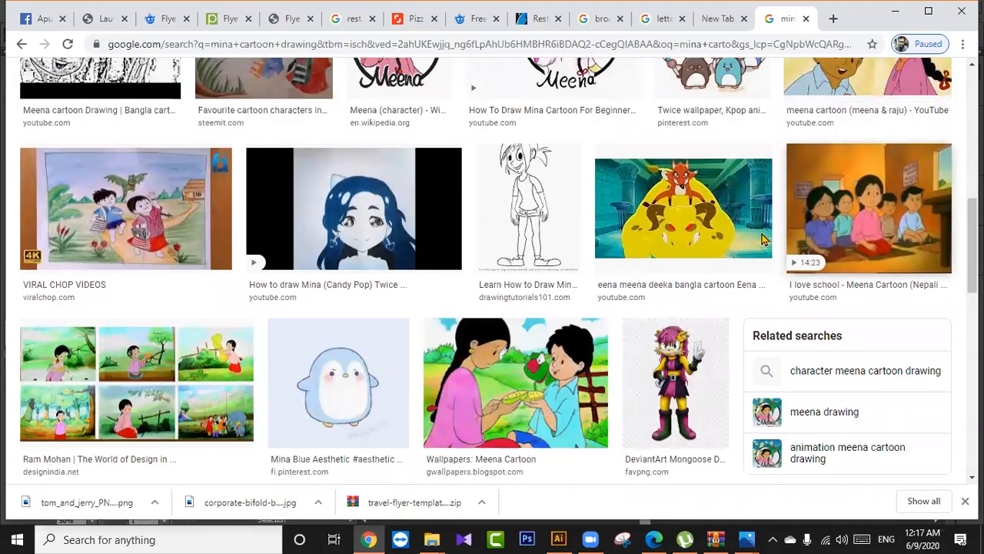
{"action": "scroll", "coordinate": [500, 374], "scroll_direction": "down", "scroll_amount": 4}
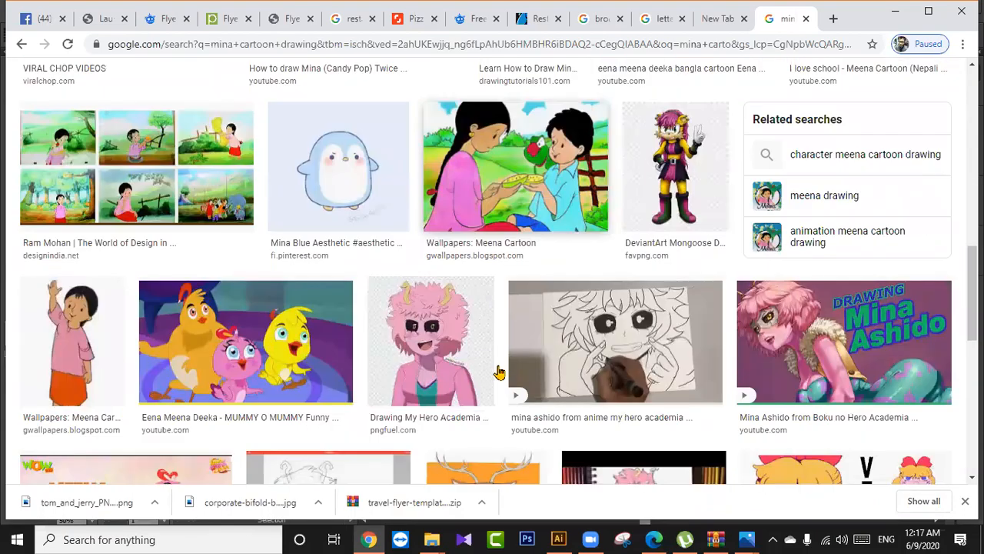
{"action": "scroll", "coordinate": [496, 372], "scroll_direction": "down", "scroll_amount": 5}
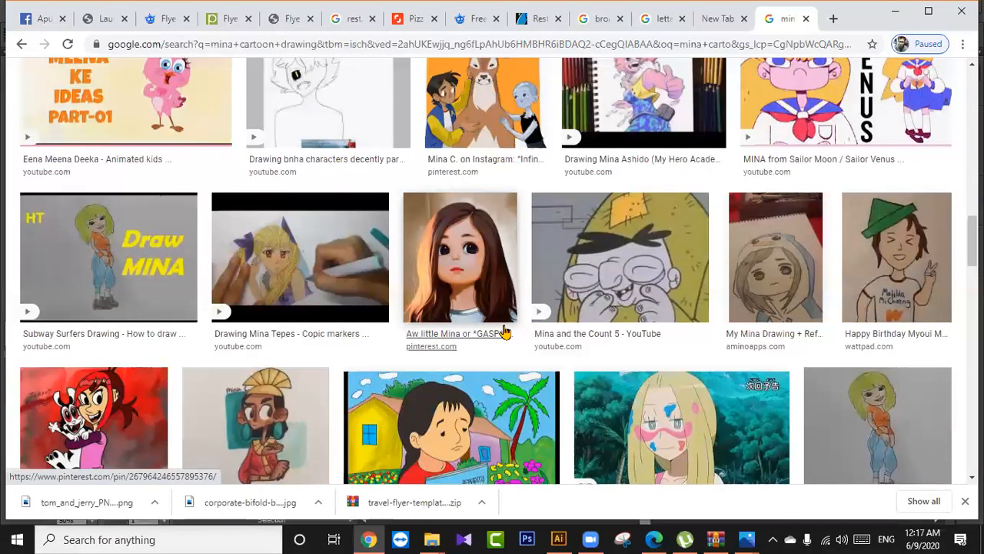
{"action": "scroll", "coordinate": [454, 388], "scroll_direction": "down", "scroll_amount": 1}
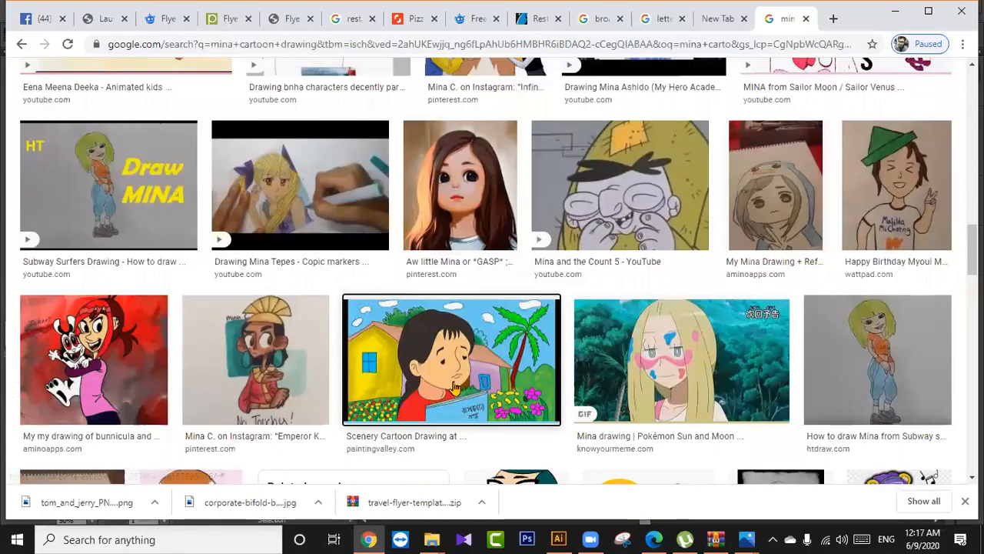
{"action": "left_click", "coordinate": [454, 389]}
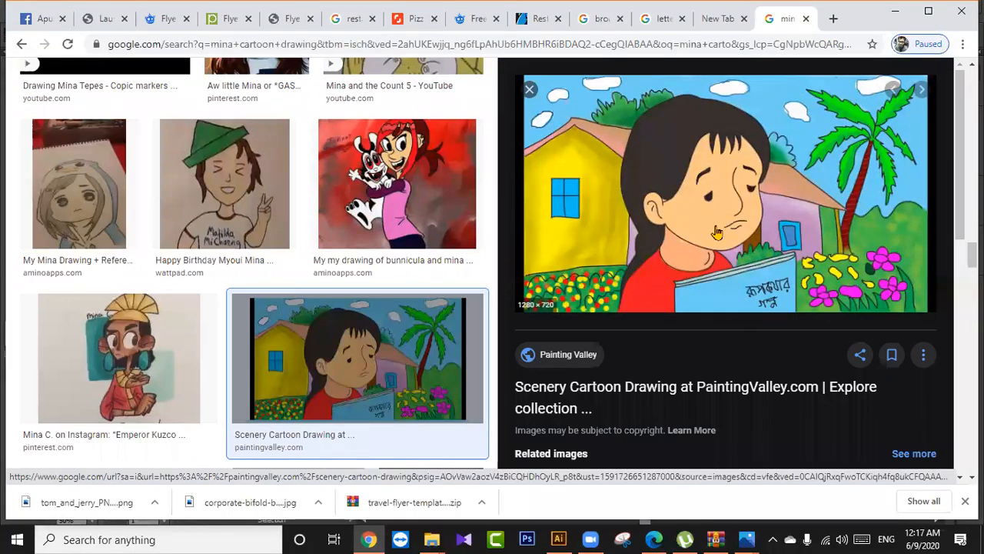
Look over the related images of the scenery drawing and the further "mina cartoon drawing" results.
{"action": "scroll", "coordinate": [717, 232], "scroll_direction": "down", "scroll_amount": 1}
{"action": "scroll", "coordinate": [422, 252], "scroll_direction": "down", "scroll_amount": 6}
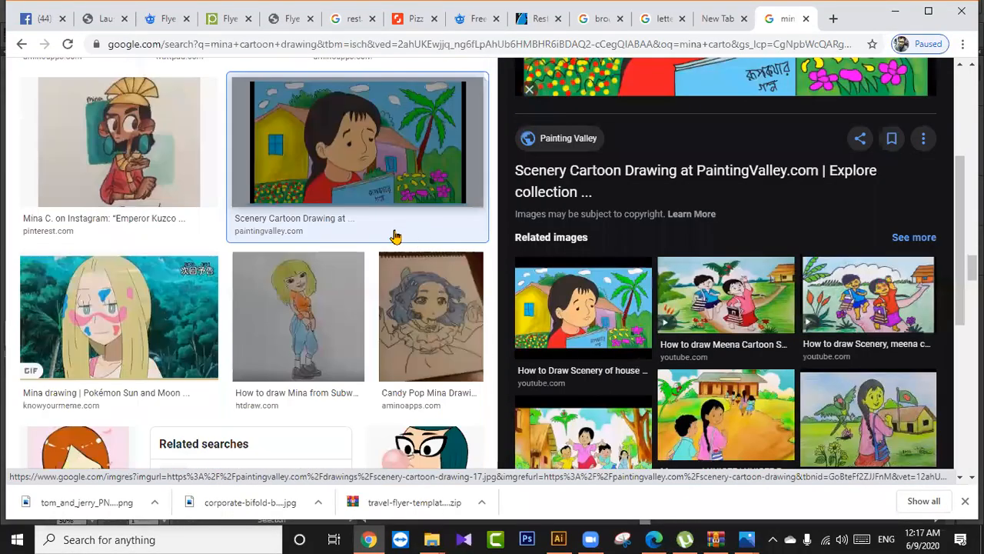
{"action": "scroll", "coordinate": [402, 241], "scroll_direction": "down", "scroll_amount": 2}
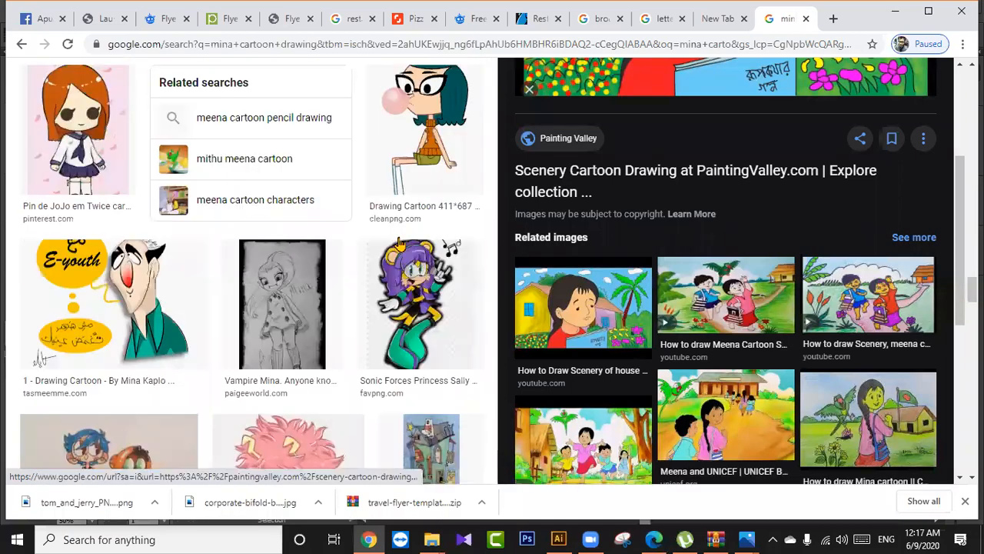
Preview the colored-pencil anime drawing of the blonde girl from the "mina cartoon drawing" results and look through its related images.
{"action": "scroll", "coordinate": [400, 243], "scroll_direction": "down", "scroll_amount": 8}
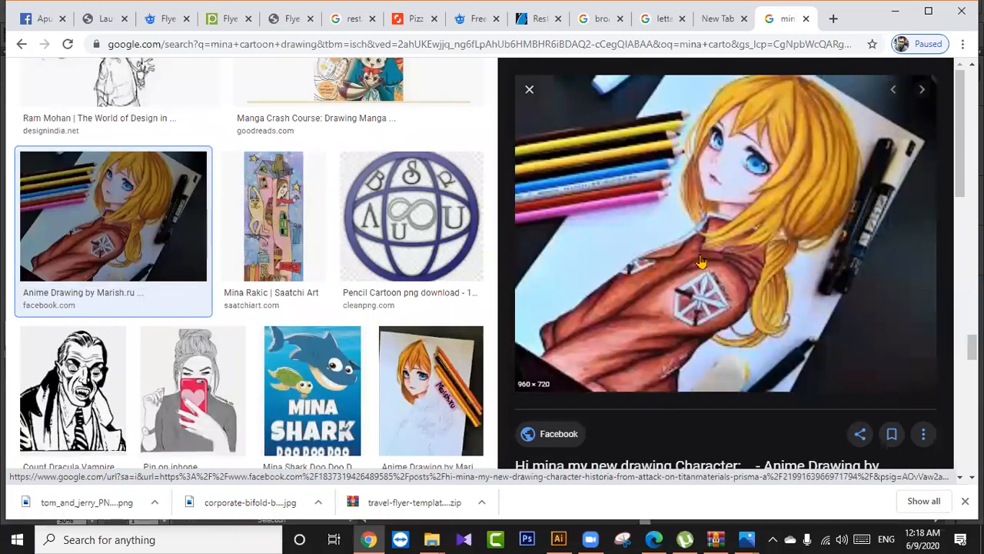
{"action": "scroll", "coordinate": [702, 261], "scroll_direction": "down", "scroll_amount": 5}
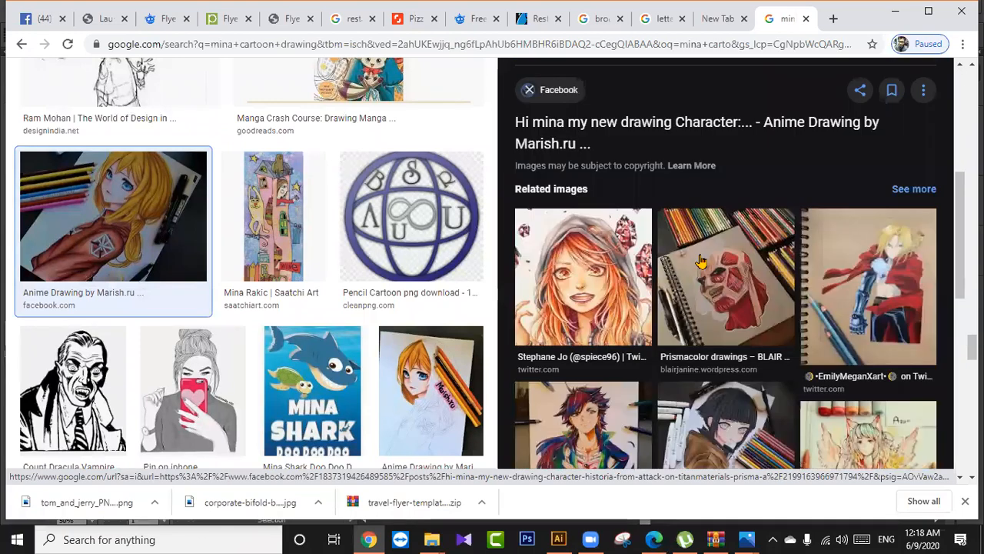
{"action": "scroll", "coordinate": [702, 261], "scroll_direction": "down", "scroll_amount": 3}
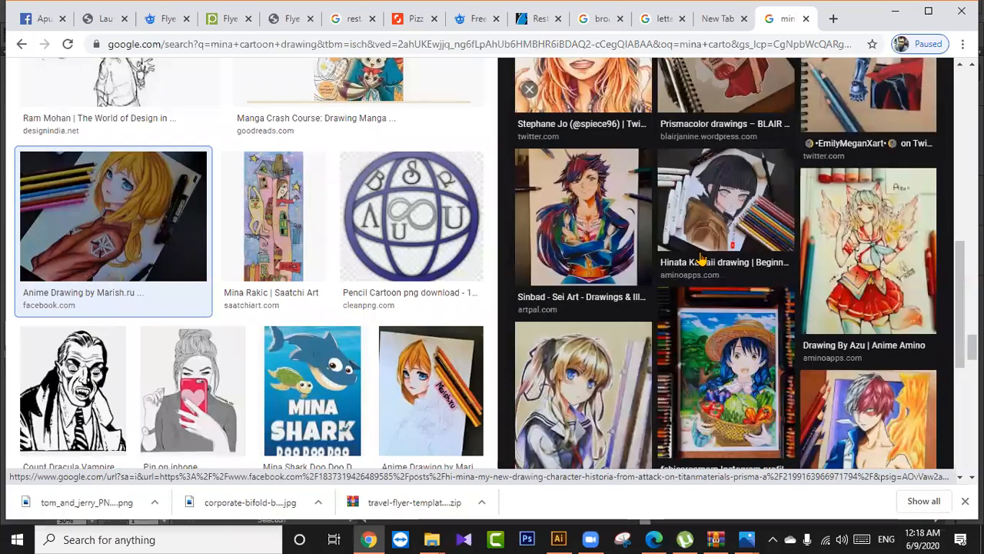
{"action": "scroll", "coordinate": [652, 169], "scroll_direction": "down", "scroll_amount": 2}
{"action": "scroll", "coordinate": [629, 166], "scroll_direction": "down", "scroll_amount": 2}
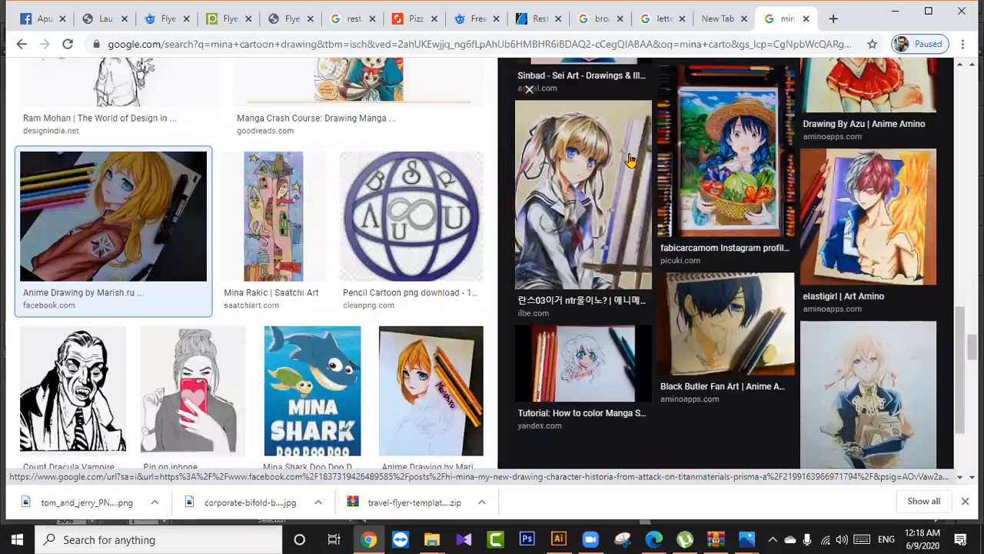
{"action": "scroll", "coordinate": [628, 177], "scroll_direction": "down", "scroll_amount": 2}
{"action": "scroll", "coordinate": [431, 220], "scroll_direction": "down", "scroll_amount": 3}
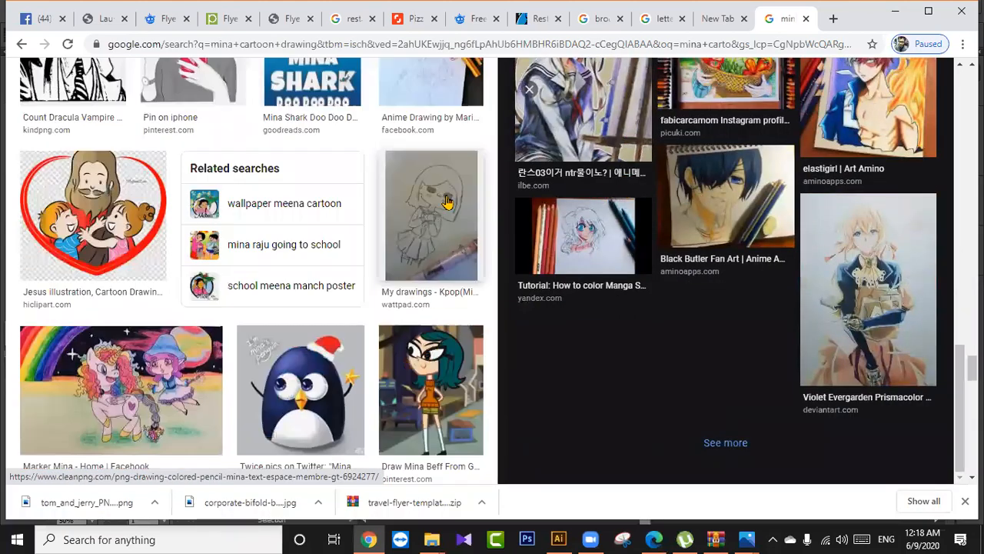
Browse further results, preview the MangaJam drawing of Mina Ashido in school uniform, and look over its related images.
{"action": "scroll", "coordinate": [438, 205], "scroll_direction": "down", "scroll_amount": 10}
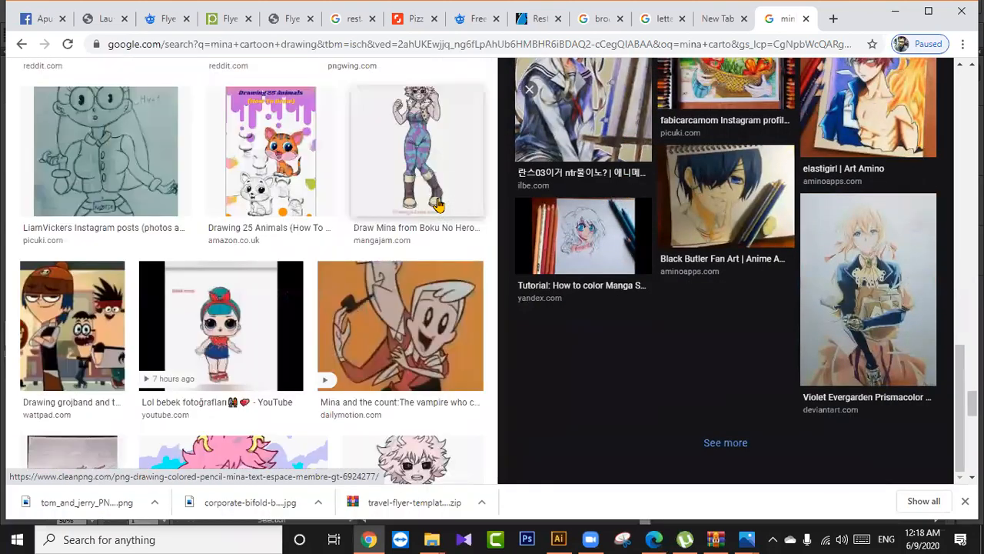
{"action": "scroll", "coordinate": [438, 204], "scroll_direction": "down", "scroll_amount": 4}
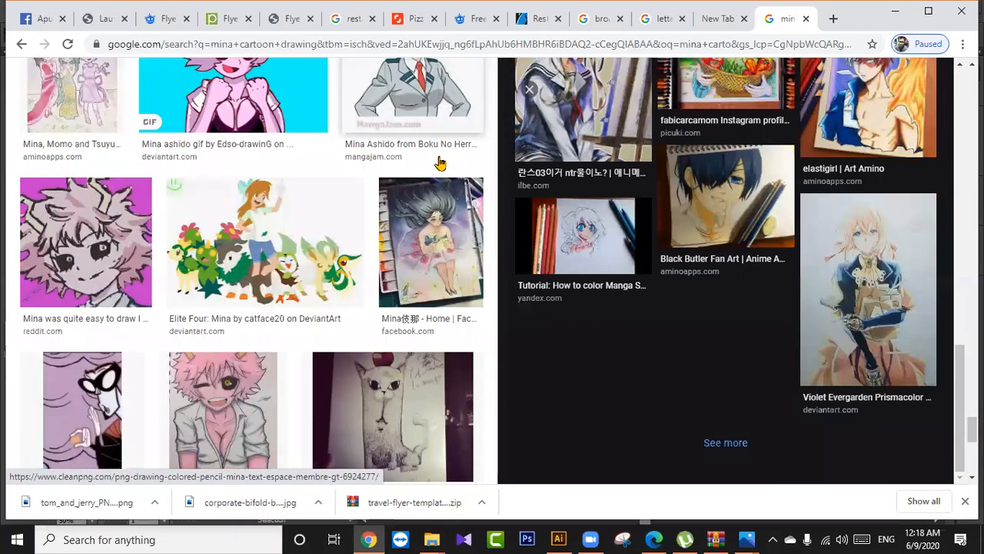
{"action": "scroll", "coordinate": [439, 163], "scroll_direction": "up", "scroll_amount": 2}
{"action": "left_click", "coordinate": [434, 200]}
{"action": "scroll", "coordinate": [746, 249], "scroll_direction": "down", "scroll_amount": 5}
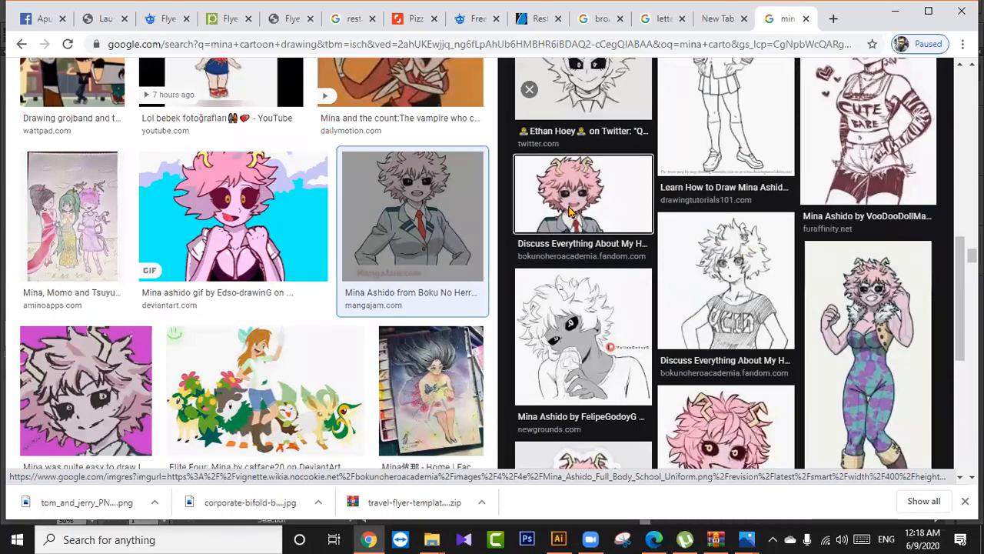
Preview the related My Hero Academia Wiki picture of Mina Ashido and examine its related images.
{"action": "left_click", "coordinate": [570, 212]}
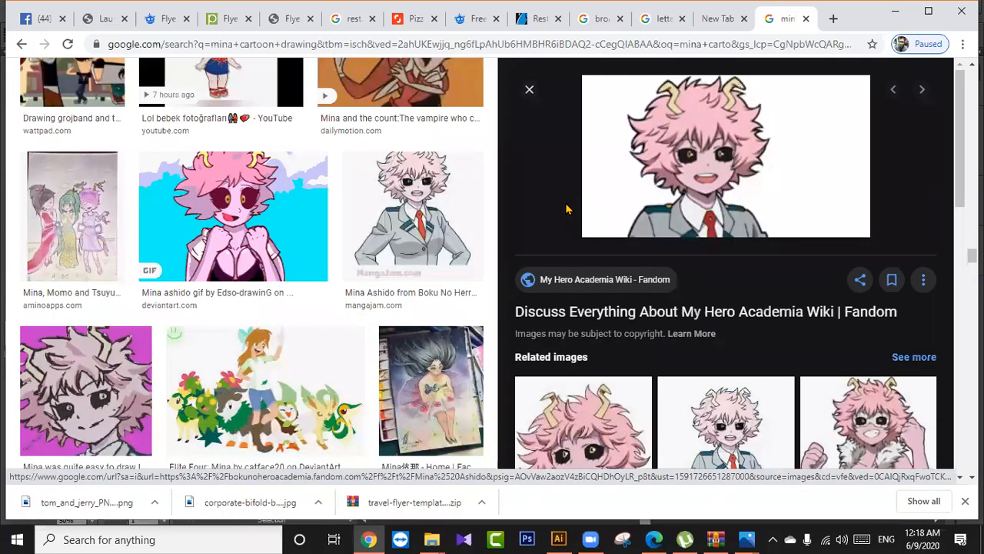
{"action": "scroll", "coordinate": [740, 250], "scroll_direction": "down", "scroll_amount": 3}
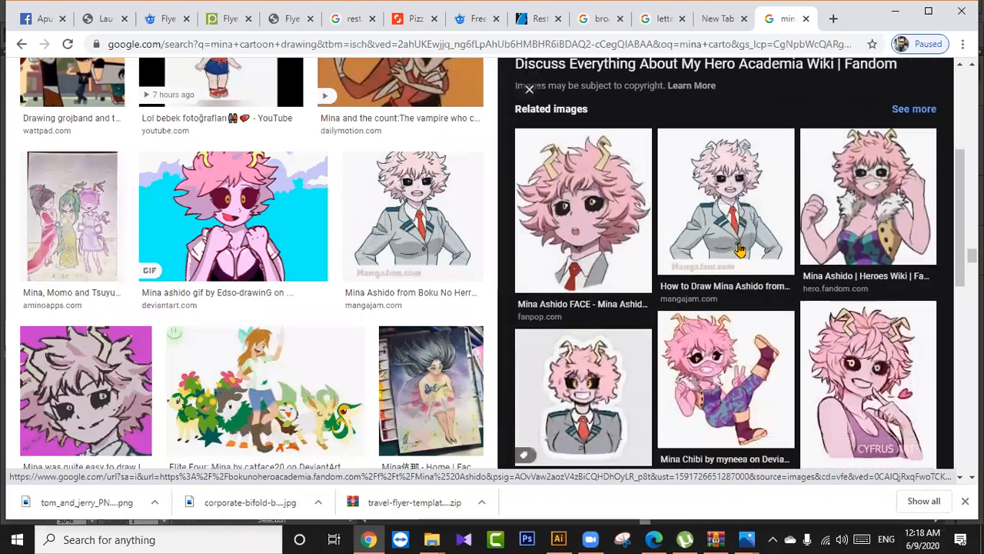
{"action": "scroll", "coordinate": [739, 250], "scroll_direction": "down", "scroll_amount": 3}
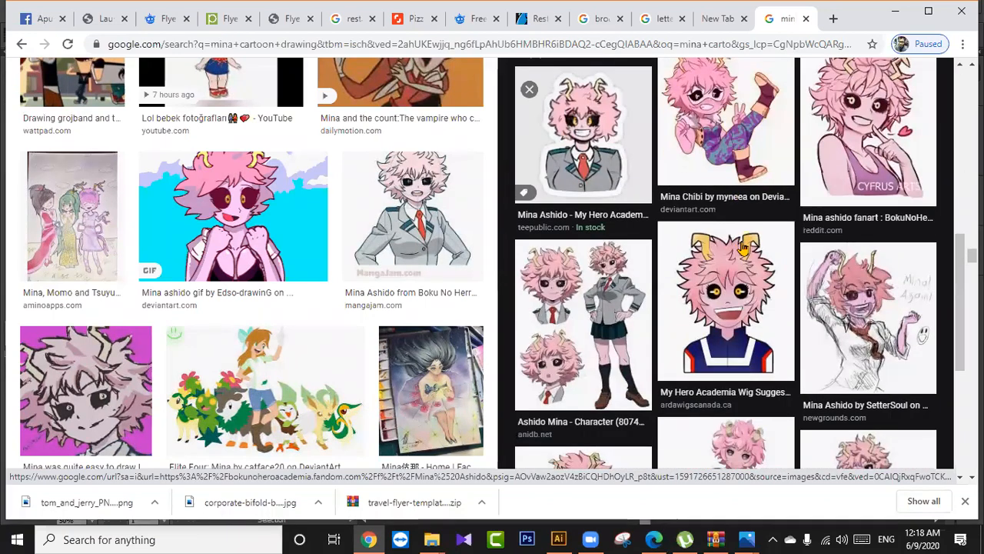
{"action": "scroll", "coordinate": [744, 247], "scroll_direction": "down", "scroll_amount": 2}
Preview the Arda Wigs Canada illustration of the pink-haired character with yellow horns and look through its related images.
{"action": "left_click", "coordinate": [739, 202]}
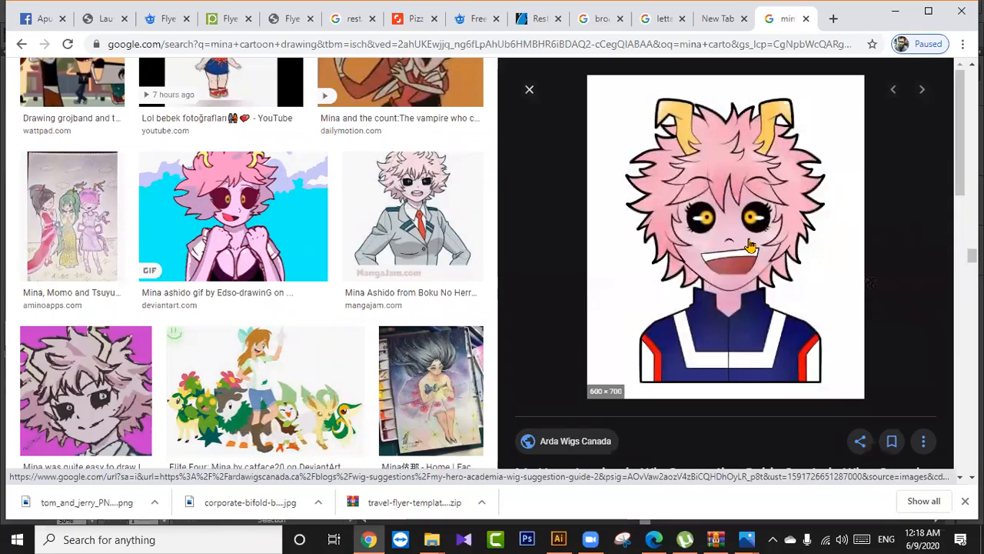
{"action": "scroll", "coordinate": [750, 246], "scroll_direction": "down", "scroll_amount": 10}
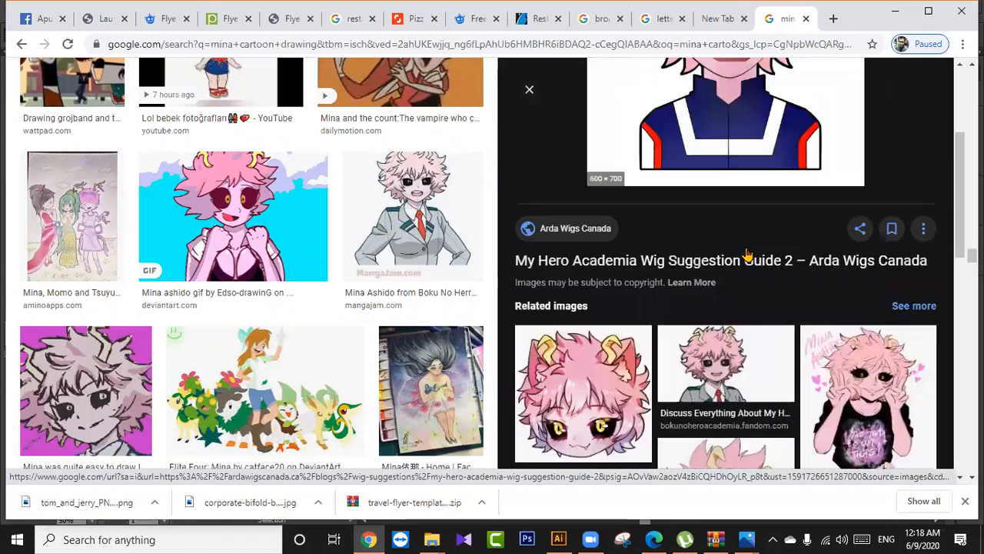
{"action": "scroll", "coordinate": [746, 254], "scroll_direction": "down", "scroll_amount": 4}
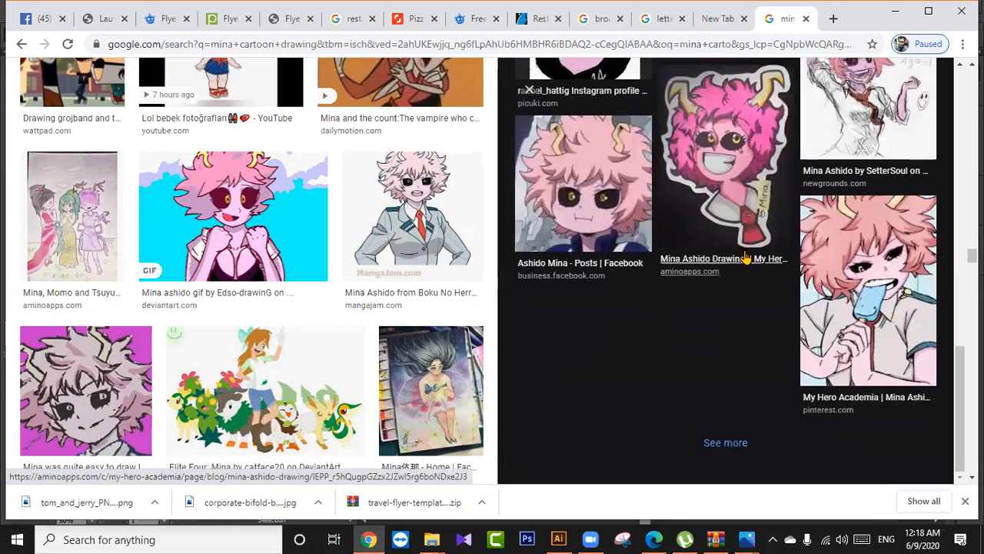
{"action": "scroll", "coordinate": [369, 233], "scroll_direction": "down", "scroll_amount": 2}
Browse further down the results, preview the Twitter "Drawing of Yuri" picture, and look through its related images.
{"action": "scroll", "coordinate": [369, 233], "scroll_direction": "down", "scroll_amount": 5}
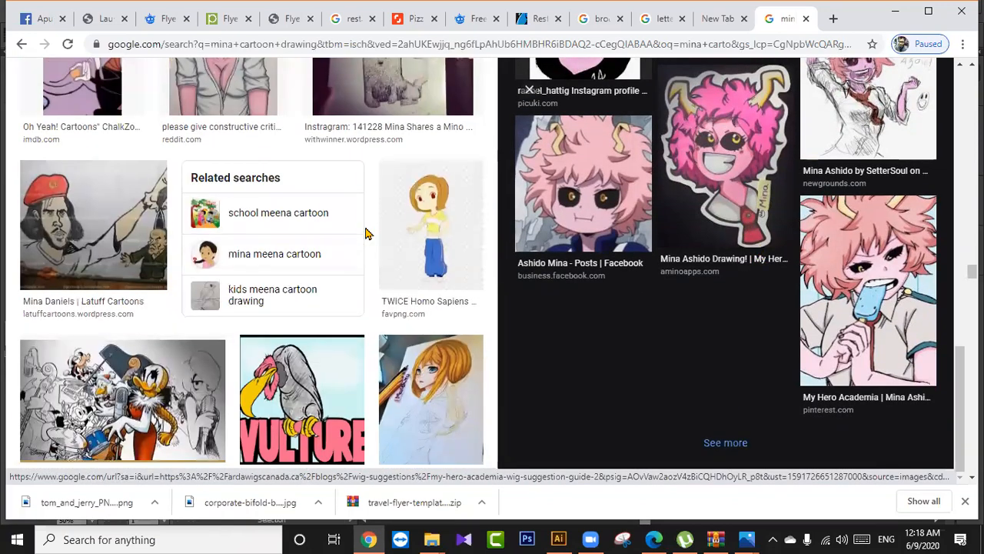
{"action": "scroll", "coordinate": [366, 233], "scroll_direction": "down", "scroll_amount": 10}
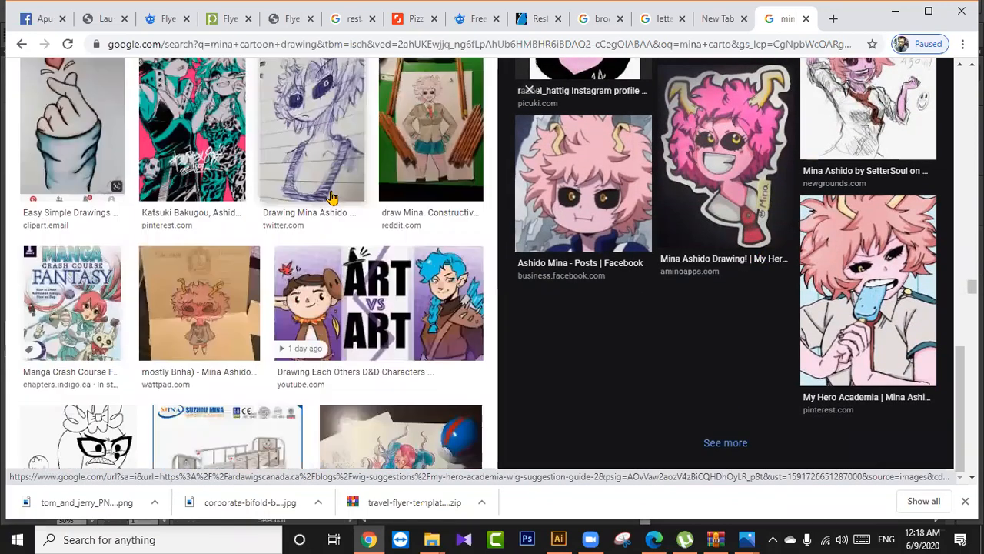
{"action": "scroll", "coordinate": [331, 199], "scroll_direction": "down", "scroll_amount": 10}
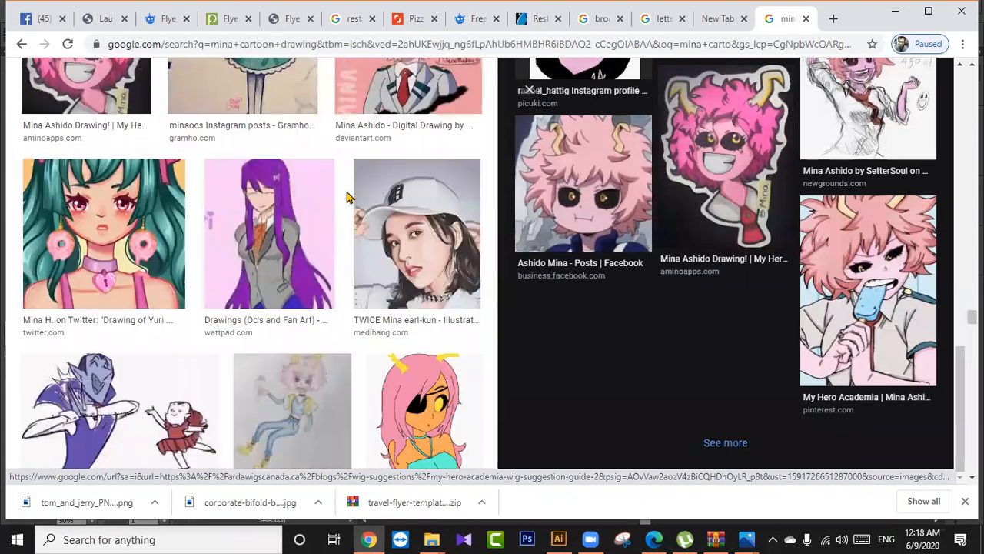
{"action": "left_click", "coordinate": [175, 229]}
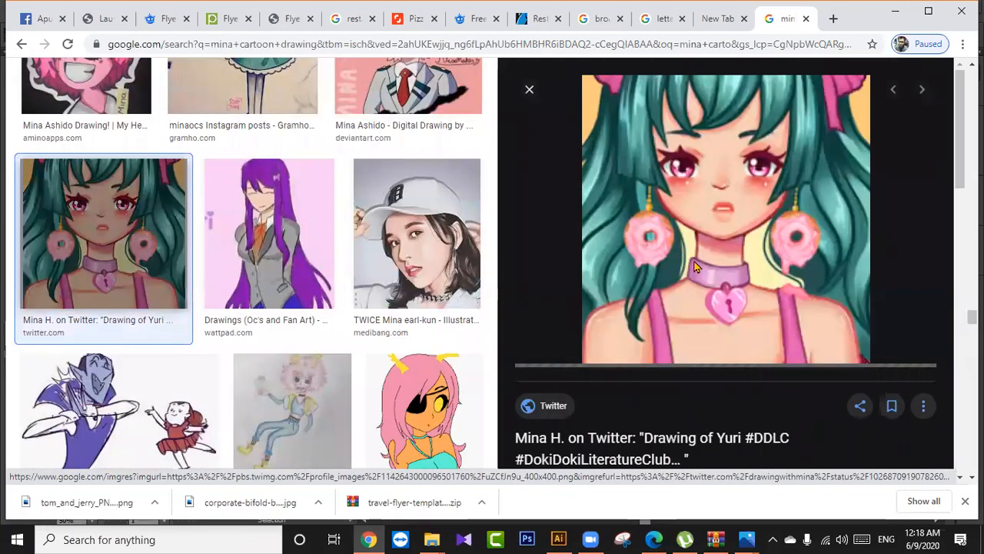
{"action": "scroll", "coordinate": [692, 268], "scroll_direction": "down", "scroll_amount": 10}
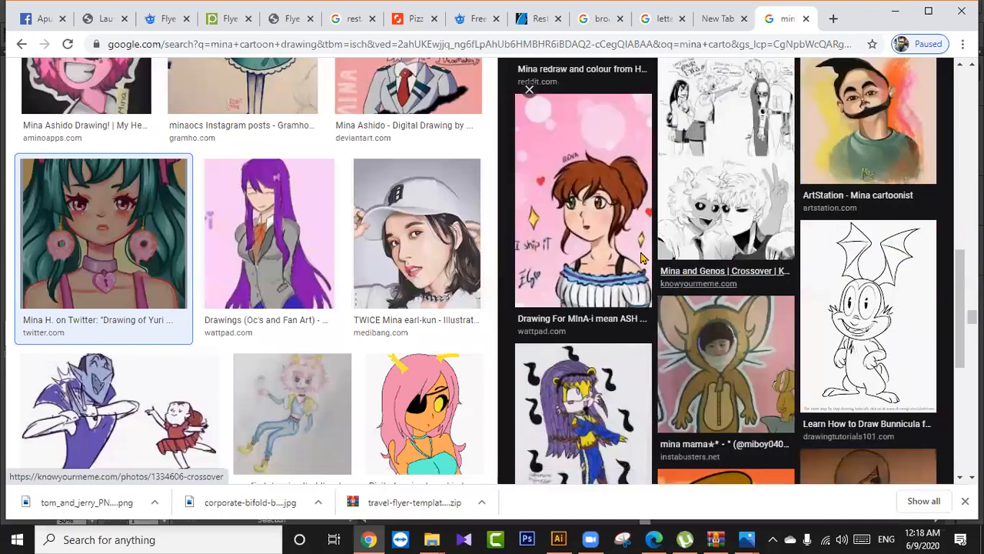
{"action": "scroll", "coordinate": [569, 224], "scroll_direction": "down", "scroll_amount": 5}
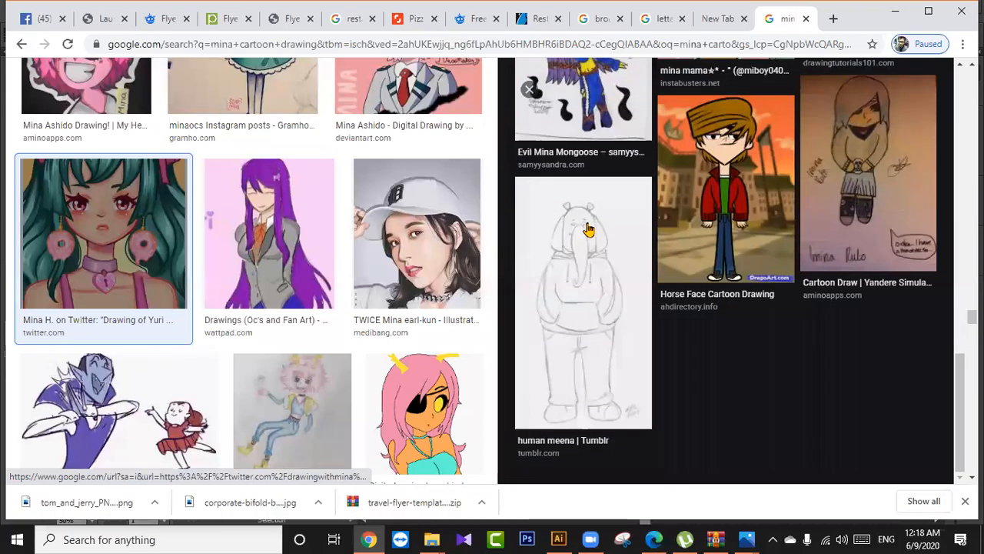
{"action": "scroll", "coordinate": [398, 286], "scroll_direction": "down", "scroll_amount": 3}
Continue through the results, preview the Wattpad drawing of the brown-haired girl on pink, and examine its related images.
{"action": "scroll", "coordinate": [398, 286], "scroll_direction": "down", "scroll_amount": 3}
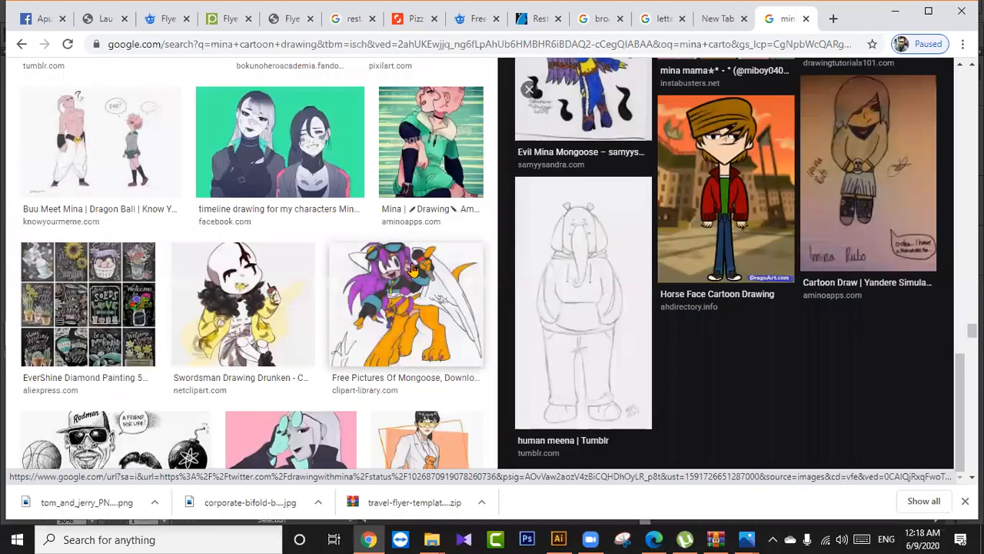
{"action": "scroll", "coordinate": [413, 268], "scroll_direction": "down", "scroll_amount": 9}
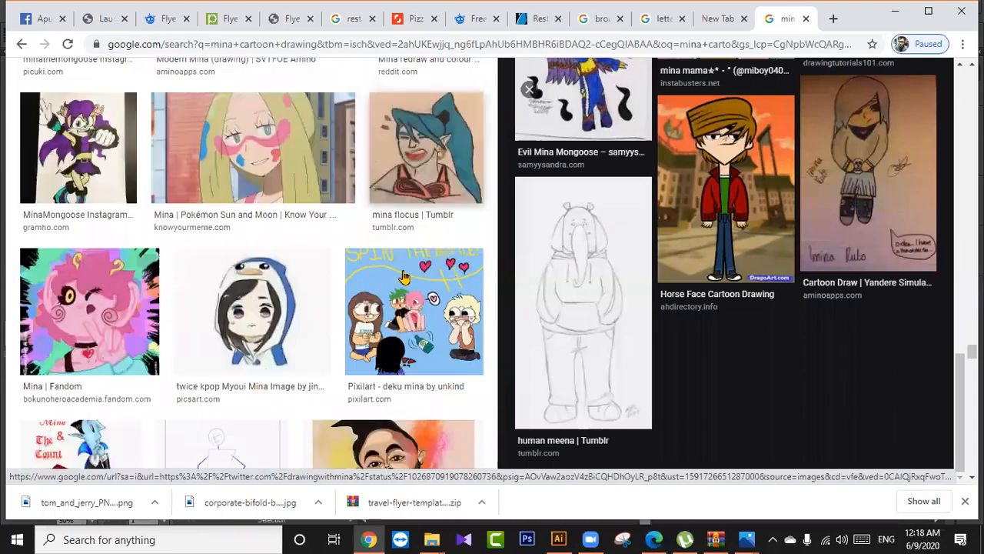
{"action": "scroll", "coordinate": [403, 277], "scroll_direction": "down", "scroll_amount": 1}
{"action": "scroll", "coordinate": [385, 278], "scroll_direction": "down", "scroll_amount": 3}
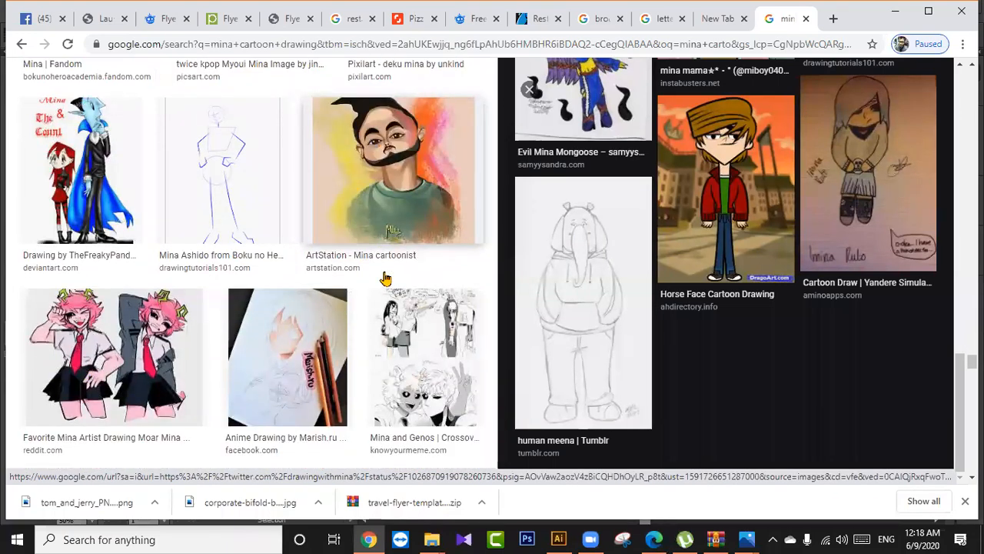
{"action": "scroll", "coordinate": [385, 278], "scroll_direction": "down", "scroll_amount": 5}
{"action": "left_click", "coordinate": [453, 244]}
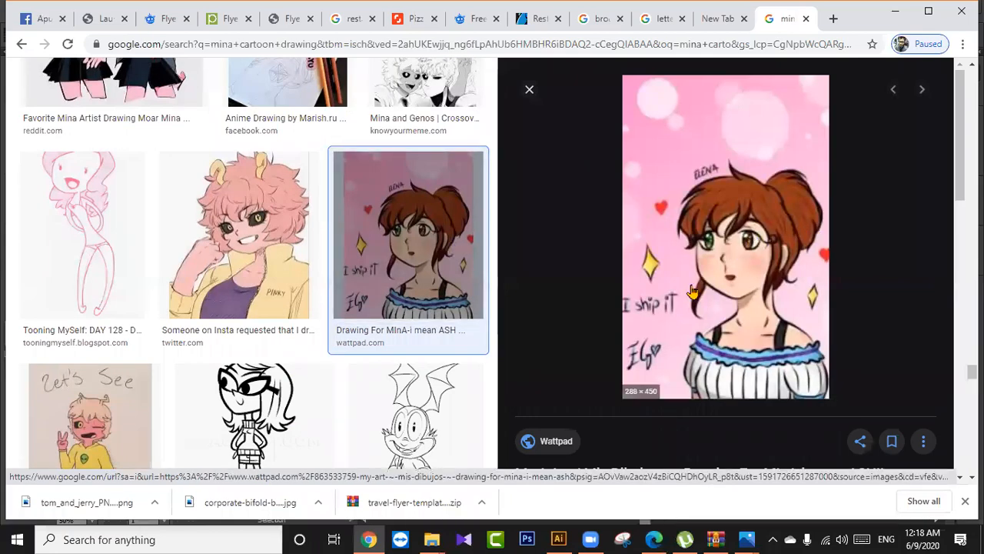
{"action": "scroll", "coordinate": [813, 245], "scroll_direction": "down", "scroll_amount": 10}
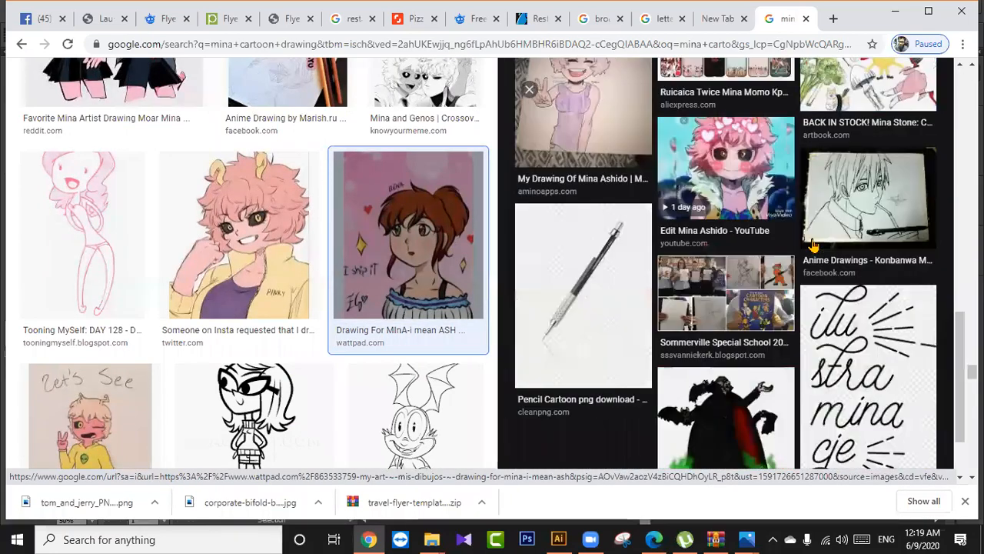
Replace the image search query with "best cartoon for leady" and run the search.
{"action": "left_click_drag", "start_coordinate": [972, 372], "coordinate": [936, 72]}
{"action": "left_click_drag", "start_coordinate": [307, 88], "coordinate": [18, 80]}
{"action": "type", "text": "v"}
{"action": "key", "text": "BackSpace"}
{"action": "type", "text": "best "}
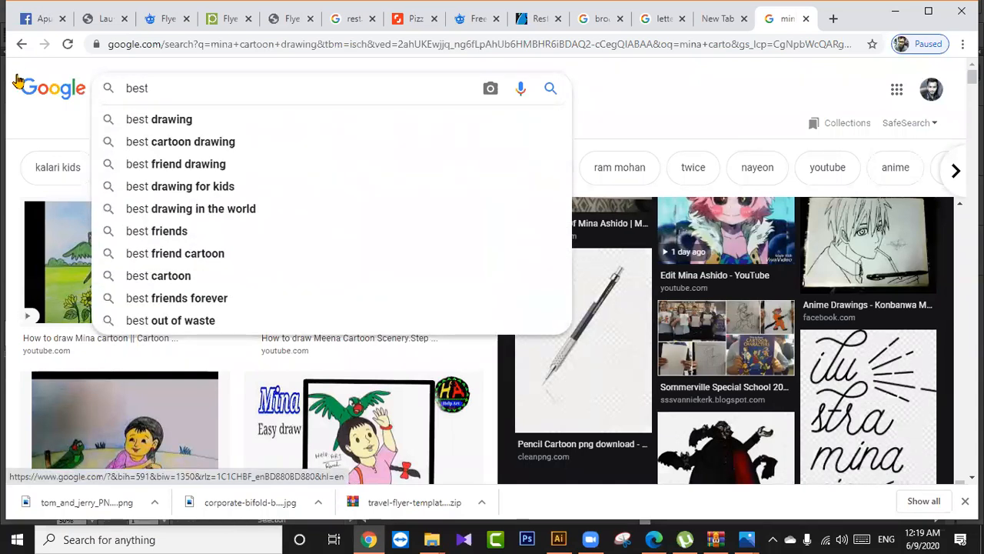
{"action": "type", "text": "cart"}
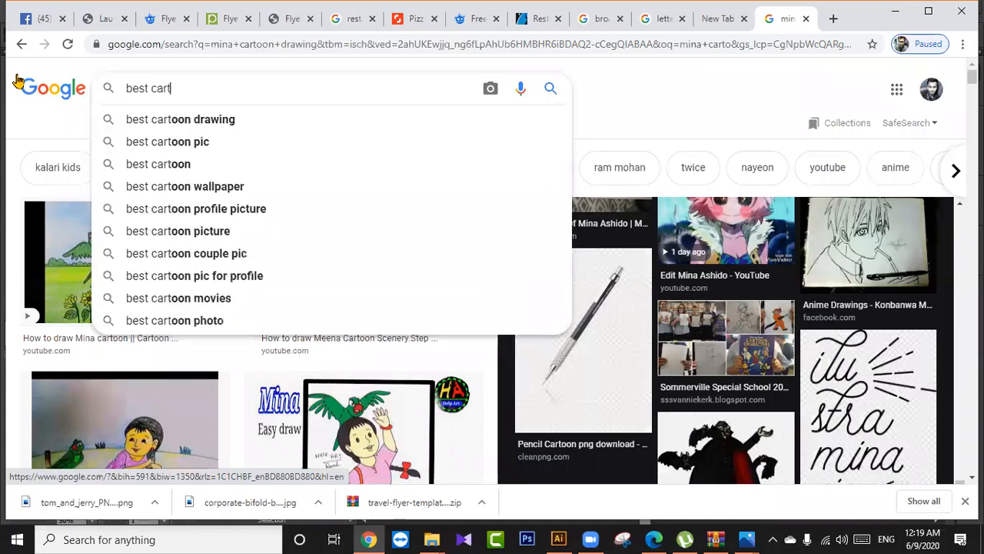
{"action": "type", "text": "oon for "}
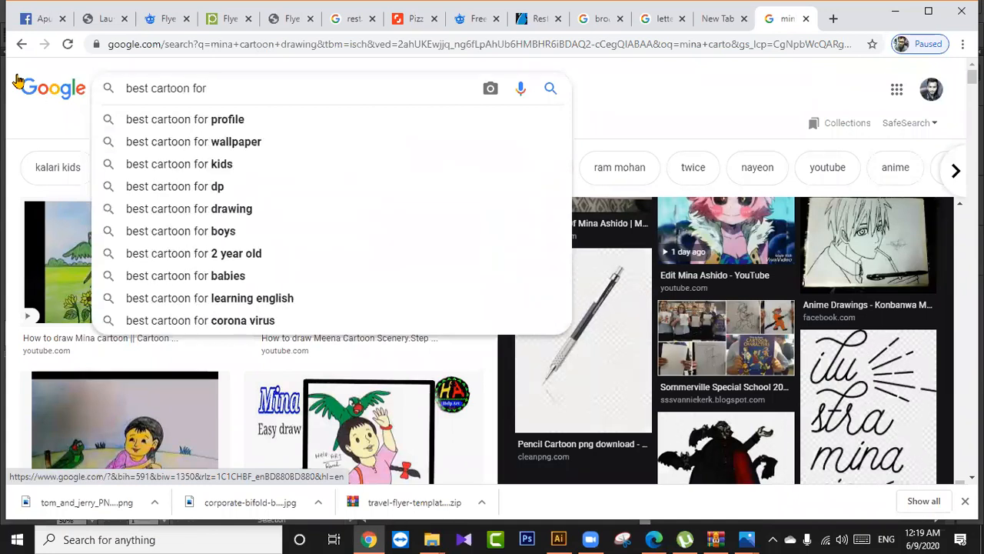
{"action": "type", "text": "l"}
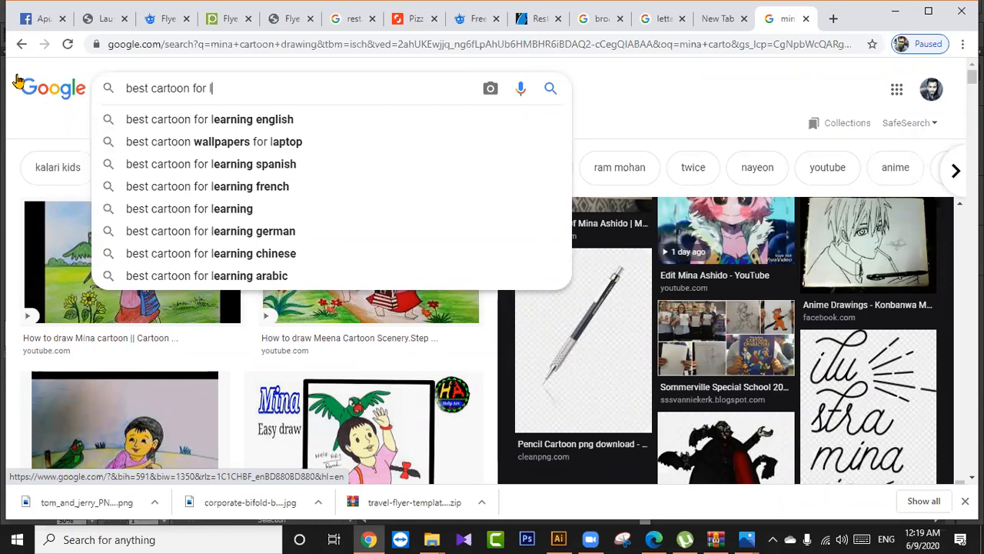
{"action": "type", "text": "l"}
{"action": "key", "text": "BackSpace"}
{"action": "type", "text": "dy"}
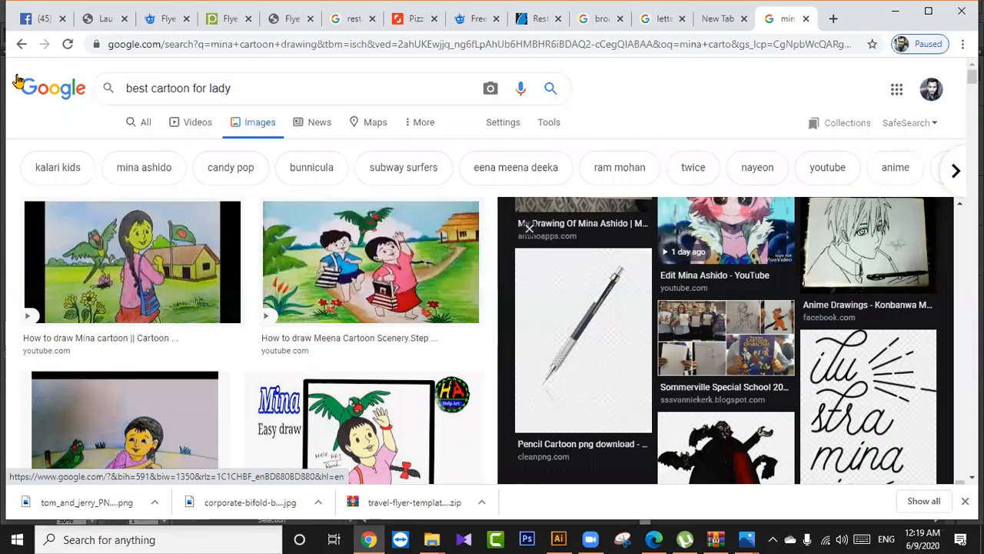
{"action": "key", "text": "BackSpace"}
{"action": "key", "text": "BackSpace"}
{"action": "key", "text": "BackSpace"}
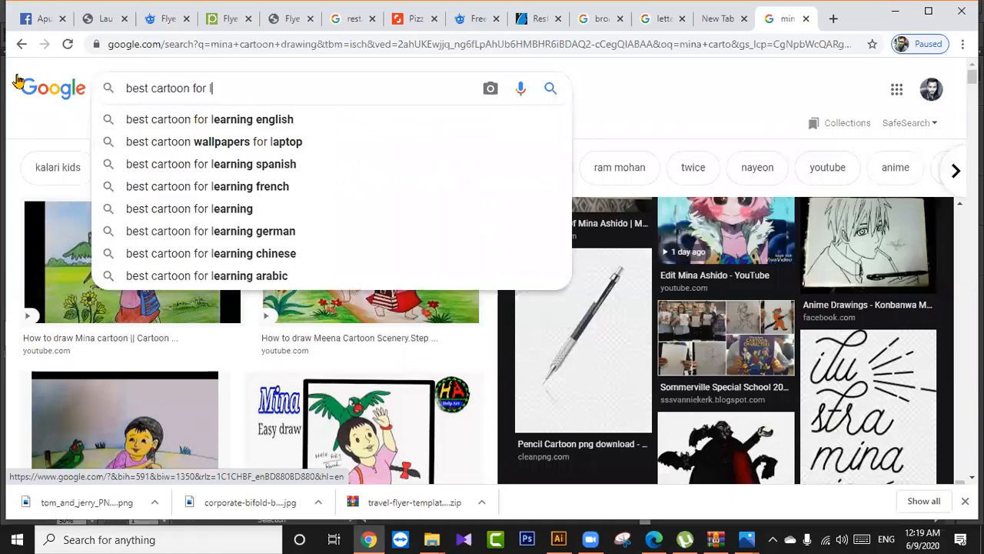
{"action": "type", "text": "eady"}
{"action": "key", "text": "Return"}
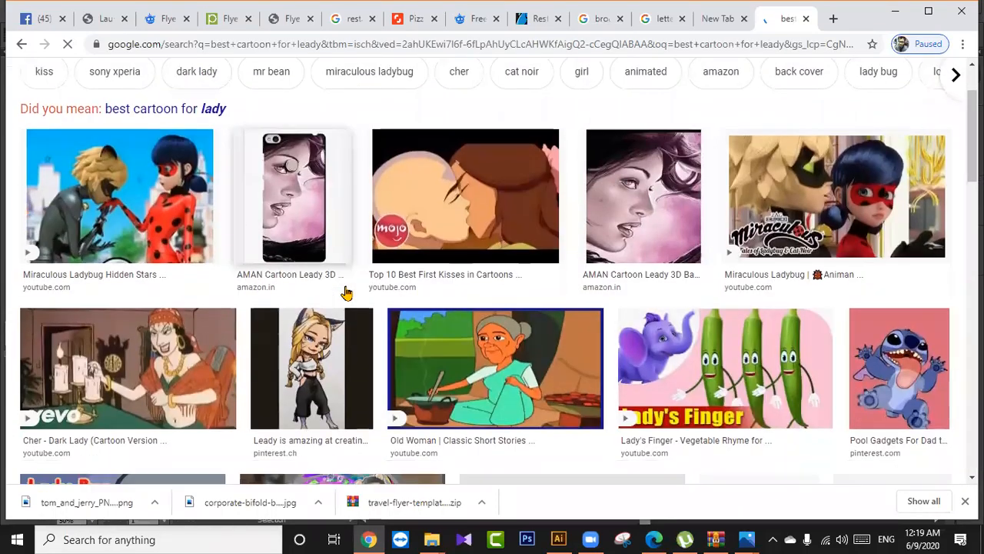
Browse the "best cartoon for leady" results and preview the 123RF pop-art girl cartoon along with its related images.
{"action": "scroll", "coordinate": [346, 290], "scroll_direction": "down", "scroll_amount": 4}
{"action": "scroll", "coordinate": [326, 285], "scroll_direction": "down", "scroll_amount": 5}
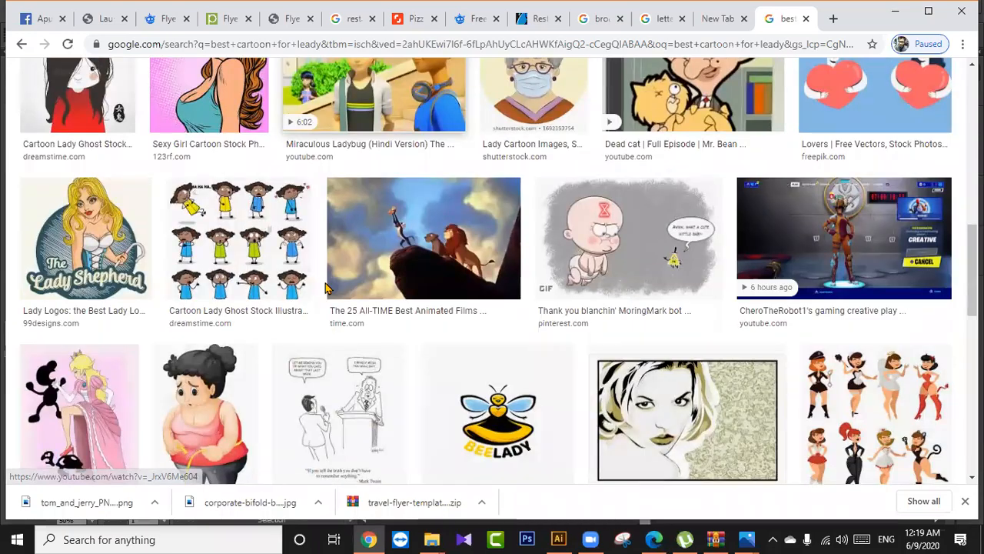
{"action": "scroll", "coordinate": [383, 318], "scroll_direction": "up", "scroll_amount": 4}
{"action": "left_click", "coordinate": [246, 263]}
{"action": "scroll", "coordinate": [633, 341], "scroll_direction": "down", "scroll_amount": 10}
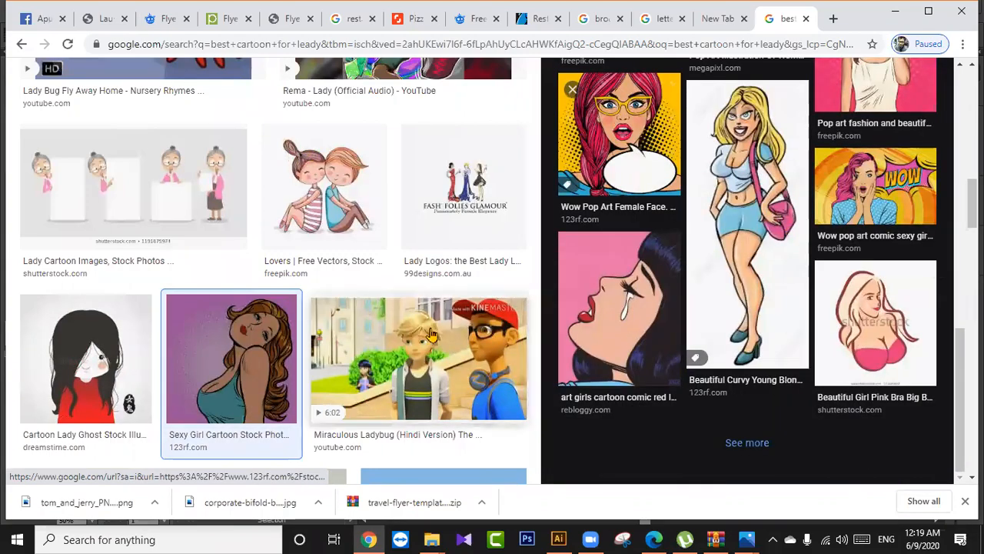
{"action": "scroll", "coordinate": [708, 232], "scroll_direction": "up", "scroll_amount": 5}
{"action": "scroll", "coordinate": [713, 283], "scroll_direction": "up", "scroll_amount": 15}
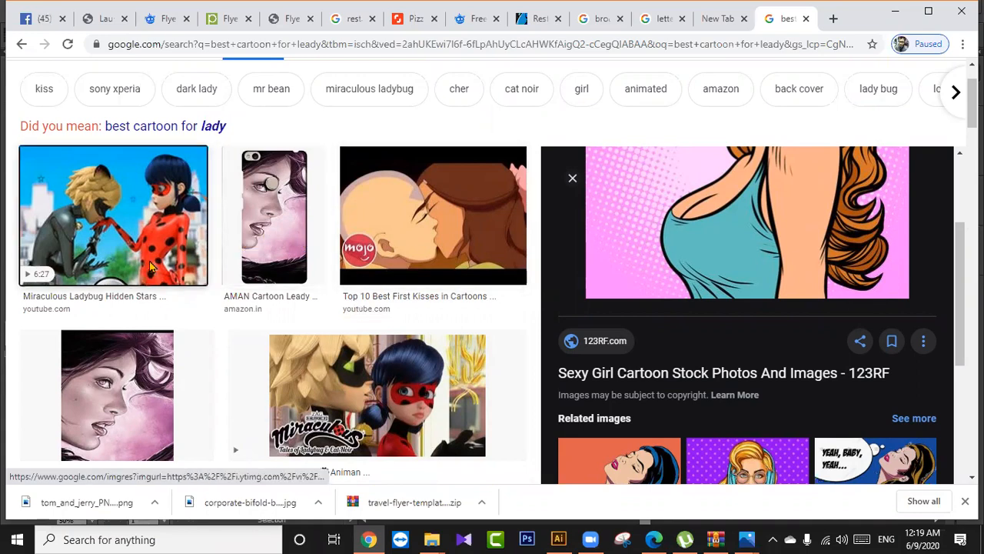
Preview the YouTube Miraculous Ladybug picture and browse further down the "best cartoon for leady" image results.
{"action": "left_click", "coordinate": [169, 246]}
{"action": "scroll", "coordinate": [198, 308], "scroll_direction": "down", "scroll_amount": 5}
{"action": "scroll", "coordinate": [251, 311], "scroll_direction": "down", "scroll_amount": 9}
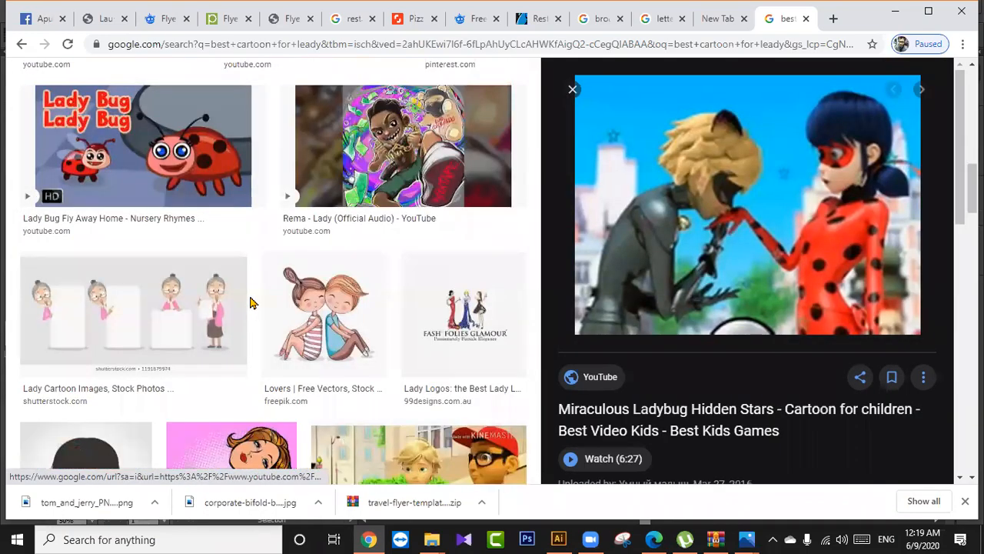
{"action": "scroll", "coordinate": [337, 275], "scroll_direction": "down", "scroll_amount": 3}
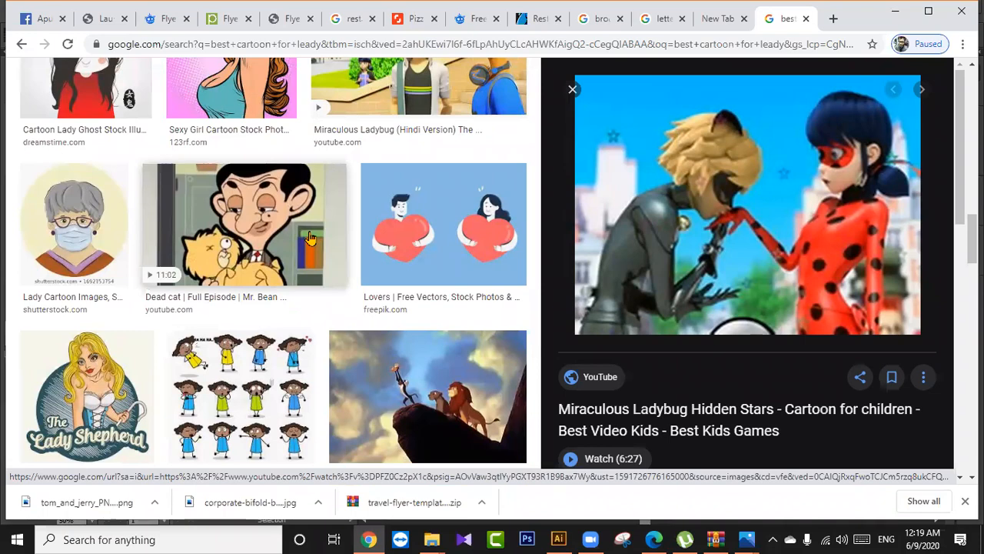
{"action": "scroll", "coordinate": [369, 254], "scroll_direction": "down", "scroll_amount": 10}
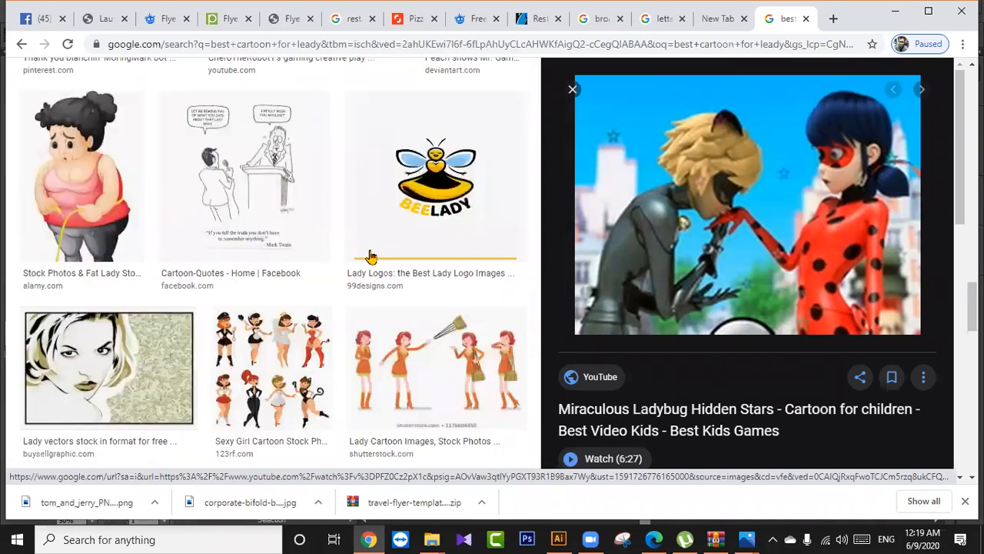
{"action": "scroll", "coordinate": [371, 256], "scroll_direction": "down", "scroll_amount": 9}
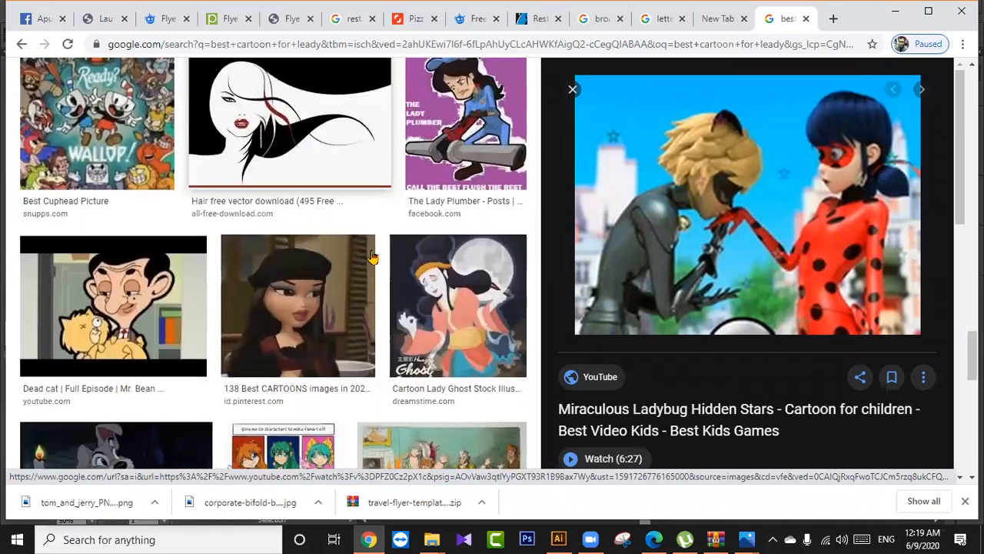
{"action": "scroll", "coordinate": [371, 256], "scroll_direction": "down", "scroll_amount": 2}
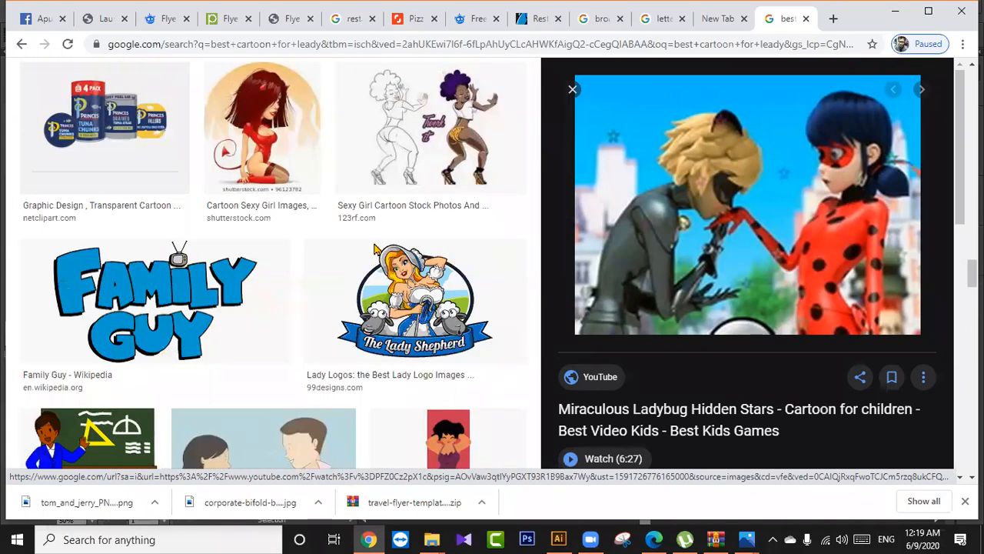
{"action": "scroll", "coordinate": [376, 252], "scroll_direction": "down", "scroll_amount": 6}
{"action": "scroll", "coordinate": [376, 256], "scroll_direction": "down", "scroll_amount": 6}
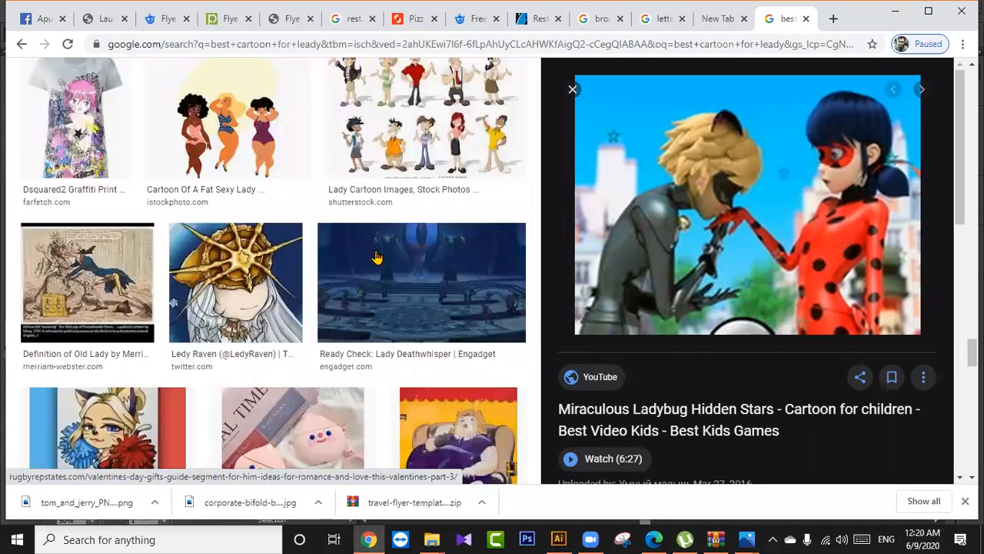
{"action": "scroll", "coordinate": [376, 256], "scroll_direction": "down", "scroll_amount": 10}
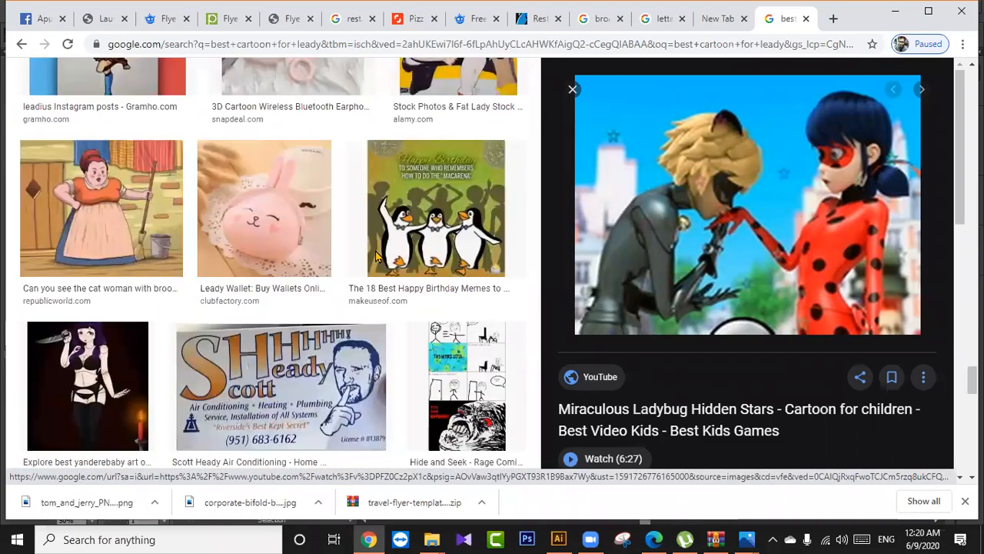
{"action": "scroll", "coordinate": [376, 256], "scroll_direction": "down", "scroll_amount": 1}
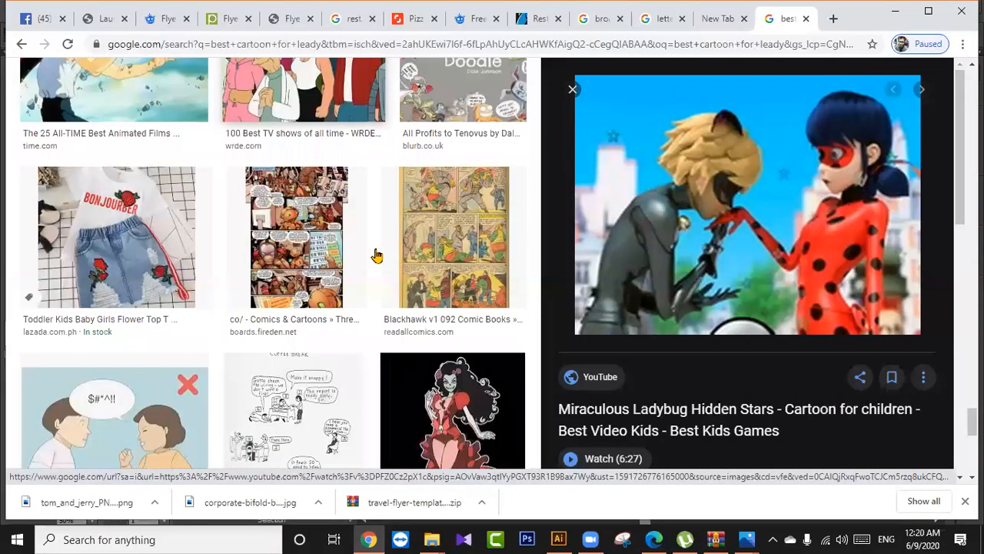
{"action": "scroll", "coordinate": [376, 253], "scroll_direction": "down", "scroll_amount": 12}
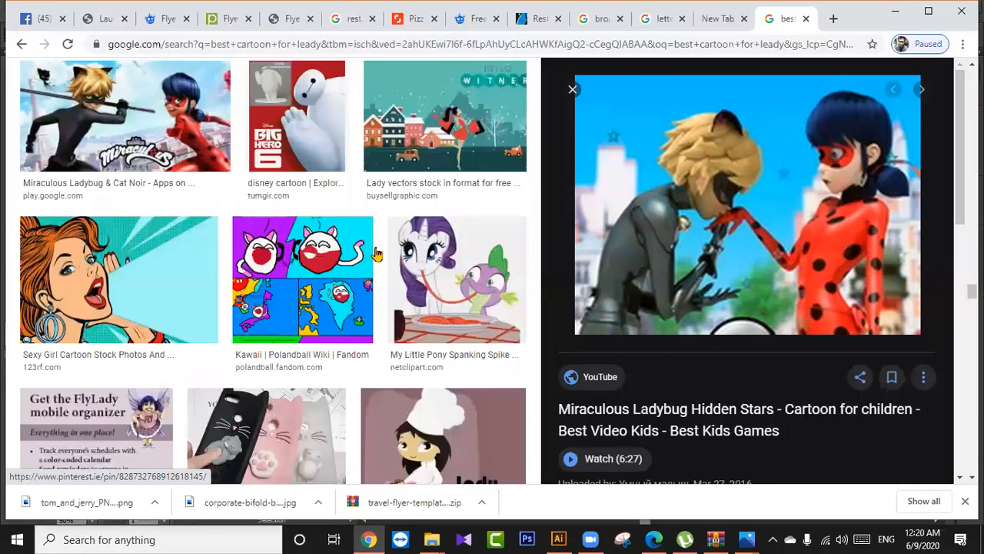
Preview the 123RF pop-art picture of the shouting red-haired woman and look through its related images.
{"action": "left_click", "coordinate": [139, 281]}
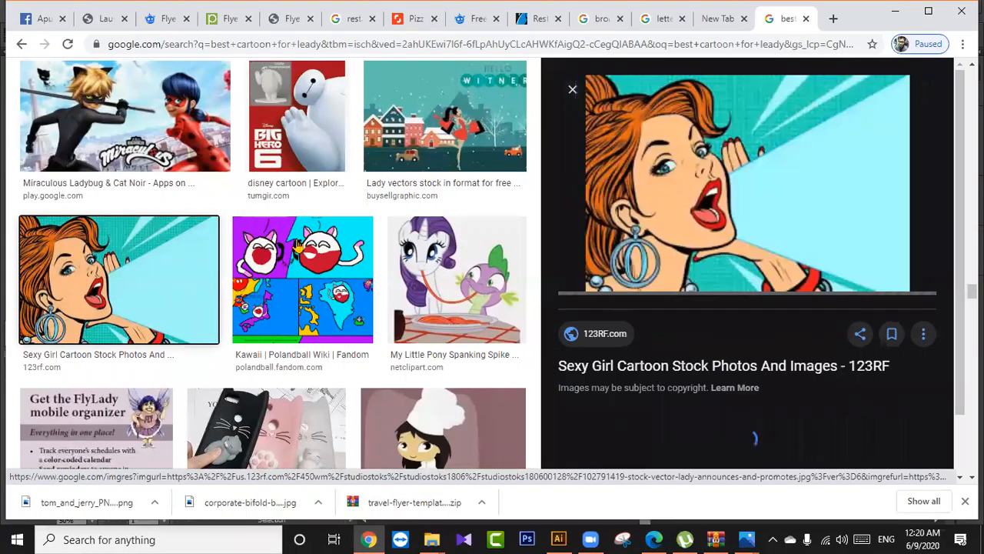
{"action": "scroll", "coordinate": [733, 270], "scroll_direction": "down", "scroll_amount": 4}
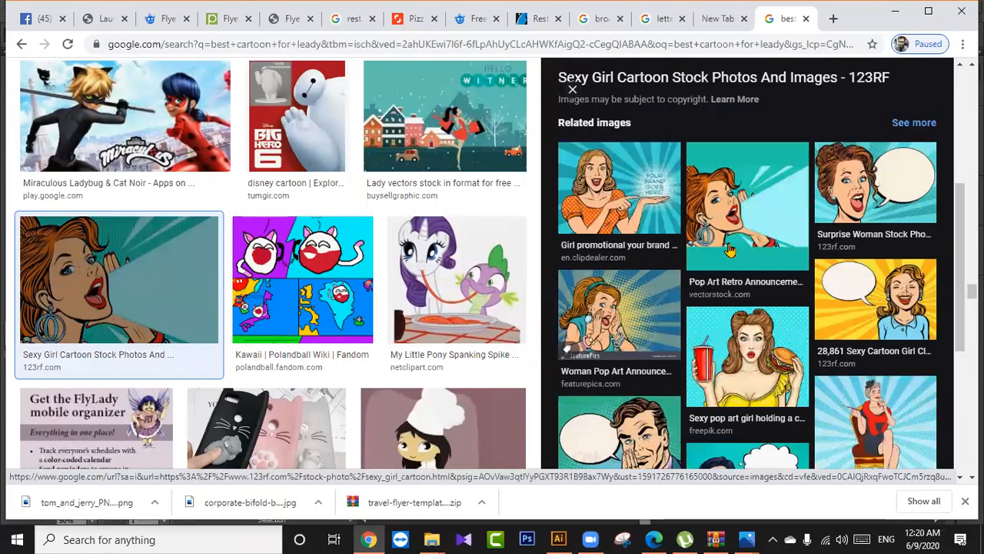
{"action": "scroll", "coordinate": [730, 250], "scroll_direction": "down", "scroll_amount": 3}
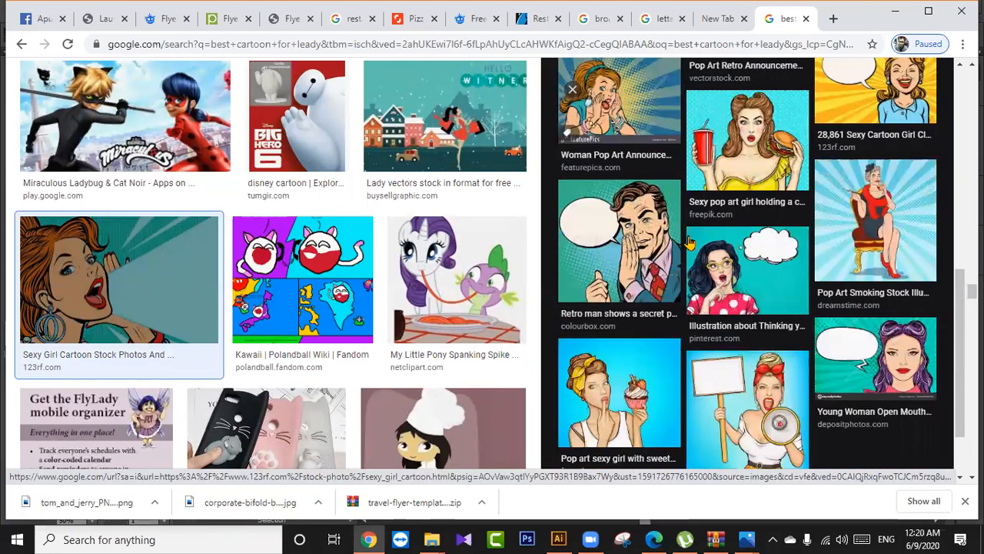
{"action": "scroll", "coordinate": [690, 243], "scroll_direction": "down", "scroll_amount": 2}
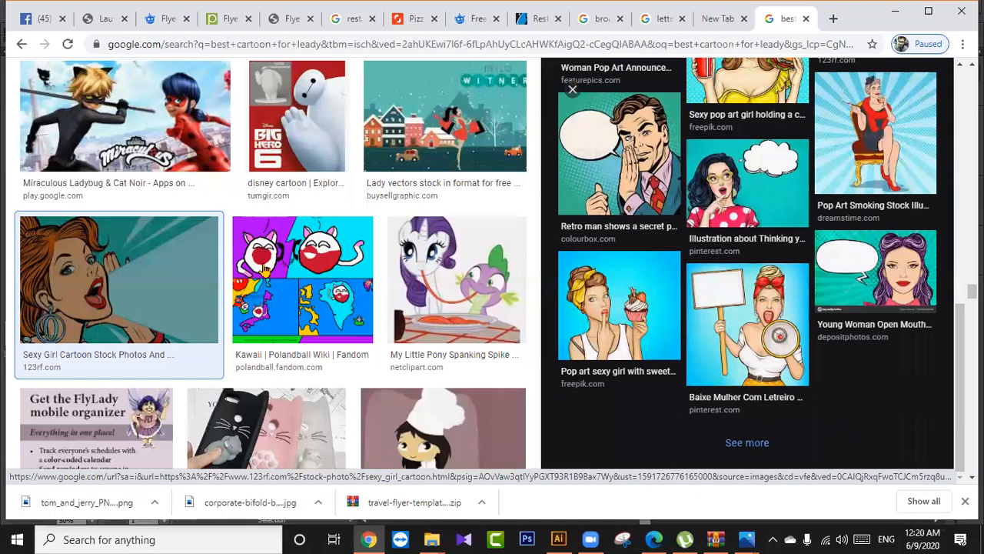
Continue down the results, preview the 99designs "Soft Serve" lady logo, and examine its related images.
{"action": "scroll", "coordinate": [263, 267], "scroll_direction": "down", "scroll_amount": 5}
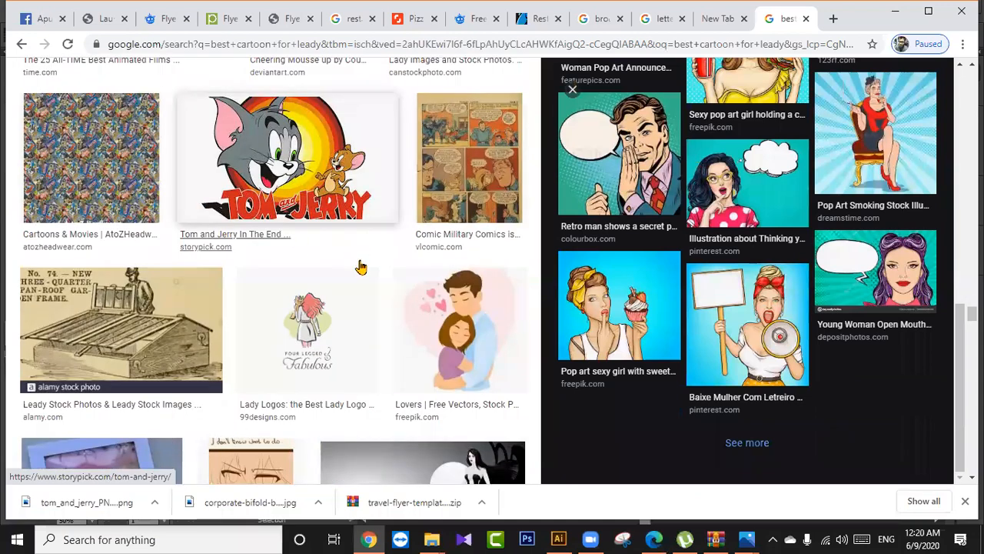
{"action": "scroll", "coordinate": [361, 267], "scroll_direction": "down", "scroll_amount": 10}
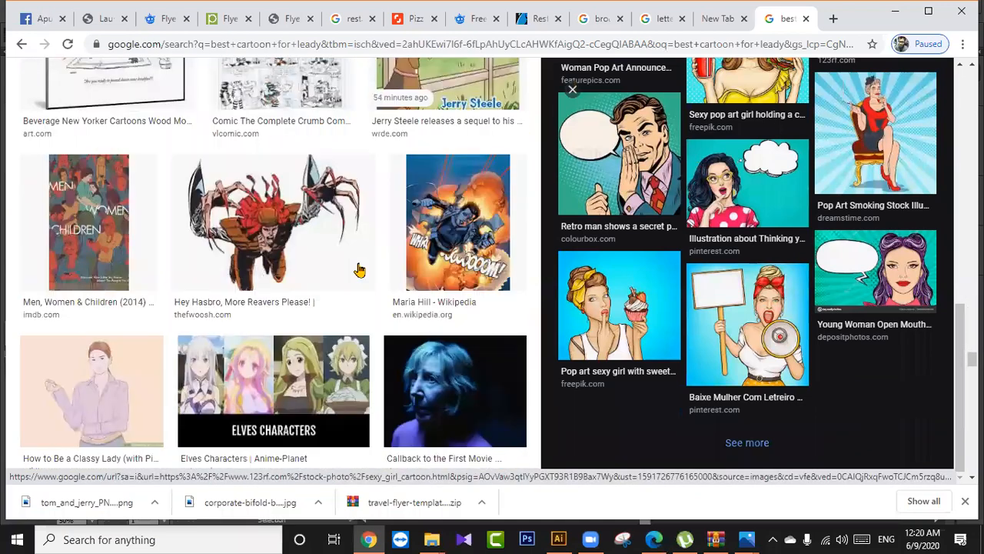
{"action": "scroll", "coordinate": [329, 280], "scroll_direction": "down", "scroll_amount": 5}
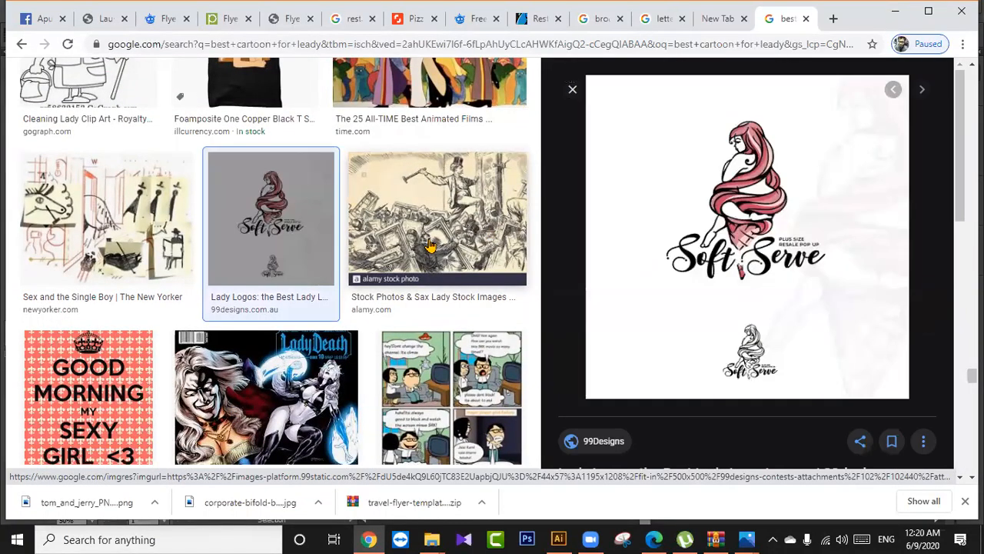
{"action": "scroll", "coordinate": [500, 261], "scroll_direction": "down", "scroll_amount": 5}
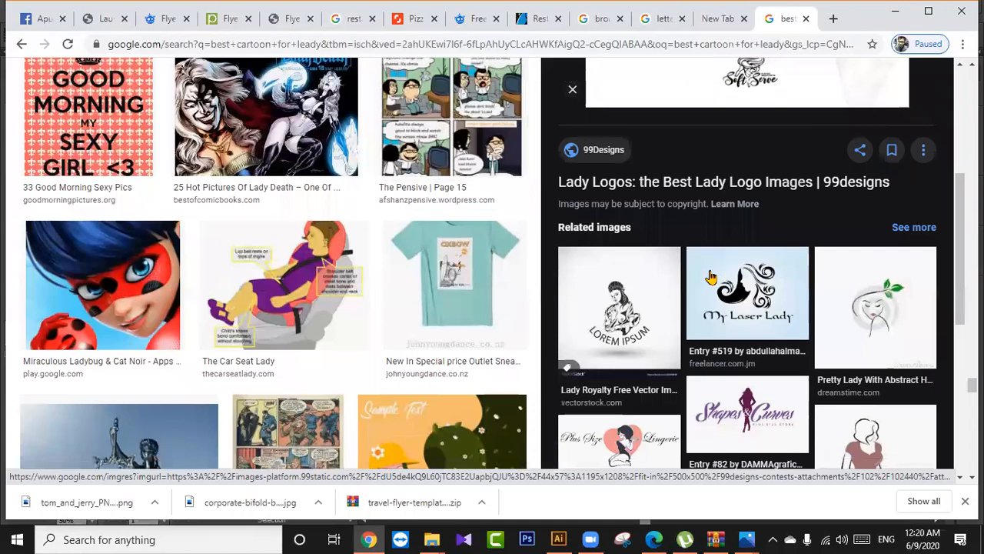
{"action": "scroll", "coordinate": [523, 277], "scroll_direction": "down", "scroll_amount": 4}
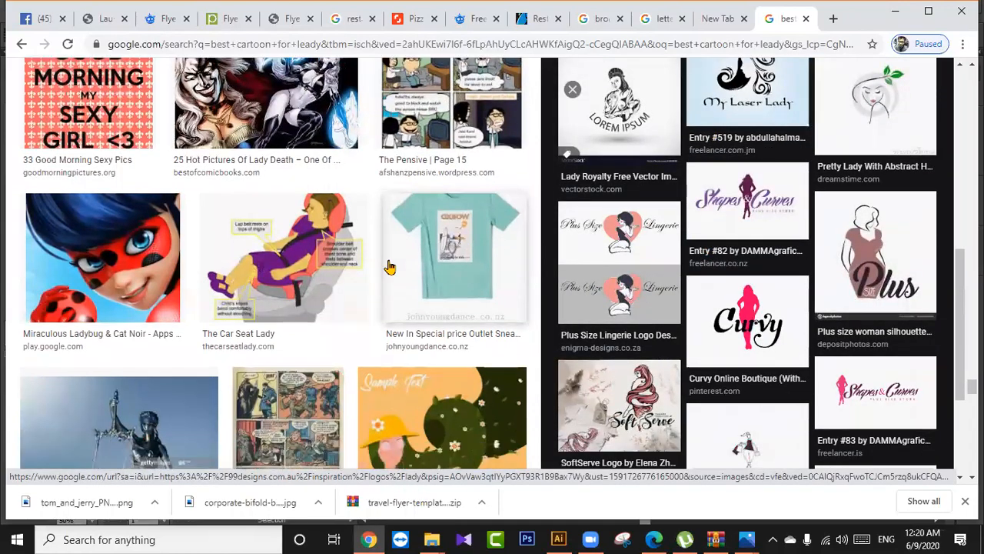
Browse past the lady logos and preview the Storypick picture of Tom and Jerry lying down at night.
{"action": "scroll", "coordinate": [387, 265], "scroll_direction": "down", "scroll_amount": 6}
{"action": "scroll", "coordinate": [388, 265], "scroll_direction": "down", "scroll_amount": 2}
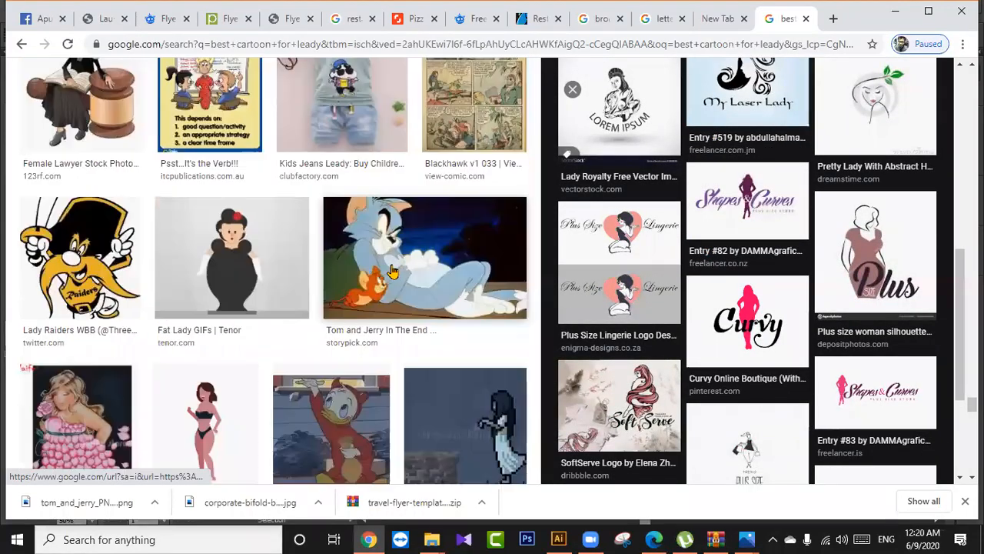
{"action": "left_click", "coordinate": [389, 265]}
Browse the remaining cartoon results for drawing references and check the related images of the Tom and Jerry preview.
{"action": "scroll", "coordinate": [216, 269], "scroll_direction": "down", "scroll_amount": 13}
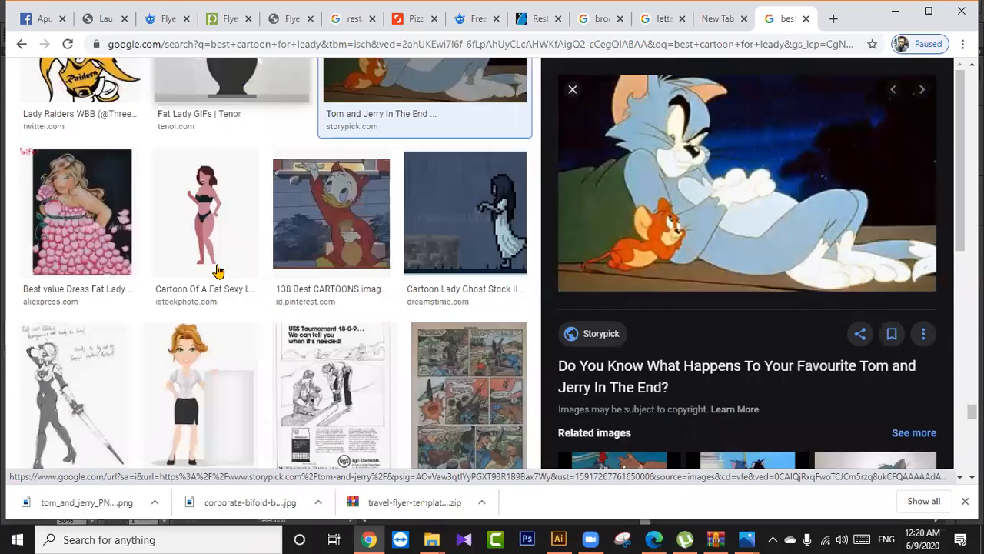
{"action": "scroll", "coordinate": [218, 272], "scroll_direction": "up", "scroll_amount": 3}
{"action": "scroll", "coordinate": [218, 272], "scroll_direction": "down", "scroll_amount": 12}
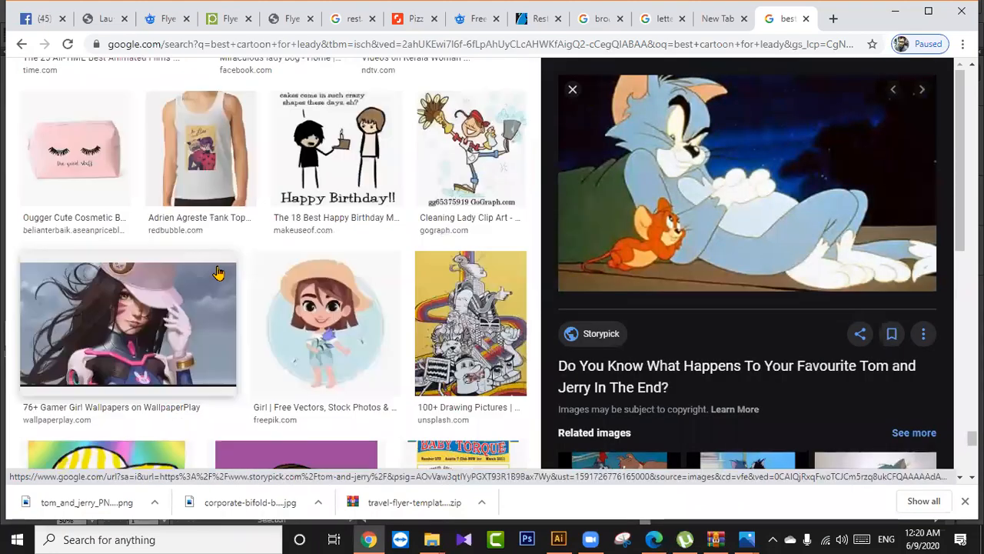
{"action": "scroll", "coordinate": [219, 272], "scroll_direction": "down", "scroll_amount": 7}
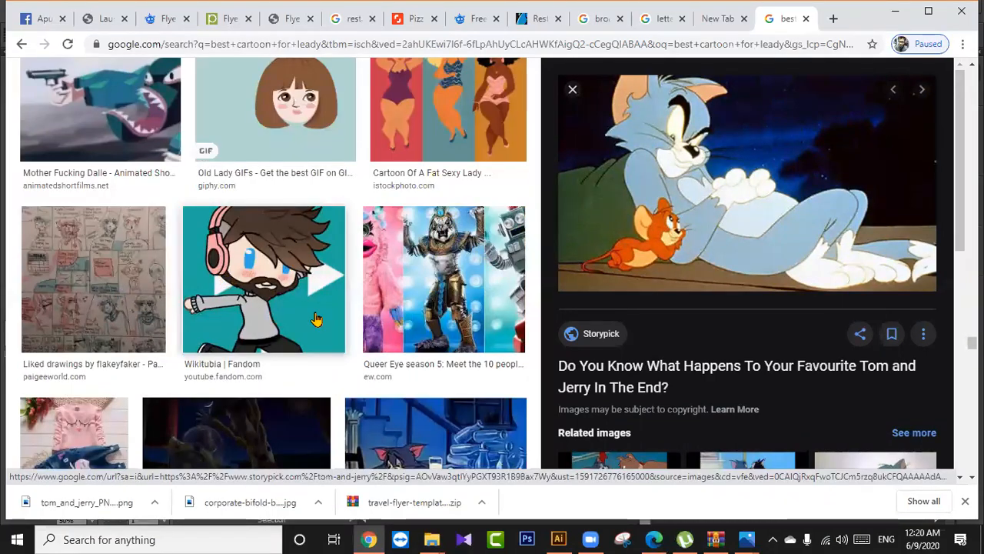
{"action": "scroll", "coordinate": [318, 319], "scroll_direction": "down", "scroll_amount": 3}
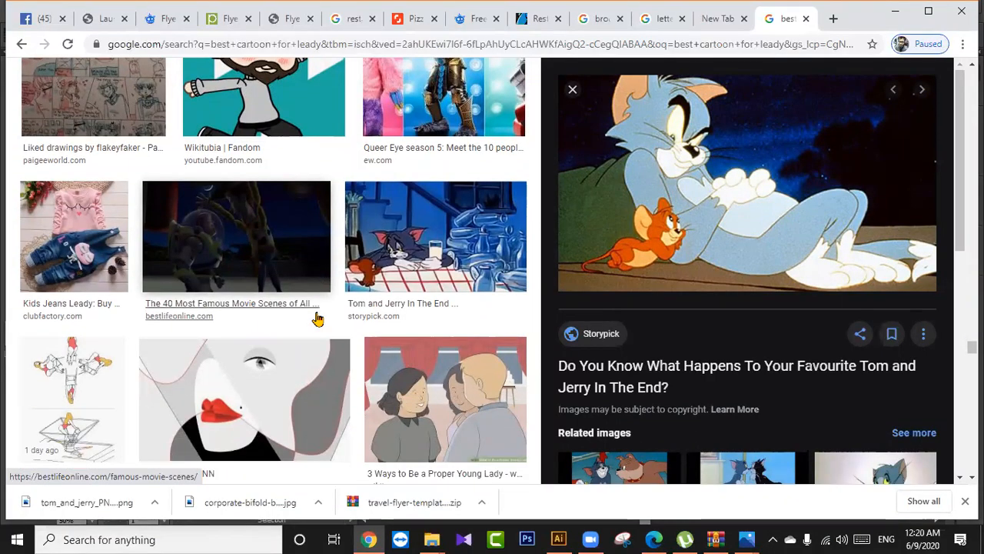
{"action": "scroll", "coordinate": [317, 319], "scroll_direction": "down", "scroll_amount": 6}
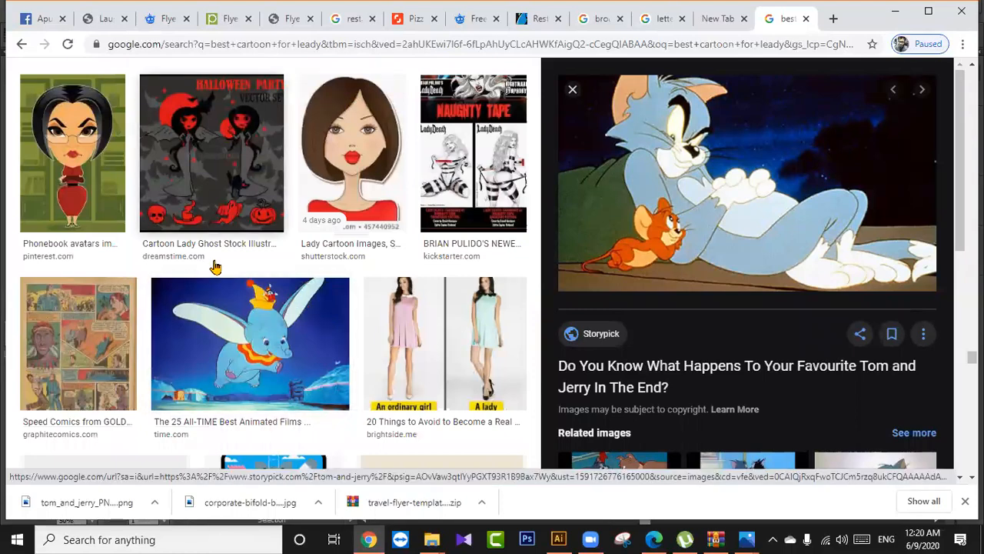
{"action": "scroll", "coordinate": [223, 261], "scroll_direction": "down", "scroll_amount": 4}
{"action": "scroll", "coordinate": [243, 248], "scroll_direction": "down", "scroll_amount": 1}
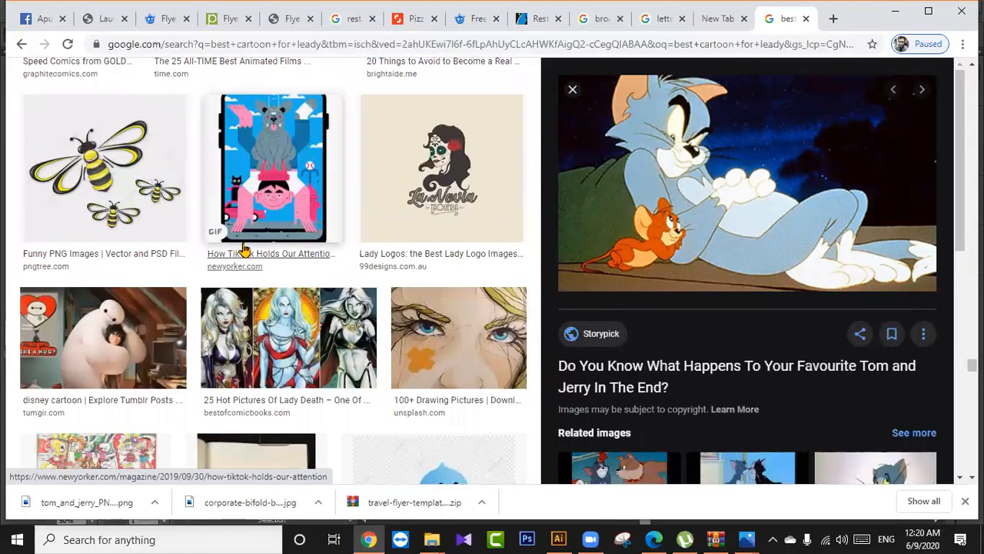
{"action": "scroll", "coordinate": [243, 249], "scroll_direction": "down", "scroll_amount": 4}
{"action": "scroll", "coordinate": [243, 248], "scroll_direction": "down", "scroll_amount": 1}
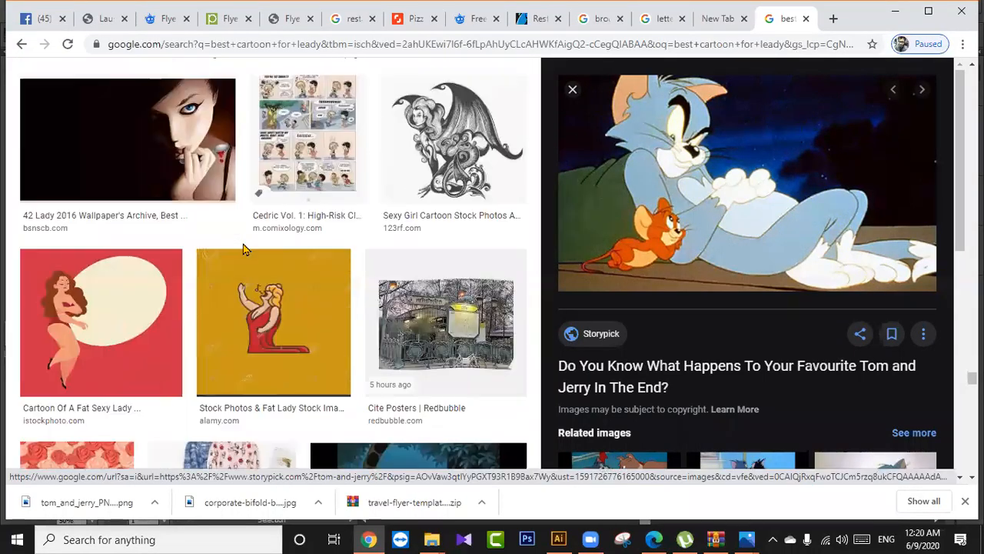
{"action": "scroll", "coordinate": [243, 248], "scroll_direction": "down", "scroll_amount": 9}
{"action": "scroll", "coordinate": [243, 248], "scroll_direction": "down", "scroll_amount": 5}
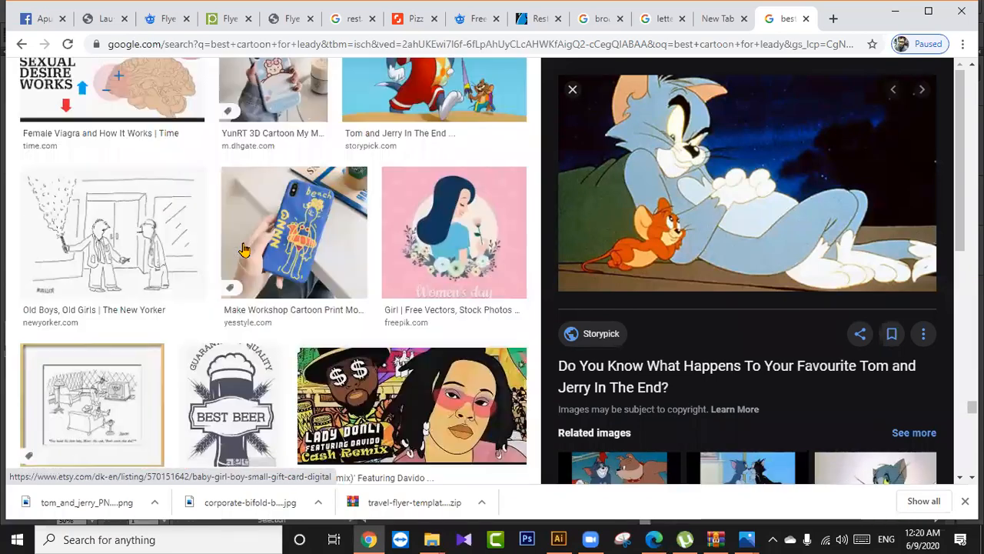
{"action": "scroll", "coordinate": [243, 248], "scroll_direction": "down", "scroll_amount": 3}
{"action": "scroll", "coordinate": [243, 249], "scroll_direction": "up", "scroll_amount": 1}
{"action": "scroll", "coordinate": [243, 248], "scroll_direction": "down", "scroll_amount": 1}
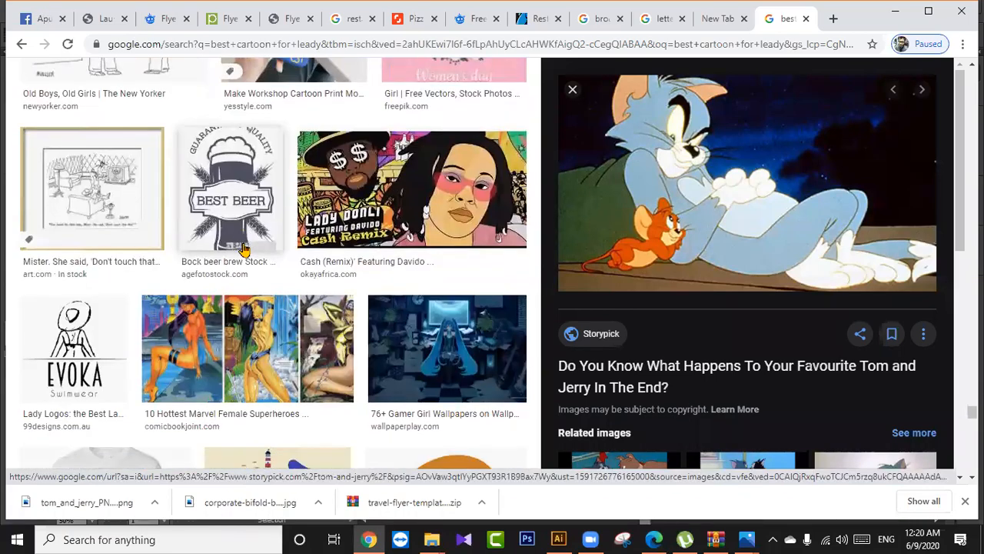
{"action": "scroll", "coordinate": [349, 241], "scroll_direction": "down", "scroll_amount": 3}
{"action": "scroll", "coordinate": [350, 241], "scroll_direction": "down", "scroll_amount": 4}
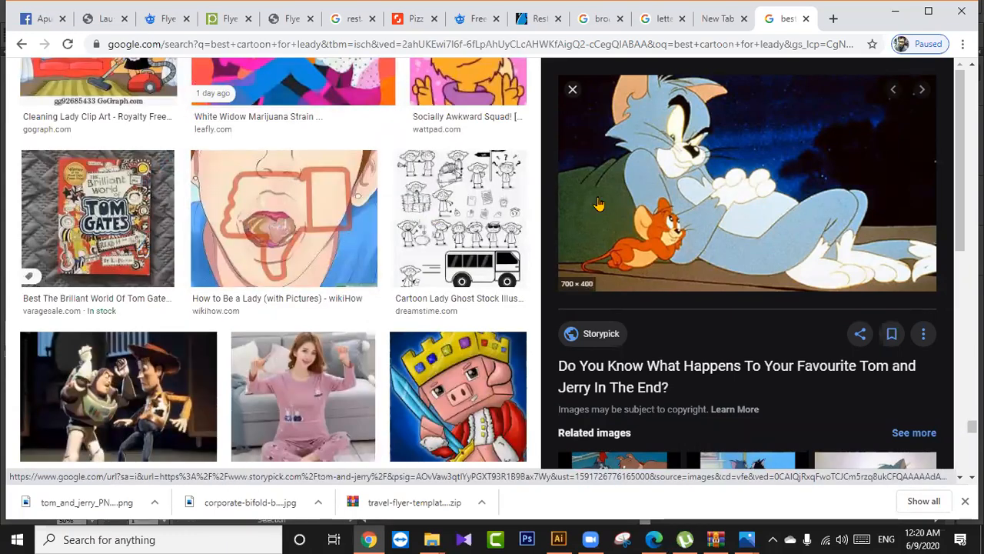
{"action": "scroll", "coordinate": [717, 214], "scroll_direction": "down", "scroll_amount": 1}
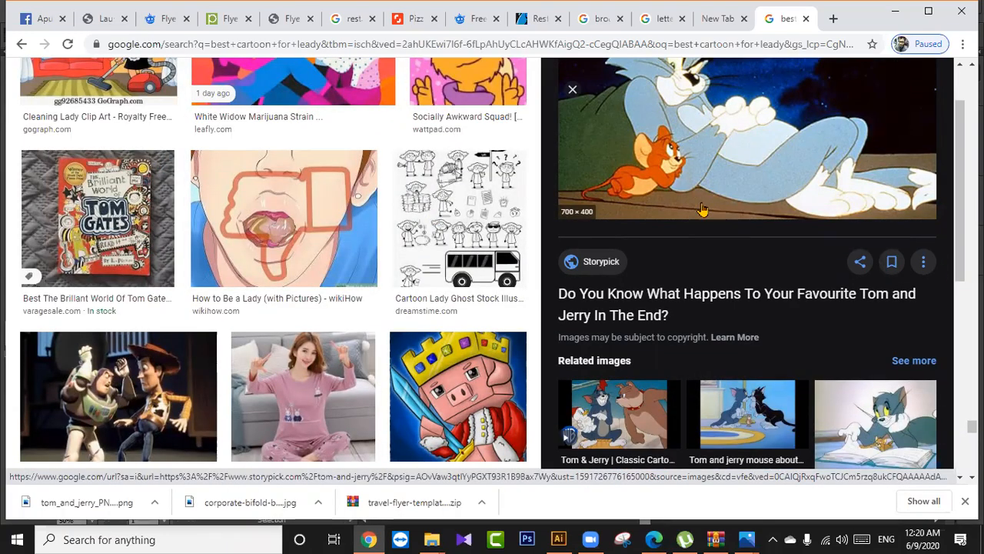
Minimize the browser and return to the Untitled-1 letterhead document in Illustrator.
{"action": "left_click", "coordinate": [898, 14]}
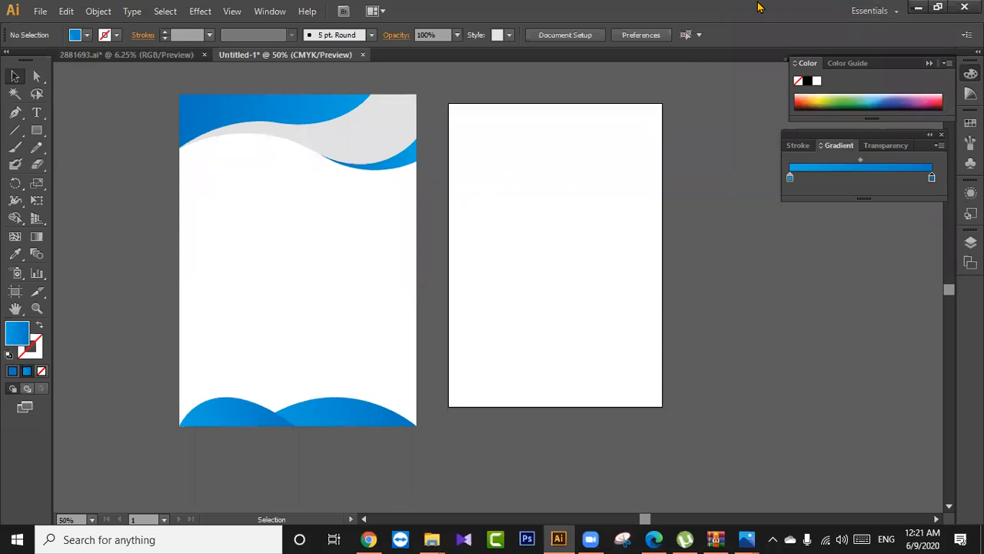
{"action": "left_click_drag", "start_coordinate": [757, 7], "coordinate": [658, 123]}
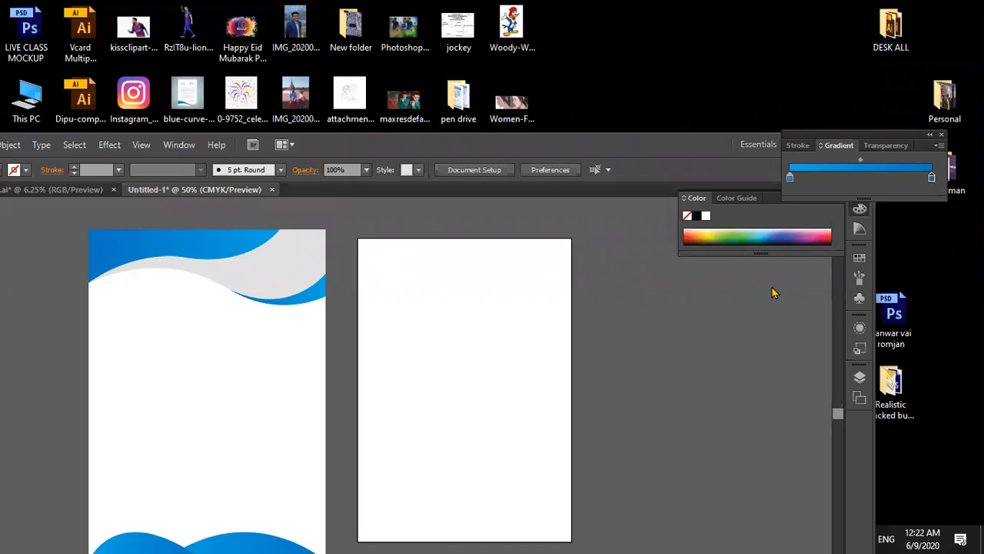
{"action": "left_click_drag", "start_coordinate": [588, 150], "coordinate": [595, 83]}
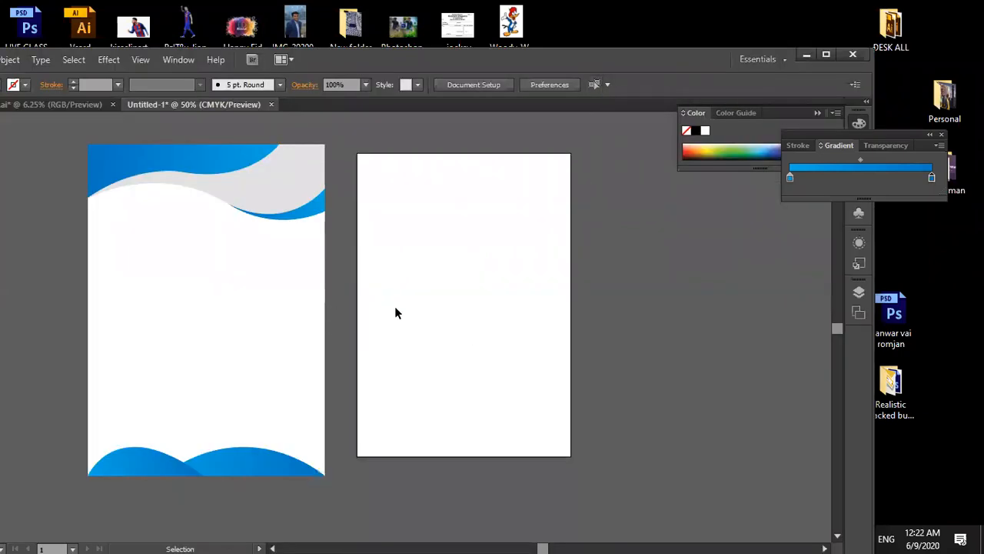
{"action": "double_click", "coordinate": [397, 62]}
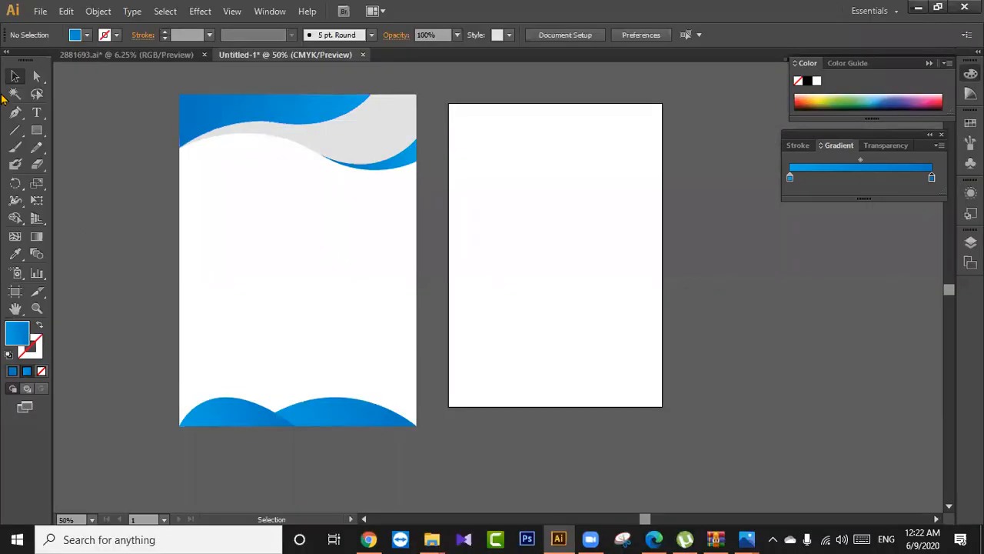
{"action": "left_click", "coordinate": [16, 308]}
{"action": "left_click_drag", "start_coordinate": [216, 235], "coordinate": [237, 232]}
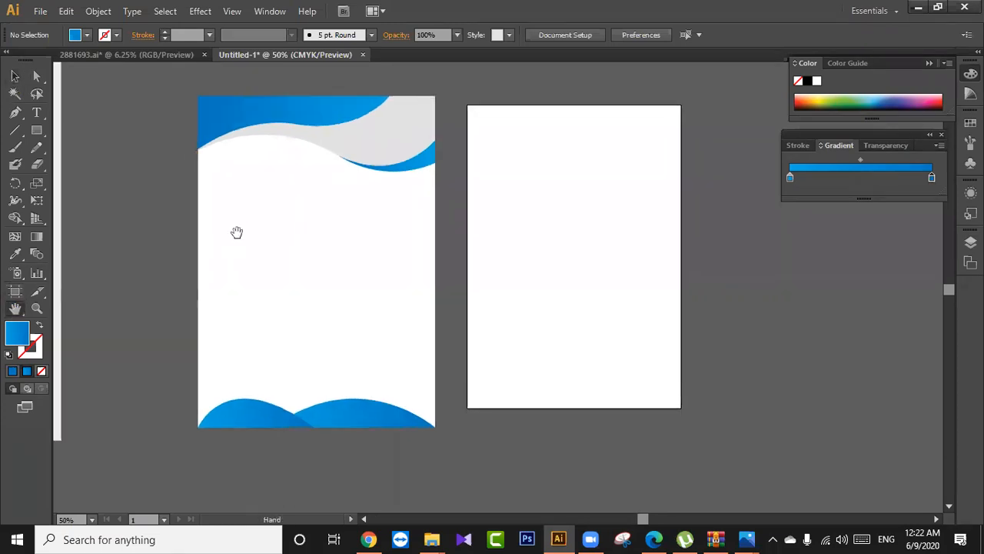
{"action": "left_click", "coordinate": [16, 76]}
{"action": "left_click_drag", "start_coordinate": [127, 102], "coordinate": [425, 411]}
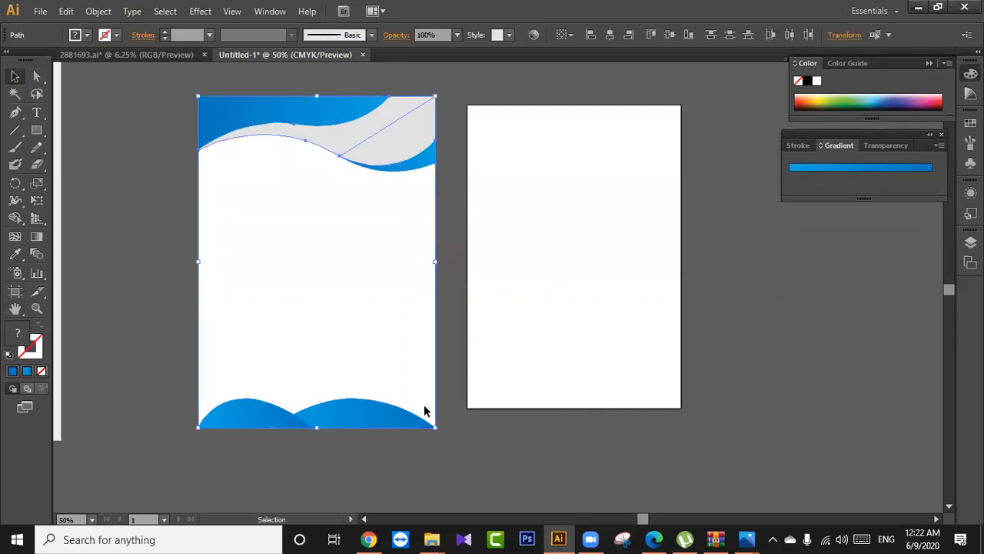
{"action": "left_click", "coordinate": [493, 203]}
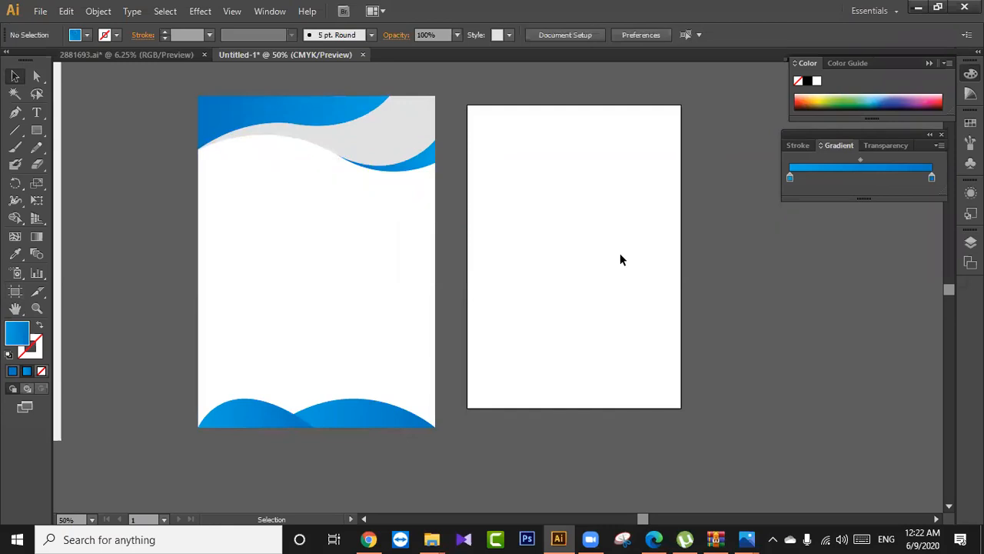
{"action": "key", "text": "alt+Tab"}
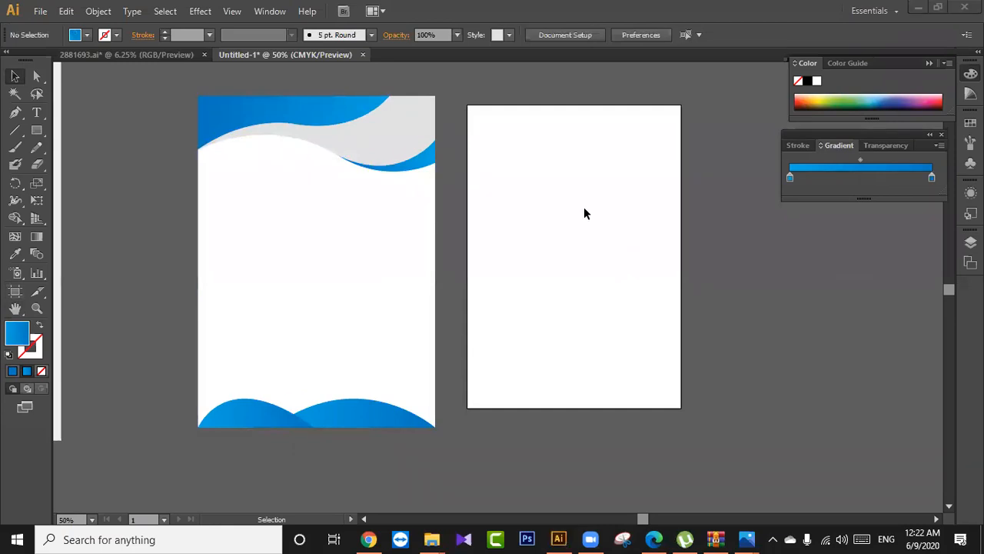
{"action": "left_click", "coordinate": [549, 209]}
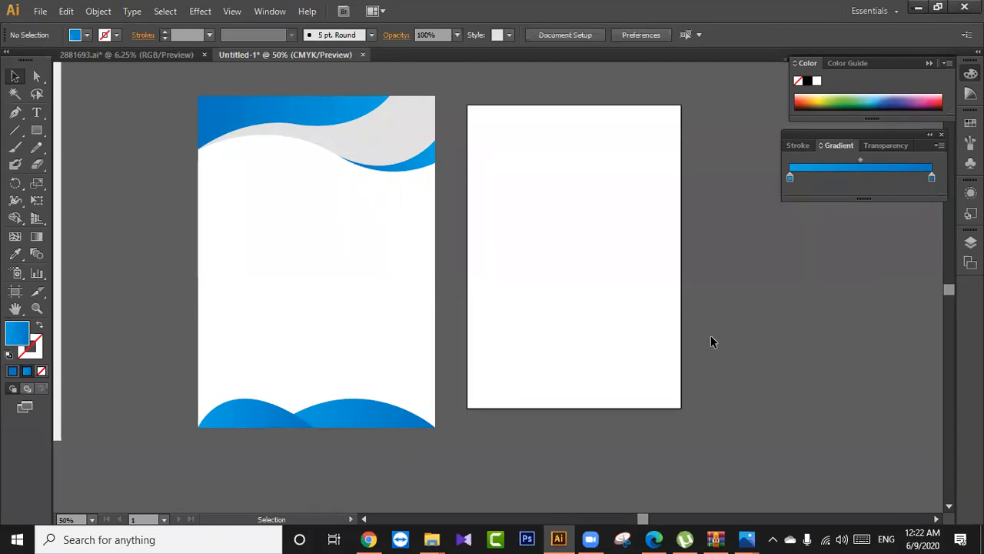
Flatten the smaller blue wave at the letterhead's bottom edge by lowering its crest, and deselect the artwork.
{"action": "left_click", "coordinate": [251, 417]}
{"action": "left_click_drag", "start_coordinate": [254, 399], "coordinate": [254, 416]}
{"action": "left_click", "coordinate": [254, 442]}
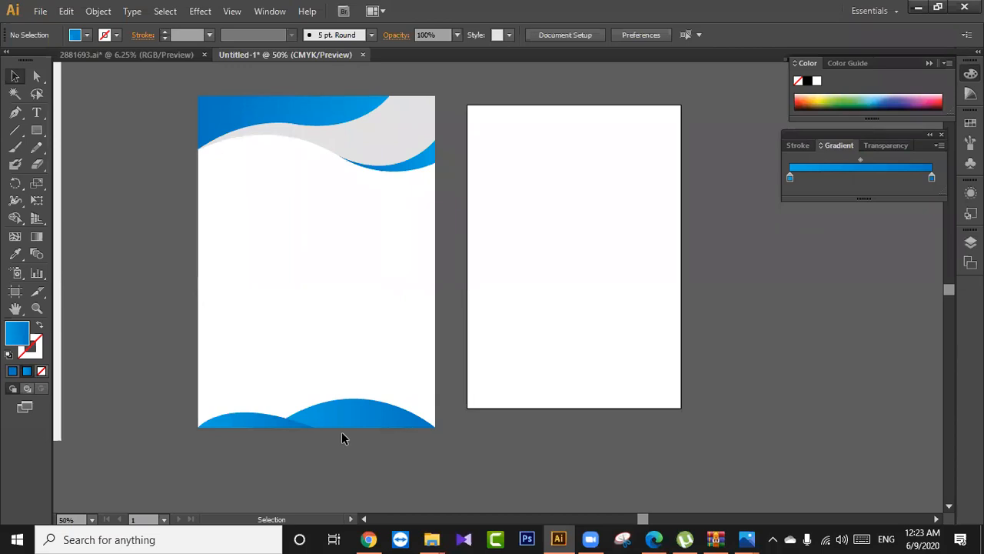
{"action": "left_click", "coordinate": [36, 75]}
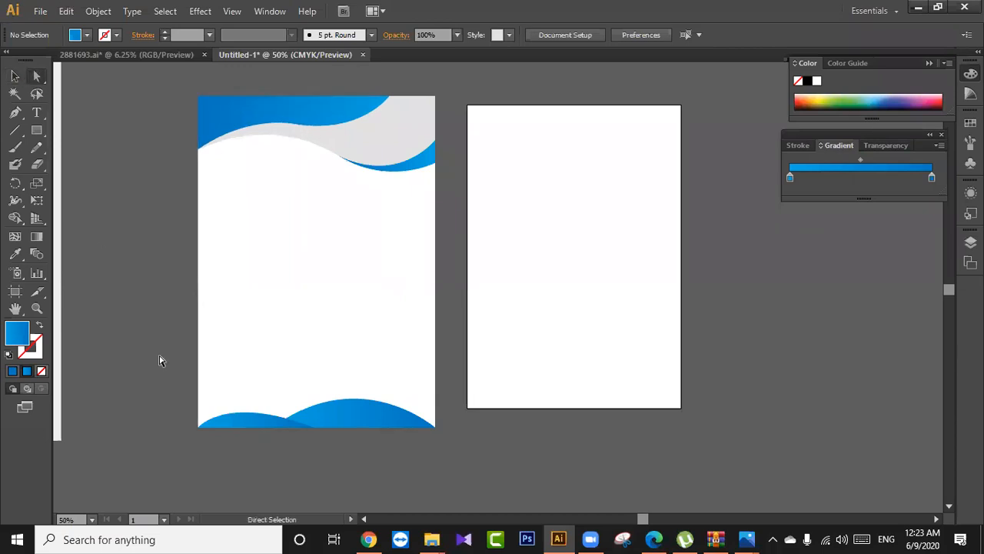
{"action": "left_click", "coordinate": [372, 425]}
{"action": "left_click", "coordinate": [473, 463]}
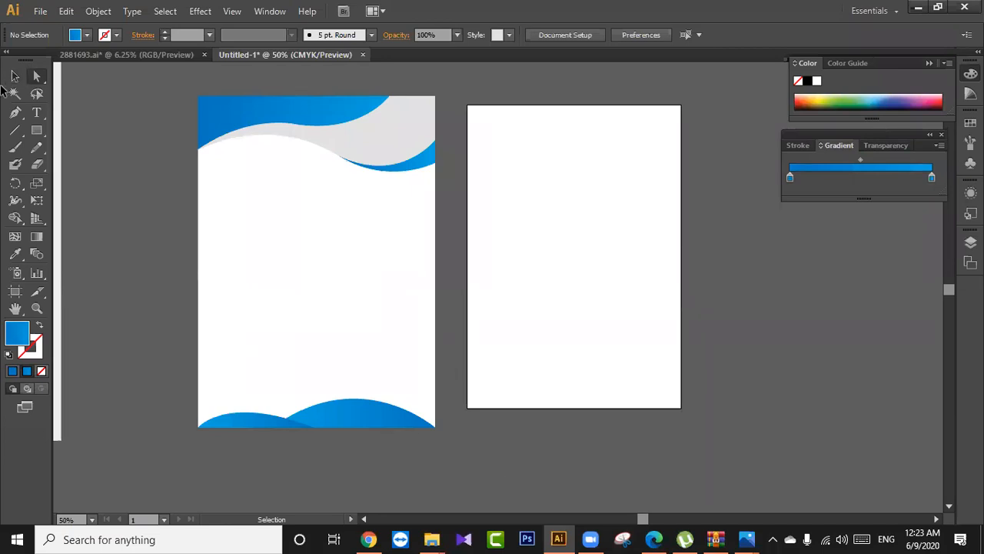
Open the preferences and examine the Selection & Anchor Display, Type and Units settings.
{"action": "key", "text": "ctrl+k"}
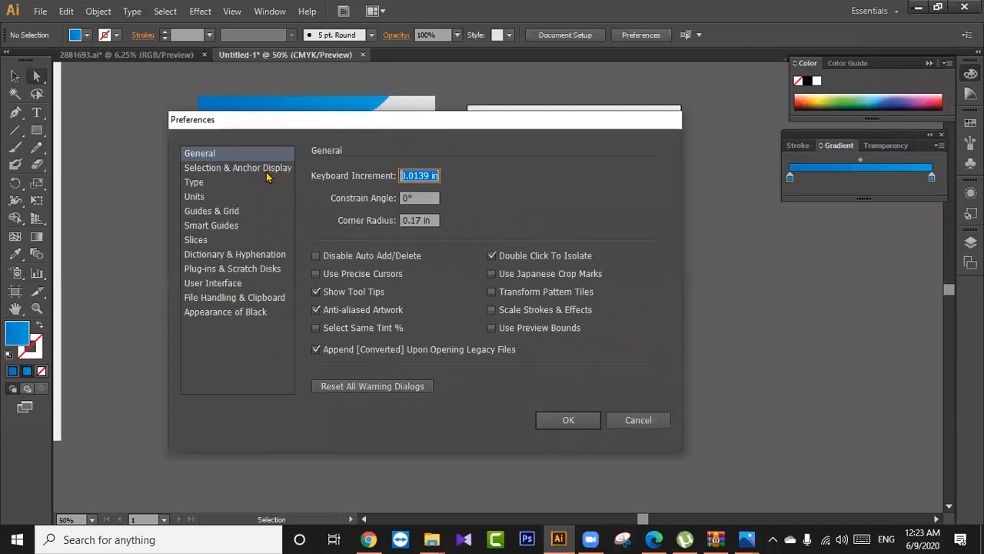
{"action": "left_click", "coordinate": [262, 167]}
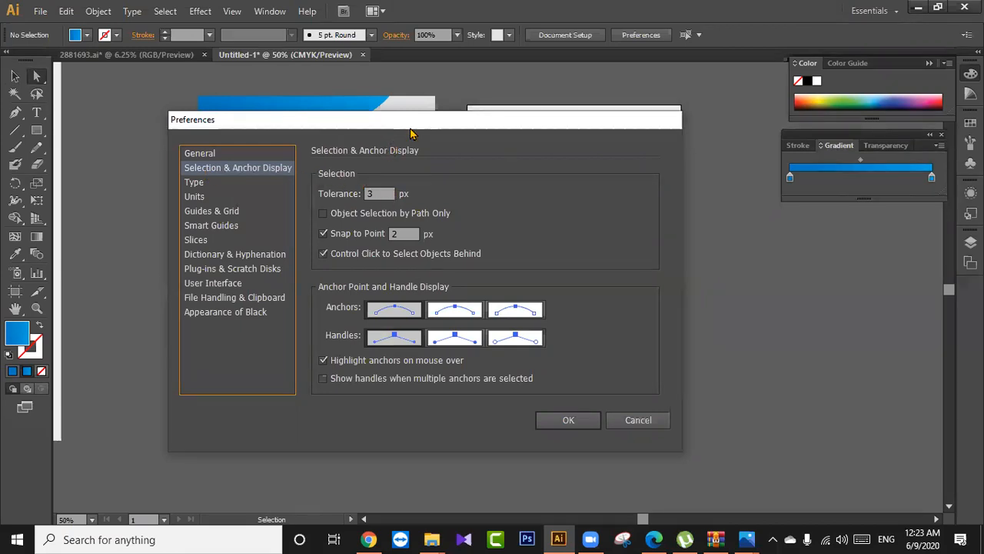
{"action": "left_click_drag", "start_coordinate": [407, 131], "coordinate": [371, 129]}
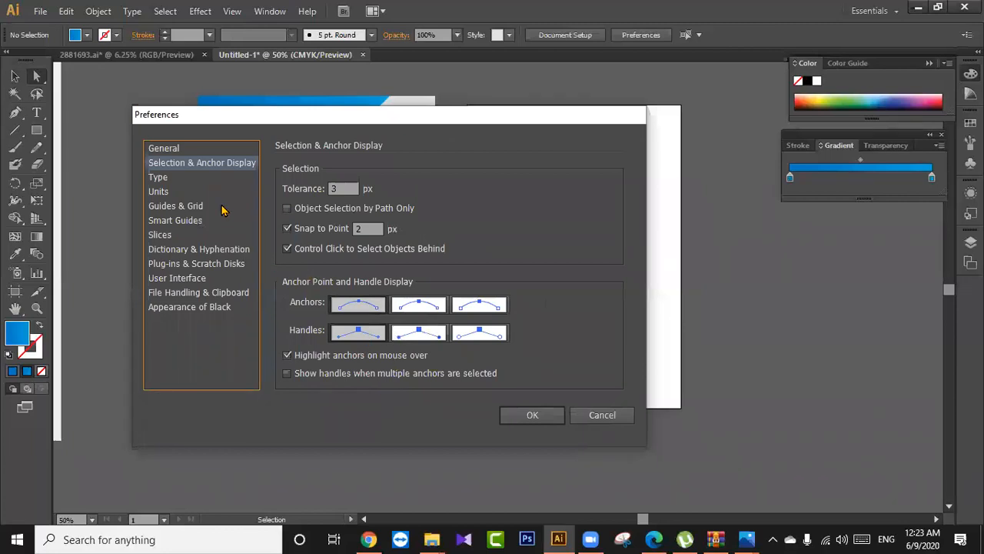
{"action": "left_click", "coordinate": [159, 179]}
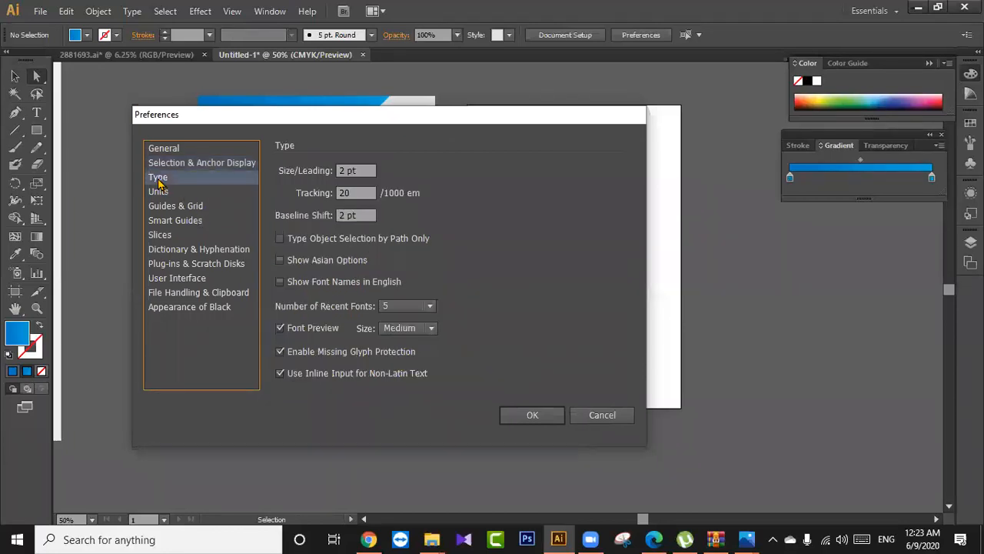
{"action": "left_click", "coordinate": [158, 193]}
{"action": "left_click", "coordinate": [174, 163]}
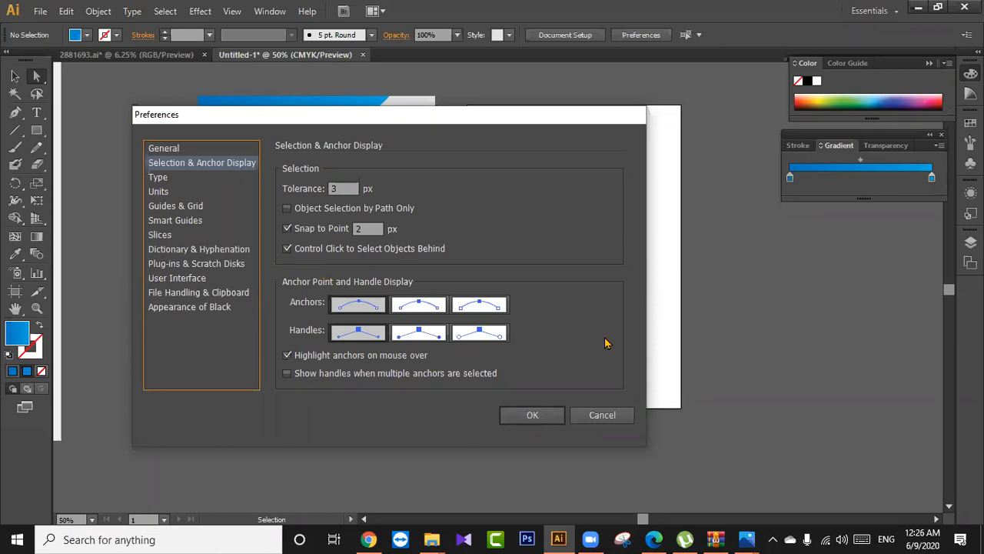
Review the preference pages from Appearance of Black back up to Guides & Grid, and close the preferences without saving changes.
{"action": "left_click", "coordinate": [204, 306]}
{"action": "left_click", "coordinate": [206, 292]}
{"action": "left_click", "coordinate": [206, 279]}
{"action": "left_click", "coordinate": [208, 264]}
{"action": "left_click", "coordinate": [212, 250]}
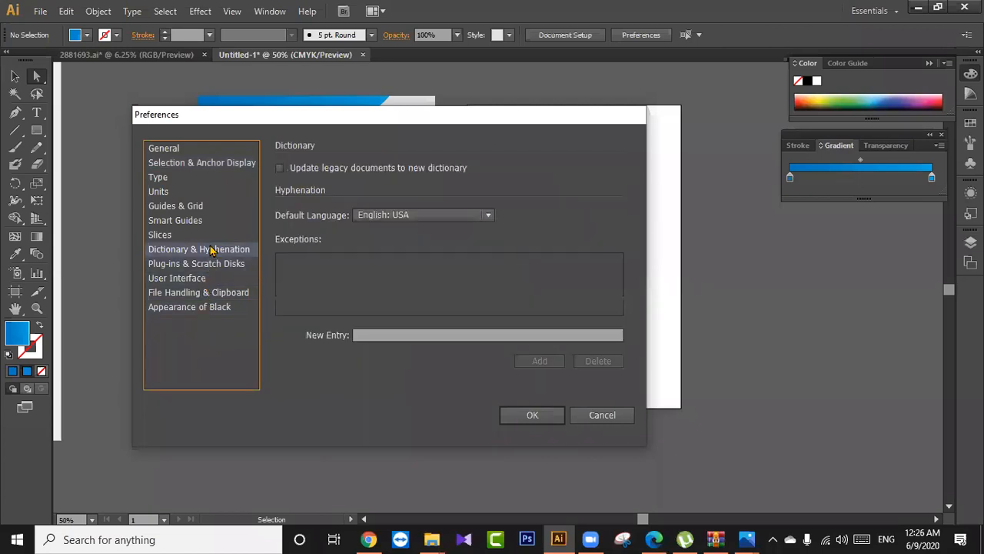
{"action": "left_click", "coordinate": [168, 236]}
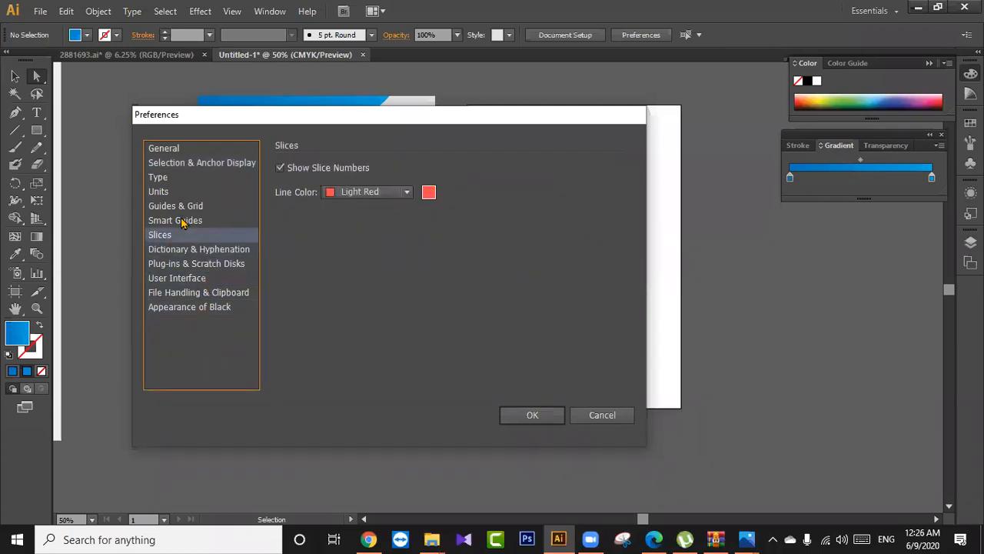
{"action": "left_click", "coordinate": [186, 221]}
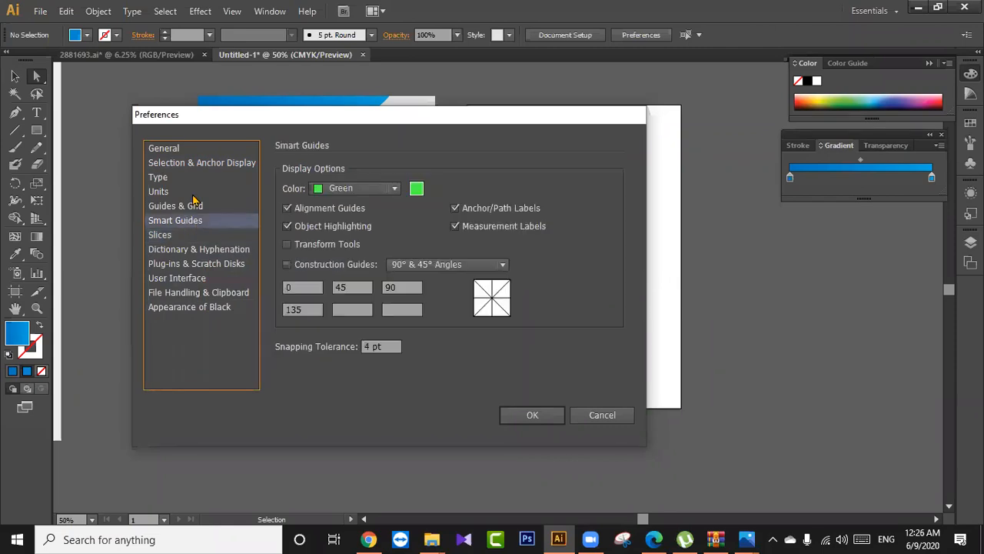
{"action": "left_click", "coordinate": [178, 206]}
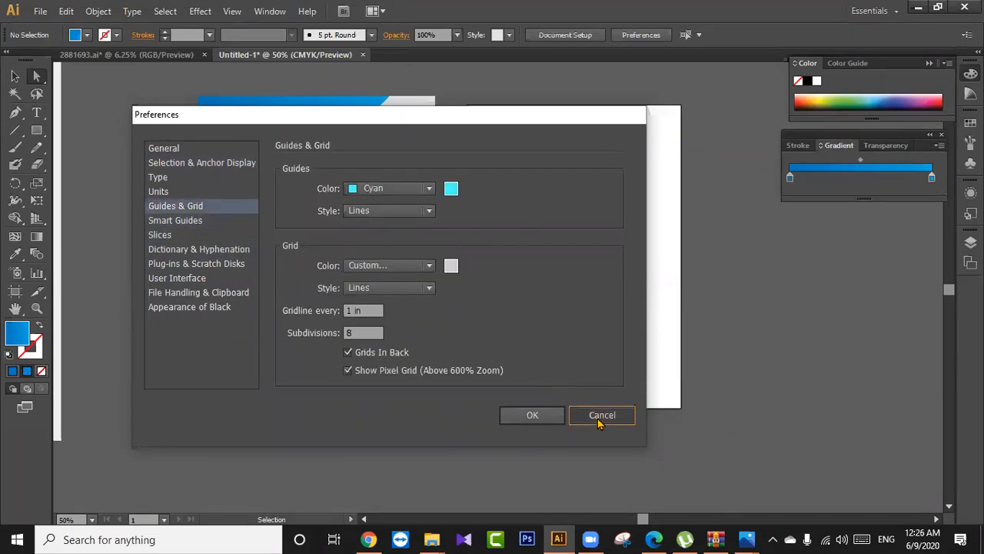
{"action": "left_click", "coordinate": [595, 422]}
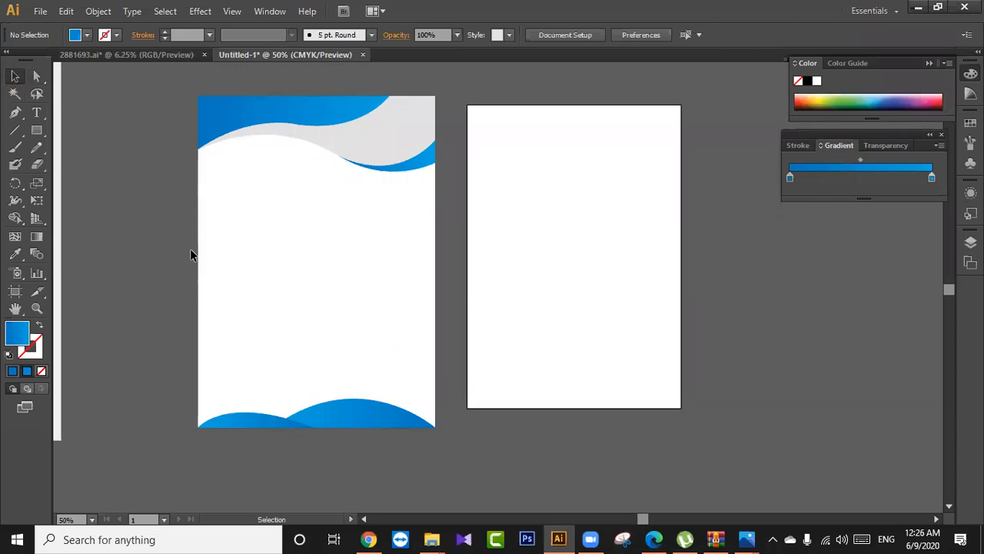
{"action": "left_click", "coordinate": [16, 308]}
{"action": "left_click_drag", "start_coordinate": [204, 310], "coordinate": [184, 277]}
{"action": "left_click_drag", "start_coordinate": [123, 182], "coordinate": [123, 228]}
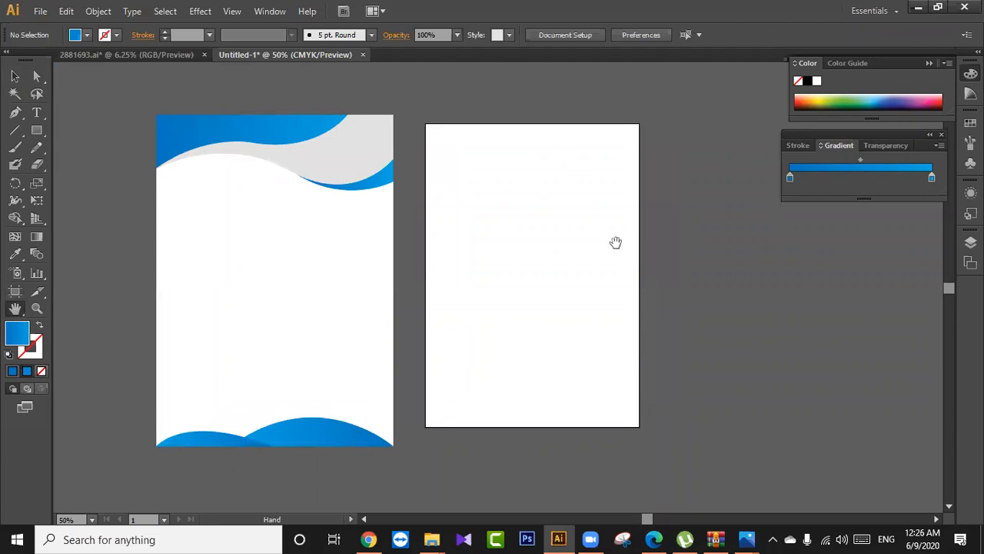
{"action": "left_click", "coordinate": [483, 497]}
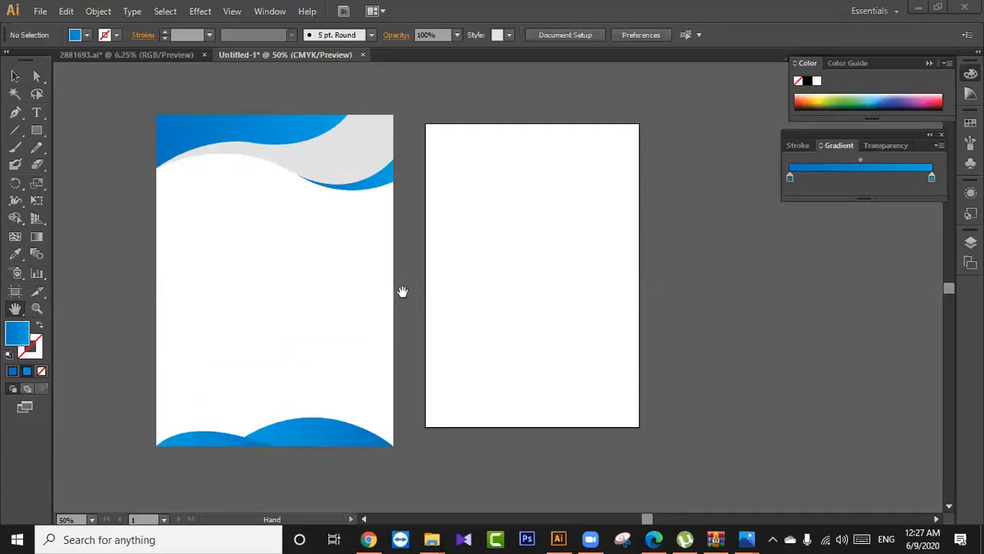
{"action": "scroll", "coordinate": [397, 293], "scroll_direction": "up", "scroll_amount": 1}
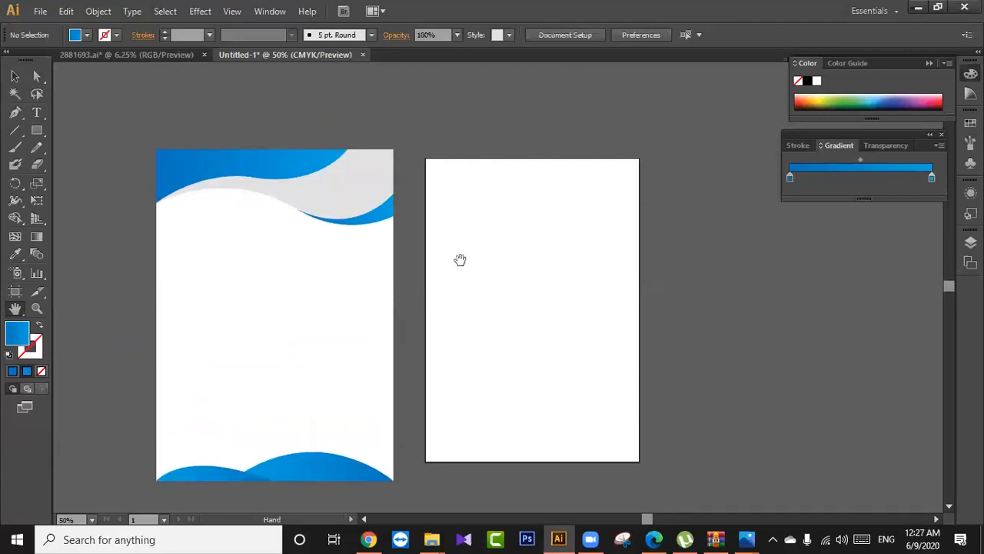
{"action": "left_click_drag", "start_coordinate": [424, 282], "coordinate": [396, 270]}
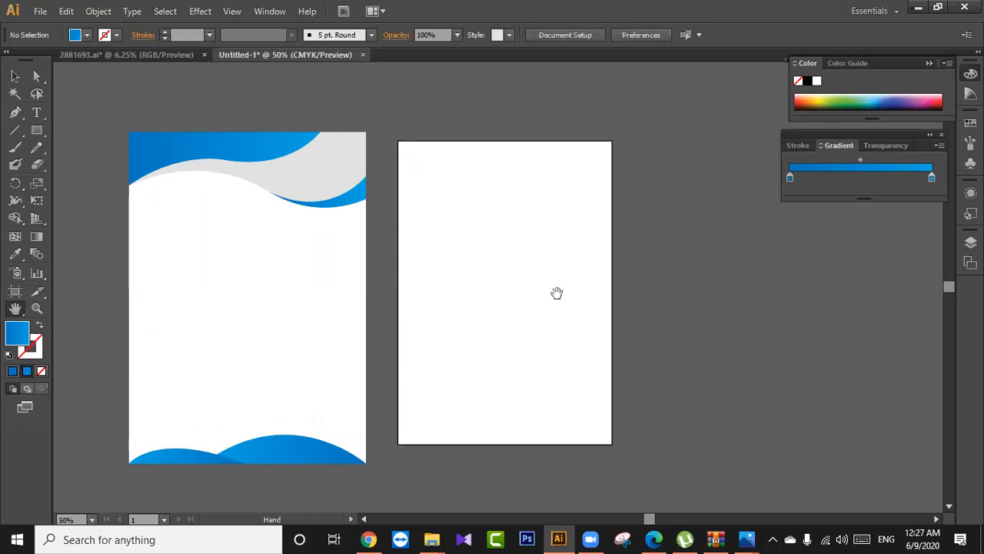
Save the received Cartoon file to the Desktop and bring up the Desktop folder in File Explorer.
{"action": "left_click", "coordinate": [658, 293]}
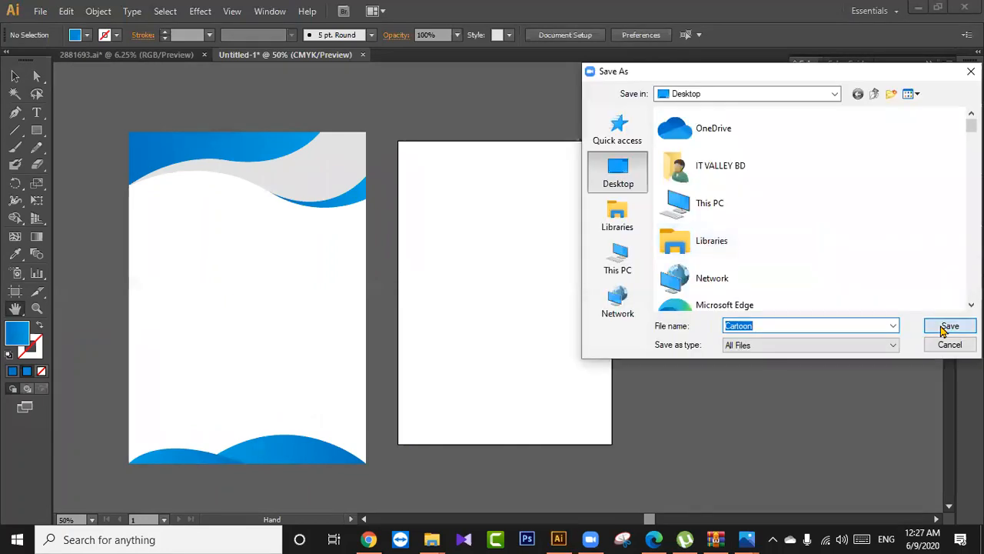
{"action": "left_click", "coordinate": [949, 326]}
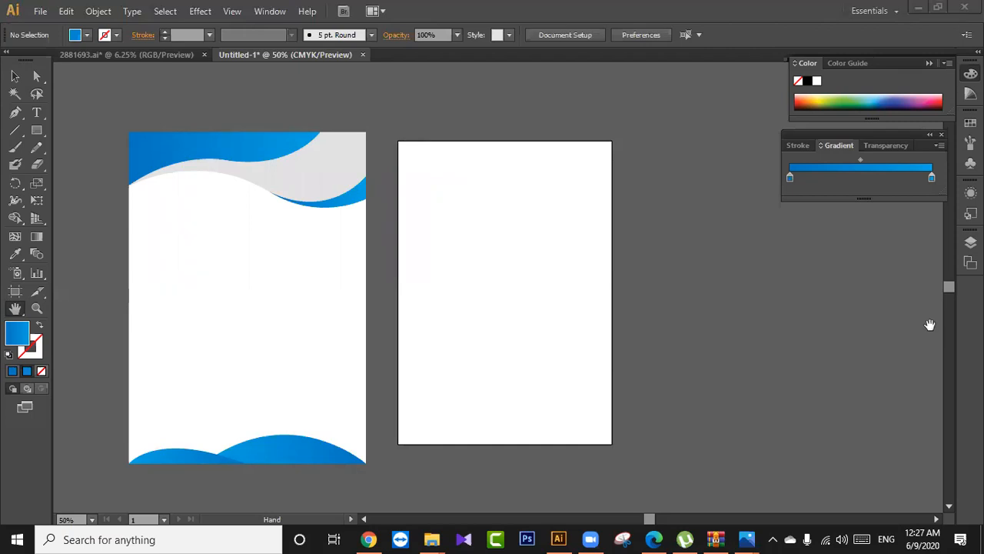
{"action": "key", "text": "alt+Tab"}
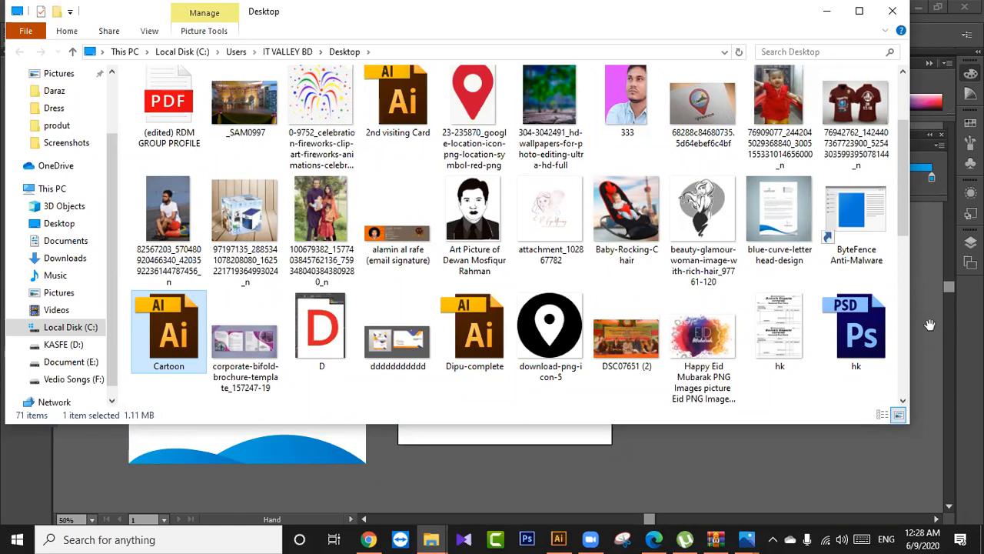
Save another received file to the Desktop, and look through the Desktop folder before returning to Illustrator.
{"action": "left_click", "coordinate": [930, 324]}
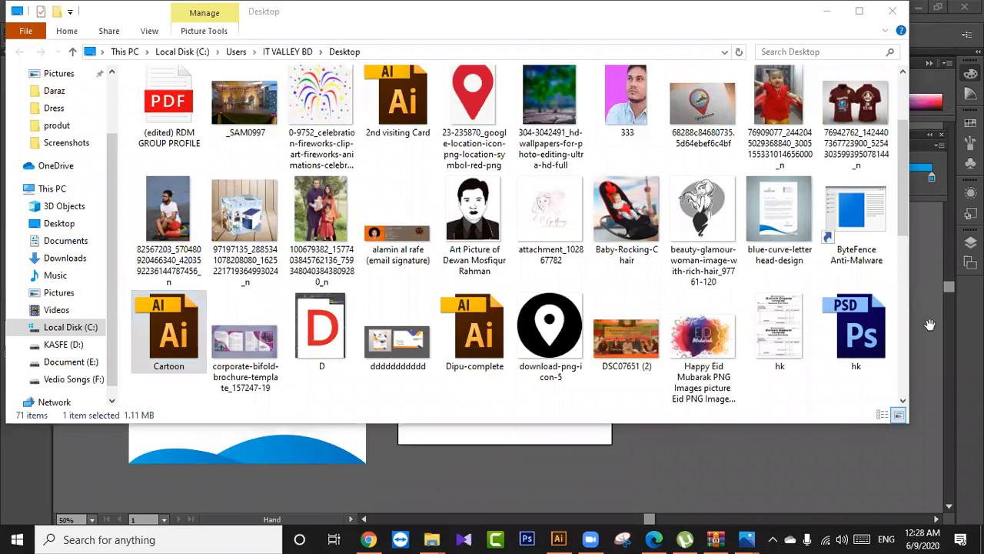
{"action": "key", "text": "ctrl+s"}
{"action": "left_click", "coordinate": [932, 324]}
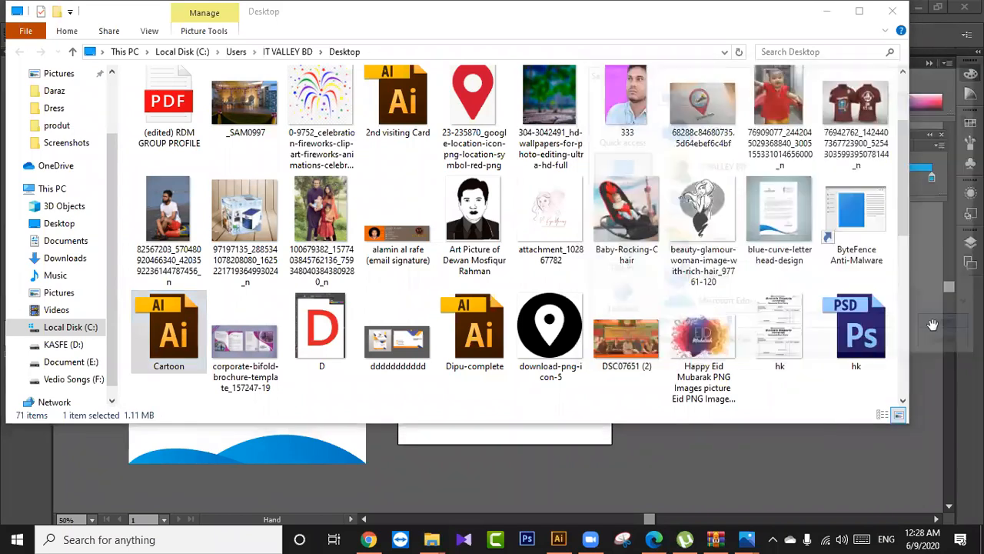
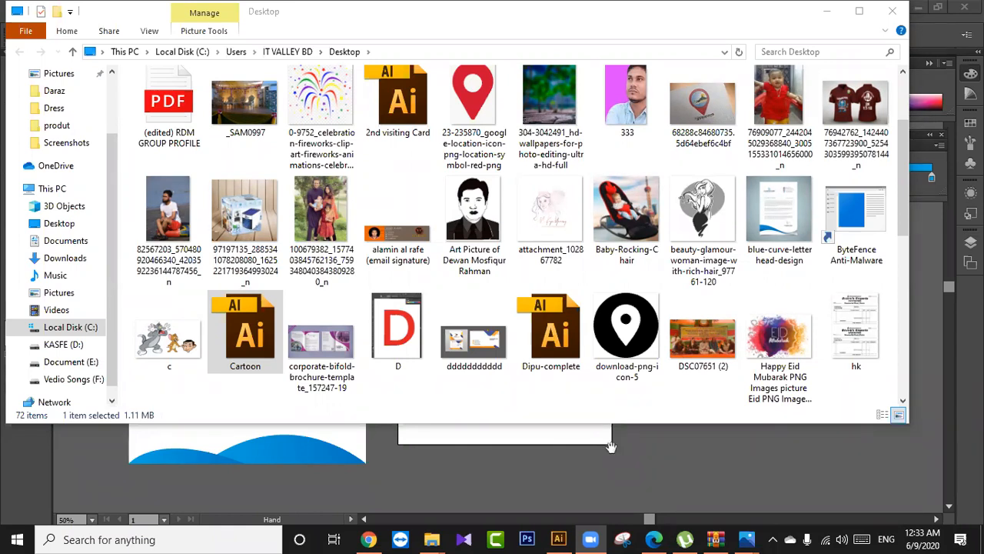
{"action": "scroll", "coordinate": [779, 178], "scroll_direction": "down", "scroll_amount": 5}
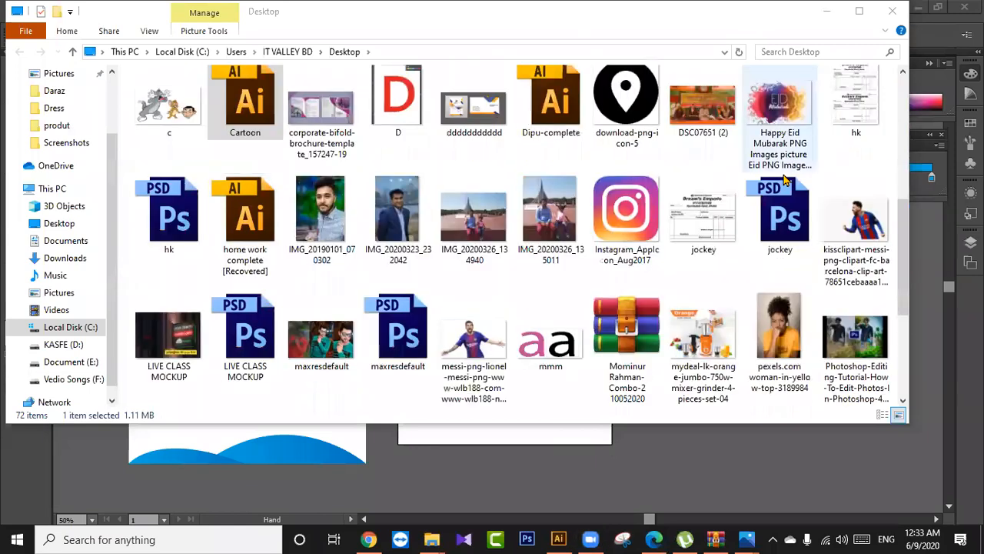
{"action": "left_click", "coordinate": [813, 14]}
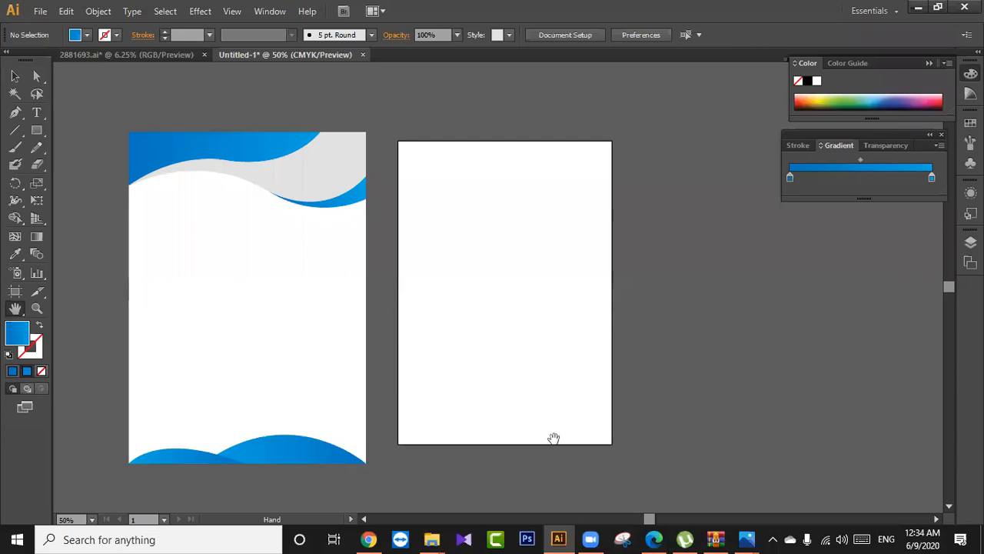
{"action": "left_click", "coordinate": [14, 75]}
{"action": "left_click_drag", "start_coordinate": [105, 115], "coordinate": [404, 442]}
{"action": "left_click", "coordinate": [409, 444]}
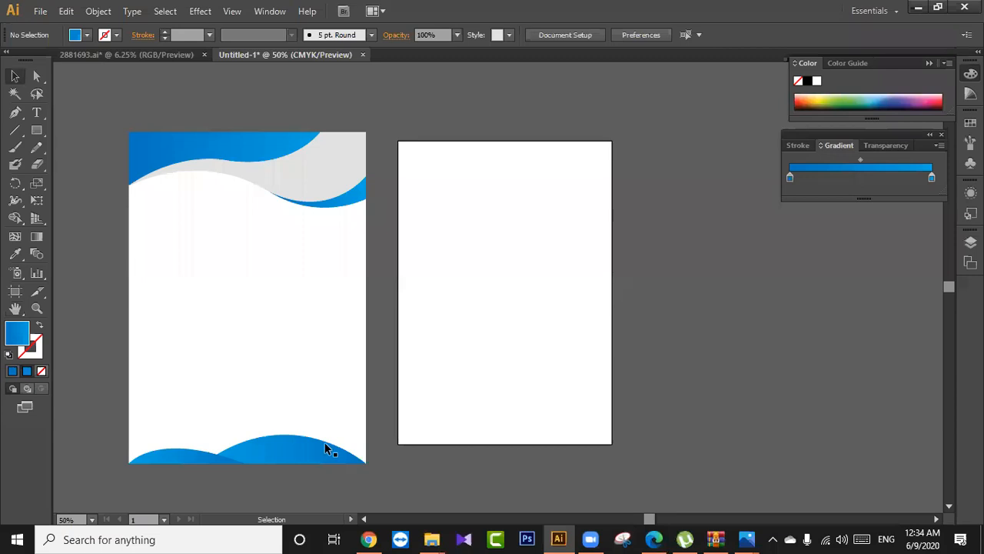
Place a trial line of random placeholder text below the letterhead's header wave and delete it.
{"action": "left_click", "coordinate": [36, 112]}
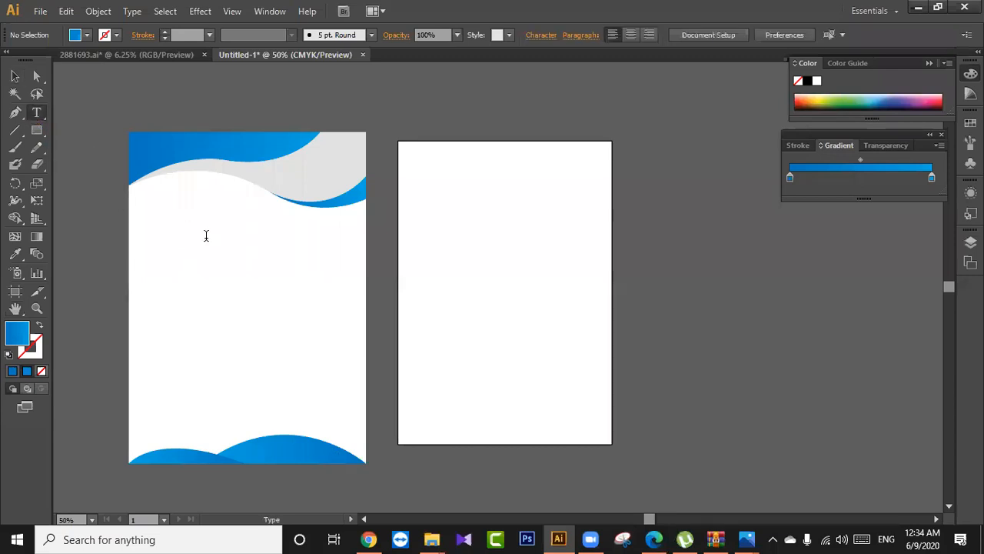
{"action": "left_click", "coordinate": [177, 224]}
{"action": "type", "text": "aujkldfhjsdkbhfcfugsdfhsdkhfsahdkds"}
{"action": "left_click", "coordinate": [15, 77]}
{"action": "left_click", "coordinate": [281, 117]}
{"action": "left_click_drag", "start_coordinate": [226, 222], "coordinate": [193, 217]}
{"action": "left_click", "coordinate": [169, 106]}
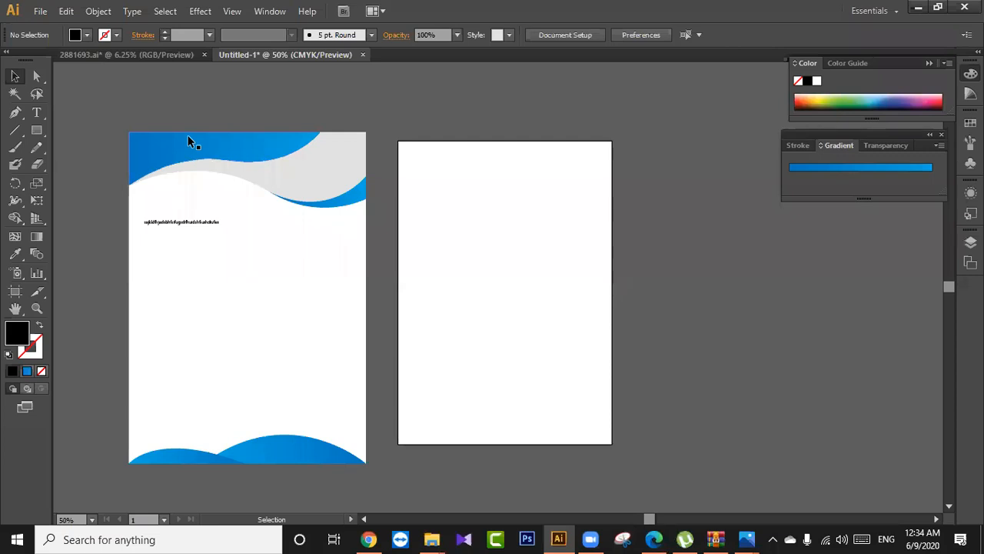
{"action": "left_click", "coordinate": [202, 220]}
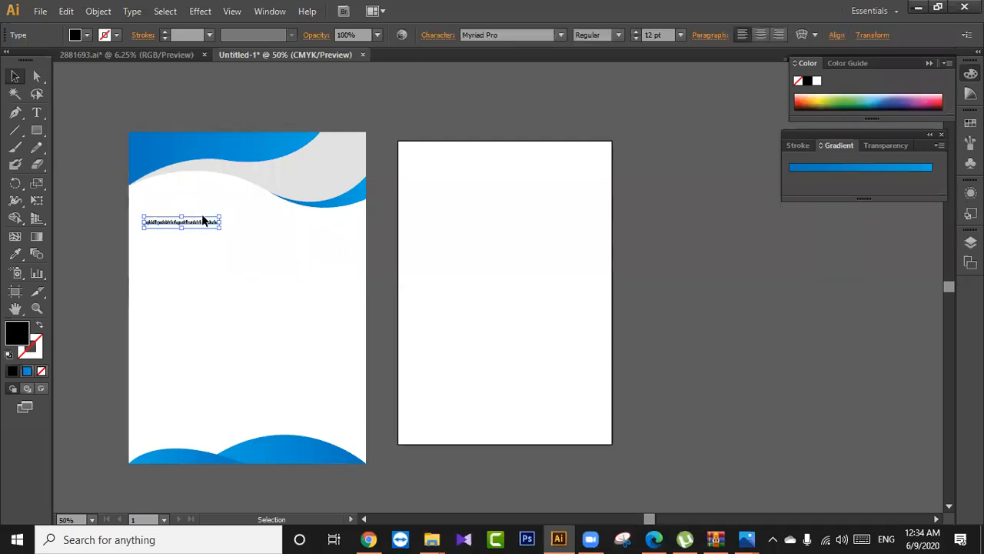
{"action": "key", "text": "Delete"}
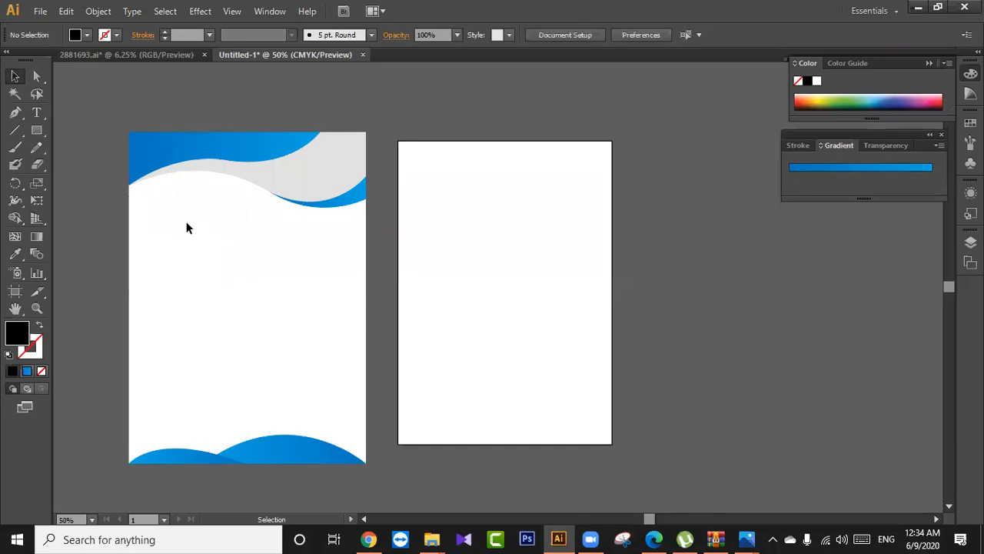
Draw a square 0.125 in wide and 0.125 in high on the blank artboard.
{"action": "left_click", "coordinate": [35, 131]}
{"action": "left_click", "coordinate": [34, 131]}
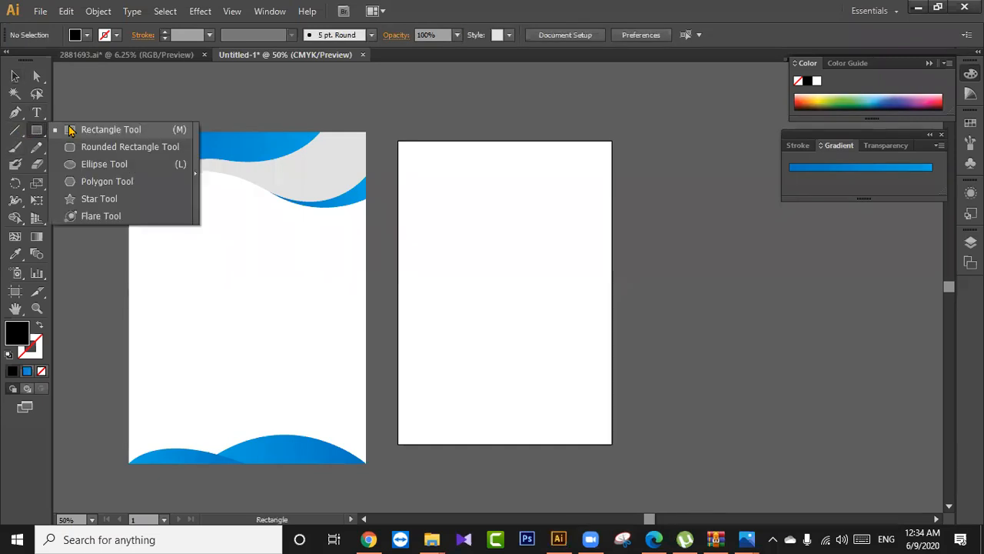
{"action": "left_click", "coordinate": [504, 209]}
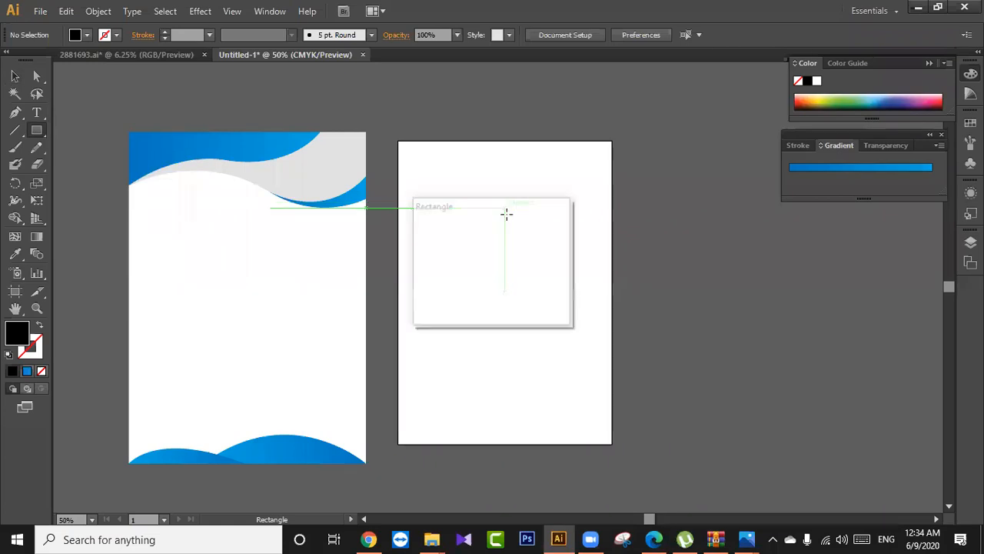
{"action": "type", "text": "0"}
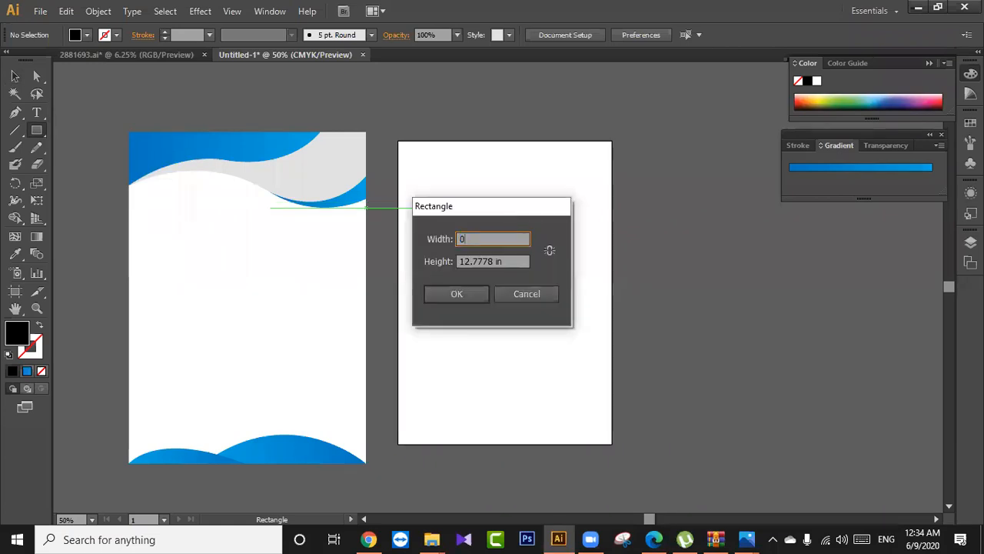
{"action": "type", "text": ".125"}
{"action": "key", "text": "Tab"}
{"action": "type", "text": "0.125"}
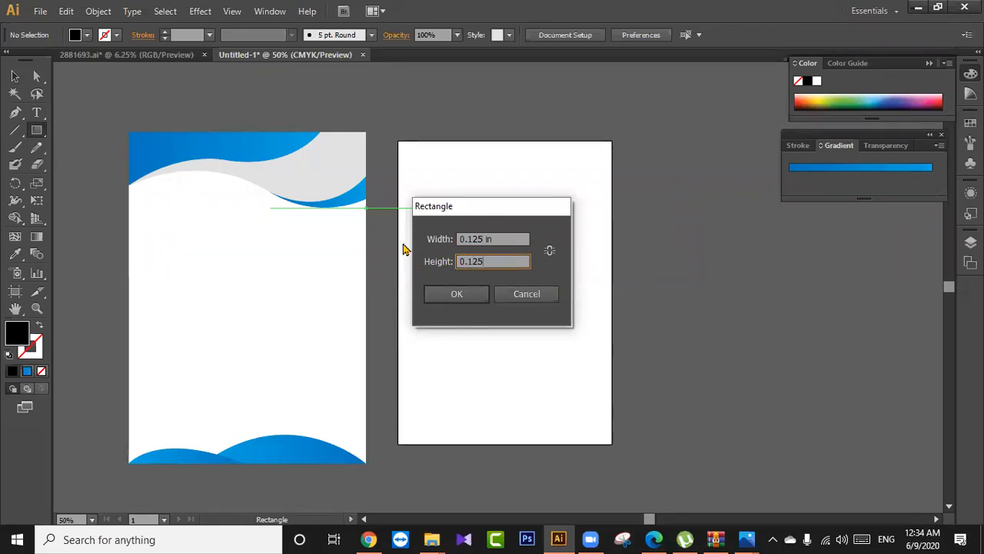
{"action": "left_click", "coordinate": [452, 293]}
Move the small square from the blank artboard to the letterhead's upper-right corner and deselect it.
{"action": "left_click", "coordinate": [15, 76]}
{"action": "left_click", "coordinate": [575, 237]}
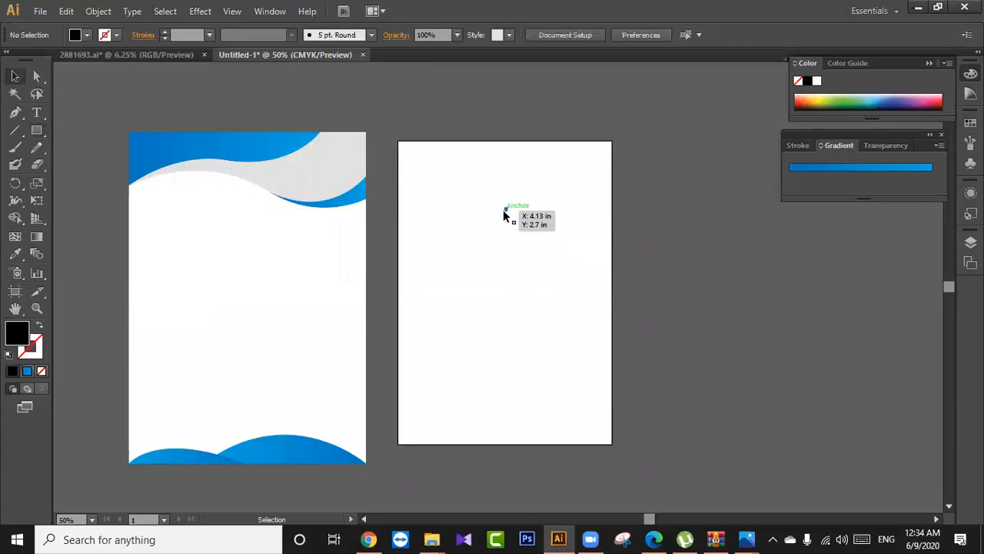
{"action": "left_click_drag", "start_coordinate": [504, 214], "coordinate": [365, 133]}
{"action": "left_click", "coordinate": [401, 140]}
Draw a large portrait rectangle on the empty canvas beyond the artboards and fill it with orange-yellow.
{"action": "scroll", "coordinate": [537, 193], "scroll_direction": "right", "scroll_amount": 10}
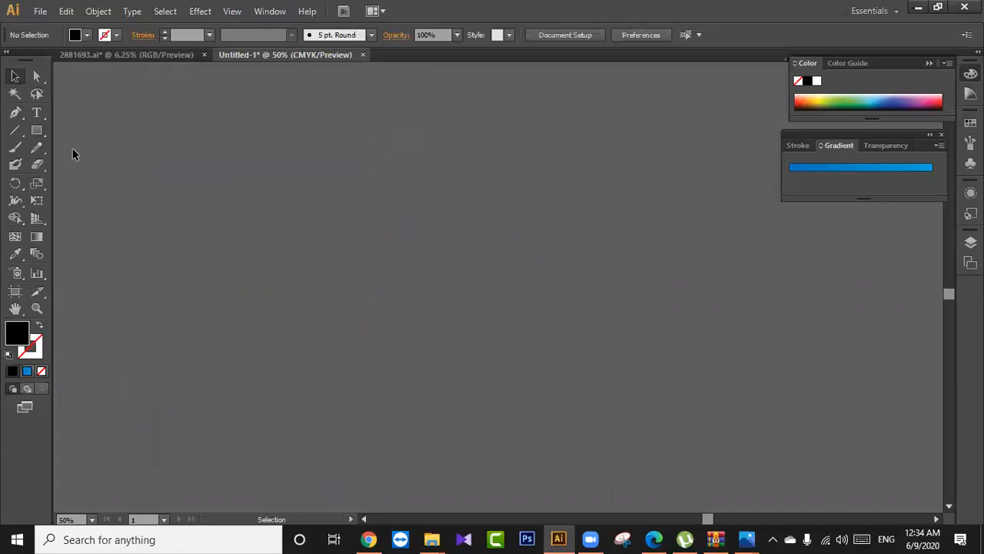
{"action": "left_click", "coordinate": [37, 131]}
{"action": "left_click_drag", "start_coordinate": [46, 137], "coordinate": [85, 130]}
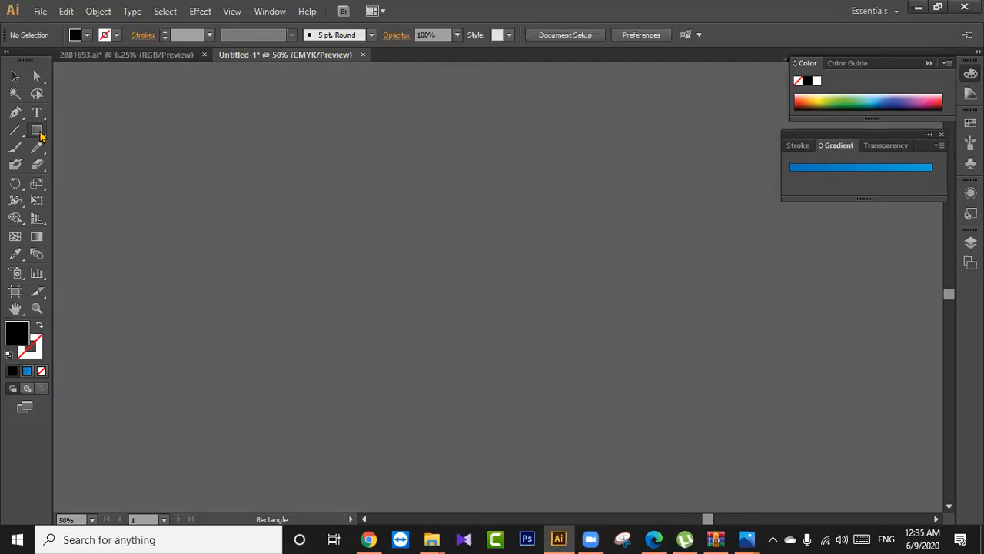
{"action": "left_click_drag", "start_coordinate": [240, 106], "coordinate": [489, 445]}
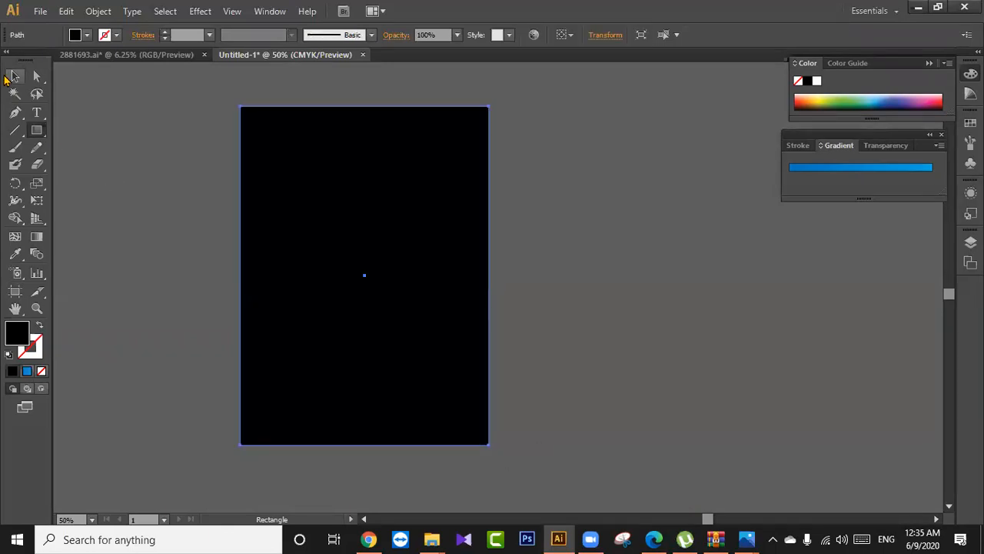
{"action": "left_click", "coordinate": [815, 97]}
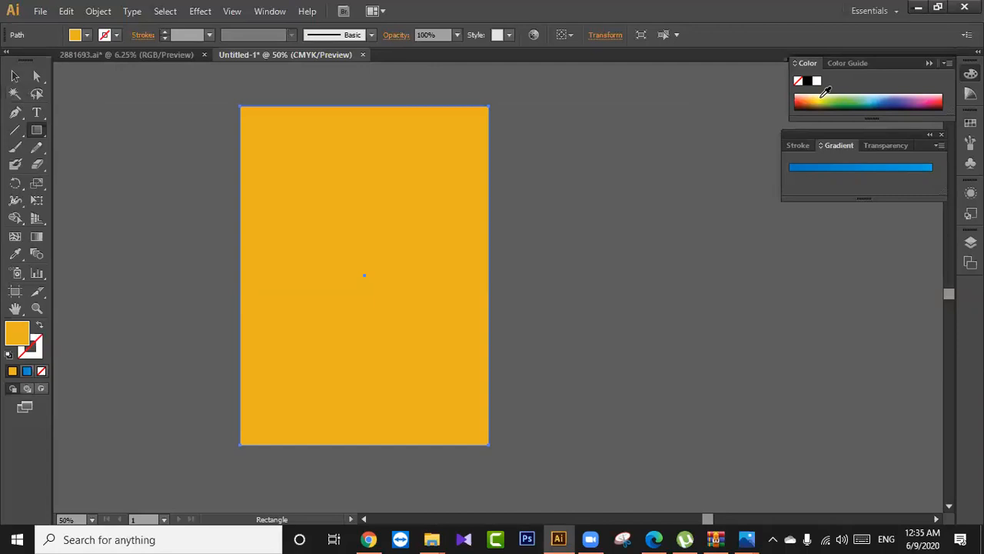
{"action": "left_click", "coordinate": [14, 76]}
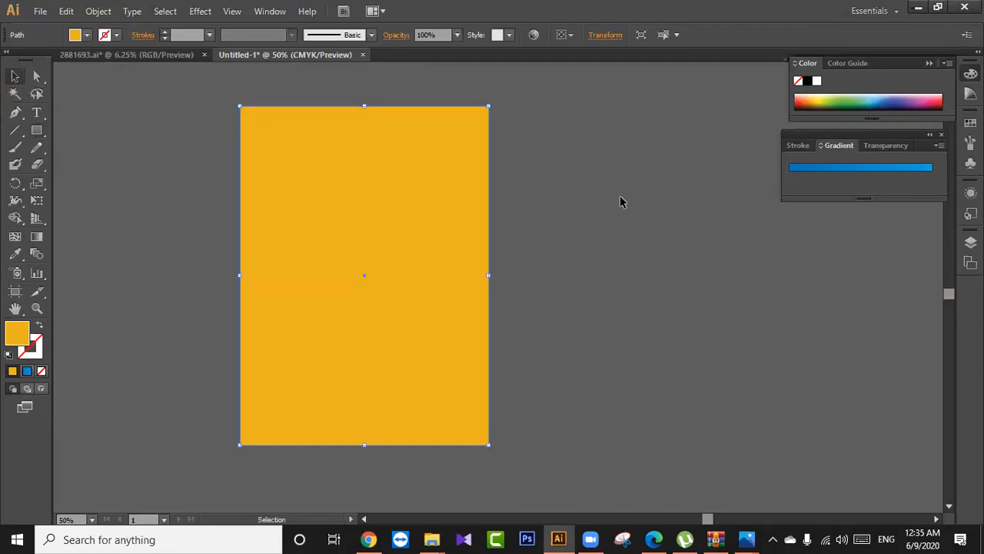
{"action": "left_click", "coordinate": [619, 196]}
{"action": "left_click", "coordinate": [446, 208]}
{"action": "left_click", "coordinate": [598, 215]}
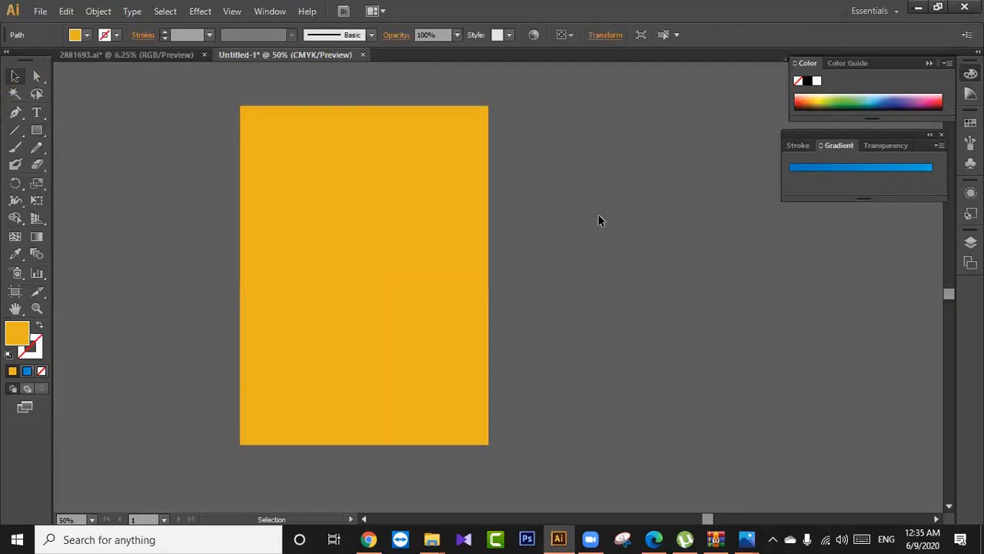
{"action": "left_click", "coordinate": [473, 219]}
{"action": "left_click", "coordinate": [644, 224]}
Start the Offset Path command on the orange rectangle and set the offset to 0.125 in.
{"action": "left_click", "coordinate": [300, 192]}
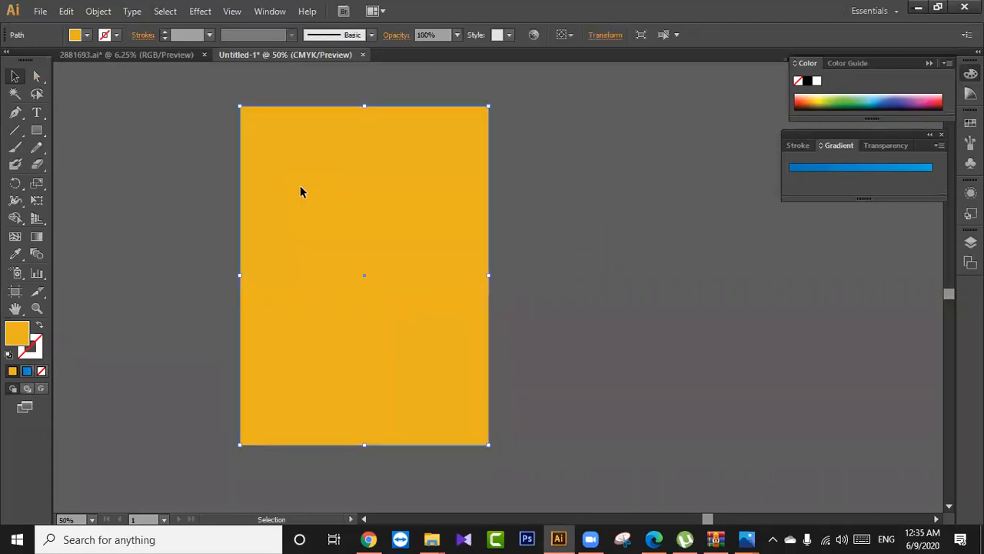
{"action": "left_click", "coordinate": [92, 13]}
{"action": "mouse_move", "coordinate": [132, 305]}
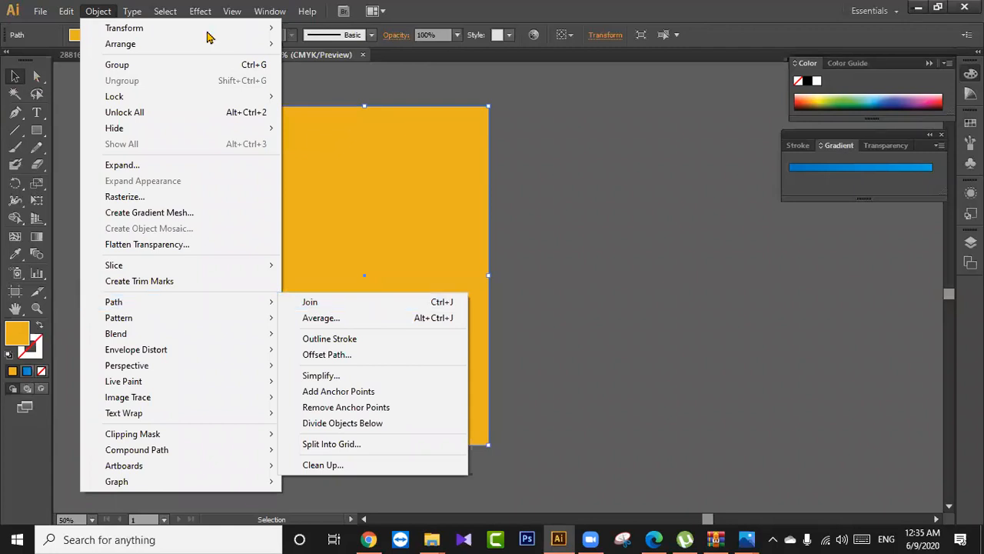
{"action": "left_click", "coordinate": [66, 20]}
{"action": "left_click", "coordinate": [106, 13]}
{"action": "left_click", "coordinate": [107, 13]}
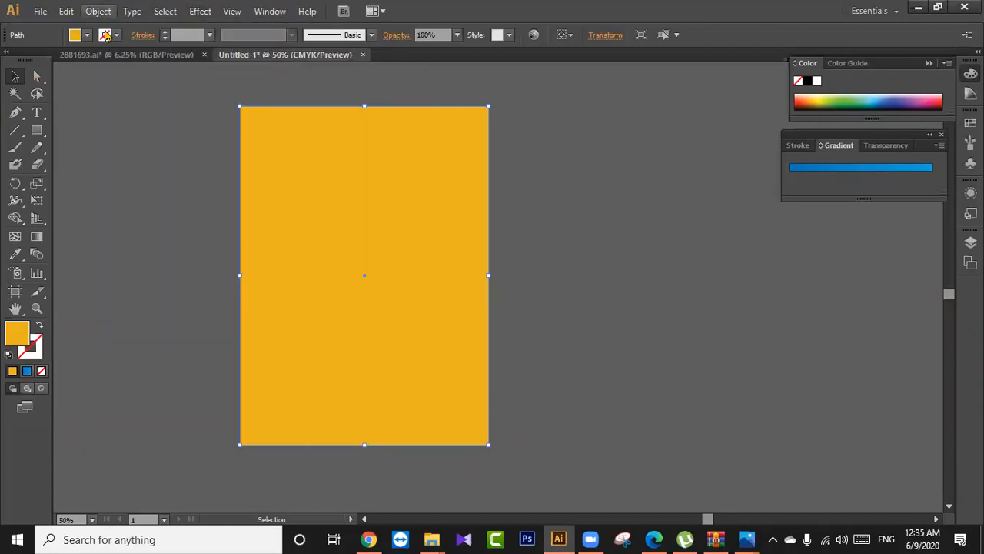
{"action": "left_click", "coordinate": [102, 16]}
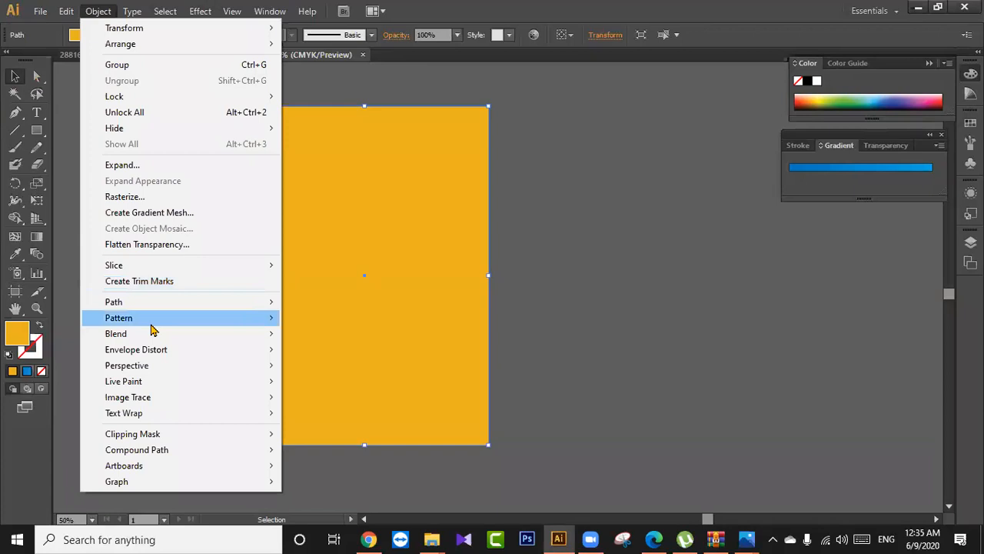
{"action": "mouse_move", "coordinate": [265, 309]}
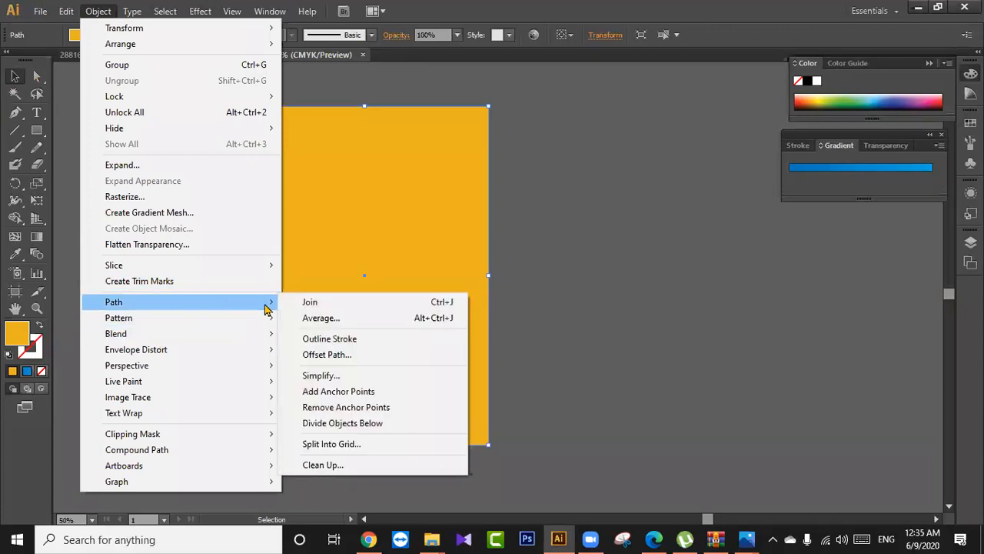
{"action": "left_click", "coordinate": [368, 354]}
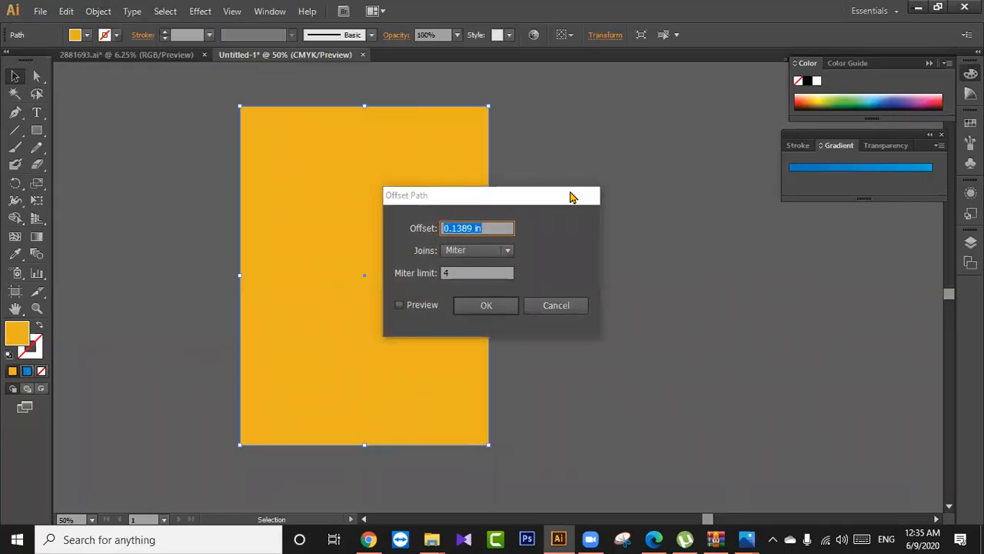
{"action": "left_click_drag", "start_coordinate": [570, 198], "coordinate": [642, 194]}
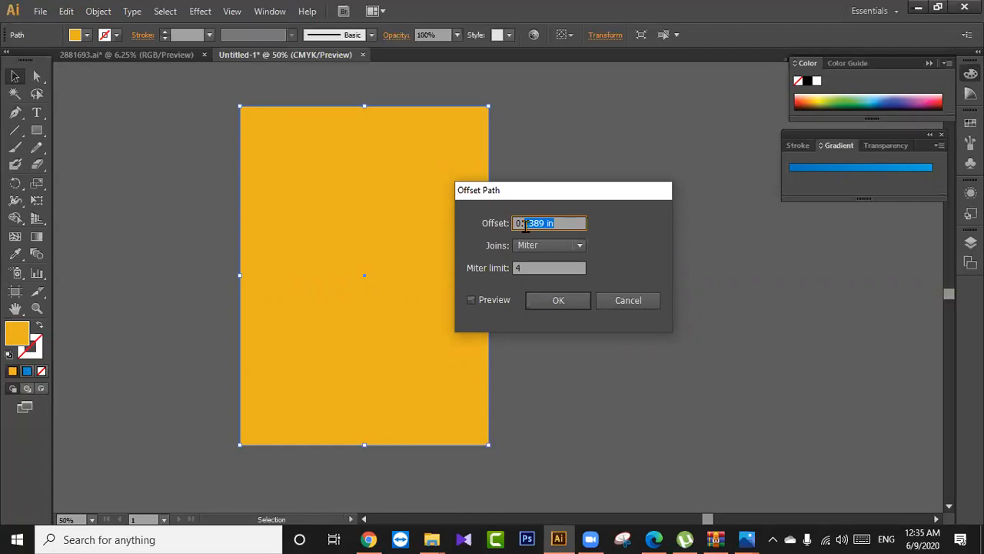
{"action": "type", "text": ".125"}
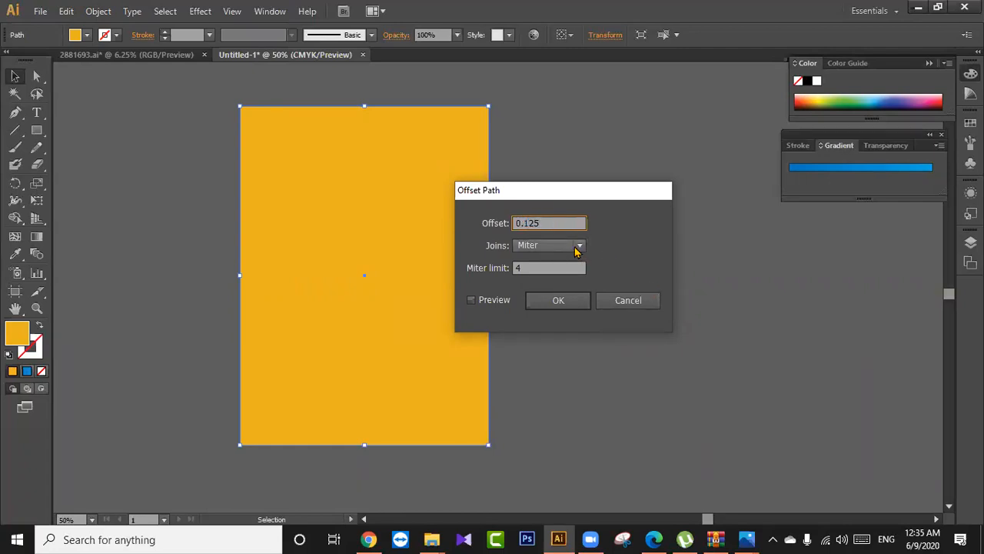
Toggle the offset preview repeatedly to compare the orange rectangle with and without its 0.125 in outward offset.
{"action": "left_click", "coordinate": [490, 303]}
{"action": "left_click", "coordinate": [490, 303]}
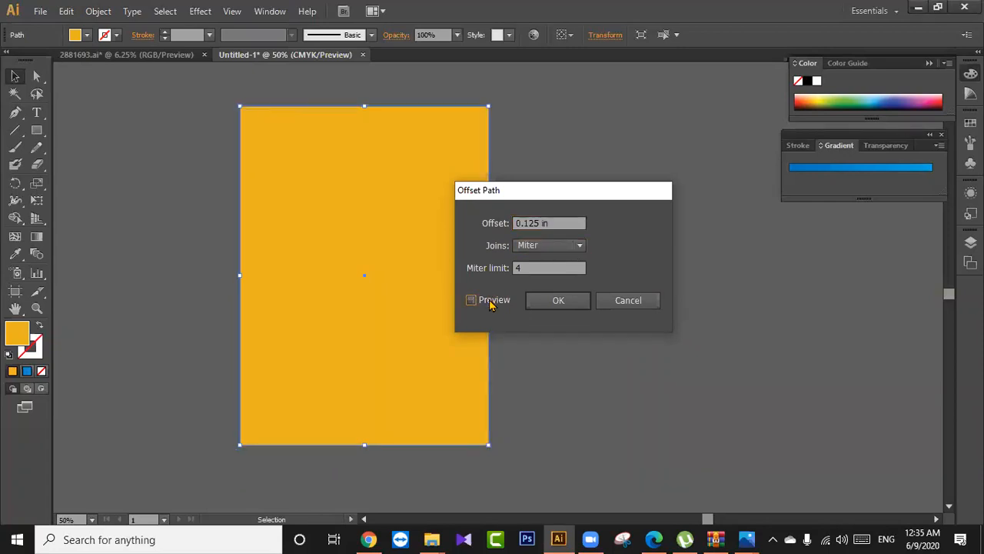
{"action": "left_click", "coordinate": [491, 303]}
{"action": "left_click", "coordinate": [491, 303]}
{"action": "left_click", "coordinate": [490, 303]}
{"action": "left_click", "coordinate": [491, 303]}
{"action": "left_click", "coordinate": [491, 303]}
{"action": "left_click", "coordinate": [491, 303]}
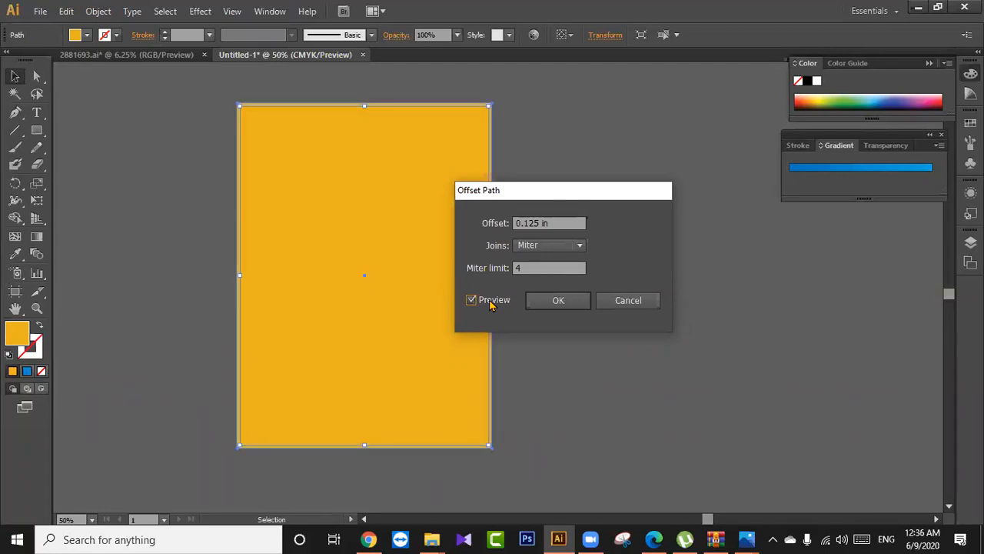
{"action": "left_click", "coordinate": [490, 303]}
{"action": "left_click", "coordinate": [490, 303]}
{"action": "left_click", "coordinate": [491, 303]}
{"action": "left_click", "coordinate": [491, 303]}
{"action": "left_click", "coordinate": [490, 303]}
{"action": "left_click", "coordinate": [491, 303]}
{"action": "left_click", "coordinate": [491, 303]}
{"action": "left_click", "coordinate": [490, 303]}
{"action": "left_click", "coordinate": [491, 303]}
{"action": "left_click", "coordinate": [491, 303]}
{"action": "left_click", "coordinate": [491, 303]}
{"action": "left_click", "coordinate": [490, 303]}
{"action": "left_click", "coordinate": [491, 303]}
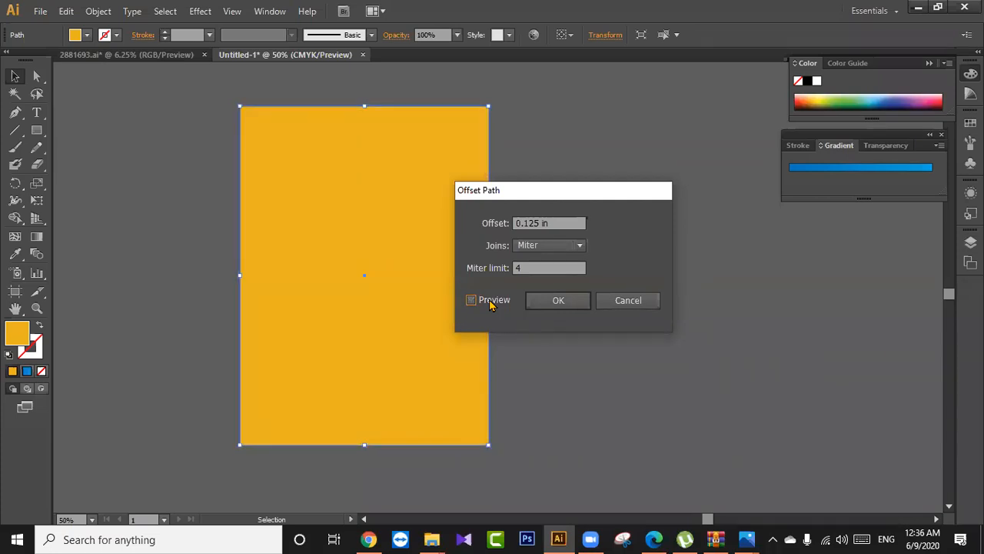
{"action": "left_click", "coordinate": [491, 303]}
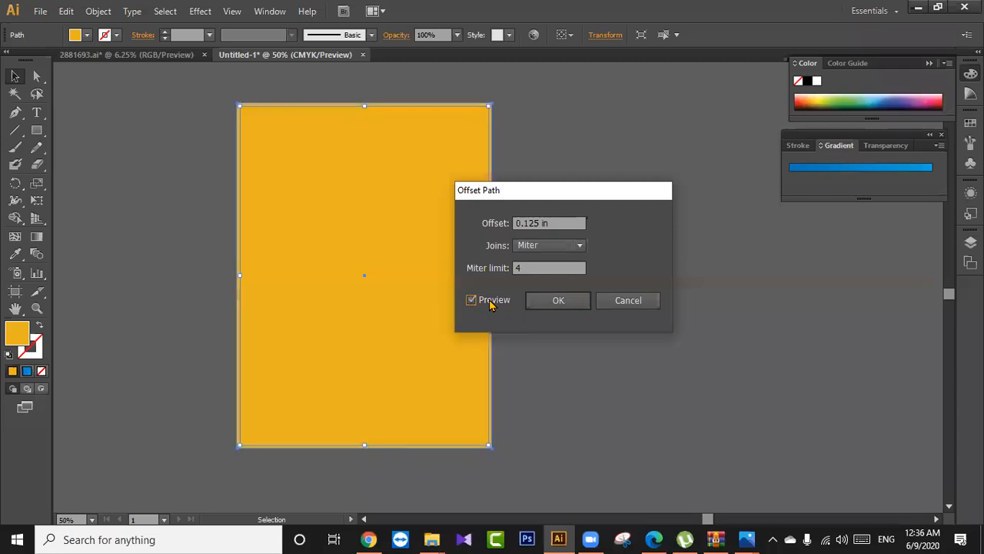
{"action": "left_click", "coordinate": [471, 300]}
{"action": "left_click", "coordinate": [471, 300]}
{"action": "left_click", "coordinate": [491, 303]}
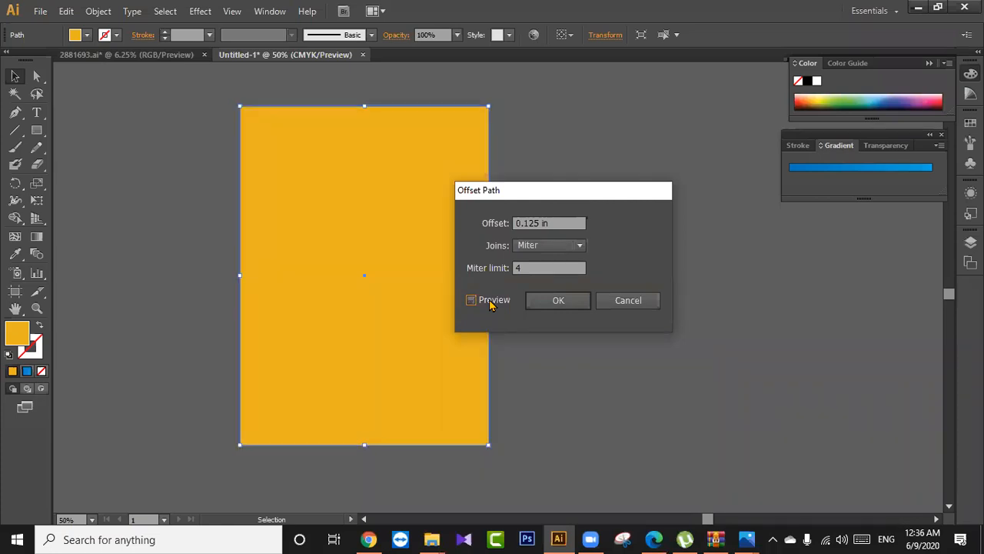
Change the offset to -0.125 in, check the inward preview, and apply it to the orange rectangle.
{"action": "left_click", "coordinate": [518, 223]}
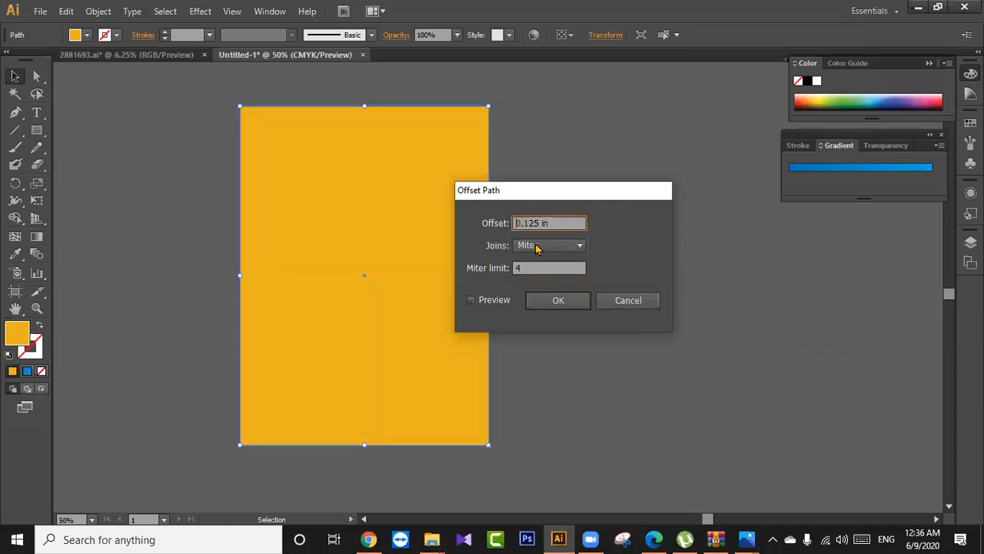
{"action": "type", "text": "-"}
{"action": "left_click", "coordinate": [490, 300]}
{"action": "left_click", "coordinate": [490, 301]}
{"action": "left_click", "coordinate": [490, 301]}
{"action": "left_click", "coordinate": [491, 302]}
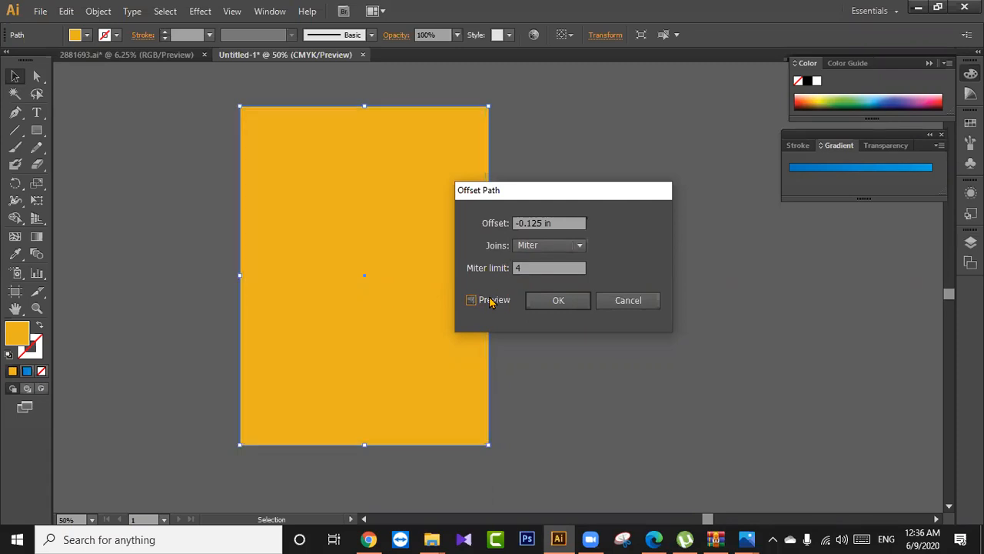
{"action": "left_click", "coordinate": [490, 301]}
{"action": "left_click", "coordinate": [490, 301]}
{"action": "left_click", "coordinate": [489, 300]}
{"action": "left_click", "coordinate": [562, 301]}
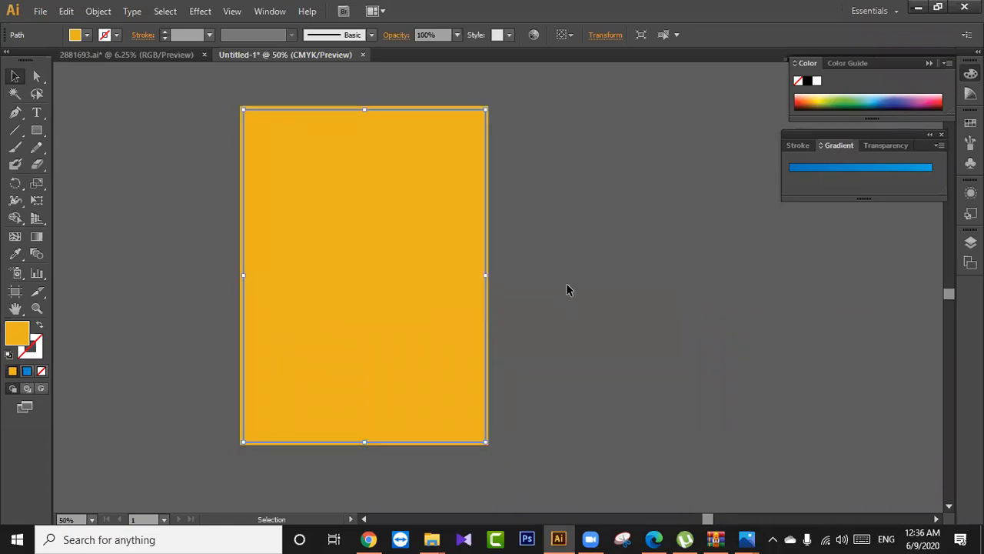
Fill the inset rectangle with green so it contrasts with the orange one, and deselect it.
{"action": "left_click", "coordinate": [854, 95]}
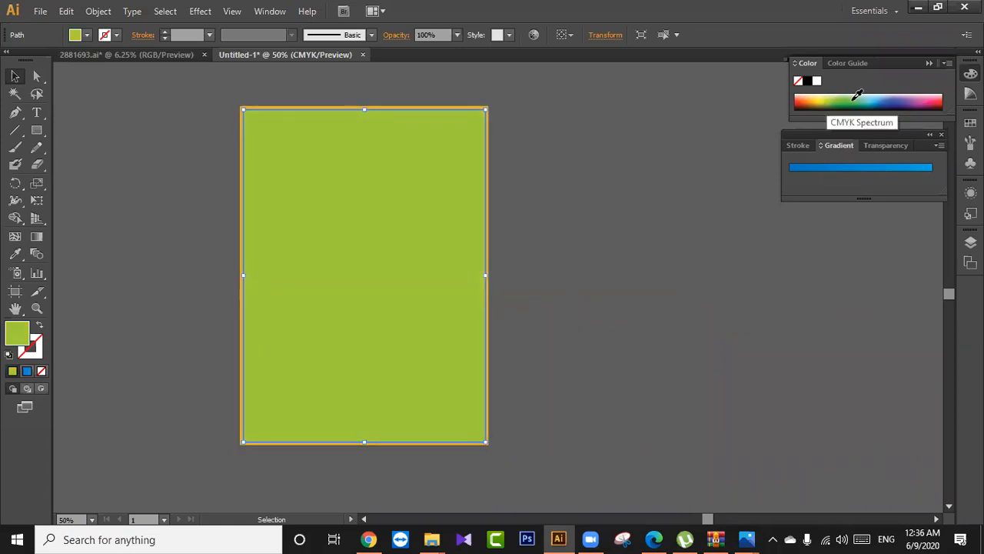
{"action": "left_click", "coordinate": [853, 96]}
{"action": "left_click", "coordinate": [628, 184]}
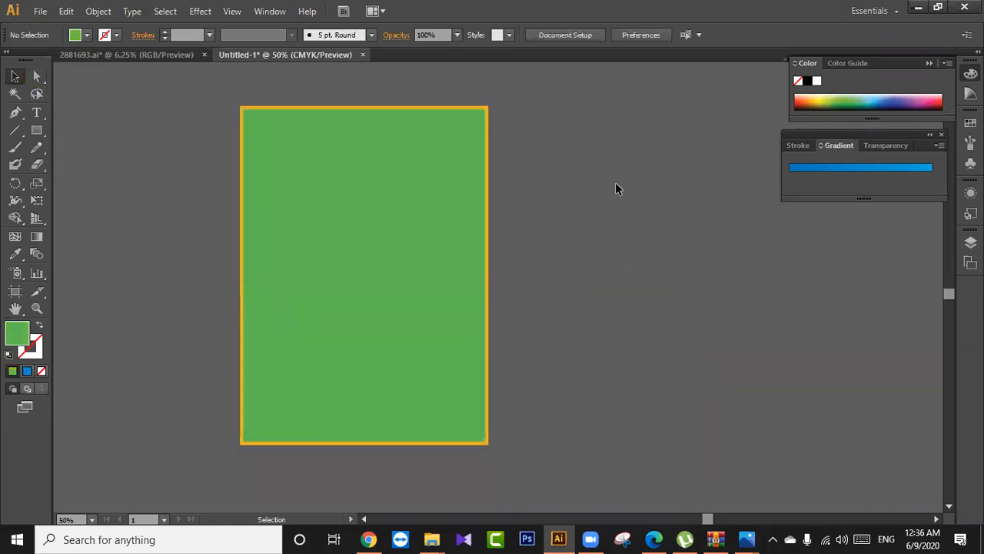
Try moving the green rectangle away from the orange one and undo the move.
{"action": "left_click_drag", "start_coordinate": [315, 260], "coordinate": [731, 284]}
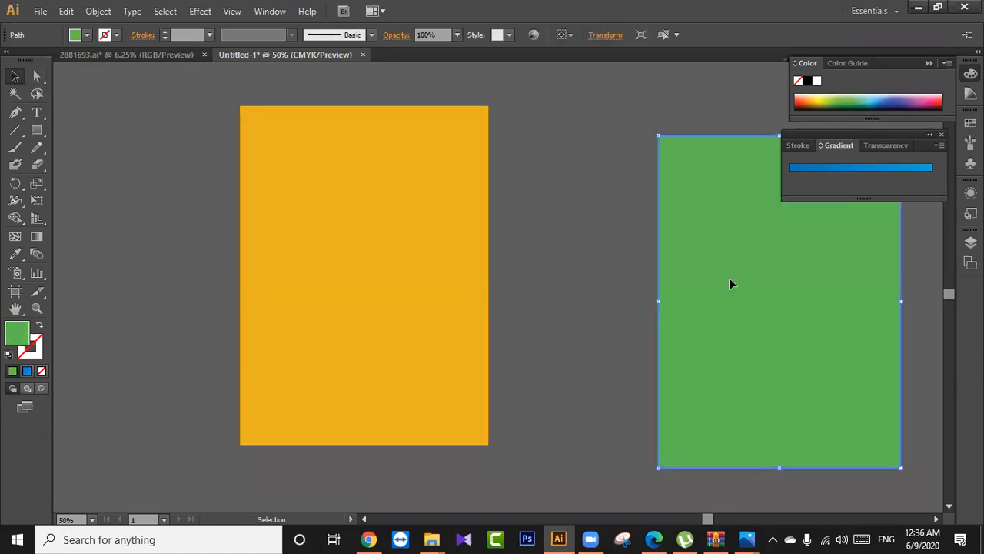
{"action": "key", "text": "ctrl+z"}
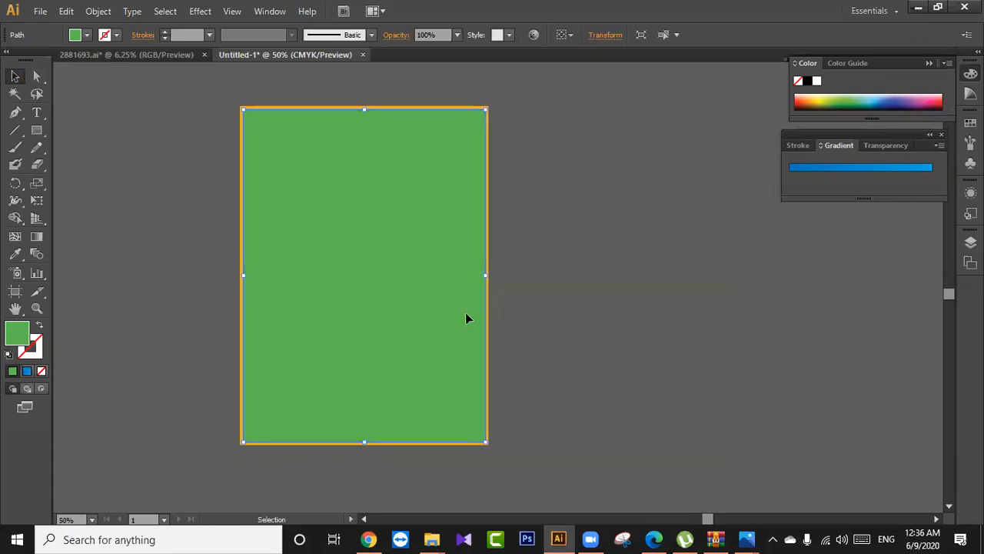
{"action": "left_click_drag", "start_coordinate": [606, 271], "coordinate": [331, 232]}
{"action": "left_click_drag", "start_coordinate": [228, 215], "coordinate": [533, 283]}
Move the green rectangle off the orange one onto empty canvas and deselect it.
{"action": "left_click_drag", "start_coordinate": [395, 241], "coordinate": [538, 256]}
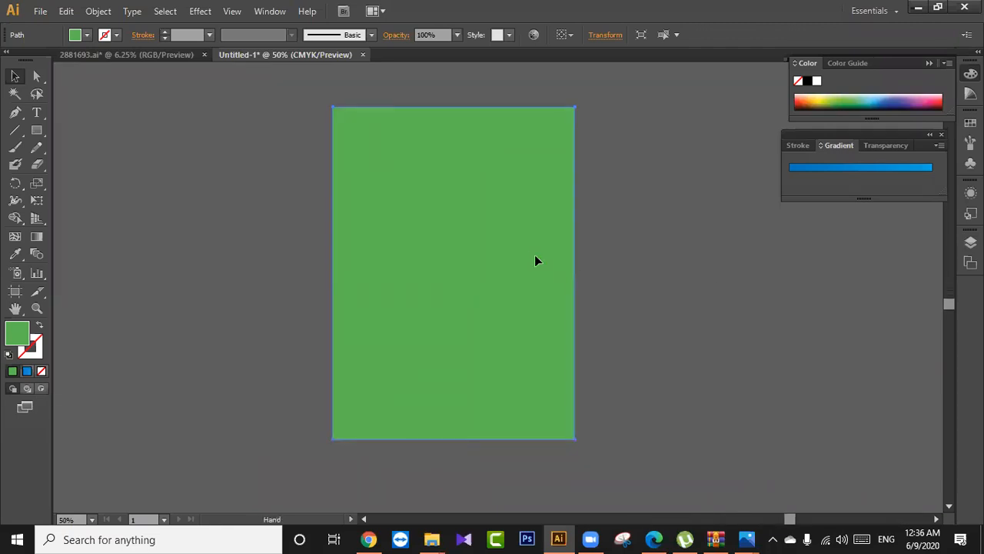
{"action": "left_click", "coordinate": [646, 307]}
Offset the green rectangle's path by -0.125 in with mitered joins, fill the inset copy with yellow, and deselect it.
{"action": "left_click", "coordinate": [522, 300]}
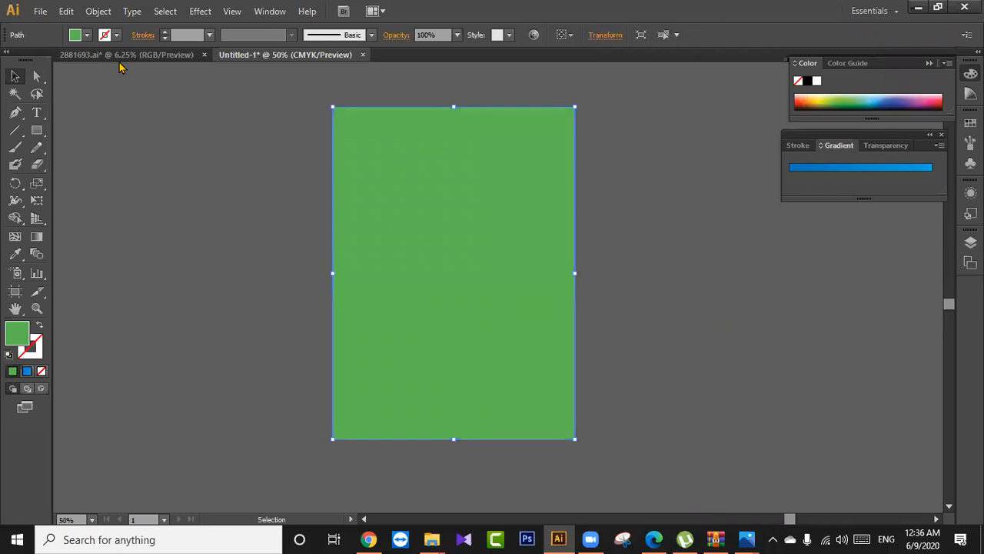
{"action": "left_click", "coordinate": [99, 12]}
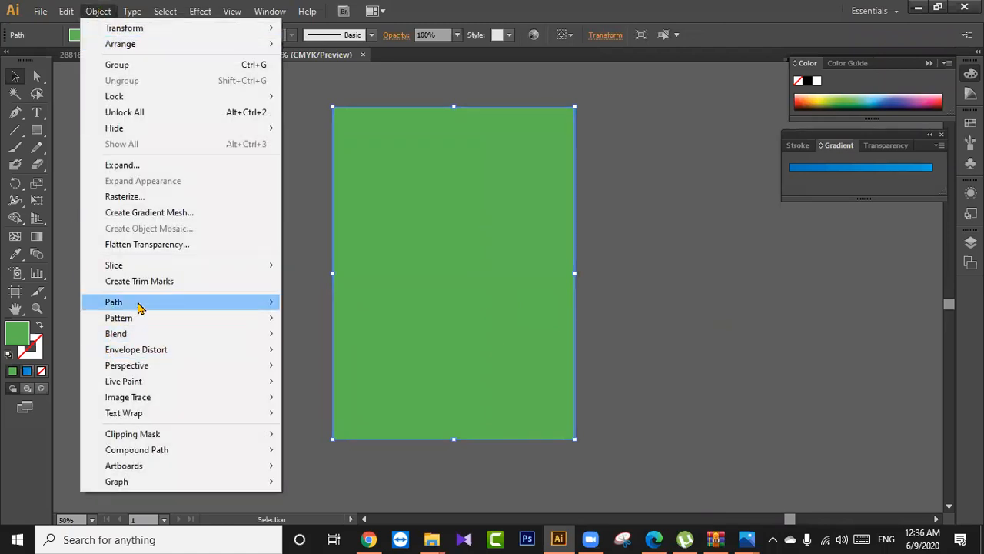
{"action": "mouse_move", "coordinate": [270, 308]}
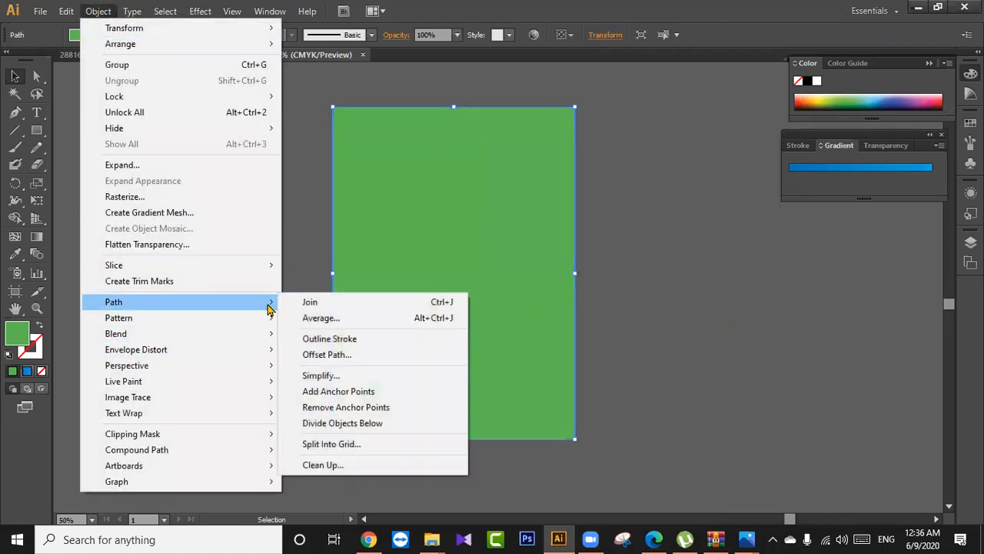
{"action": "left_click", "coordinate": [341, 355]}
{"action": "left_click", "coordinate": [480, 302]}
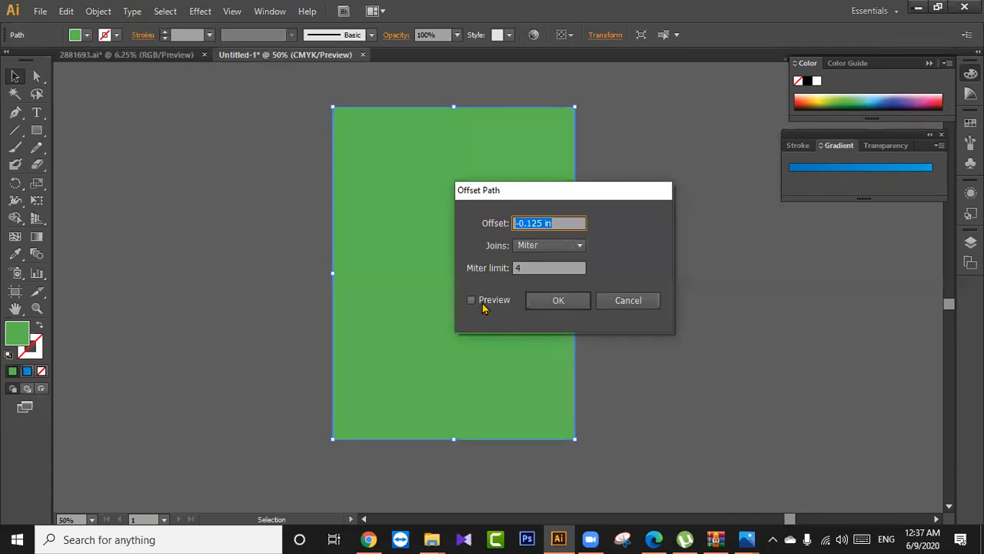
{"action": "left_click", "coordinate": [522, 223]}
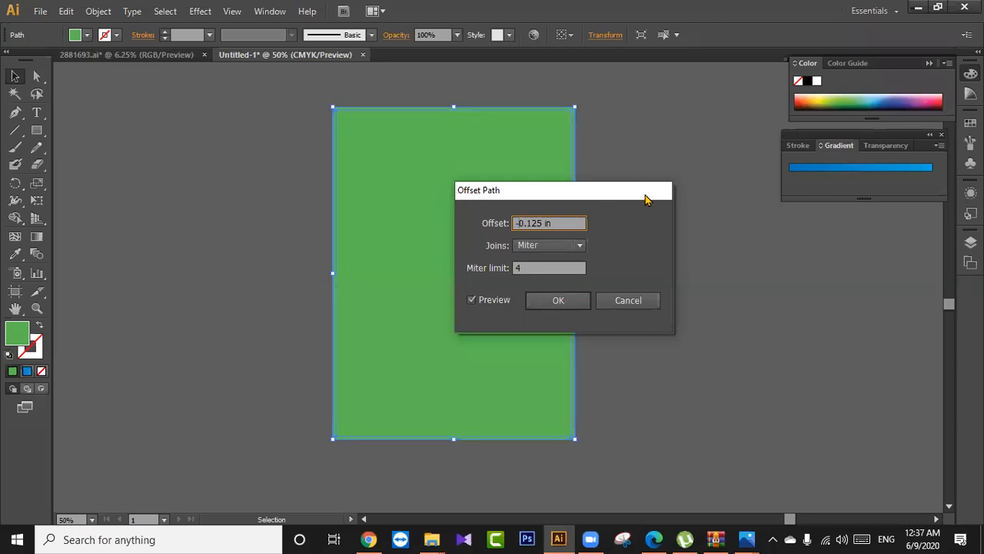
{"action": "left_click_drag", "start_coordinate": [646, 199], "coordinate": [755, 199]}
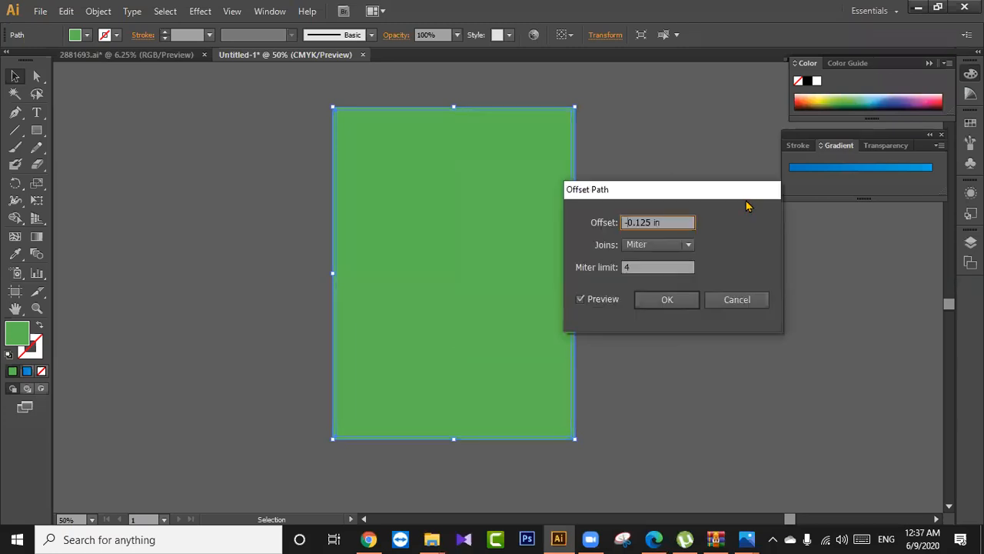
{"action": "left_click", "coordinate": [666, 303]}
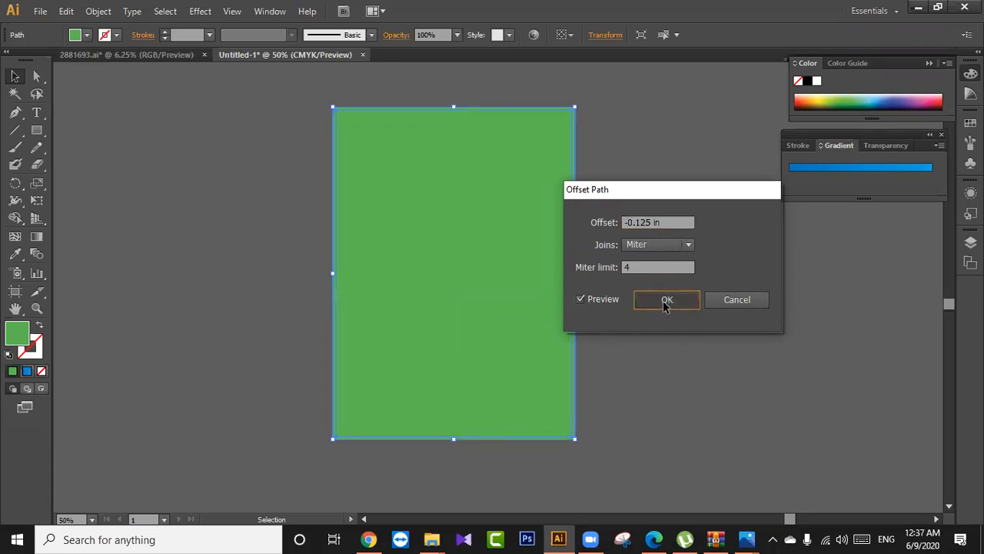
{"action": "left_click", "coordinate": [826, 98]}
{"action": "left_click", "coordinate": [667, 157]}
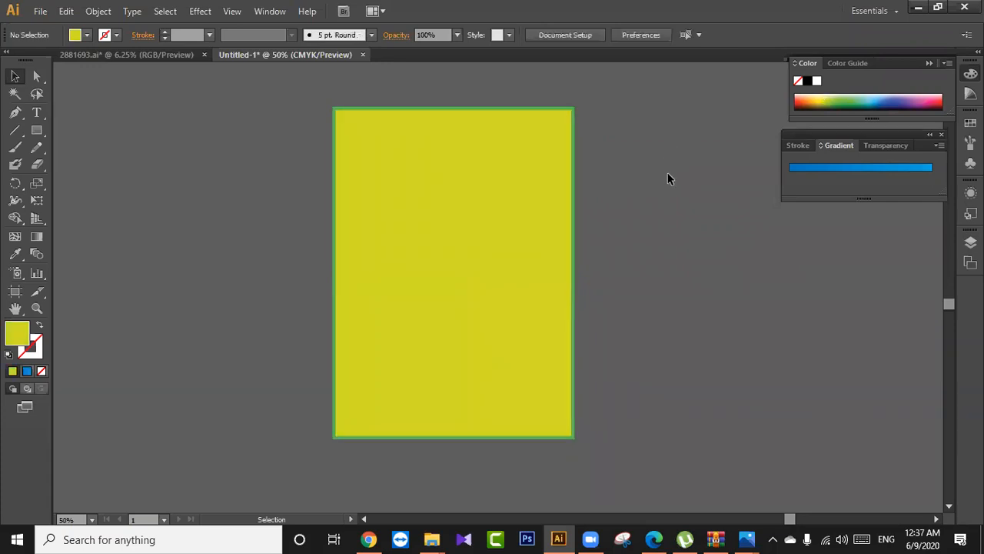
Lock both the green and yellow rectangles, and test the lock by trying to move them.
{"action": "left_click", "coordinate": [389, 143]}
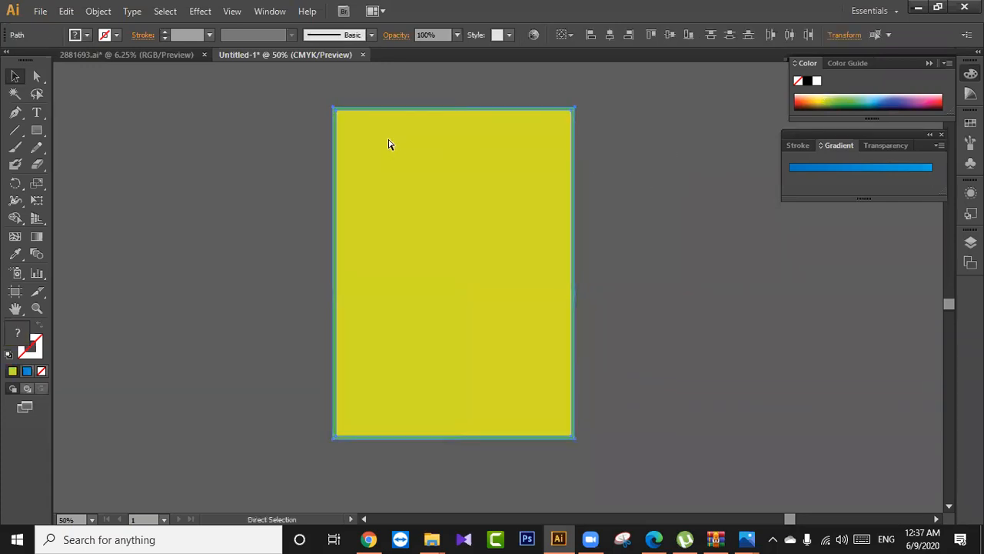
{"action": "key", "text": "ctrl+2"}
{"action": "left_click_drag", "start_coordinate": [546, 163], "coordinate": [246, 186]}
{"action": "left_click_drag", "start_coordinate": [531, 191], "coordinate": [616, 210]}
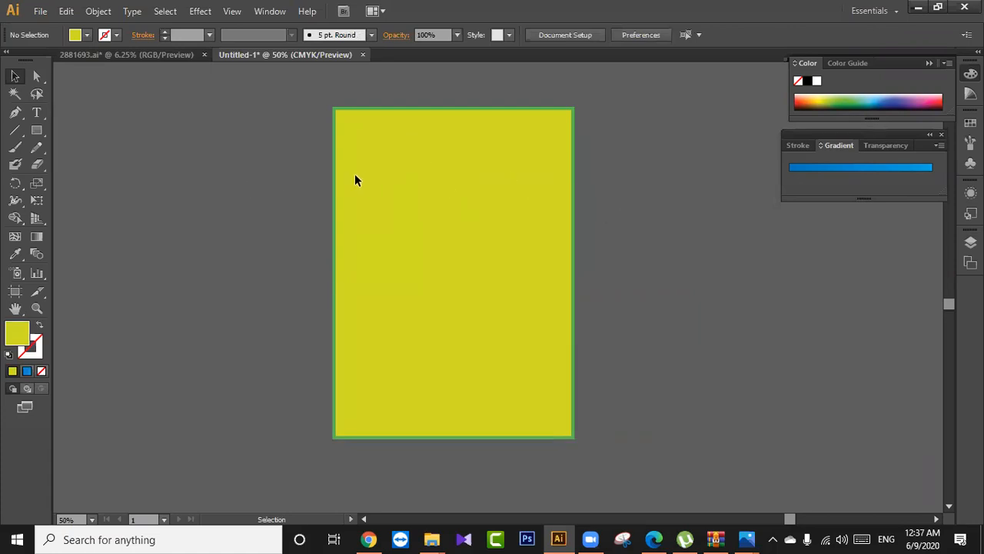
Examine the green margin around the yellow rectangle up close and at full-page view with the Line Segment tool active.
{"action": "key", "text": "\\"}
{"action": "scroll", "coordinate": [351, 208], "scroll_direction": "up", "scroll_amount": 4}
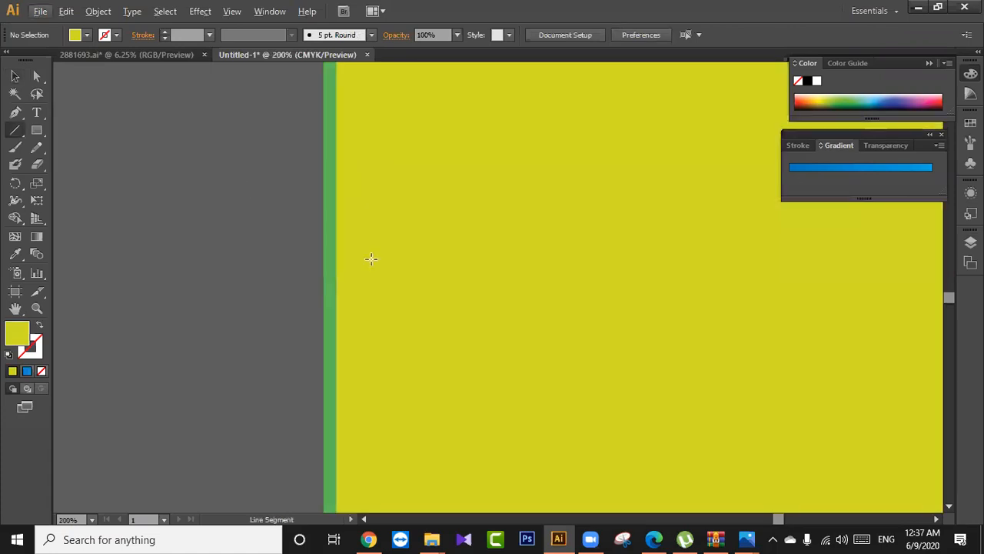
{"action": "scroll", "coordinate": [369, 259], "scroll_direction": "down", "scroll_amount": 1}
{"action": "scroll", "coordinate": [370, 275], "scroll_direction": "down", "scroll_amount": 2}
{"action": "left_click_drag", "start_coordinate": [446, 290], "coordinate": [365, 213]}
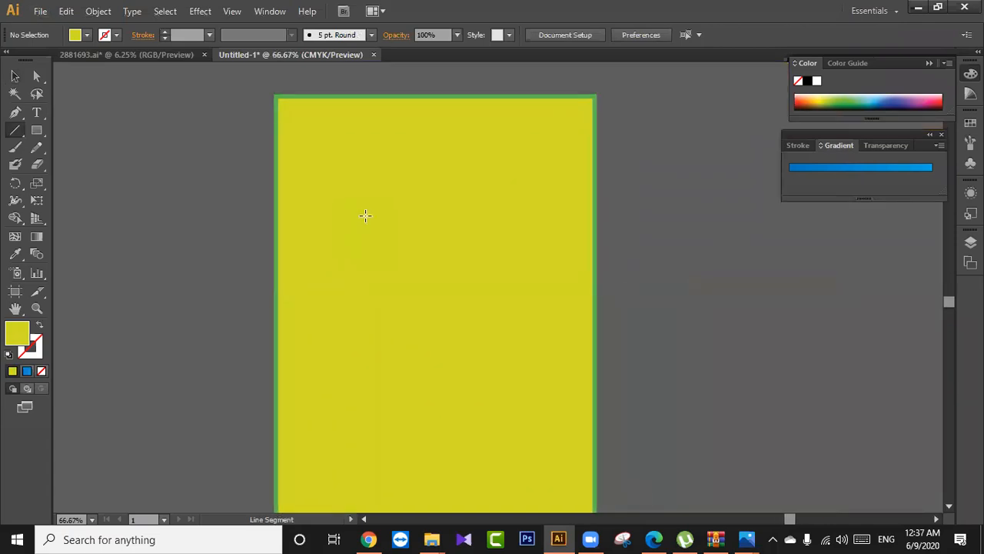
{"action": "scroll", "coordinate": [365, 213], "scroll_direction": "down", "scroll_amount": 1}
{"action": "left_click_drag", "start_coordinate": [398, 292], "coordinate": [387, 243]}
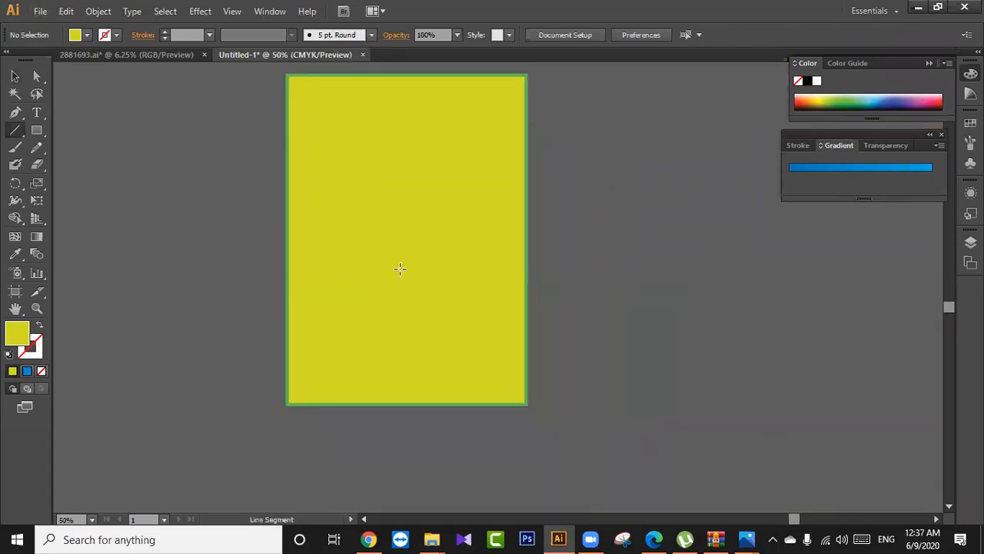
{"action": "scroll", "coordinate": [405, 246], "scroll_direction": "down", "scroll_amount": 1}
{"action": "scroll", "coordinate": [402, 233], "scroll_direction": "up", "scroll_amount": 1}
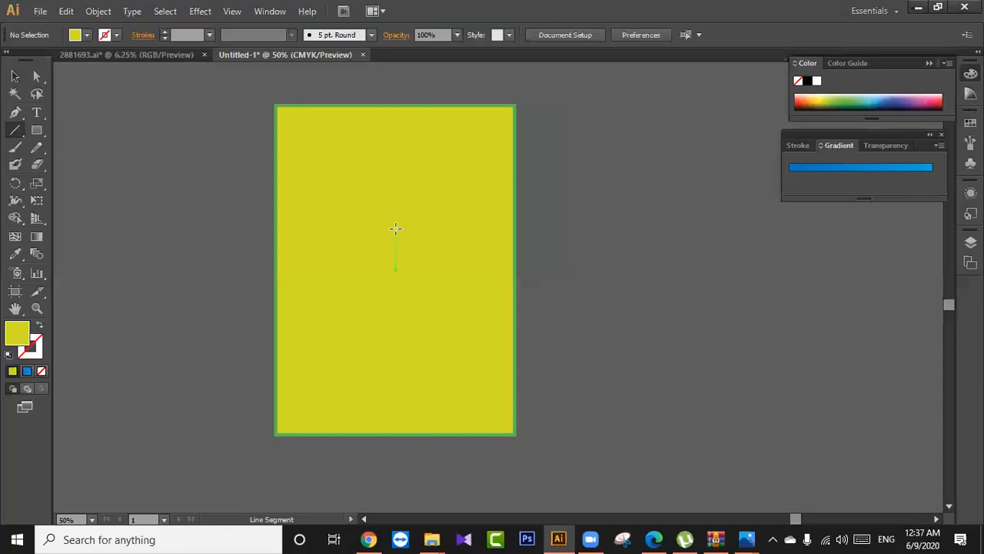
{"action": "scroll", "coordinate": [399, 194], "scroll_direction": "up", "scroll_amount": 1}
{"action": "scroll", "coordinate": [407, 188], "scroll_direction": "up", "scroll_amount": 3}
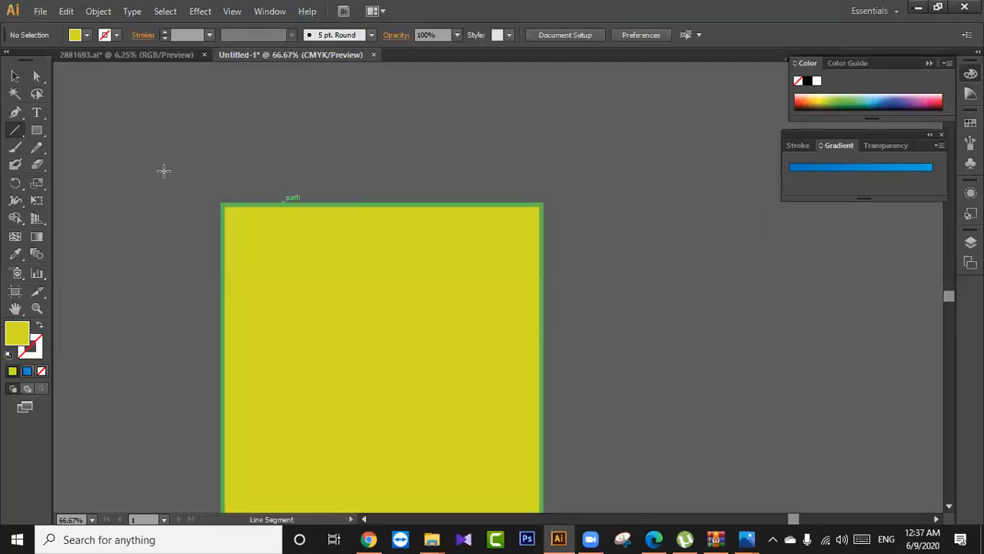
Close 2881693.ai and the untitled margin demonstration document without saving their changes.
{"action": "left_click", "coordinate": [204, 55]}
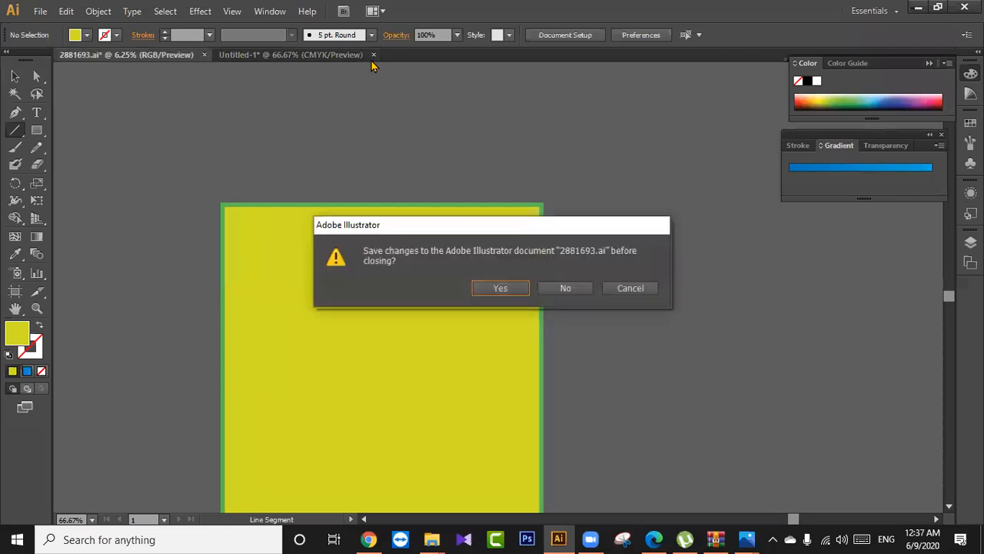
{"action": "left_click", "coordinate": [573, 289]}
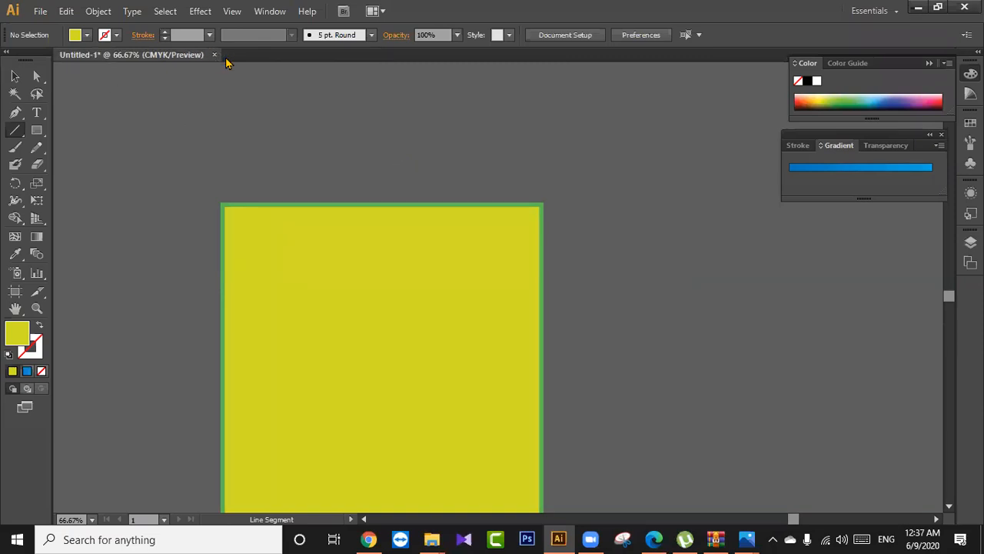
{"action": "left_click", "coordinate": [217, 55]}
{"action": "left_click", "coordinate": [547, 287]}
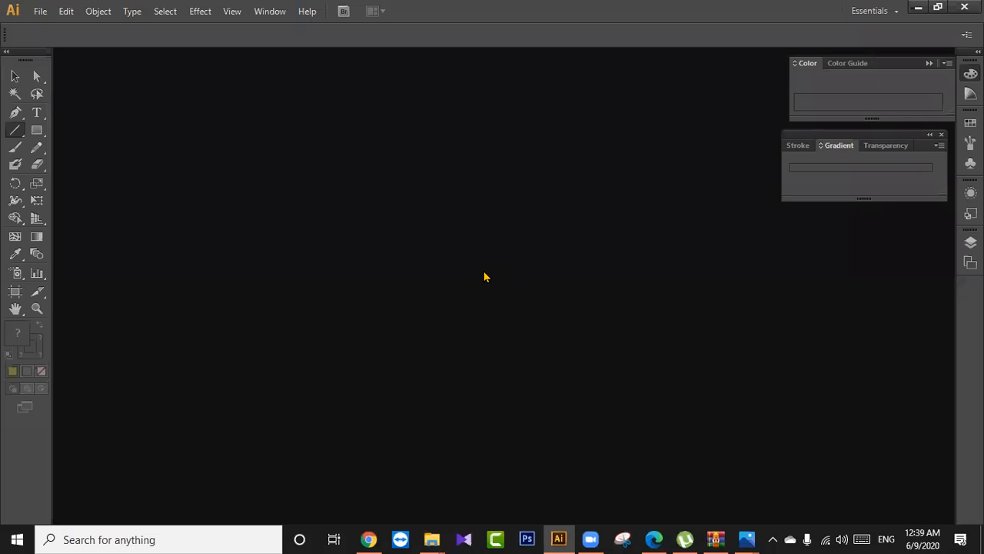
{"action": "left_click", "coordinate": [481, 506]}
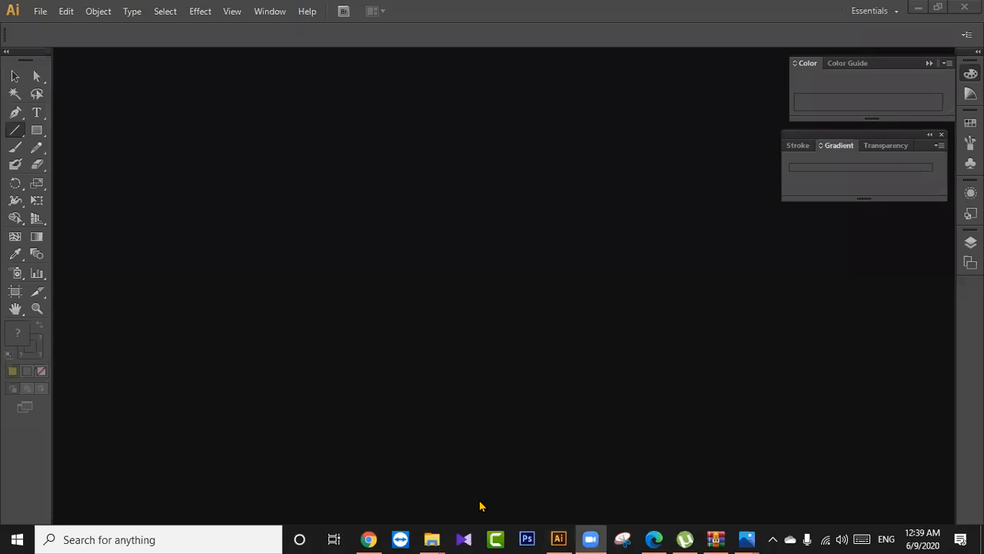